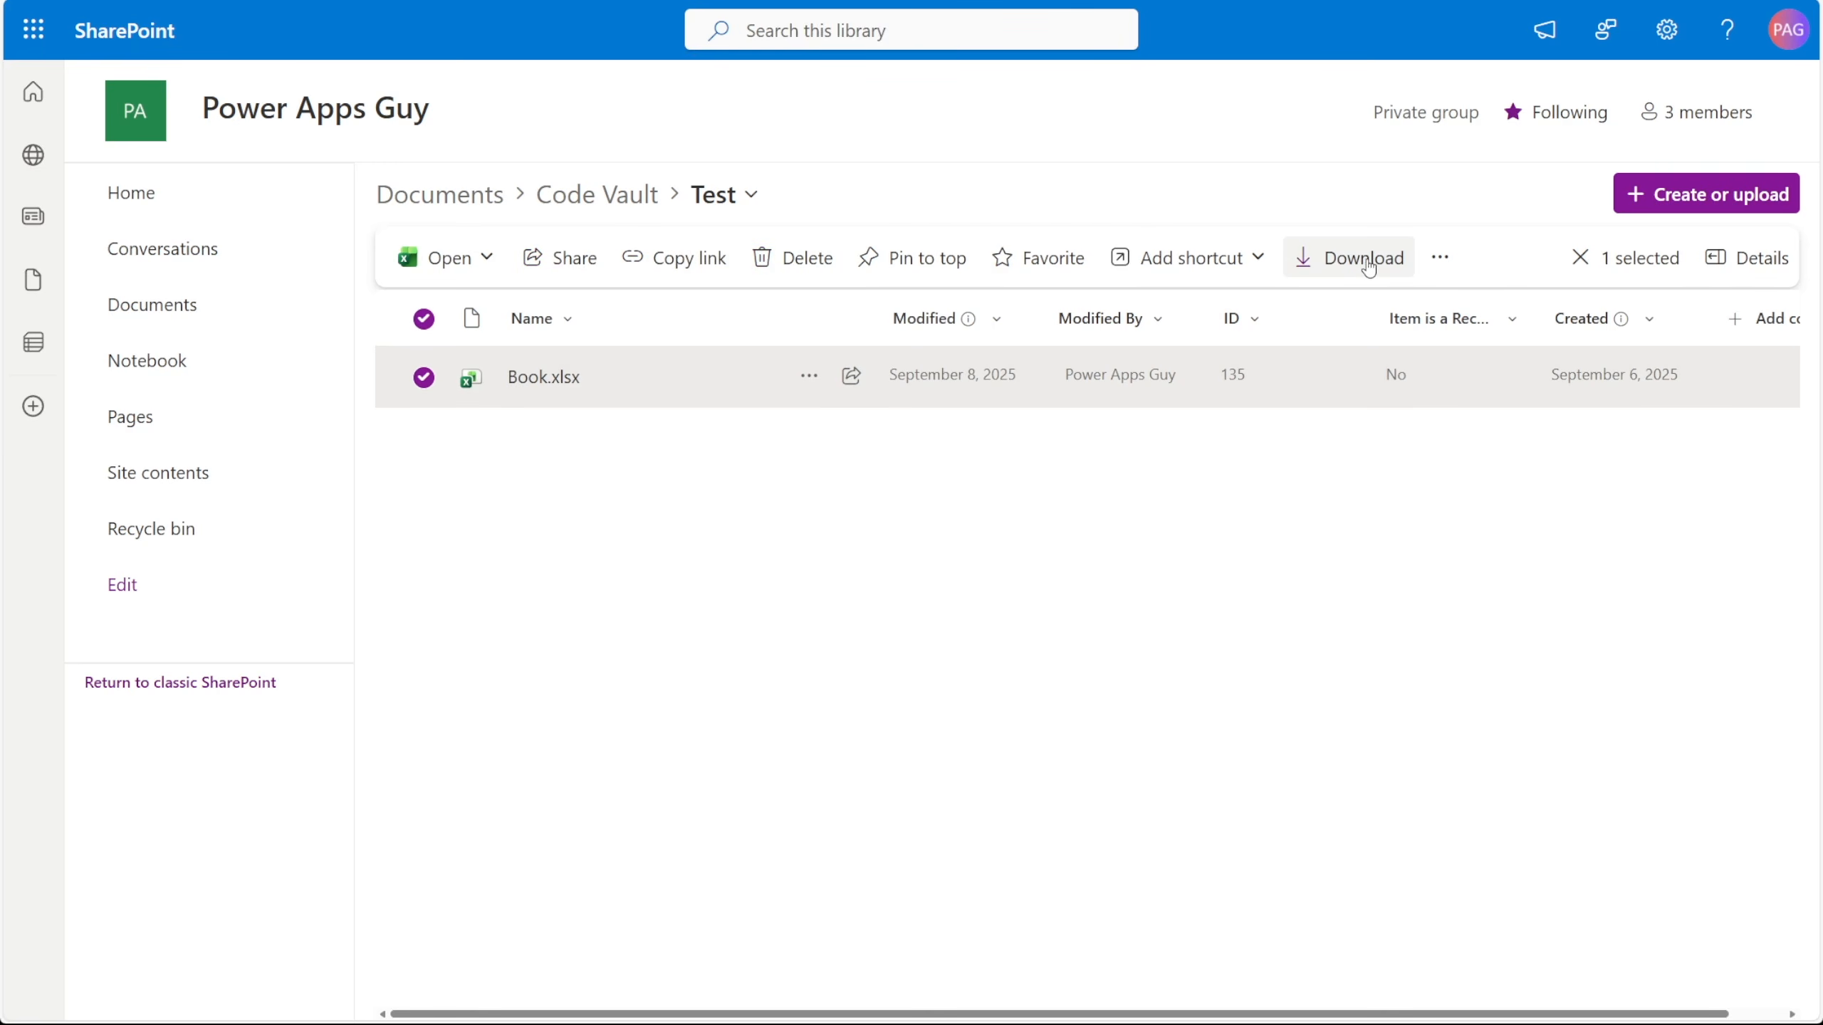
# - Switch to the Power Apps preview, browse to Code Vault > Test, and try the Open and Share commands on the Book file
pyautogui.click(1441, 260)
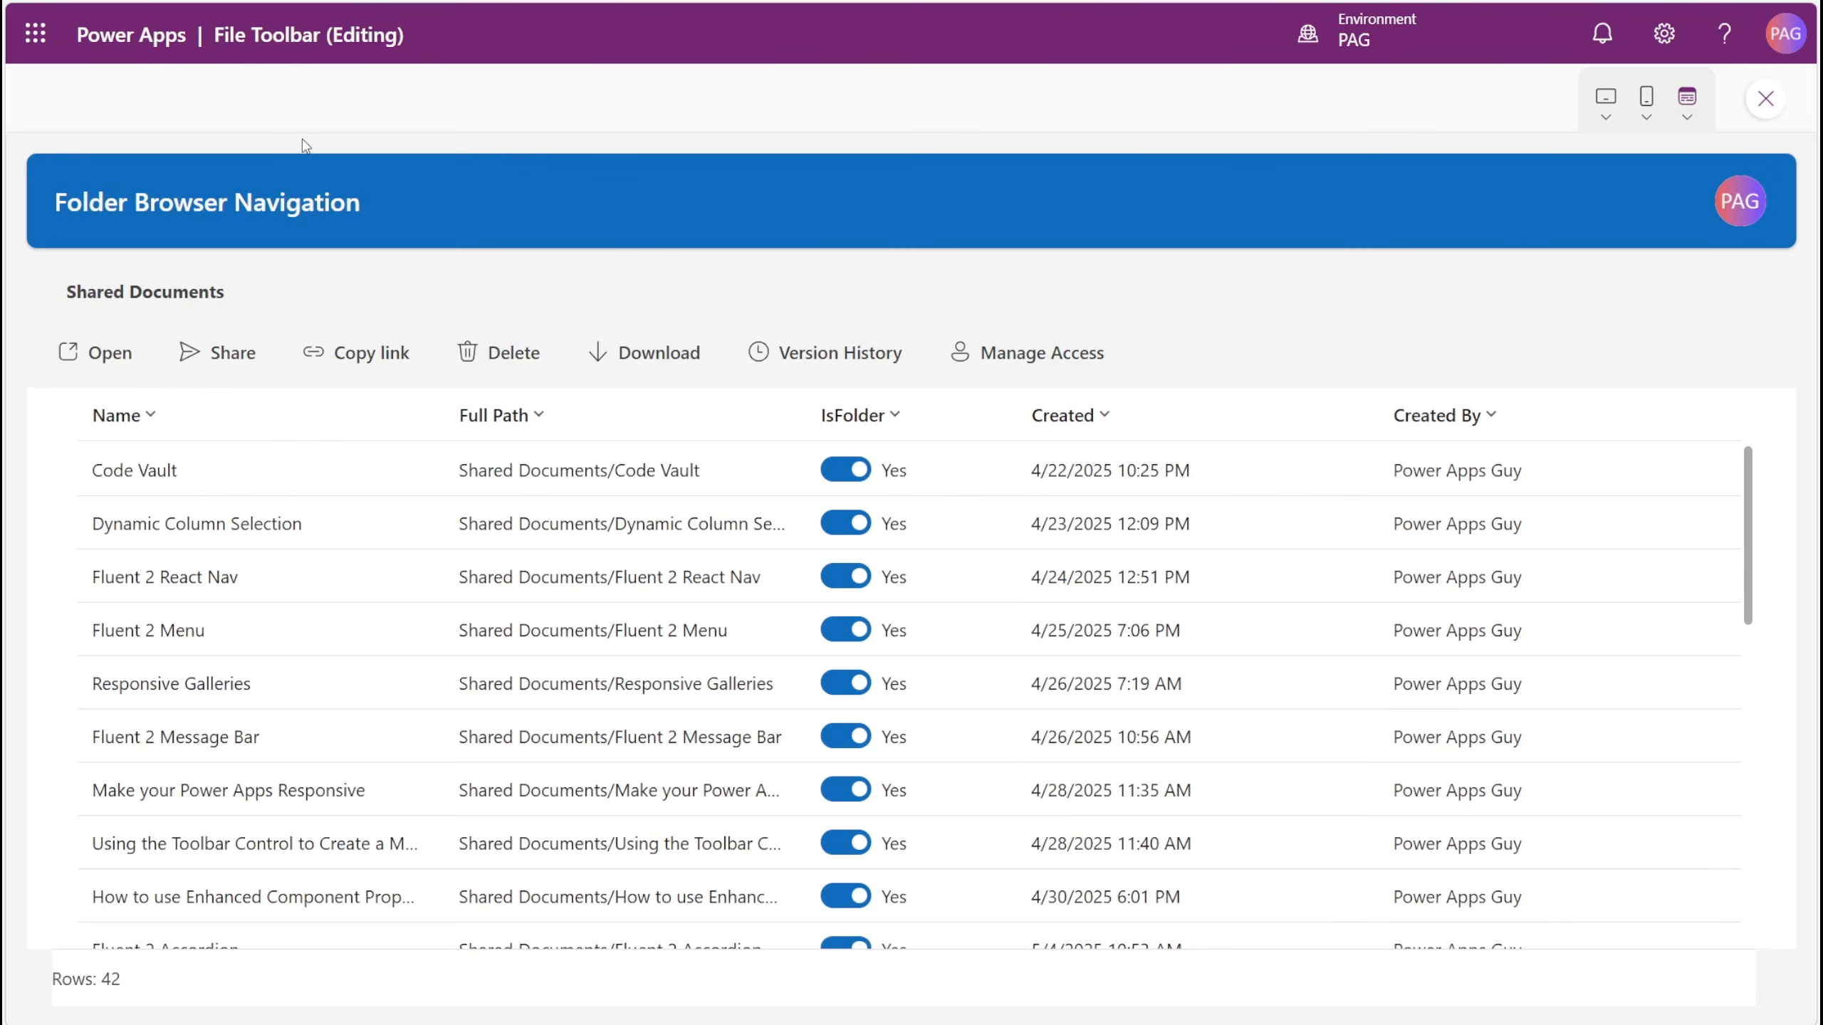
pyautogui.click(160, 468)
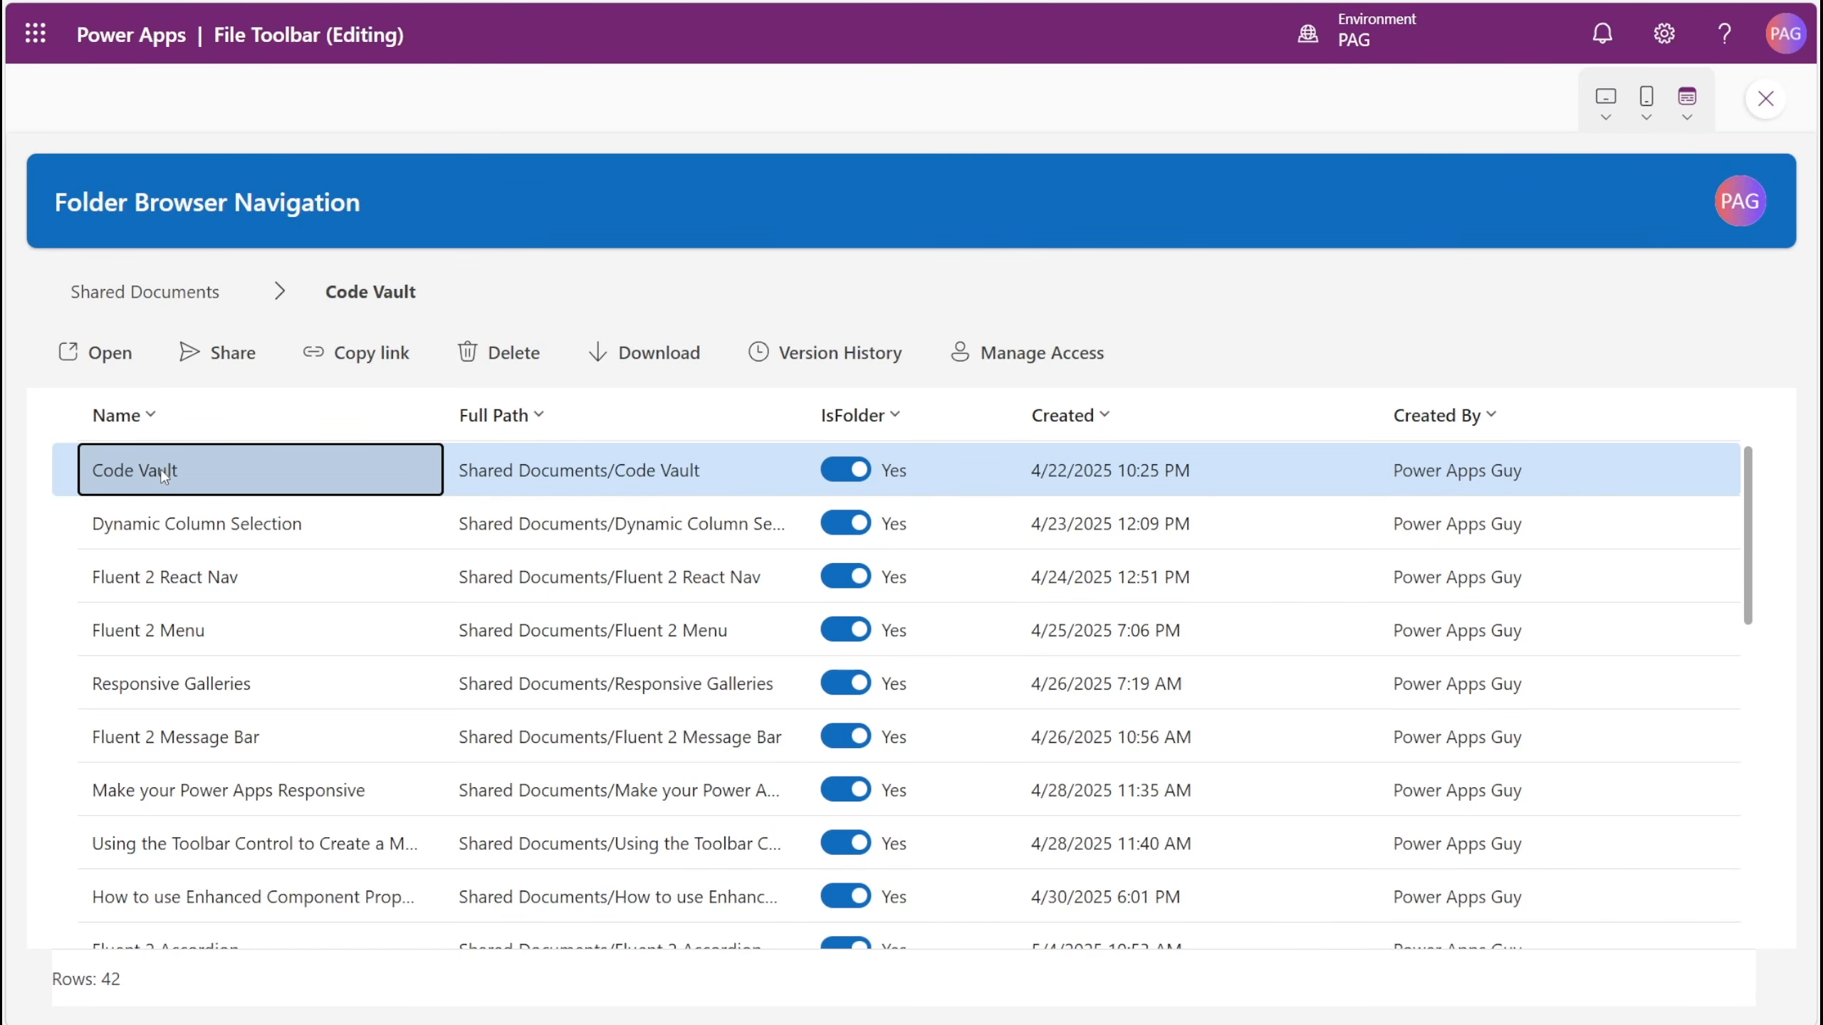
pyautogui.click(208, 480)
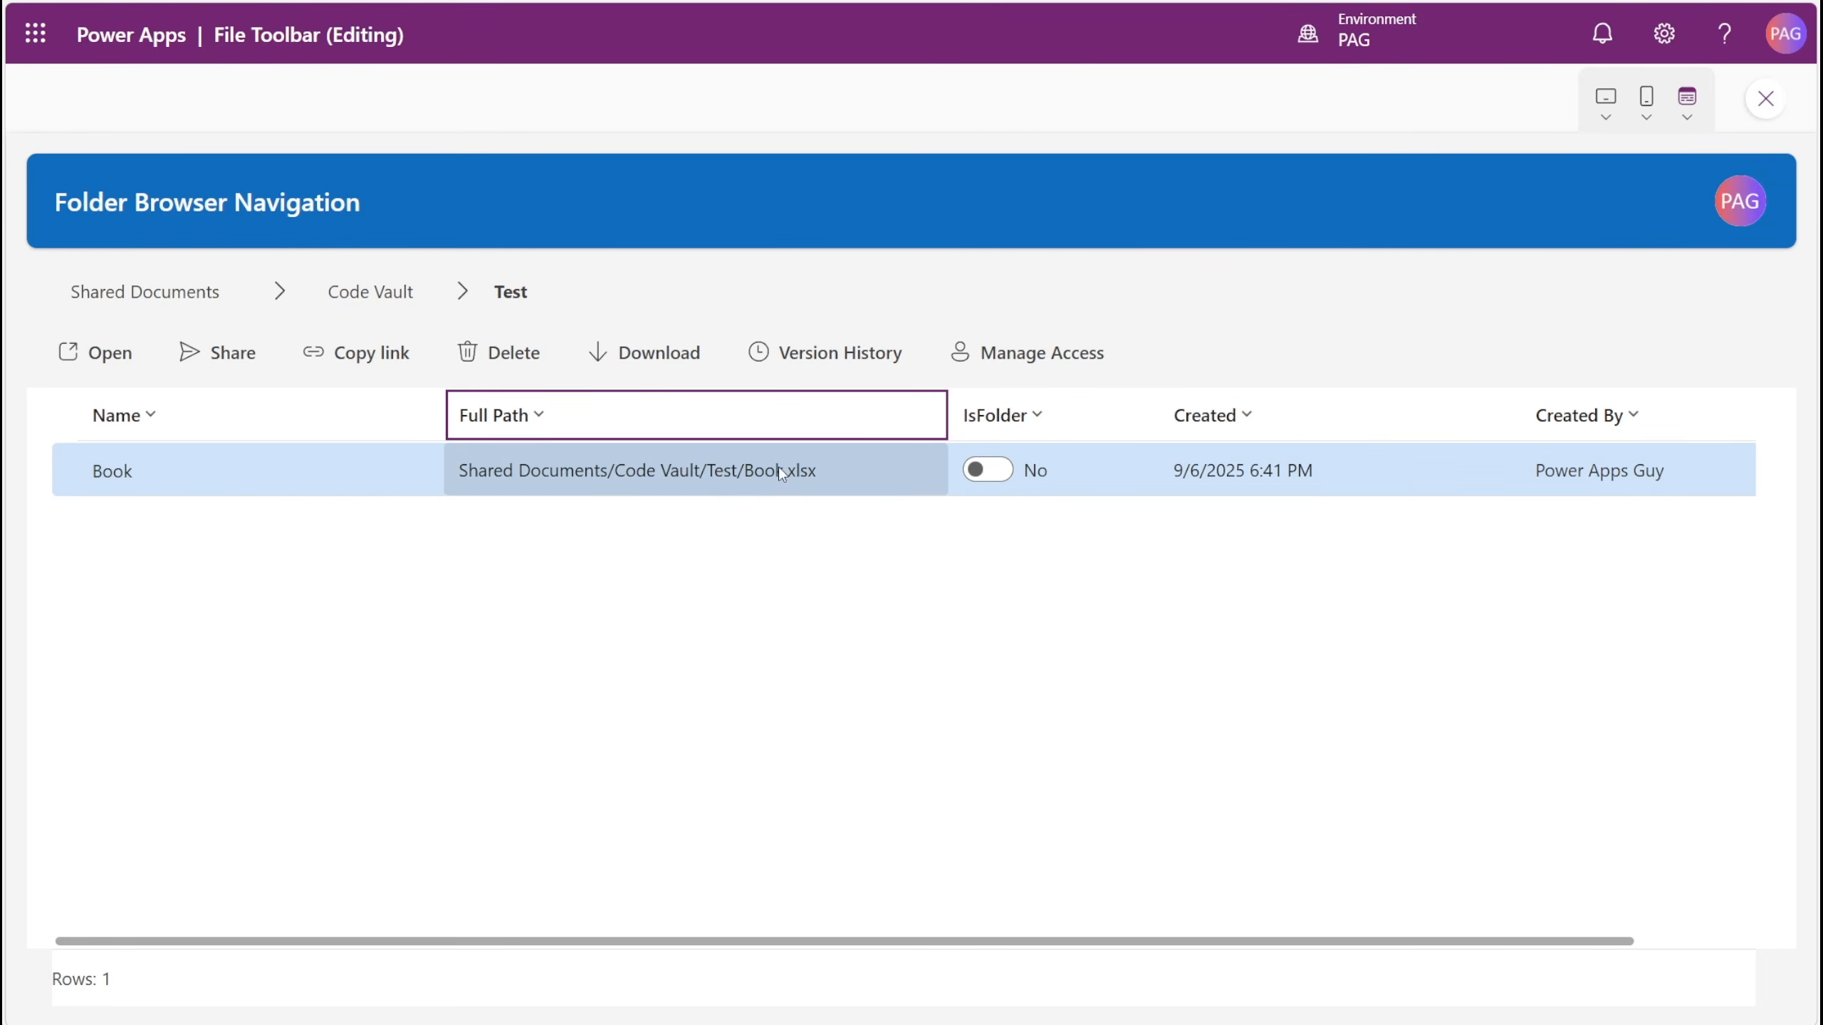
pyautogui.click(163, 472)
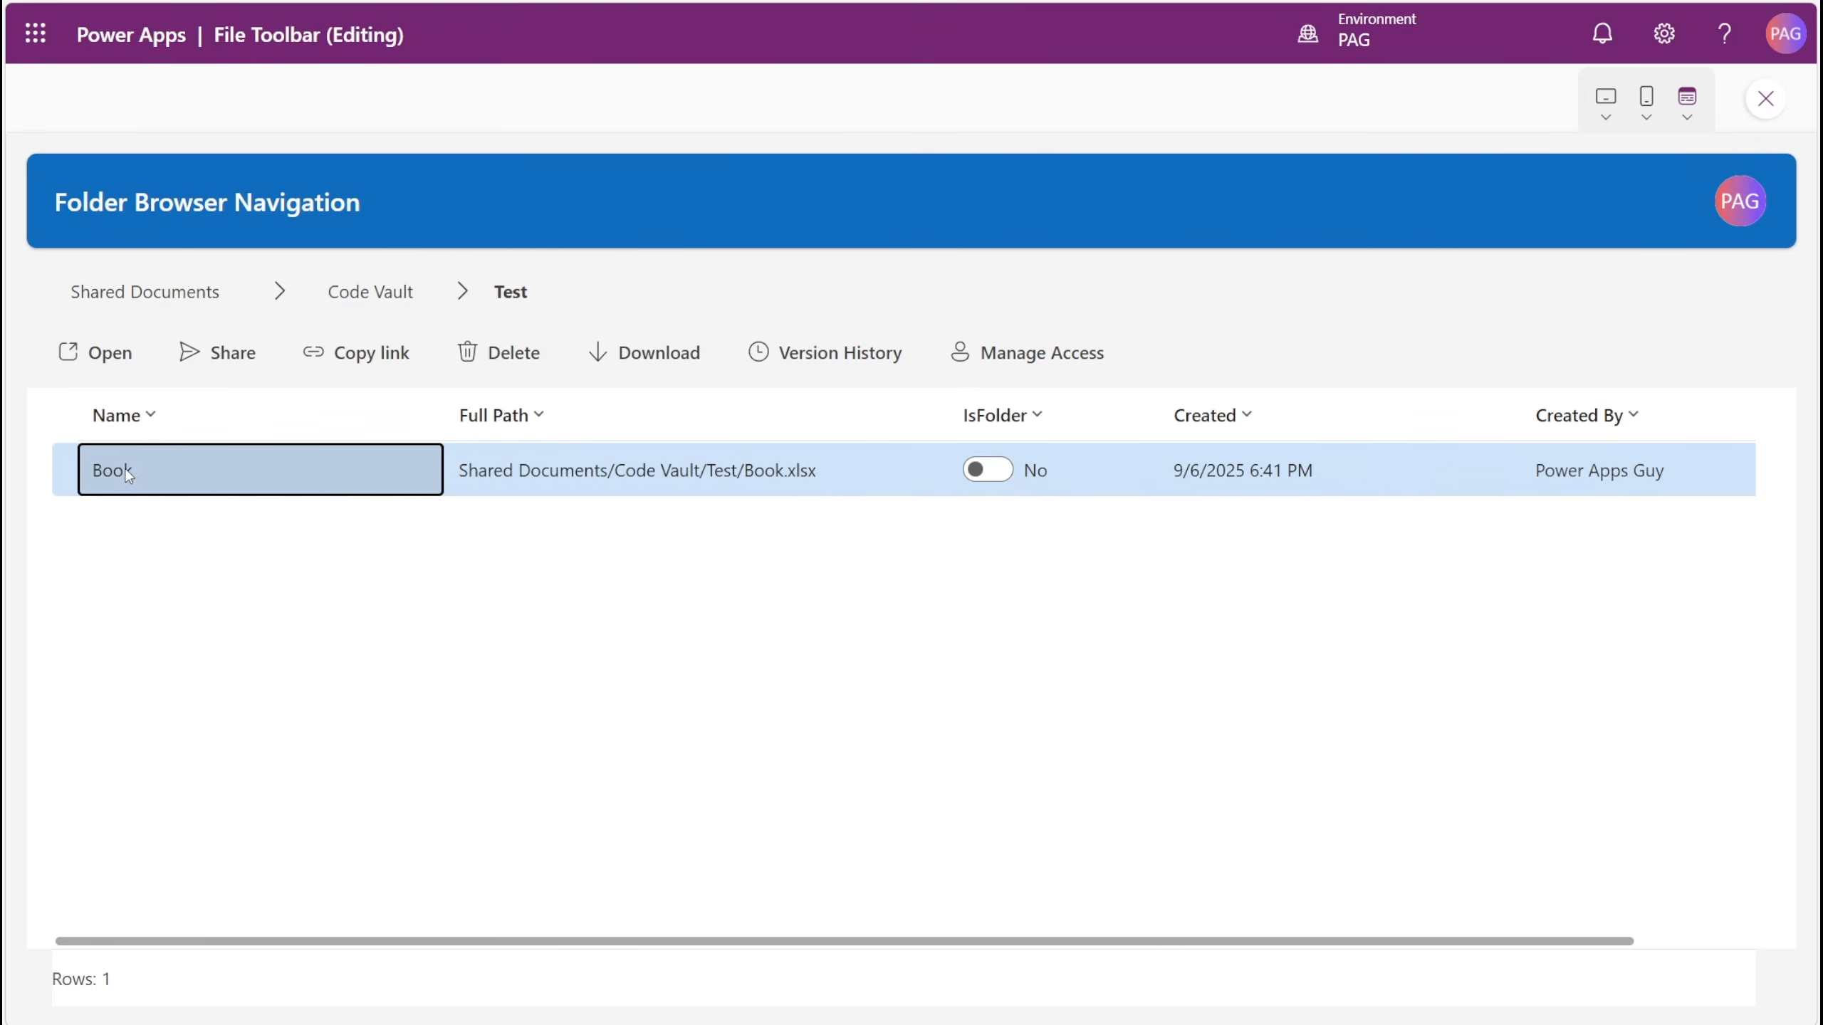
pyautogui.click(111, 359)
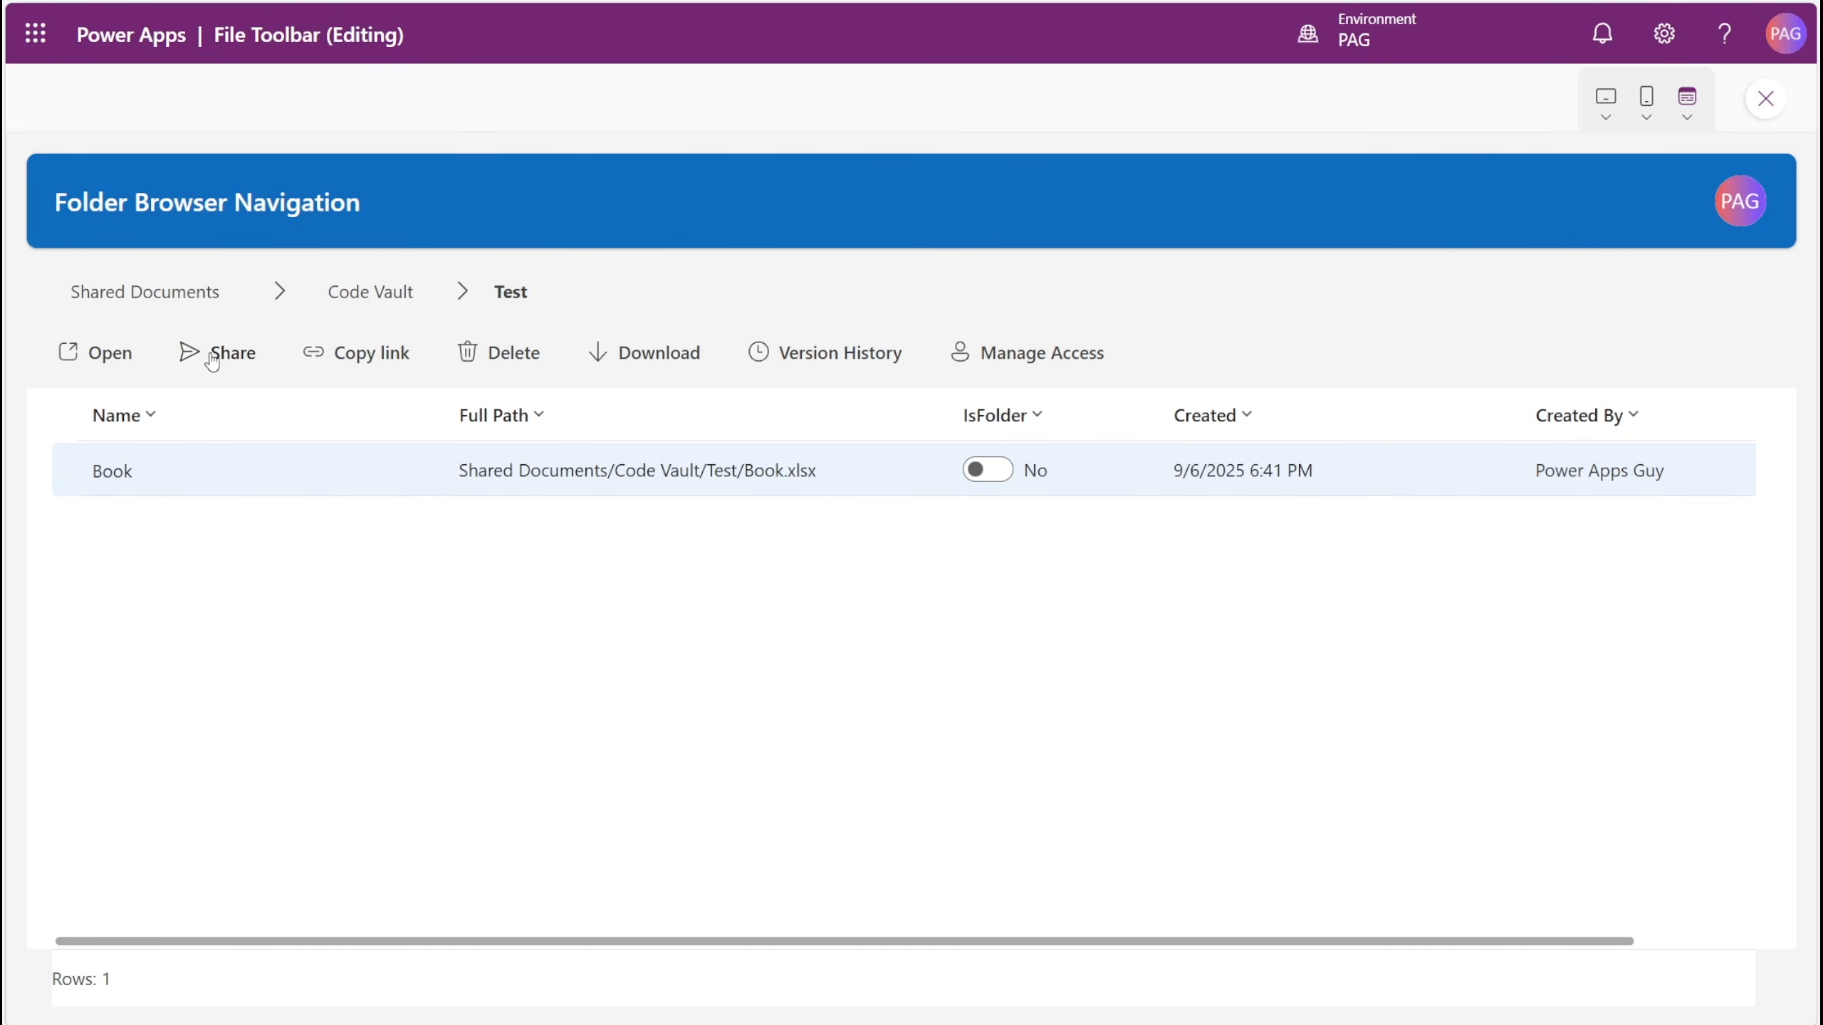
pyautogui.click(223, 355)
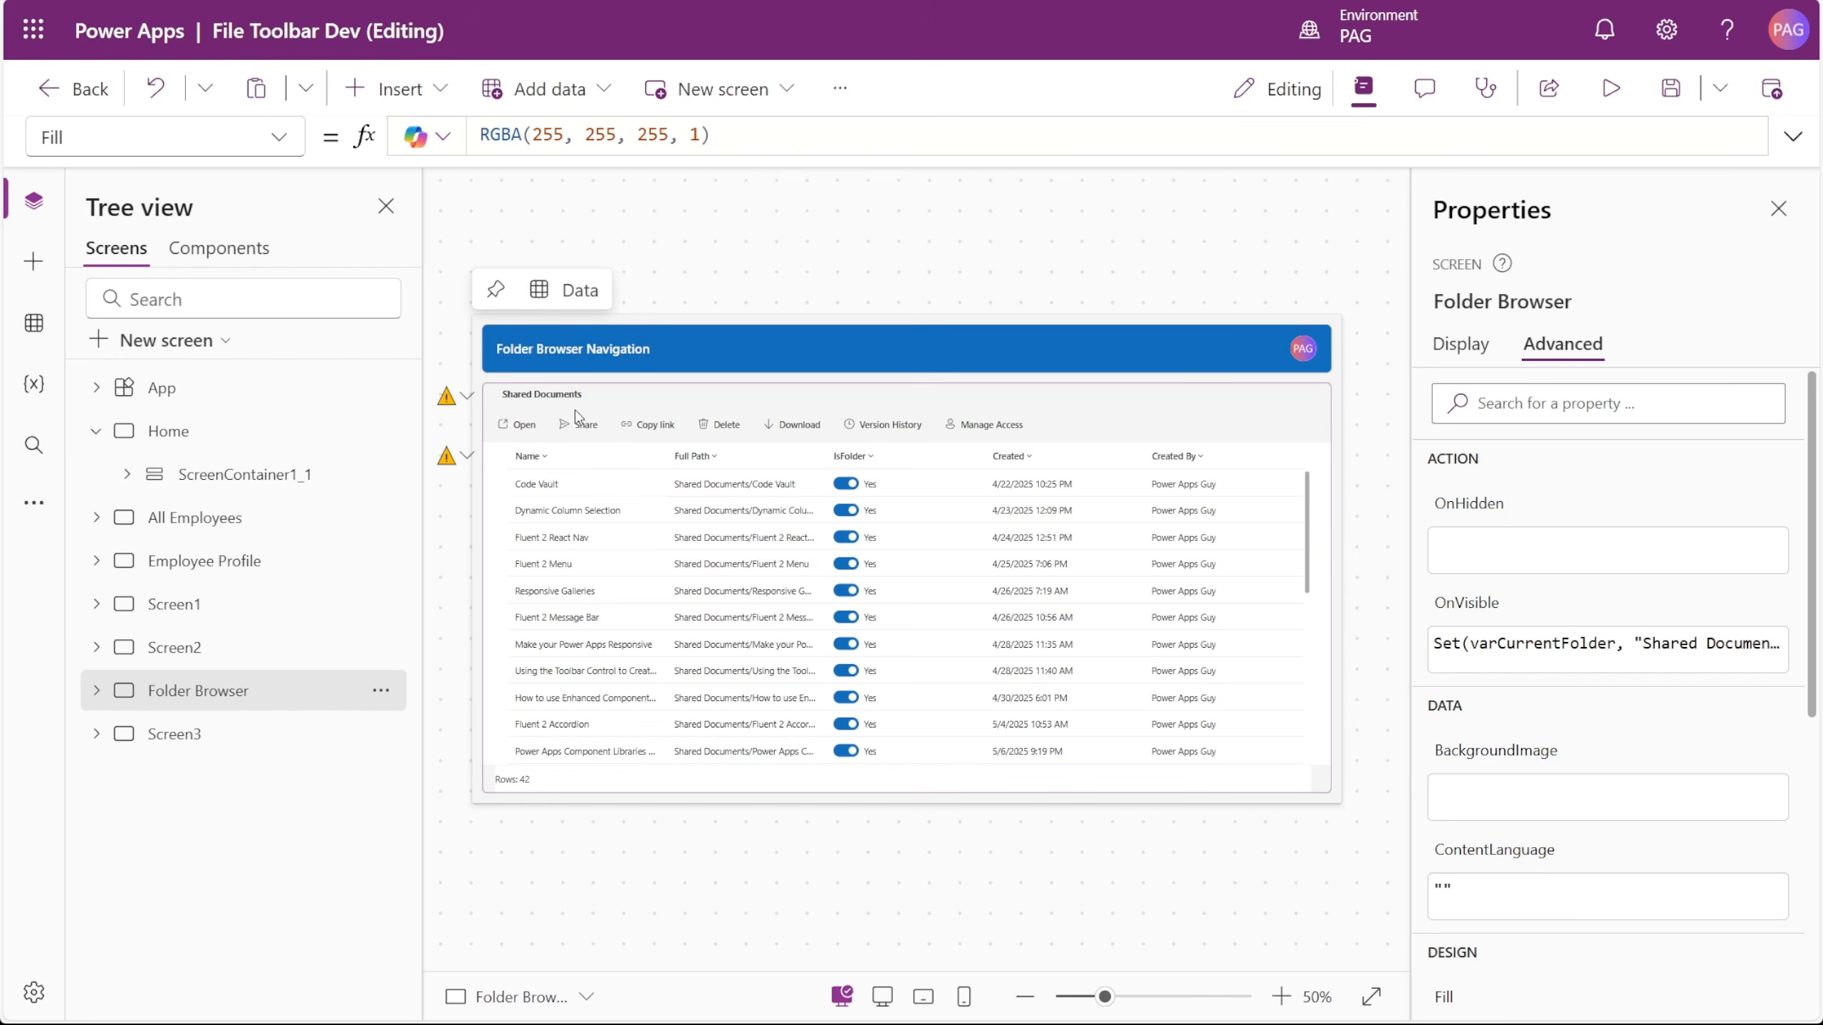
# - Preview the File Toolbar Dev app and browse through Code Vault to the Test folder containing the Book file
pyautogui.press('F5')
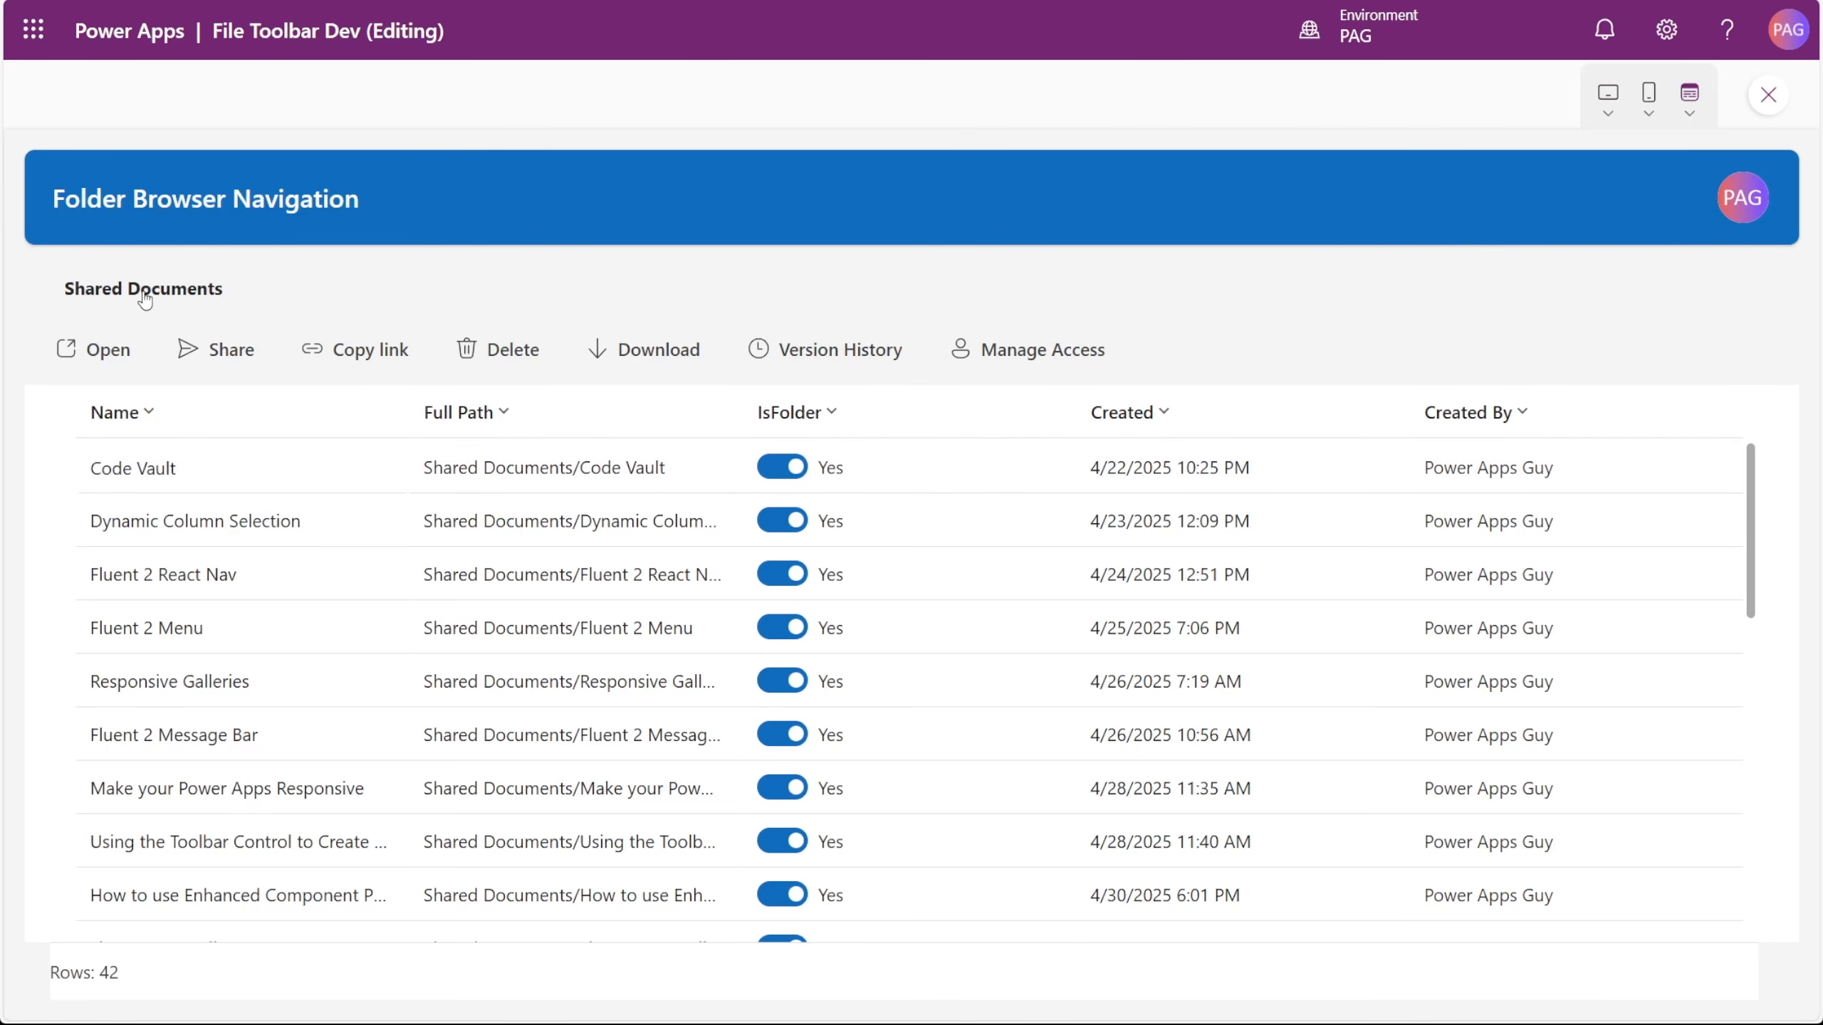
pyautogui.click(194, 466)
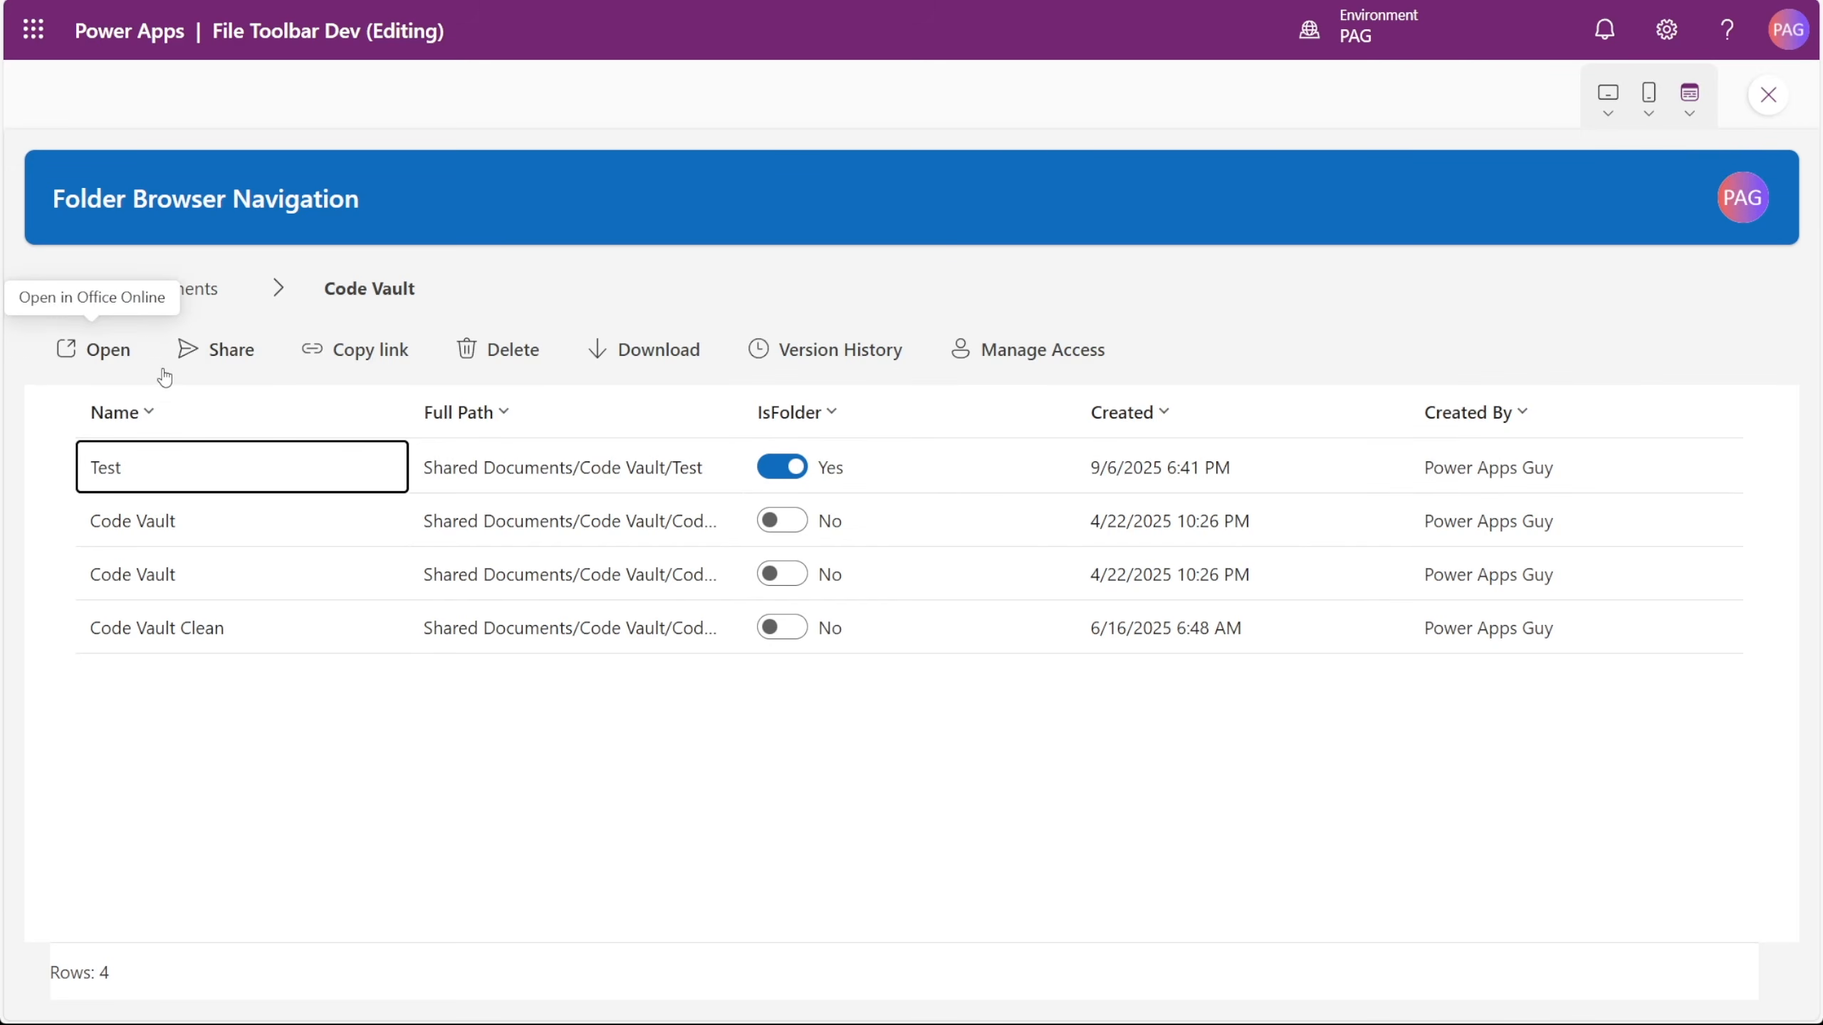
pyautogui.click(169, 518)
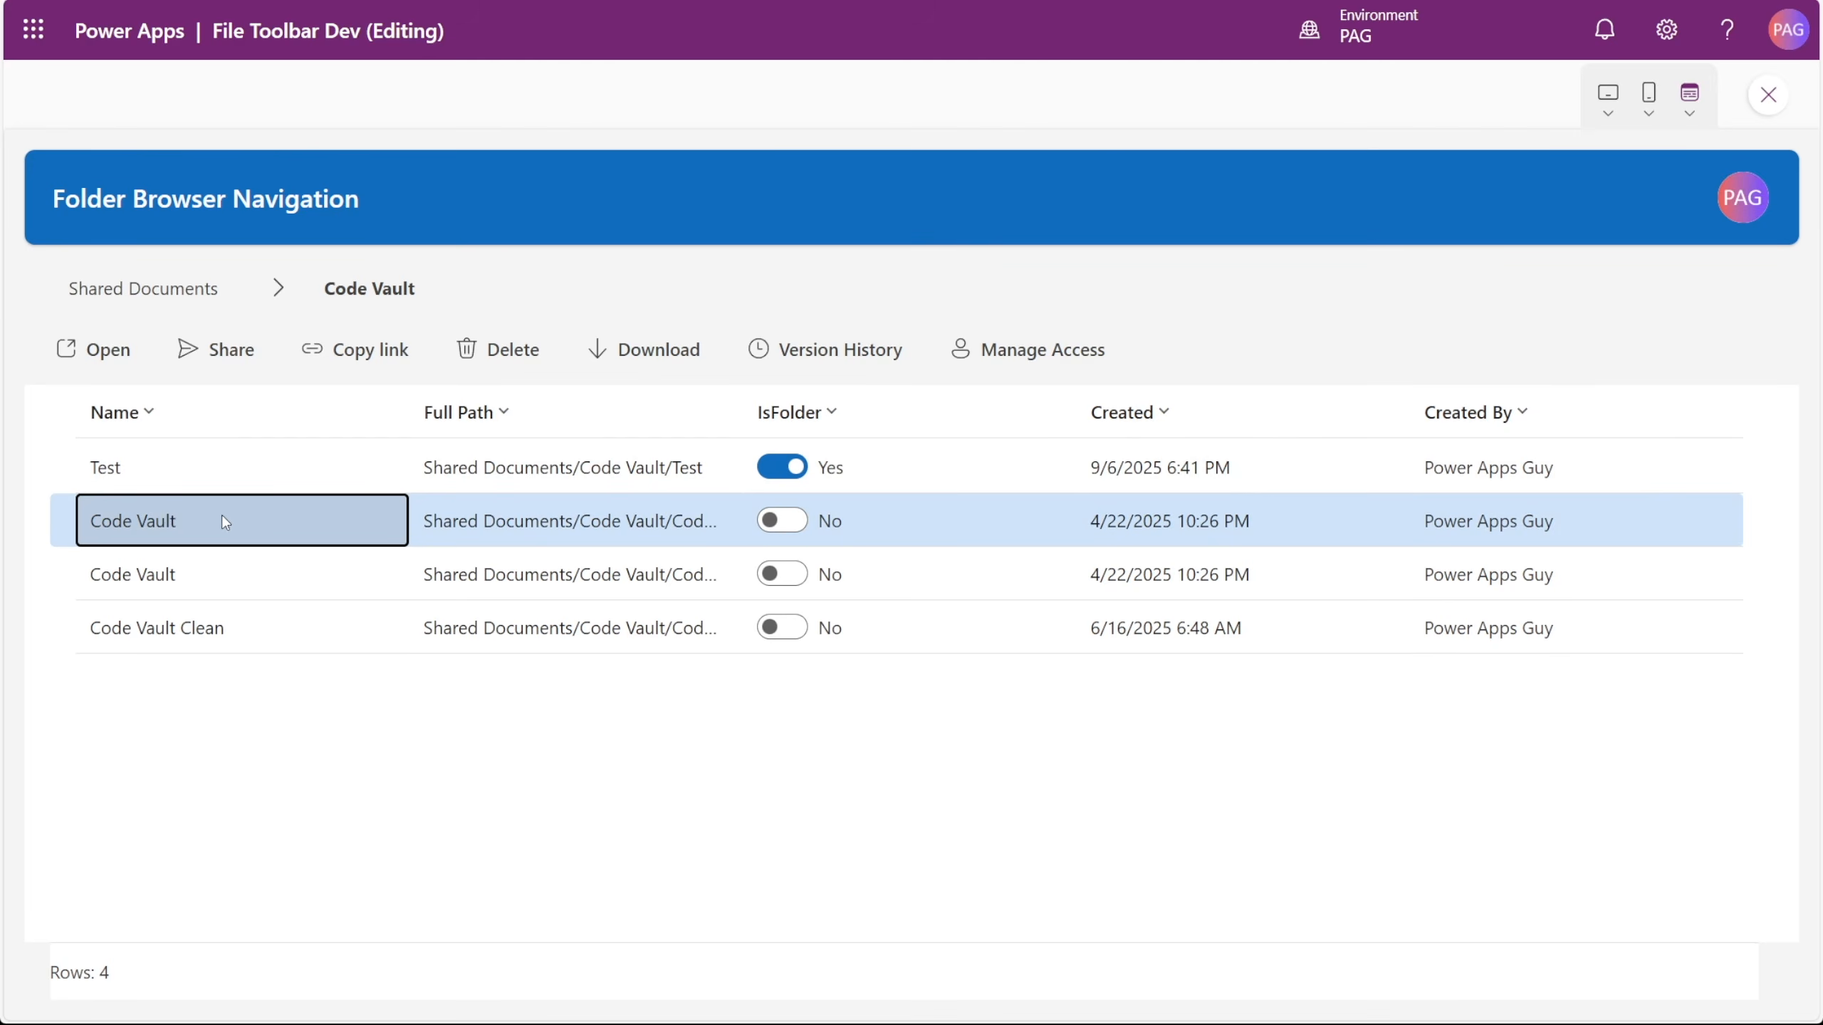
pyautogui.click(162, 466)
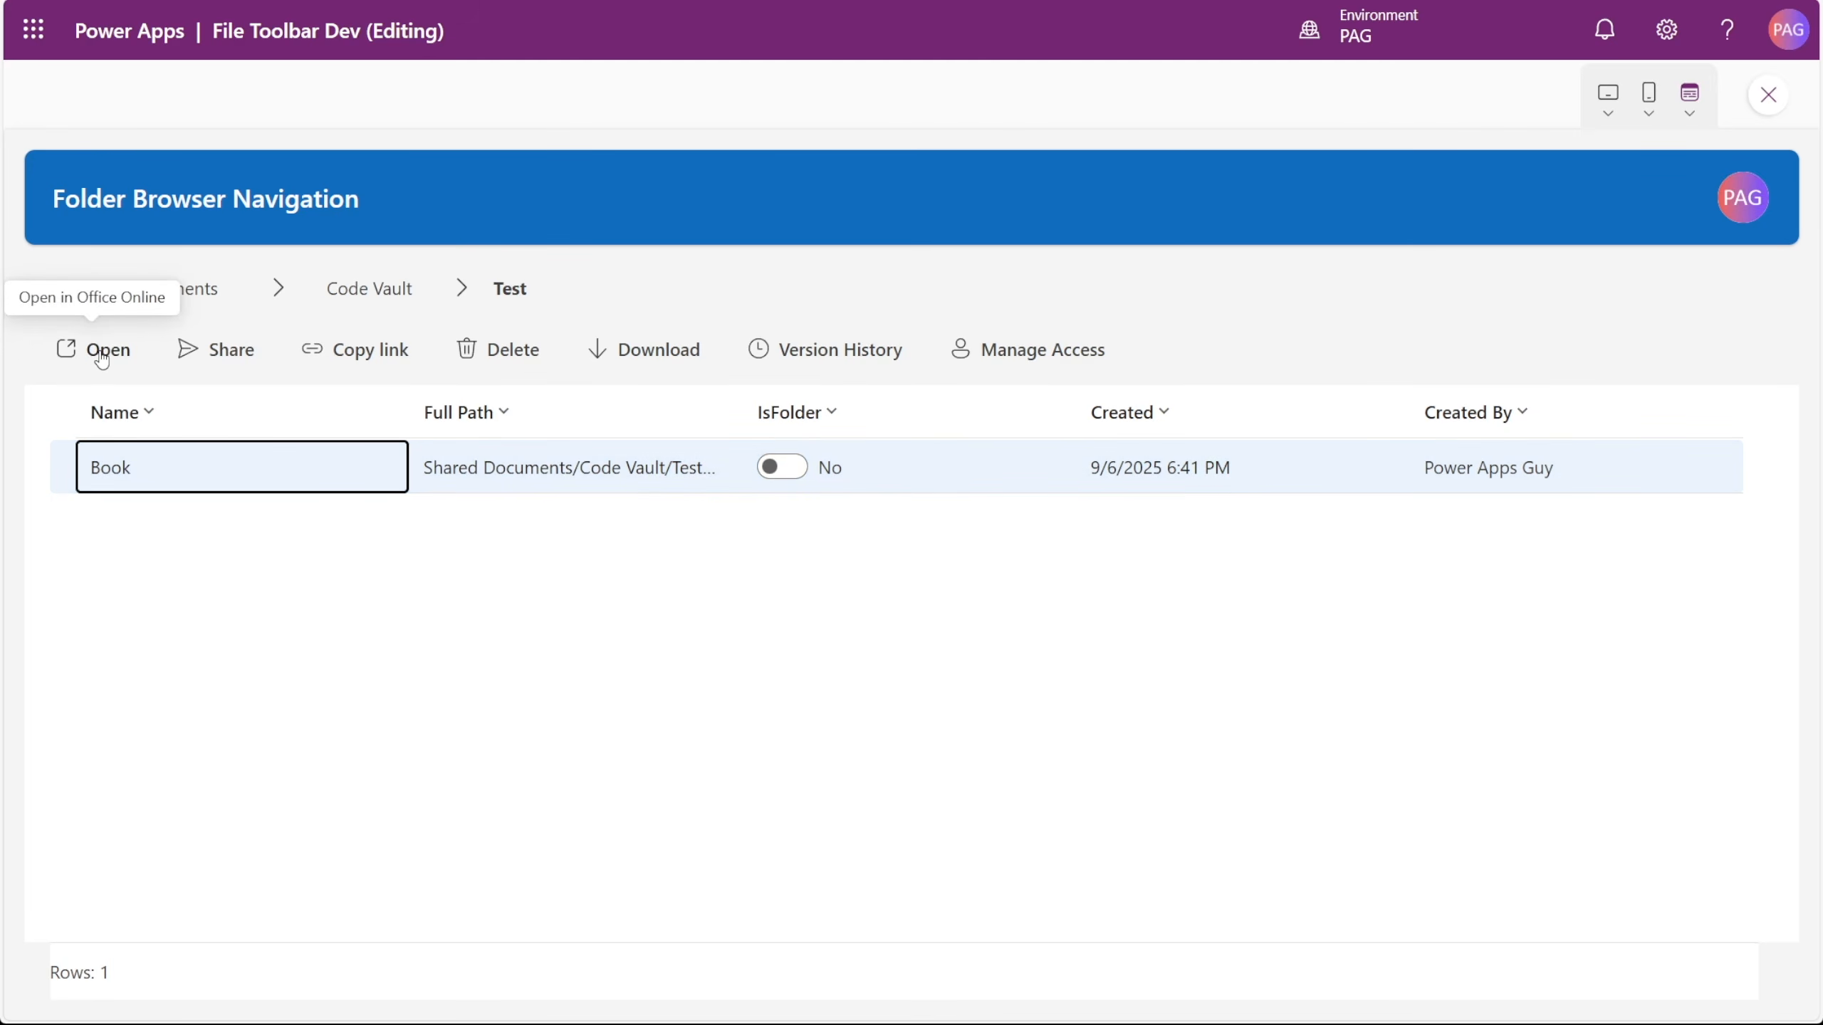
# - Try the Open, Share, Copy link, Delete, Version History and Manage Access commands on the Book file
pyautogui.click(103, 351)
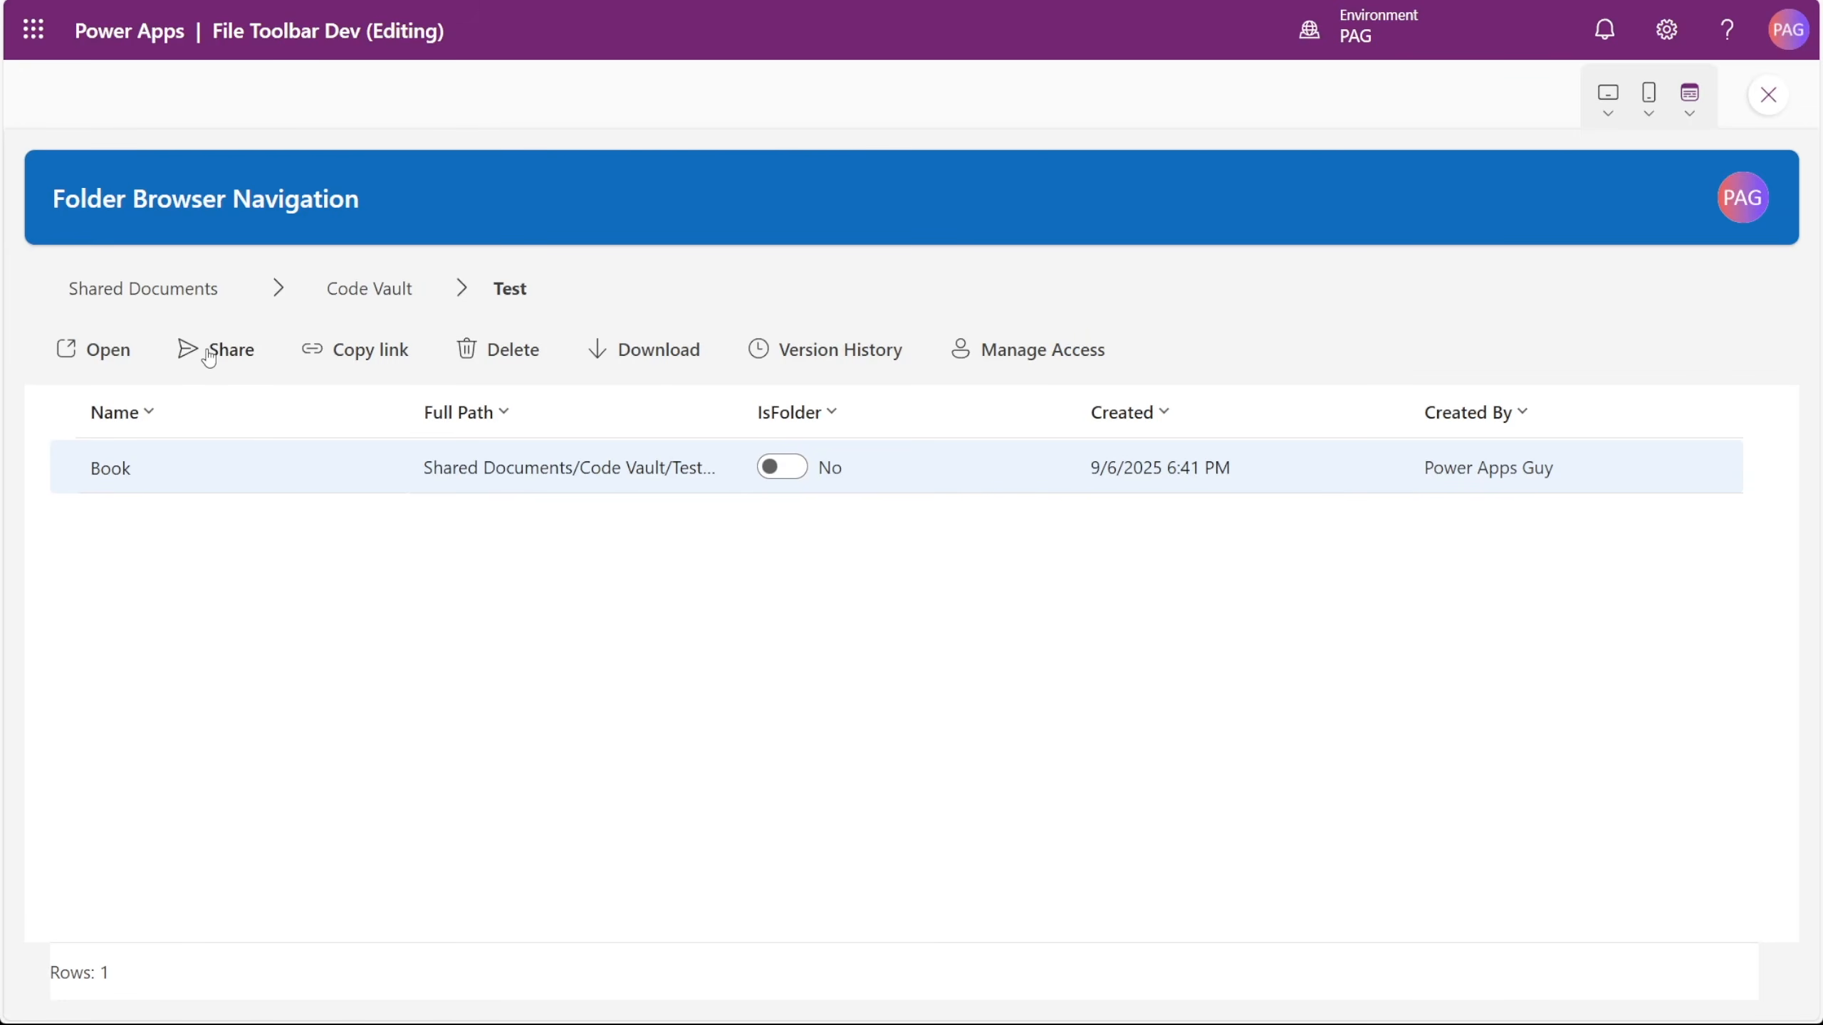
pyautogui.click(210, 354)
pyautogui.click(346, 359)
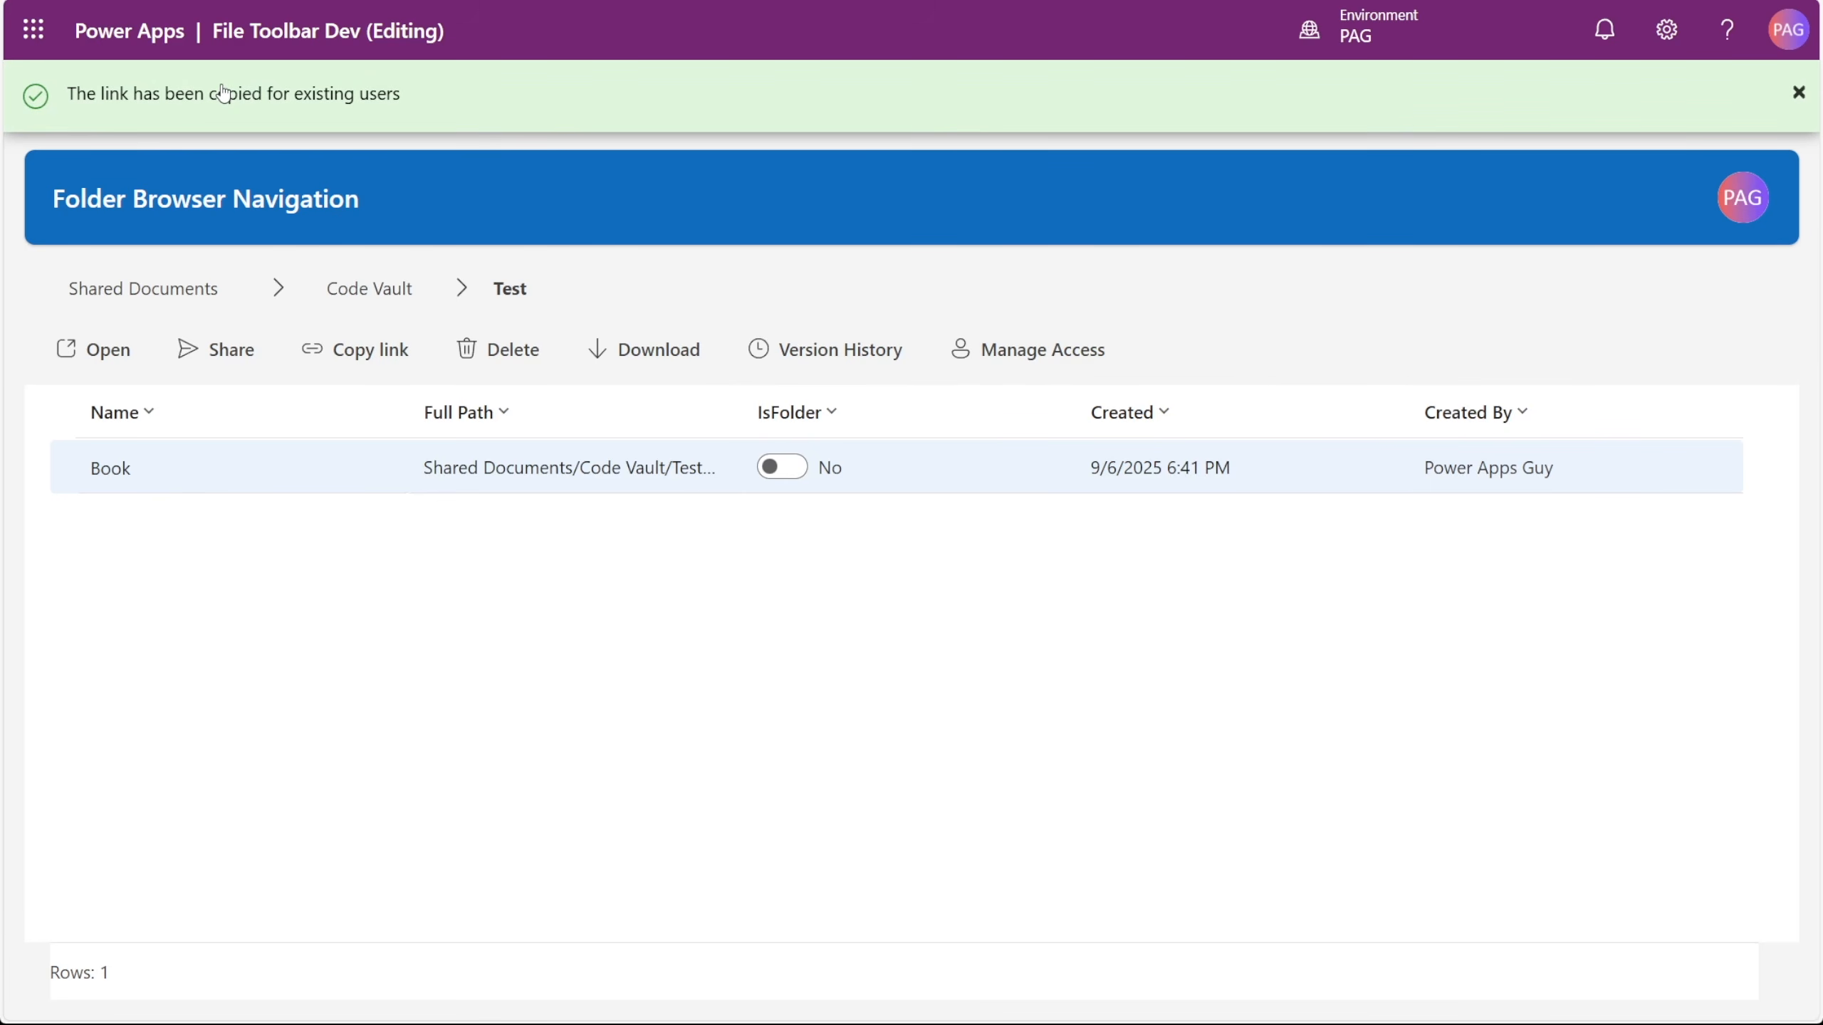
pyautogui.click(506, 350)
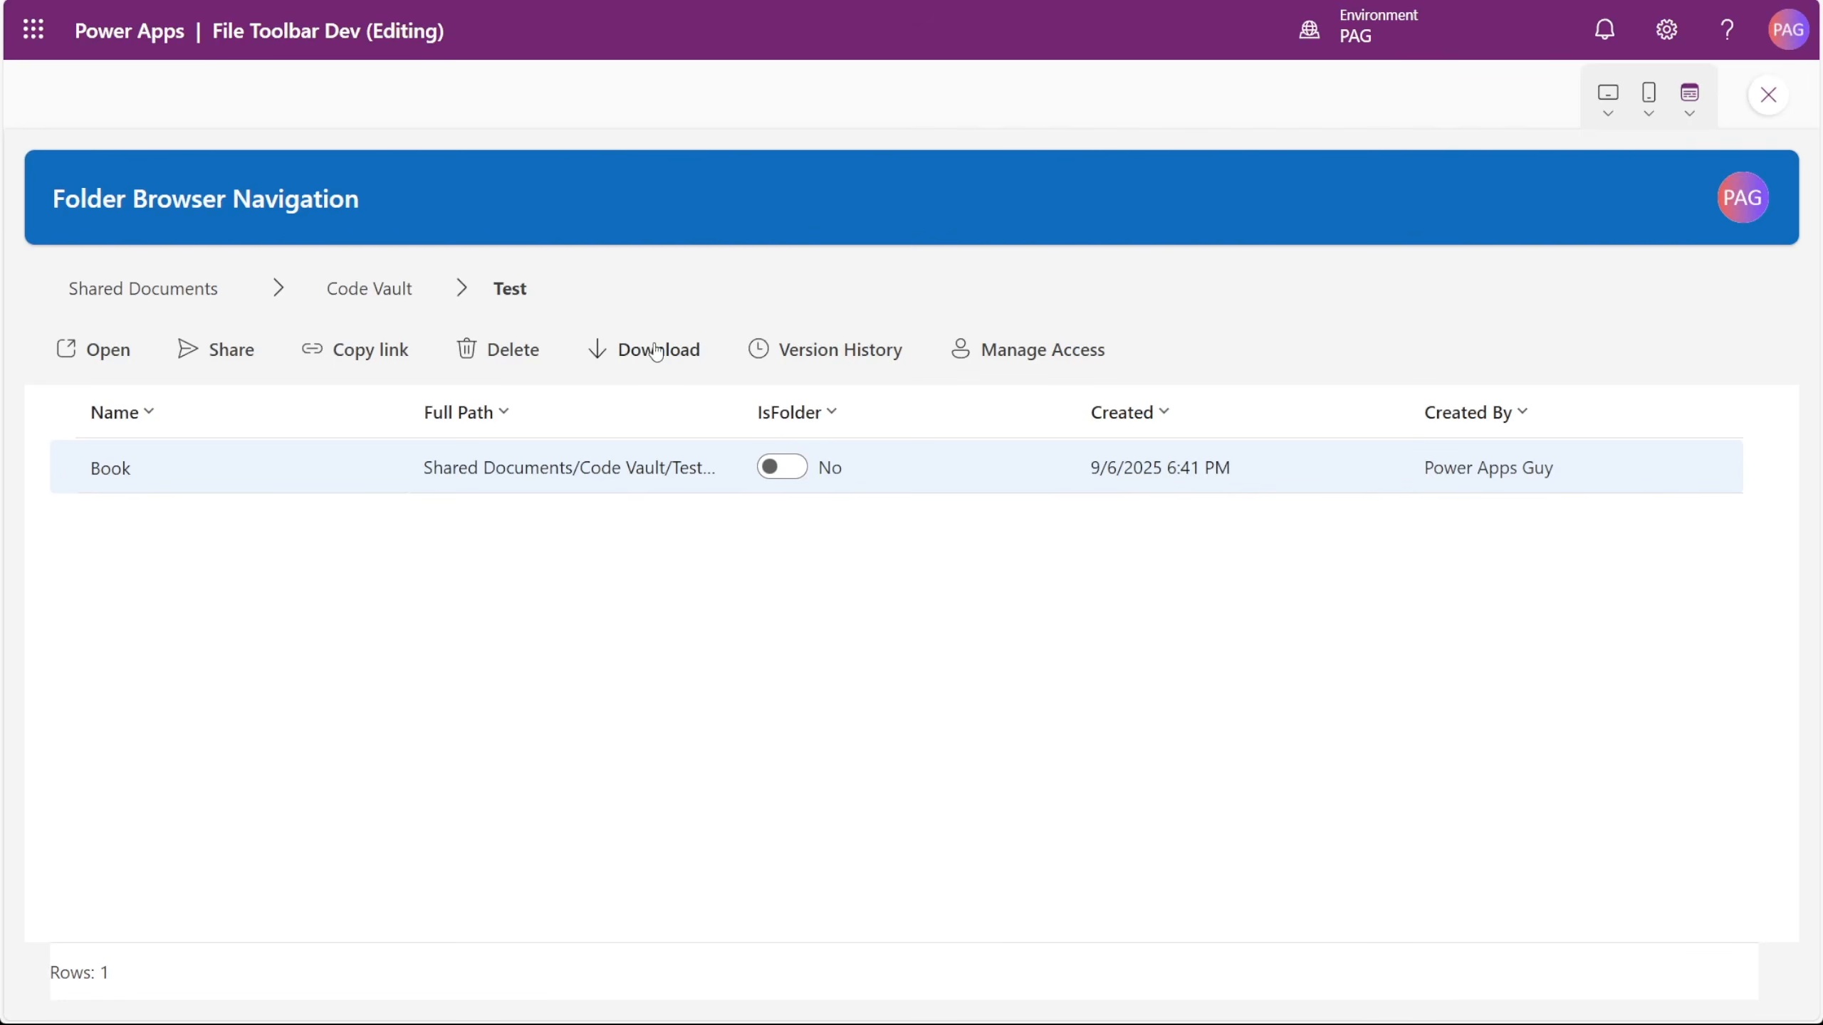
pyautogui.click(802, 350)
pyautogui.click(1012, 352)
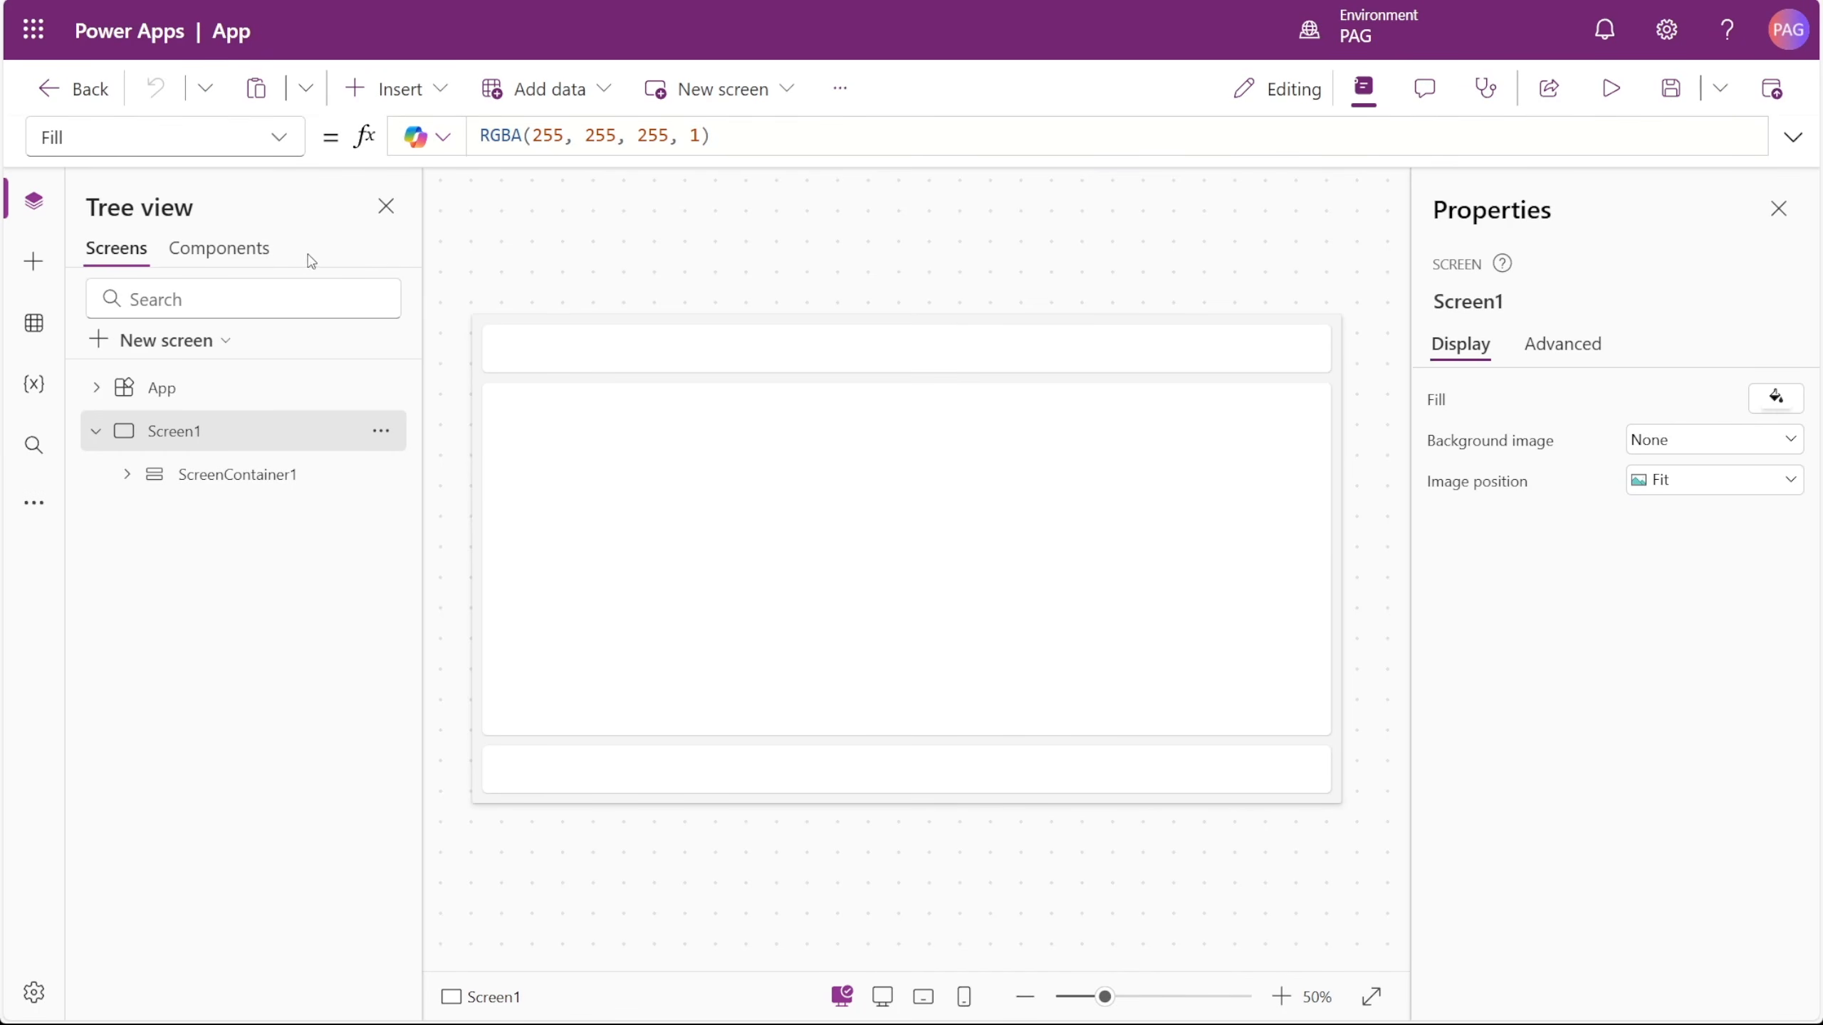
# - Create a new component named File Toolbar and set its height to 35
pyautogui.click(242, 251)
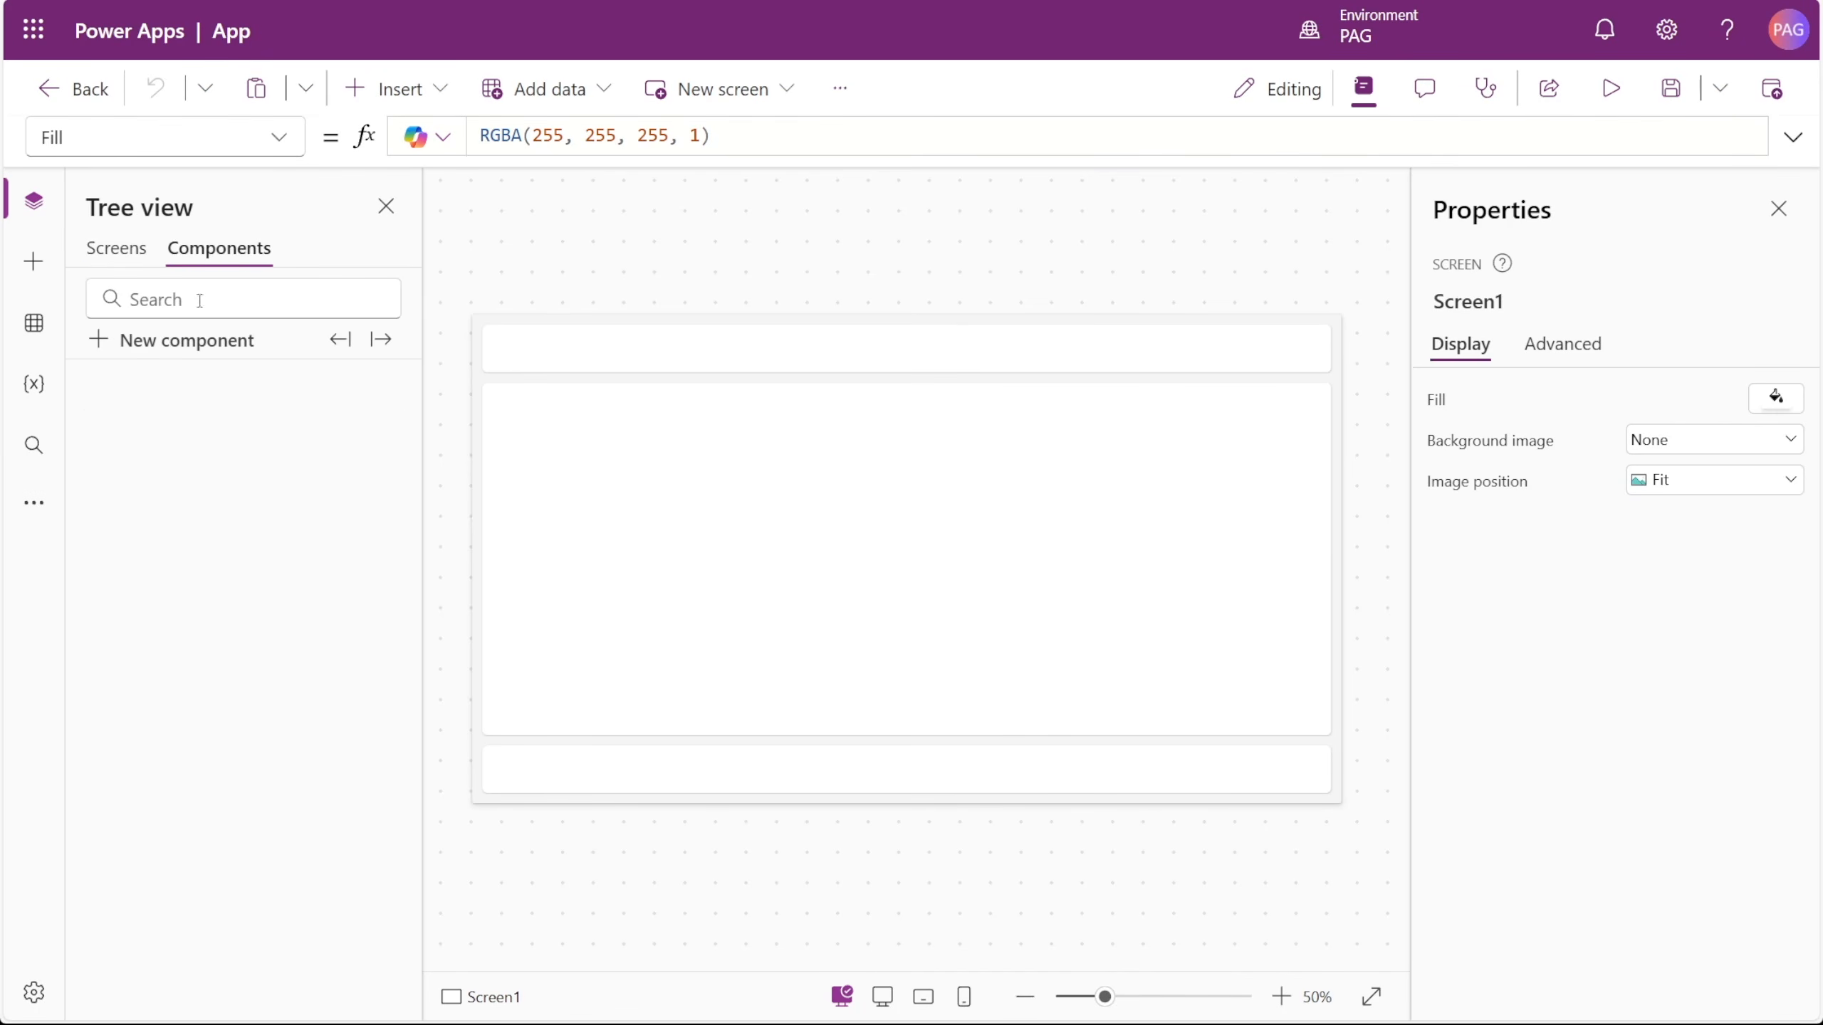
pyautogui.click(183, 345)
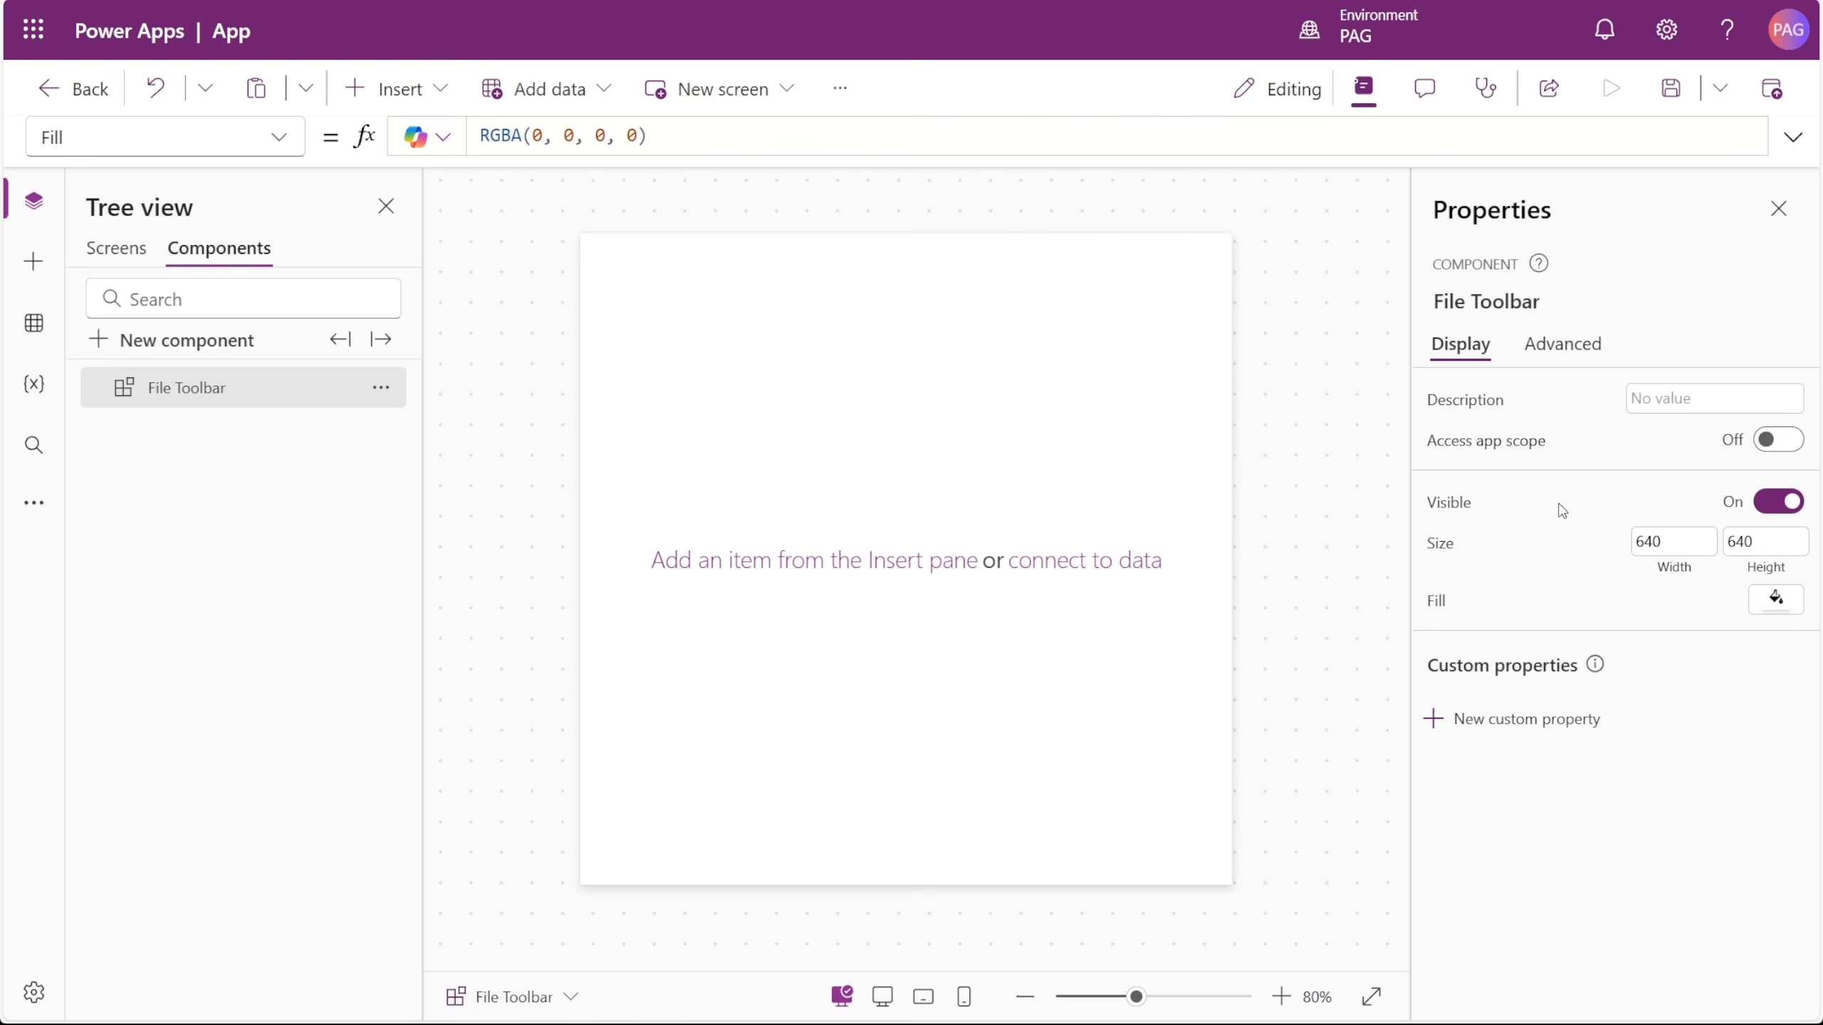
pyautogui.doubleClick(1744, 540)
pyautogui.write('35')
pyautogui.press('Return')
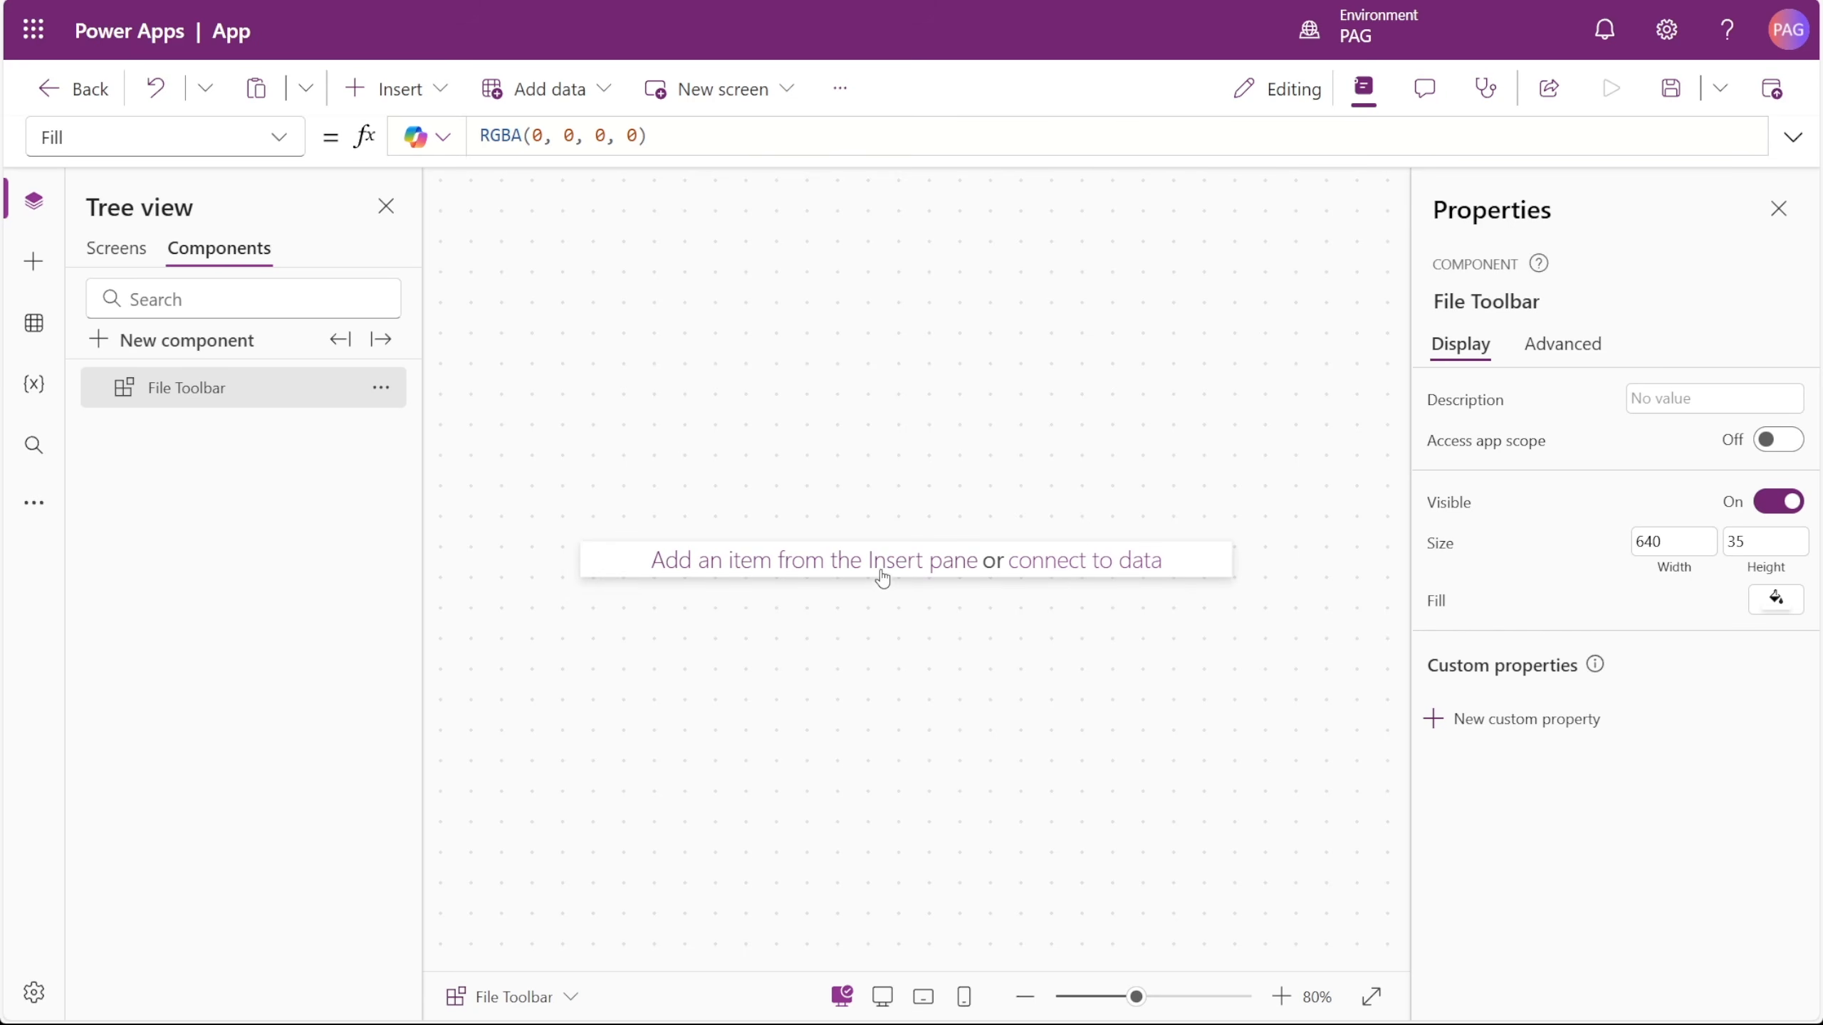
# - Insert a Toolbar control into the File Toolbar component
pyautogui.click(806, 568)
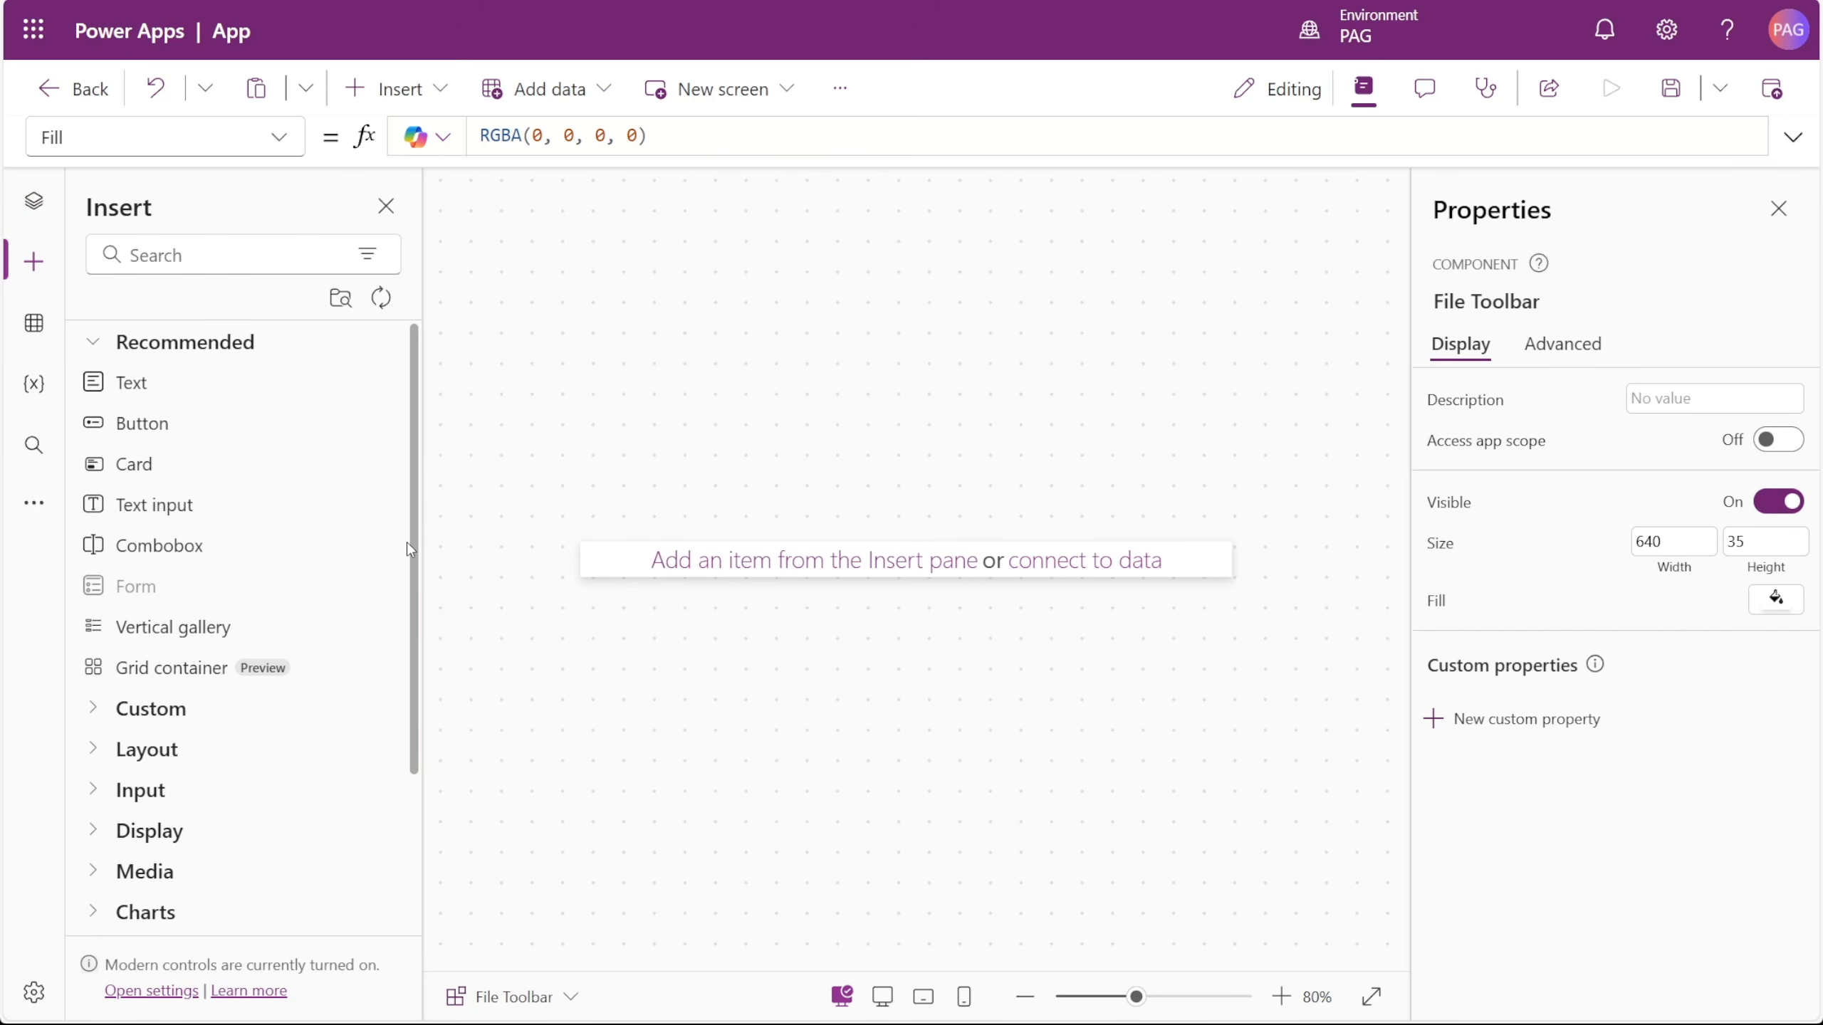
pyautogui.click(222, 255)
pyautogui.write('toolb')
pyautogui.click(167, 465)
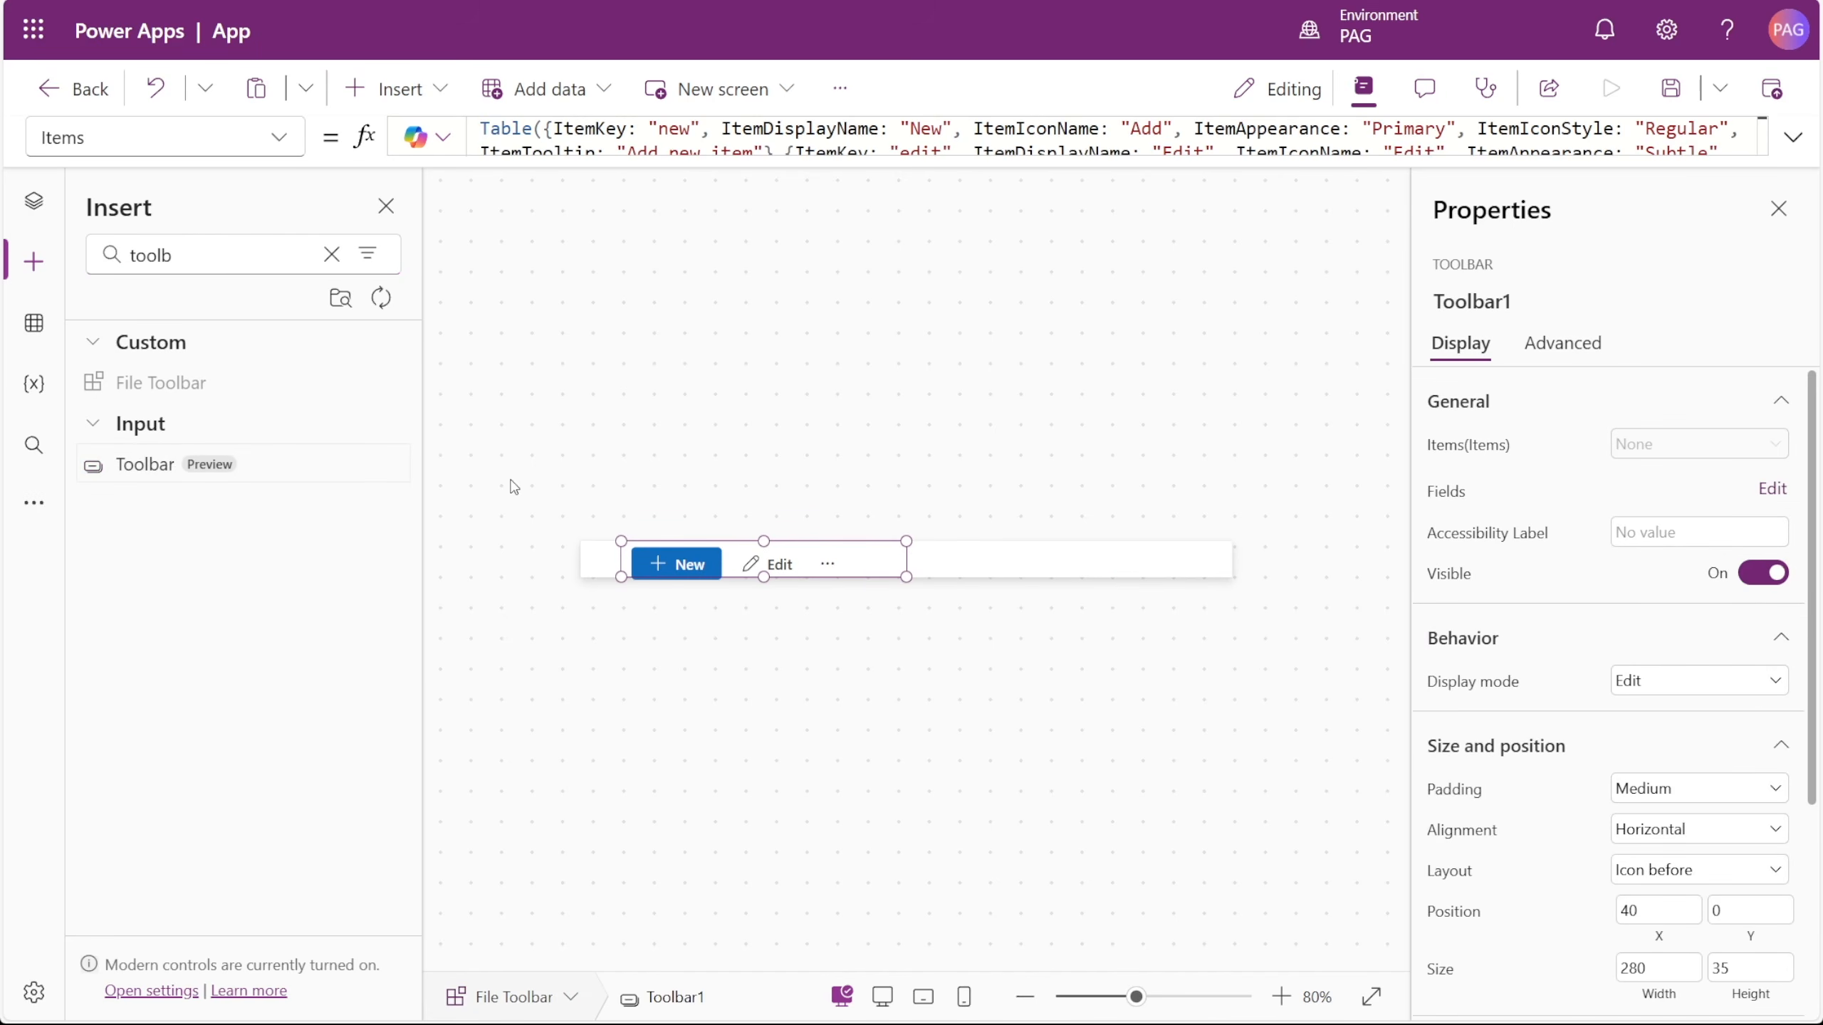
# - Set the toolbar control's padding to Small and its X position to 0
pyautogui.scroll(-3, 1585, 689)
pyautogui.scroll(1, 1614, 670)
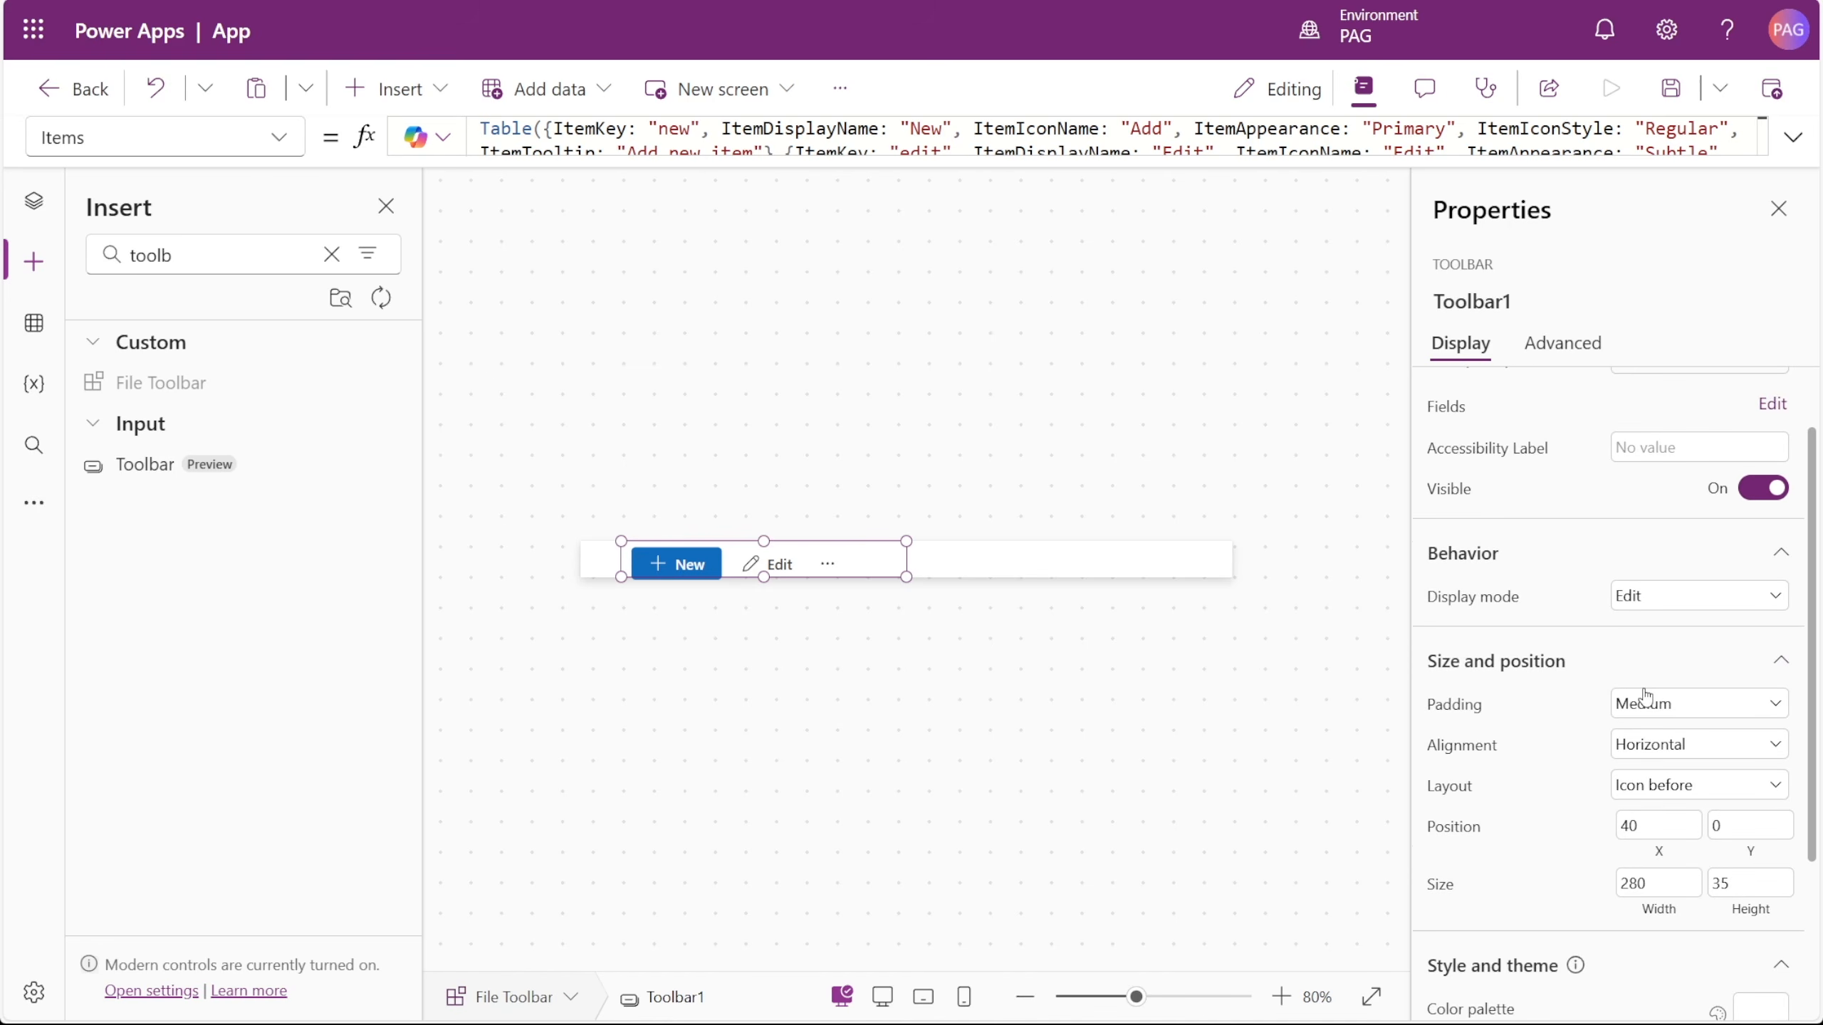
pyautogui.click(1645, 702)
pyautogui.click(1646, 732)
pyautogui.click(1643, 833)
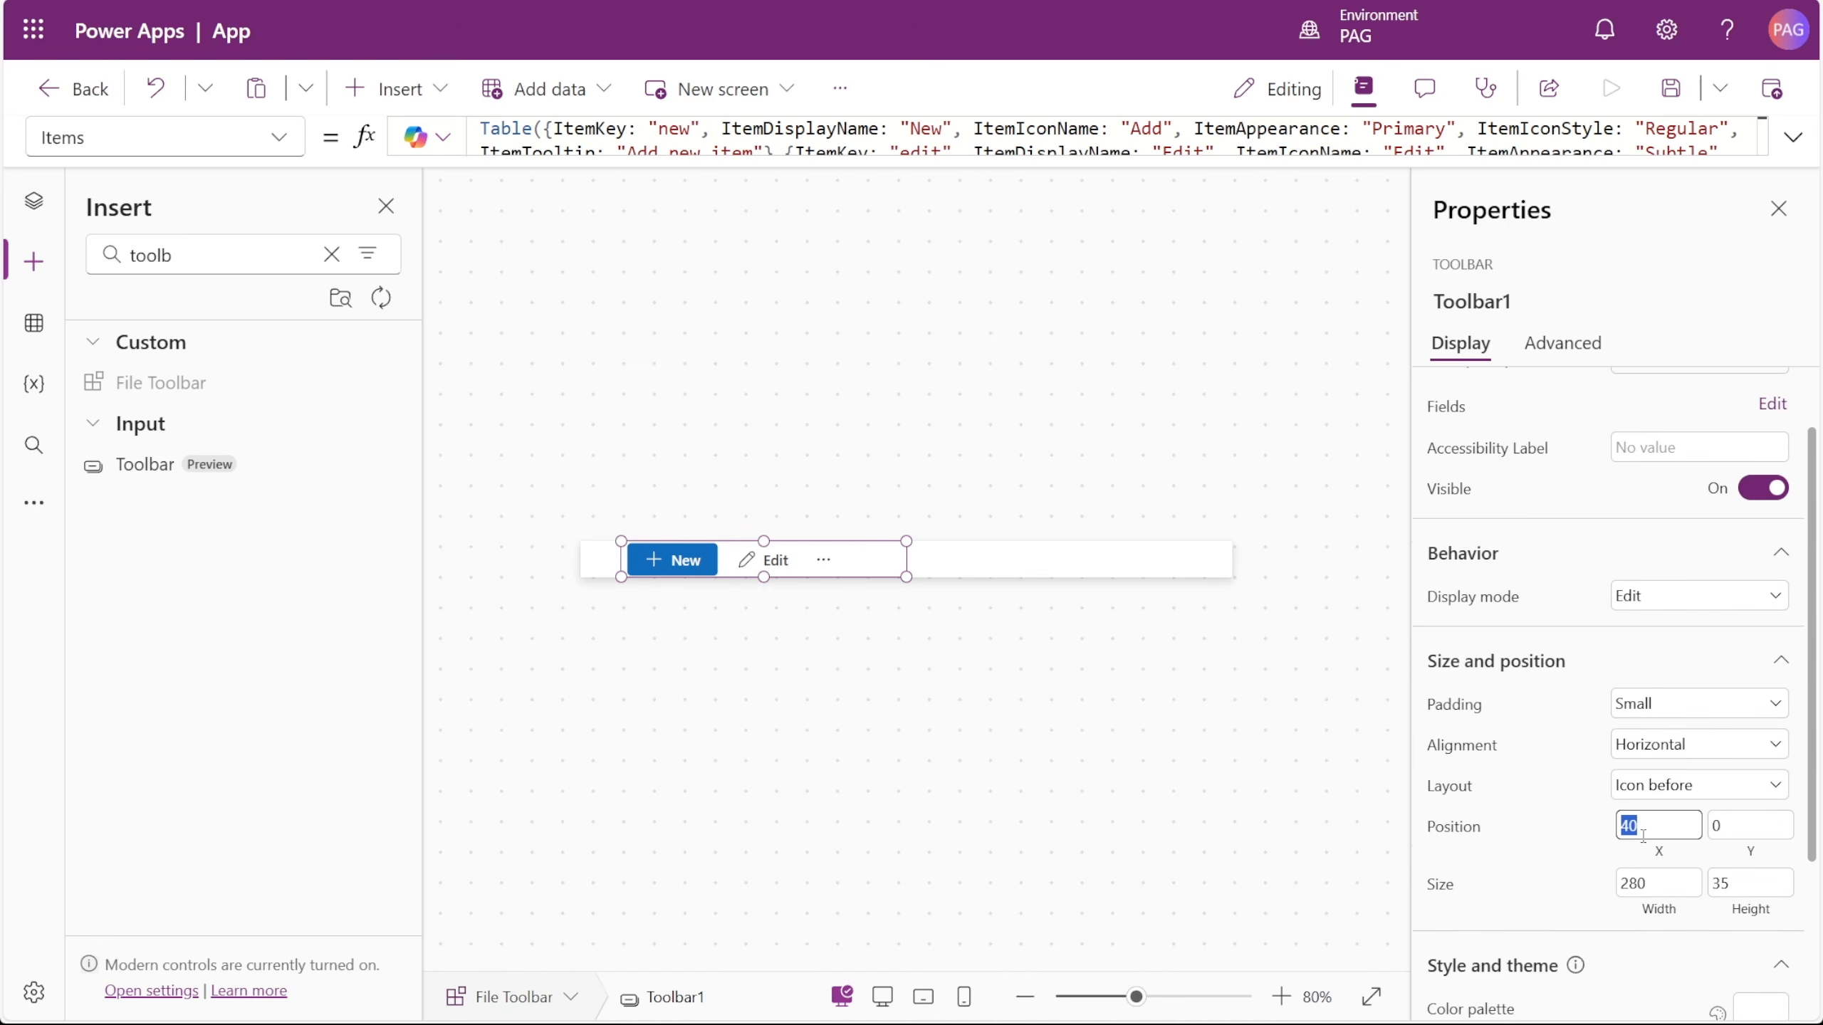
pyautogui.write('0')
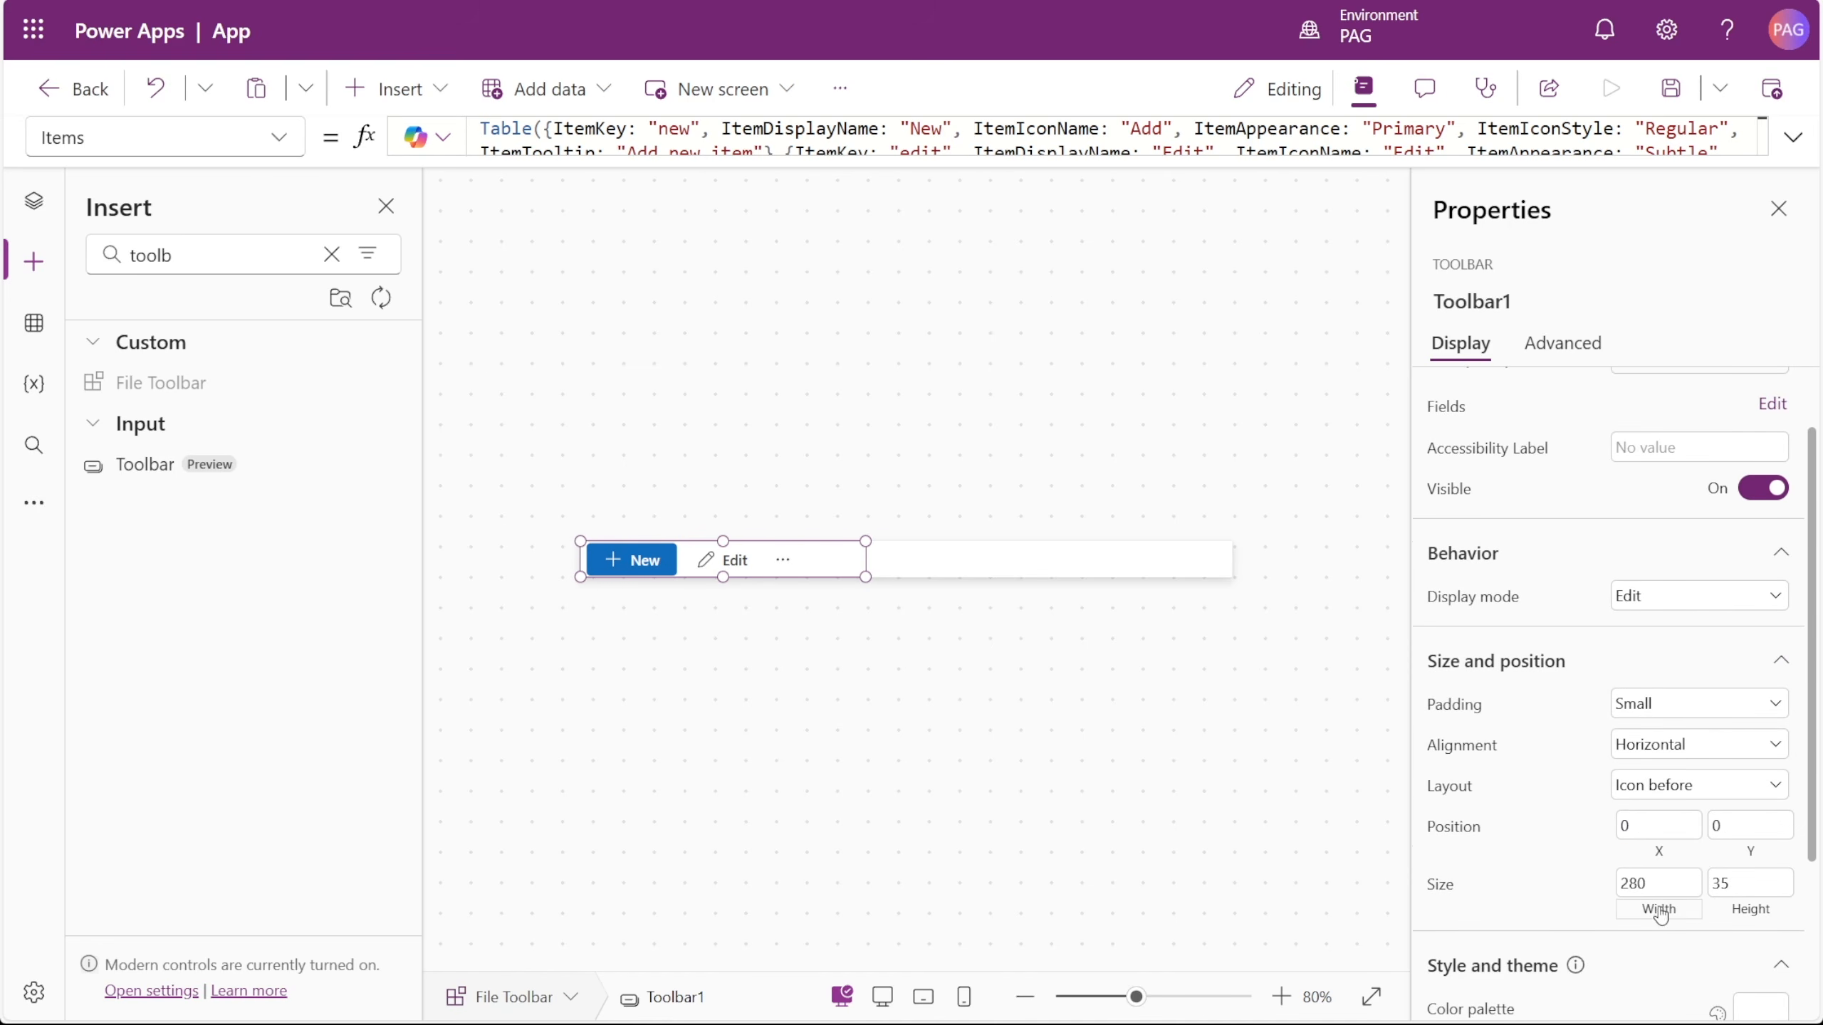
# - Set the toolbar's width to Parent.Width and its height to Parent.Height
pyautogui.click(1679, 883)
pyautogui.write('Parent.Width')
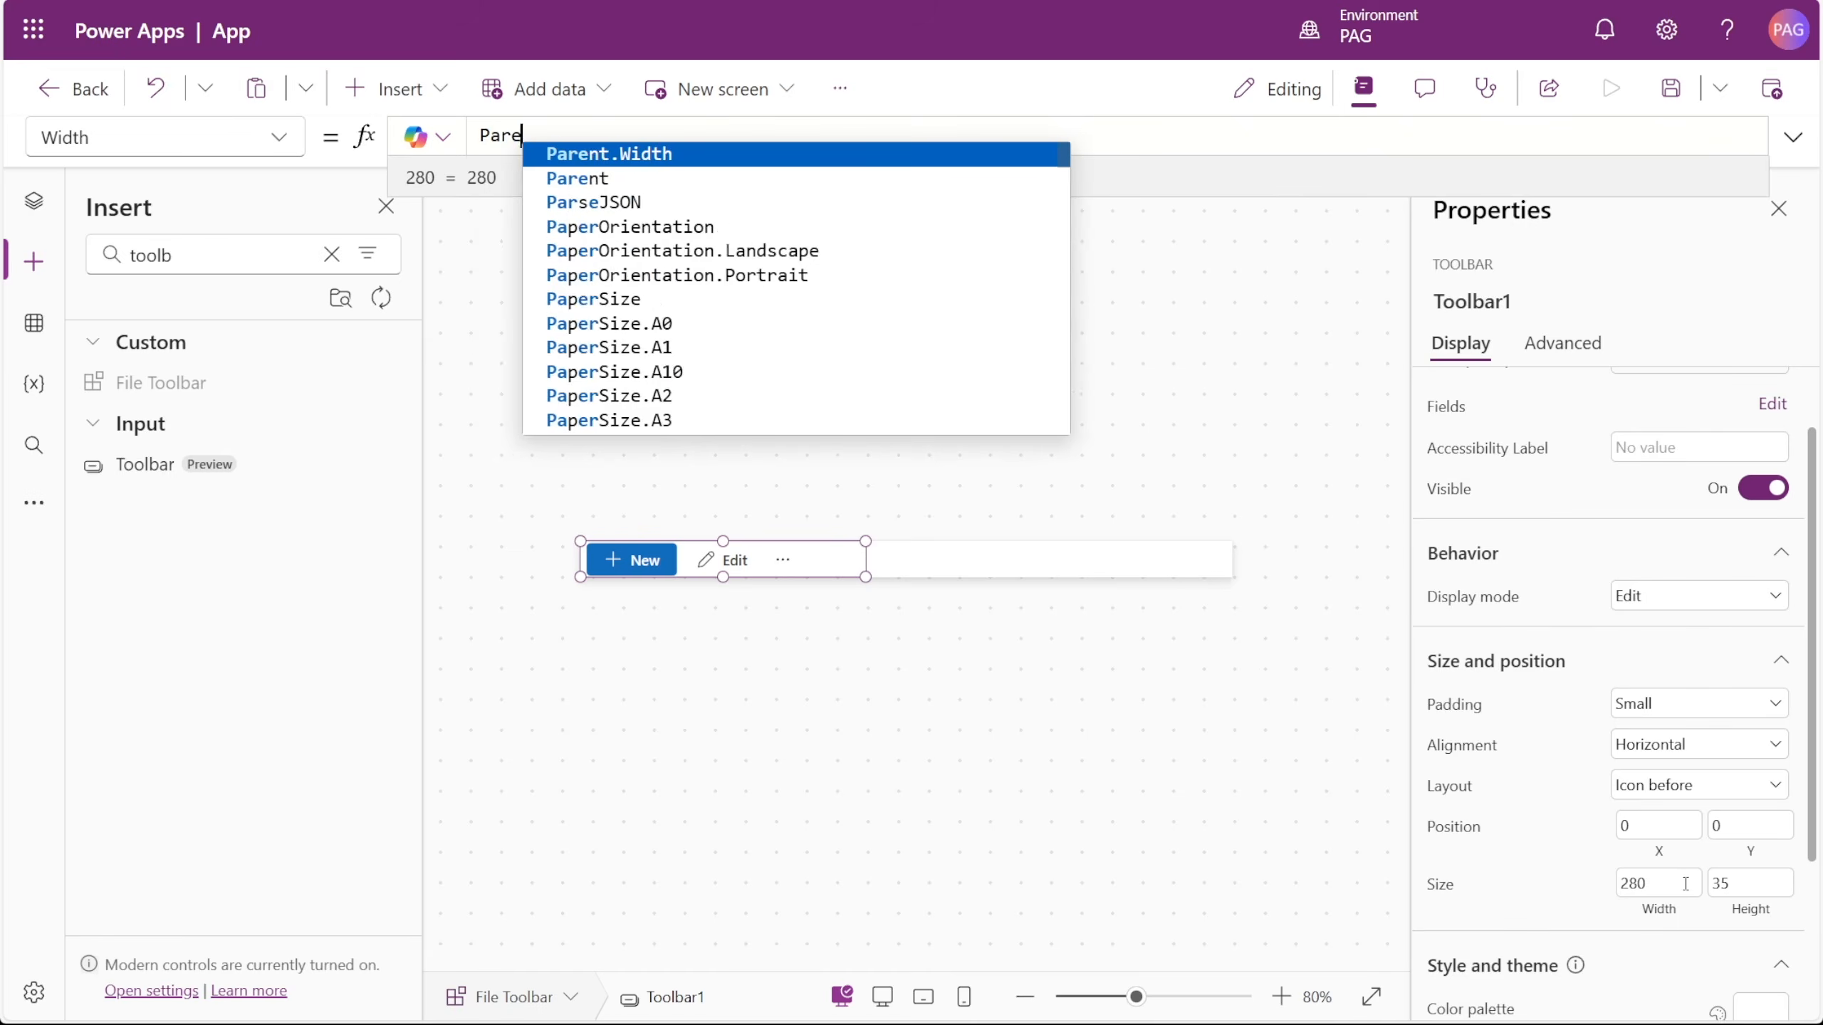
pyautogui.click(1770, 914)
pyautogui.write('55')
pyautogui.hotkey('ctrl', 'a')
pyautogui.write('Parent.Height')
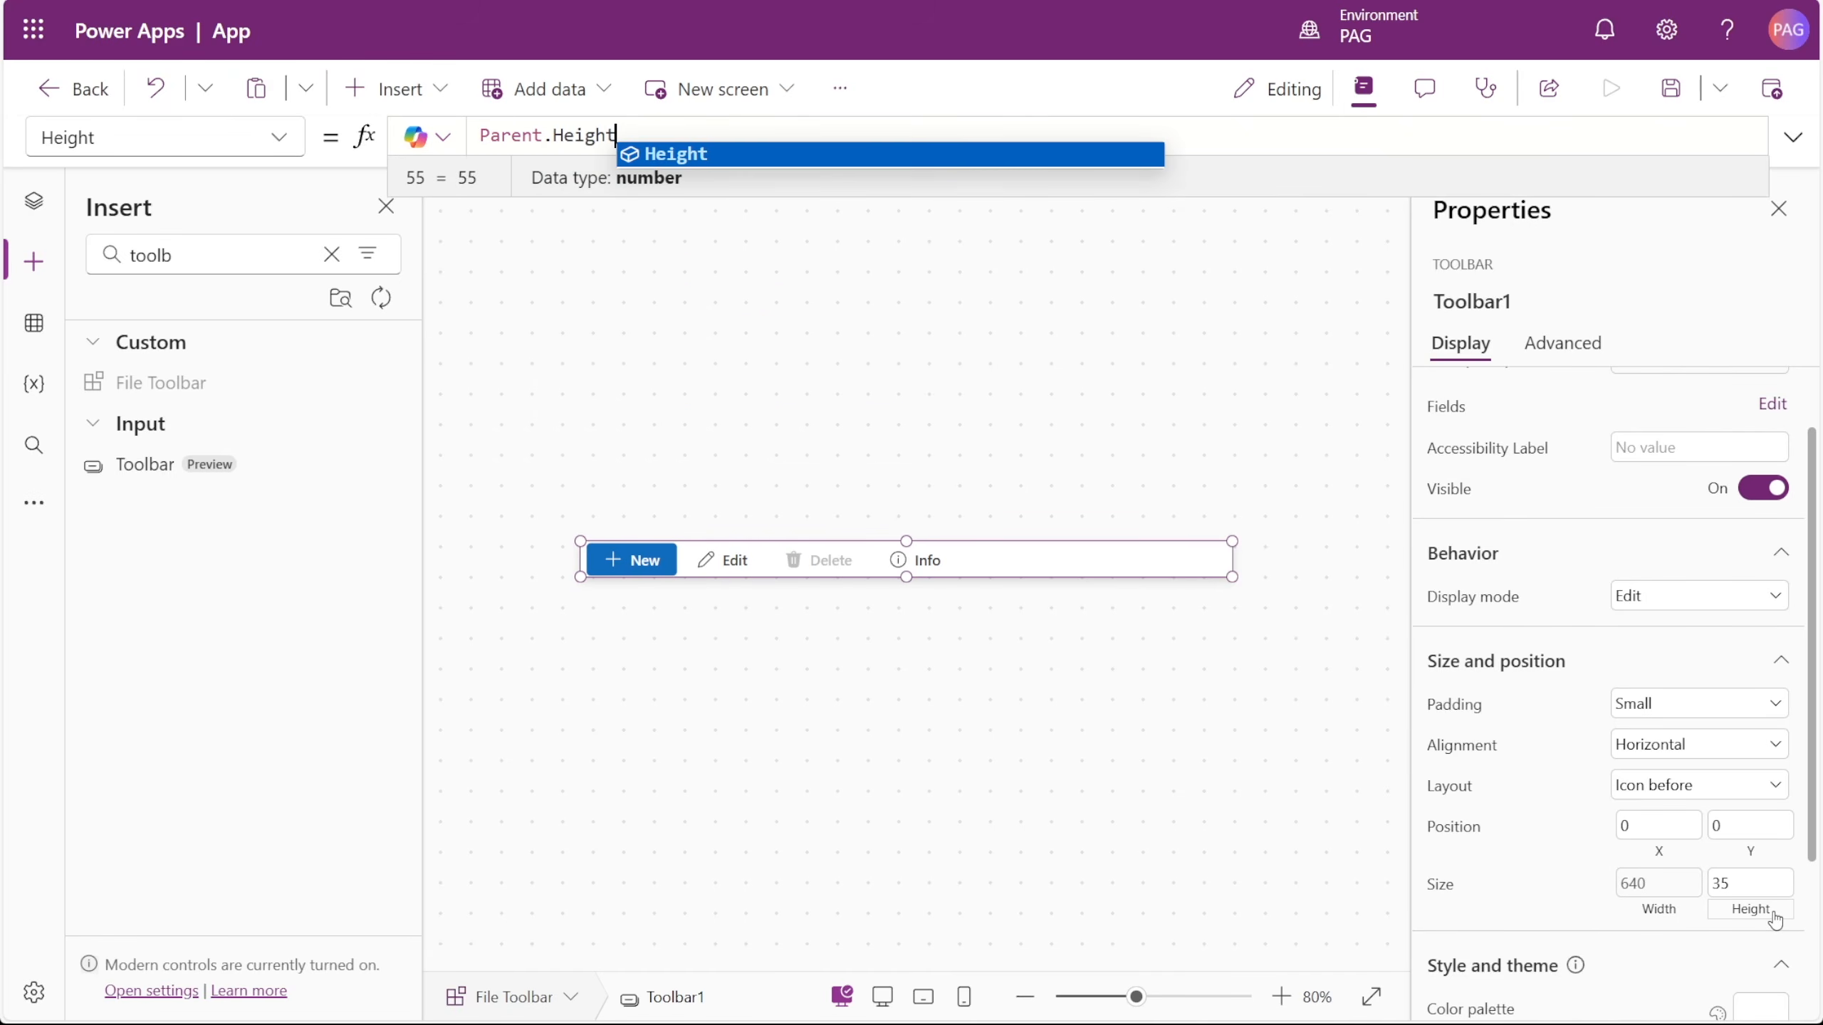
pyautogui.click(1547, 858)
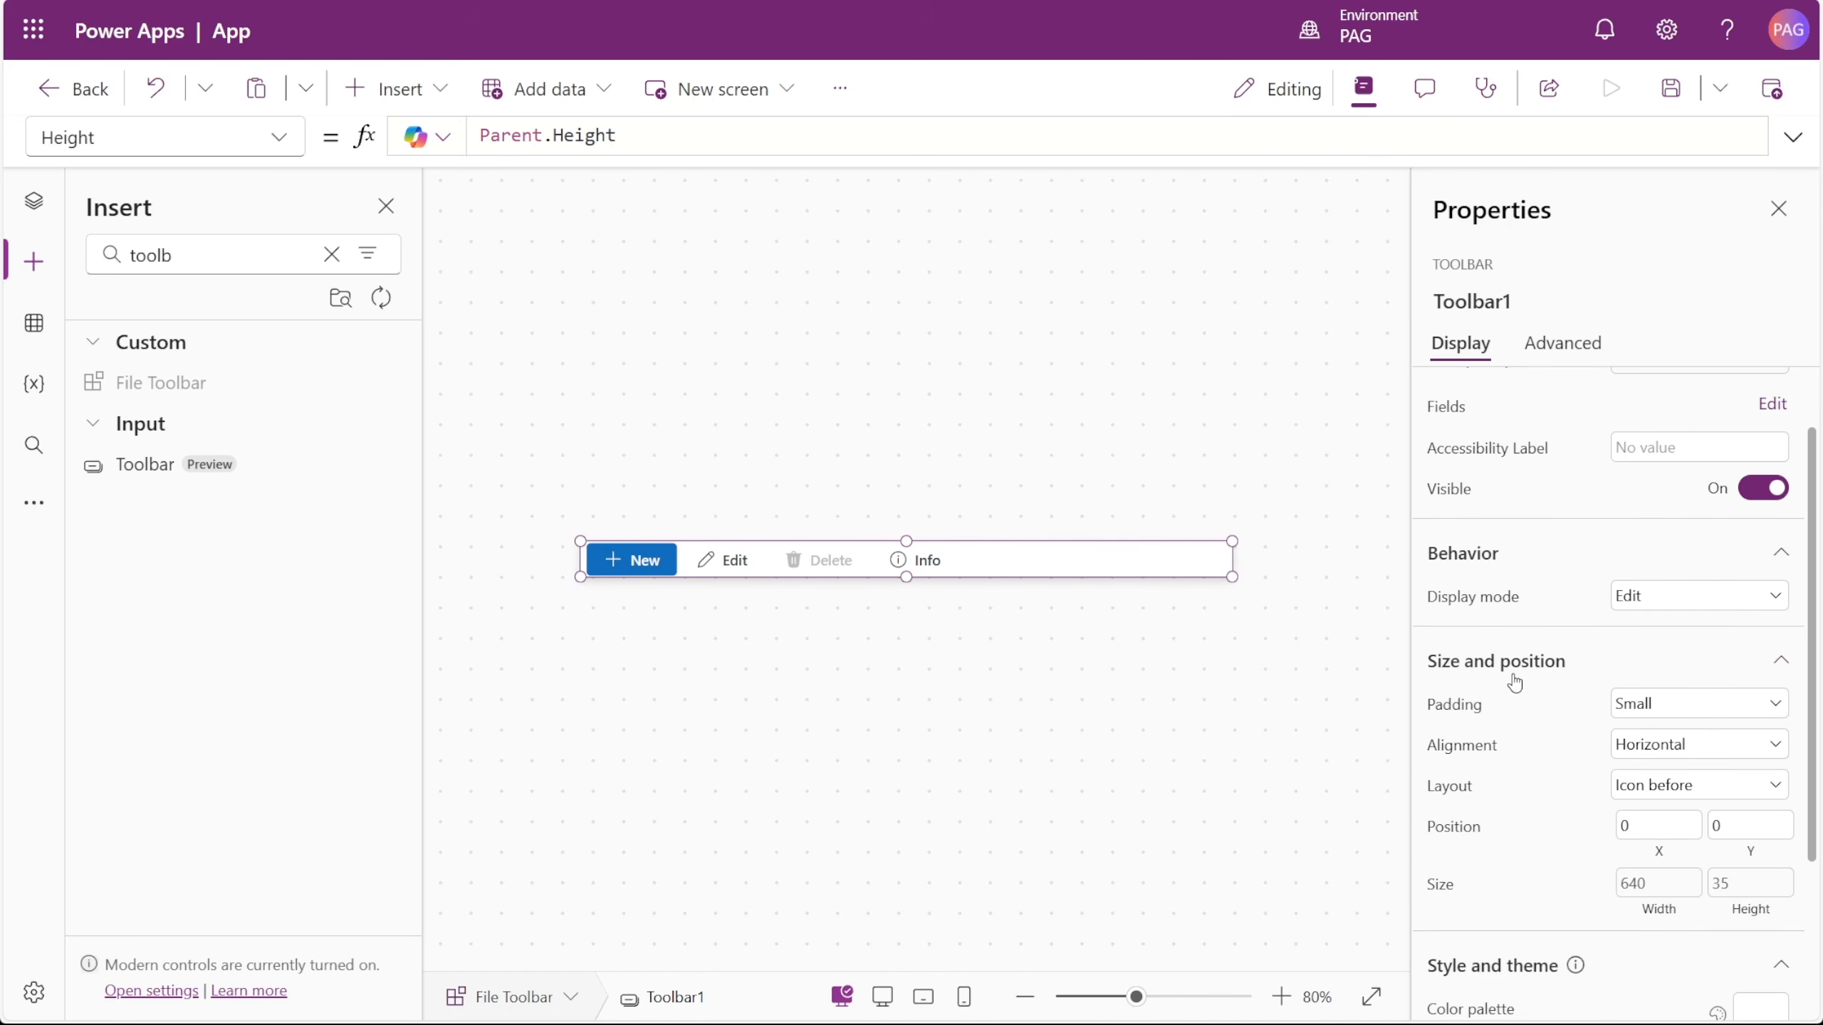
# - Rename the toolbar control to tbFileToolbar
pyautogui.click(1497, 294)
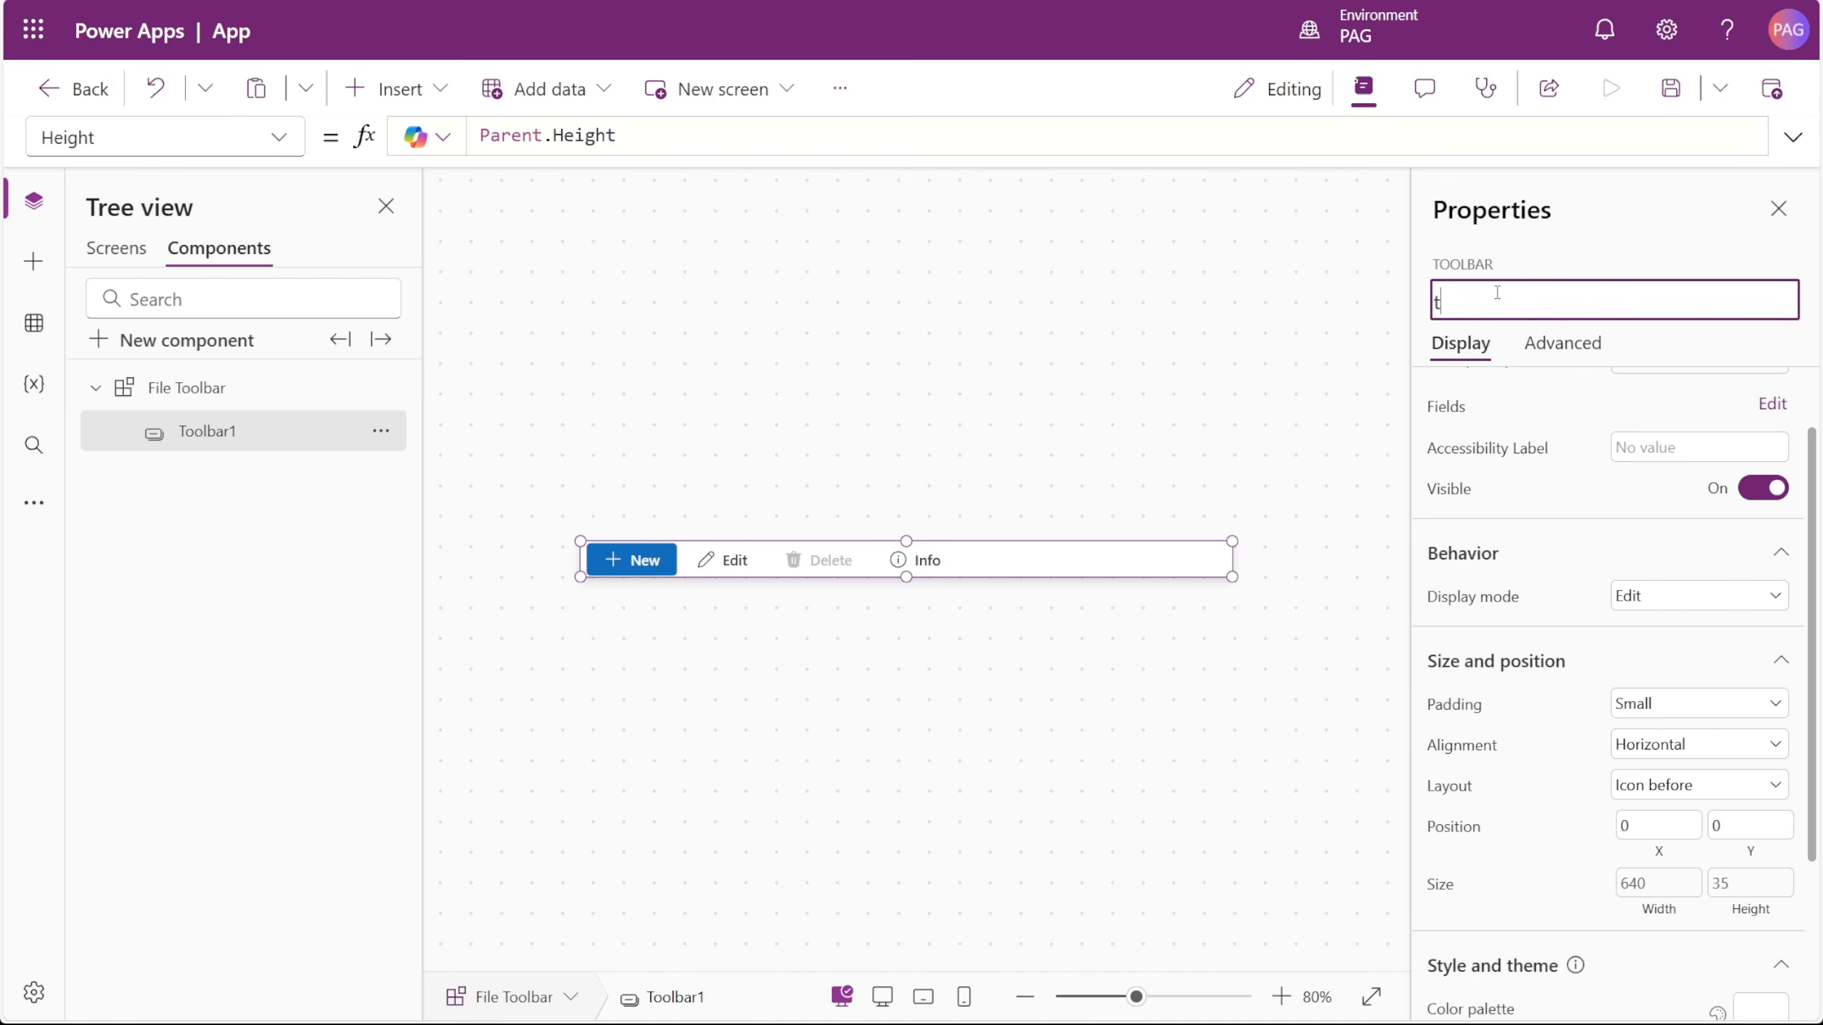
pyautogui.write('tbFileToolbar')
pyautogui.press('Return')
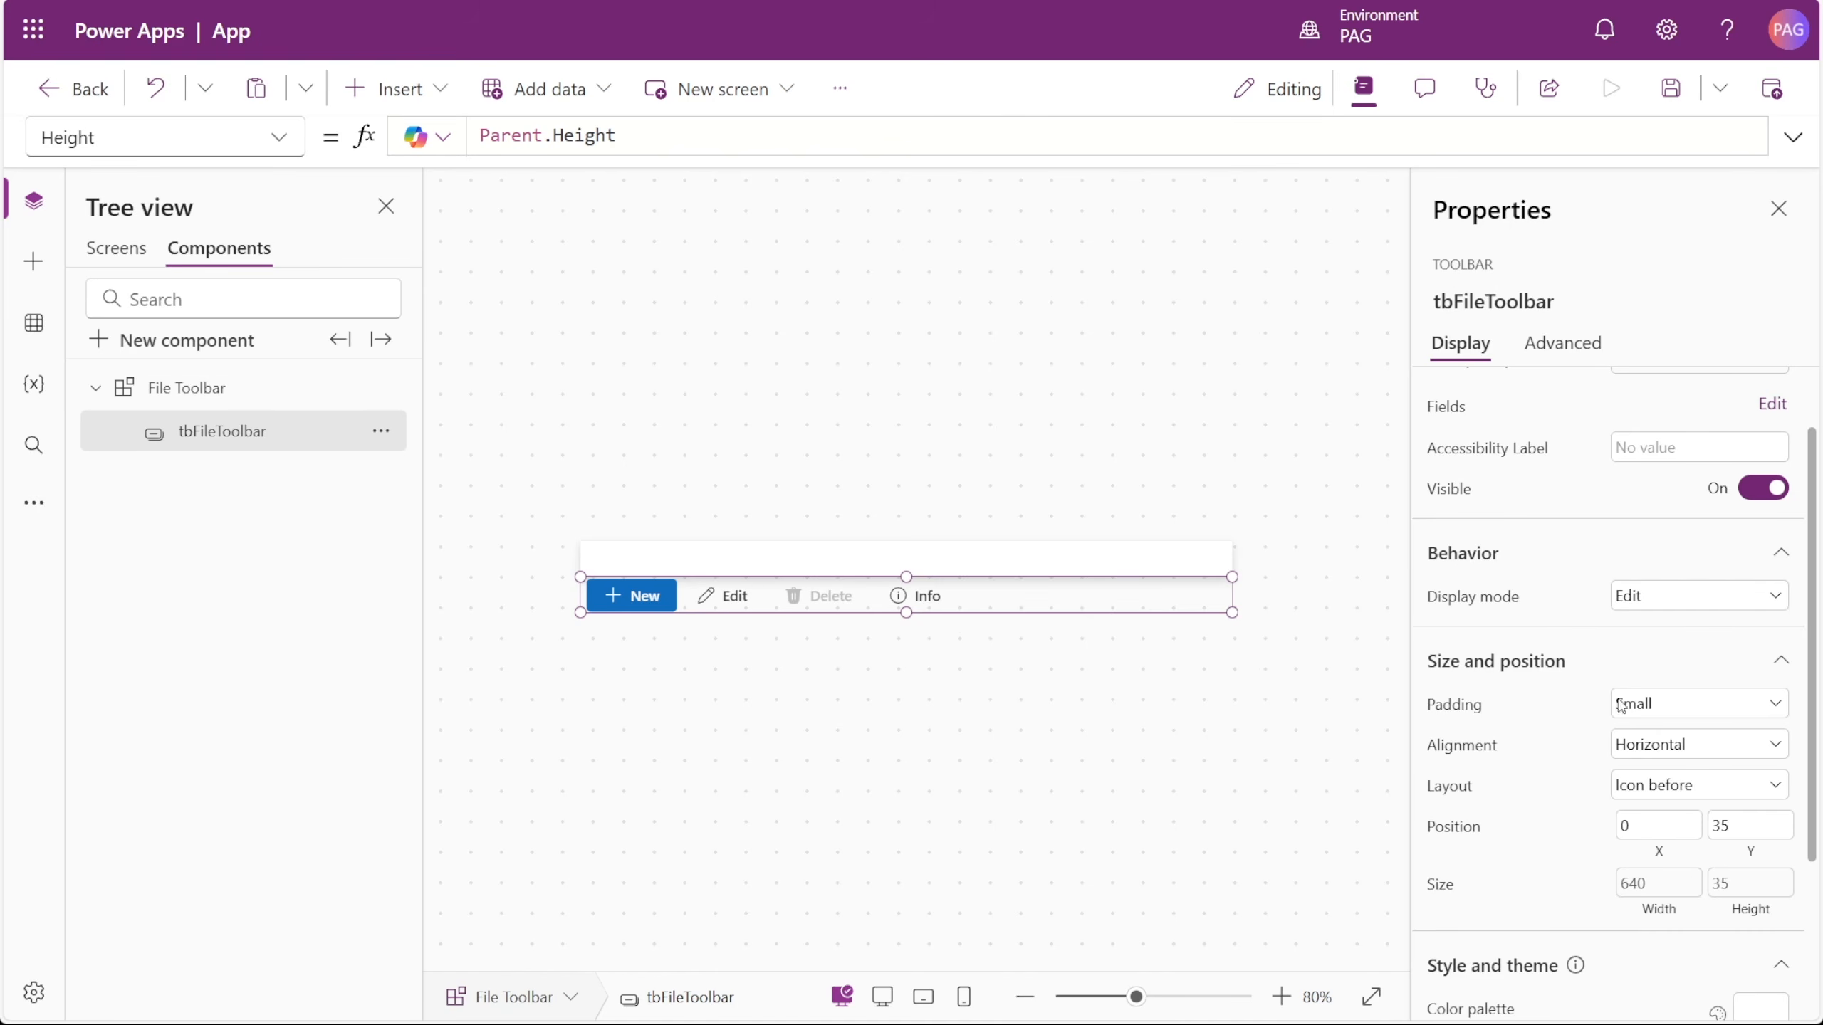
# - Set the Y position of tbFileToolbar to 0
pyautogui.click(1755, 857)
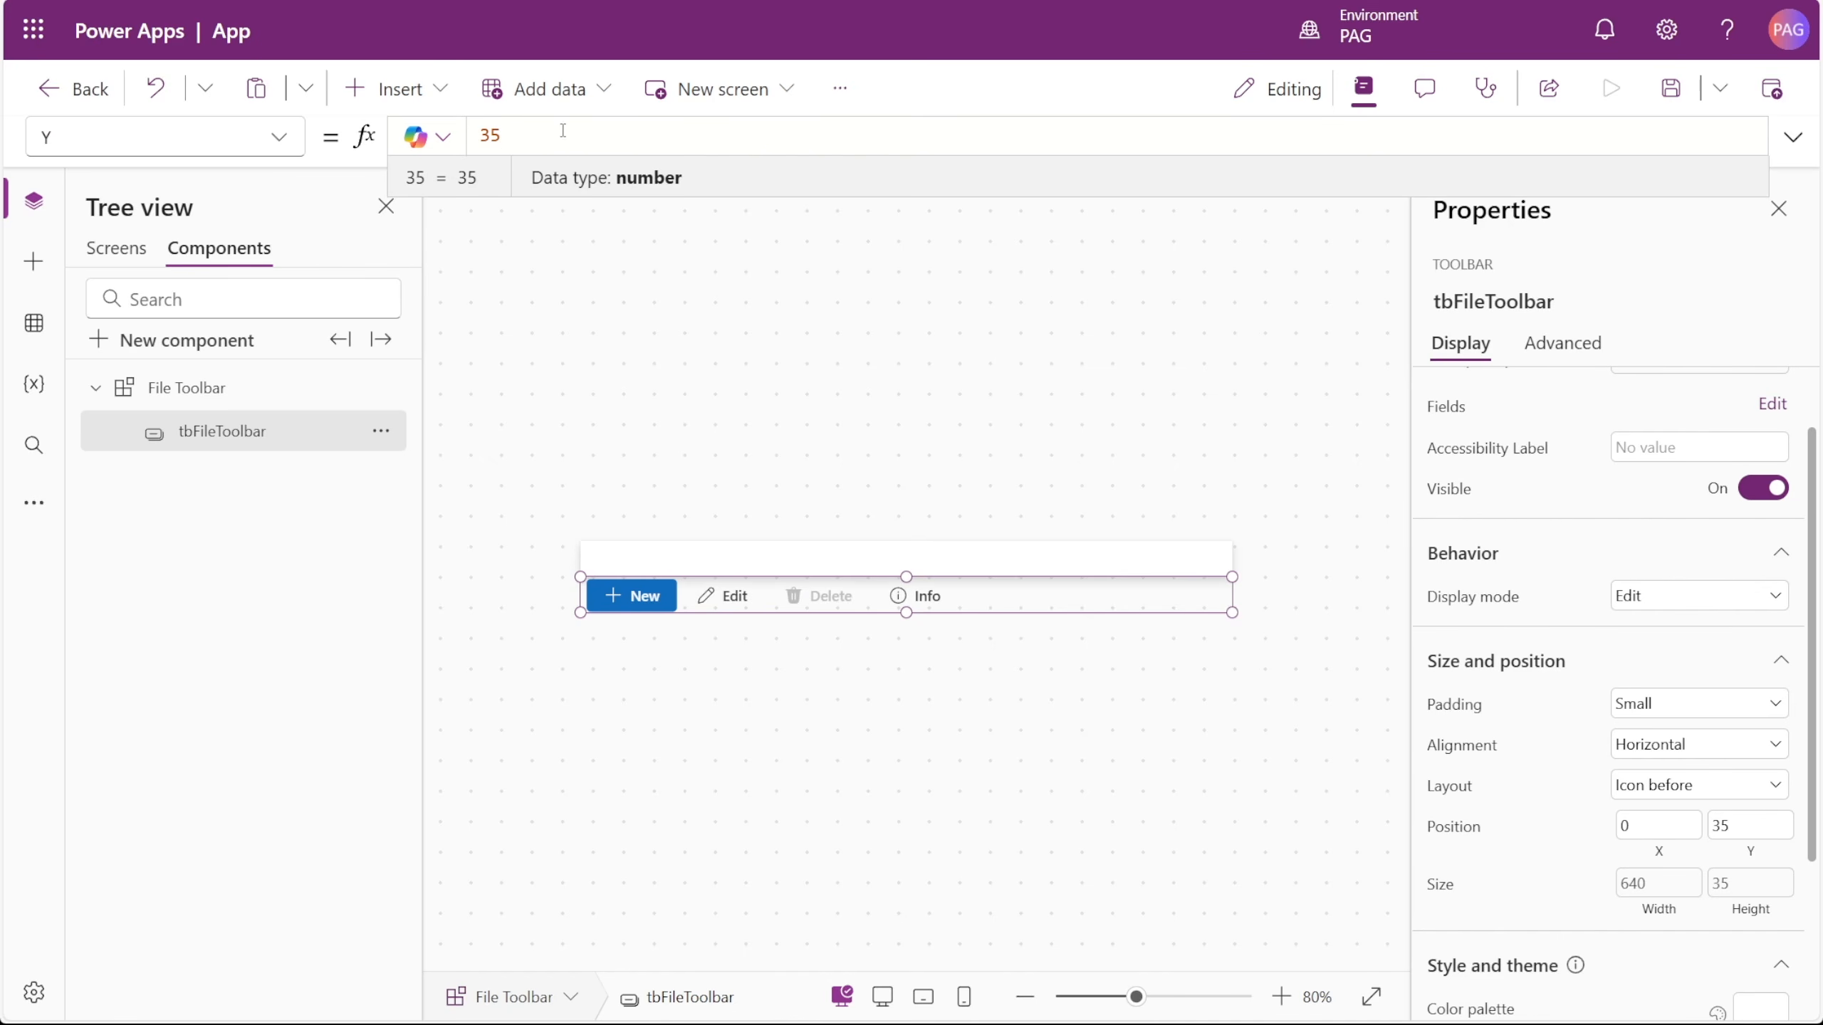
pyautogui.hotkey('ctrl', 'a')
pyautogui.write('0')
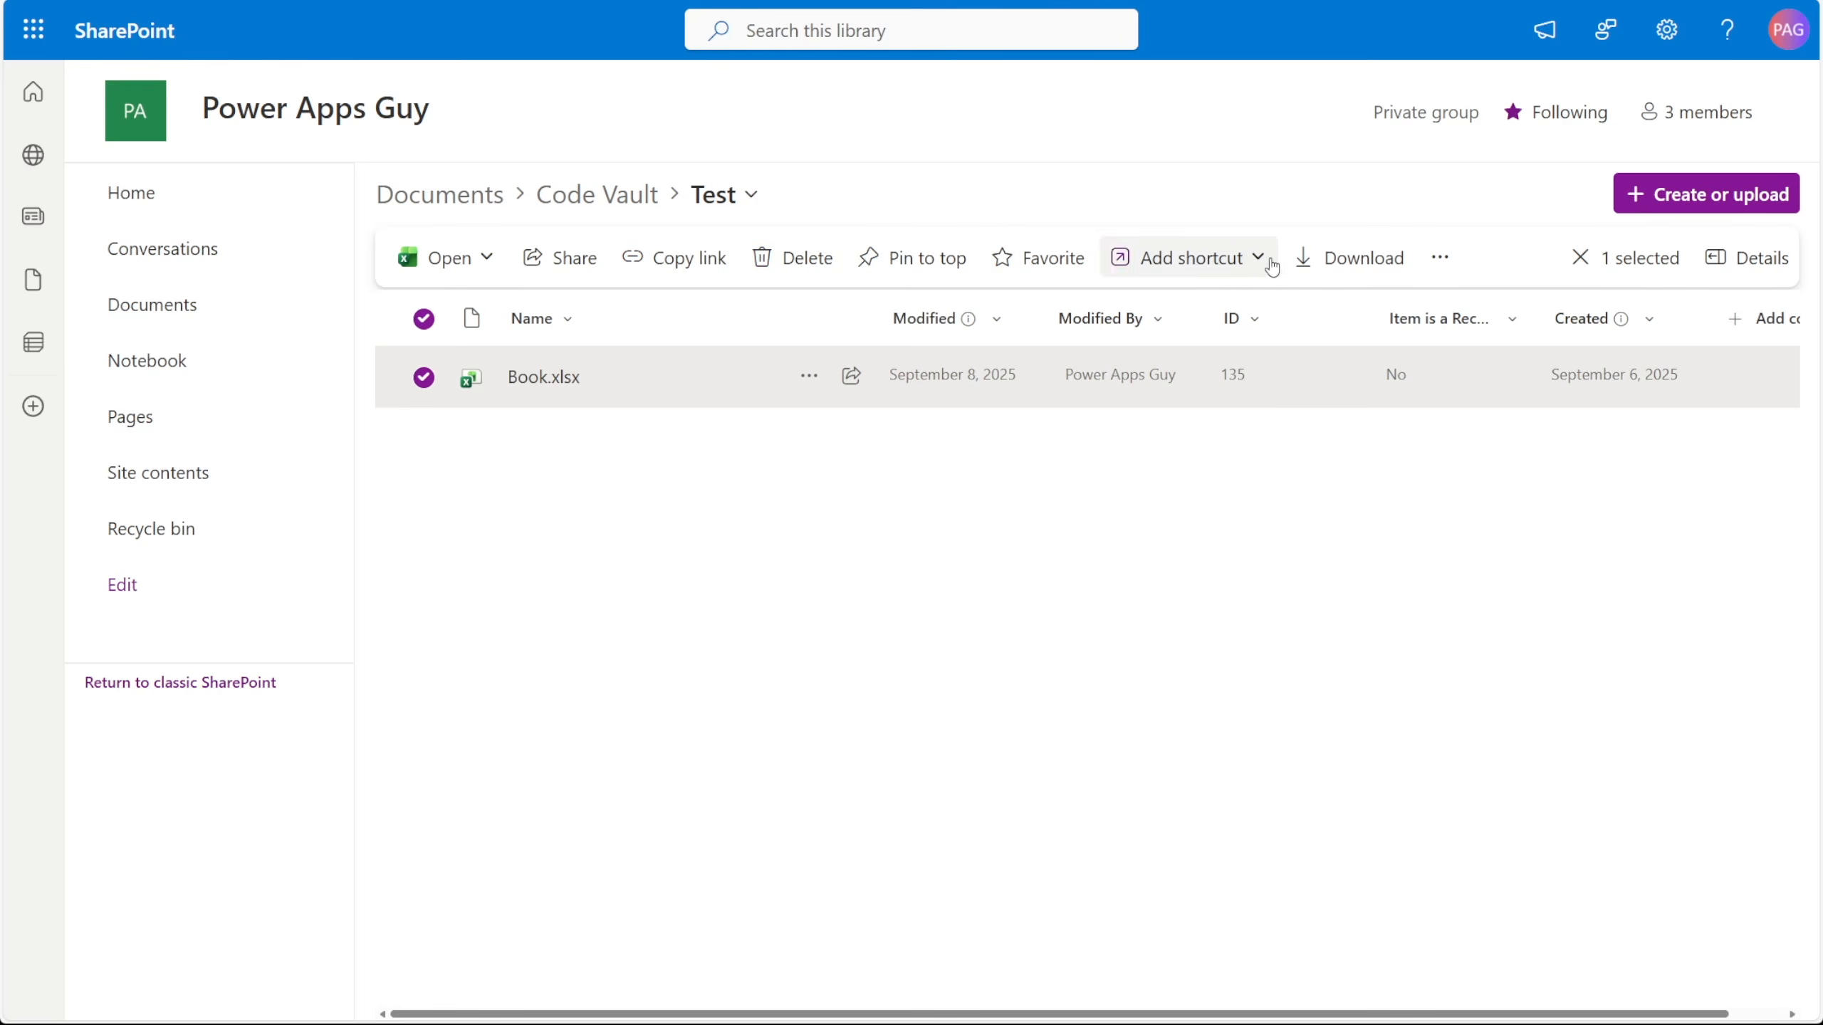
# - Switch to the SharePoint Test folder and copy the sharing link for Book.xlsx while network requests are being recorded
pyautogui.click(1439, 267)
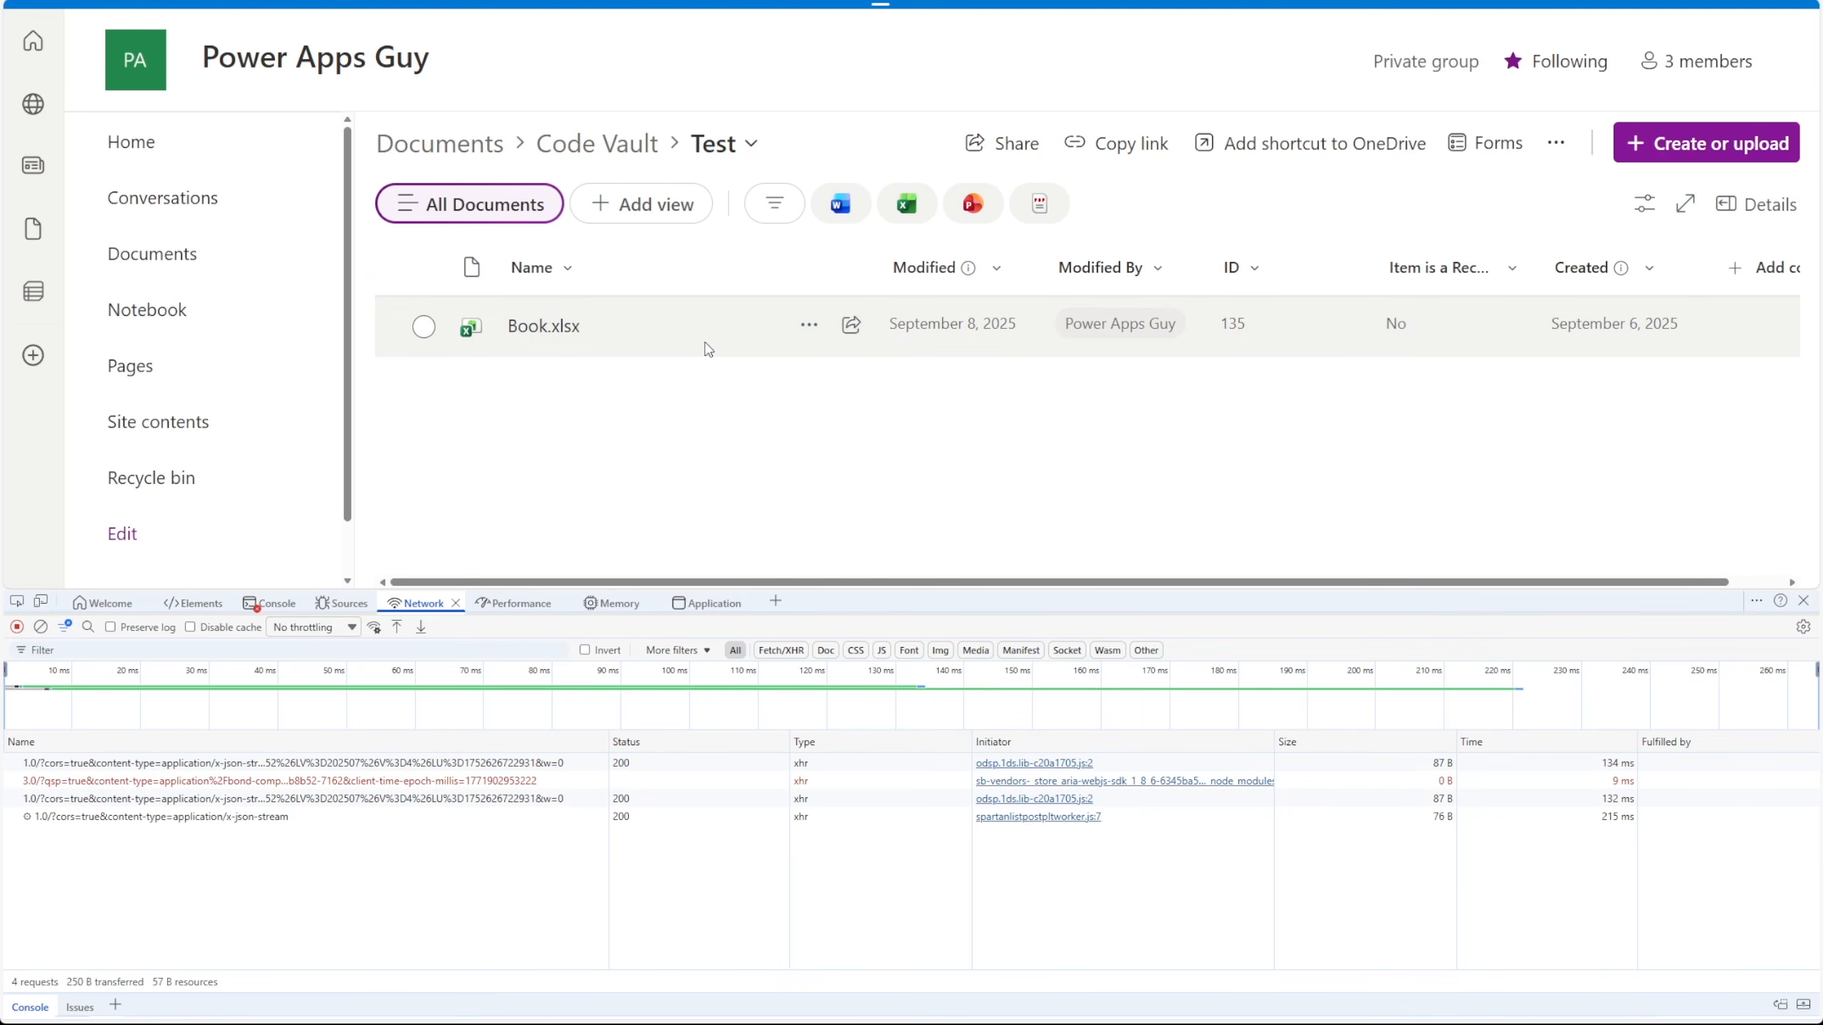
pyautogui.click(709, 349)
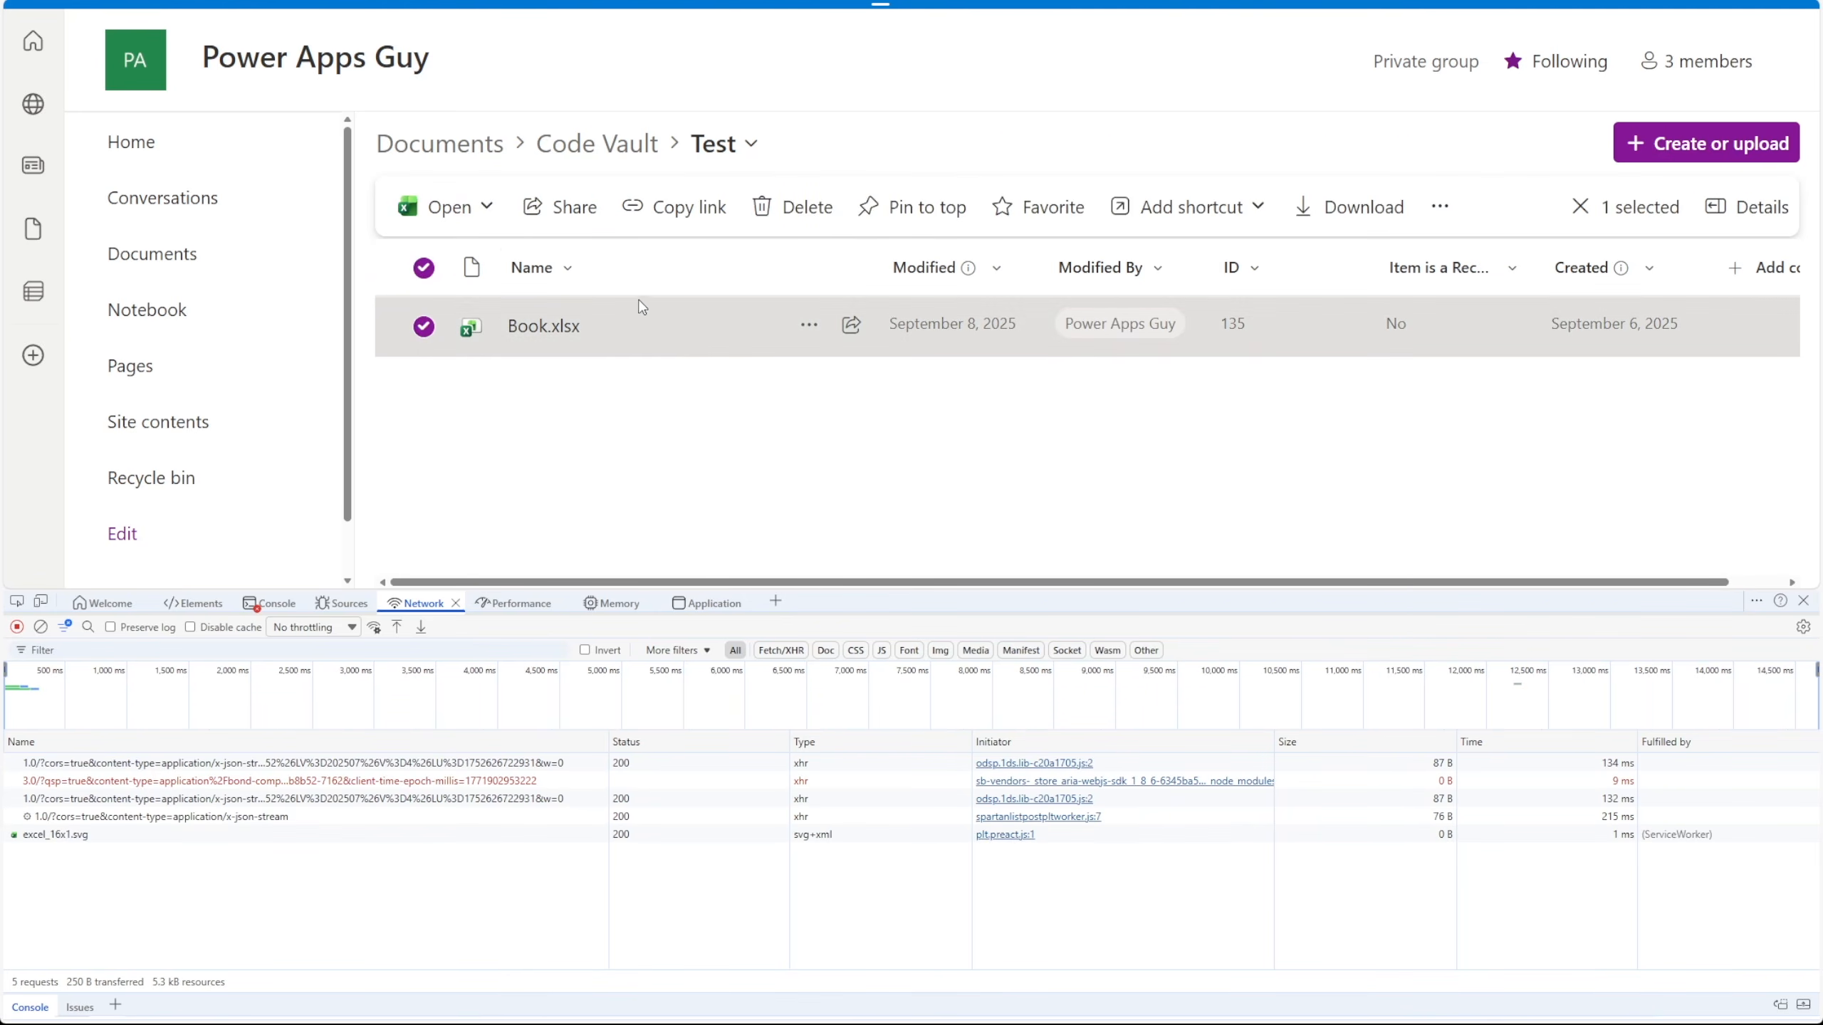
pyautogui.click(672, 212)
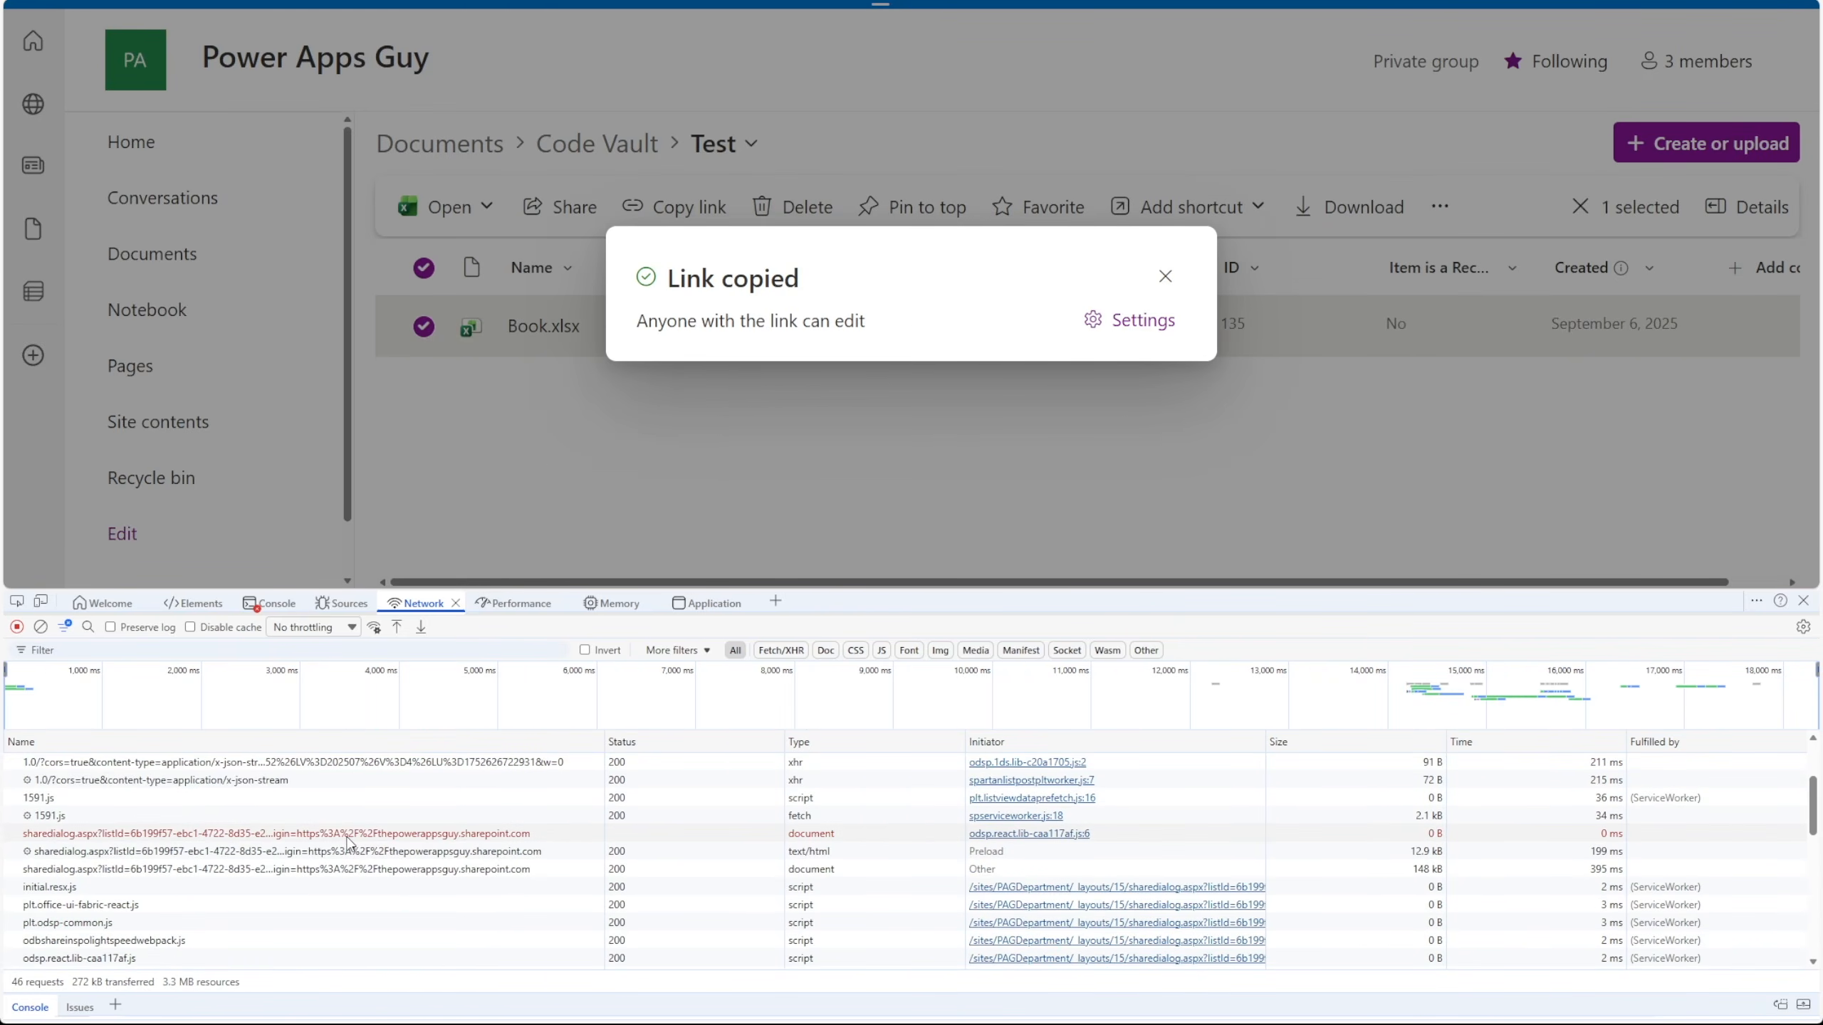
# - Examine the sharedialog.aspx request's headers and select its full request URL
pyautogui.click(351, 835)
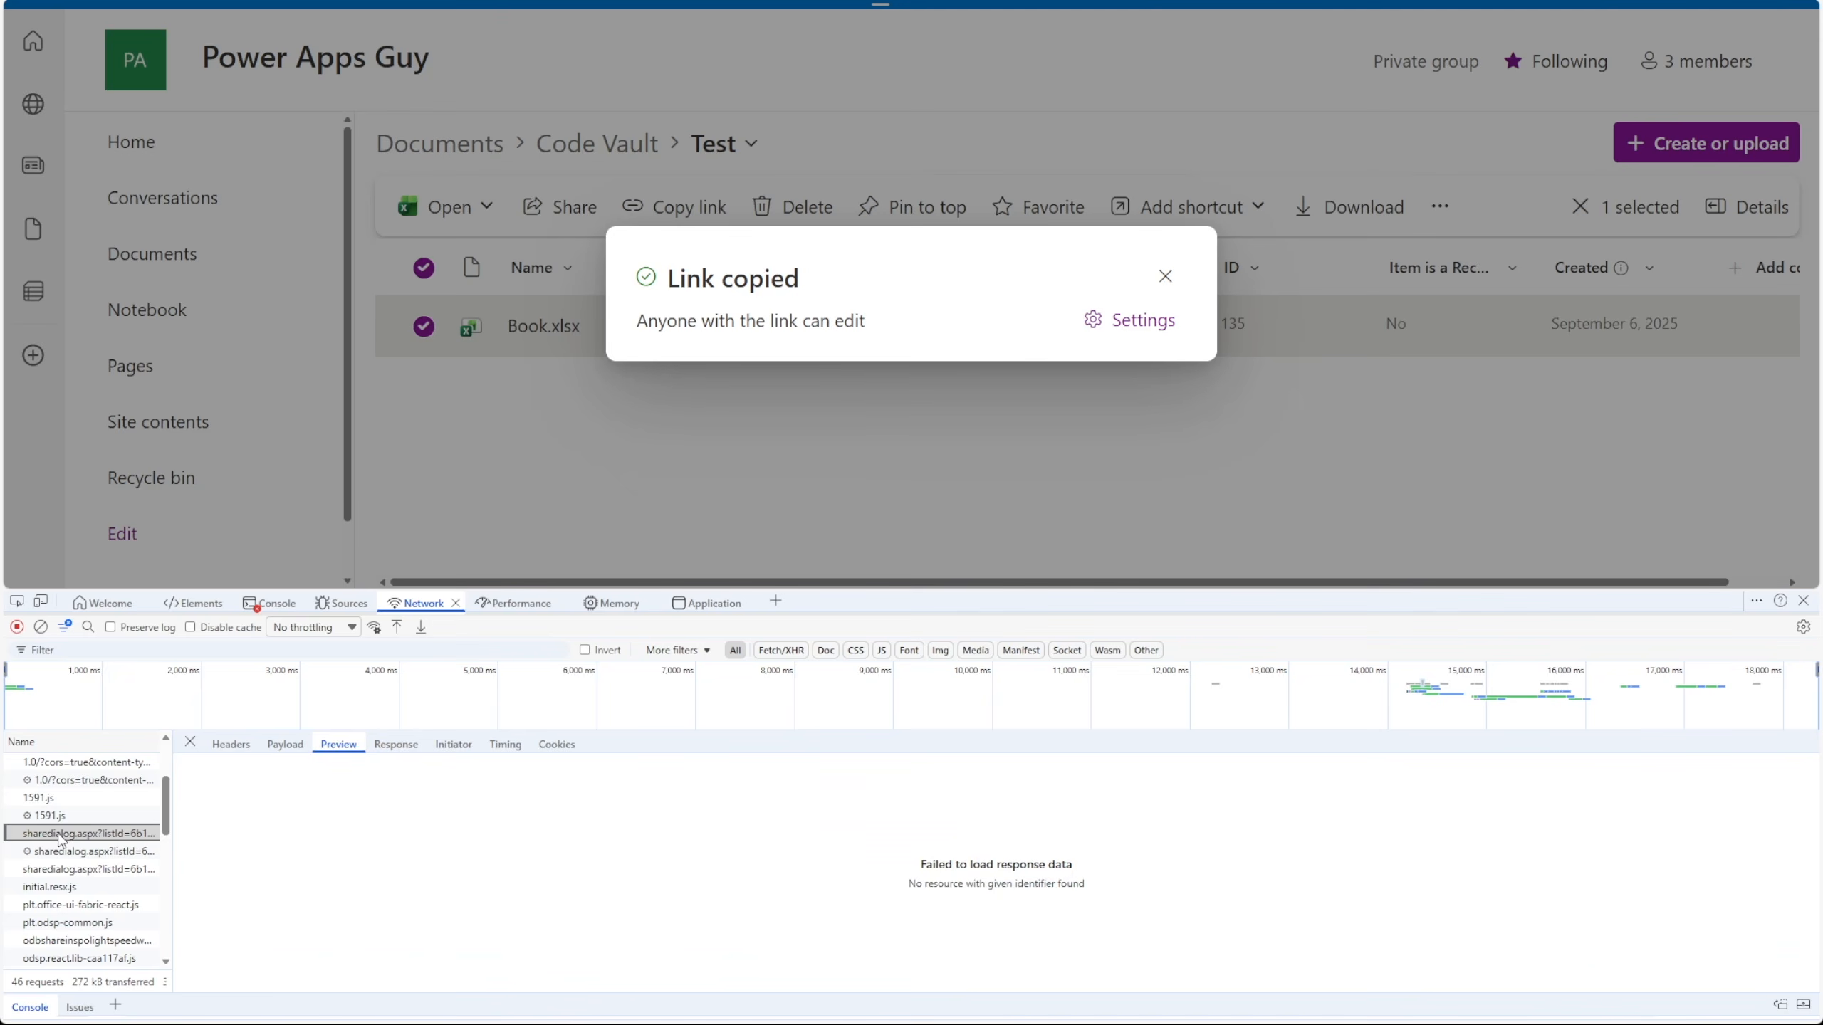
pyautogui.click(230, 744)
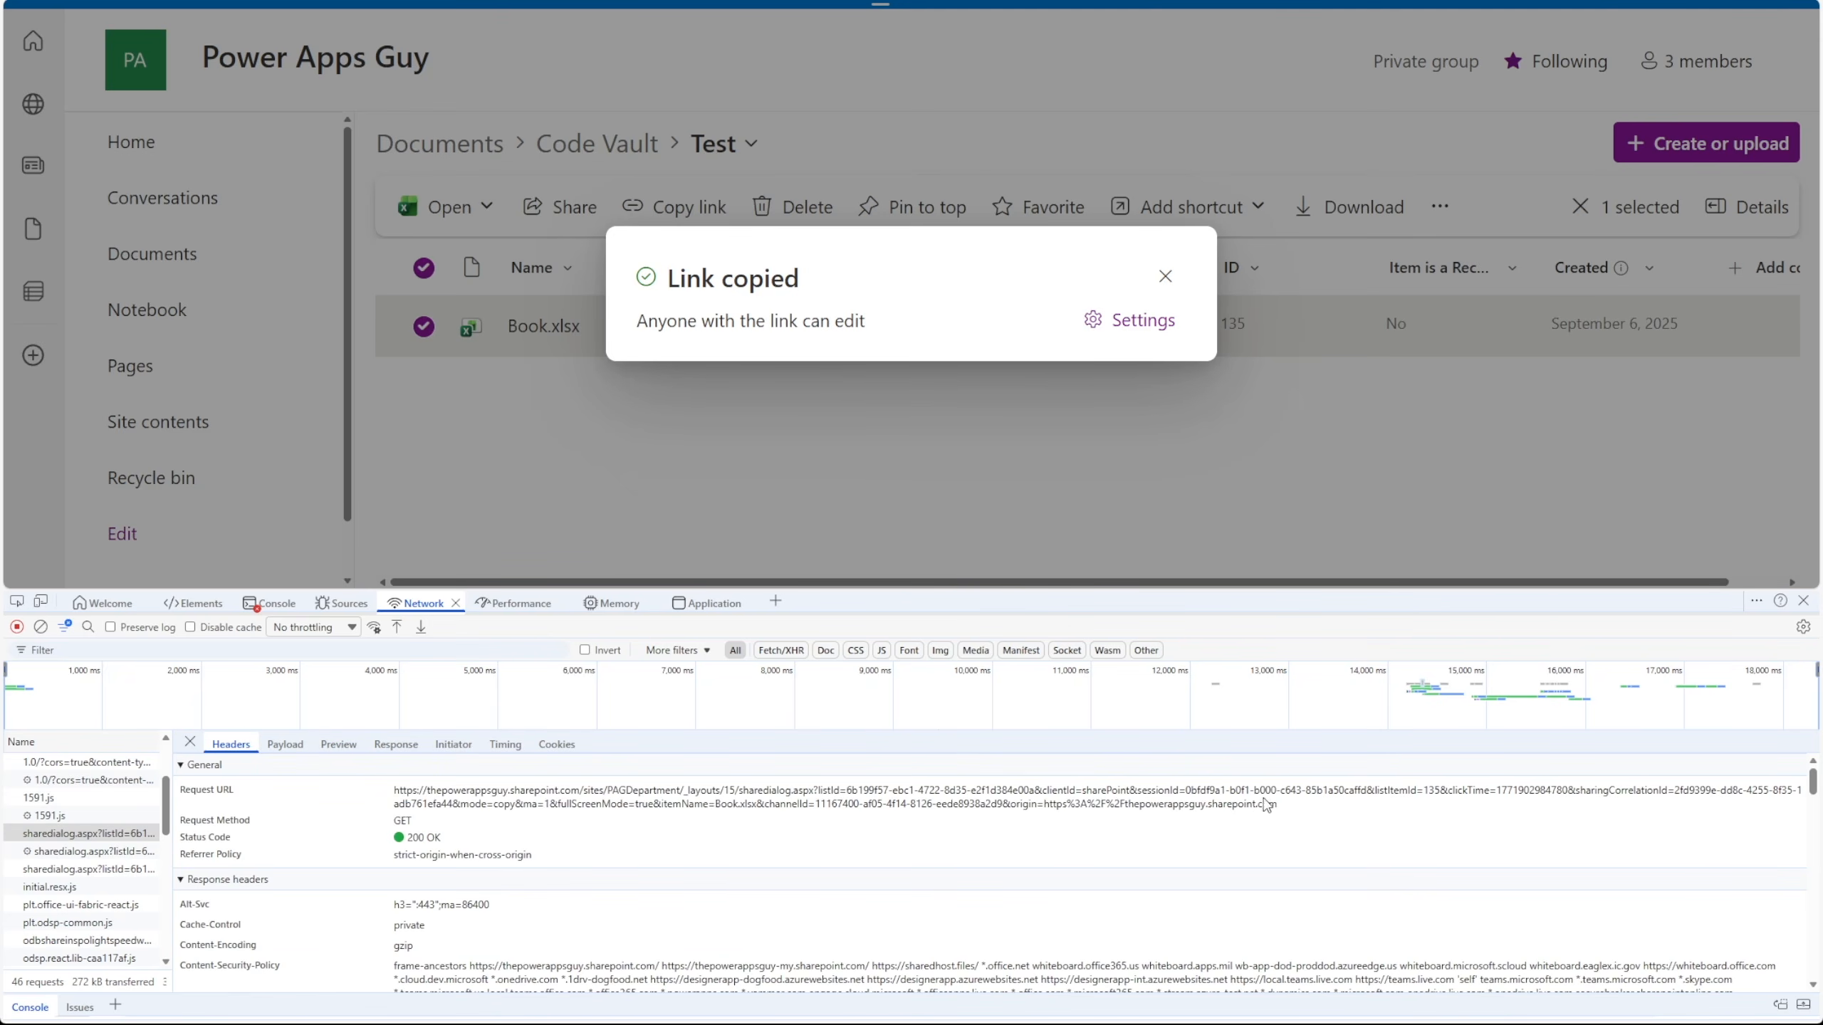
pyautogui.tripleClick(416, 795)
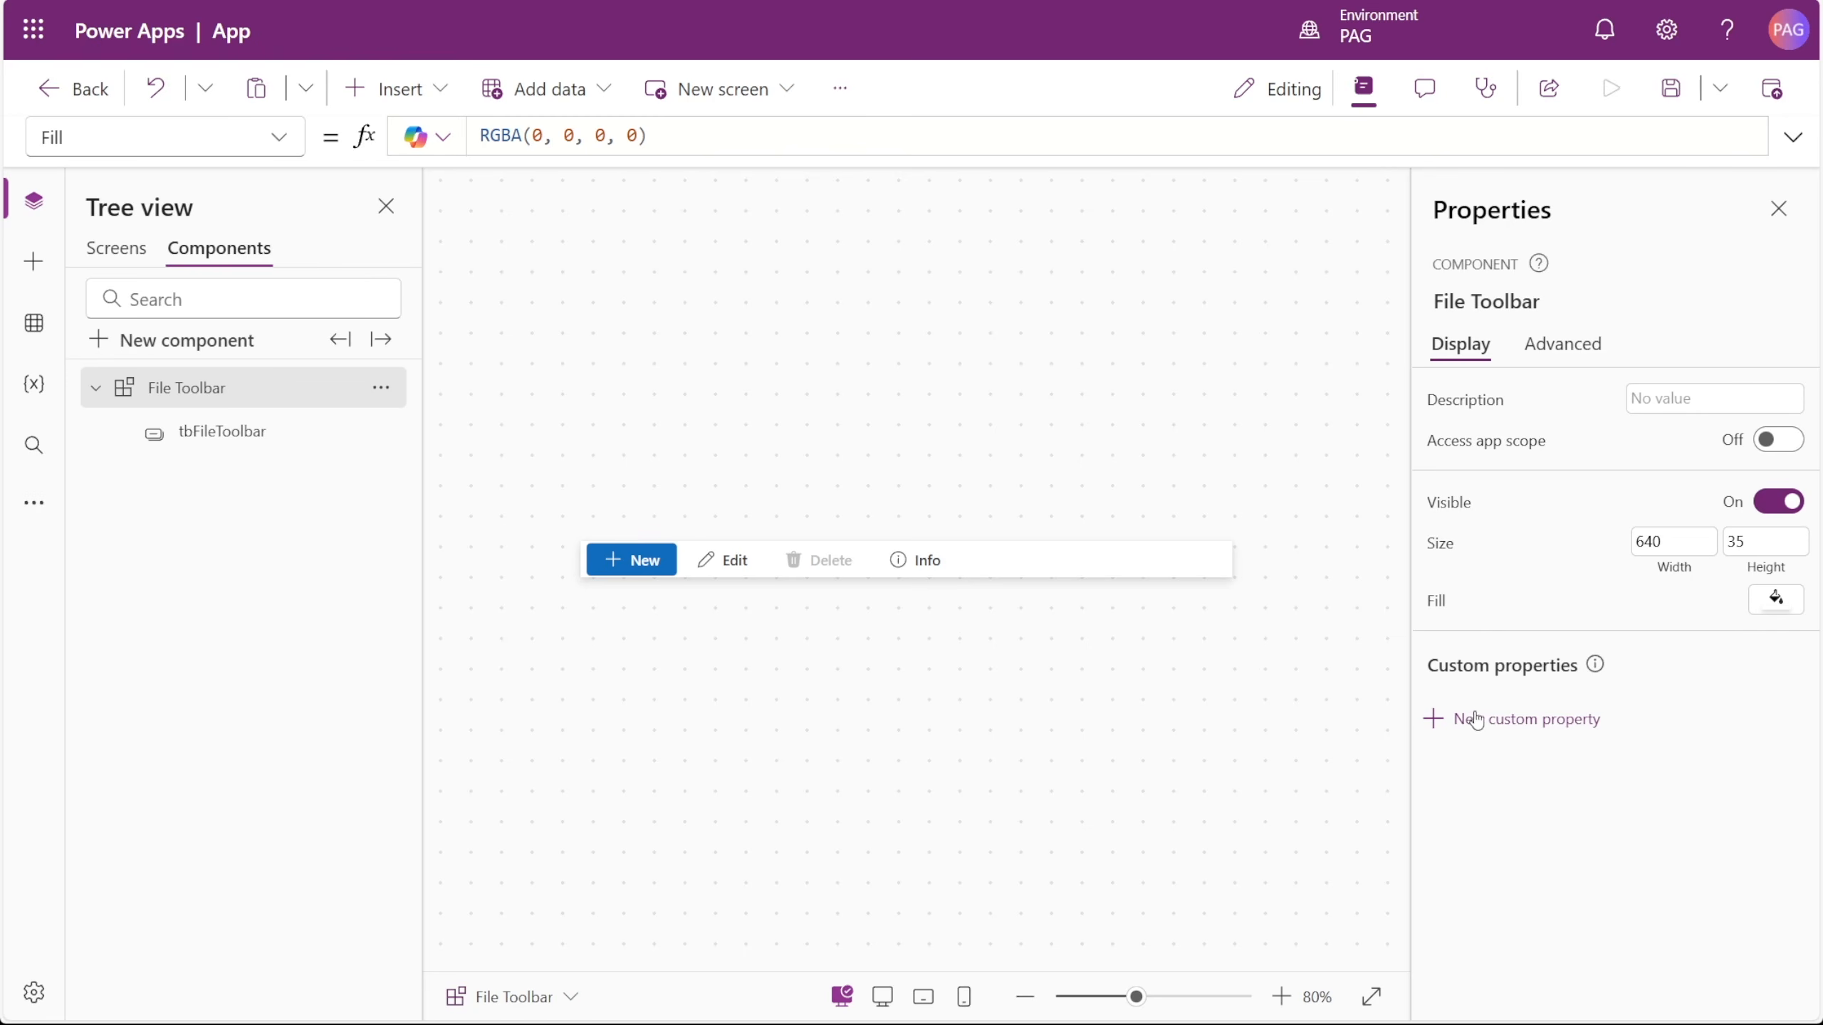
# - Create a custom input property named Items with the Table data type on the File Toolbar component
pyautogui.click(1514, 719)
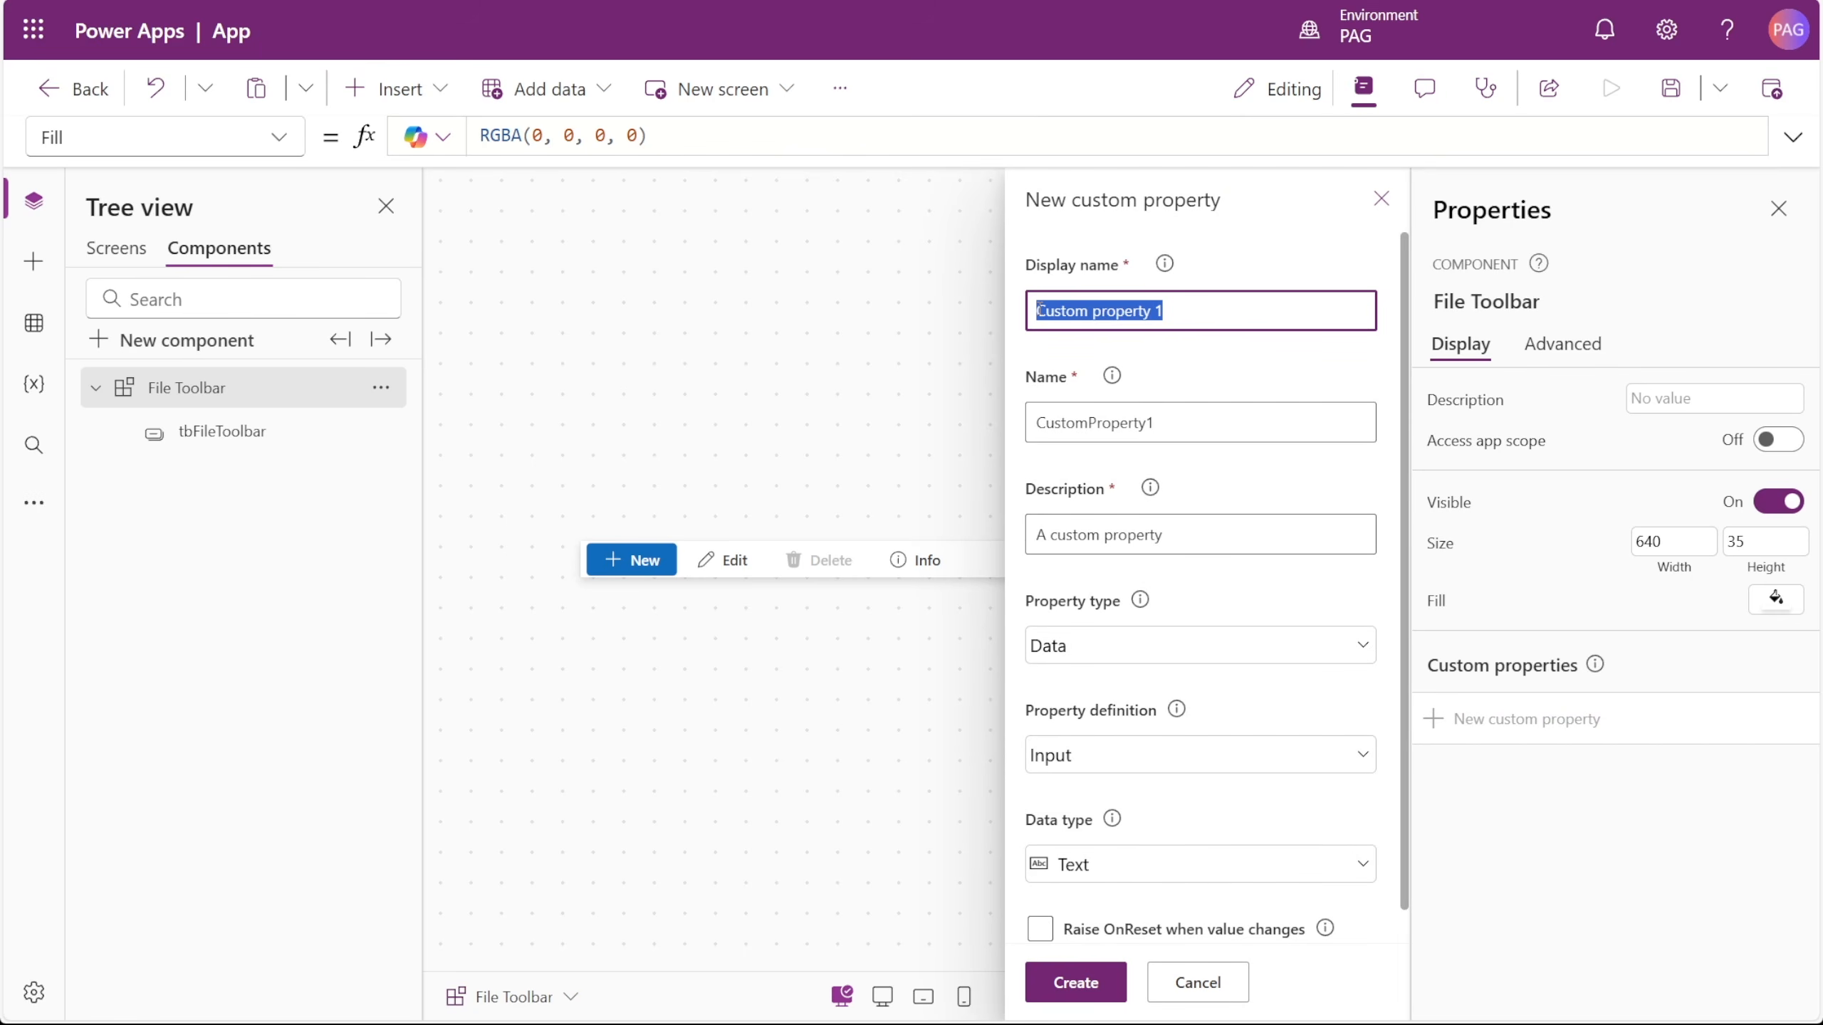
pyautogui.press('BackSpace')
pyautogui.write('Items')
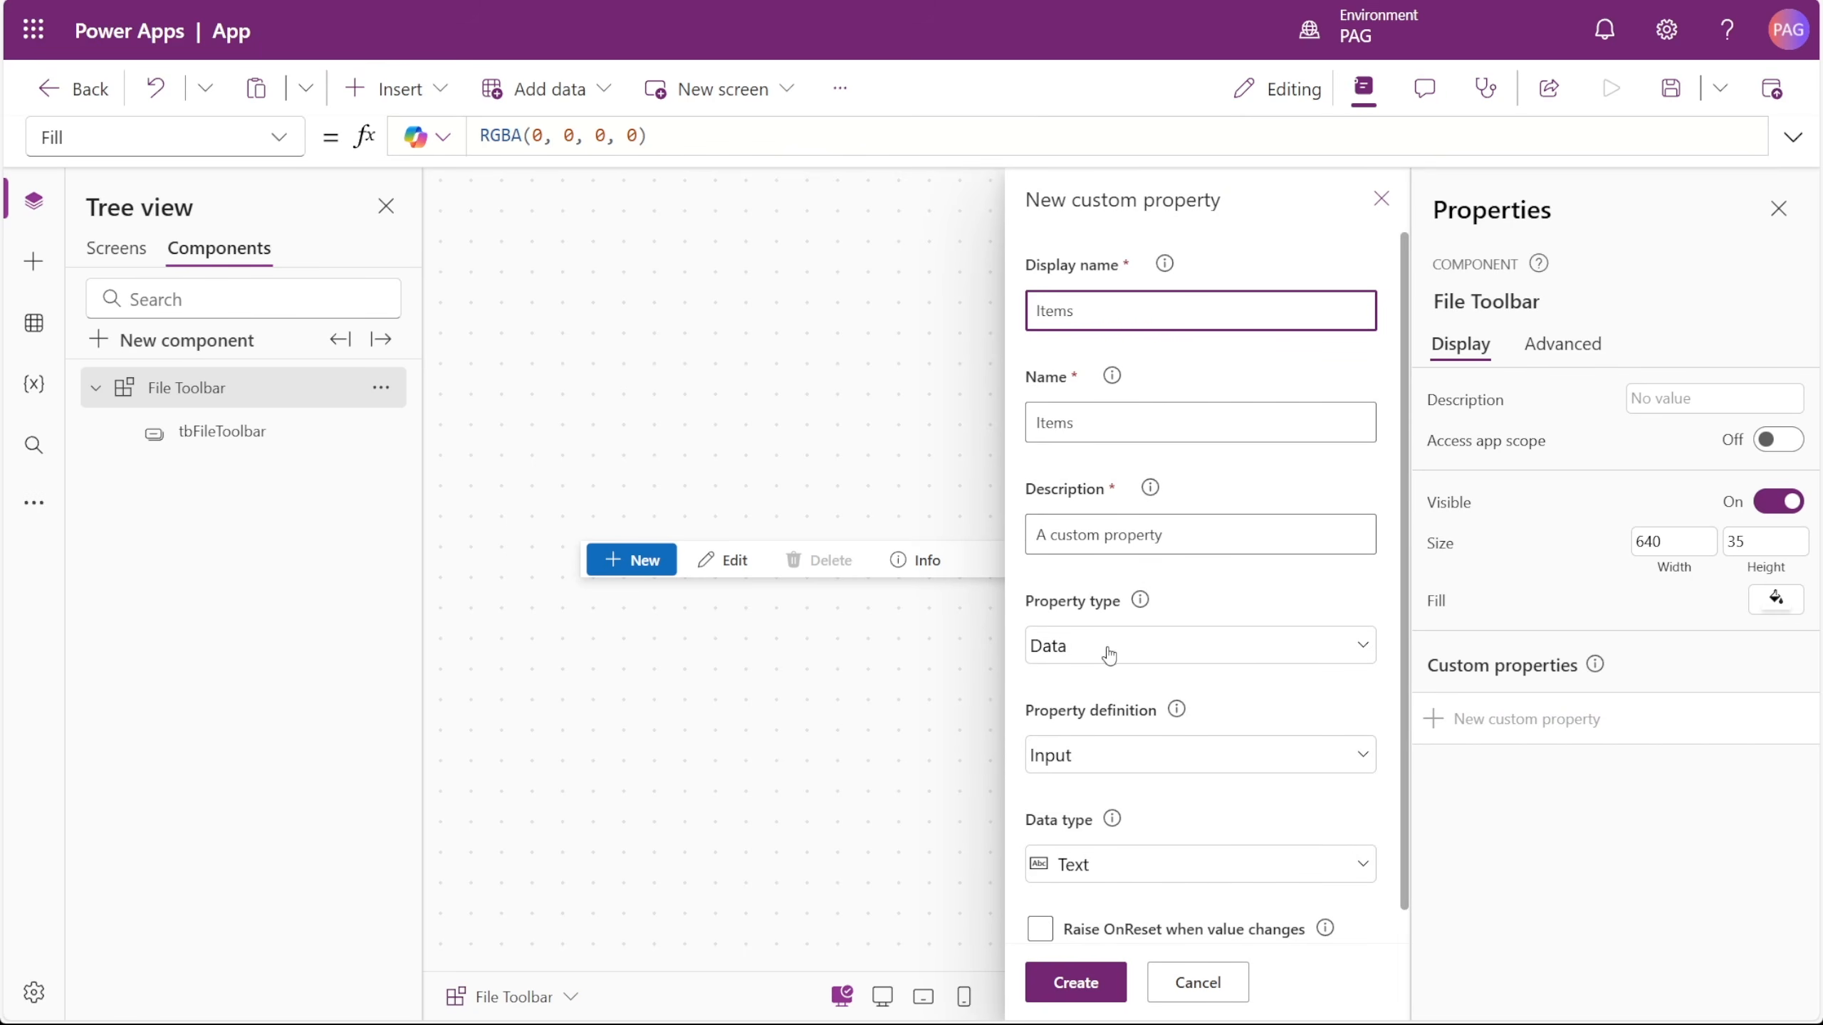
pyautogui.click(1112, 864)
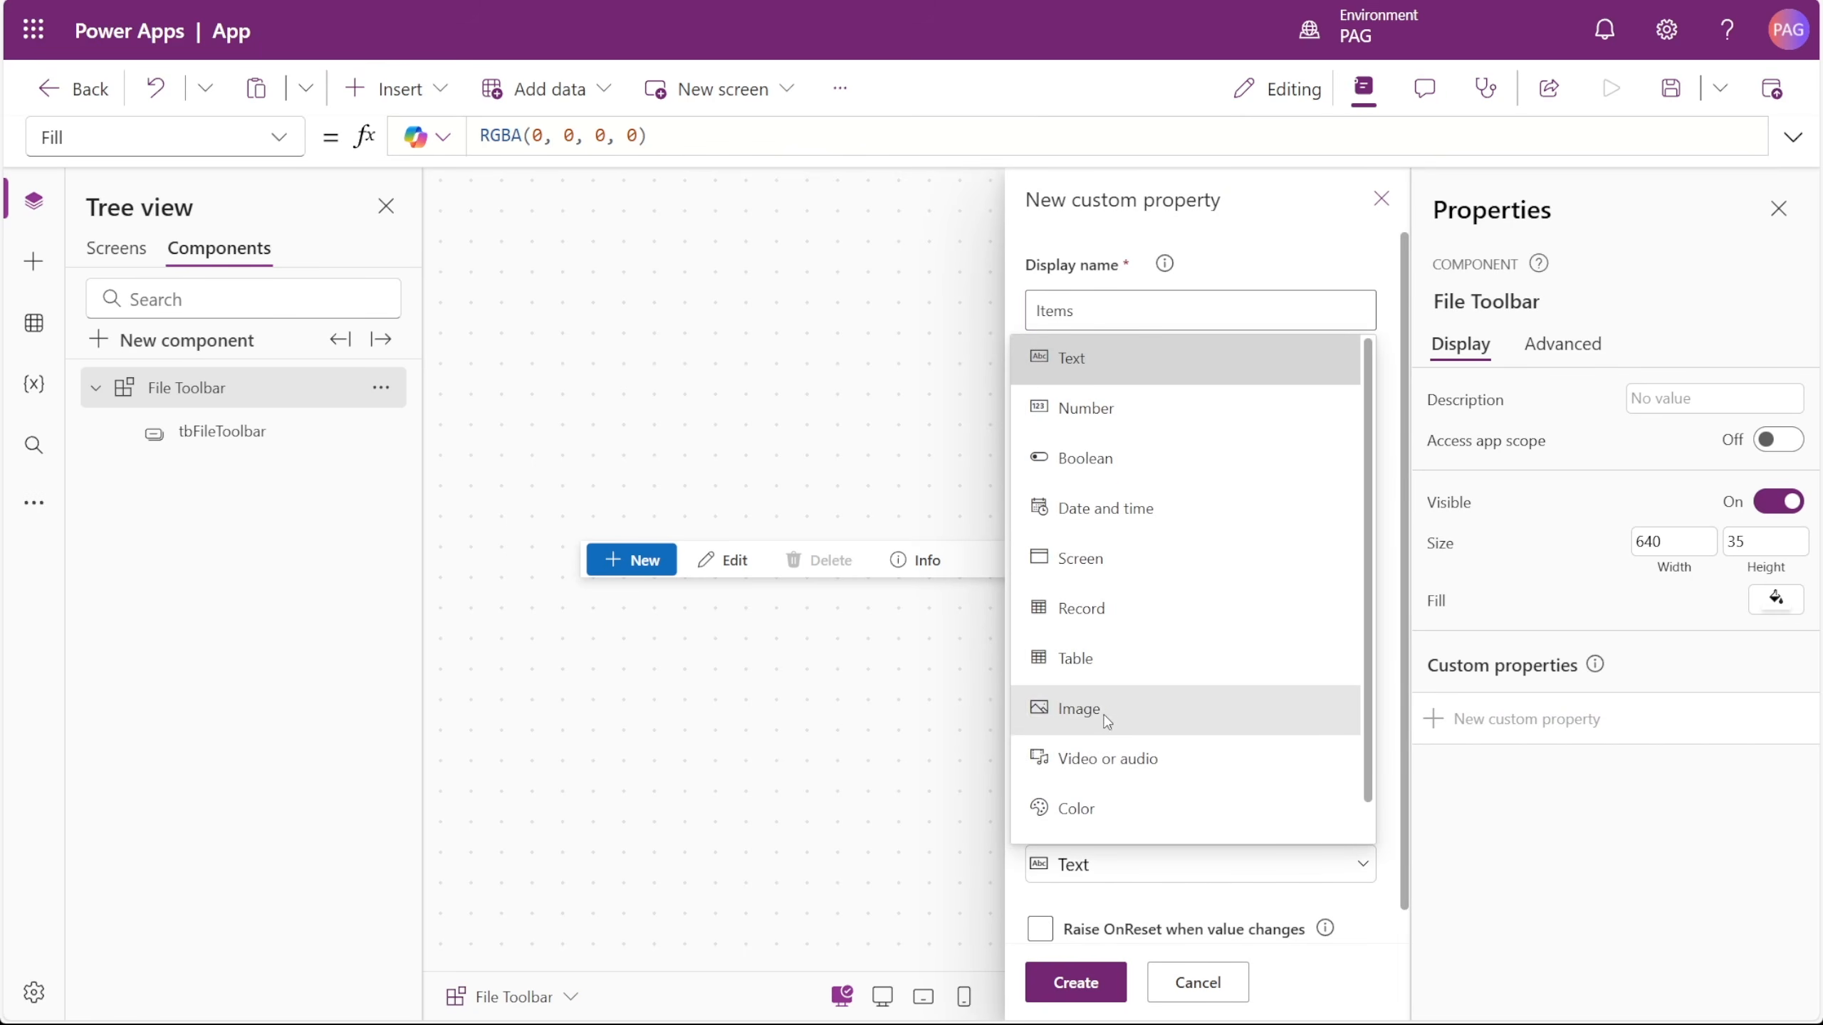
pyautogui.click(1098, 656)
pyautogui.click(1075, 982)
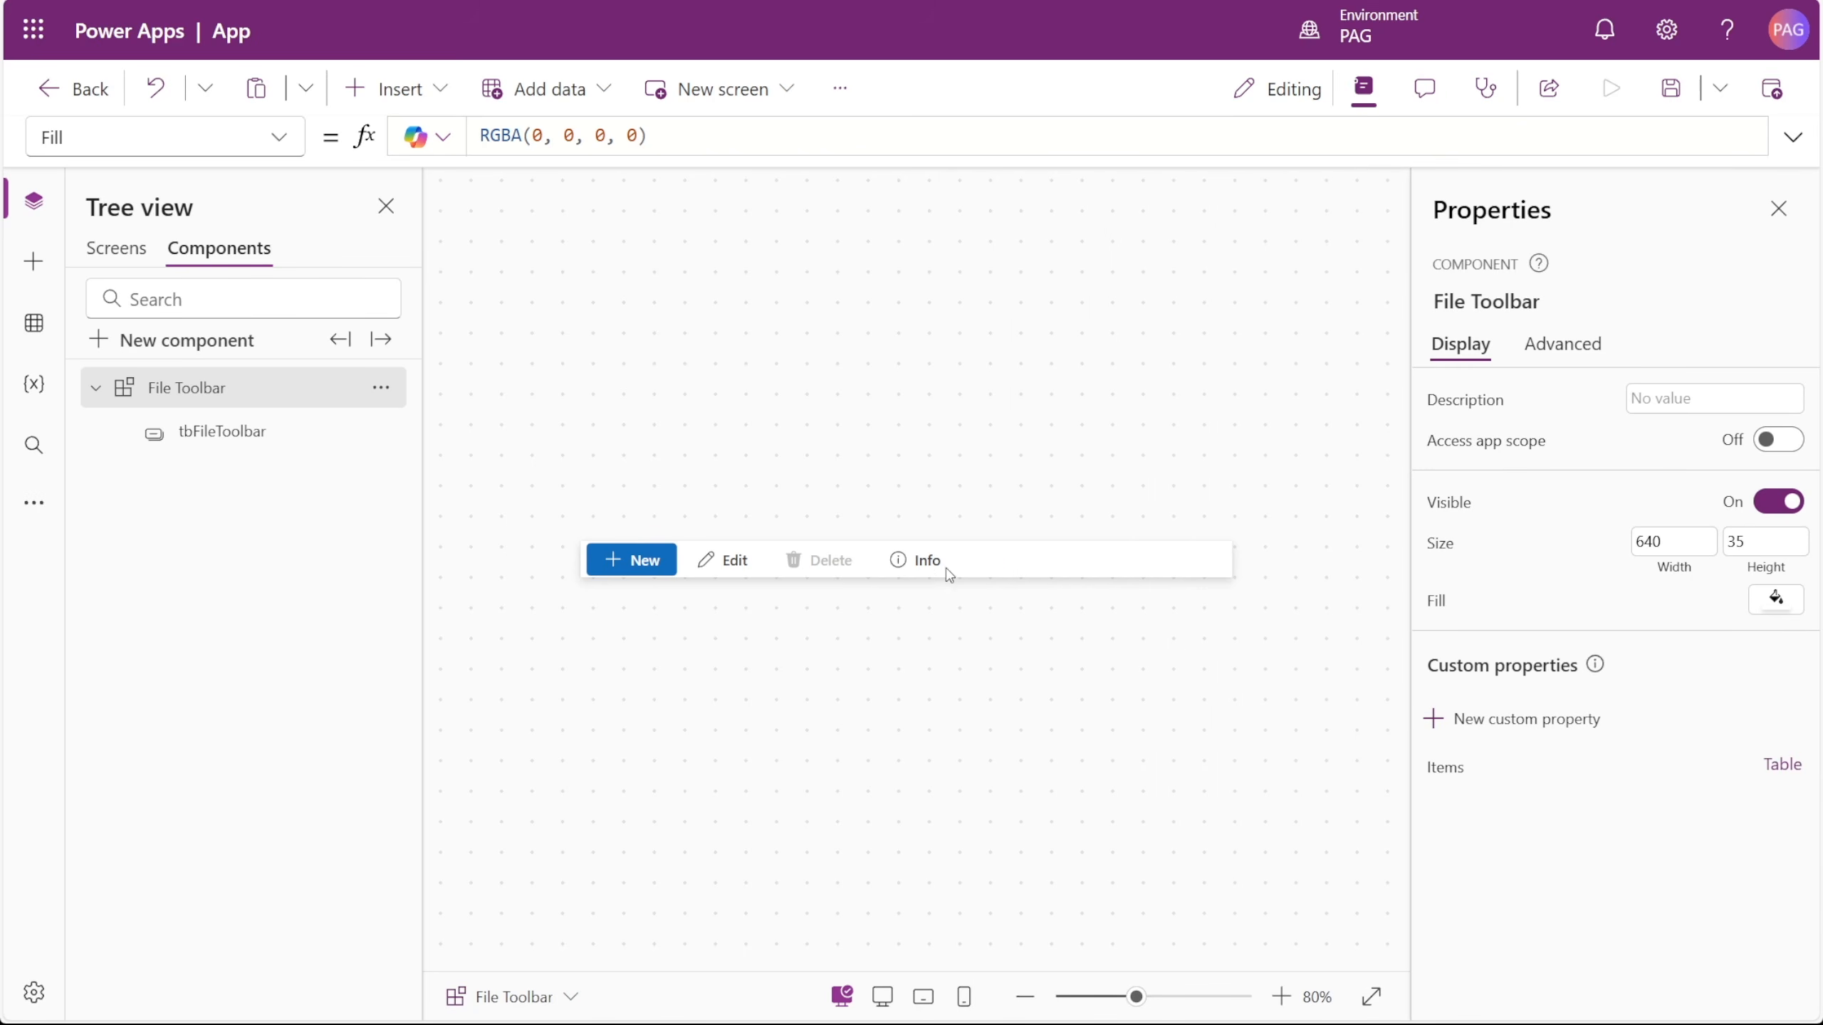
# - Remove the sample fields from the record in the File Toolbar component's Items formula, keeping an empty record inside Table()
pyautogui.click(813, 557)
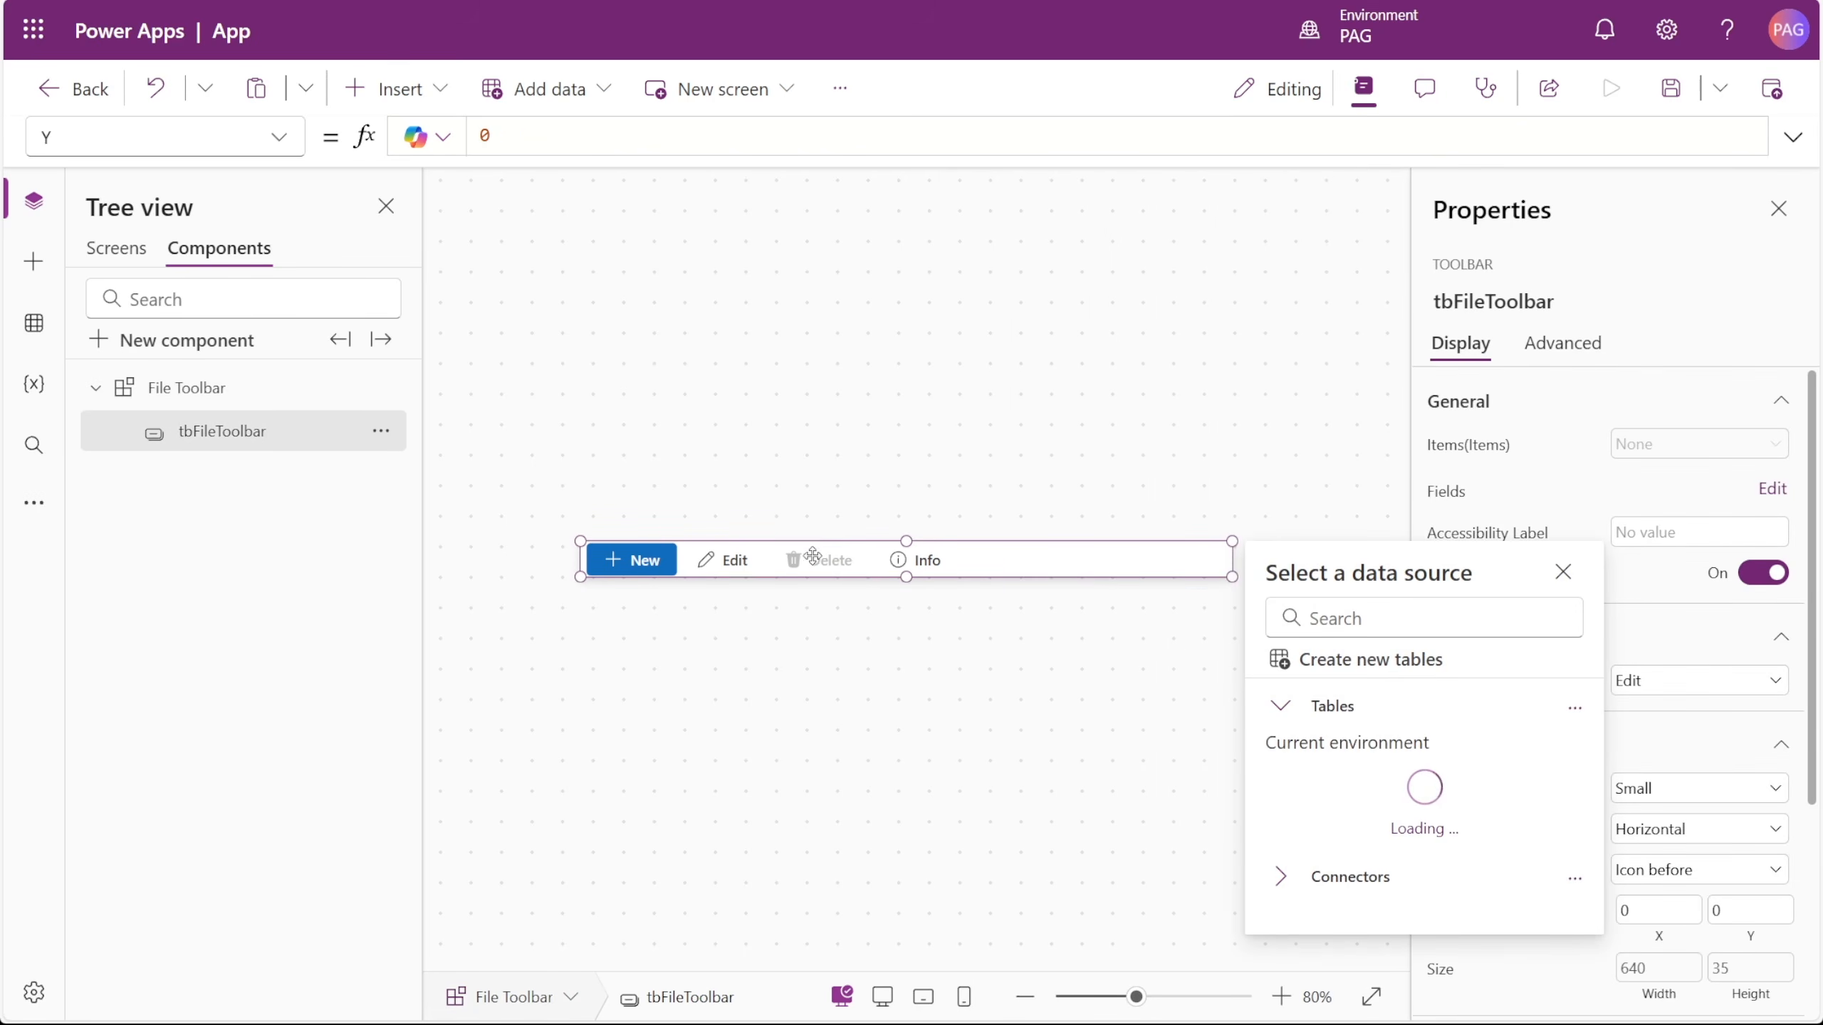
pyautogui.click(961, 628)
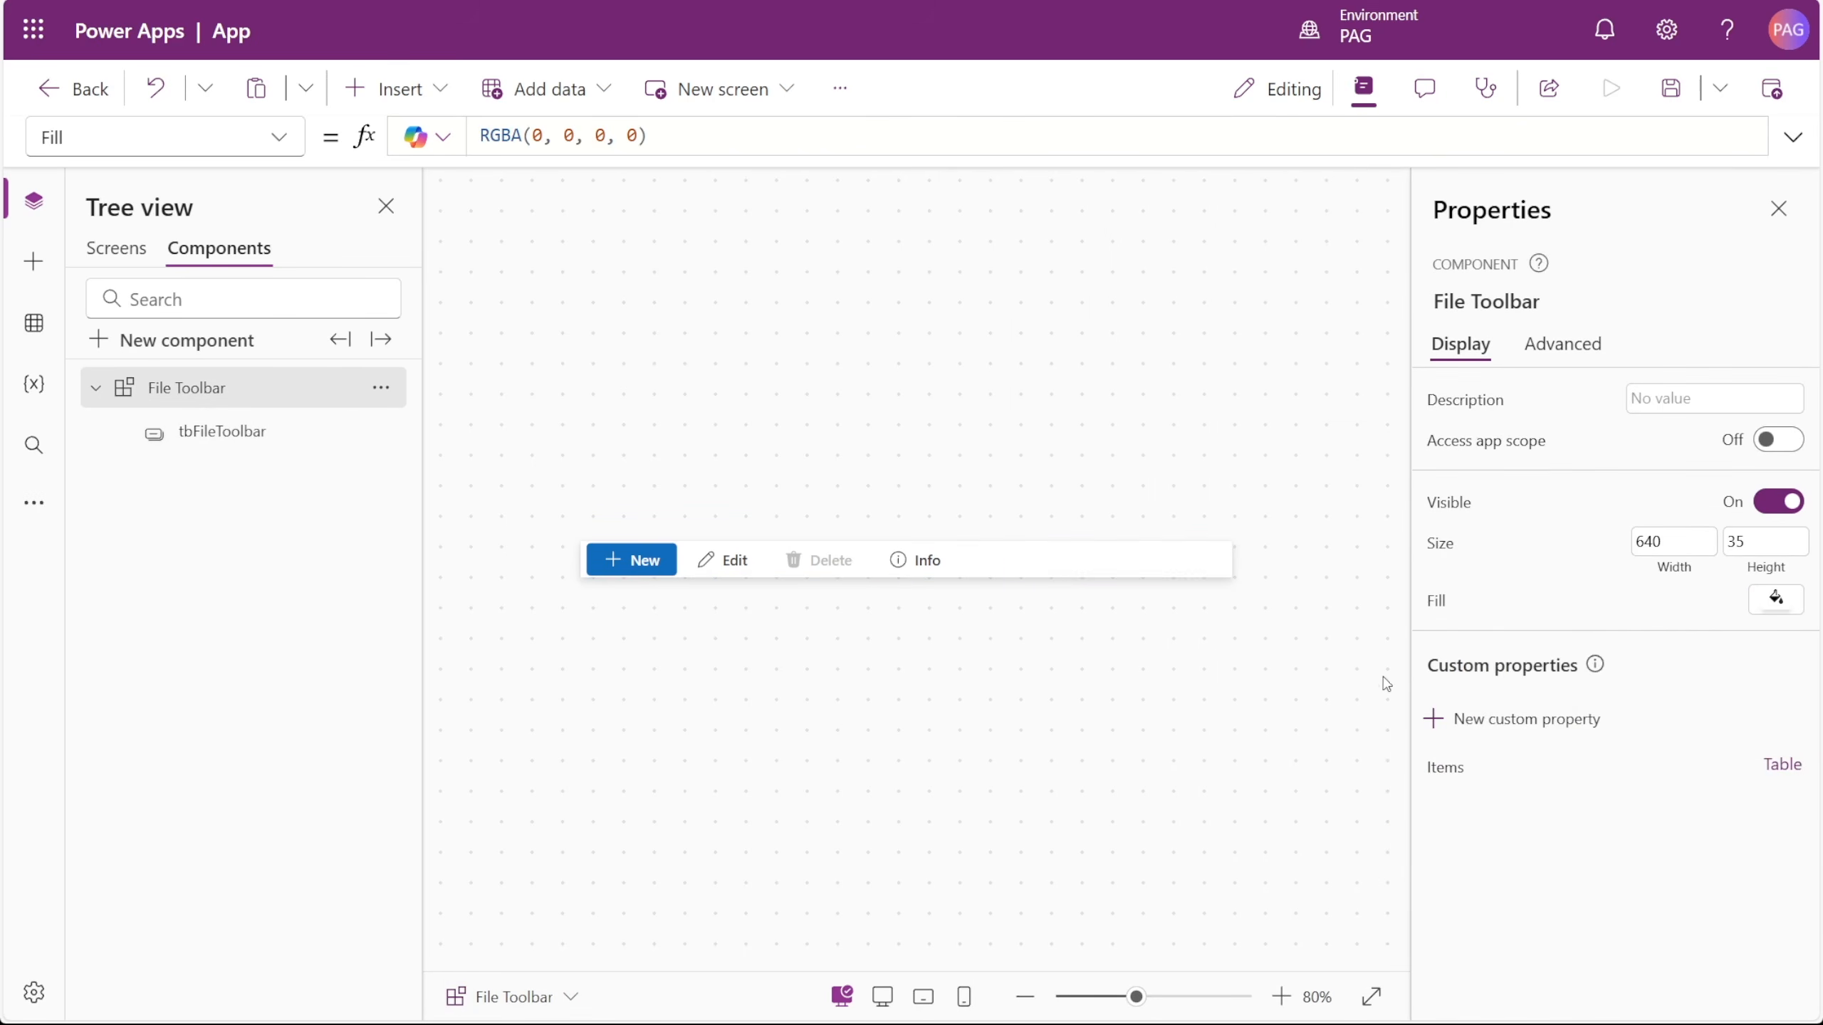
pyautogui.click(1439, 772)
pyautogui.click(1793, 136)
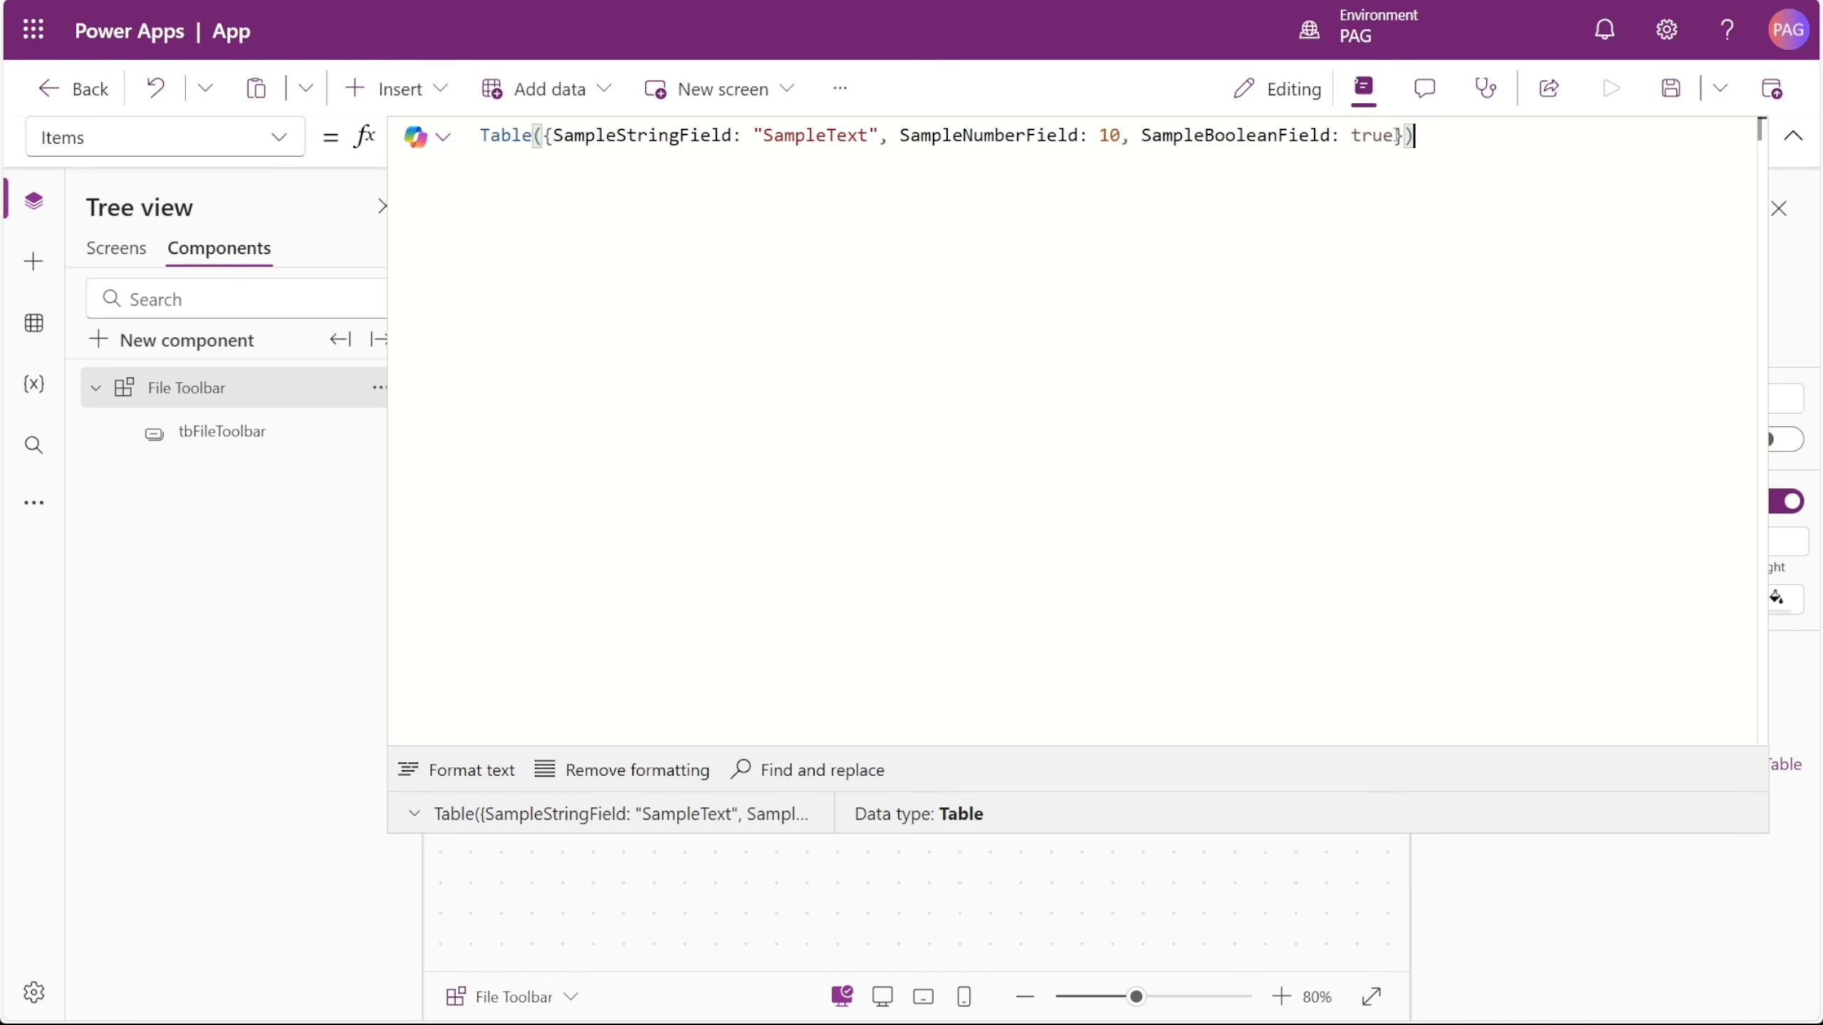
pyautogui.moveTo(1396, 135); pyautogui.dragTo(552, 137)
pyautogui.press('BackSpace')
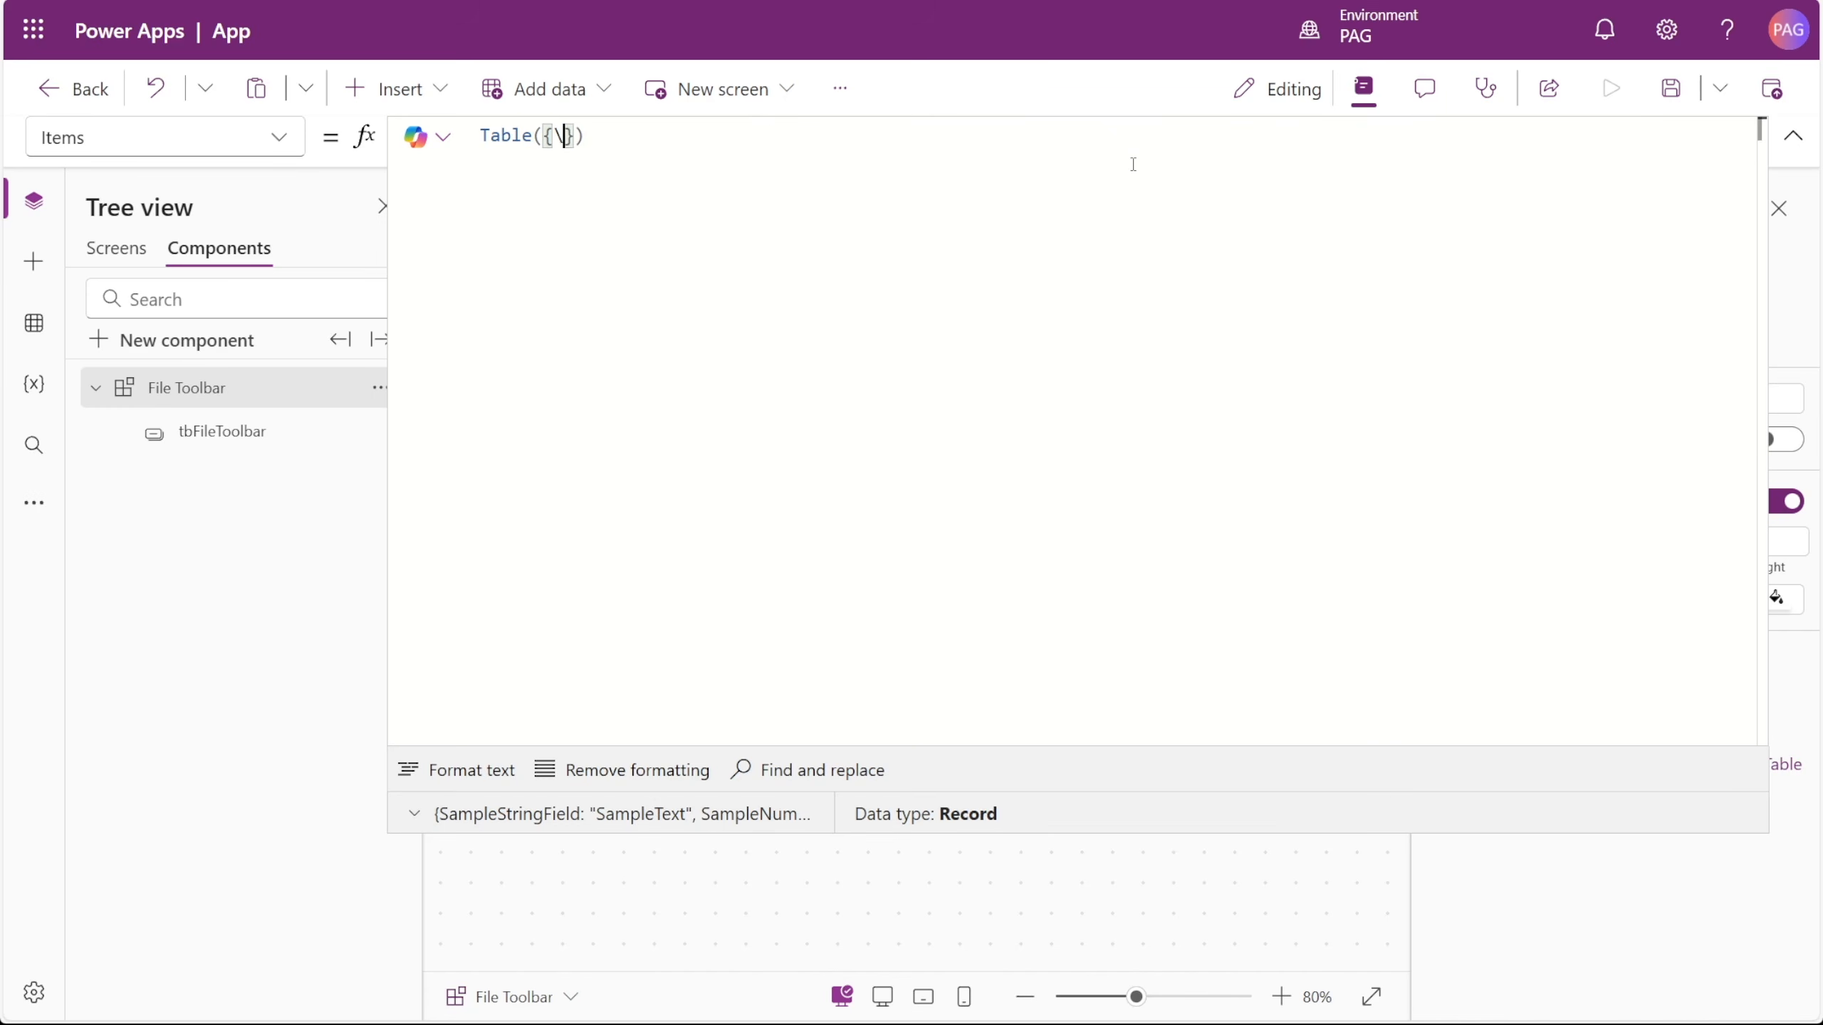
# - Add ItemKey "open" and ItemDisplayName "Open" on separate lines in the record of the Items formula
pyautogui.press('Return')
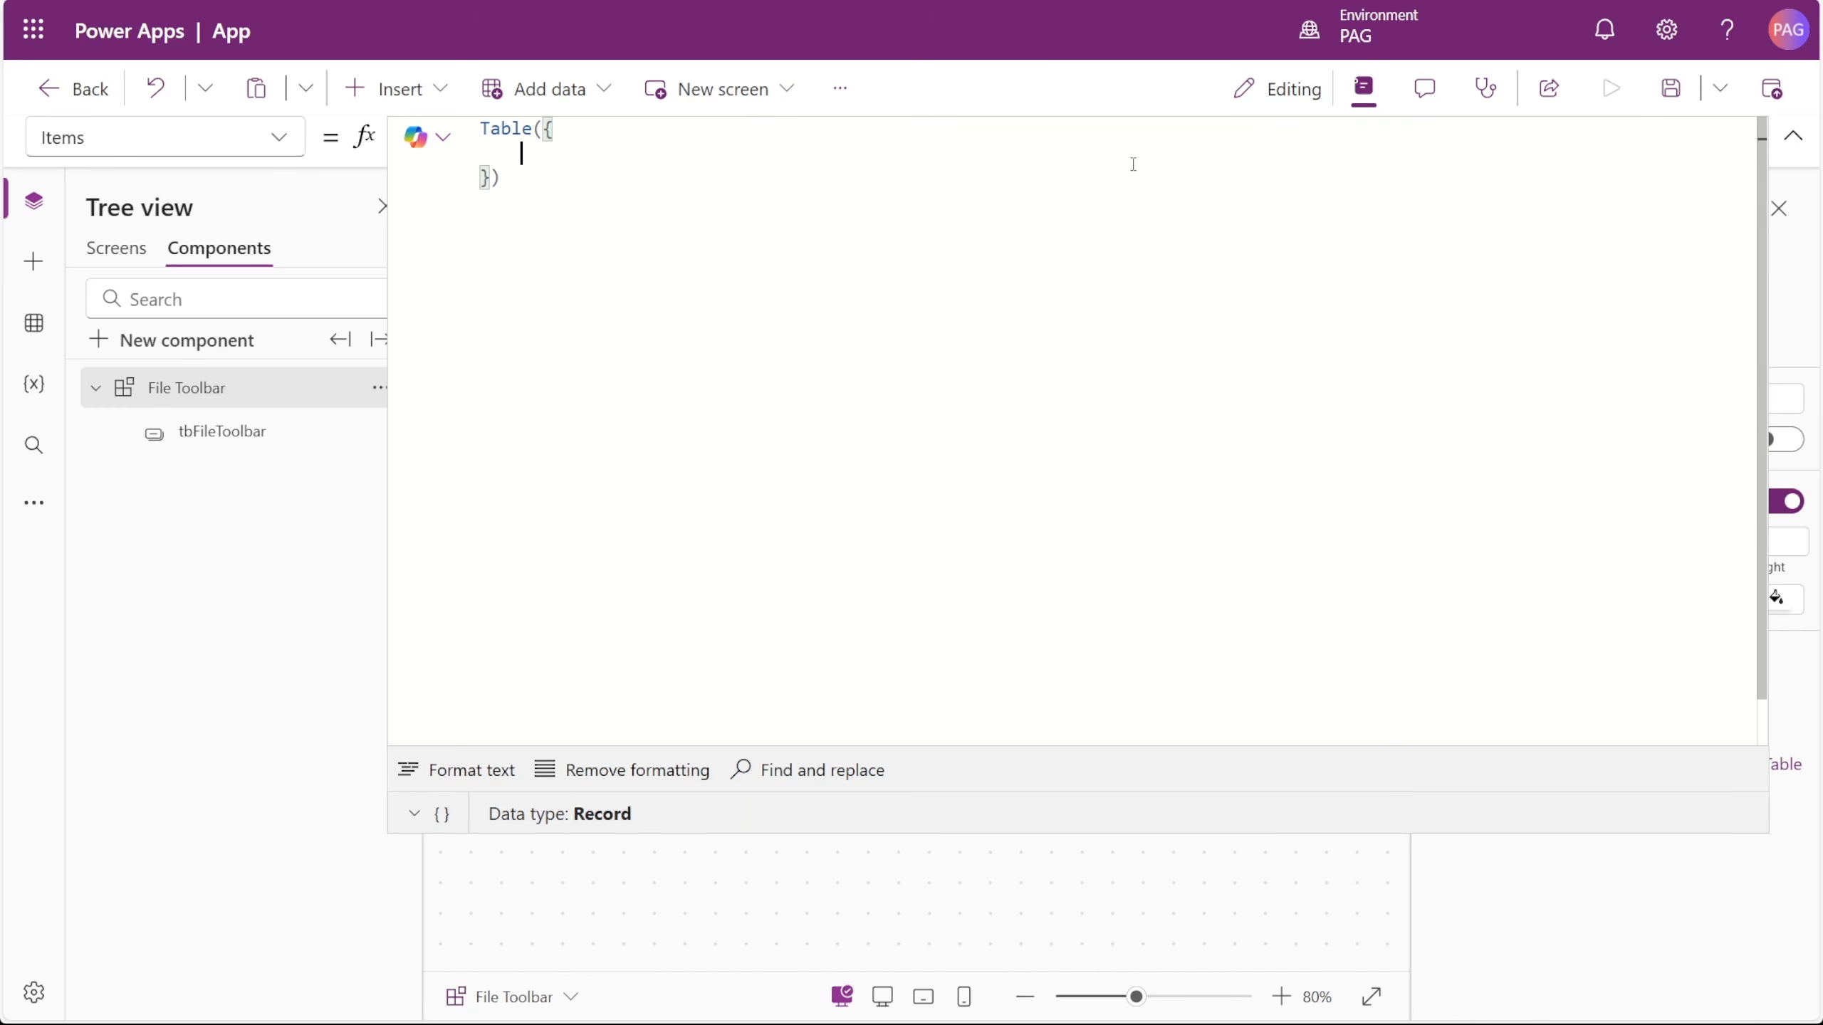
pyautogui.write('ItemKey: ')
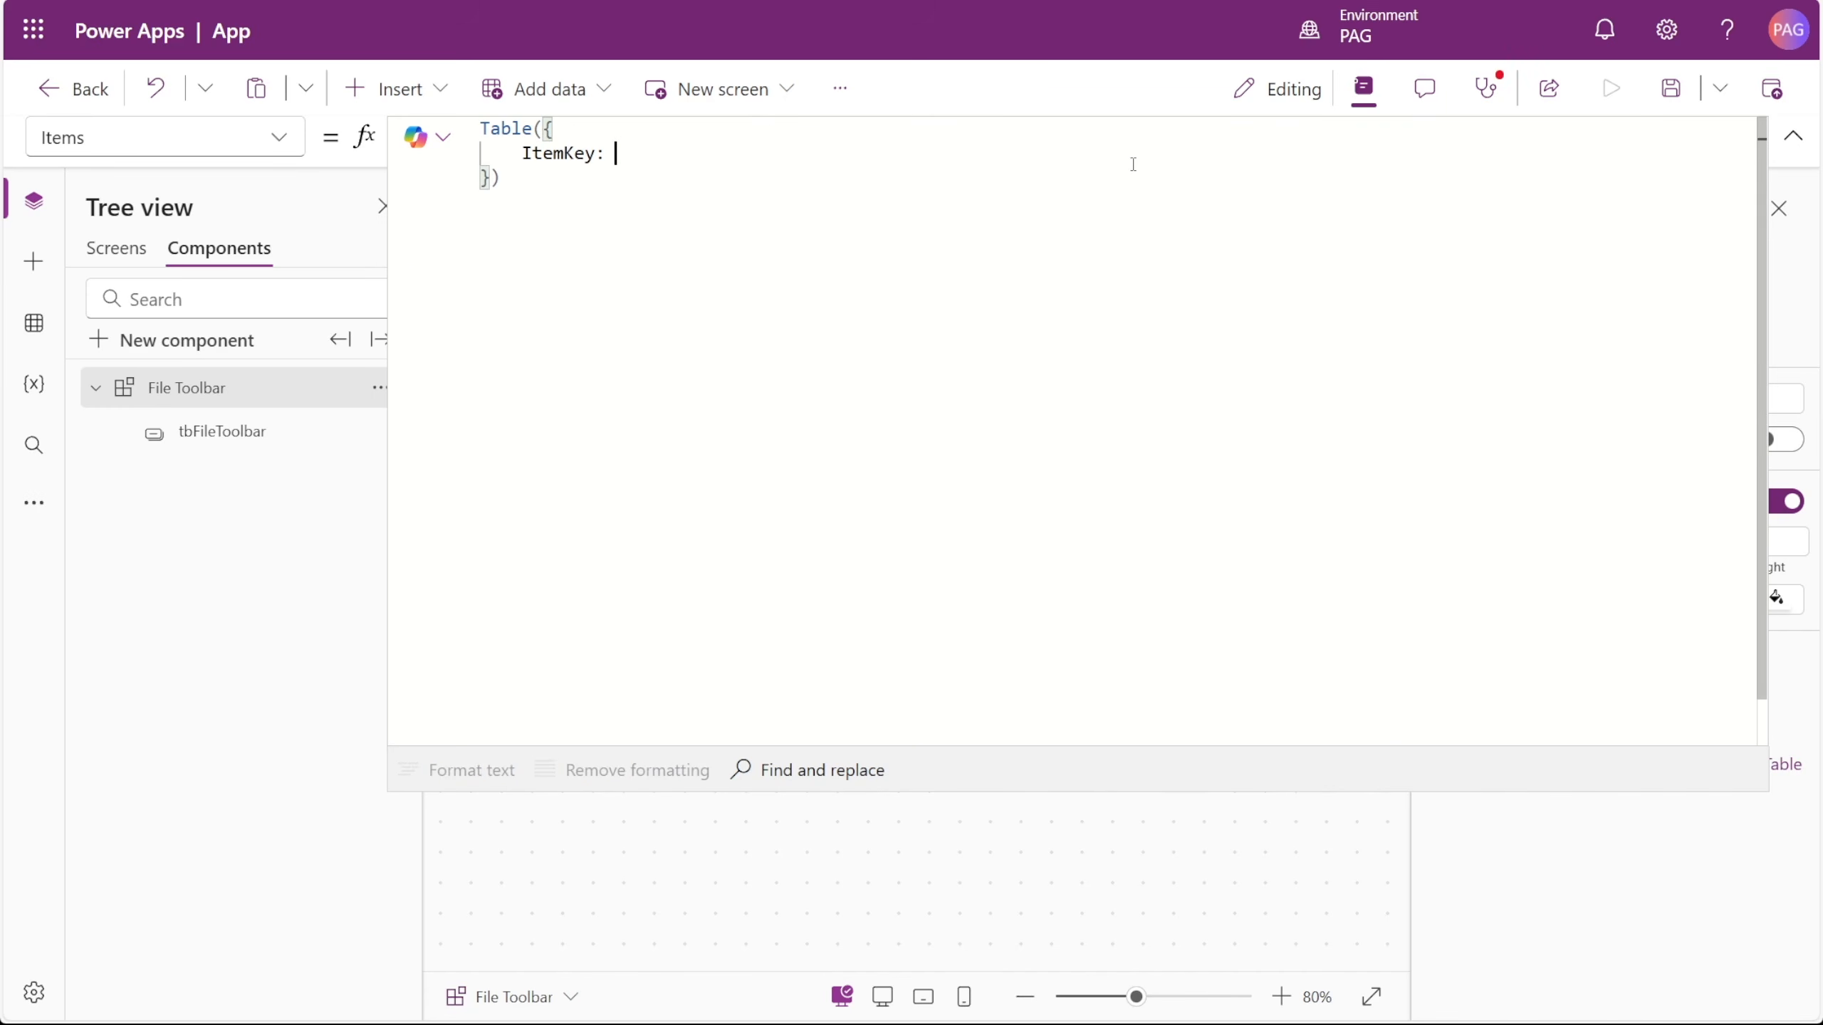
pyautogui.write('"open",')
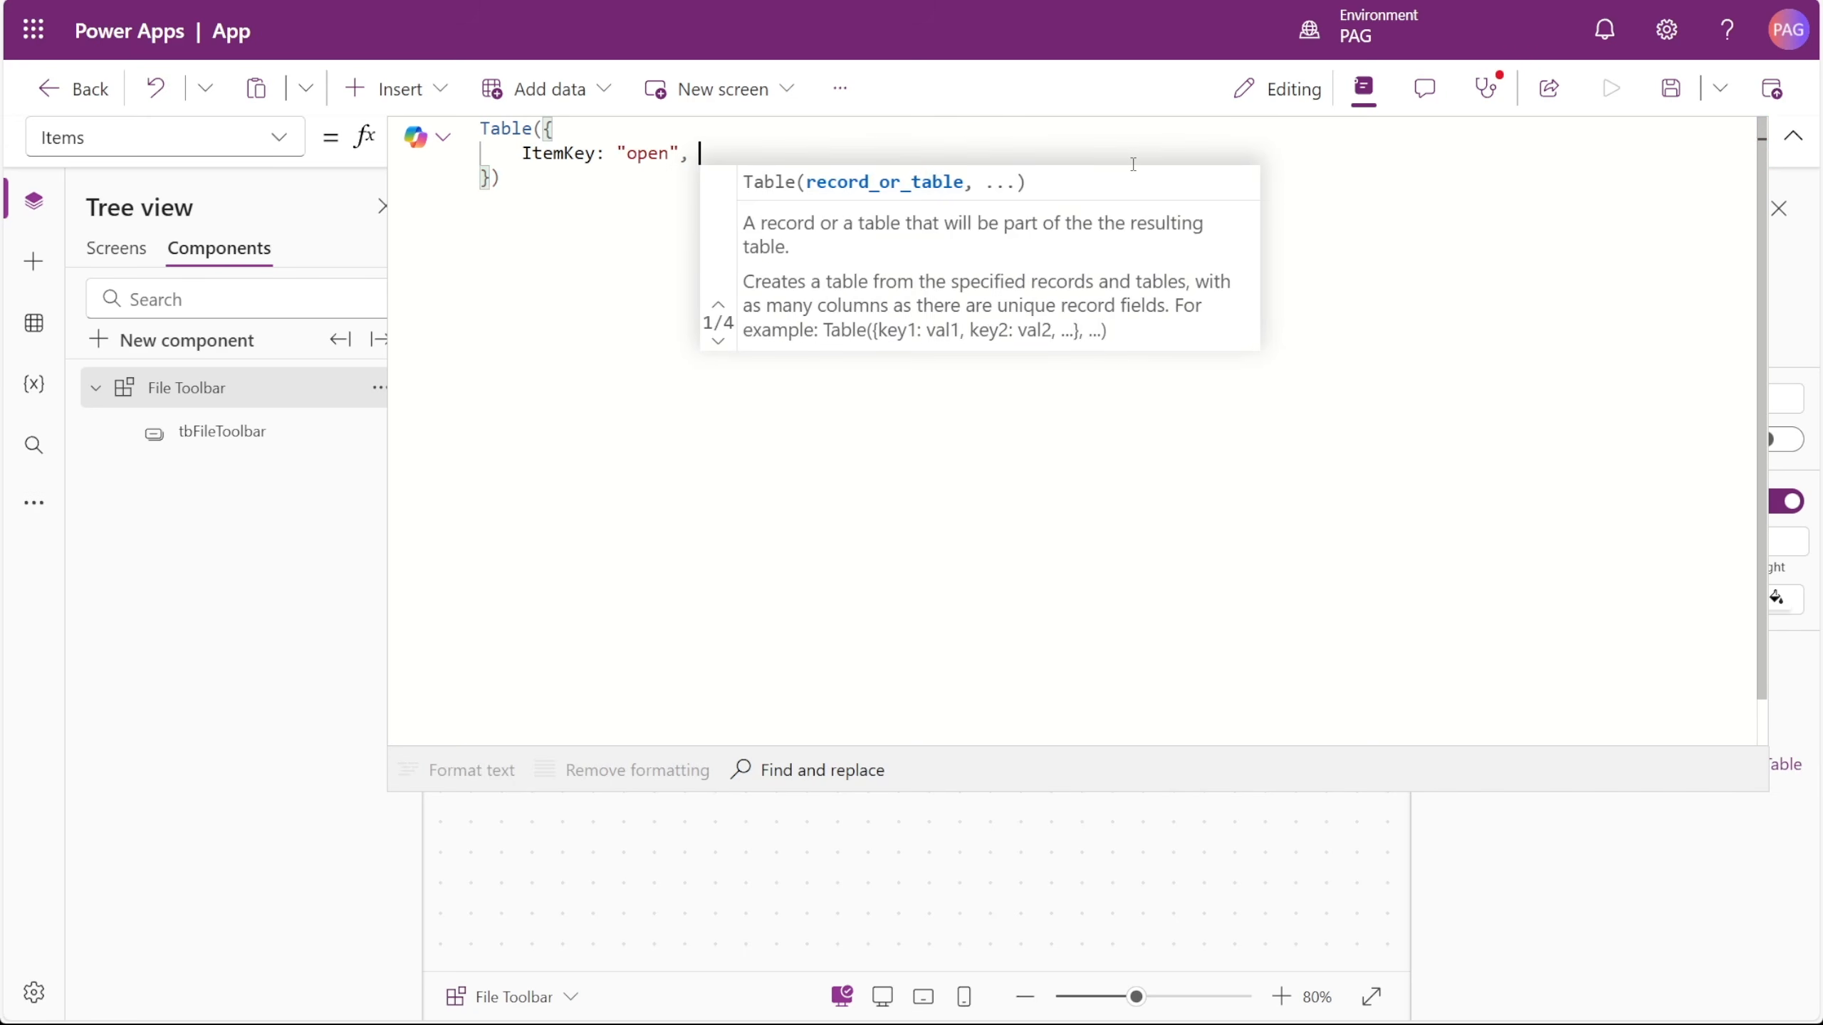
pyautogui.press('Return')
pyautogui.write('ItemDisplayN')
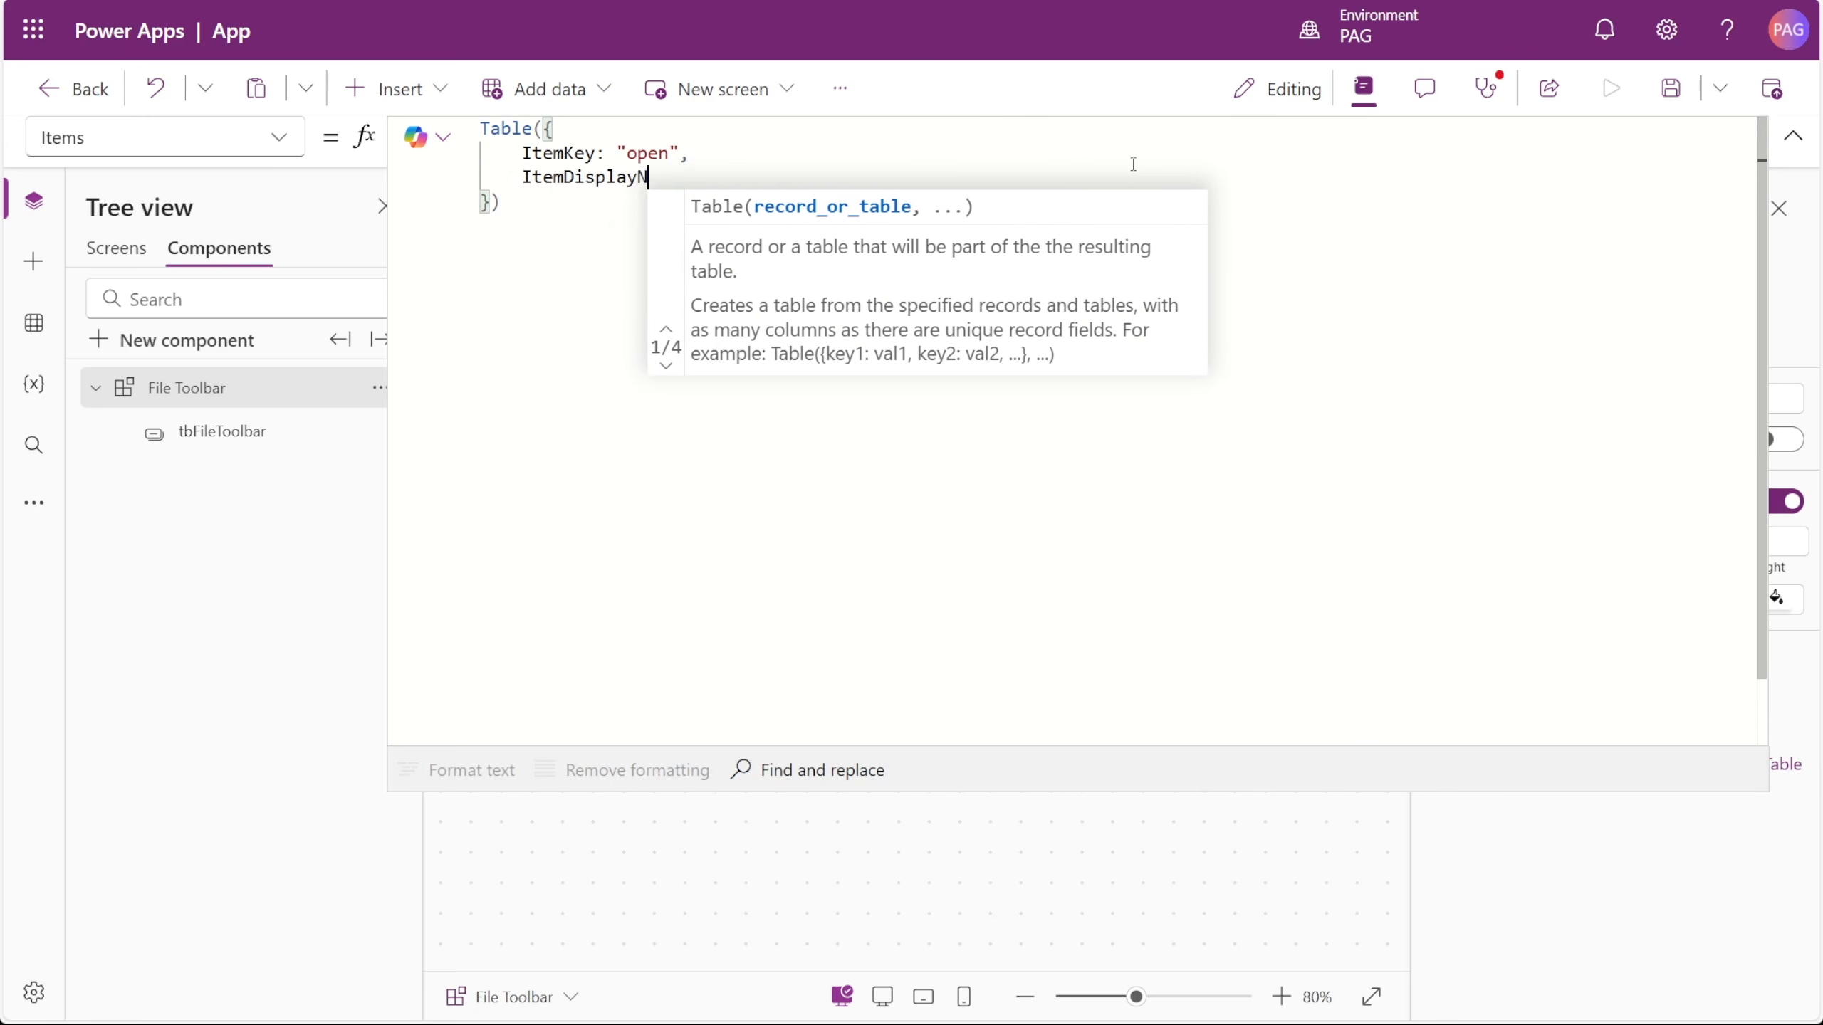
pyautogui.write('ame: "ope')
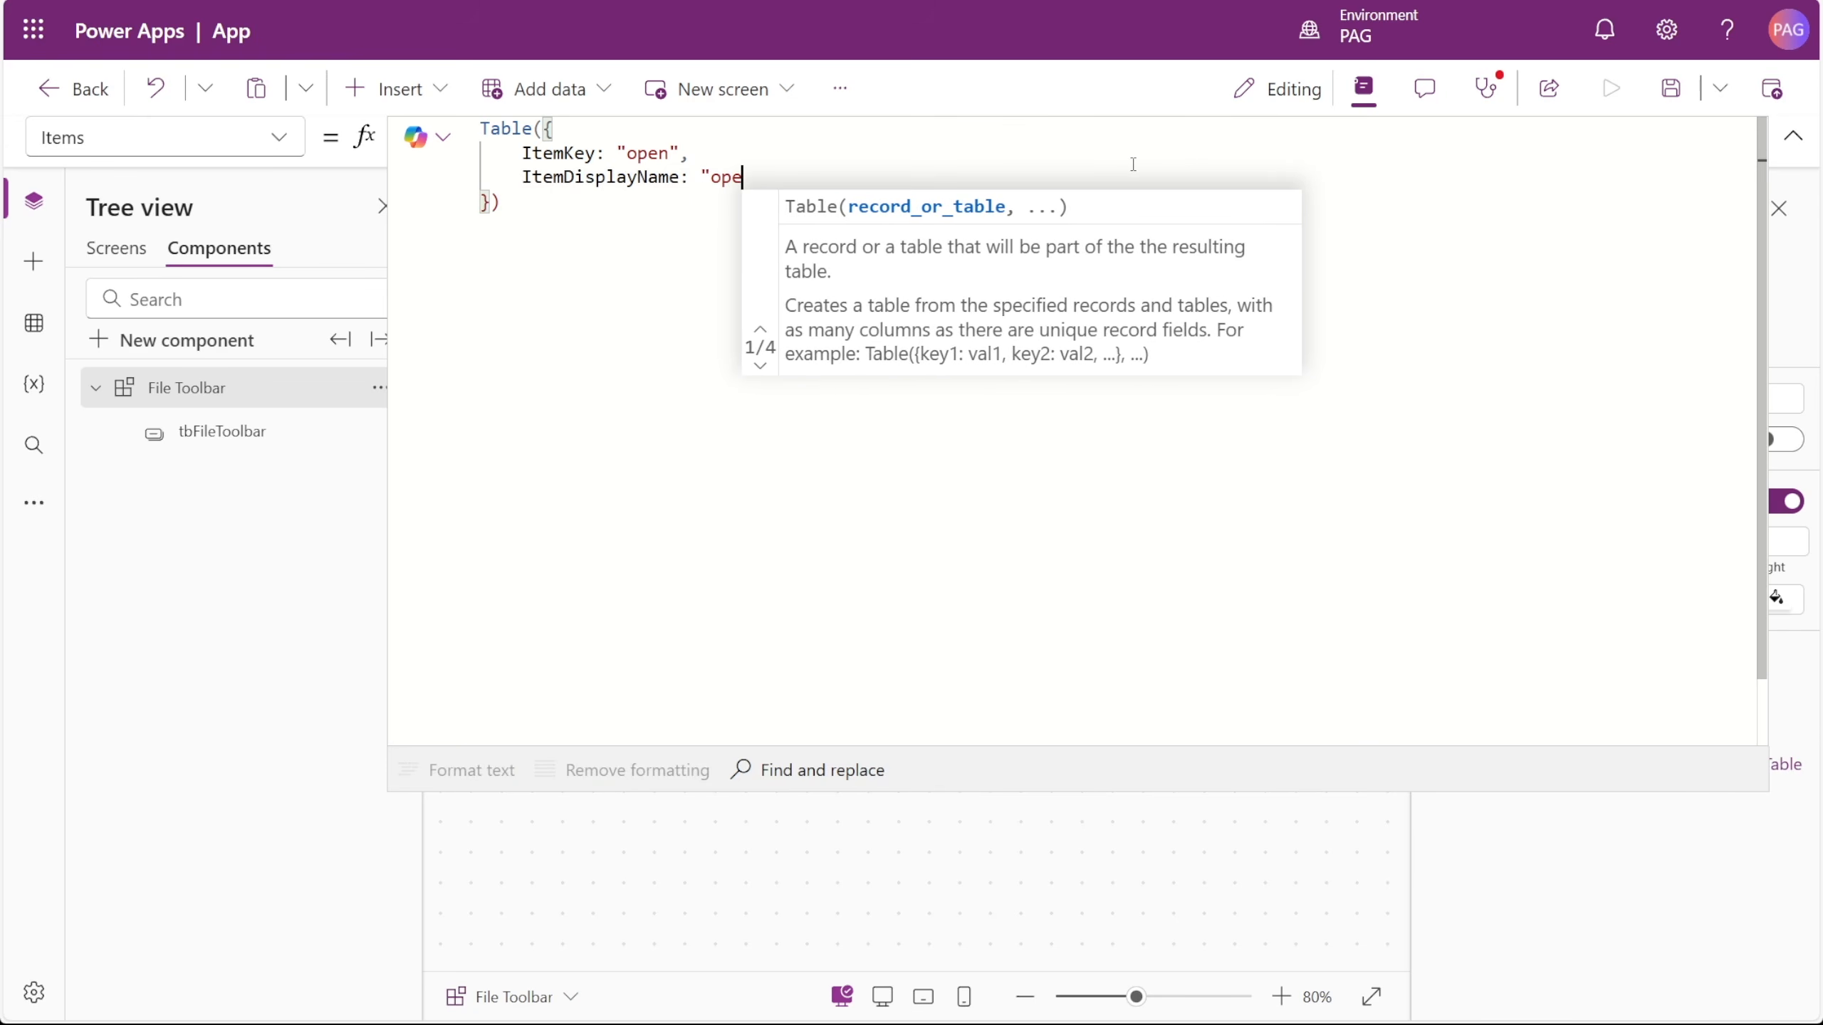
pyautogui.press('BackSpace')
pyautogui.press('BackSpace')
pyautogui.press('BackSpace')
pyautogui.press('BackSpace')
pyautogui.write('"Open",')
# - Add ItemIconName "Open", ItemAppearance "Subtle" and ItemIconStyle "Regular" to the open record
pyautogui.press('Return')
pyautogui.write('ItemIconName: "Open"')
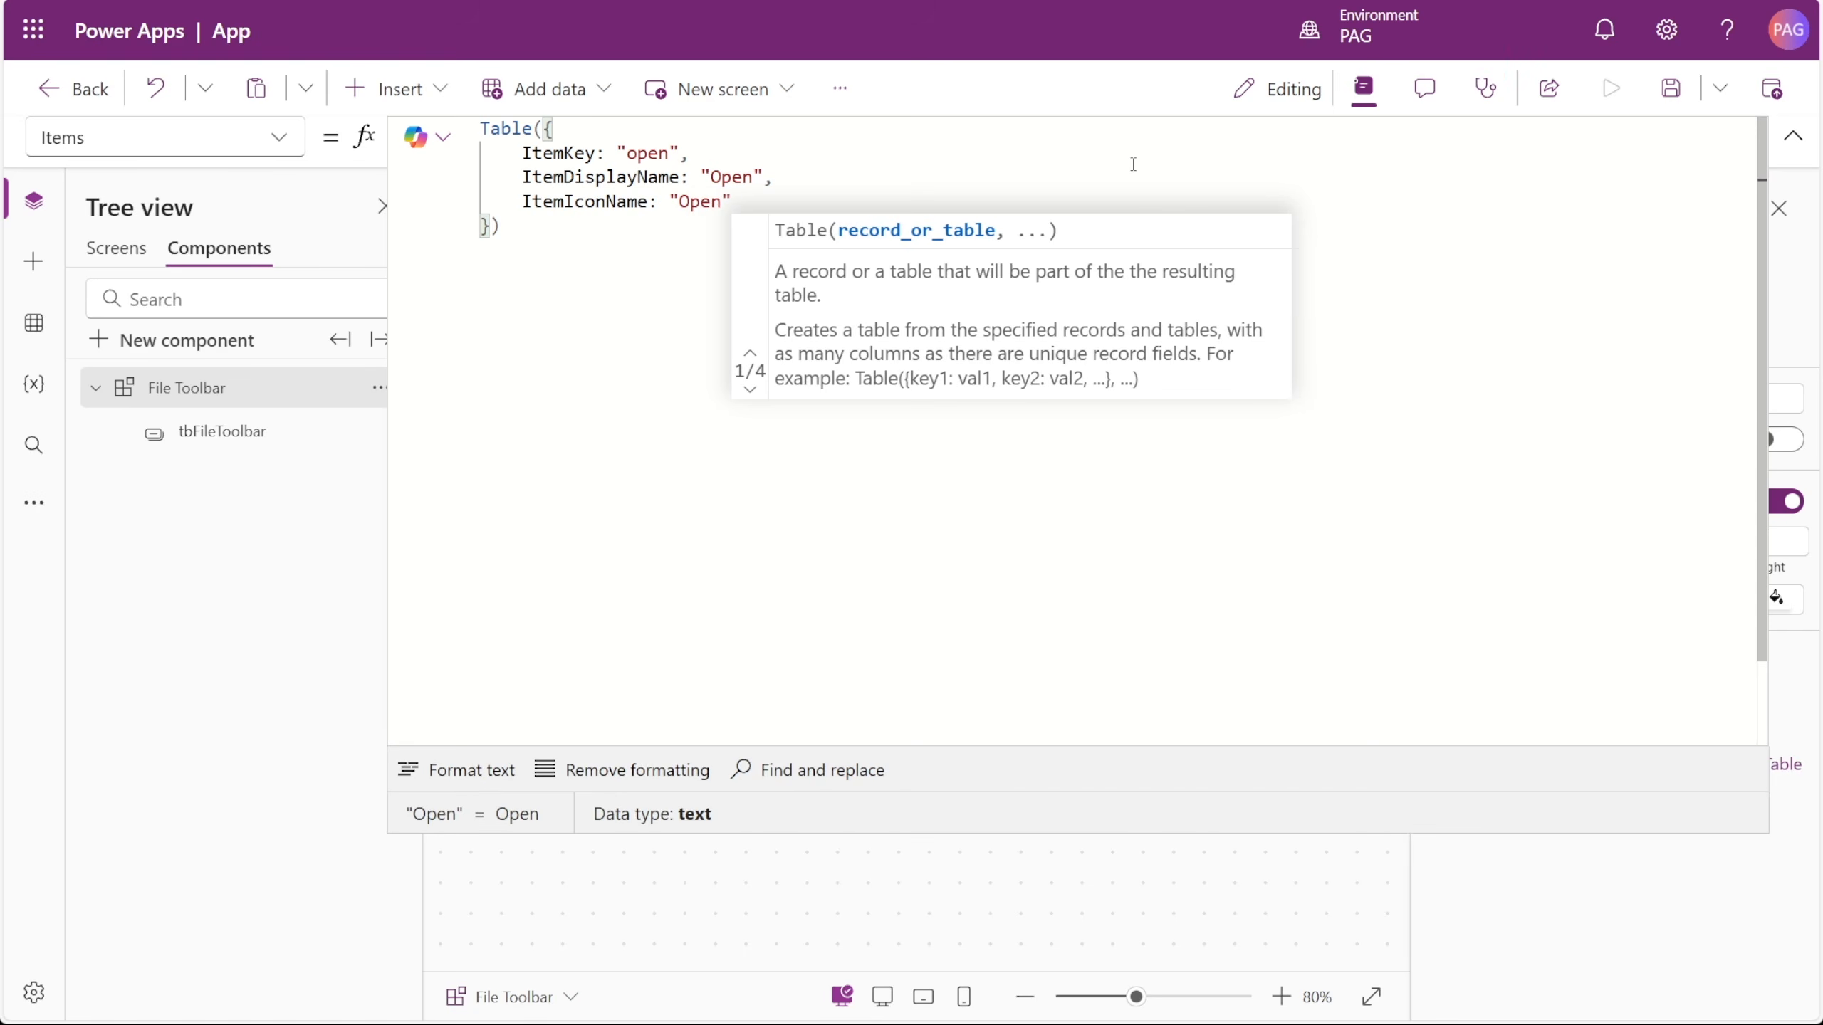
pyautogui.write(',')
pyautogui.press('Return')
pyautogui.write('ItemAppearance: "Subtle",')
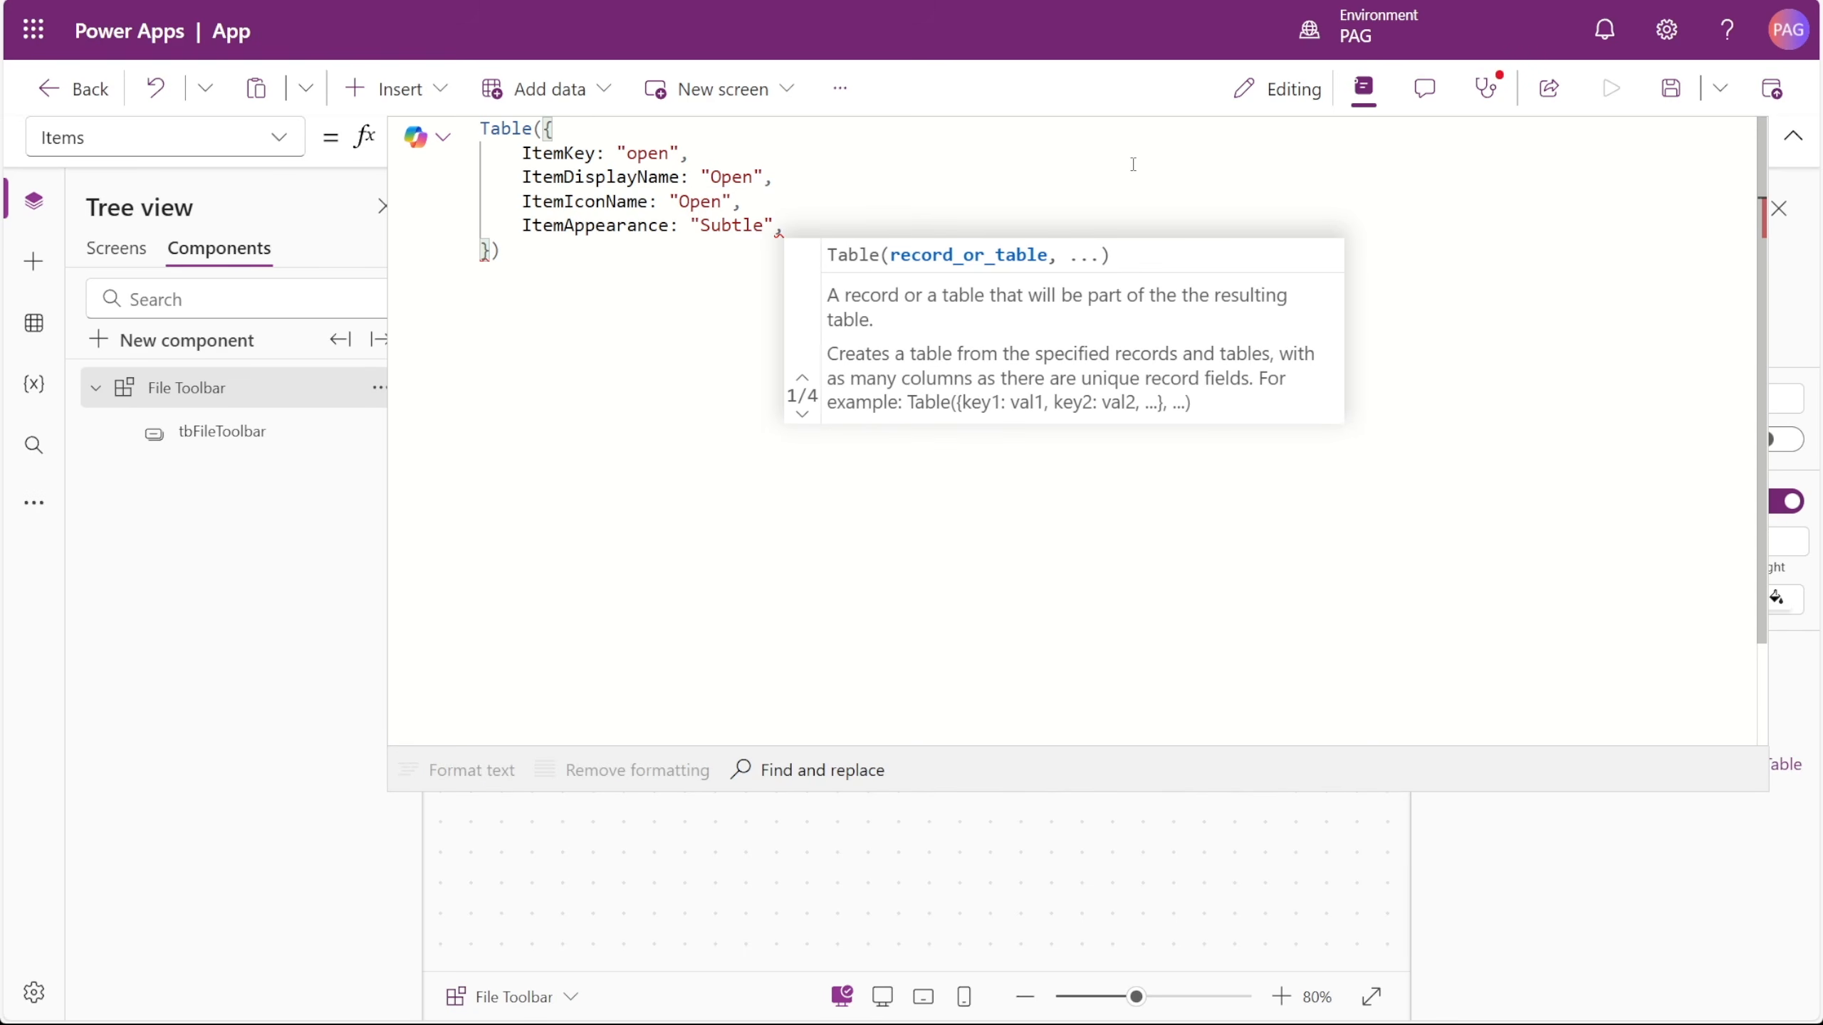
pyautogui.press('Return')
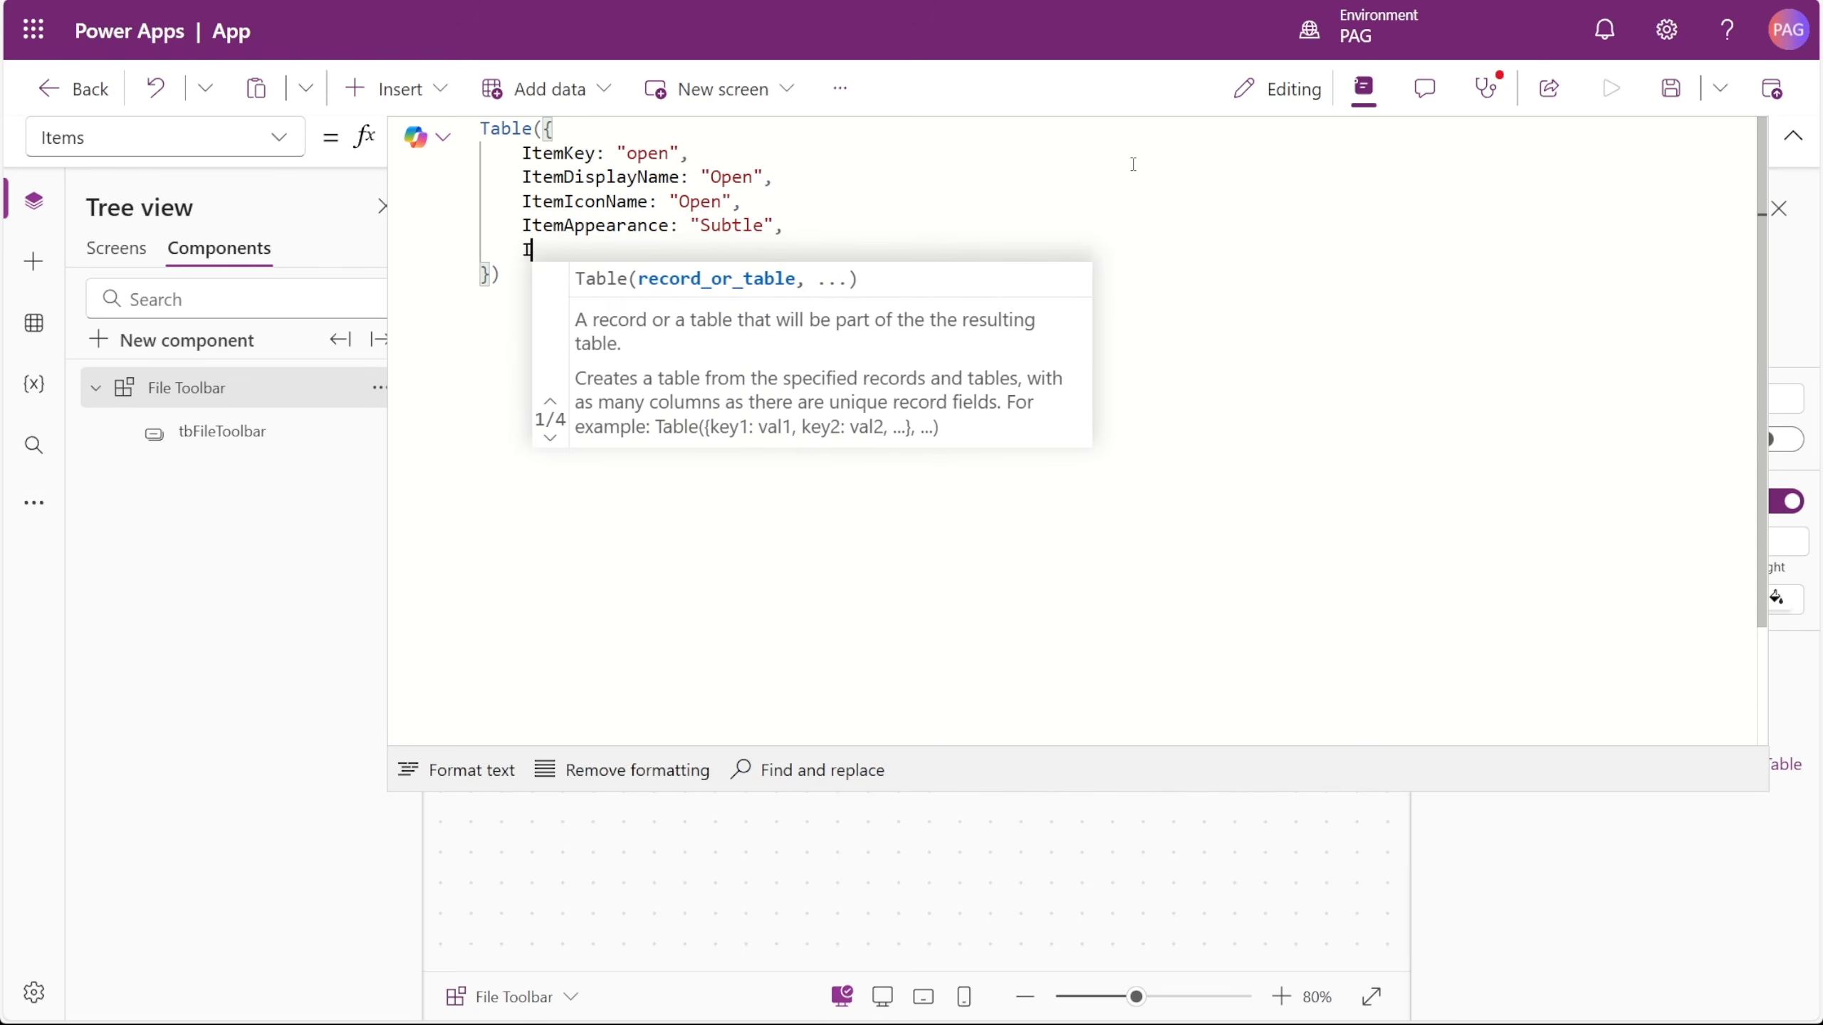
pyautogui.write('ItemIconStyle: "Regular"')
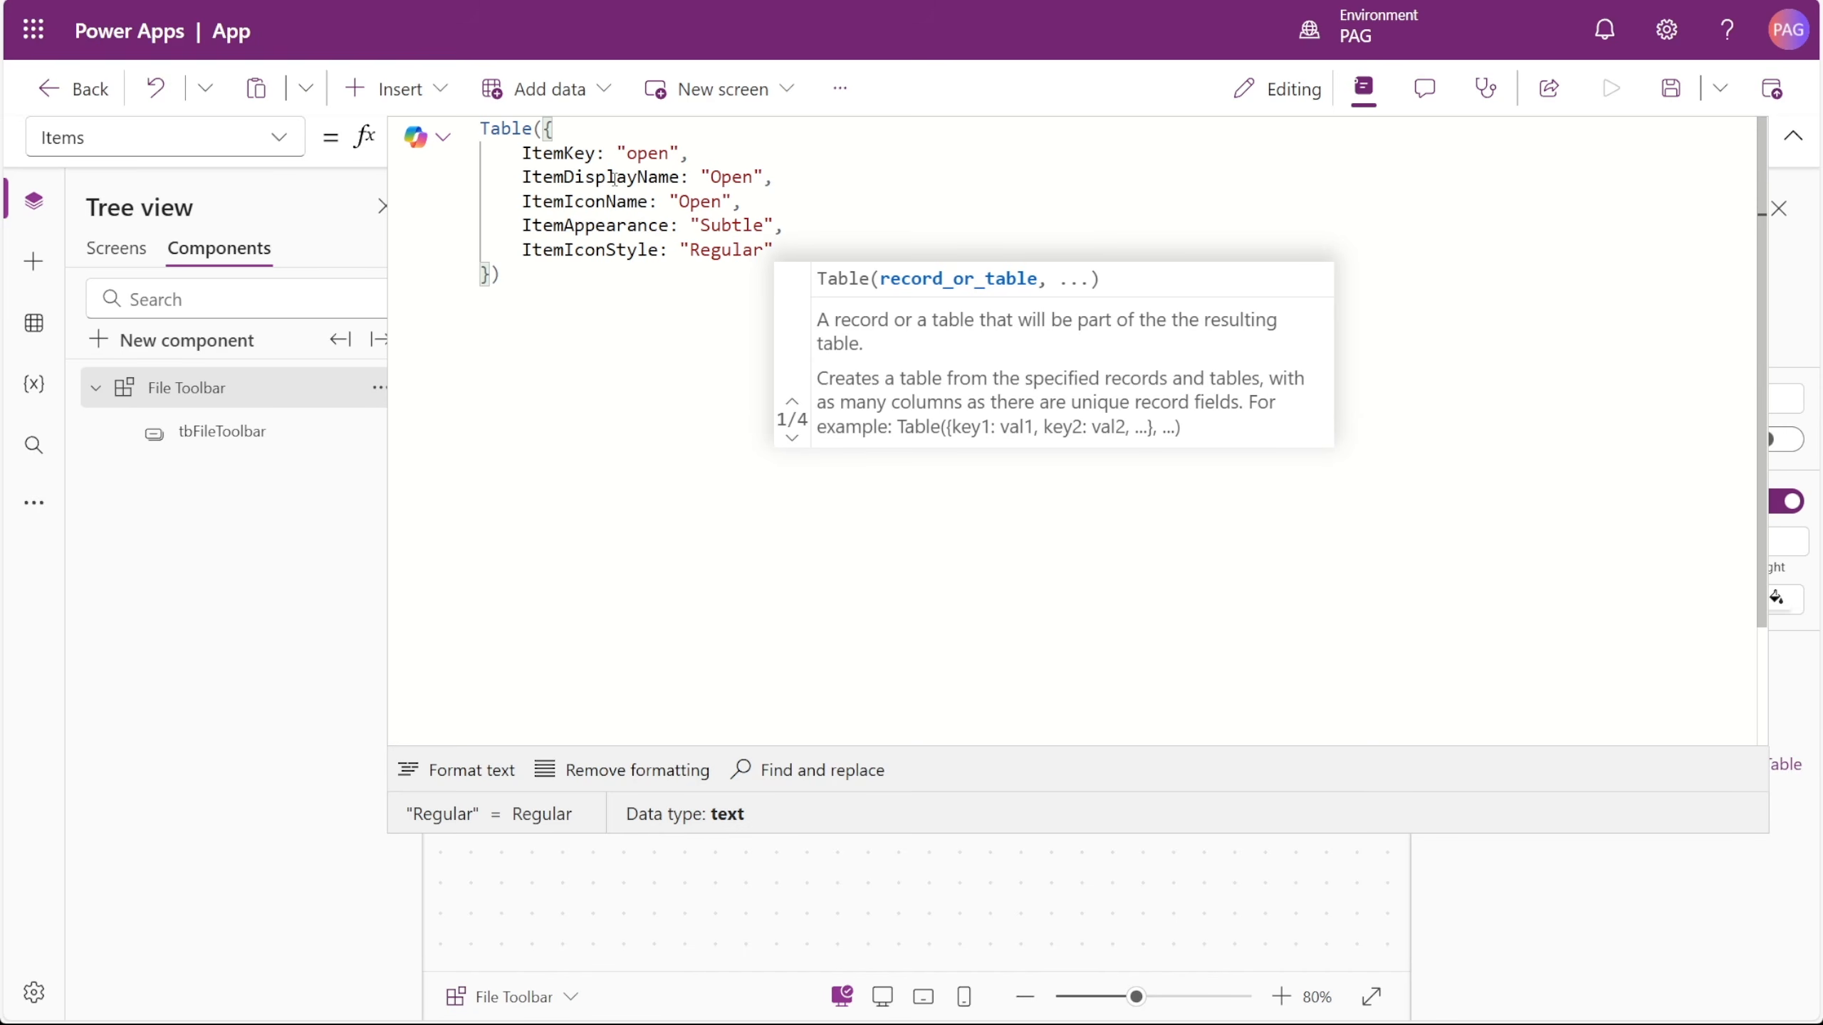
# - Paste the full Items table with open, share, copy, delete, download, versionhistory and manageaccess records, and review it
pyautogui.hotkey('ctrl', 'v')
pyautogui.scroll(9, 895, 160)
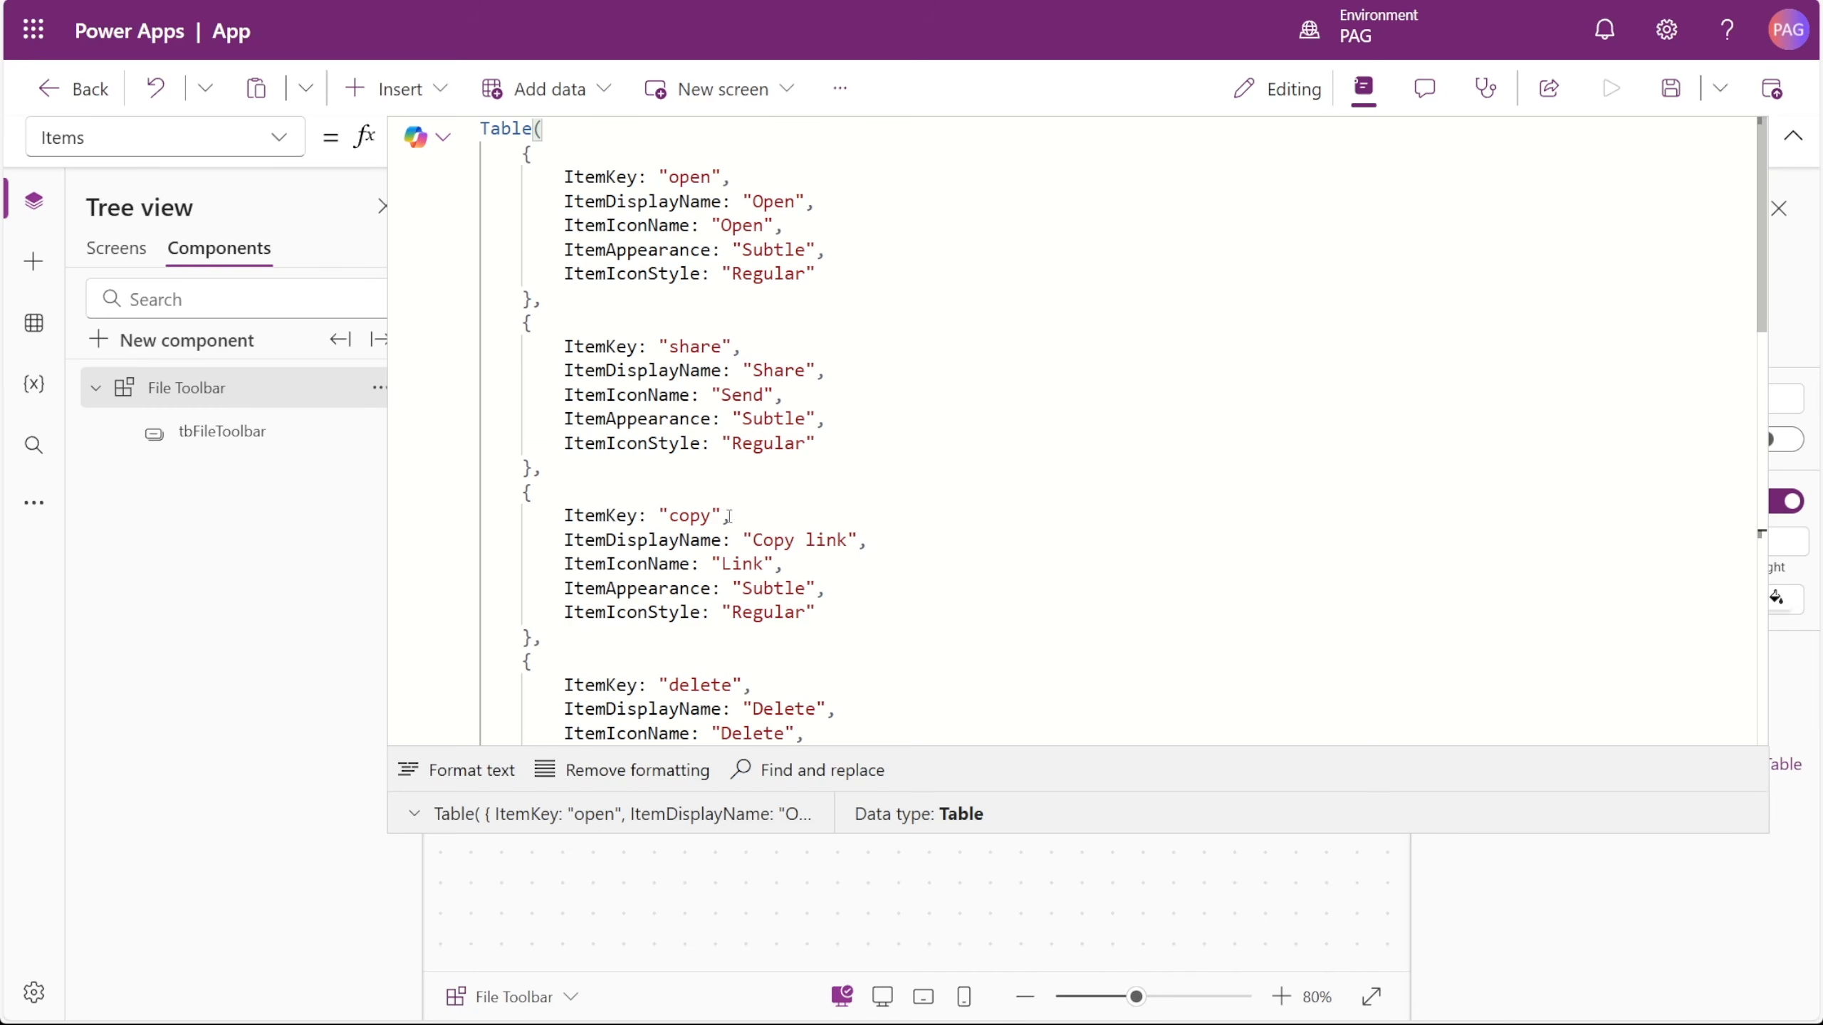
pyautogui.scroll(-5, 729, 516)
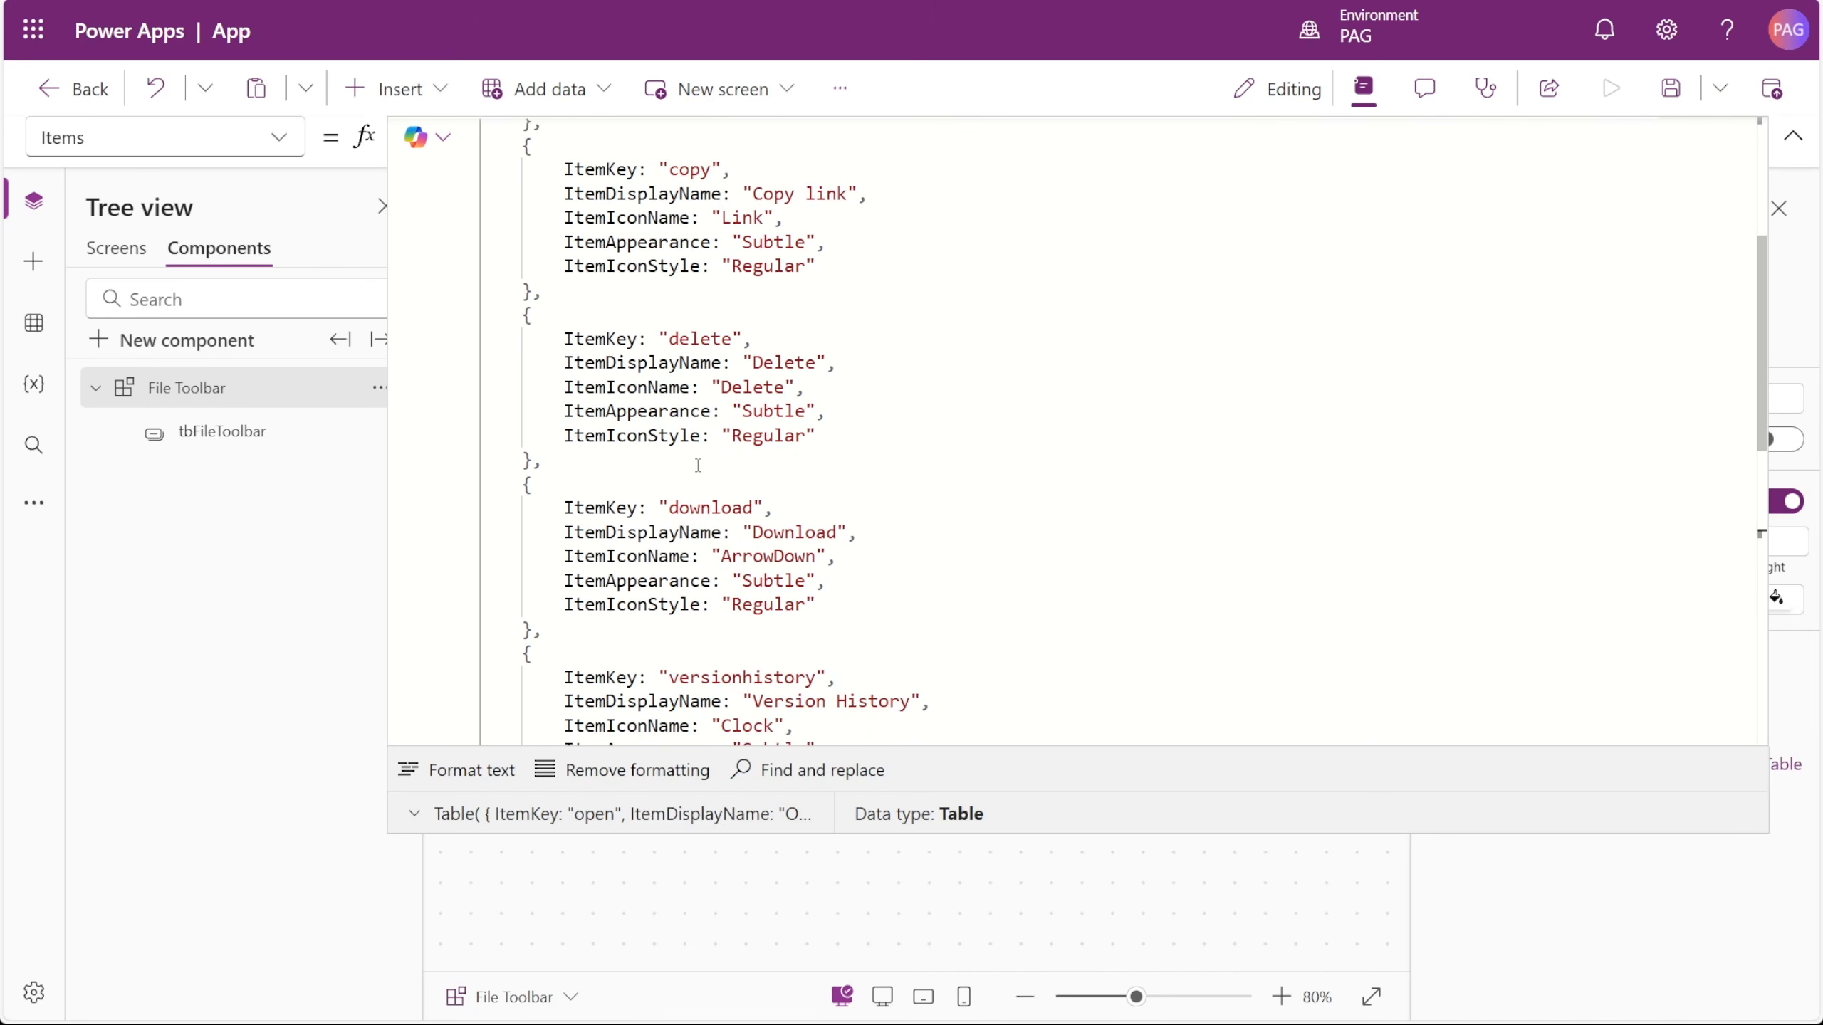
pyautogui.scroll(-2, 697, 465)
pyautogui.scroll(-2, 700, 426)
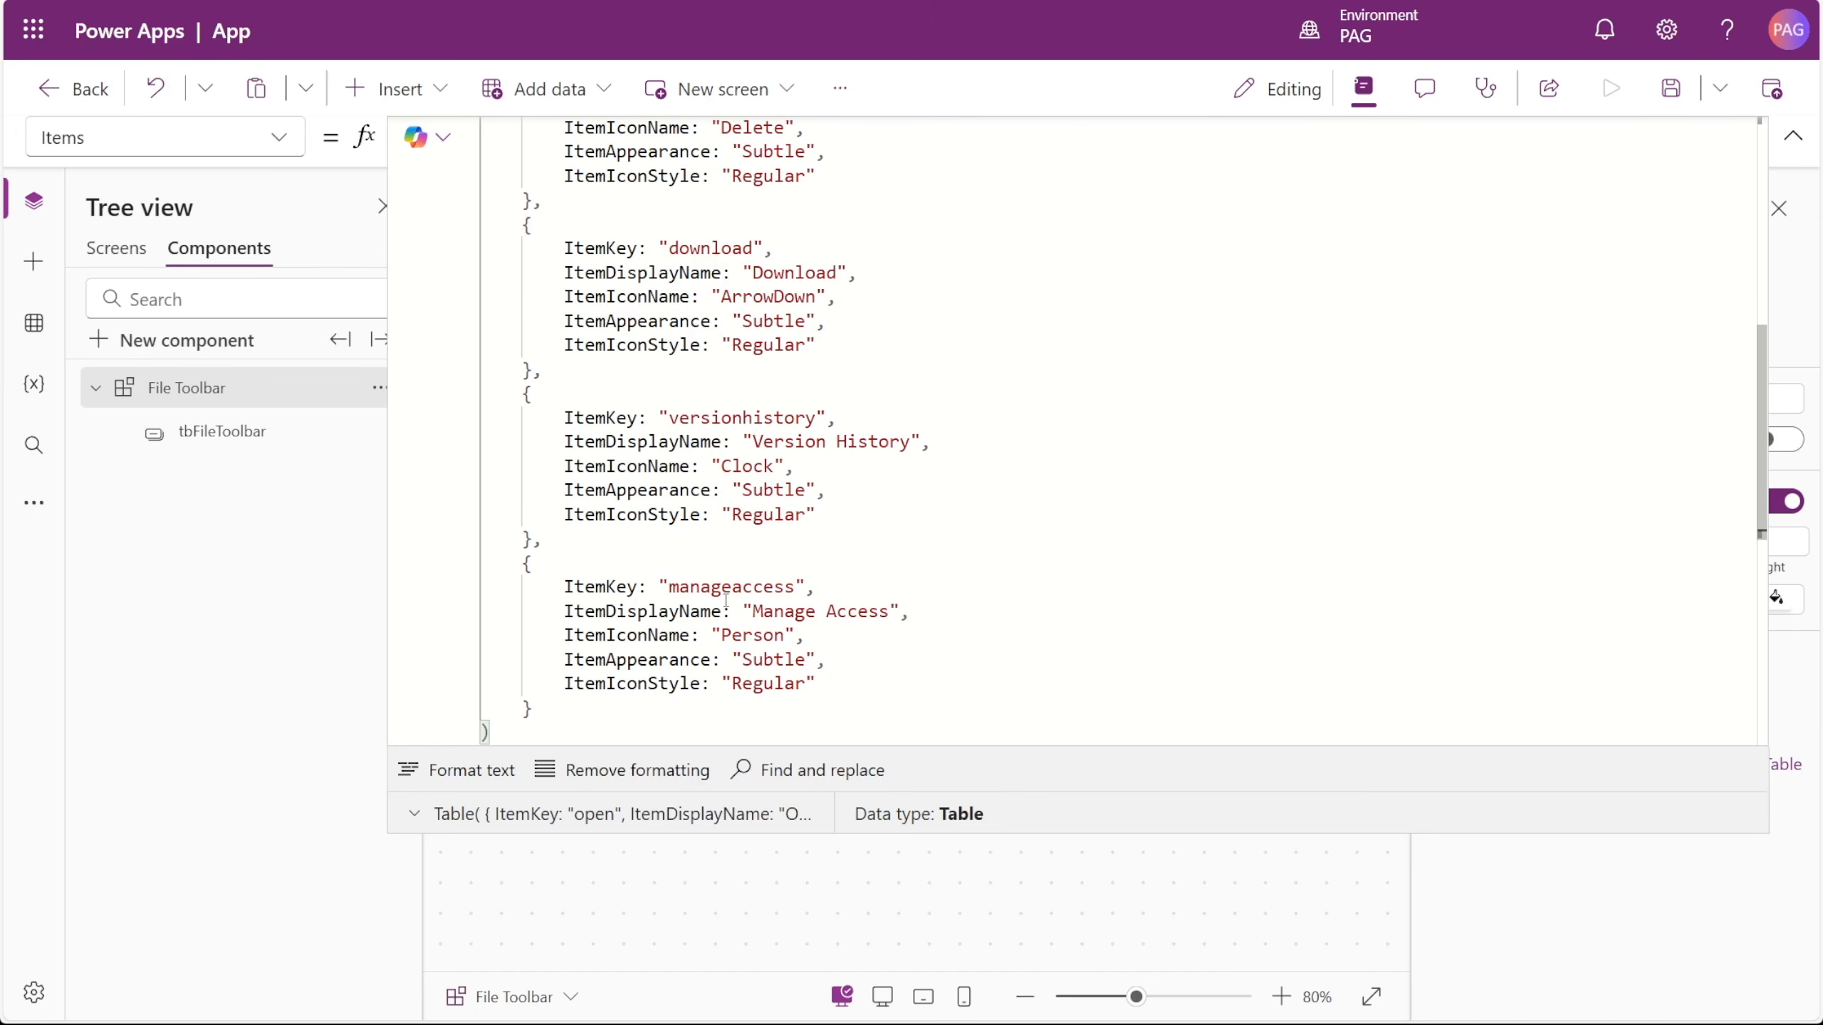
pyautogui.scroll(-1, 726, 600)
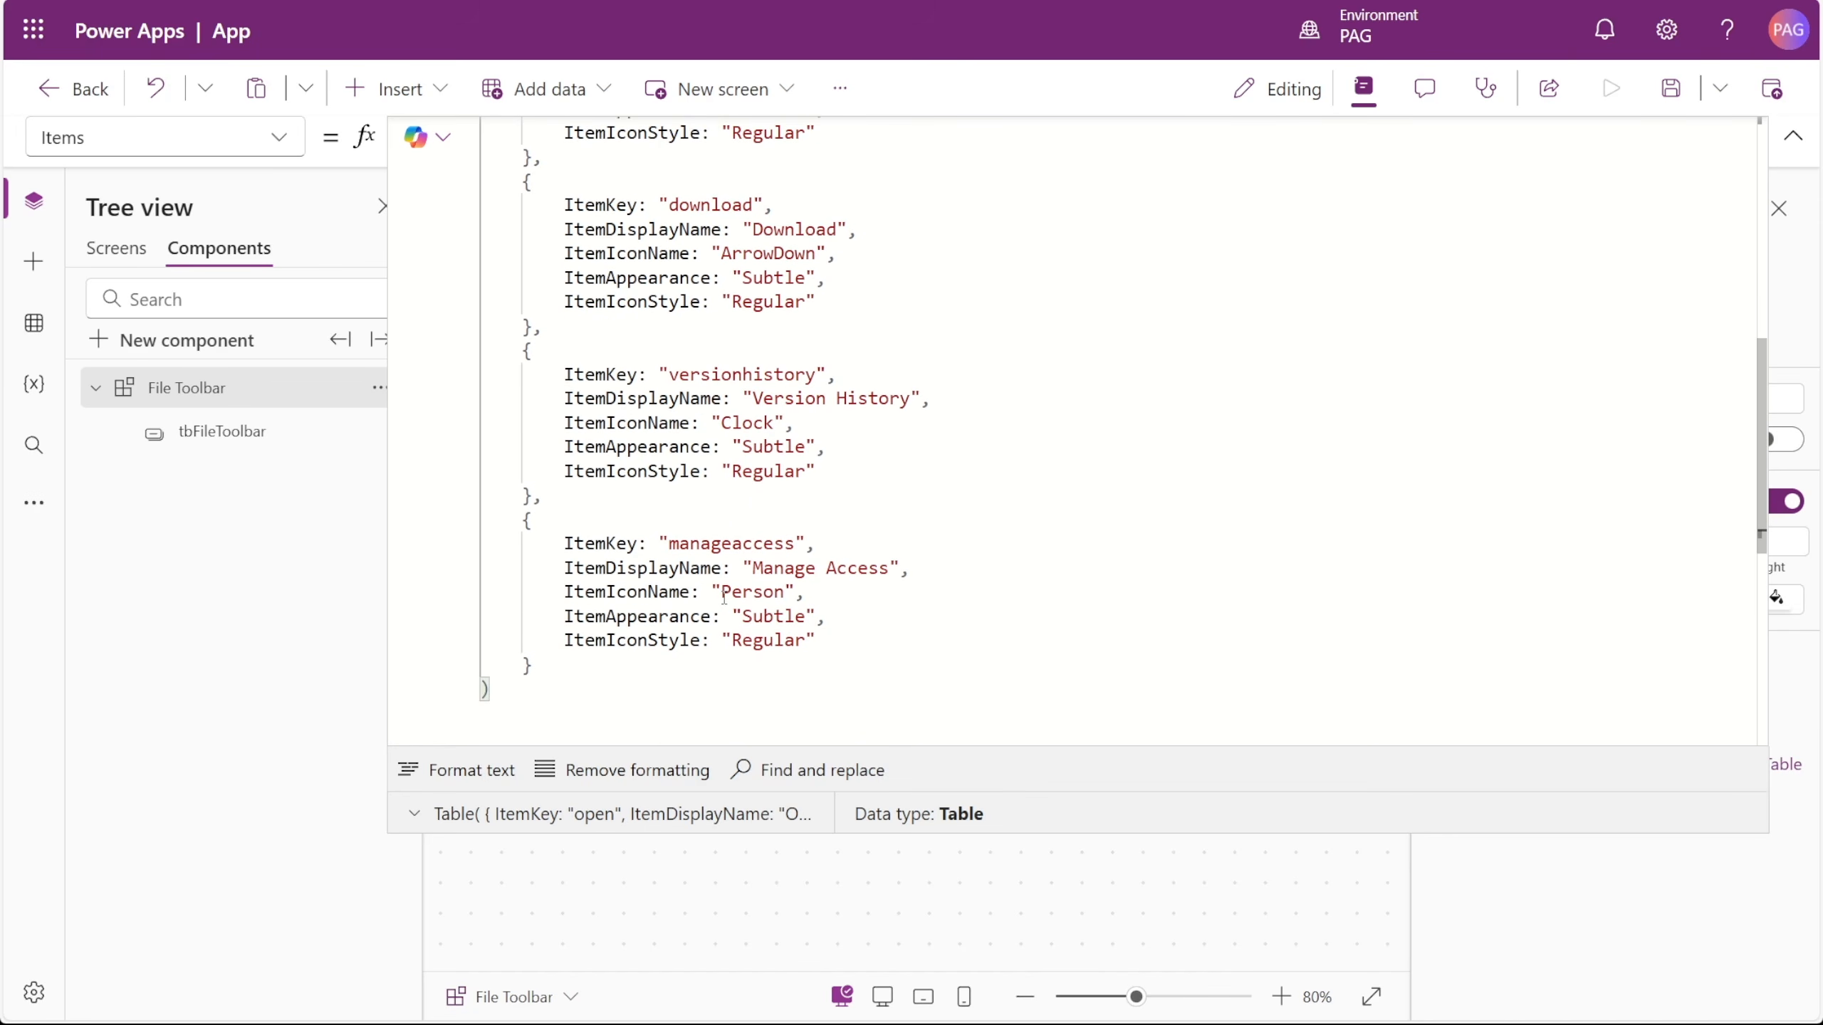
pyautogui.scroll(10, 723, 596)
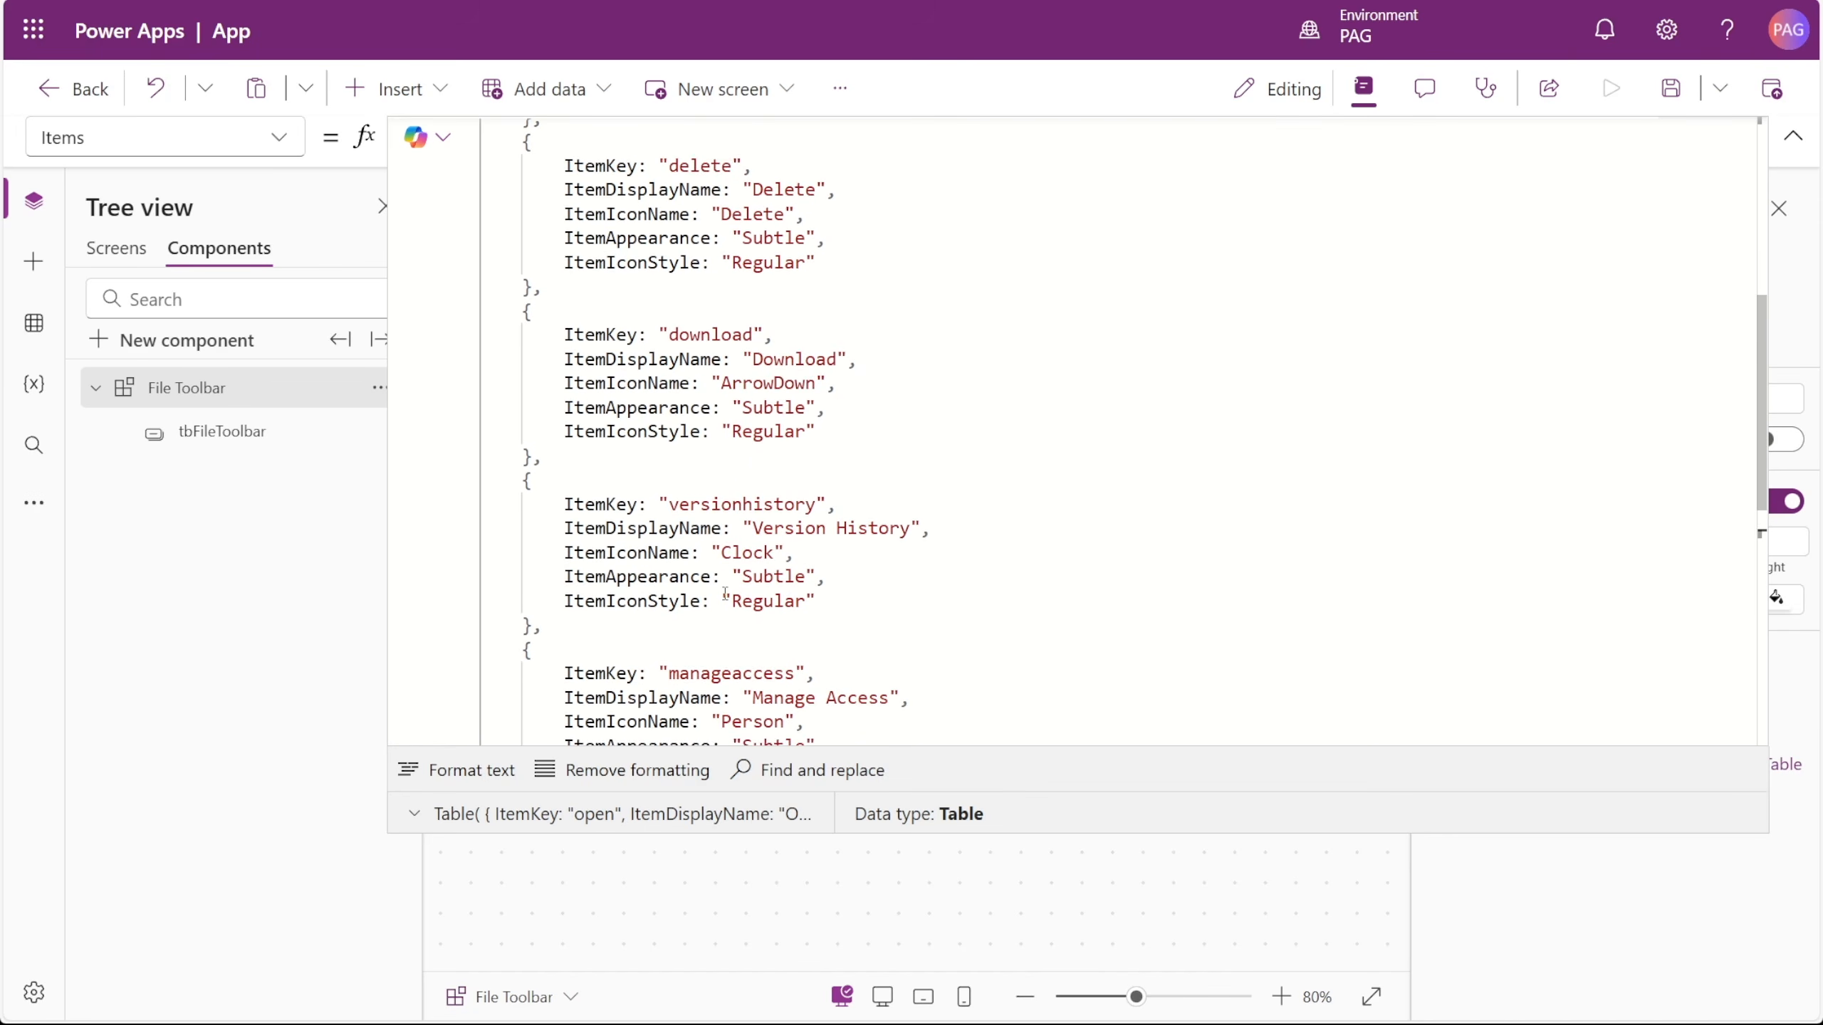
pyautogui.click(1787, 148)
# - Set the Items formula of tbFileToolbar to 'File Toolbar'.Items and check the commands in its overflow list
pyautogui.click(739, 552)
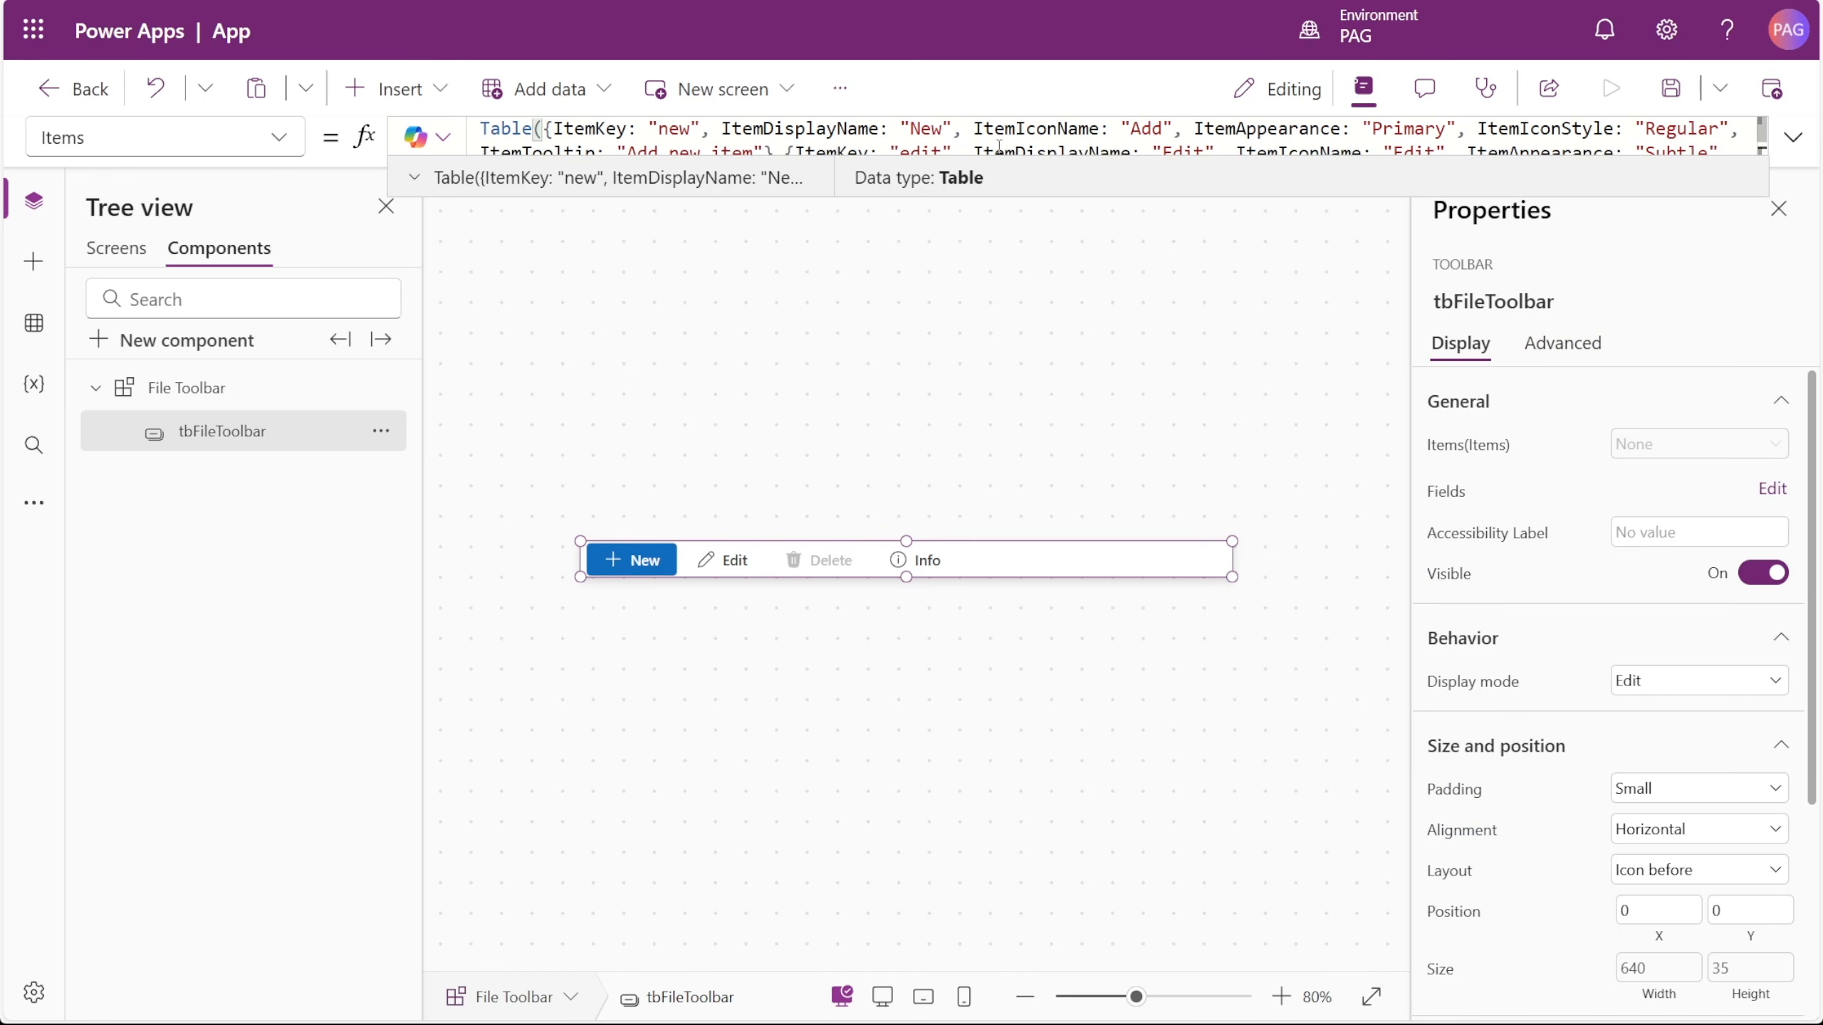
pyautogui.hotkey('ctrl', 'a')
pyautogui.write('File')
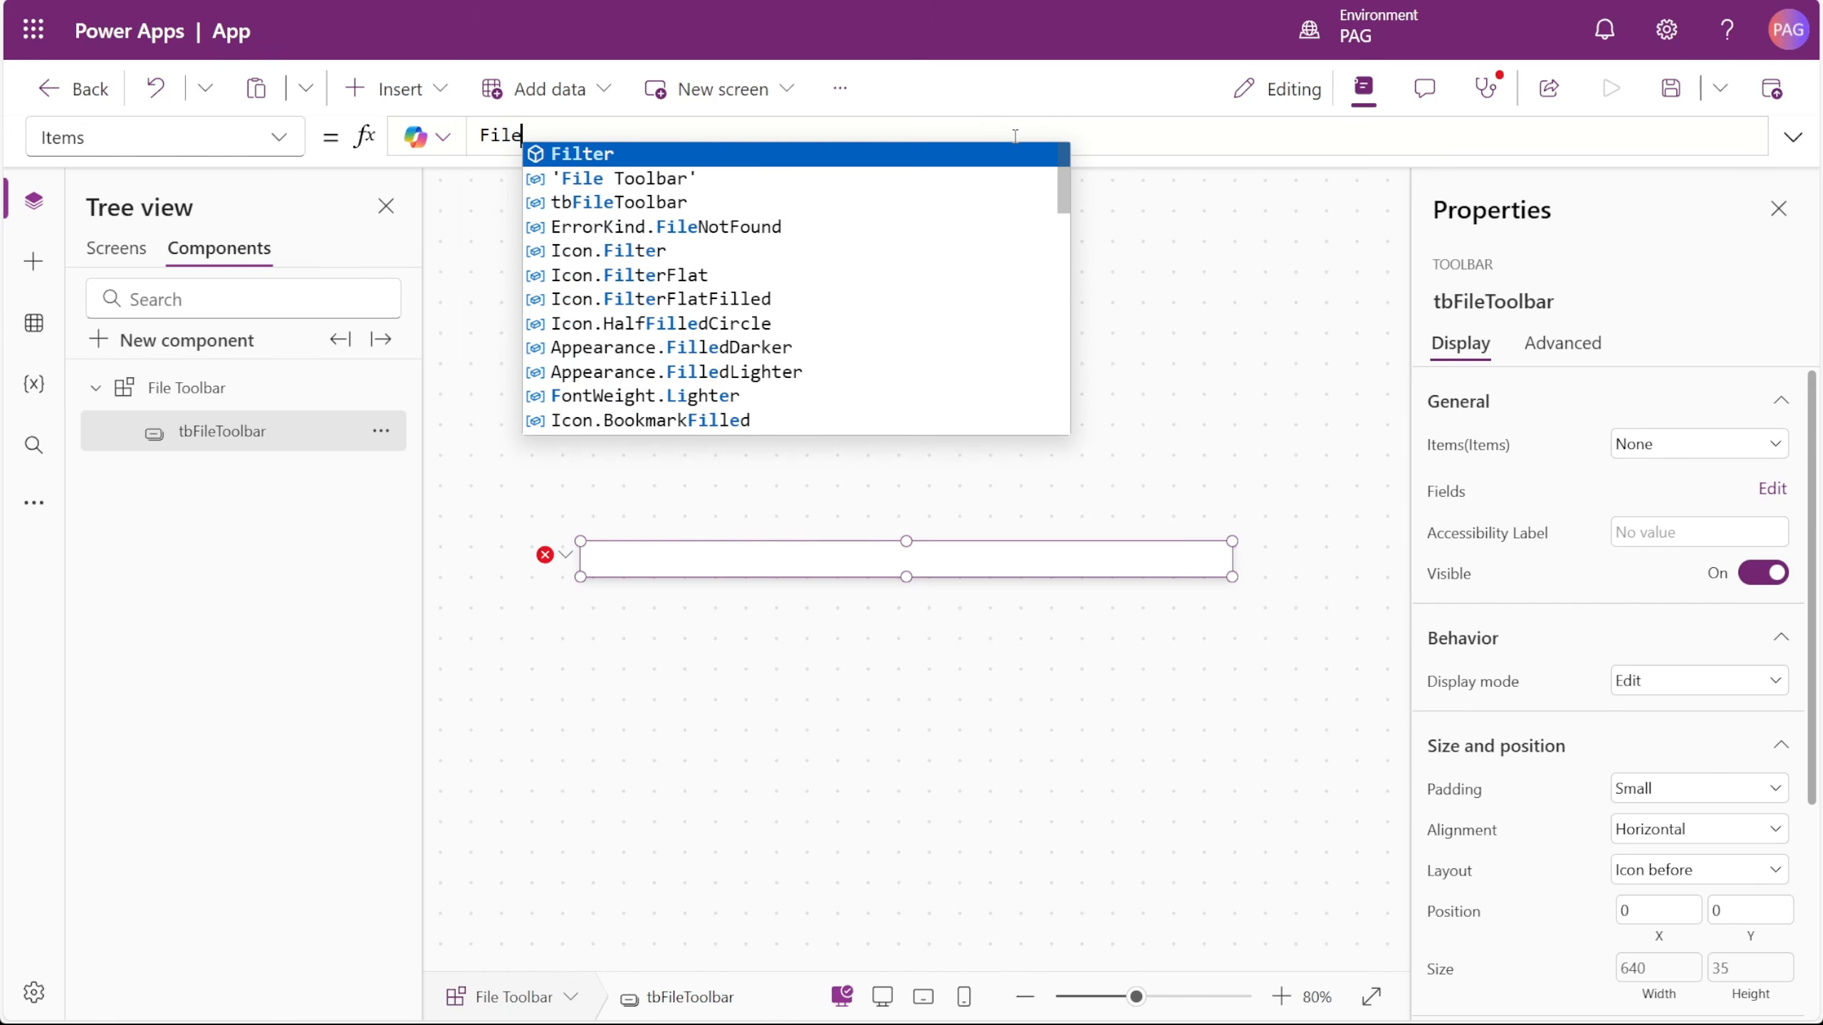
pyautogui.press('Down')
pyautogui.press('Tab')
pyautogui.write('.')
pyautogui.press('Tab')
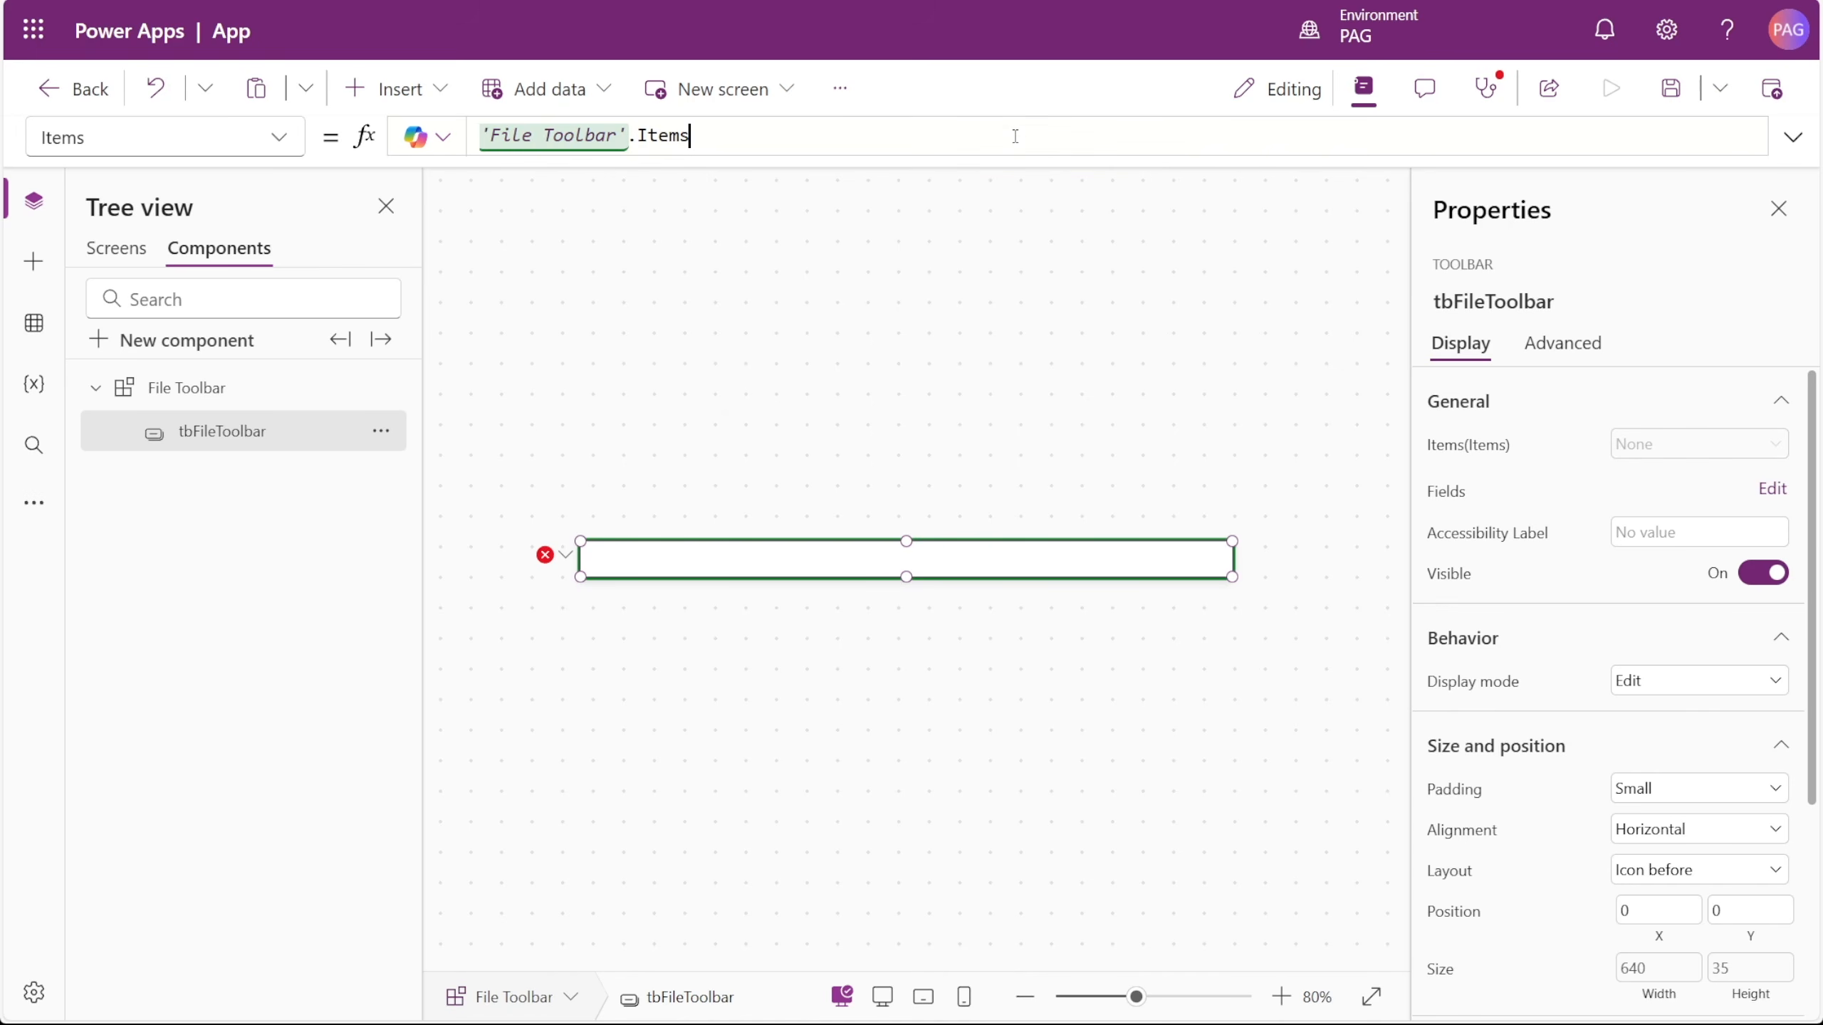
pyautogui.press('alt')
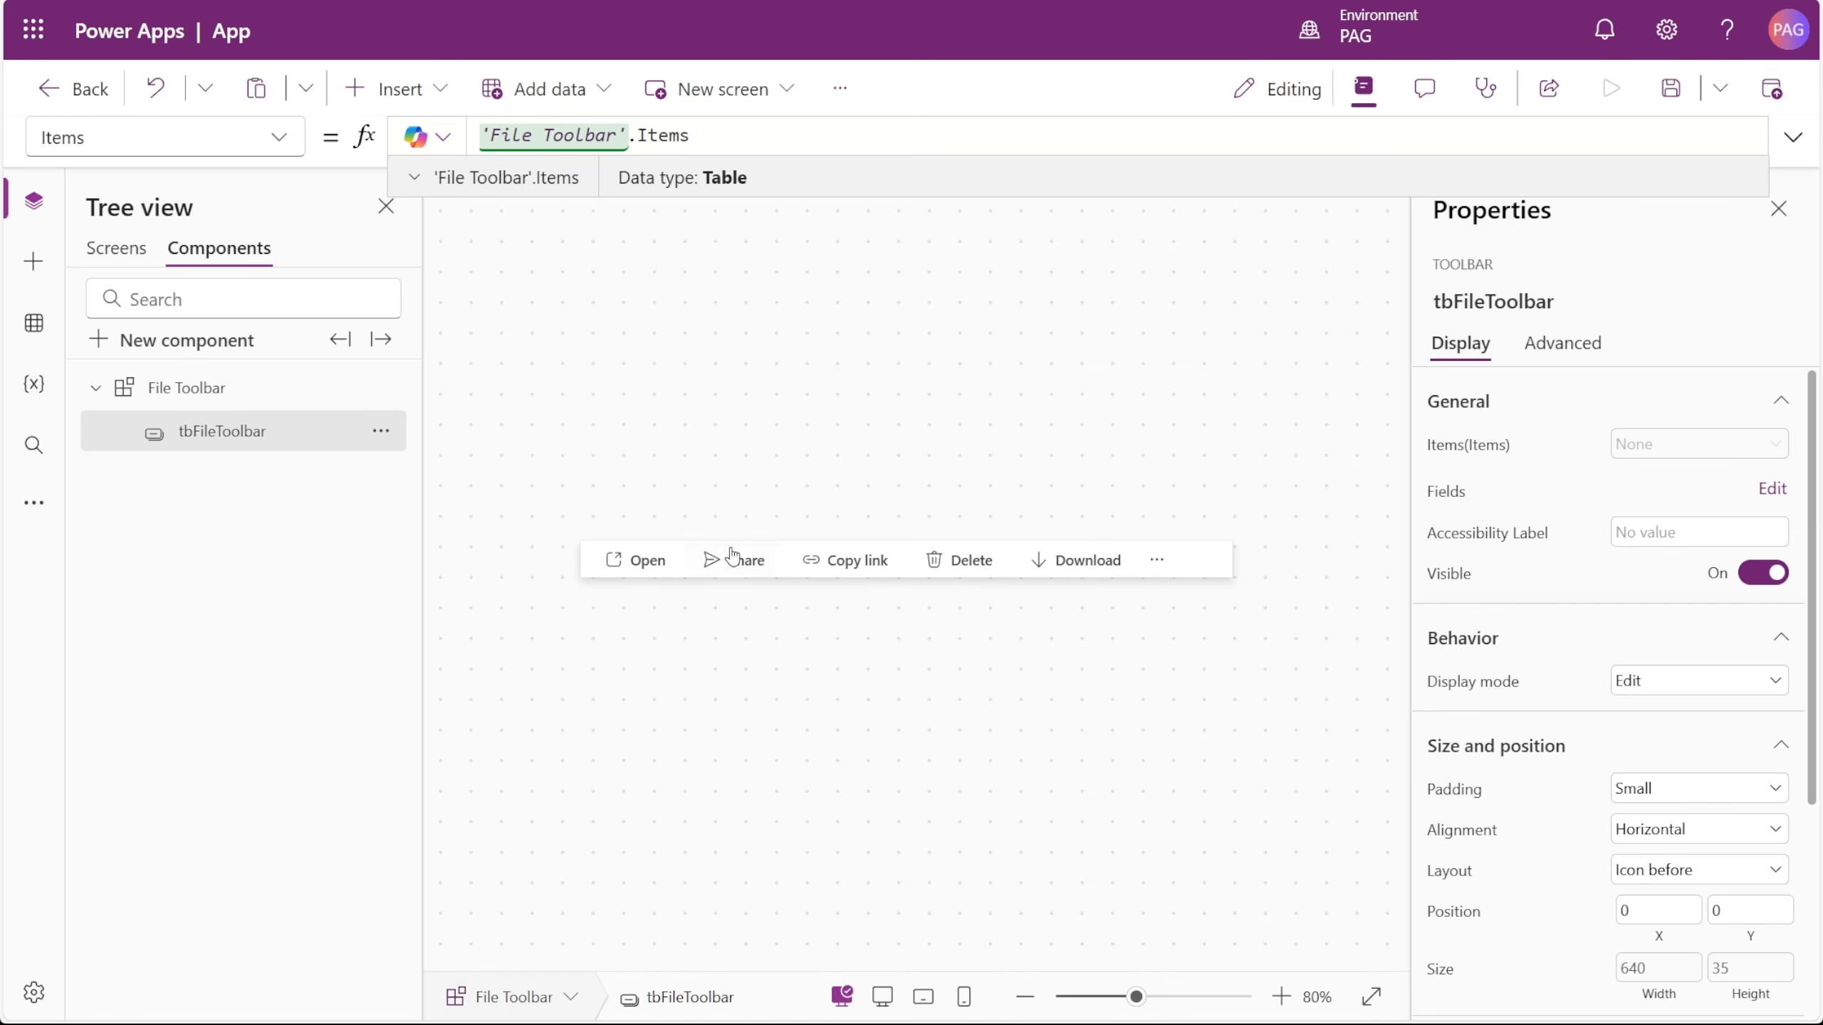
pyautogui.click(1157, 561)
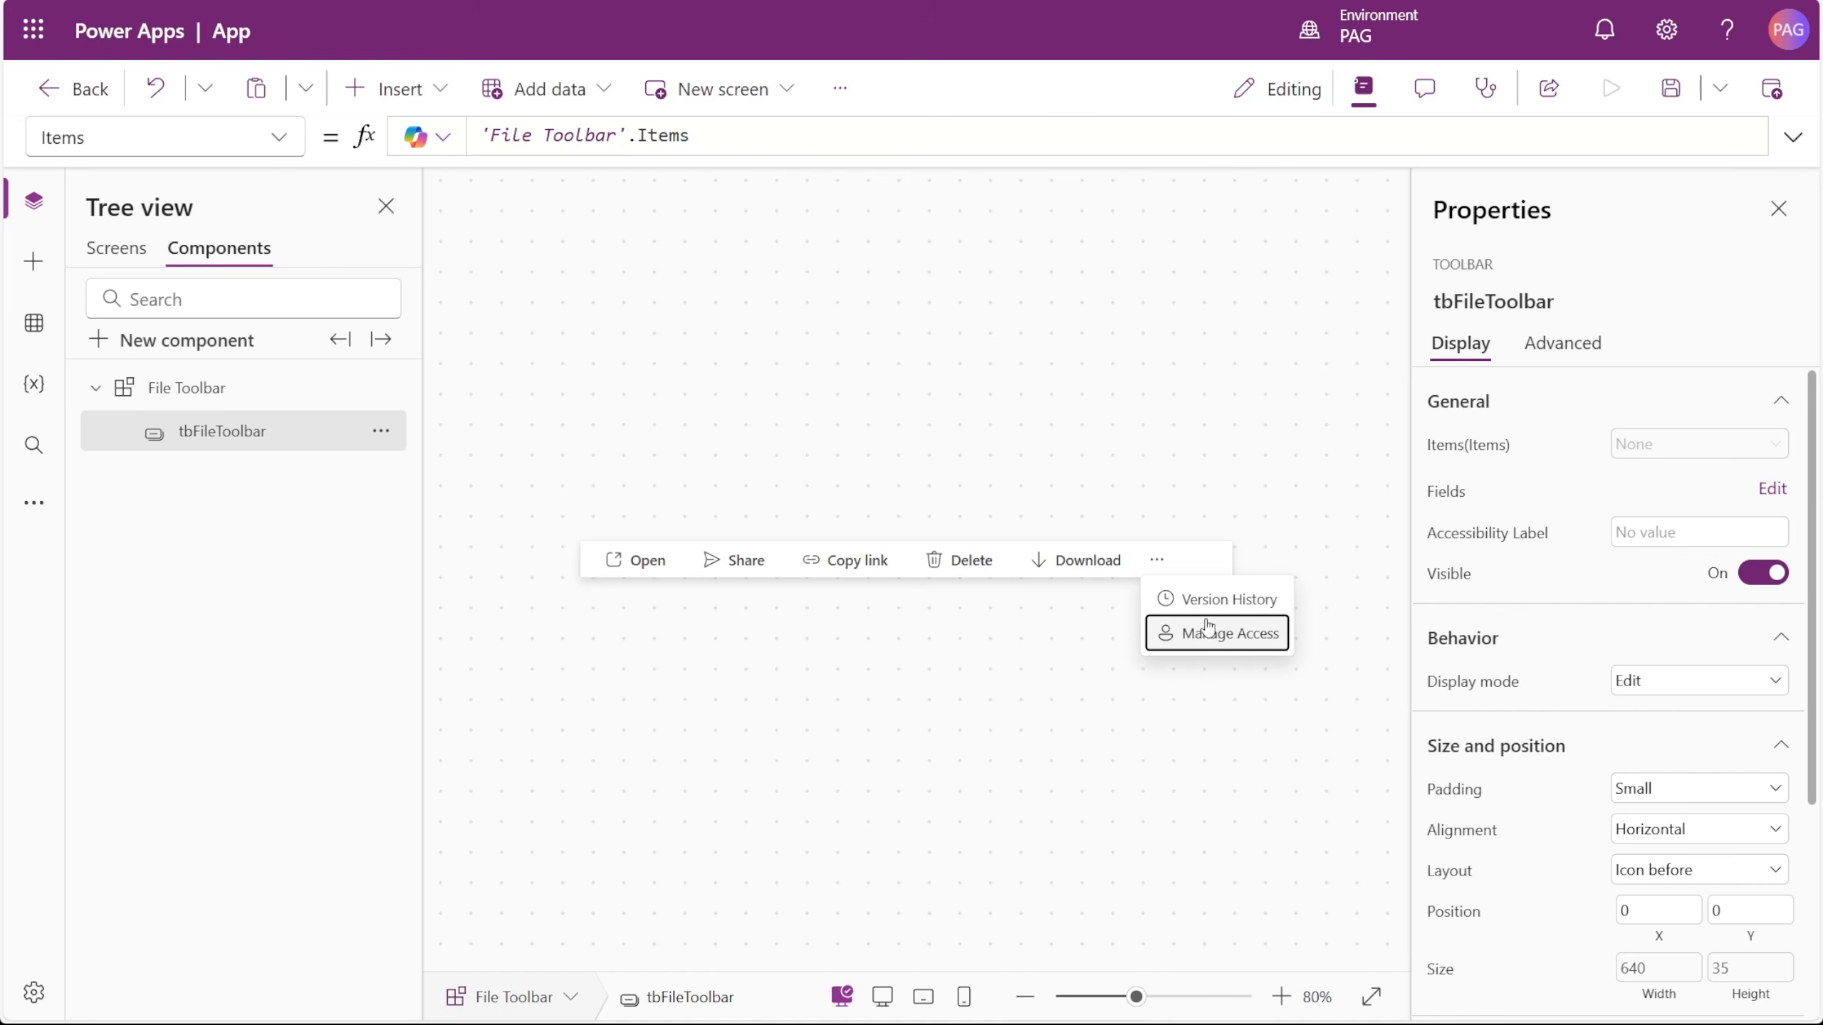
pyautogui.click(1075, 613)
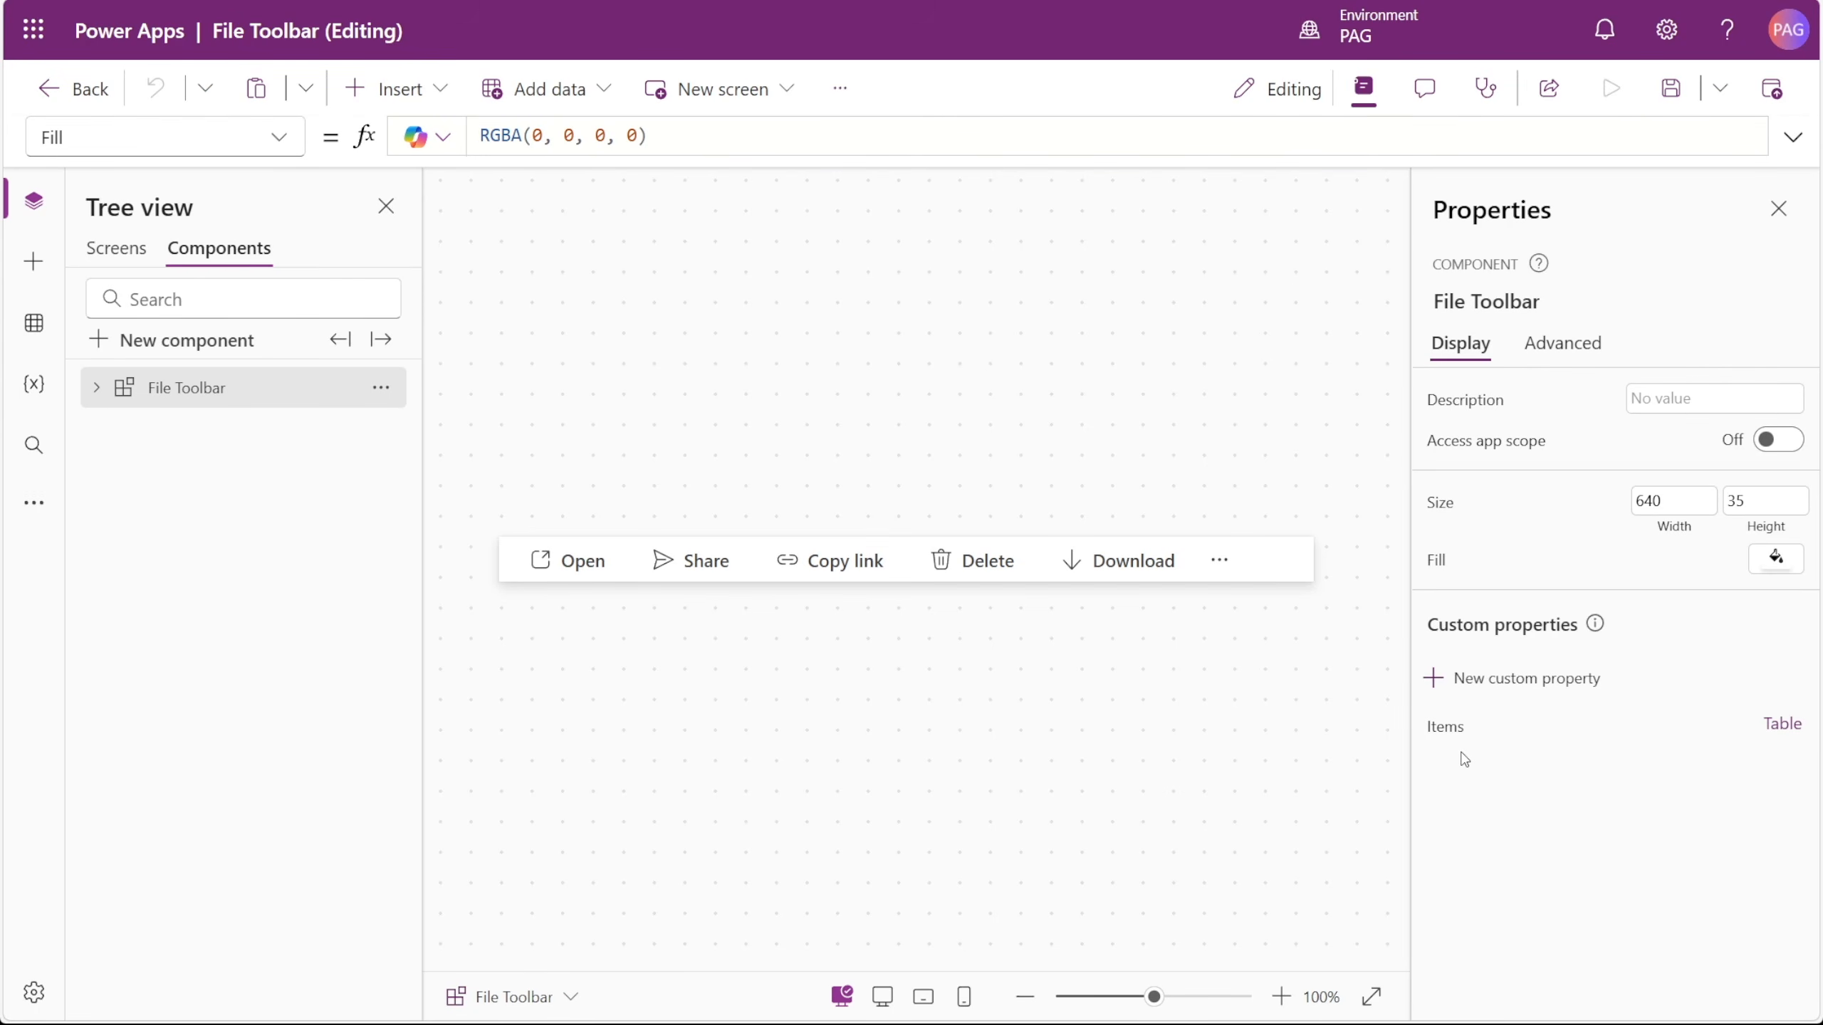
# - Create an Event custom property named OnSelect with no return data type and a required Text parameter named itemKey
pyautogui.click(1464, 683)
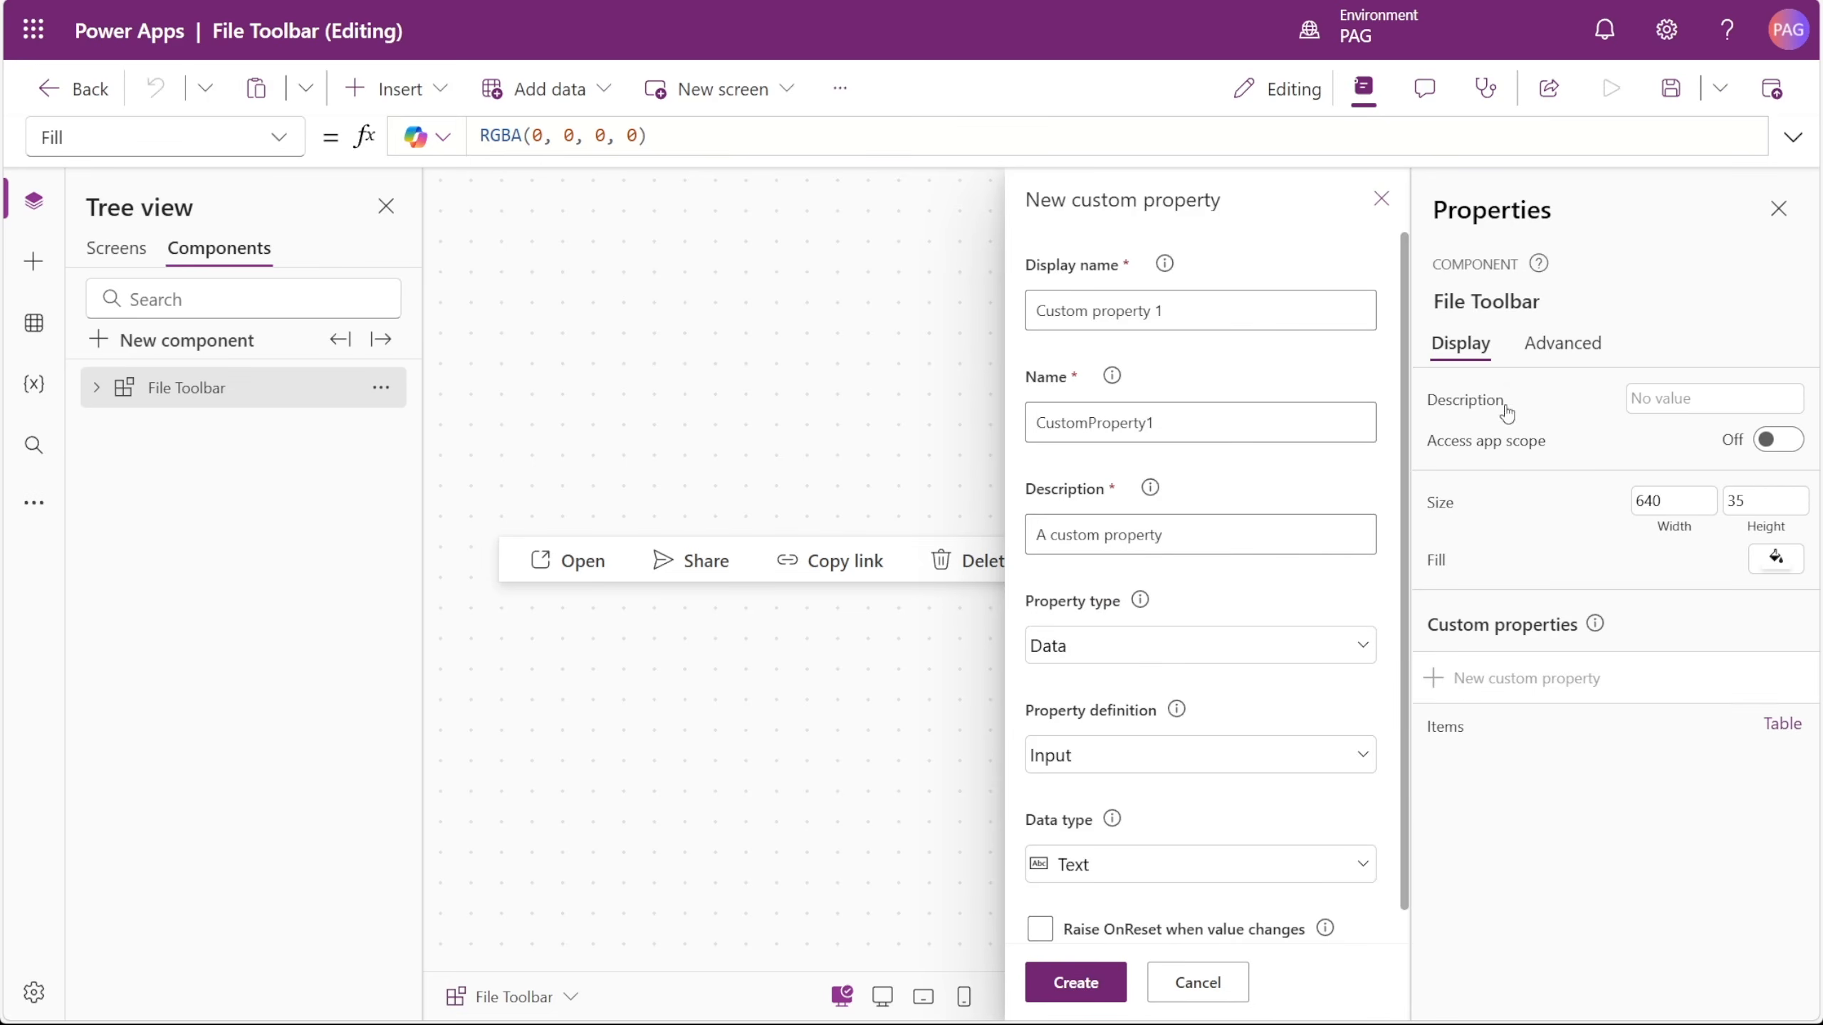
pyautogui.moveTo(1277, 312); pyautogui.dragTo(1028, 314)
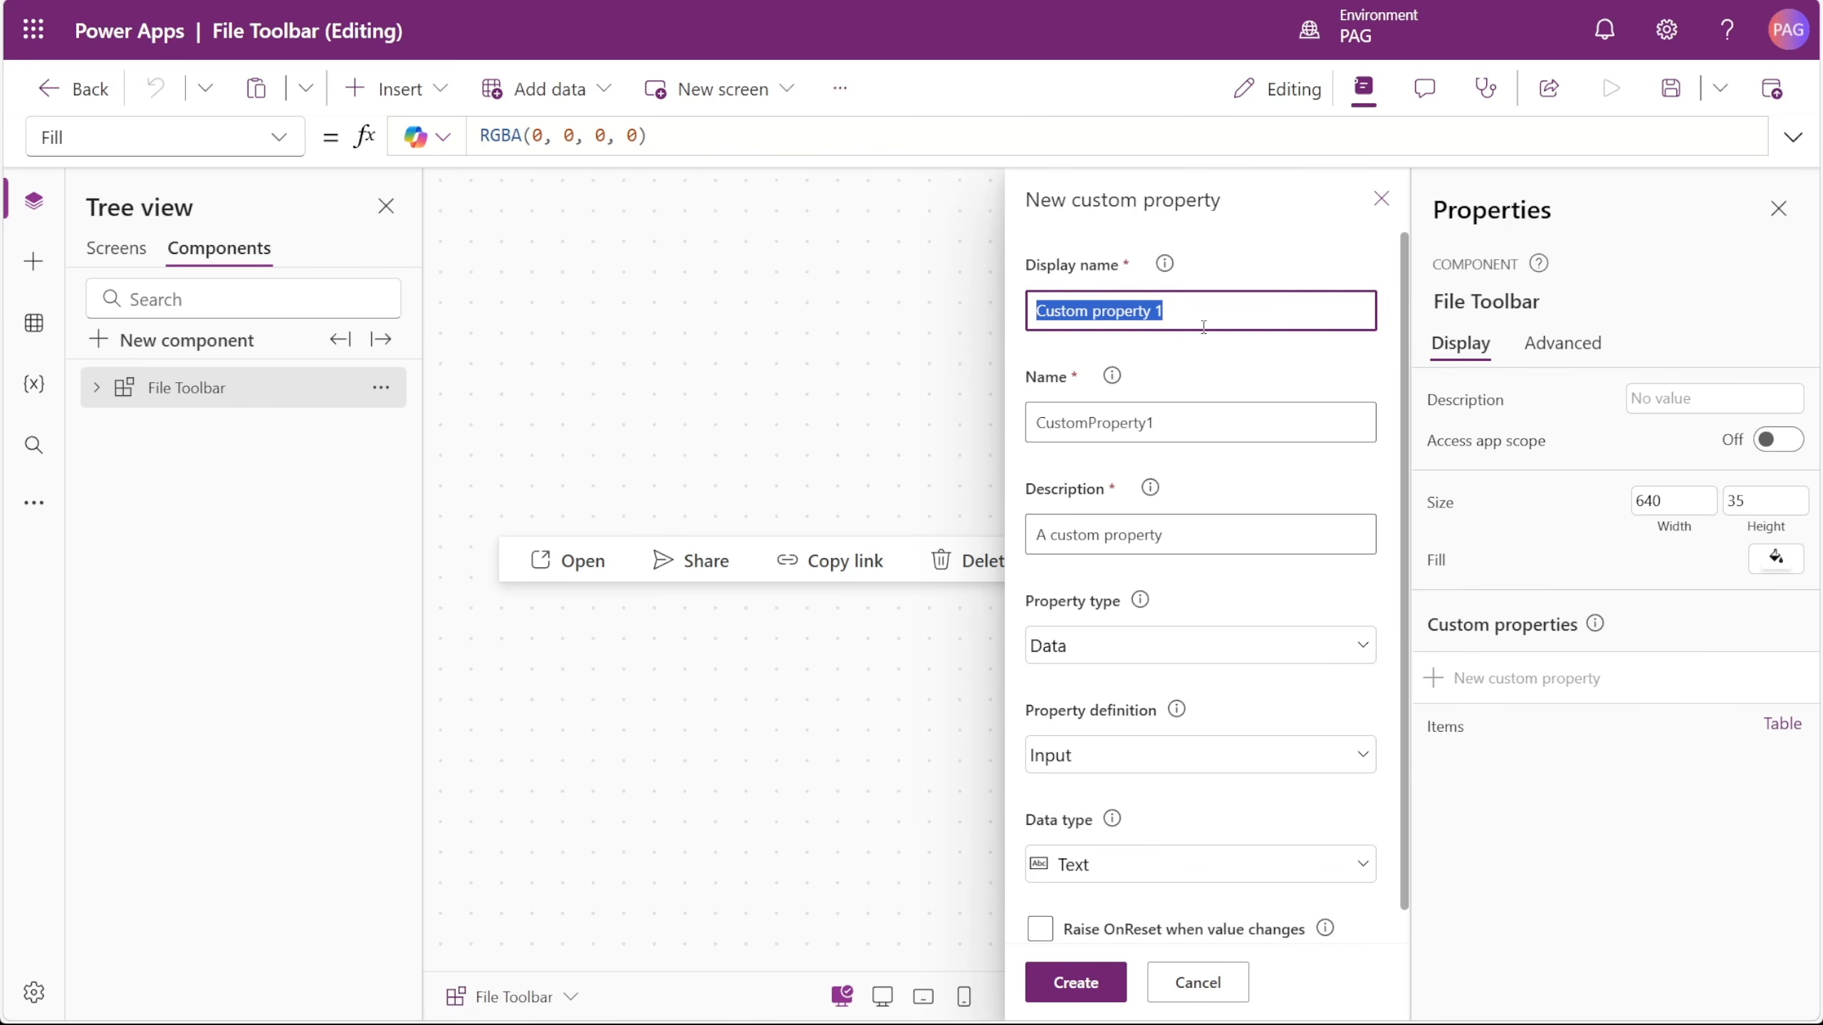
pyautogui.write('OnSelect')
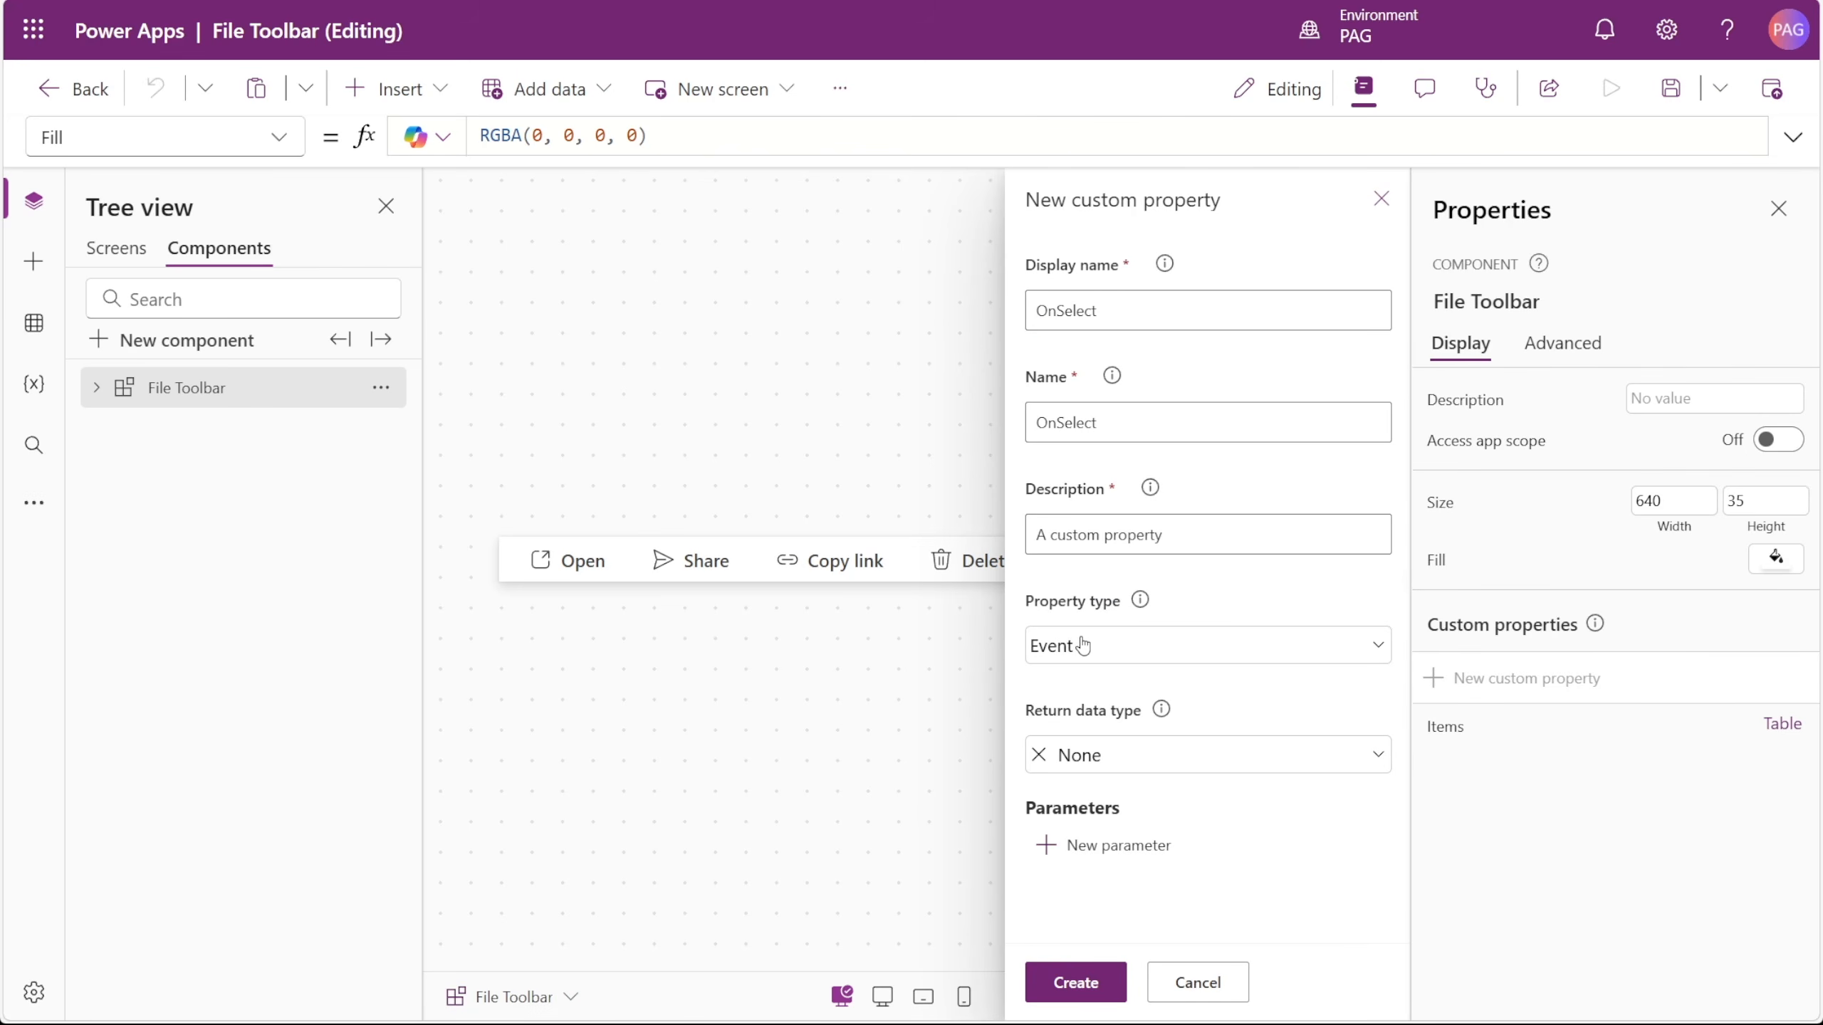
pyautogui.click(1107, 849)
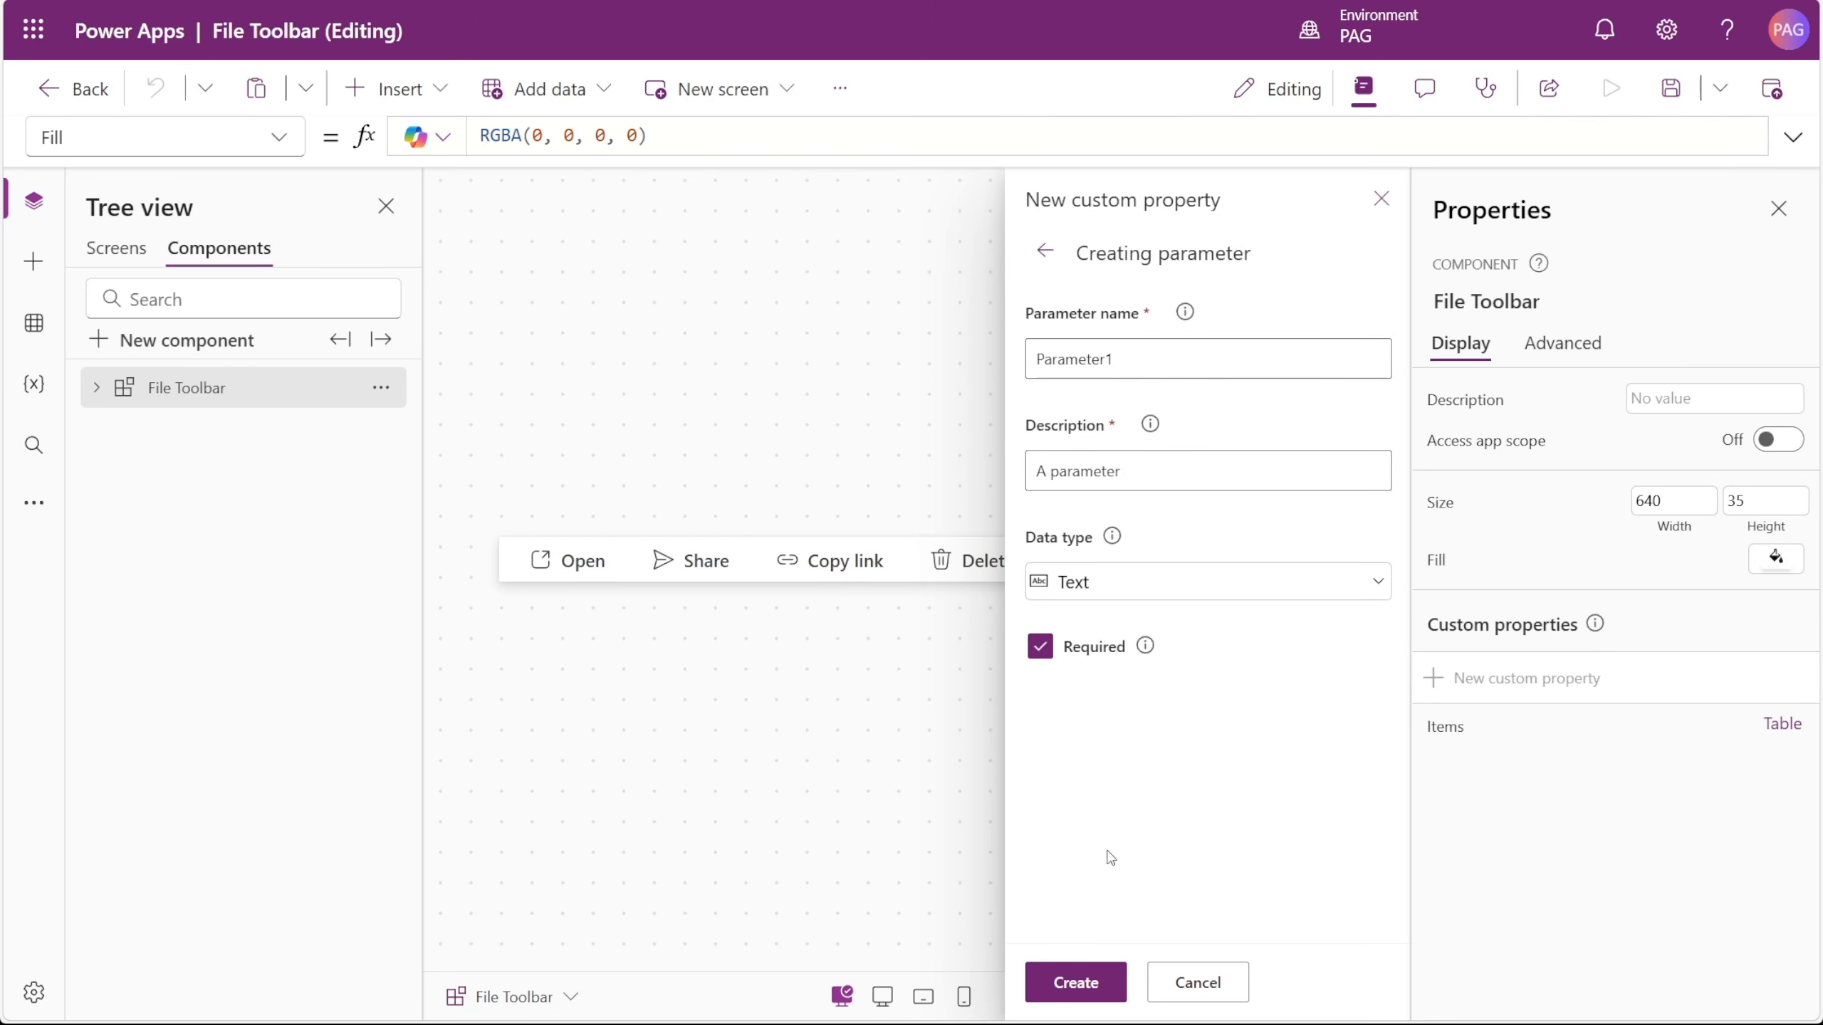
pyautogui.moveTo(1146, 368); pyautogui.dragTo(946, 367)
pyautogui.write('itemKey')
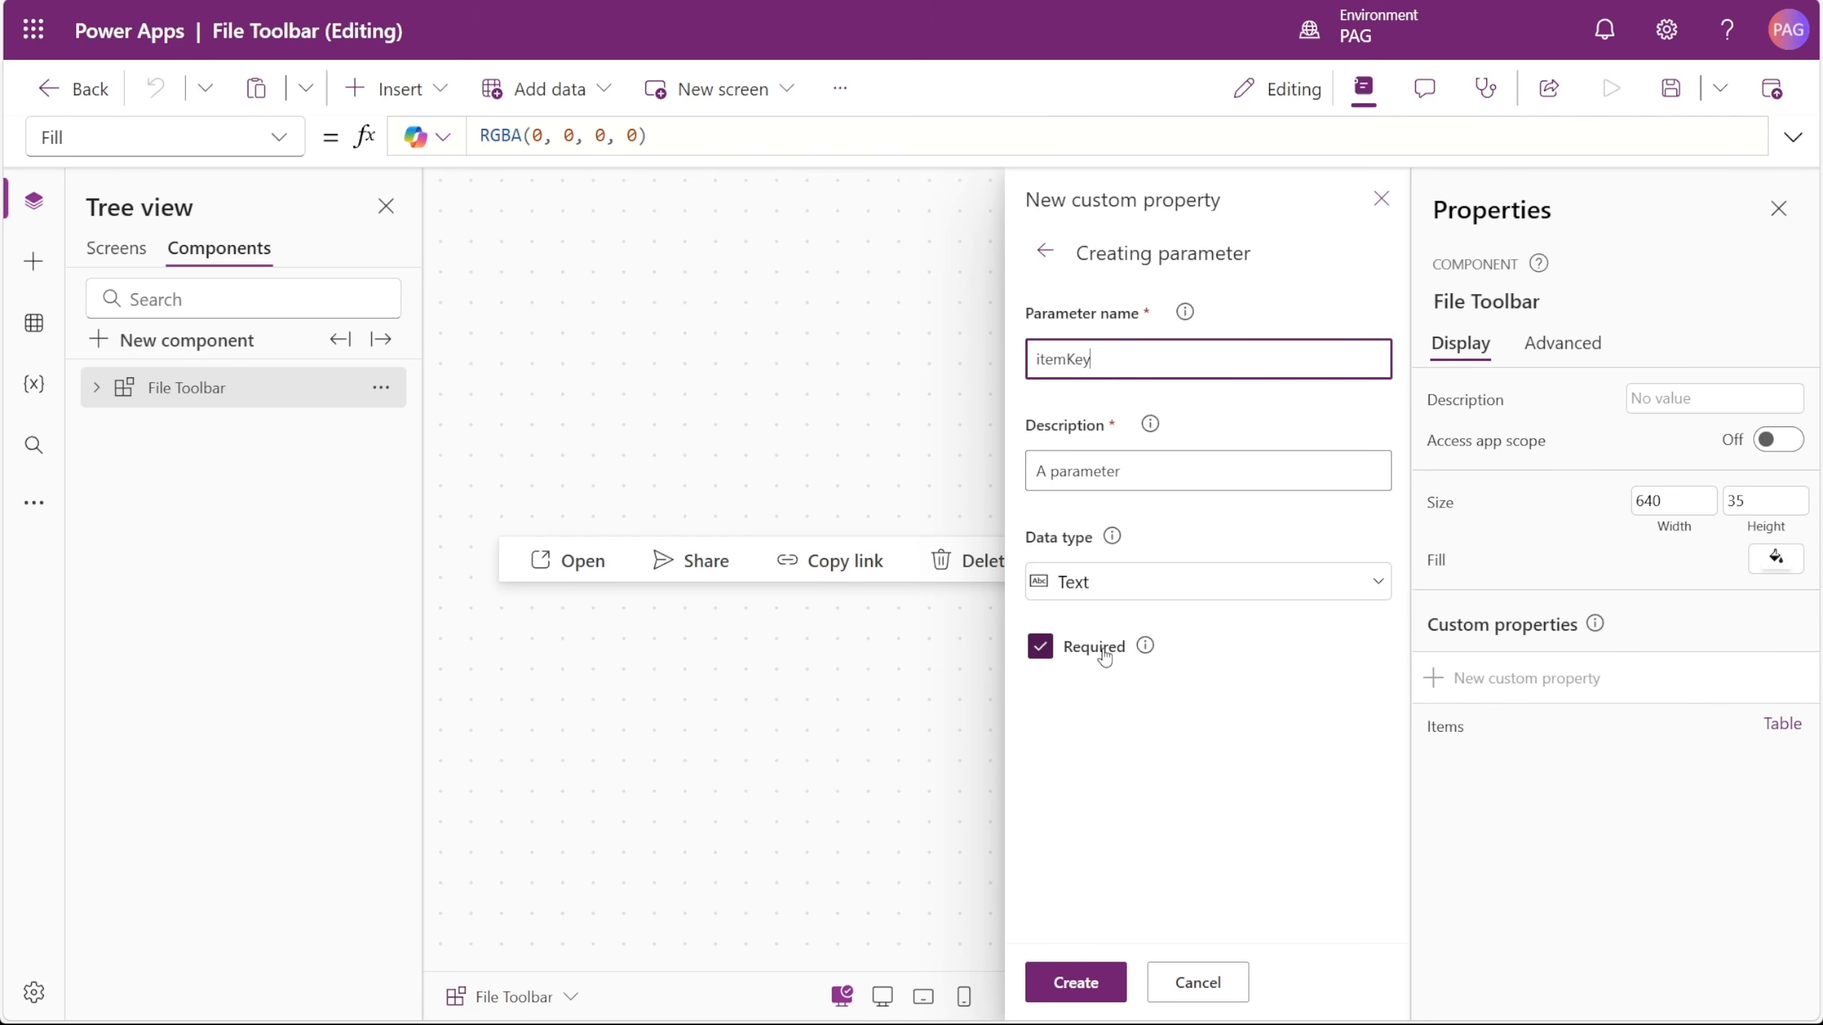
pyautogui.click(1063, 986)
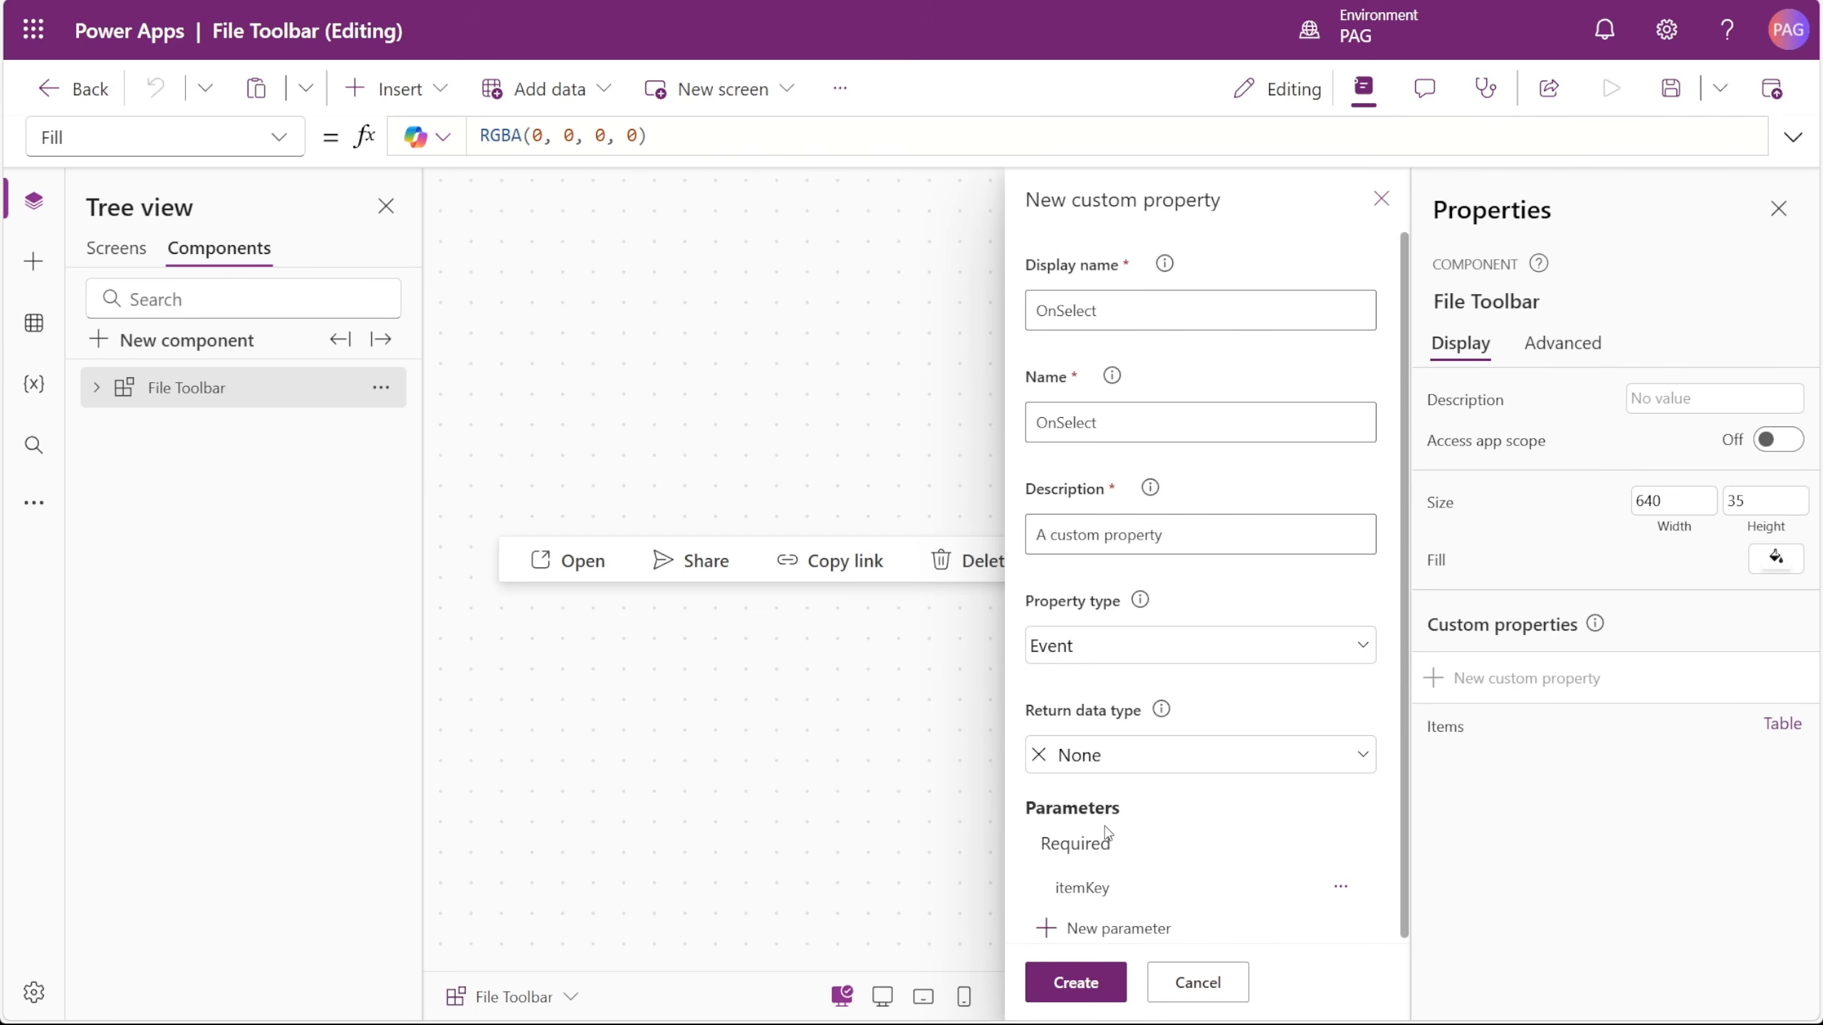
pyautogui.click(1088, 984)
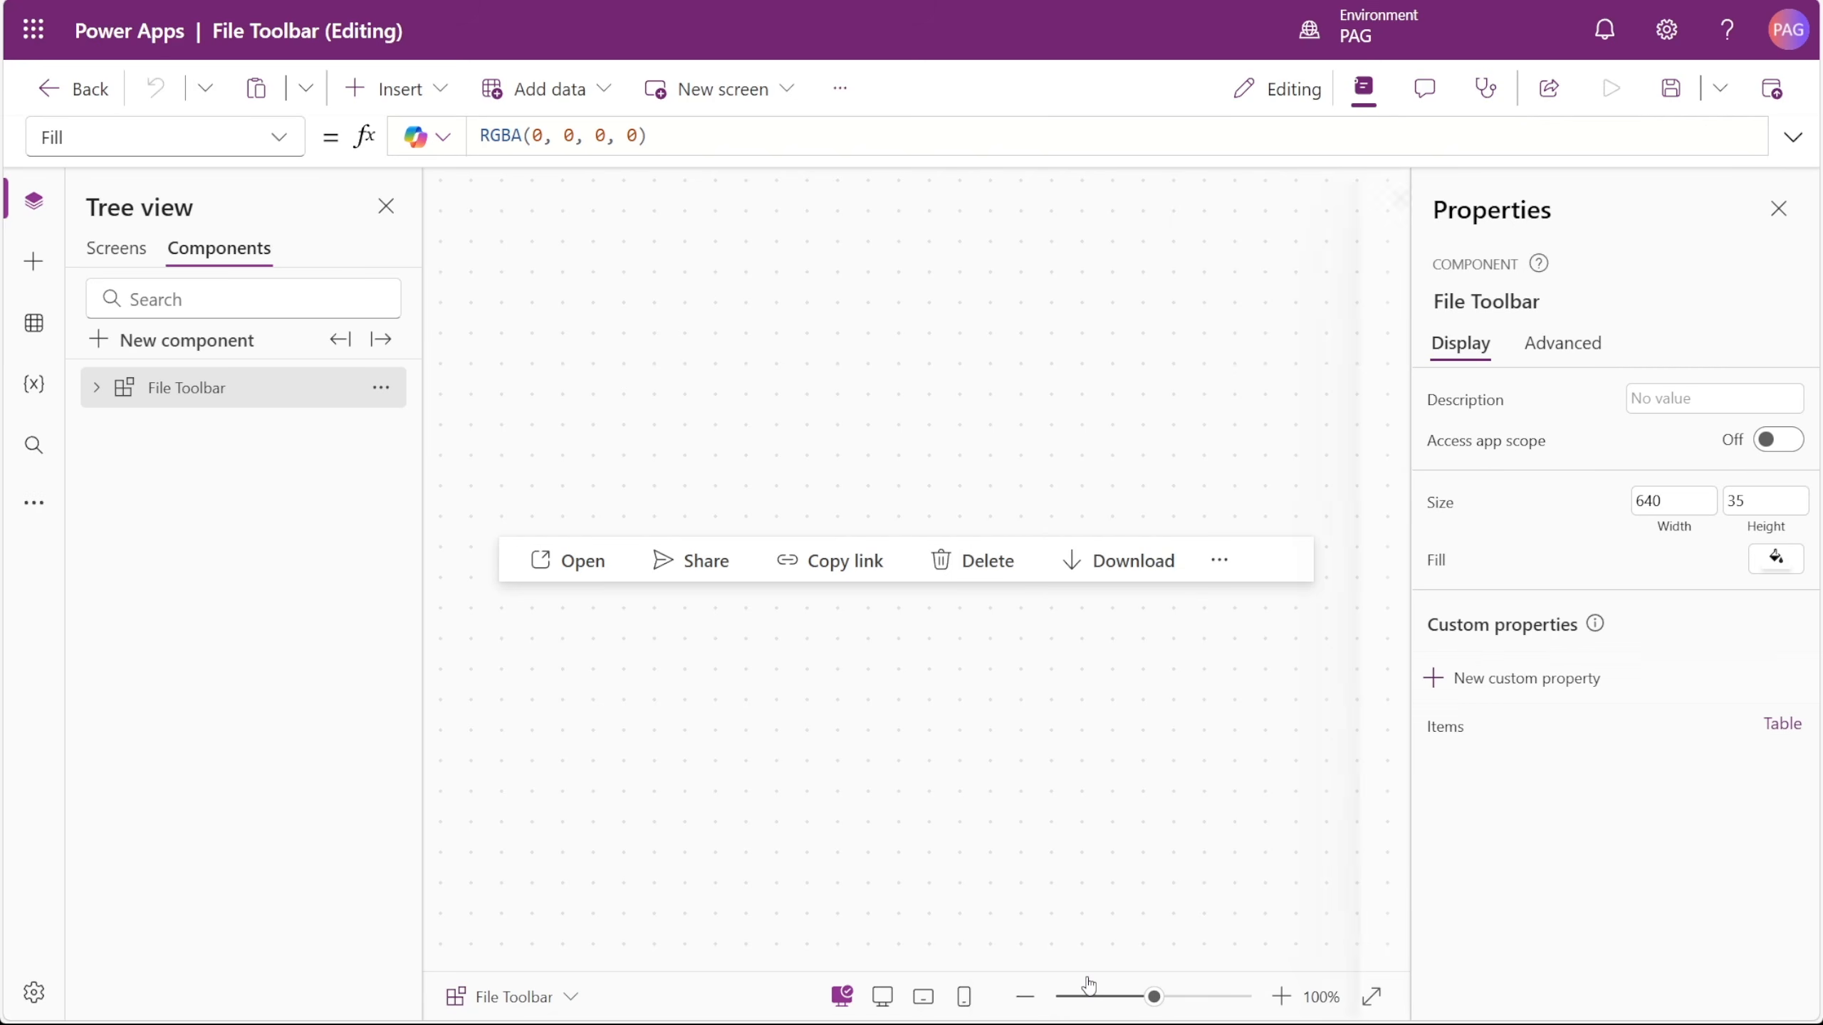
# - Replace the OnSelect formula of tbFileToolbar with 'File Toolbar'.OnSelect(Self.Selected.ItemKey)
pyautogui.click(906, 569)
pyautogui.click(1562, 343)
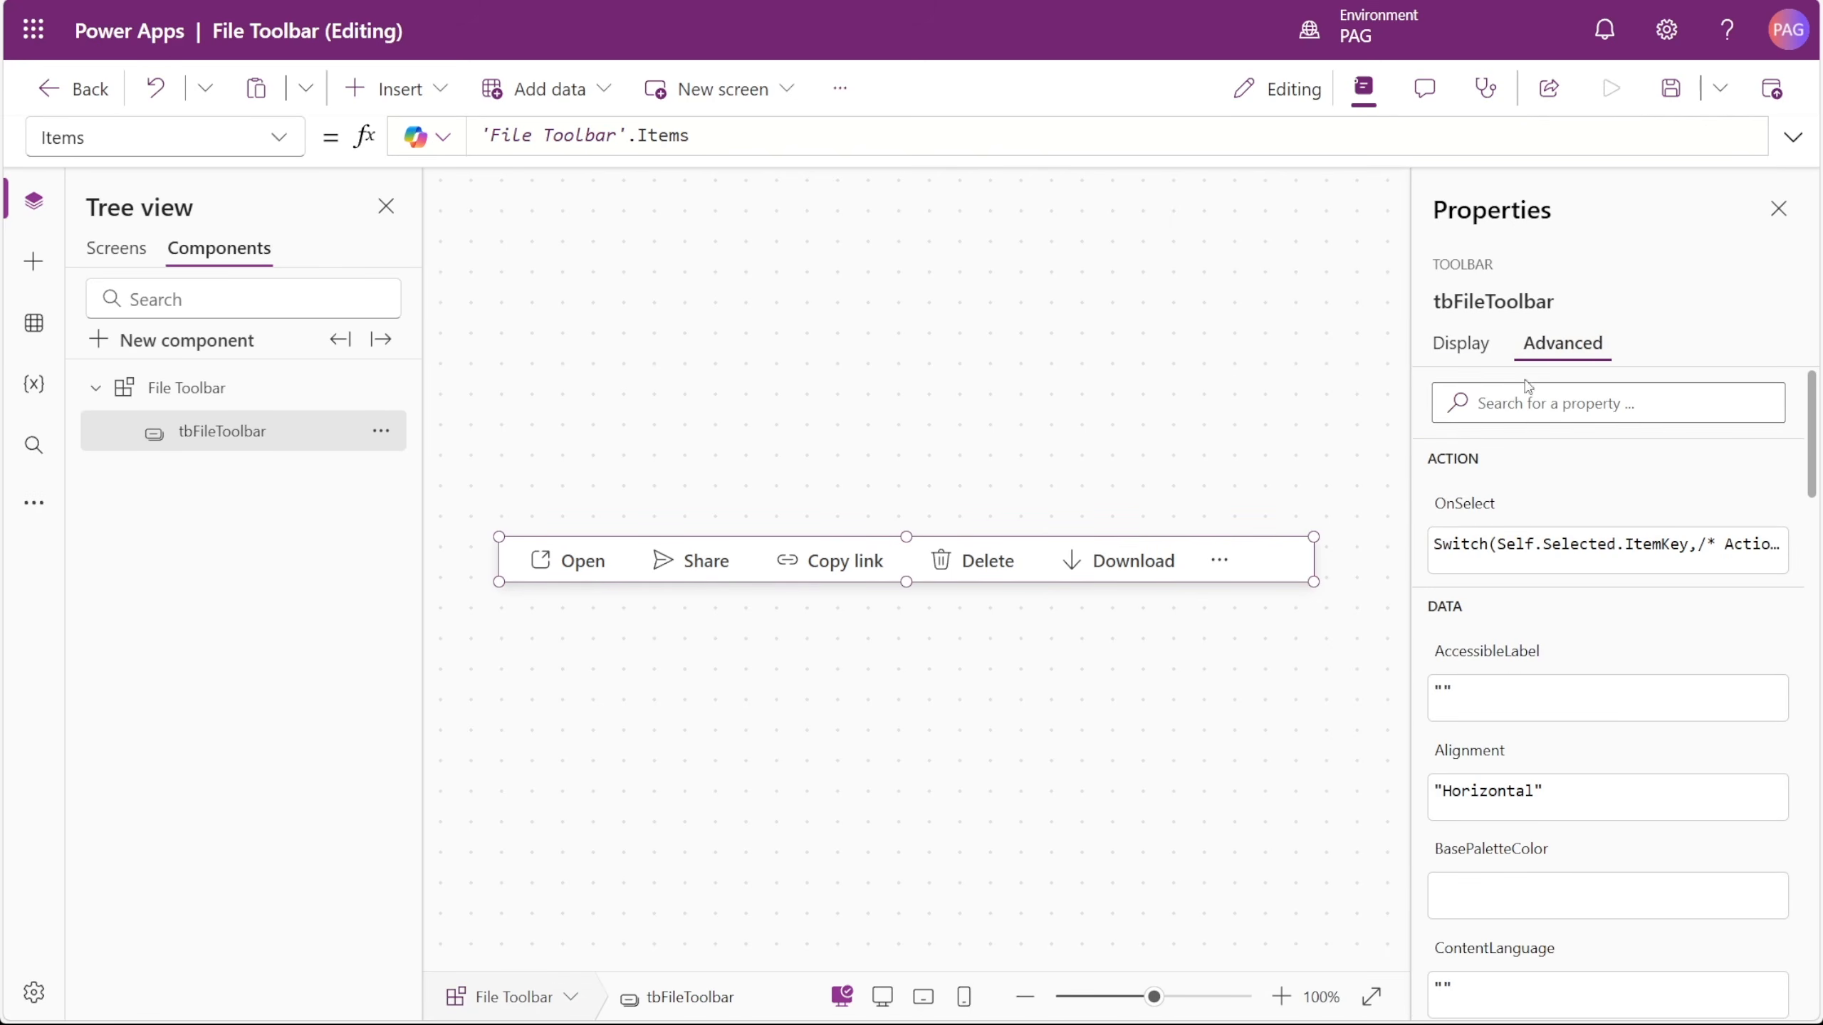
pyautogui.click(1466, 506)
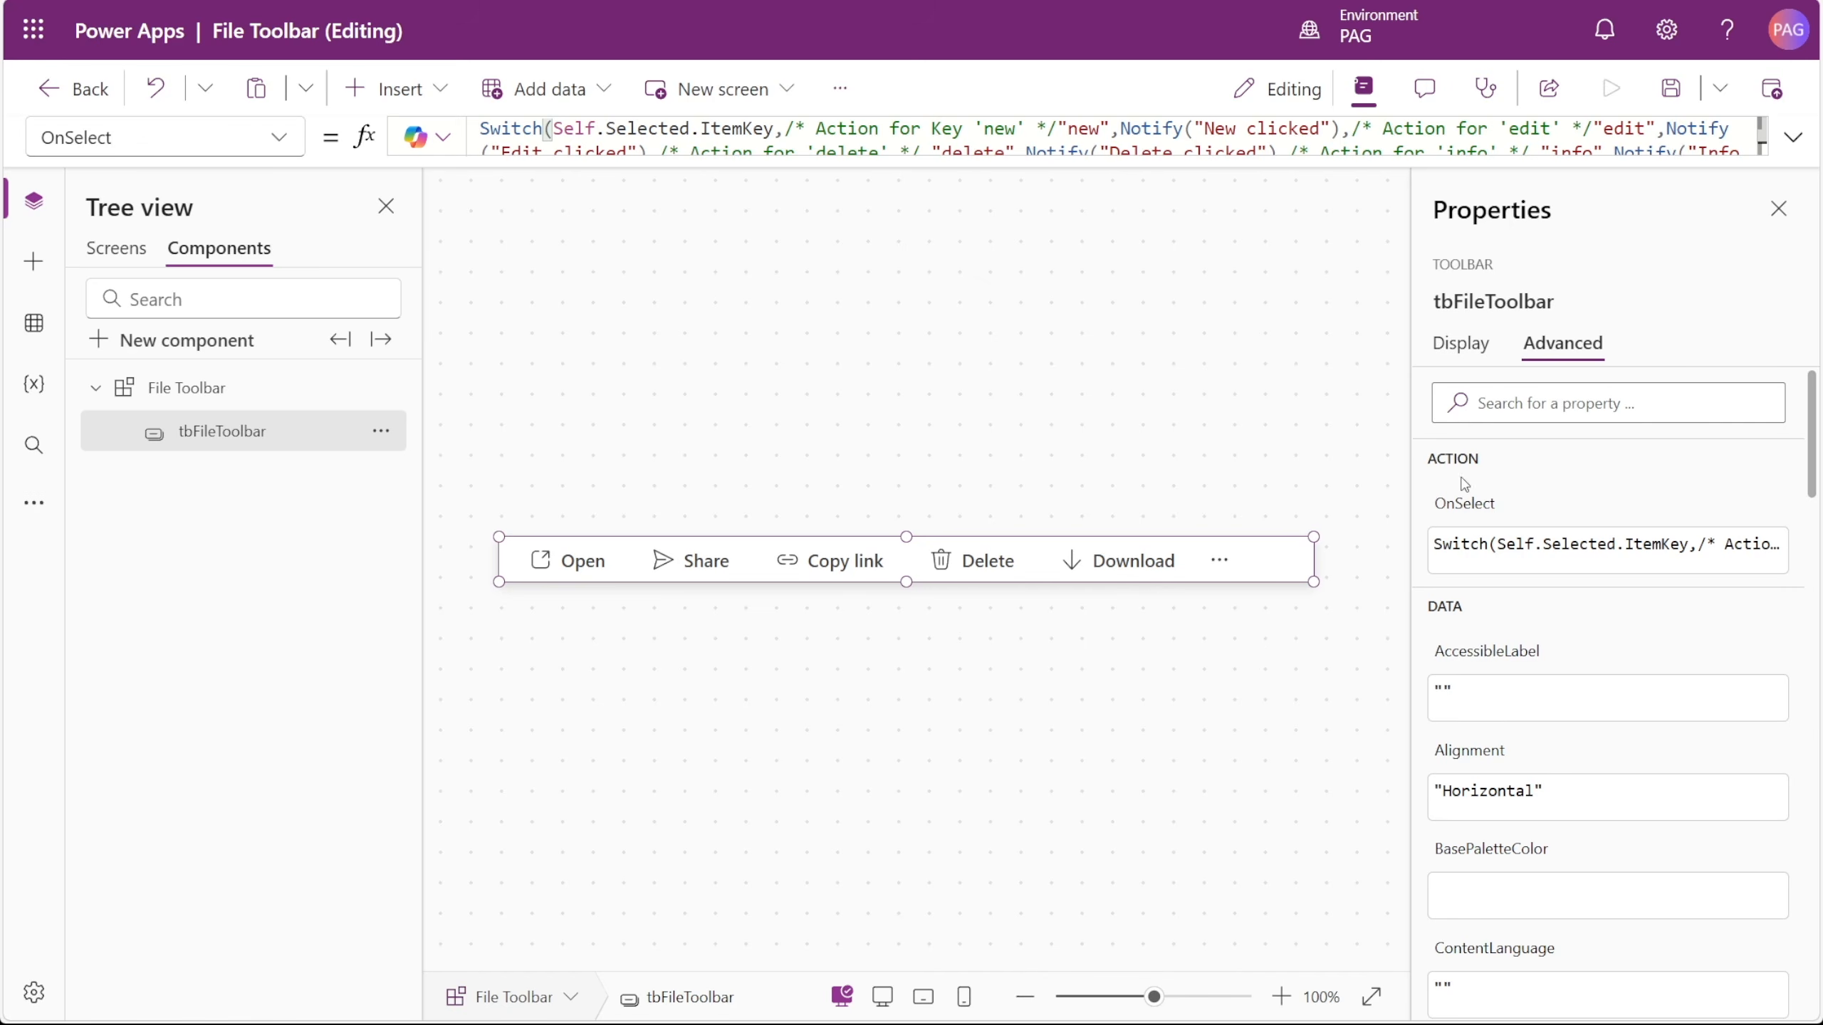
pyautogui.click(1792, 136)
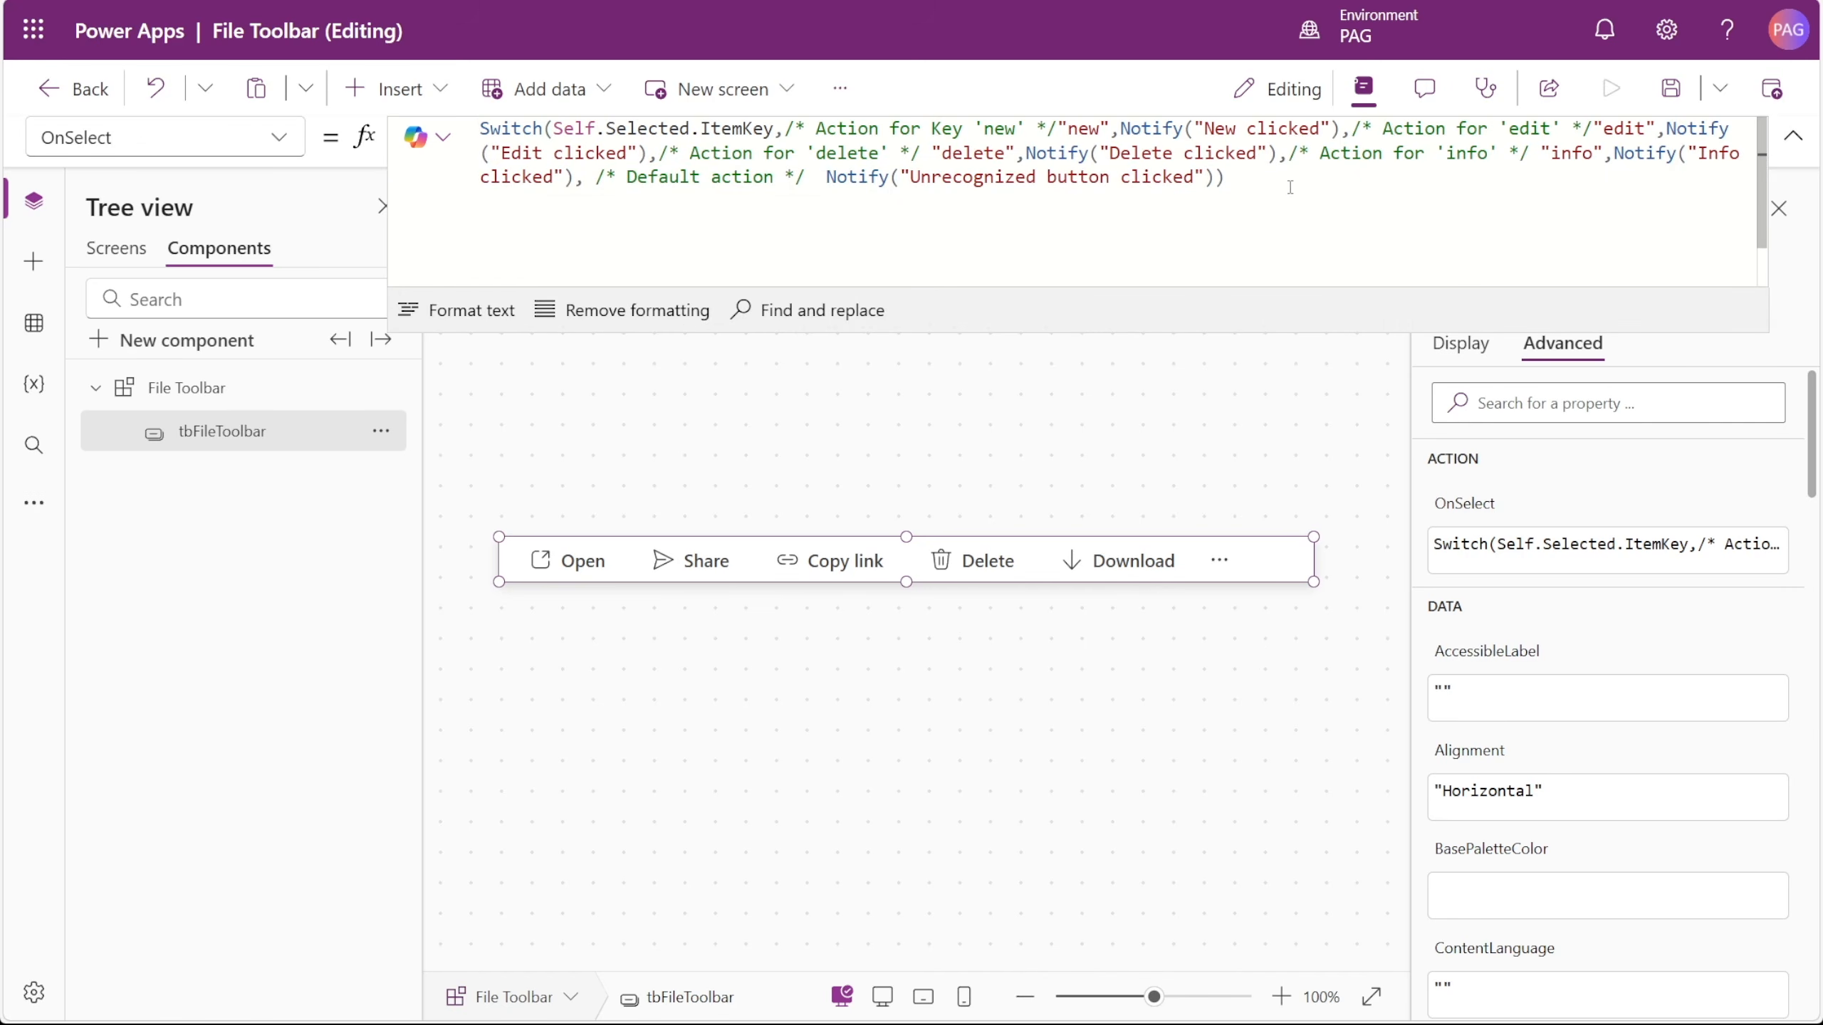
pyautogui.moveTo(1289, 187); pyautogui.dragTo(480, 130)
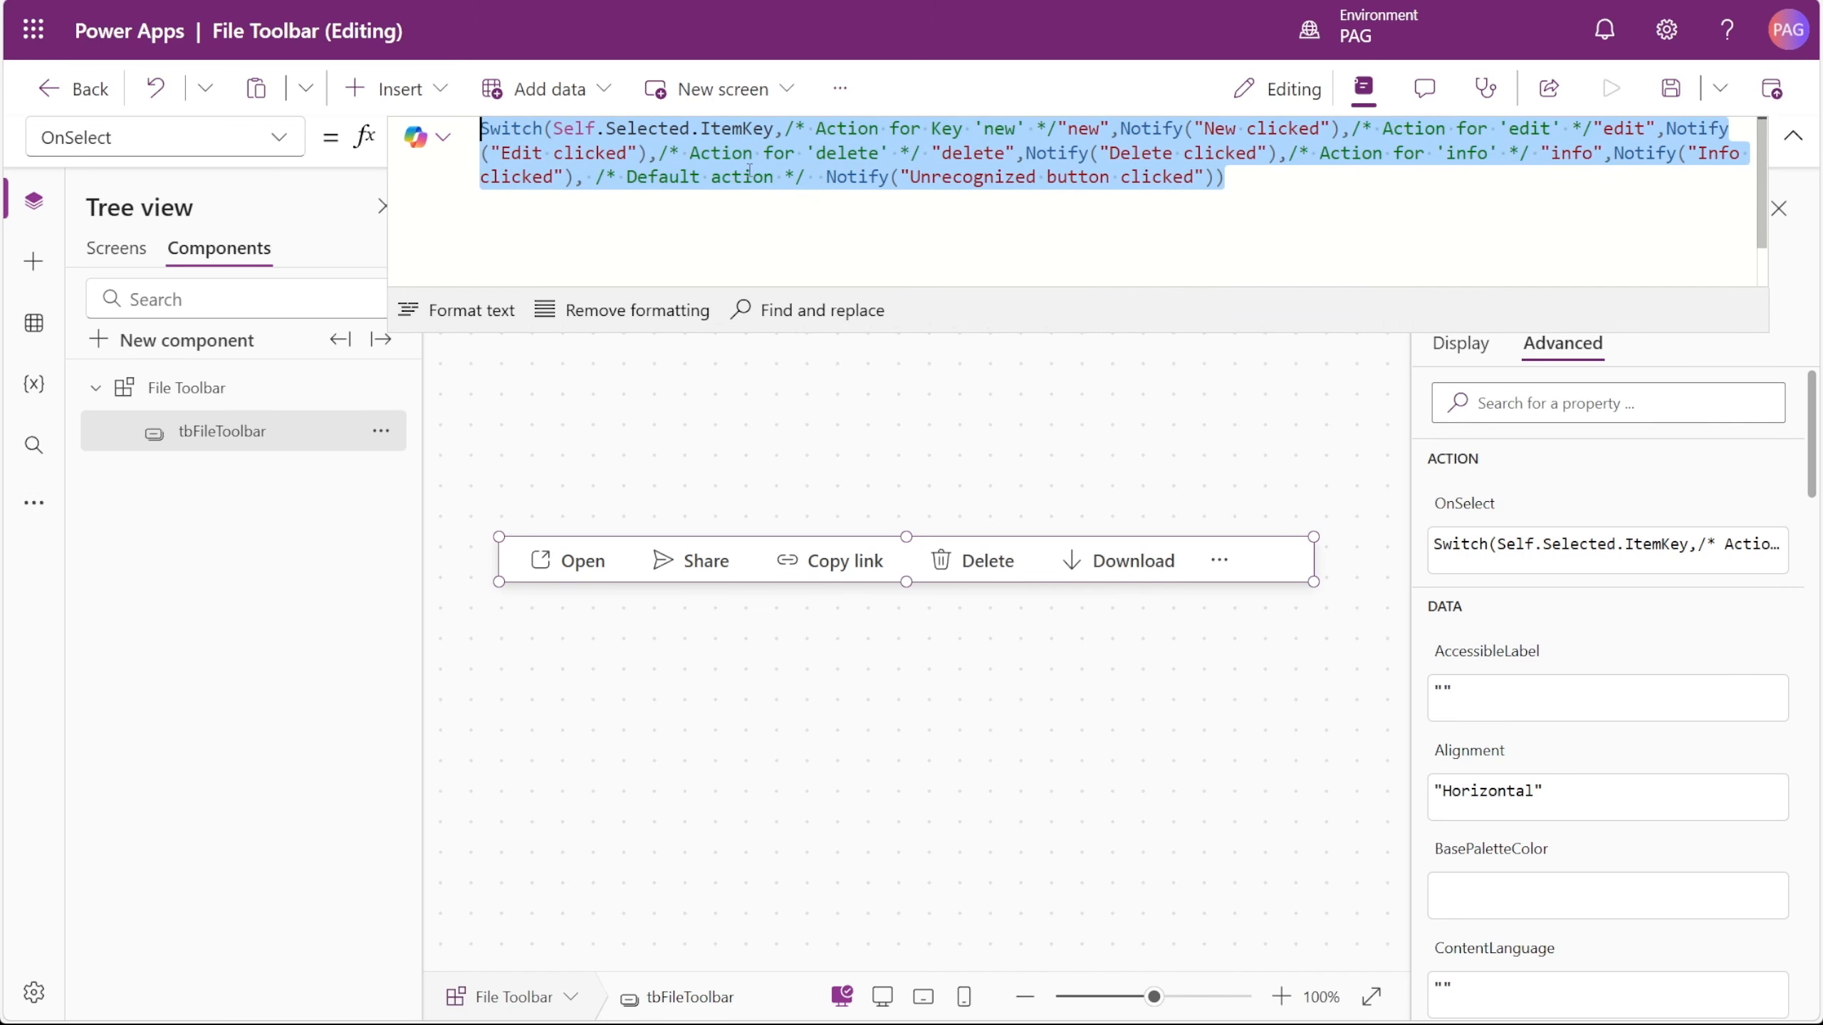
pyautogui.write('File')
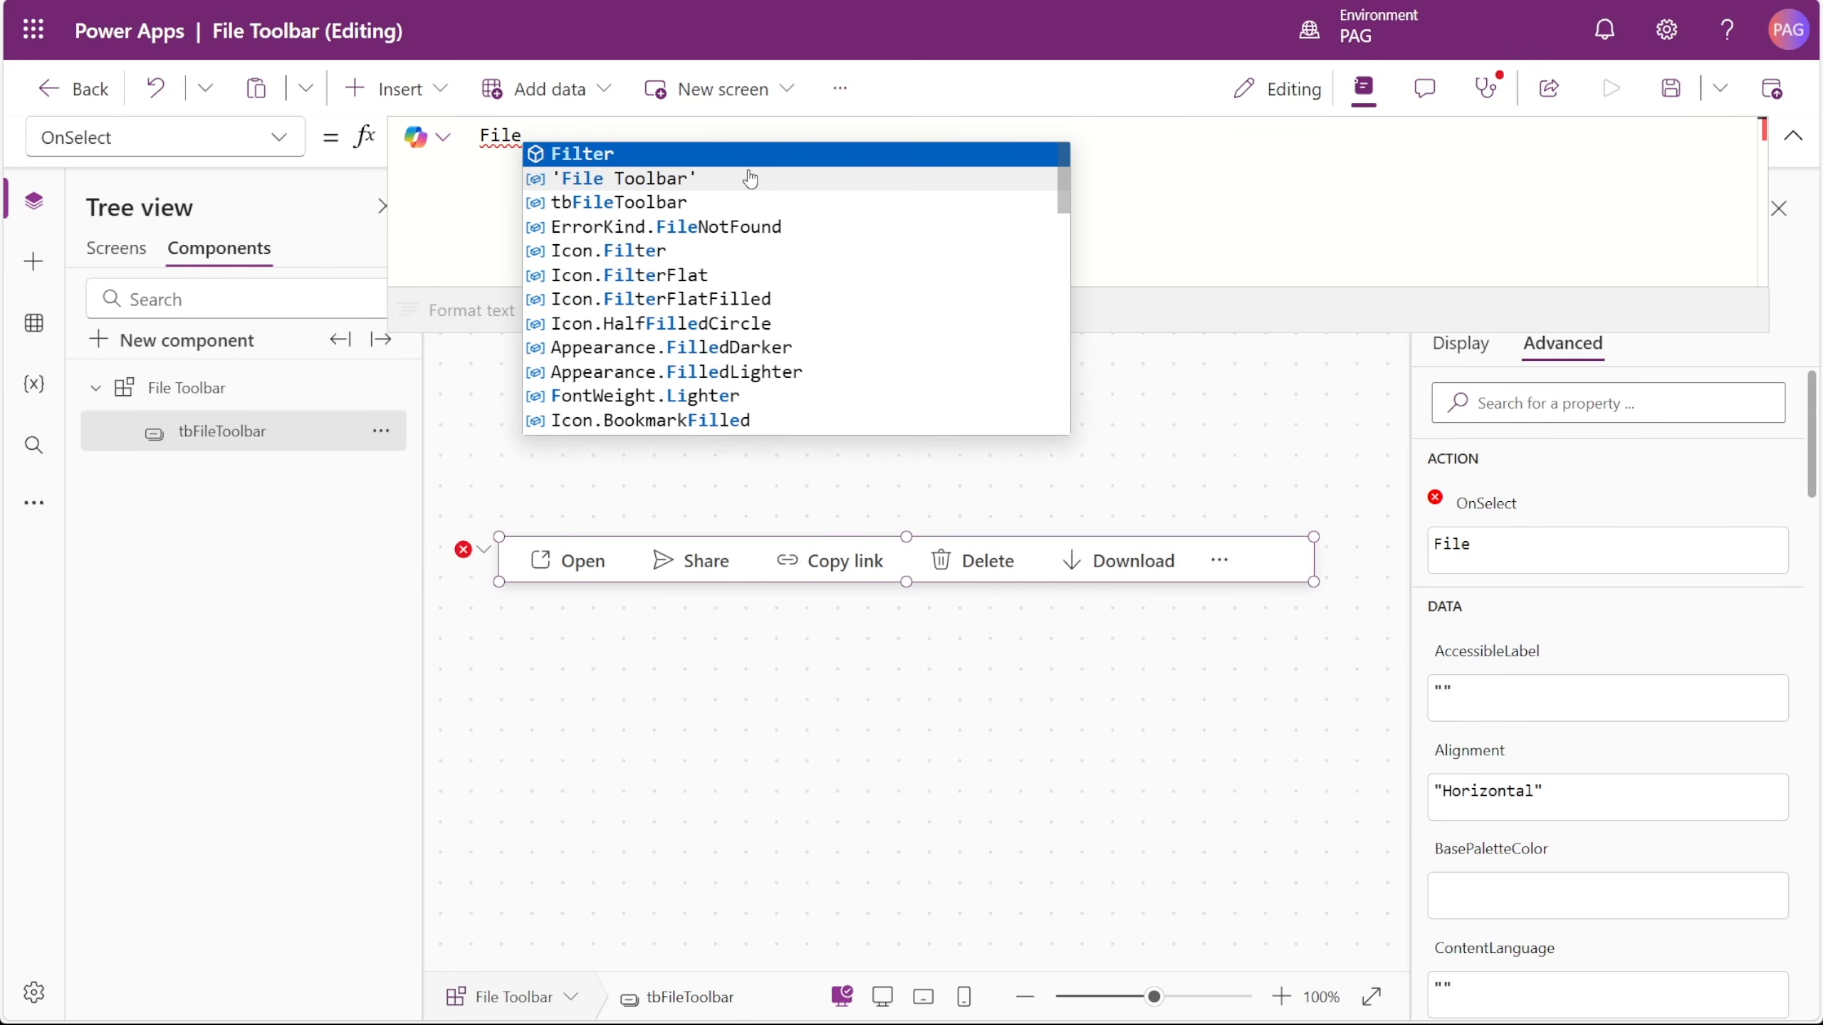
pyautogui.click(750, 179)
pyautogui.write('.OnSelect')
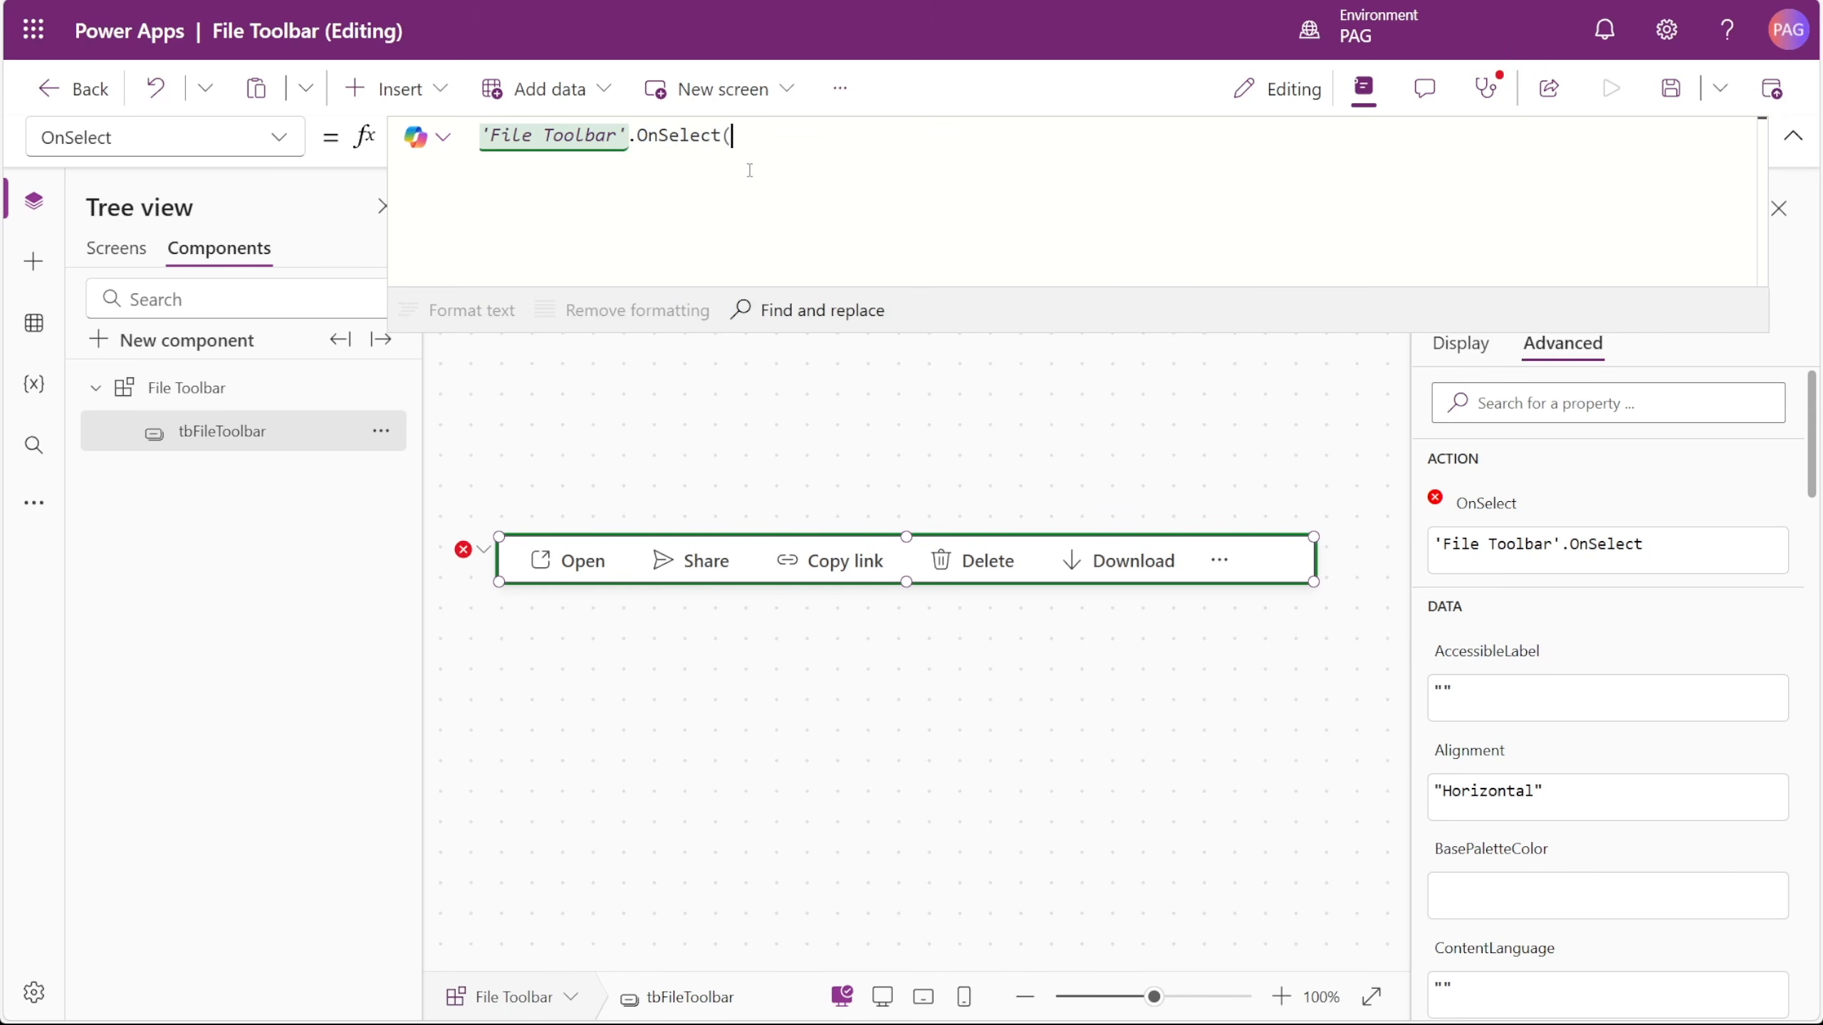
pyautogui.write('(Self.')
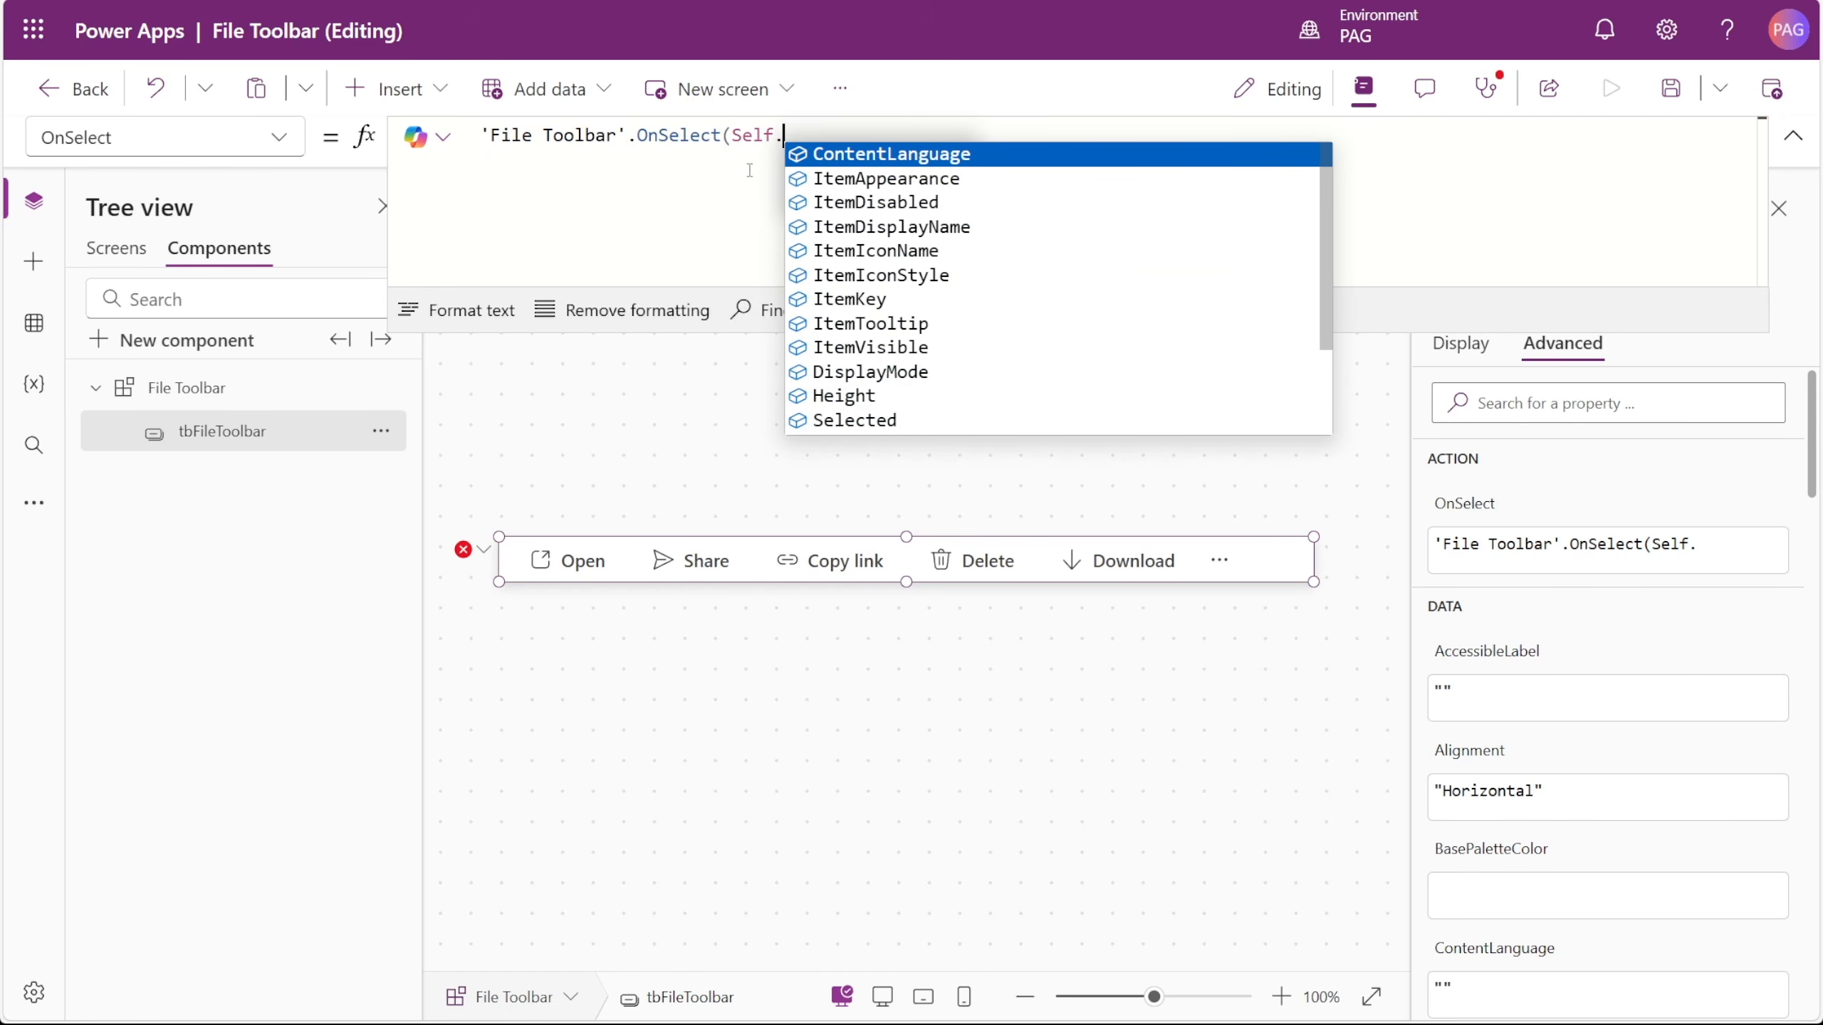
pyautogui.write('Selected.ItemKey)')
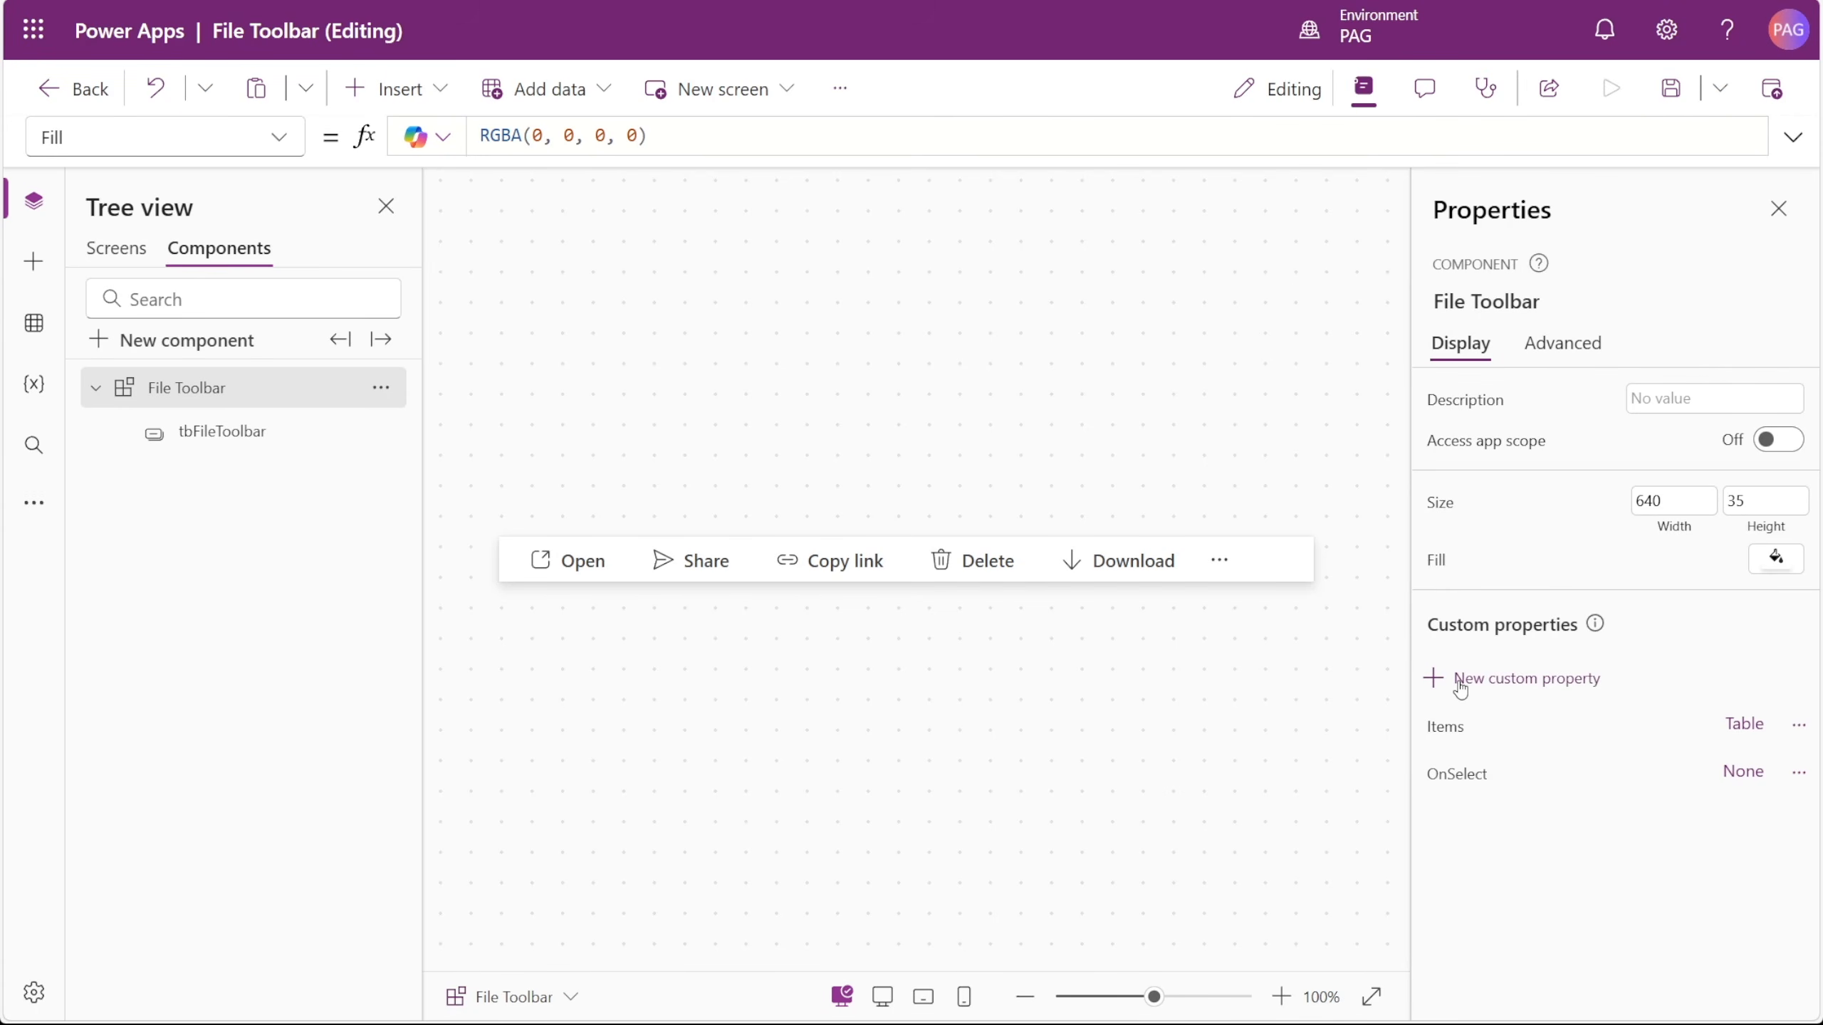
# - Create a Text input custom property named Site URL on File Toolbar with the description "URL of the SharePoint site"
pyautogui.click(1494, 689)
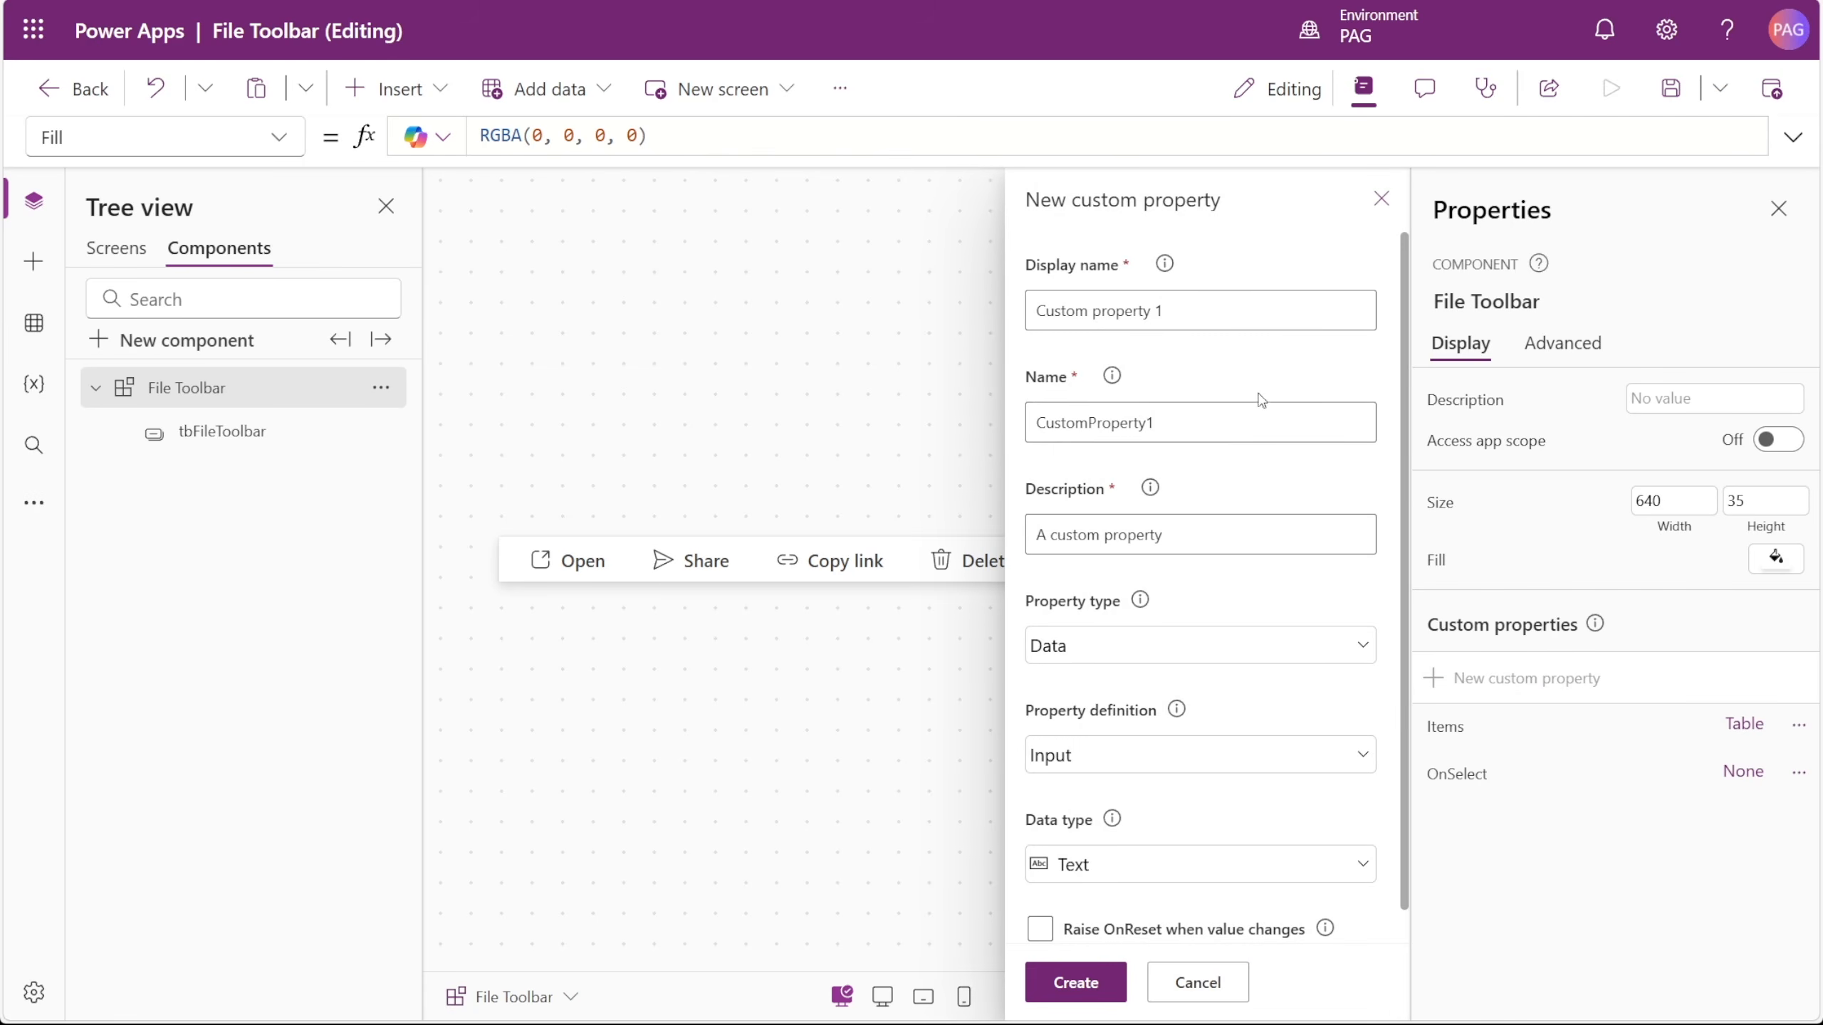
pyautogui.moveTo(1164, 309); pyautogui.dragTo(1063, 309)
pyautogui.write('Site URL')
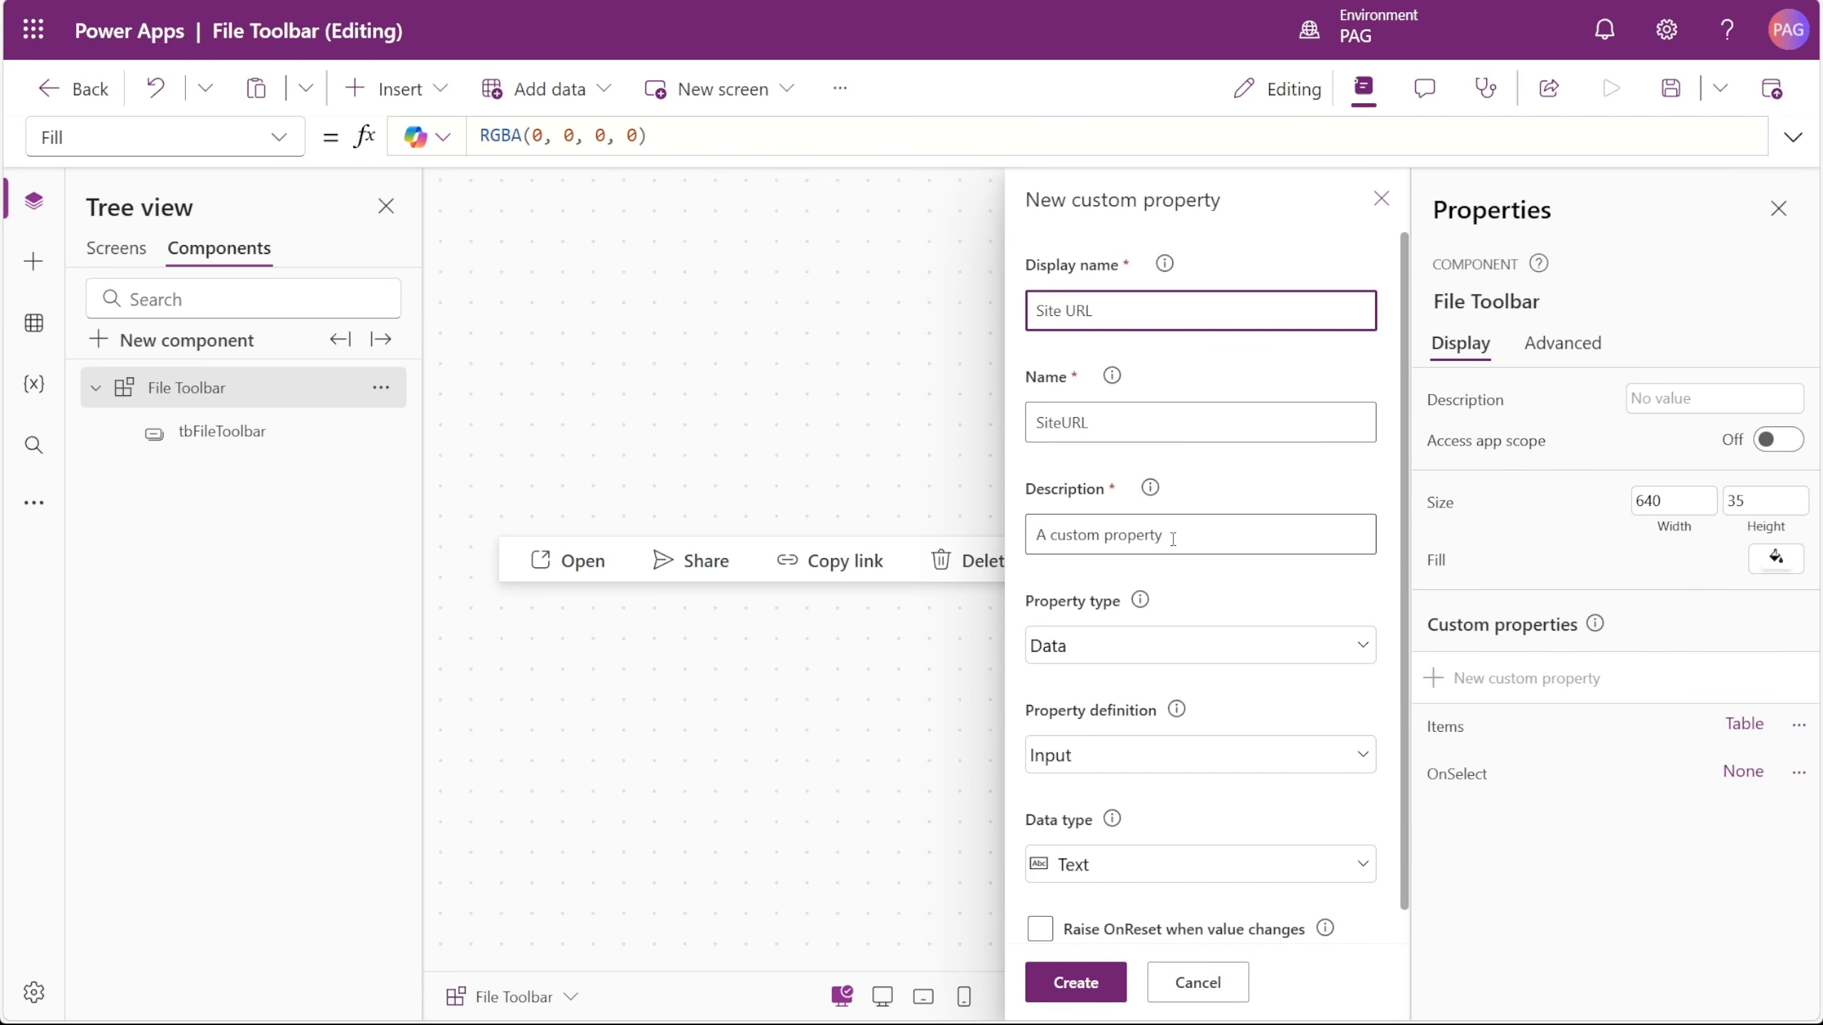
pyautogui.moveTo(1168, 535); pyautogui.dragTo(1015, 540)
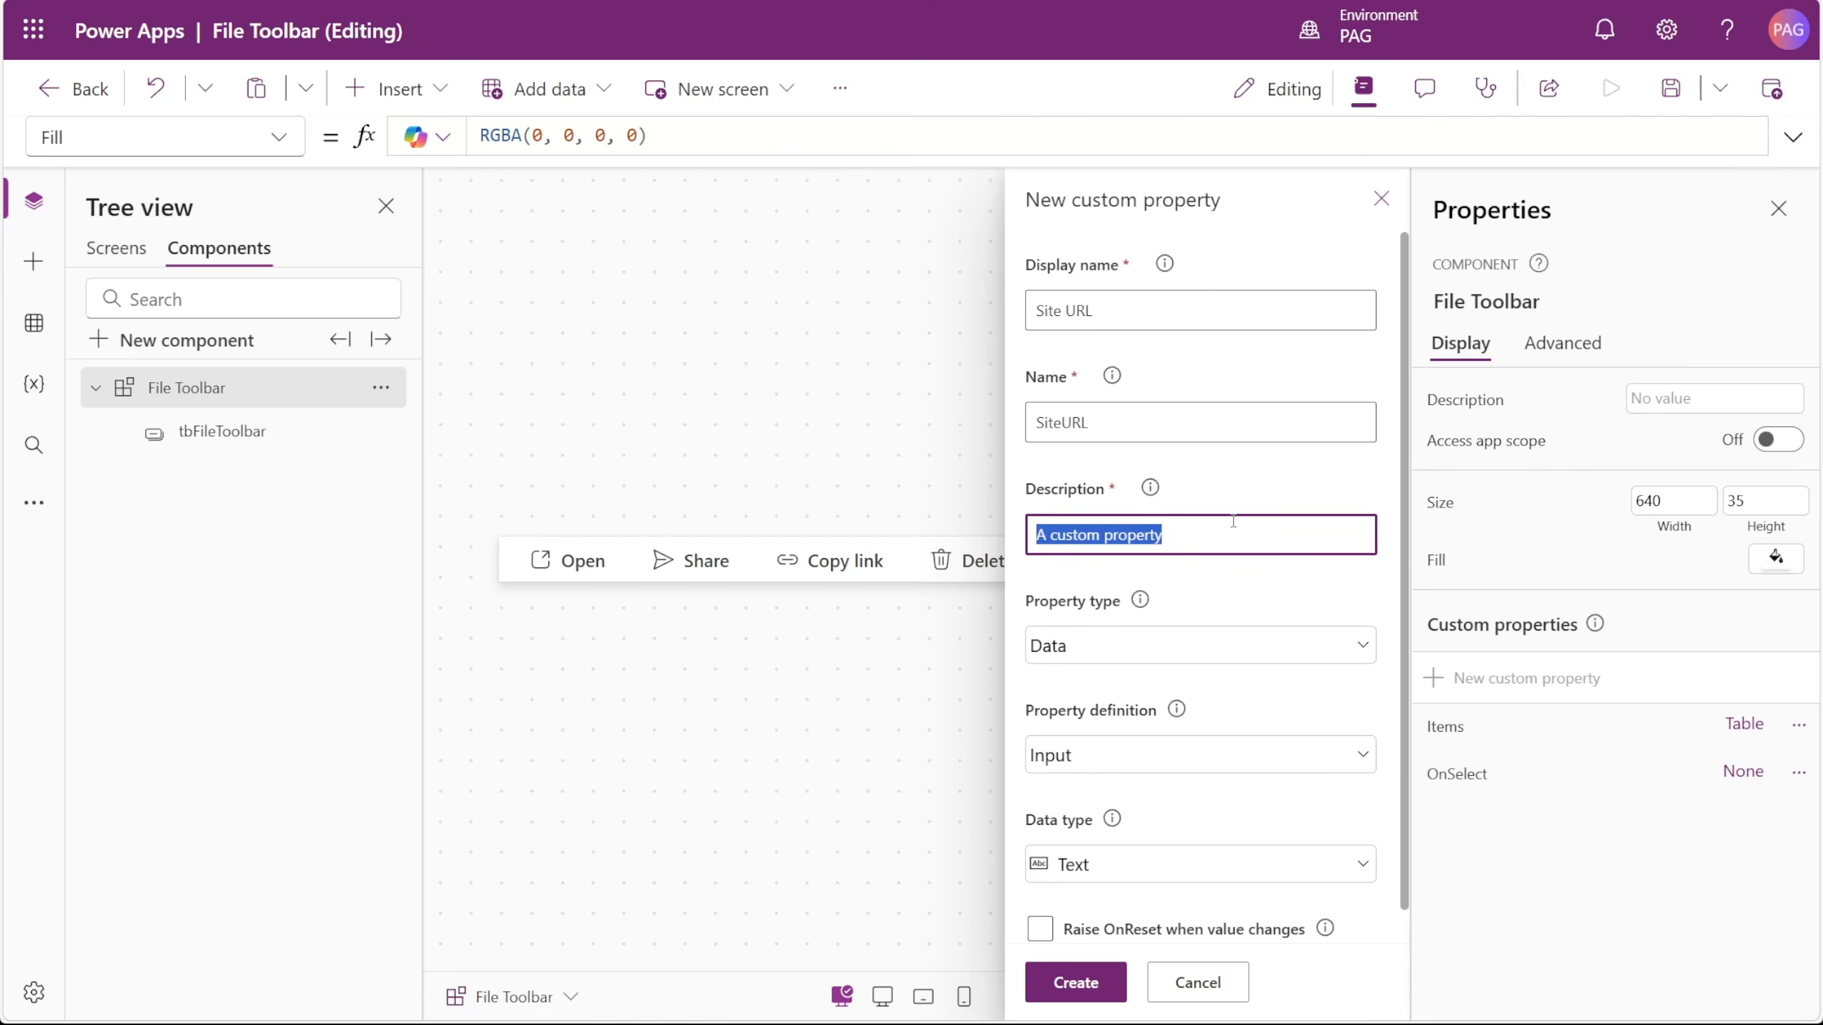
pyautogui.write('URL of the ')
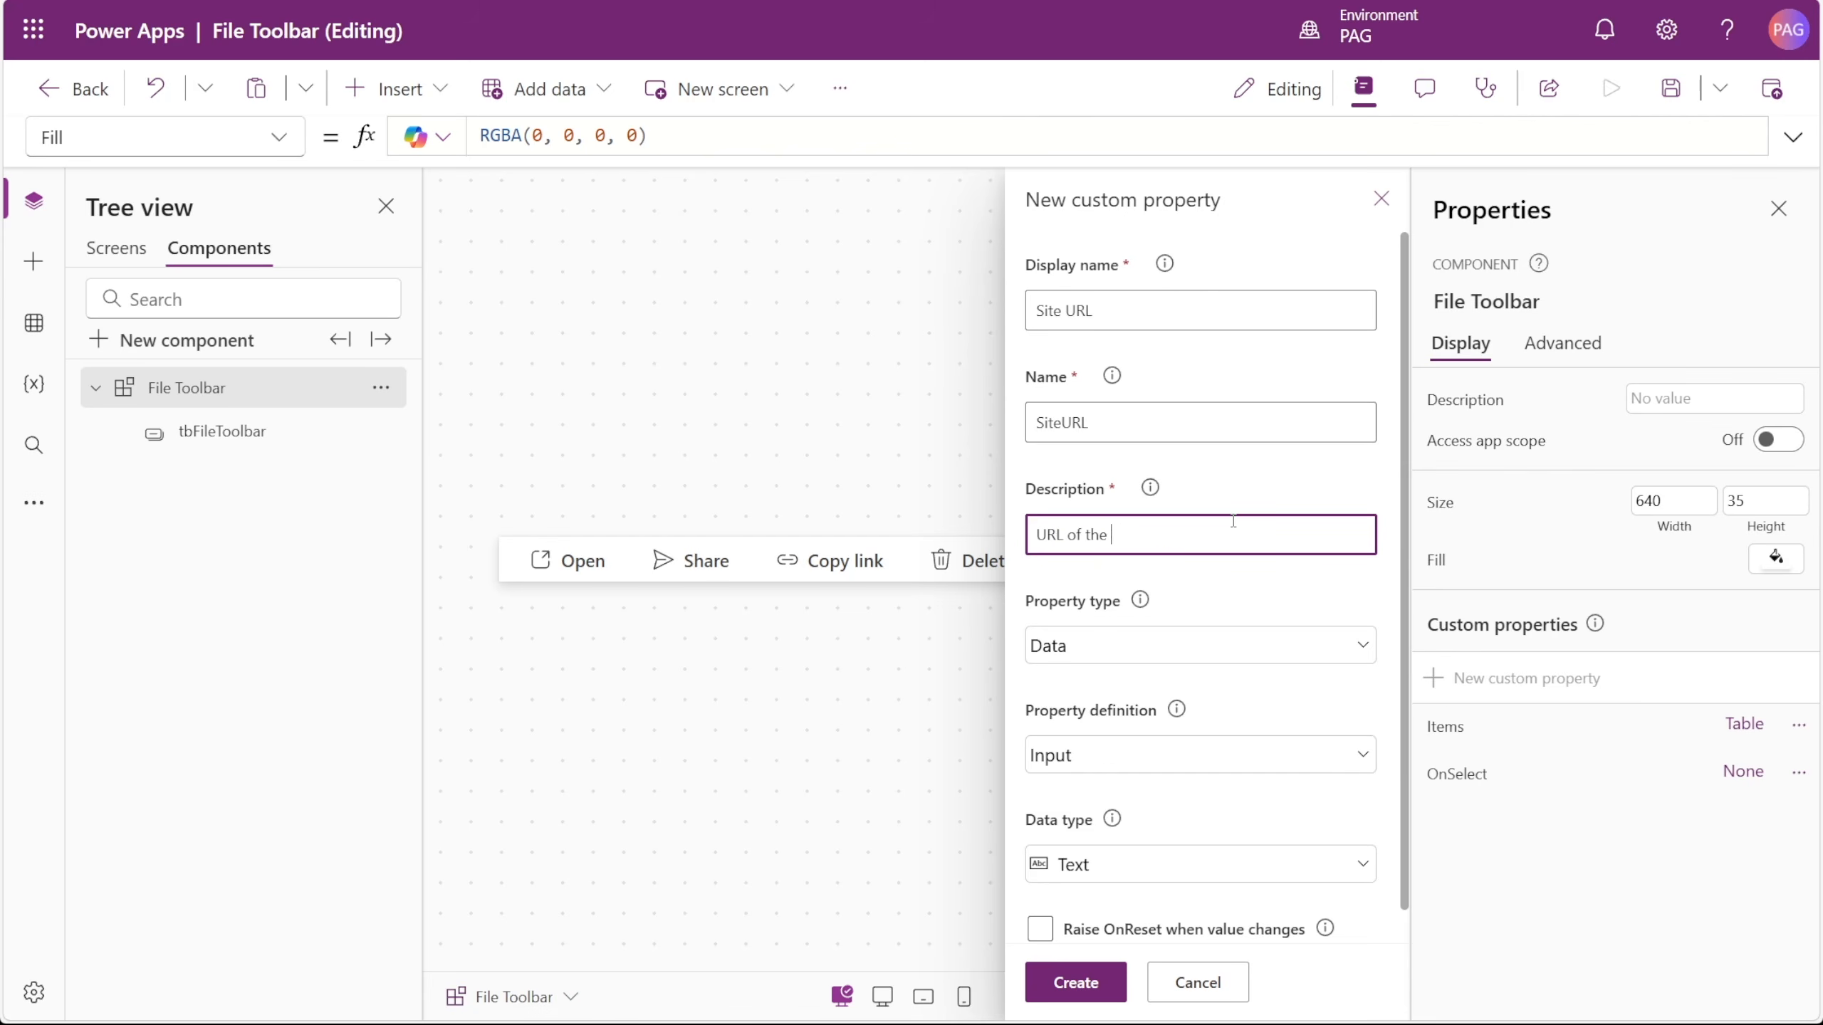
pyautogui.write('SharePoint site')
pyautogui.scroll(-1, 1206, 771)
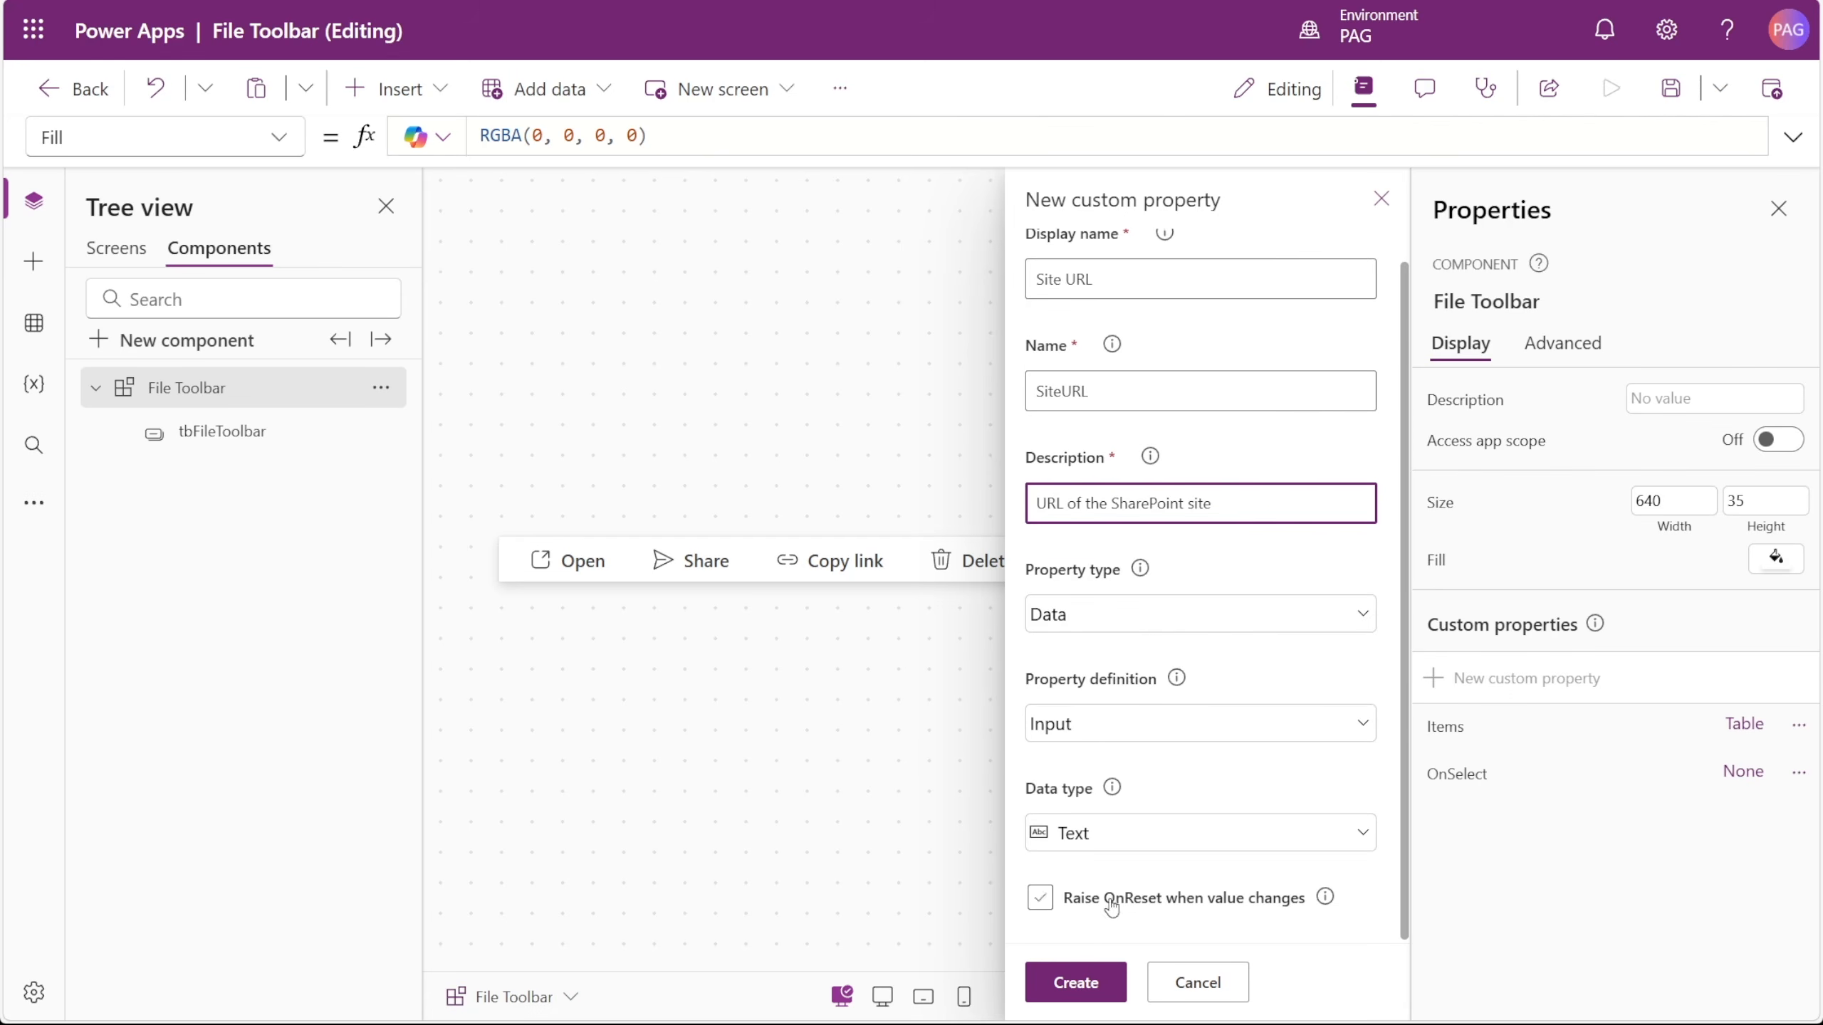
pyautogui.click(1074, 982)
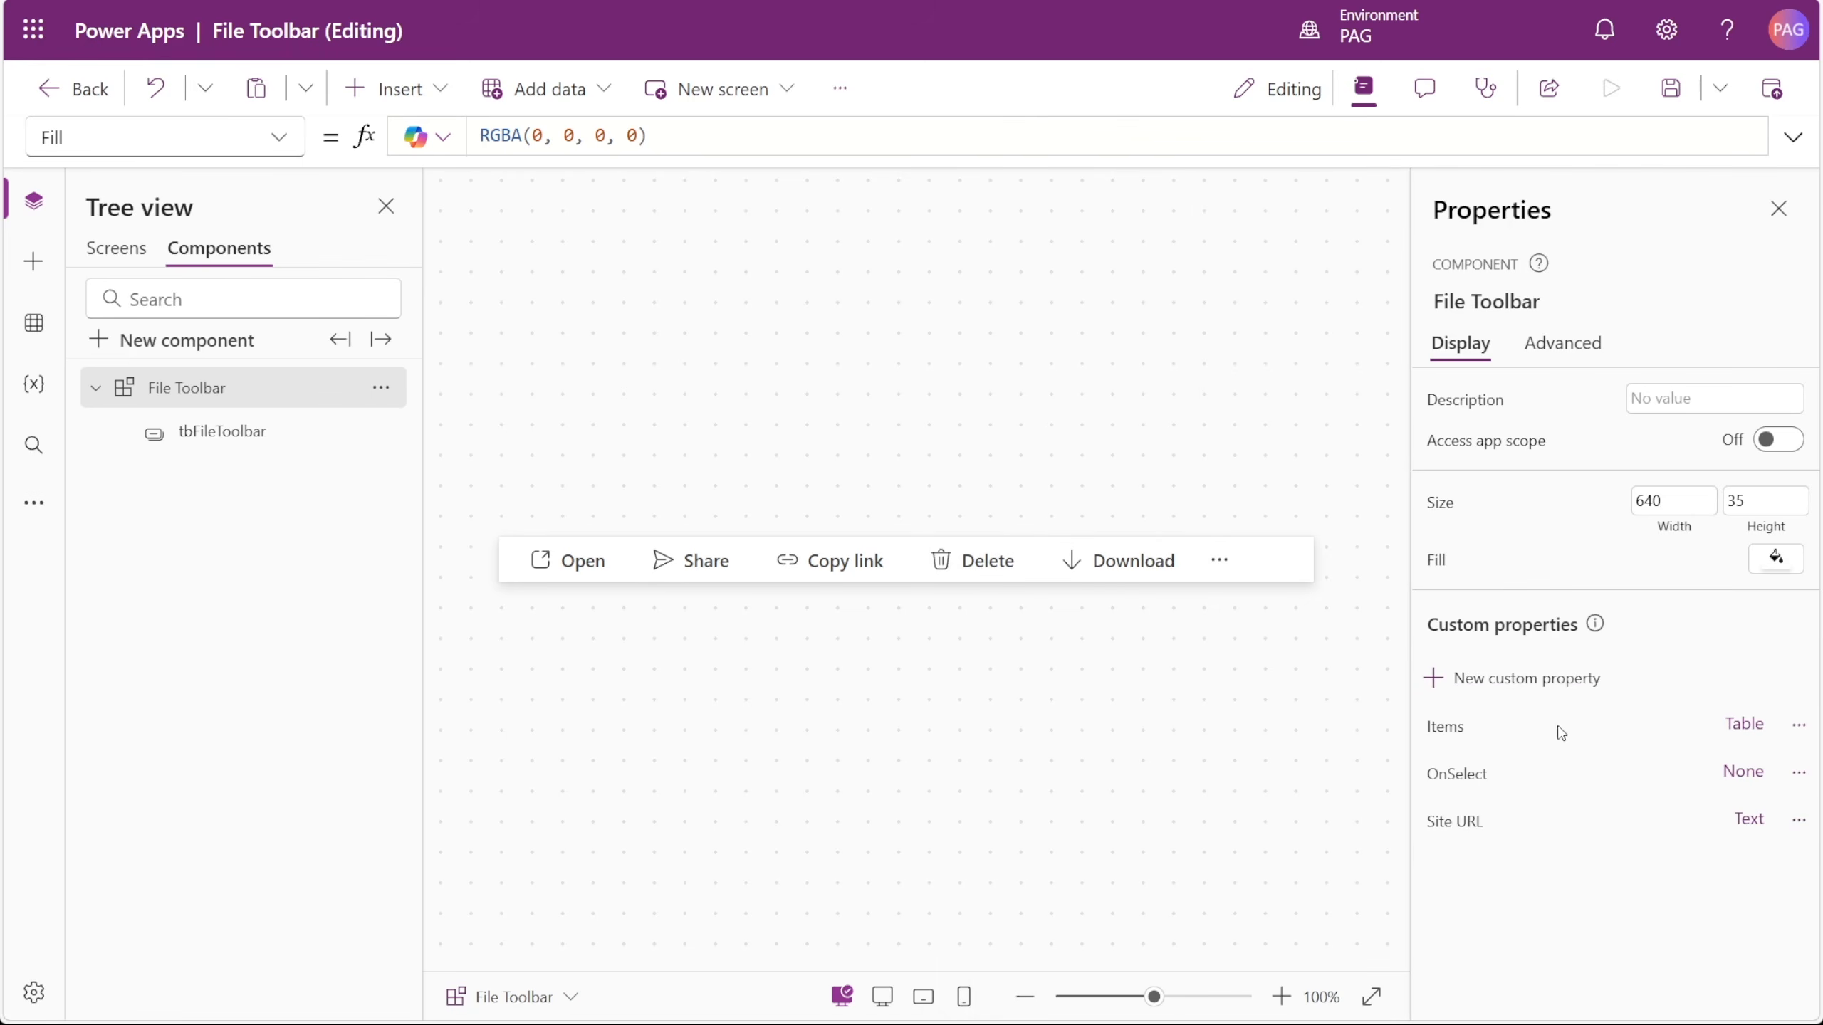
# - Create a Text input custom property named Internal Library Name on the File Toolbar component
pyautogui.click(1542, 681)
pyautogui.moveTo(1209, 308); pyautogui.dragTo(1016, 300)
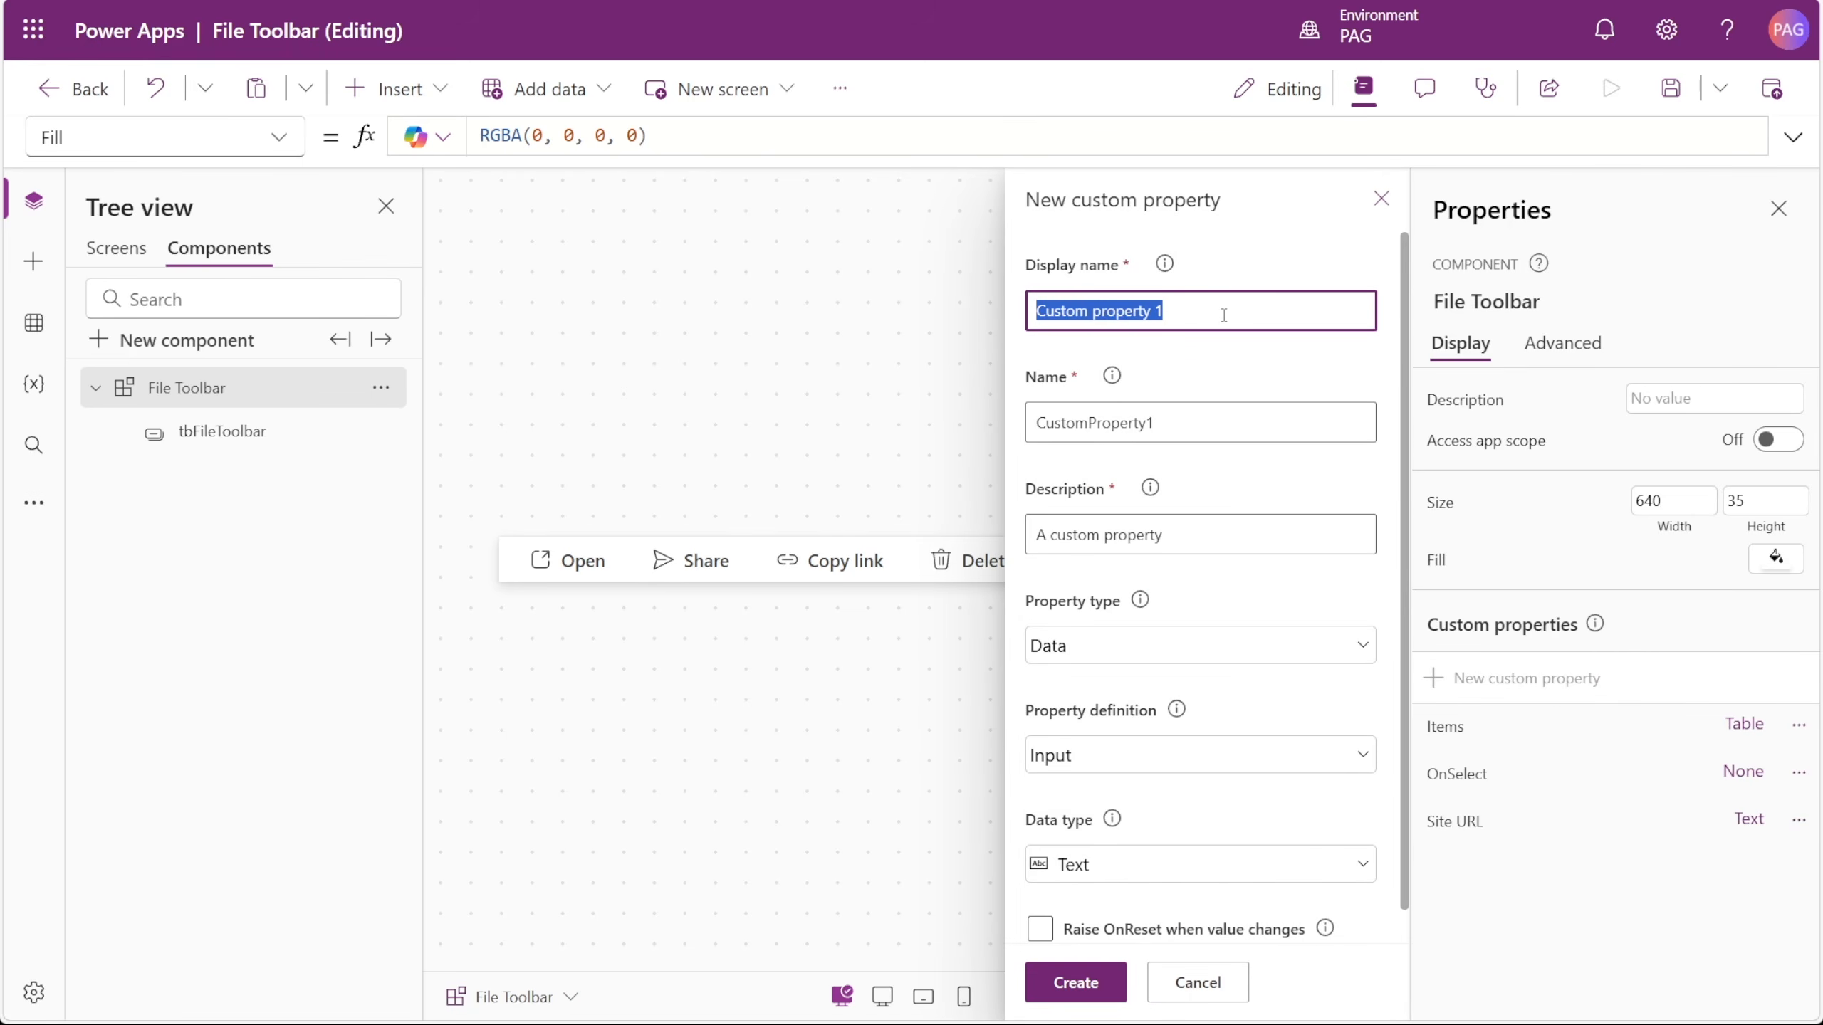
pyautogui.write('Internal')
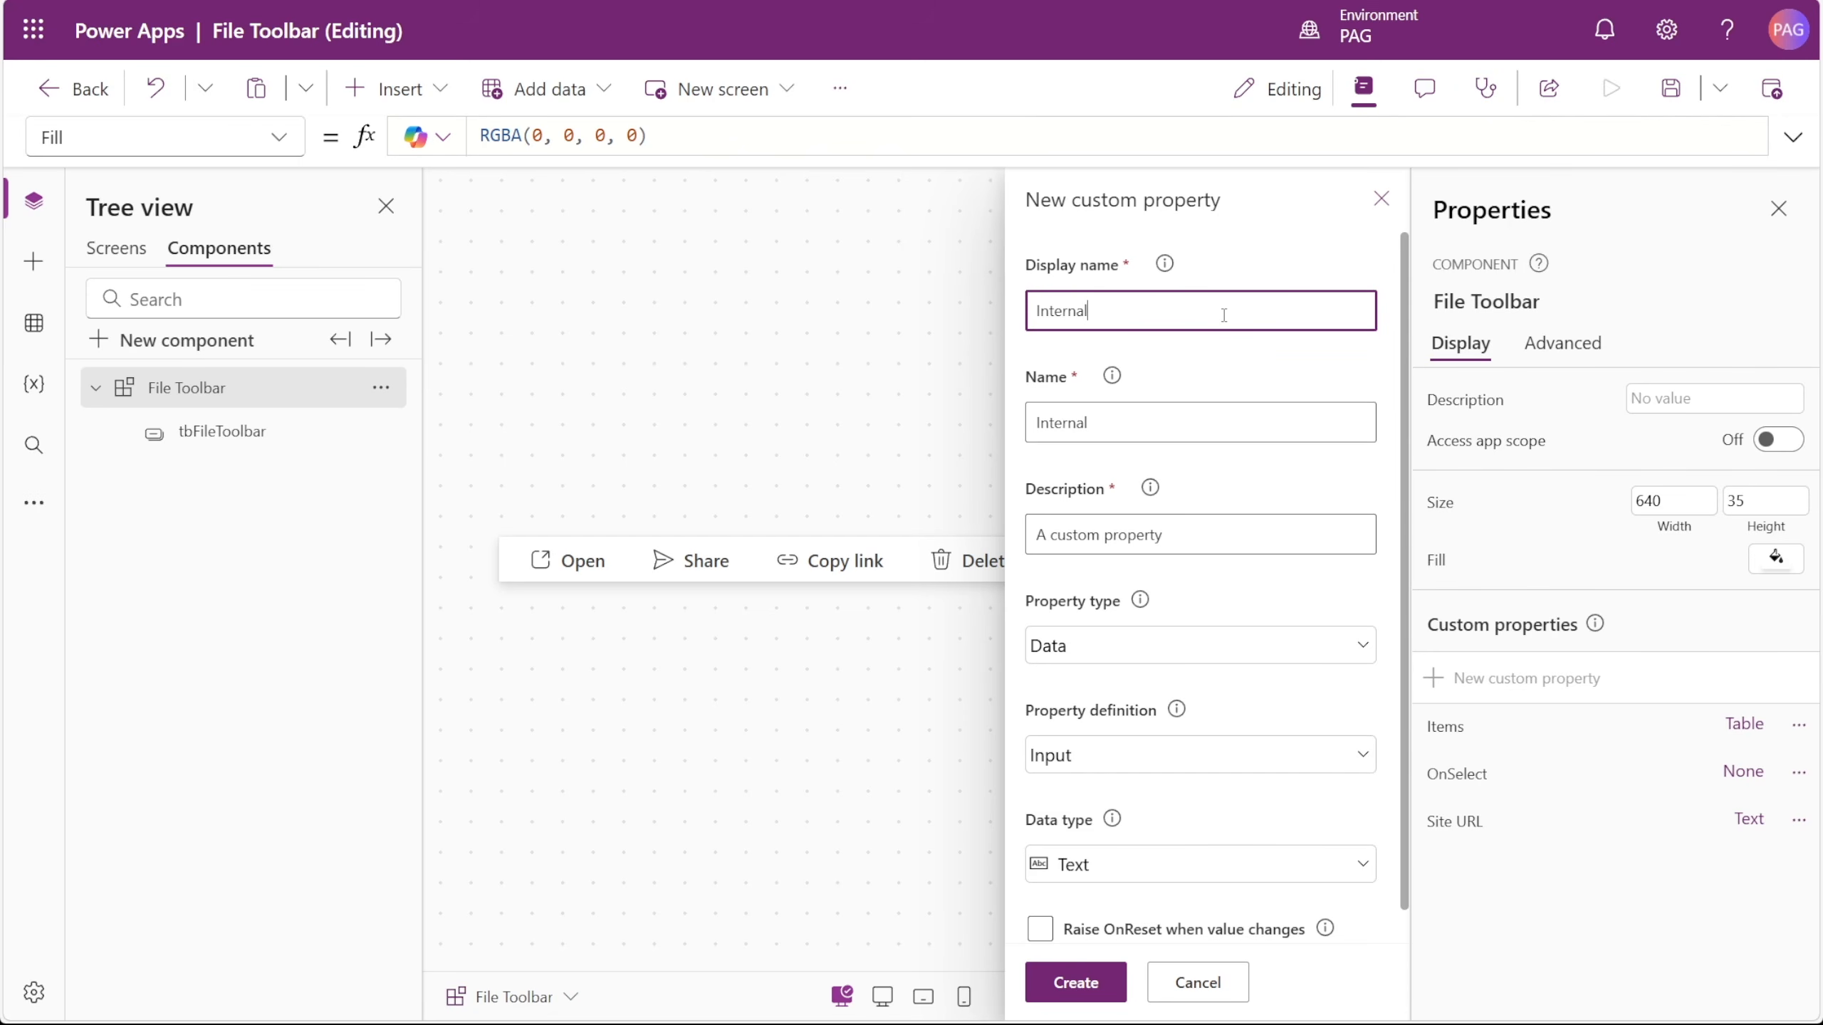
pyautogui.write(' Library Name')
pyautogui.click(1077, 981)
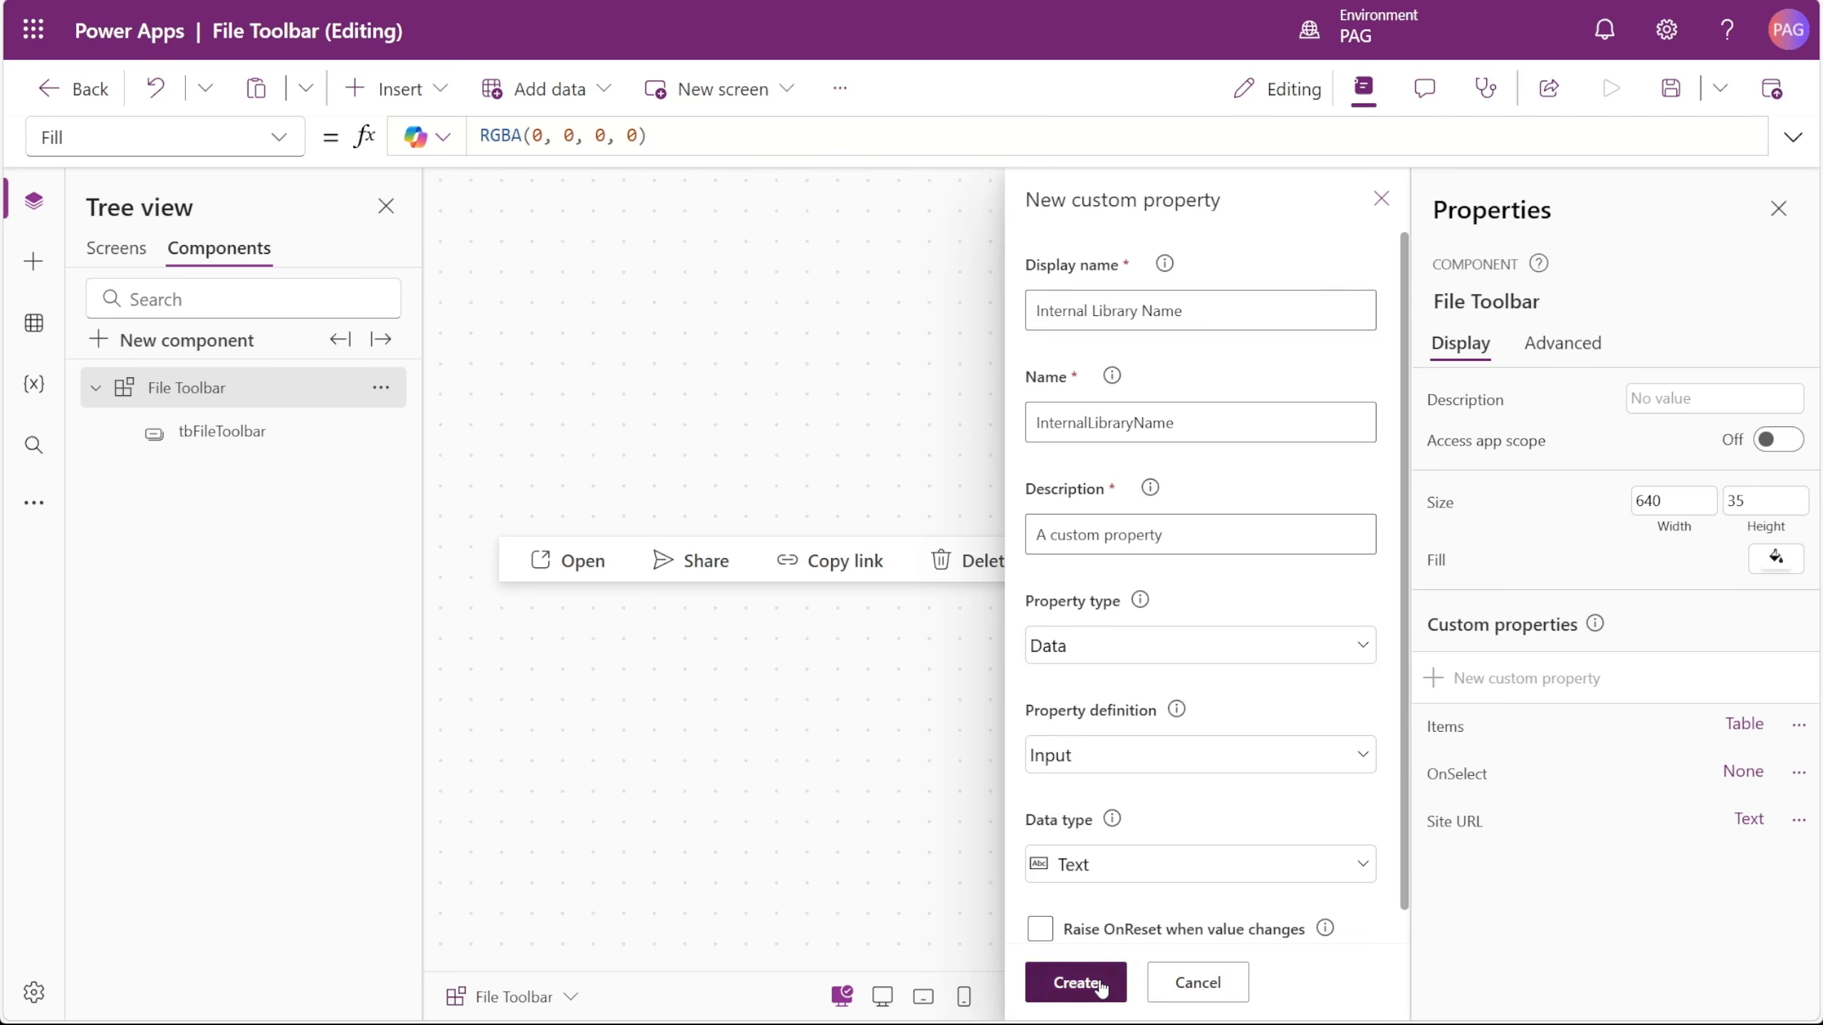
# - Create a Text input custom property named Library GUID on the File Toolbar component
pyautogui.click(1559, 682)
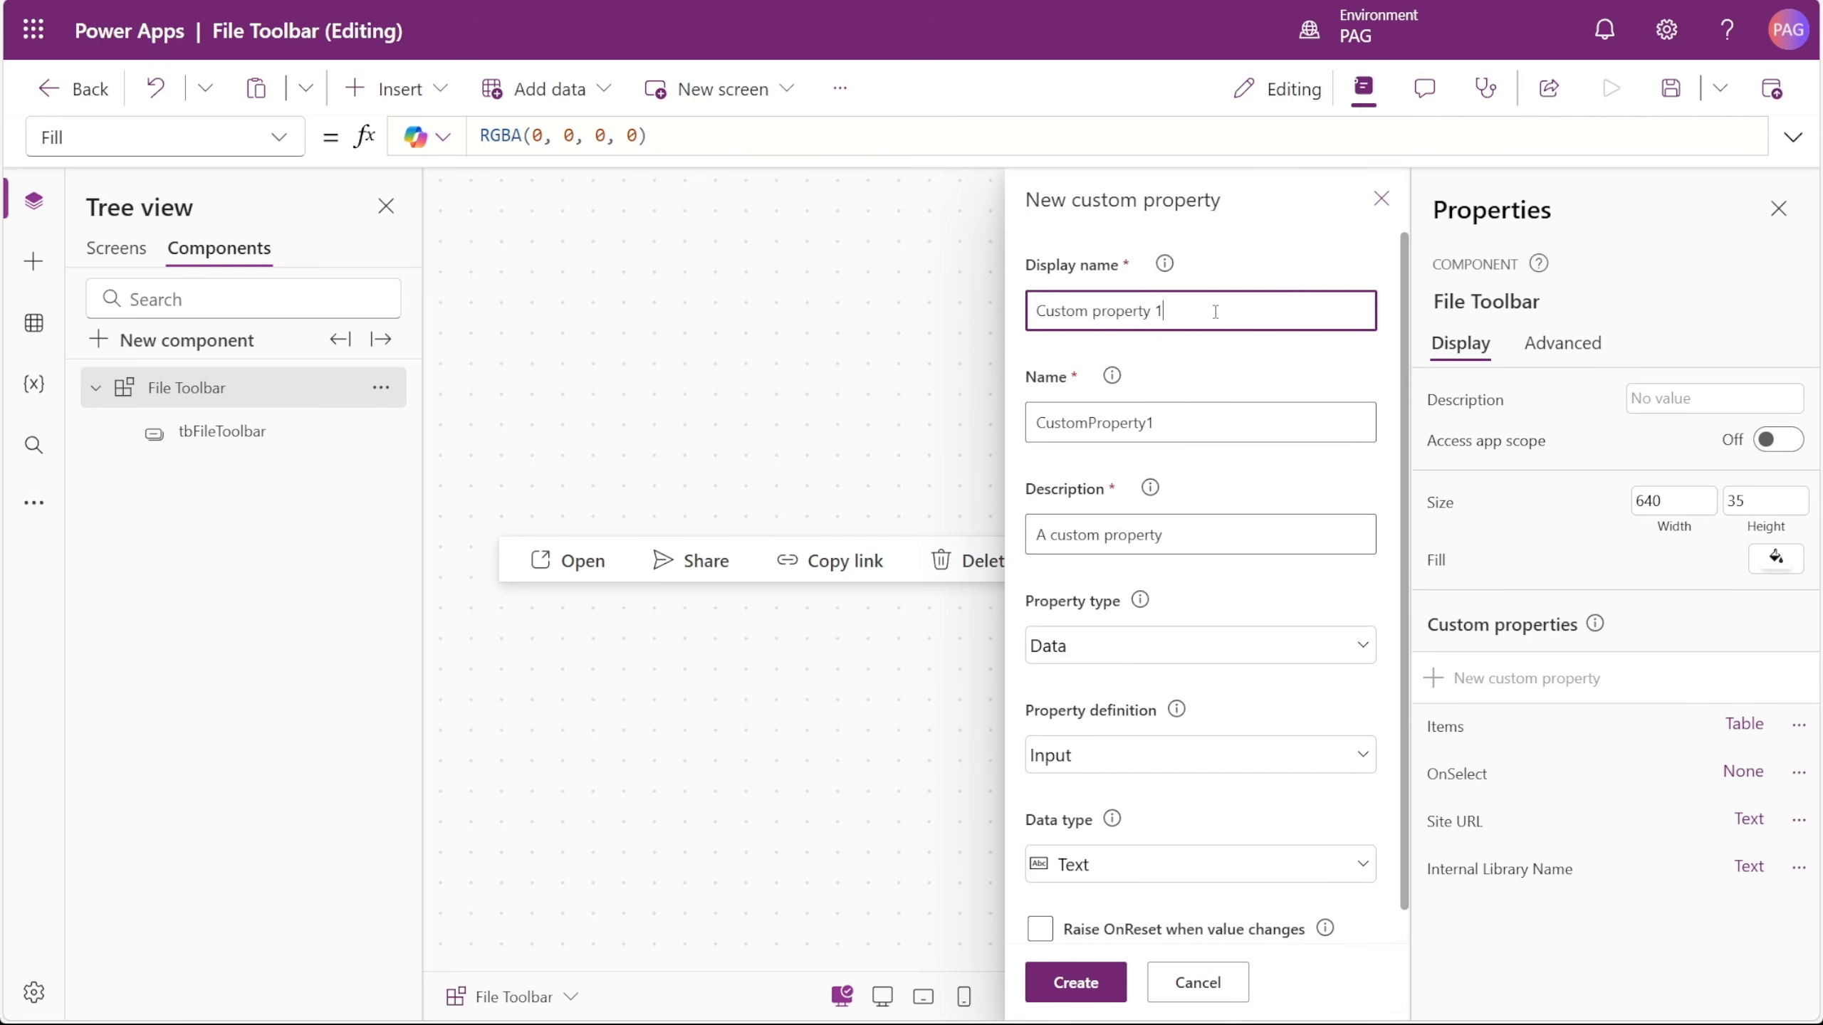
pyautogui.write('Library')
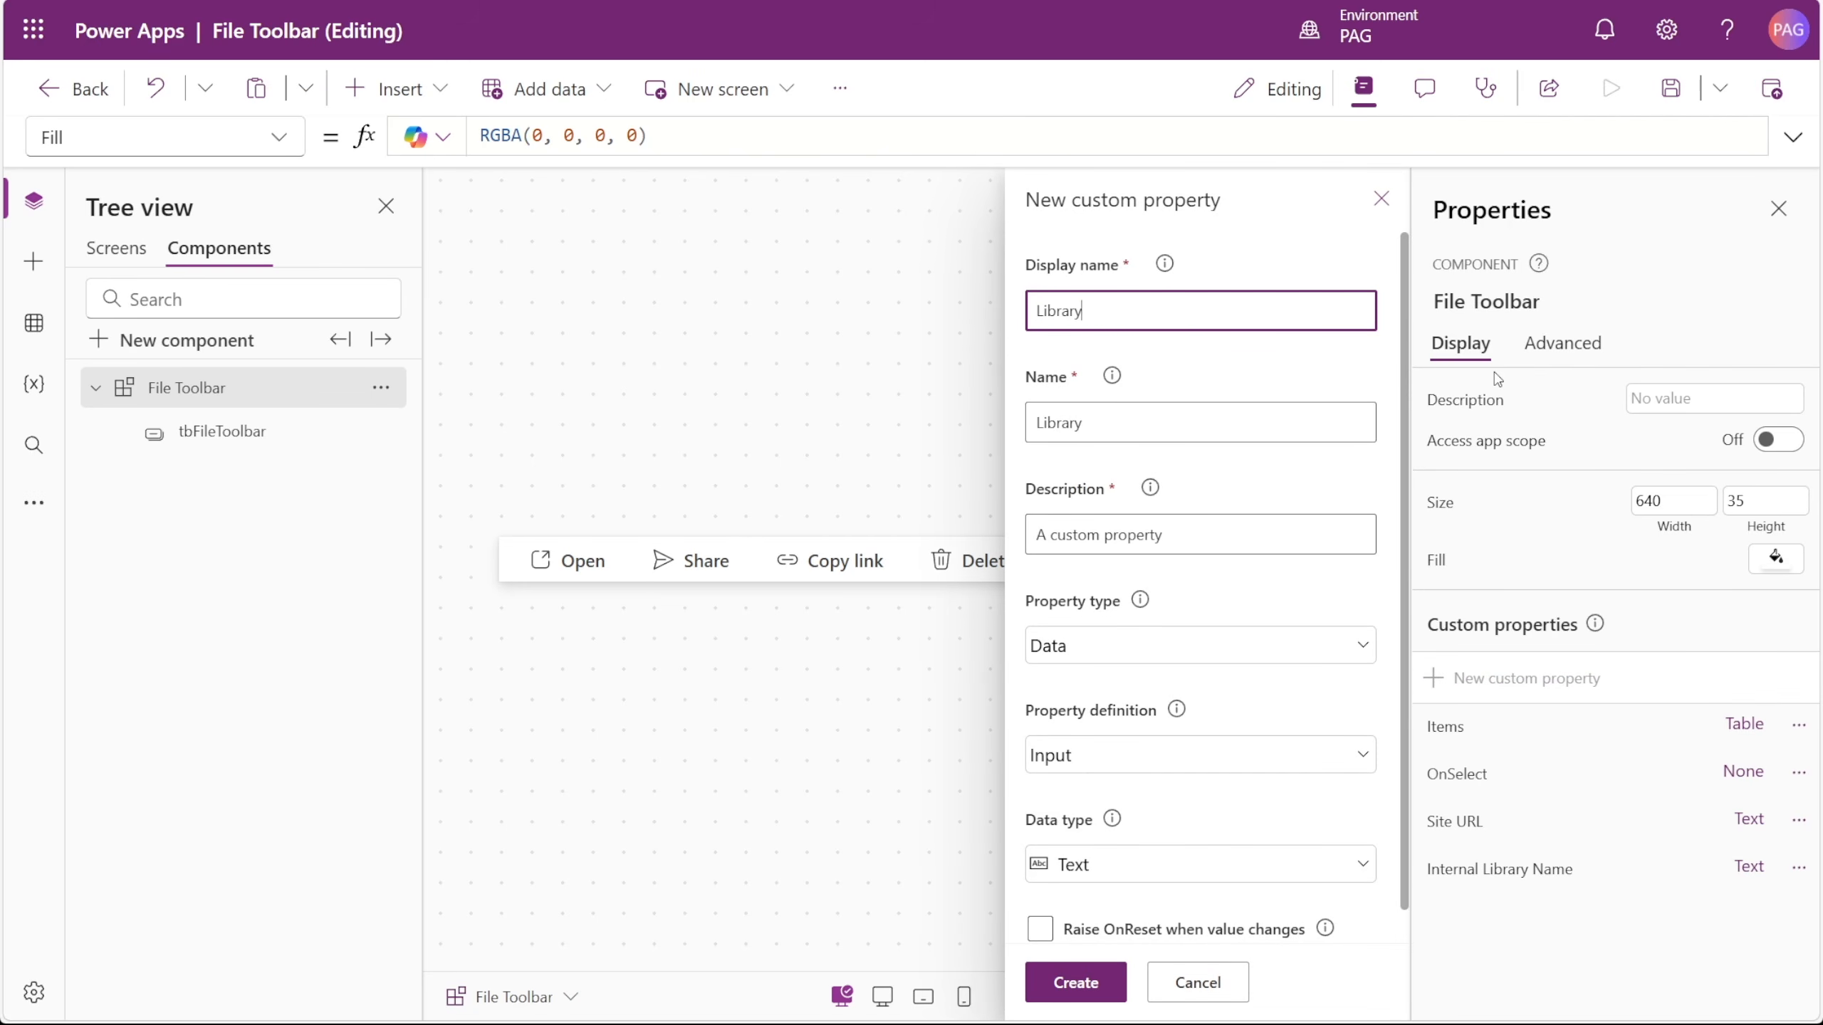
pyautogui.write(' GUID')
pyautogui.click(1076, 984)
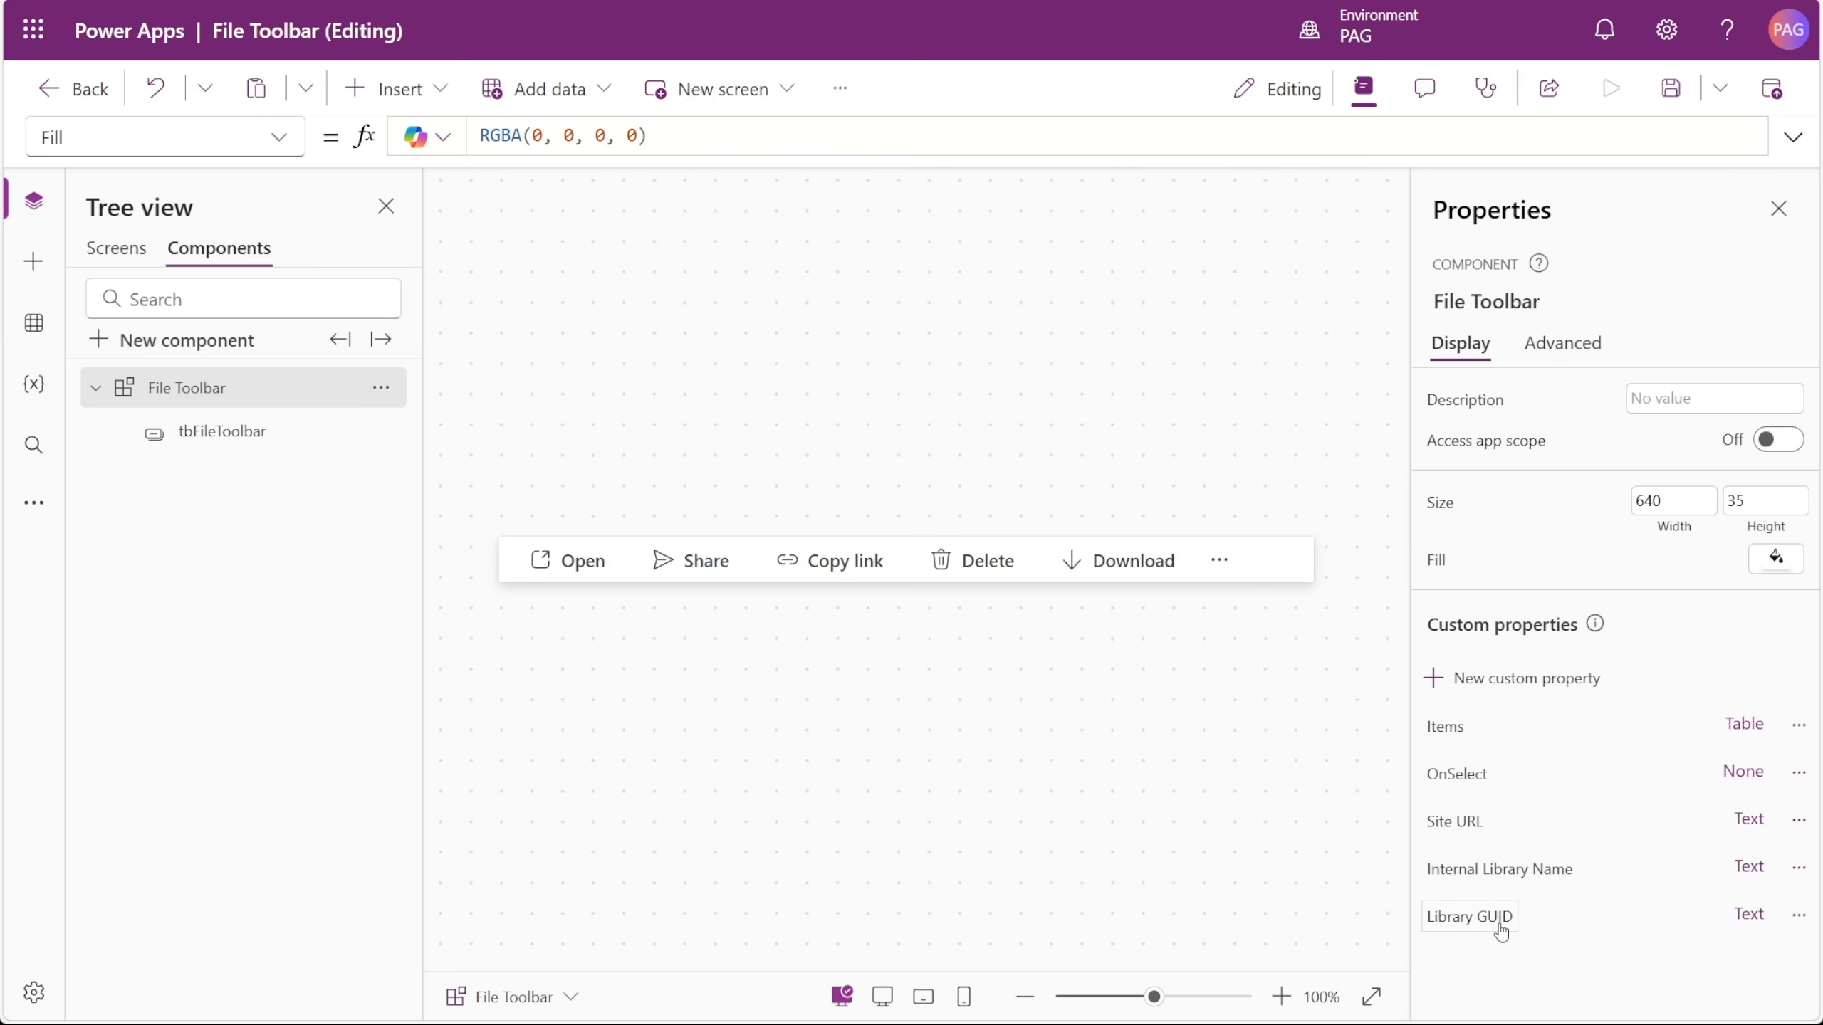
# - Create an input custom property named Selected with the Record data type on the File Toolbar component
pyautogui.click(1434, 678)
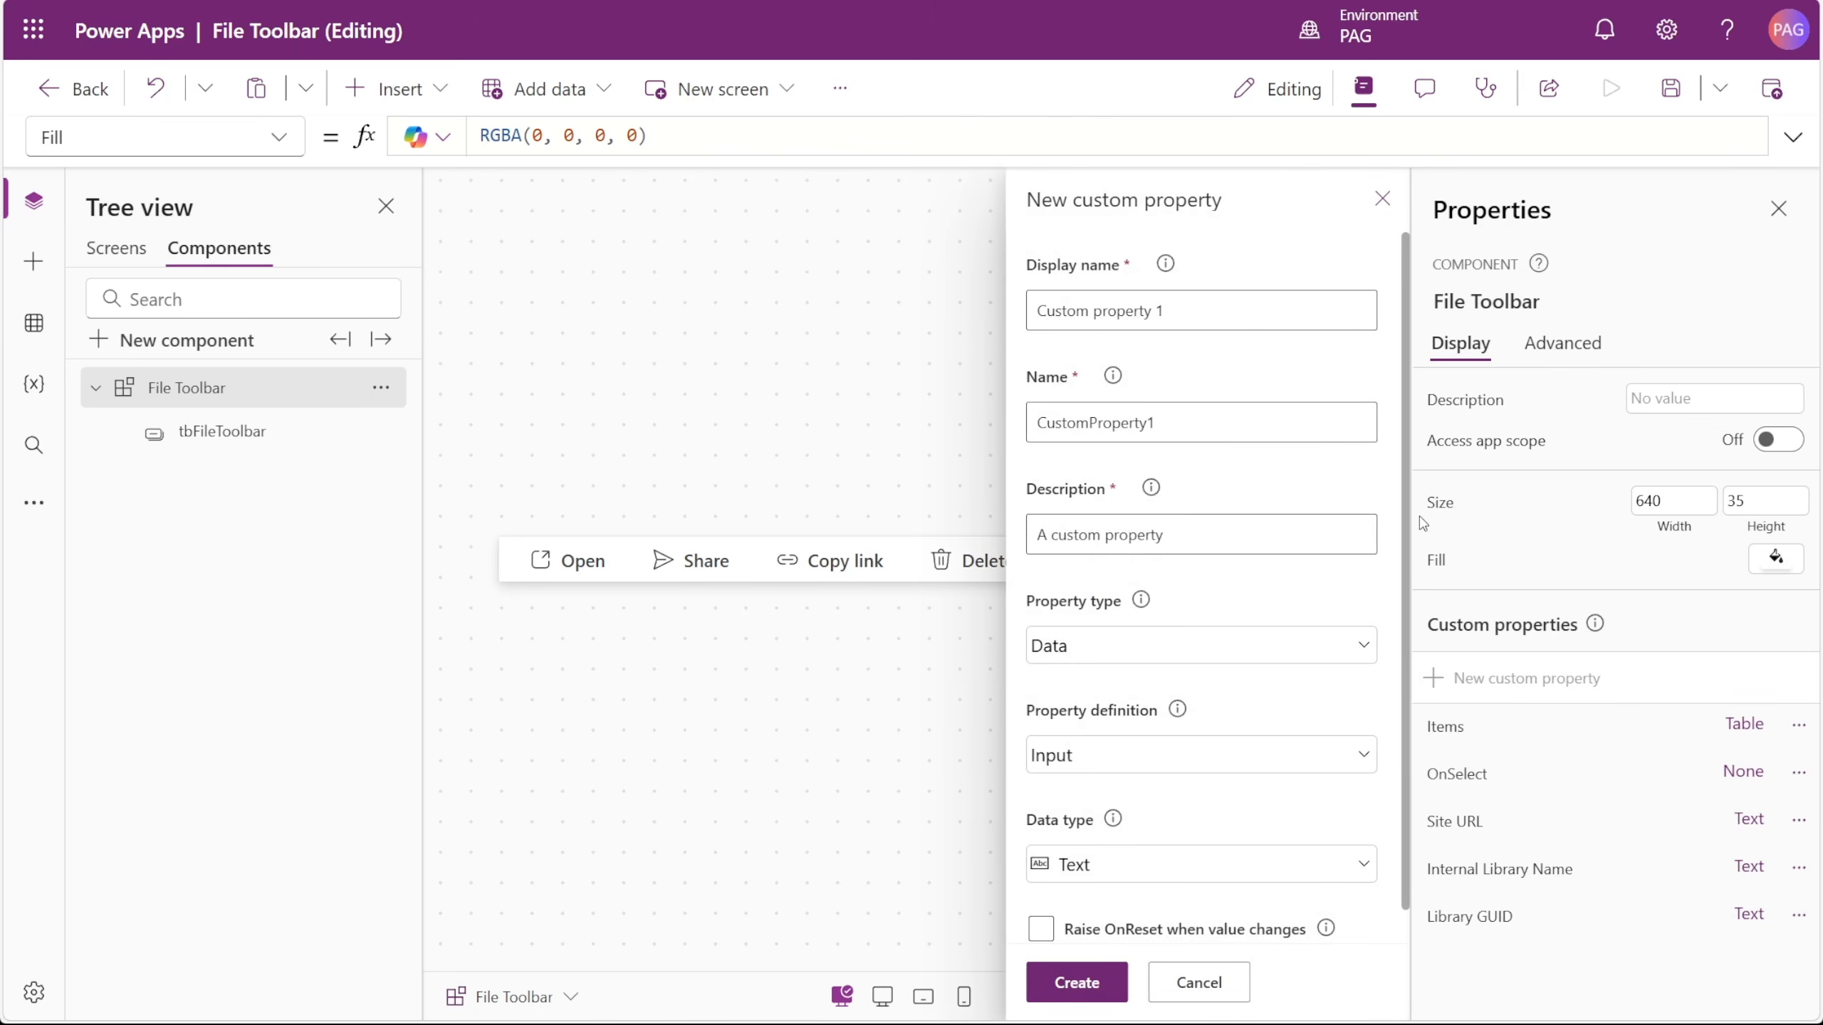
pyautogui.click(1171, 312)
pyautogui.hotkey('ctrl', 'a')
pyautogui.write('Selected')
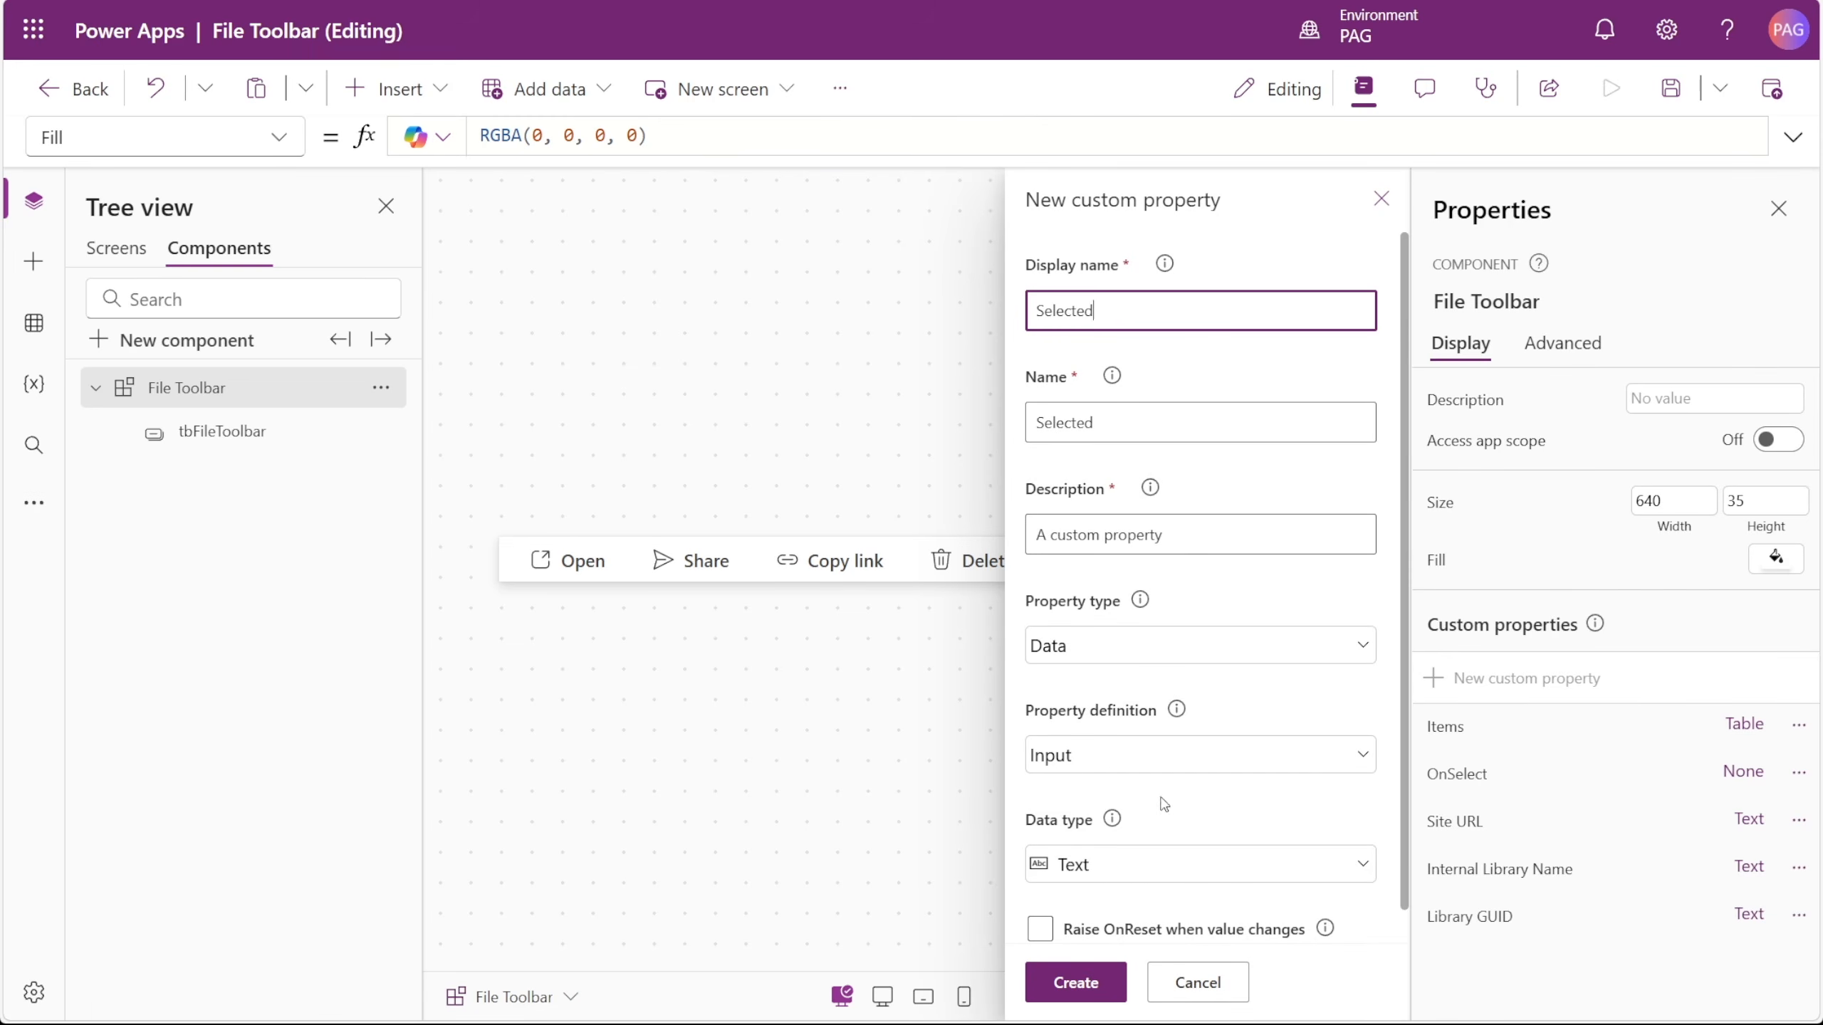
pyautogui.click(1135, 877)
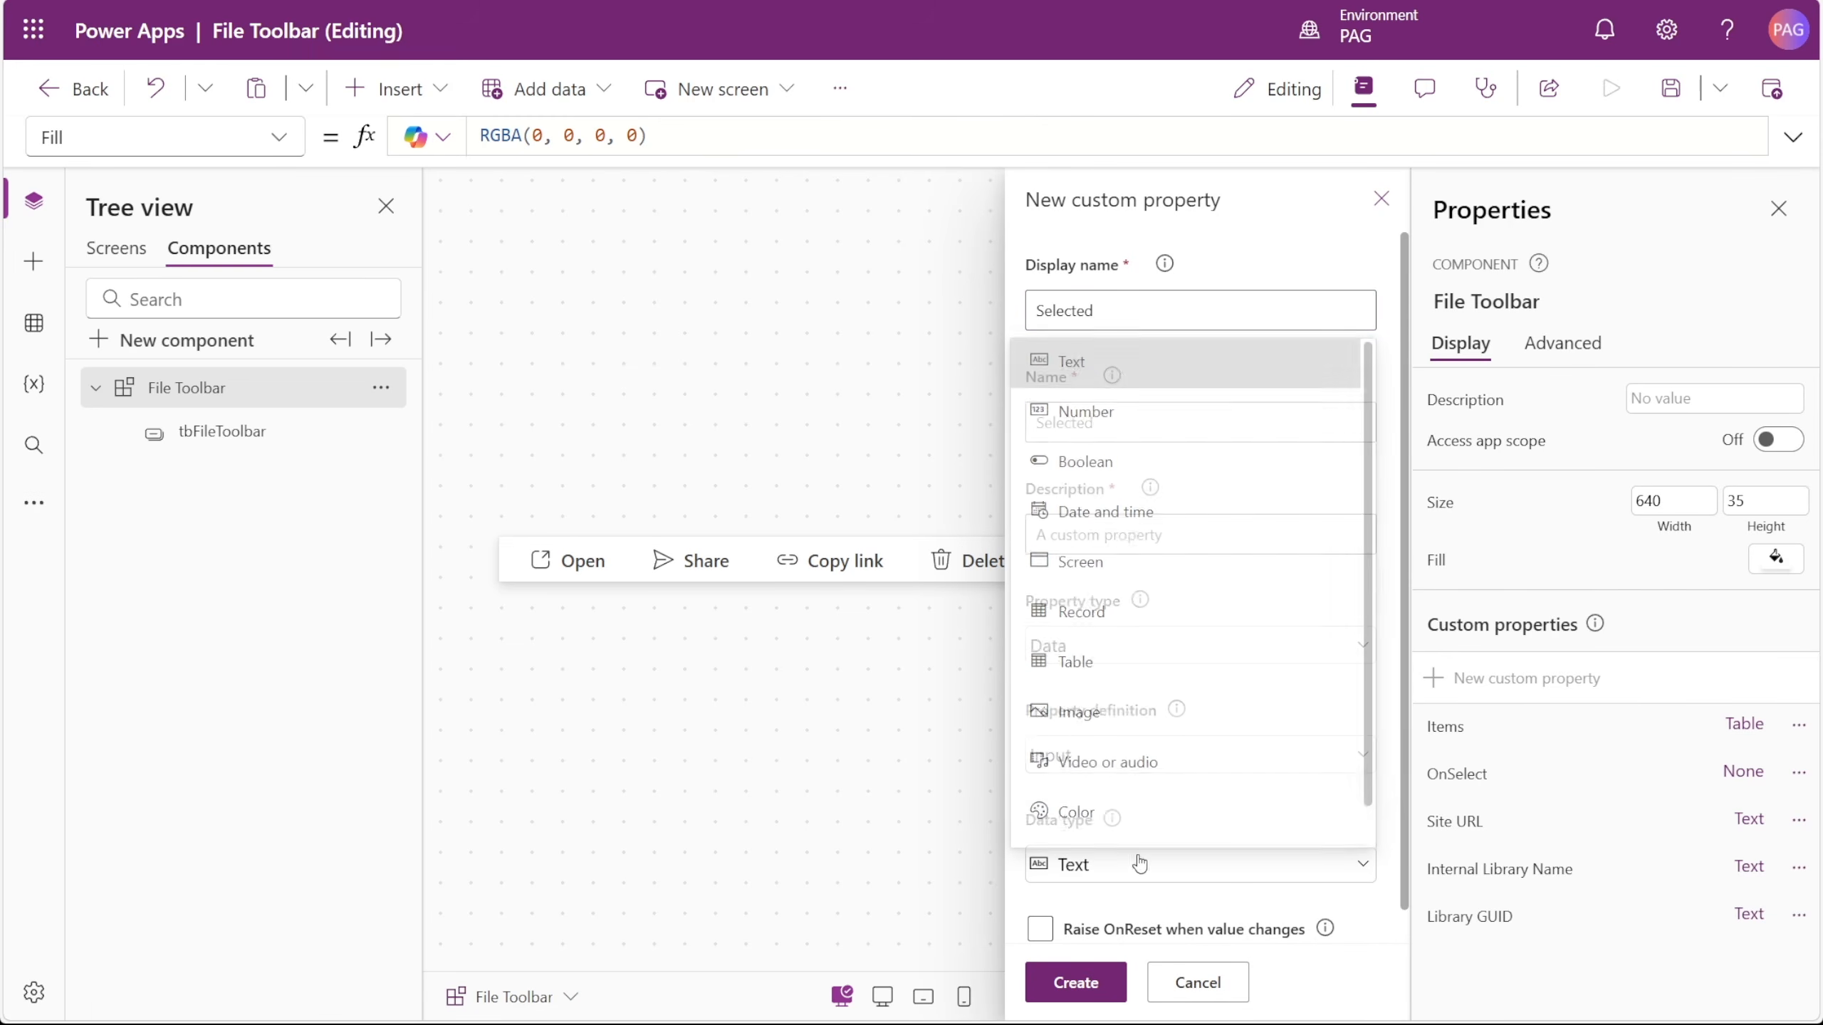
pyautogui.click(1101, 625)
pyautogui.click(1077, 984)
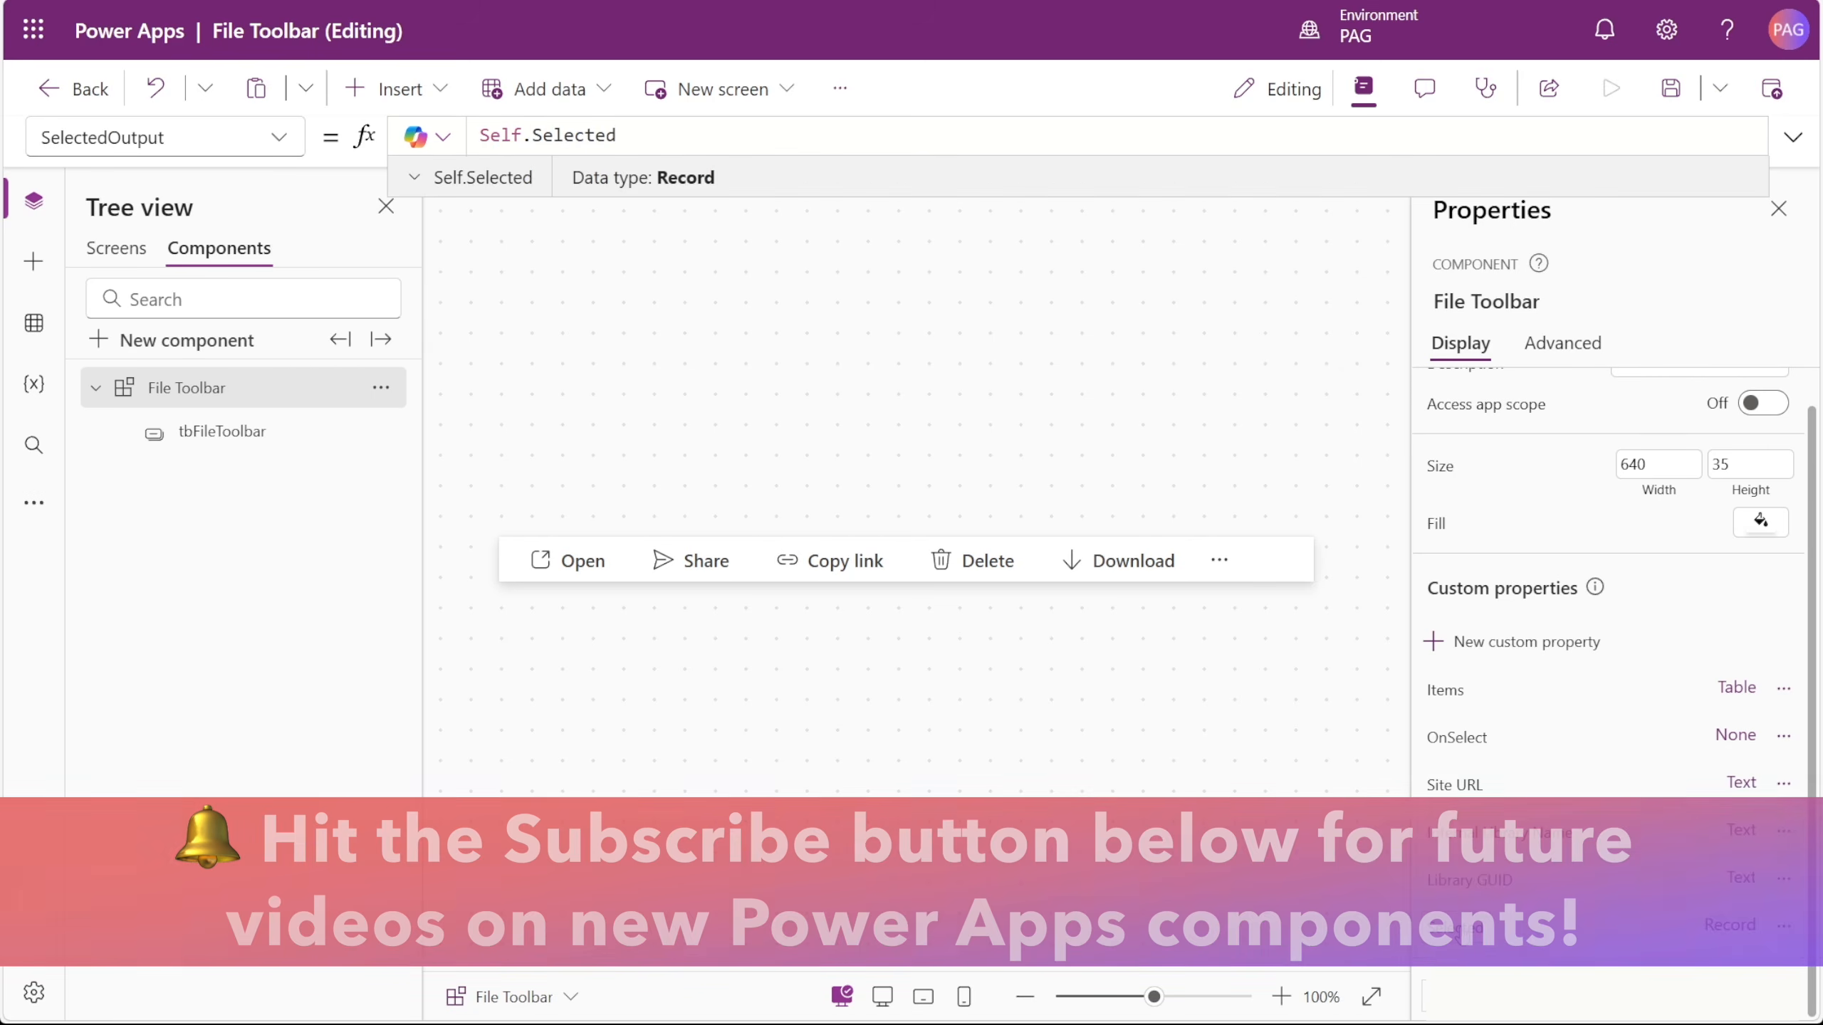
# - Clear the sample fields from the Selected property's default record, leaving only the braces
pyautogui.click(1461, 932)
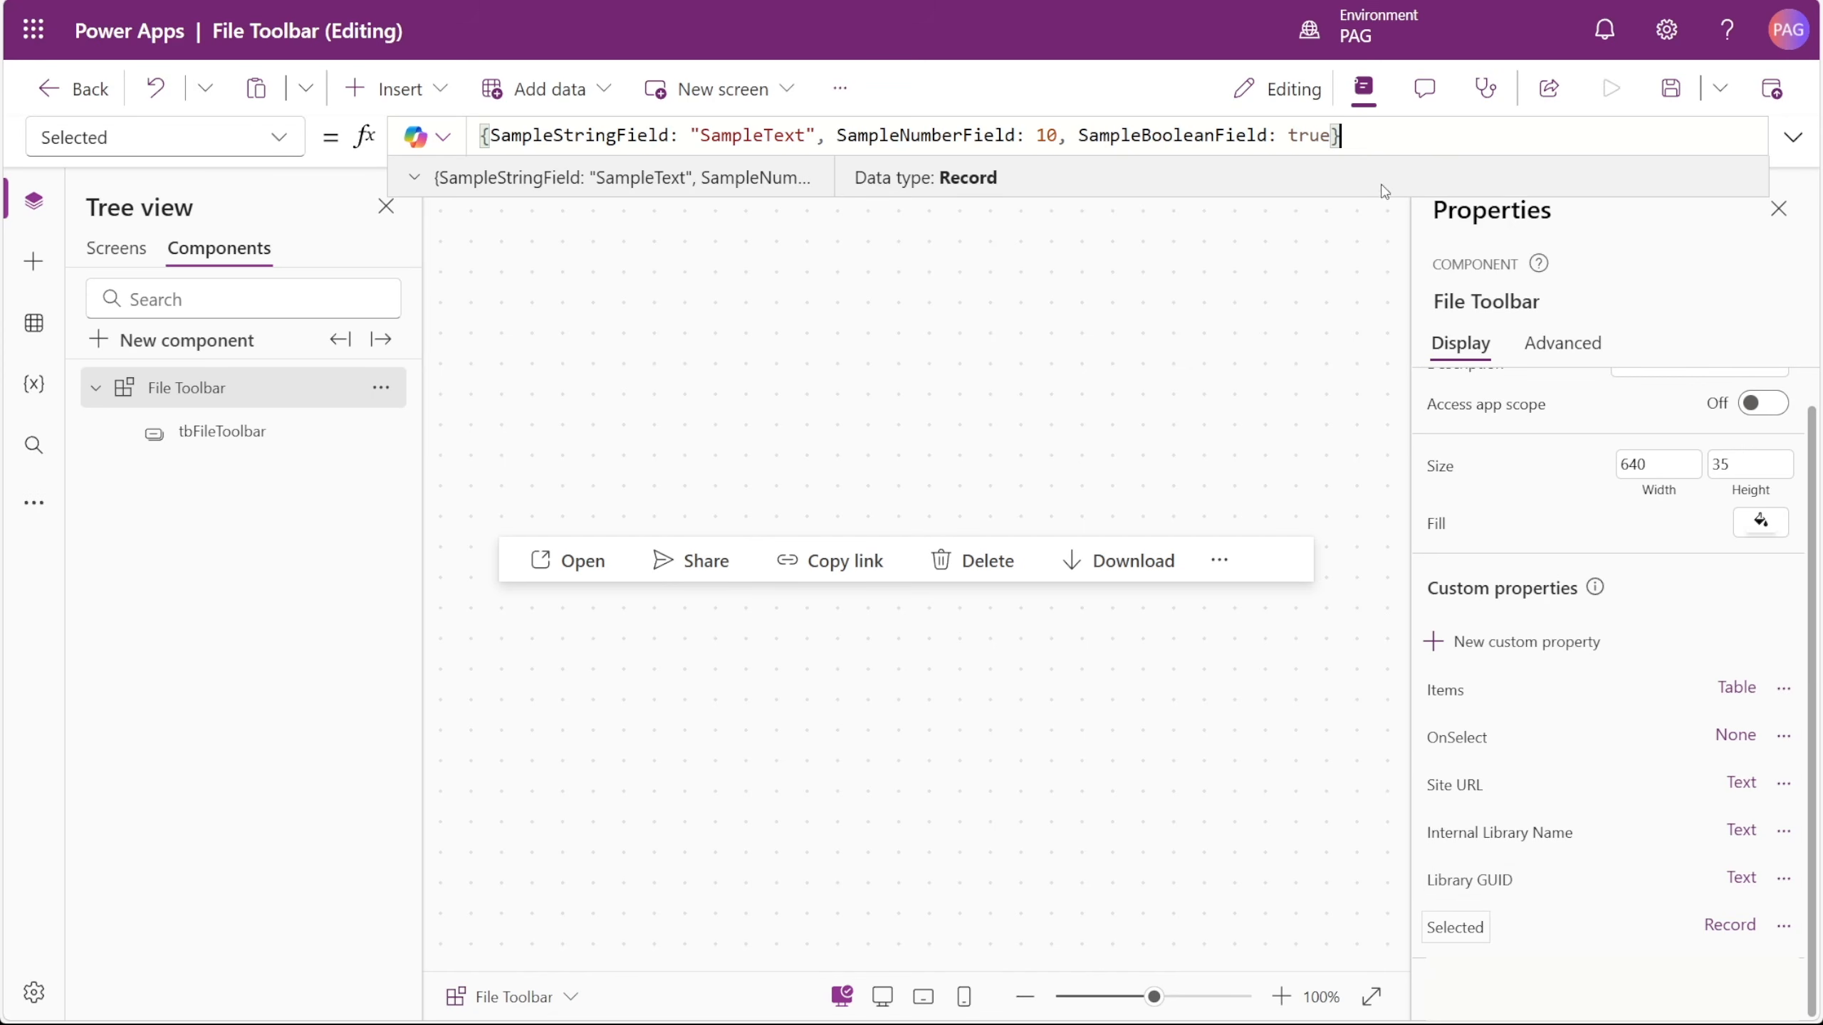
pyautogui.press('Left')
pyautogui.hotkey('ctrl', 'shift', 'Left')
pyautogui.hotkey('ctrl', 'shift', 'Left')
pyautogui.hotkey('ctrl', 'shift', 'Left')
pyautogui.hotkey('ctrl', 'shift', 'Left')
pyautogui.hotkey('ctrl', 'shift', 'Left')
pyautogui.hotkey('ctrl', 'shift', 'Left')
pyautogui.hotkey('ctrl', 'shift', 'Left')
pyautogui.hotkey('ctrl', 'shift', 'Left')
pyautogui.hotkey('ctrl', 'shift', 'Left')
pyautogui.hotkey('ctrl', 'shift', 'Left')
pyautogui.hotkey('ctrl', 'shift', 'Left')
pyautogui.press('BackSpace')
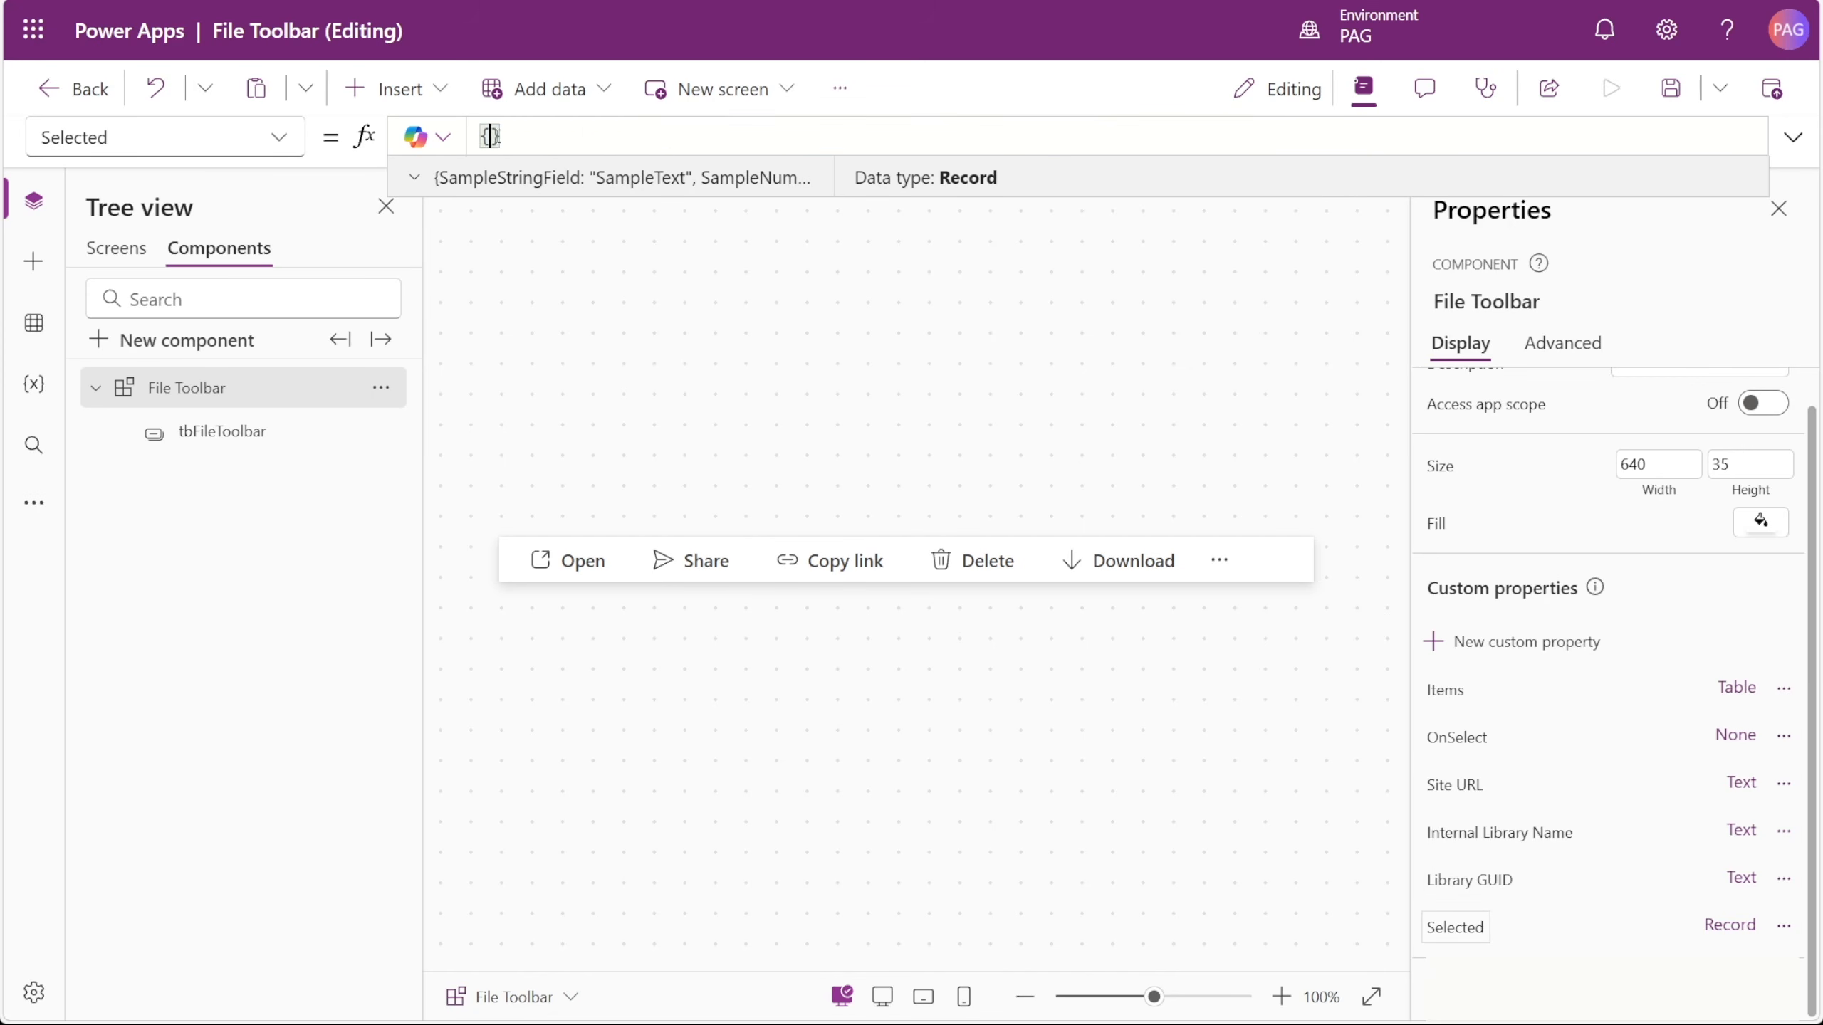
# - Add the fields ID: 0 and Title: "" on separate lines inside the Selected record
pyautogui.hotkey('shift', 'Return')
pyautogui.click(1793, 136)
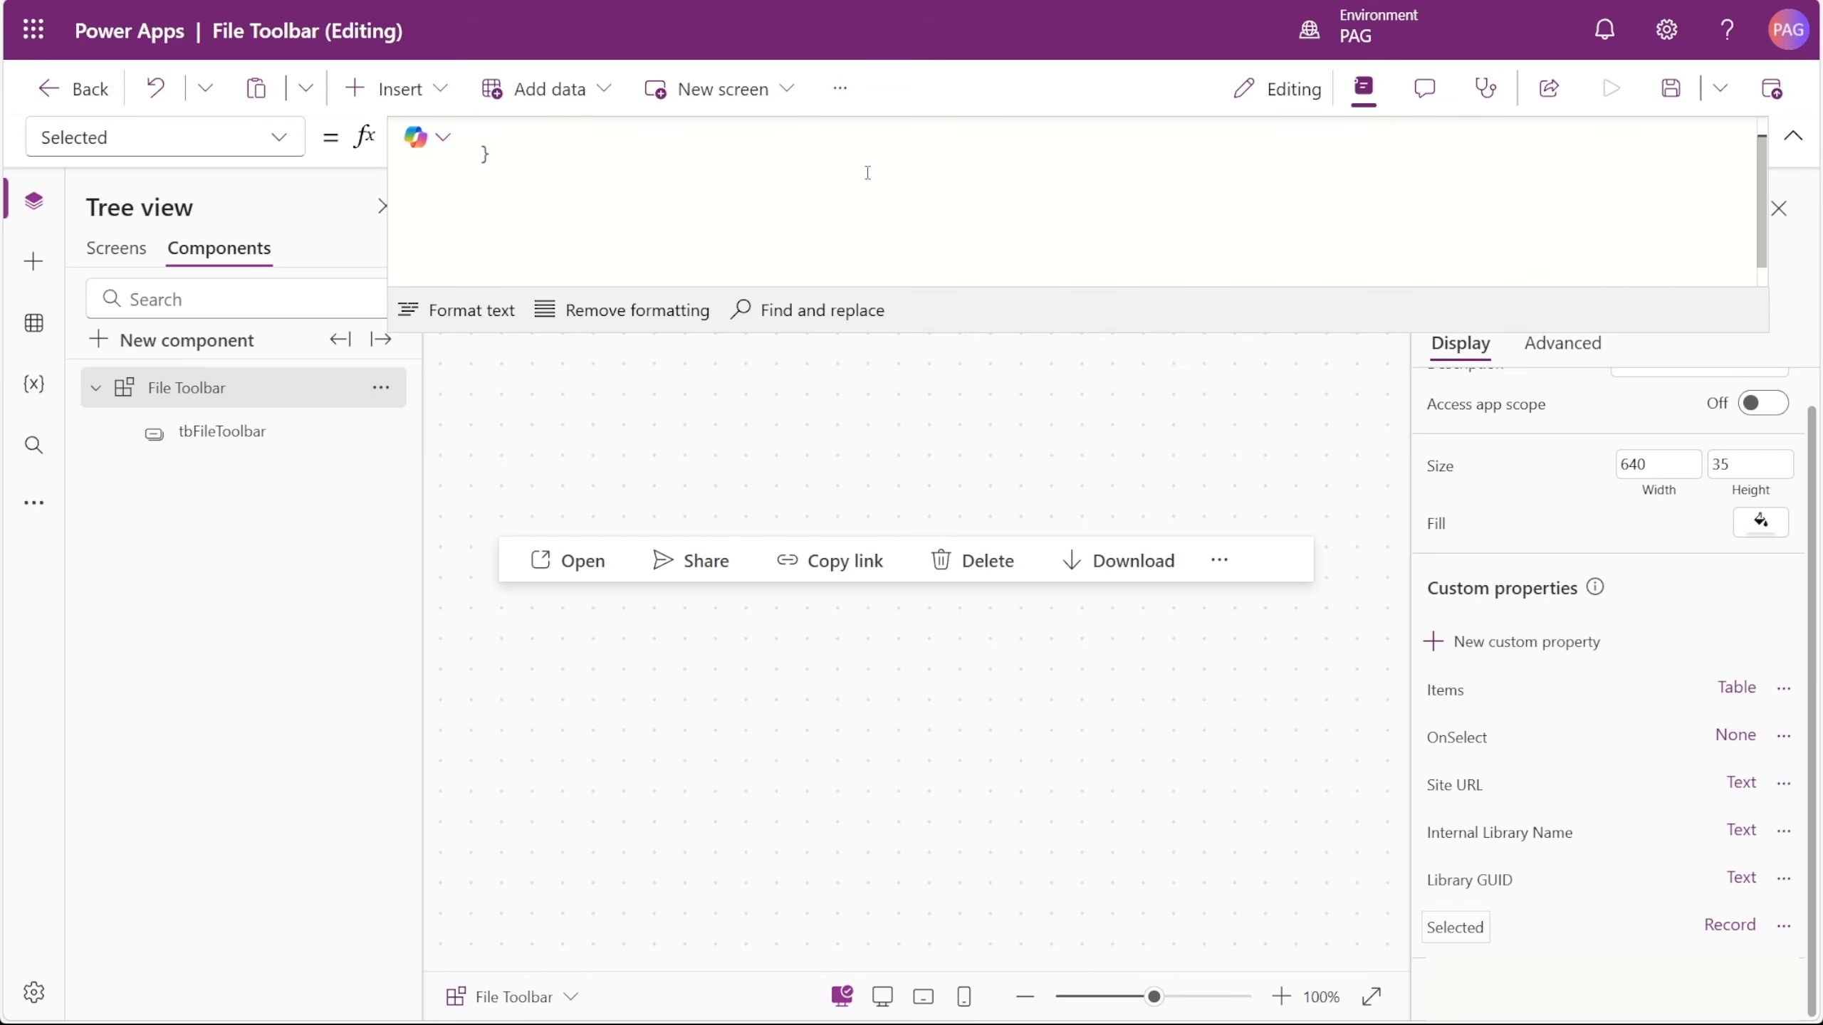
pyautogui.scroll(1, 868, 172)
pyautogui.click(621, 155)
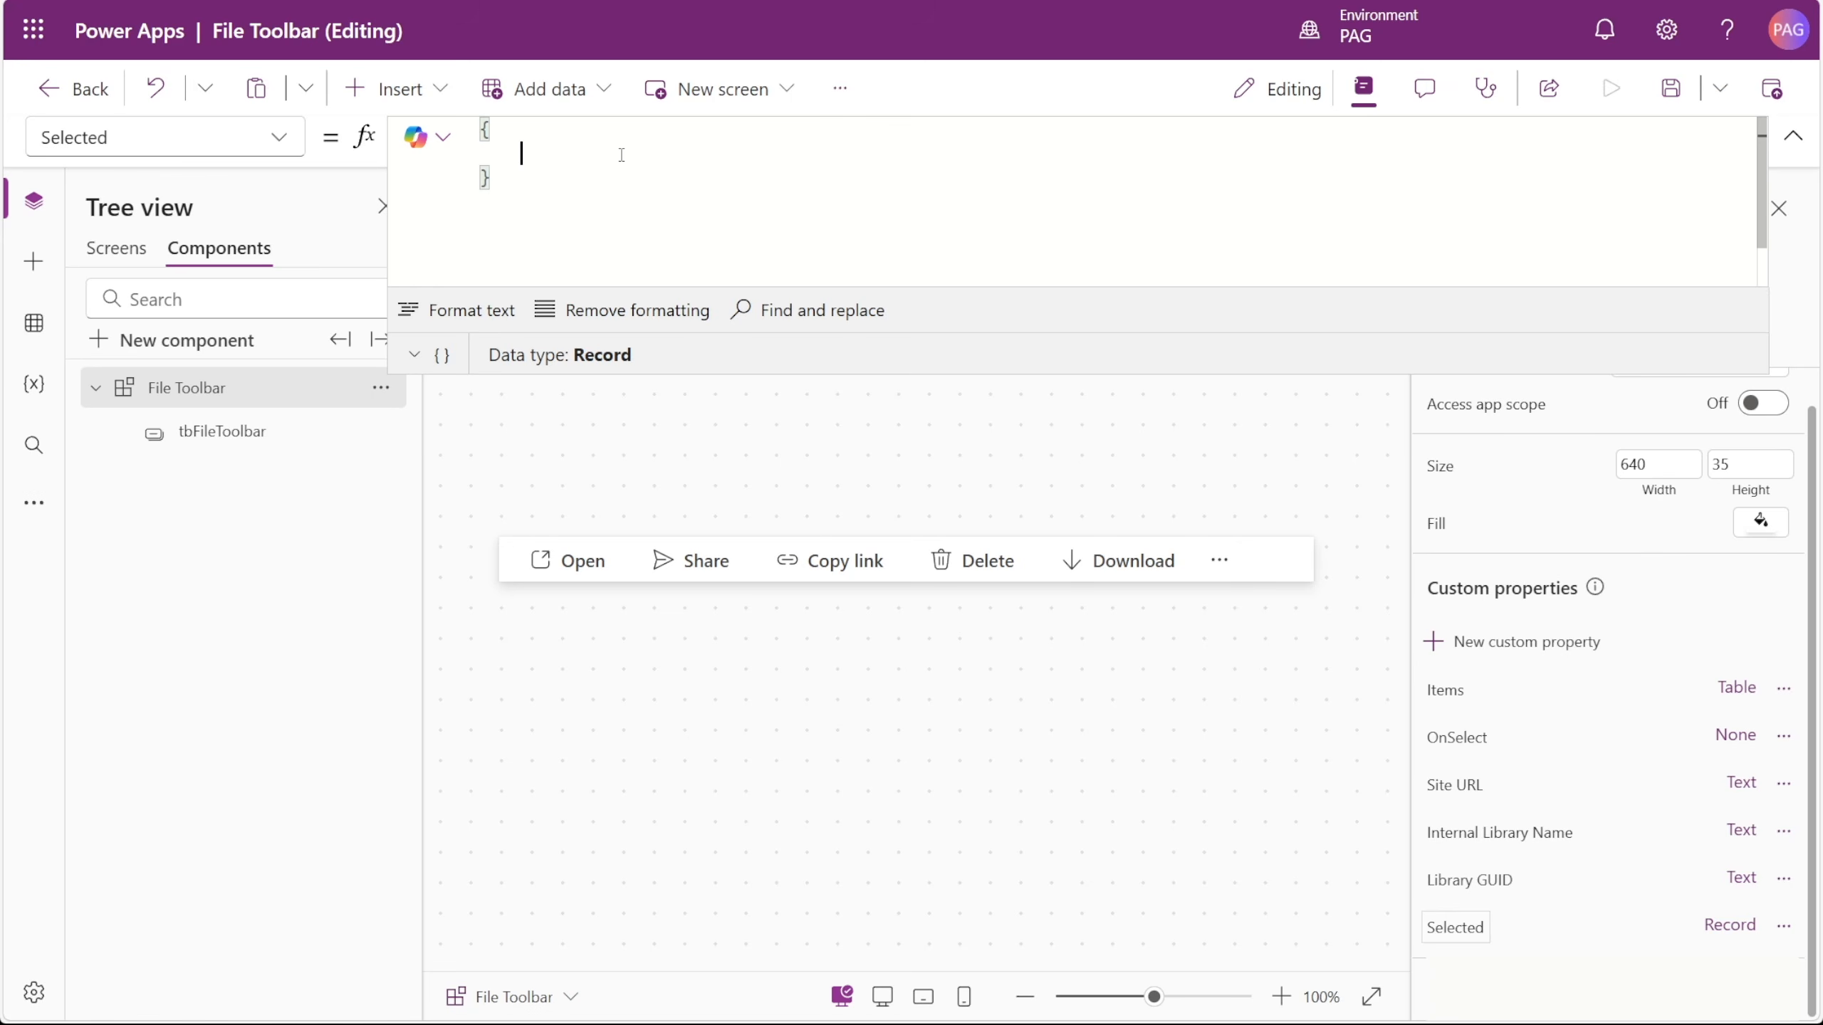
pyautogui.write('ID: 0')
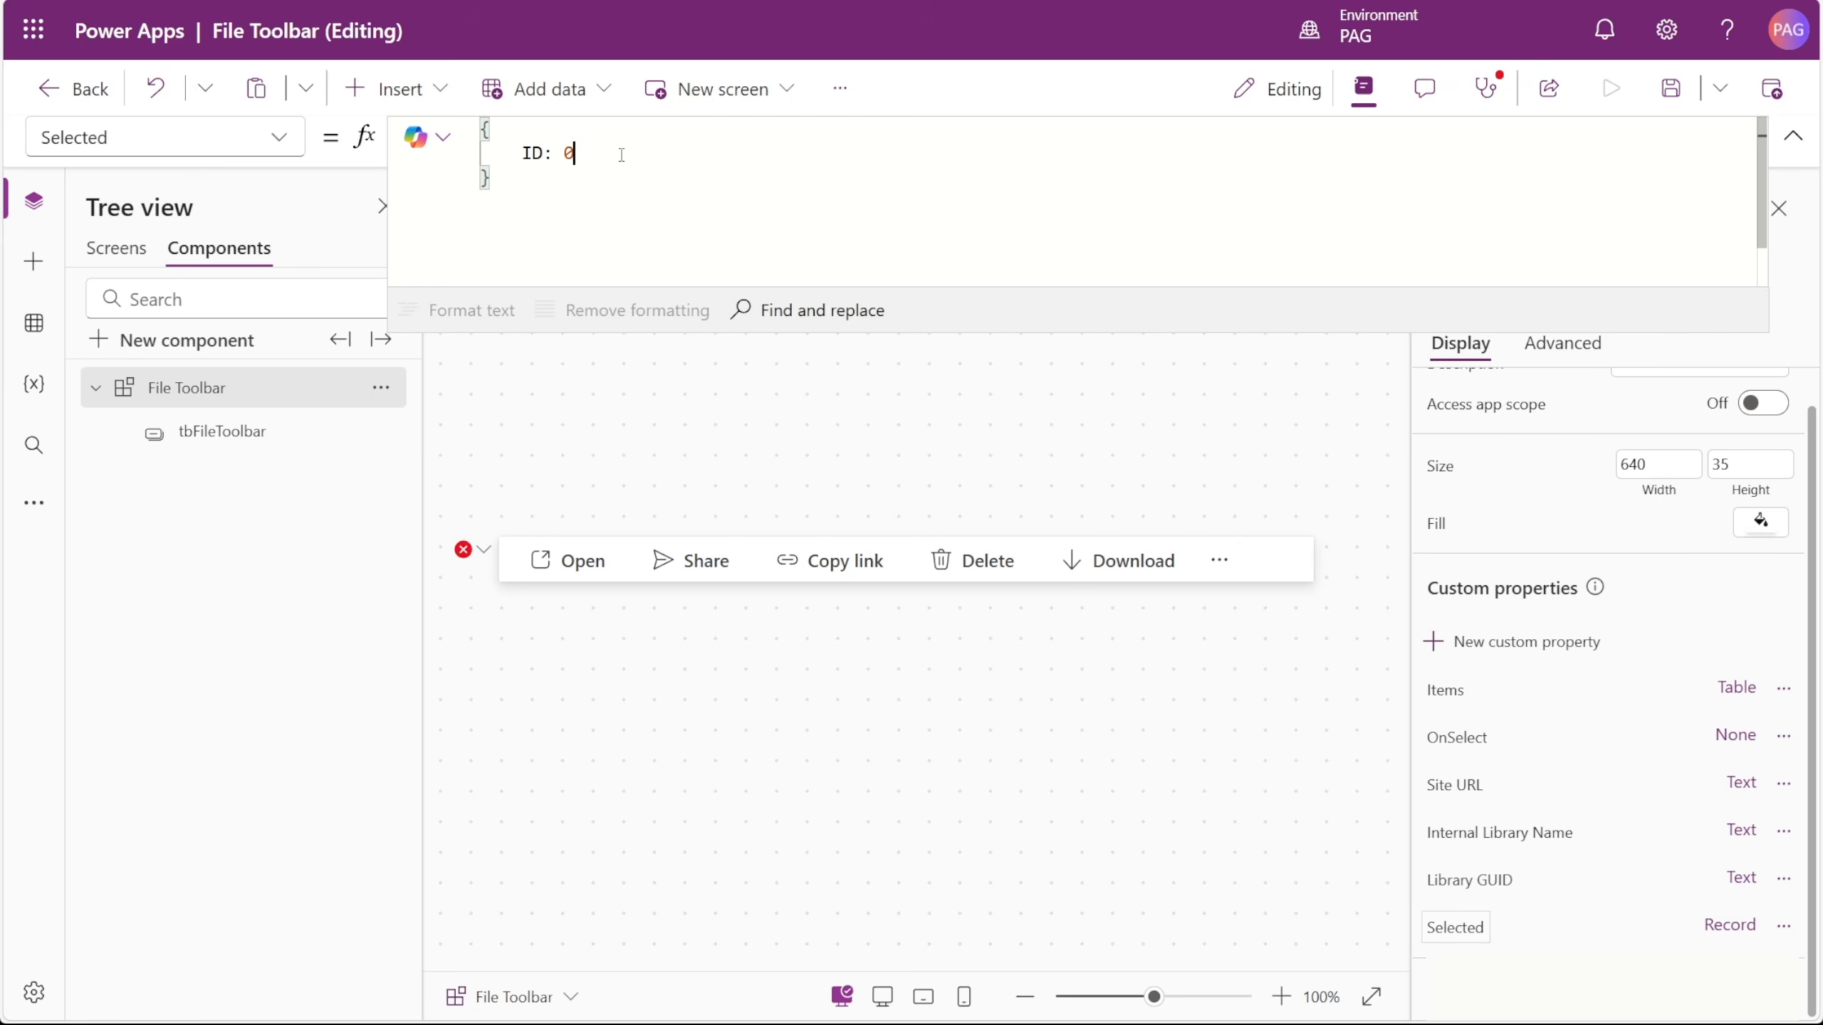
pyautogui.write(',')
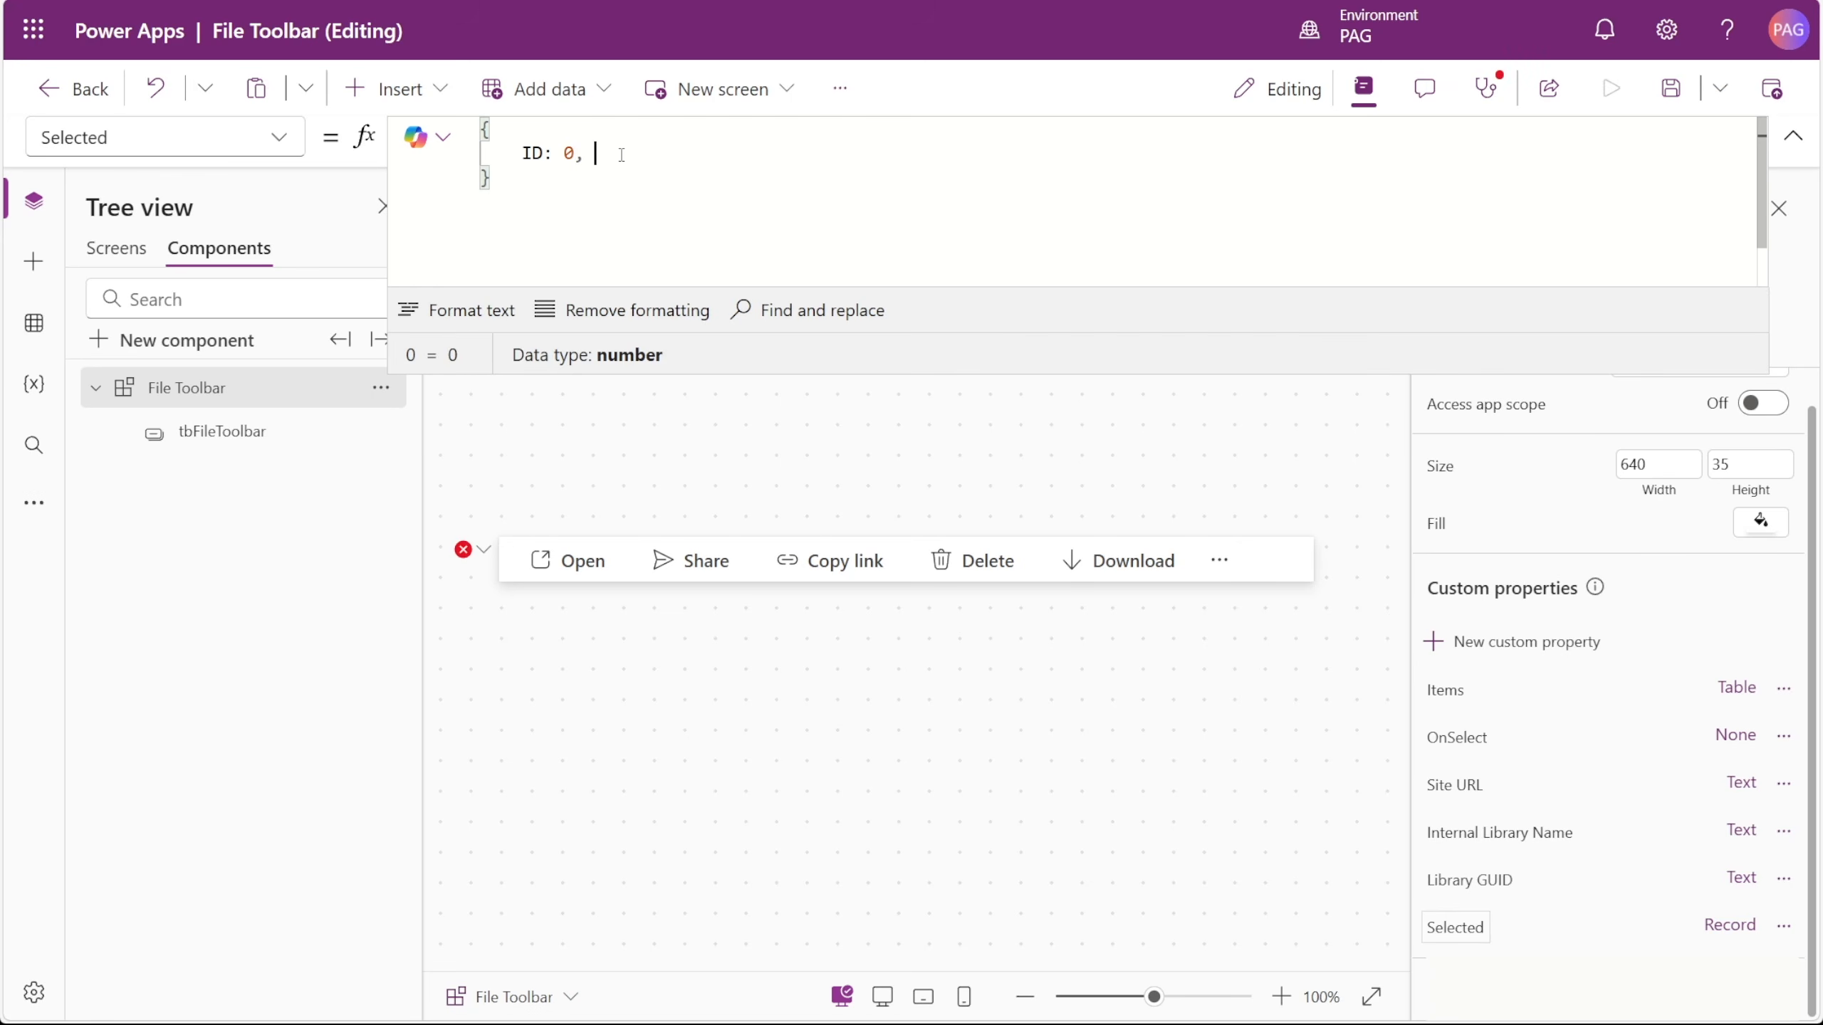
pyautogui.hotkey('shift', 'Return')
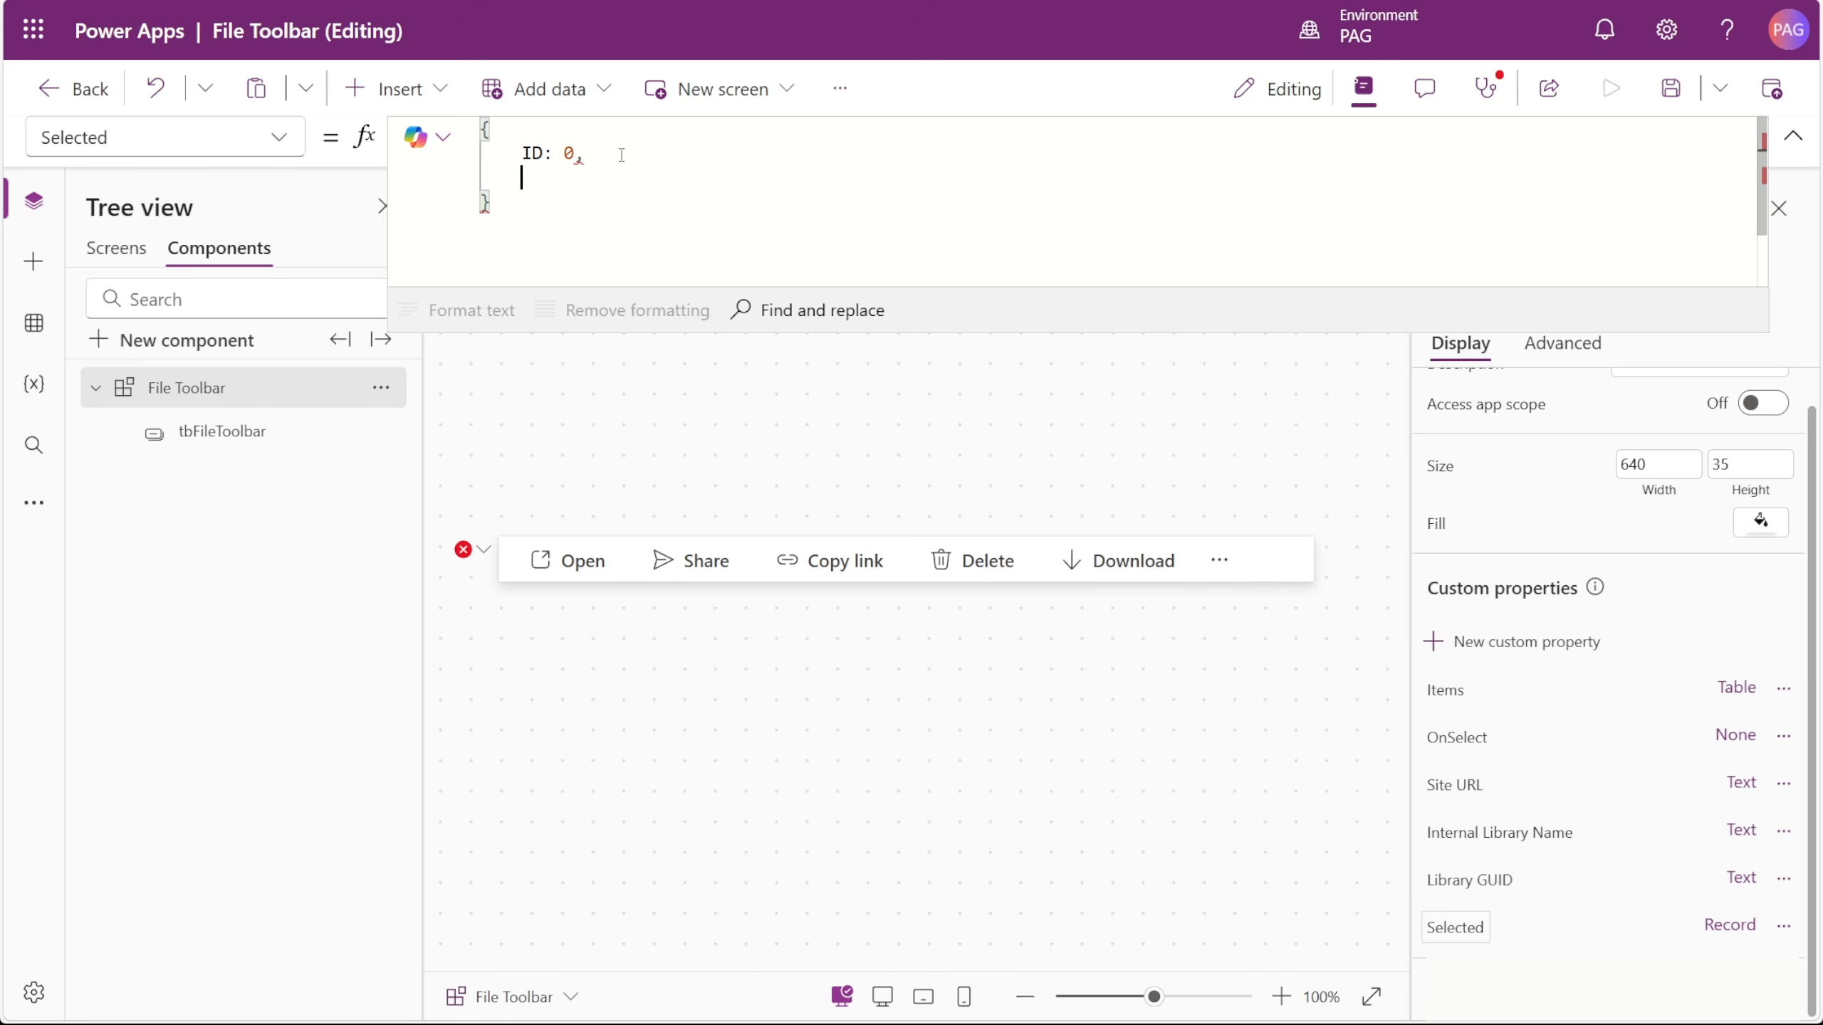
pyautogui.write('Title: "",')
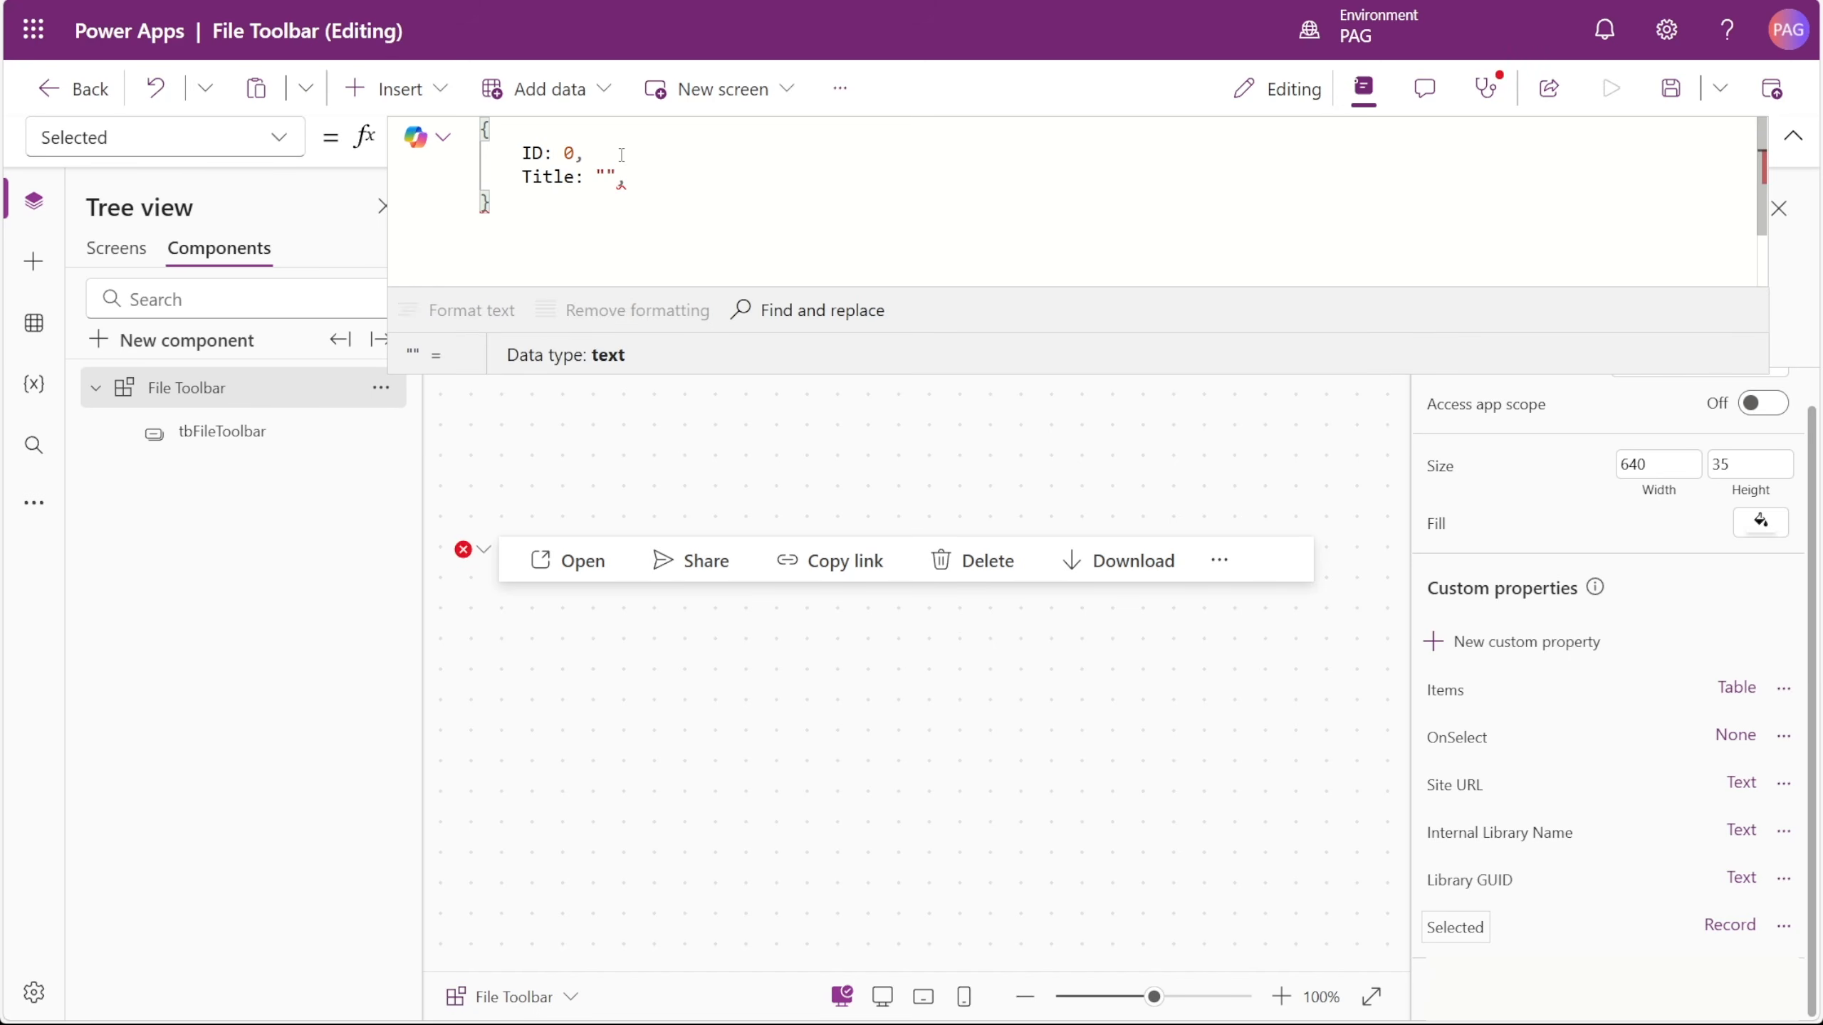
# - Add the fields '{Link}': "" and '{FullPath}': "" on separate lines inside the Selected record
pyautogui.press('Return')
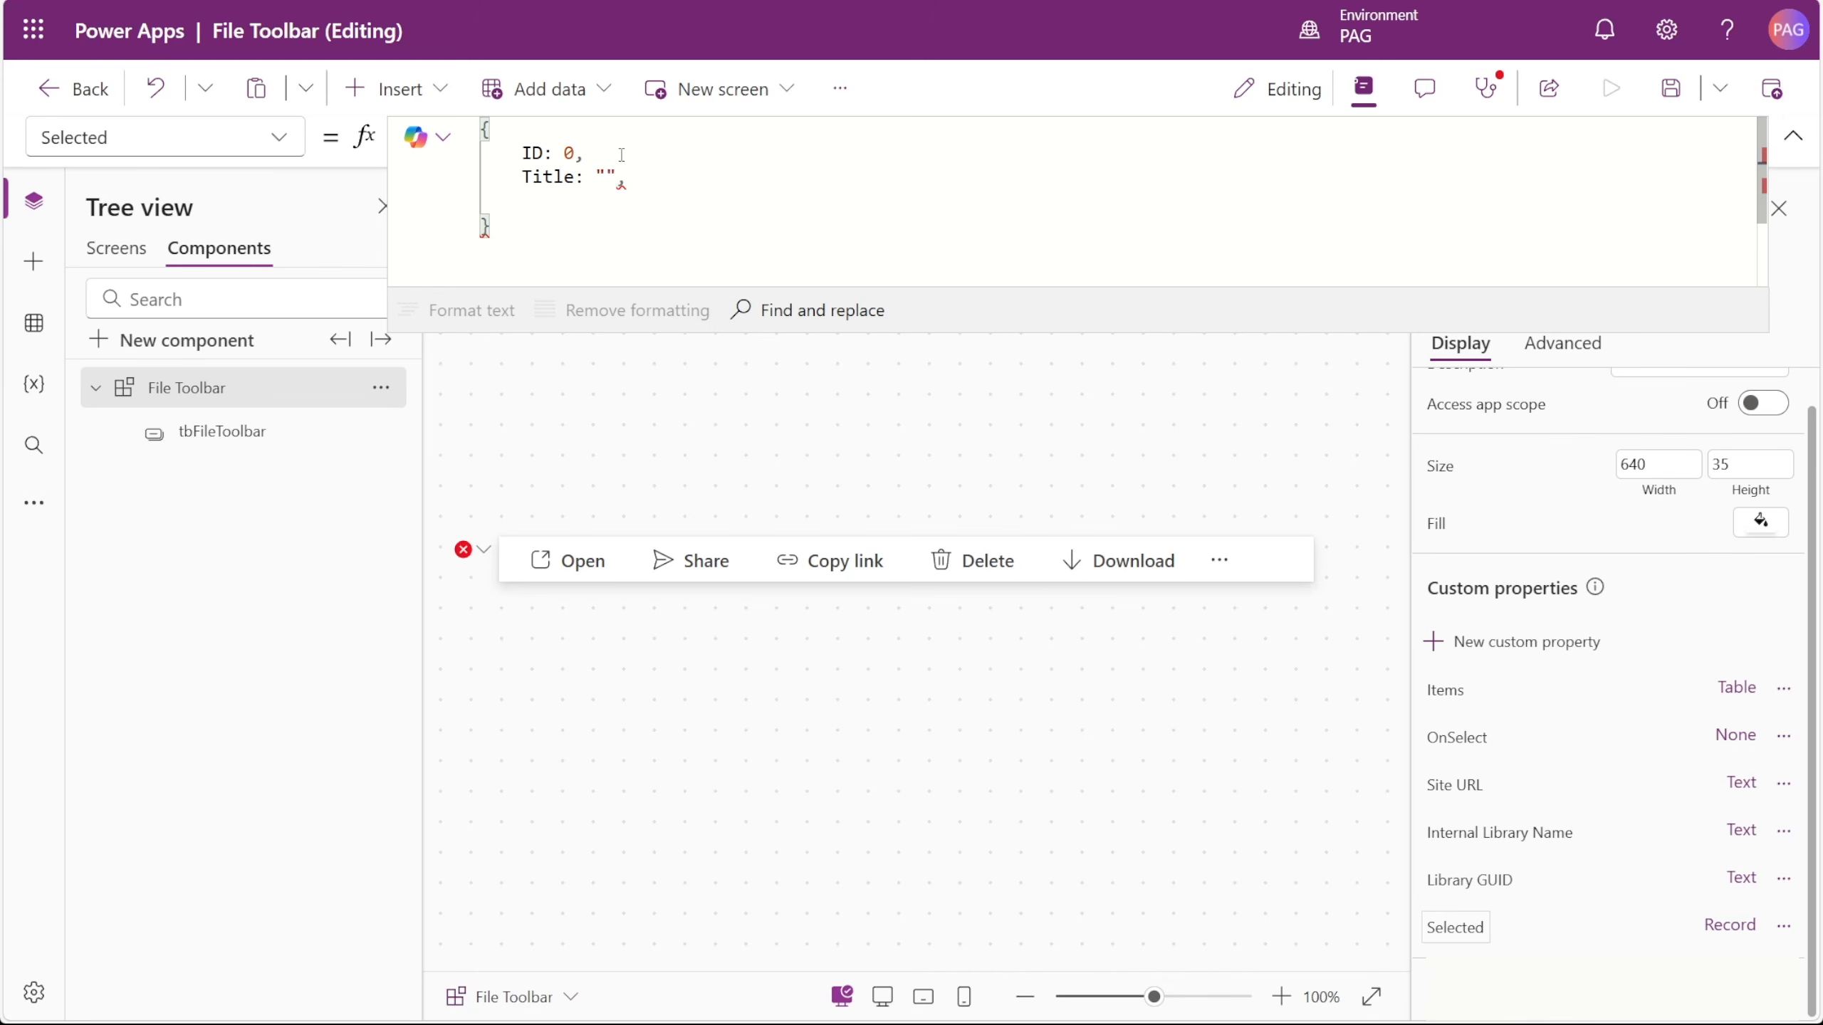
pyautogui.write("'{}")
pyautogui.write('Link')
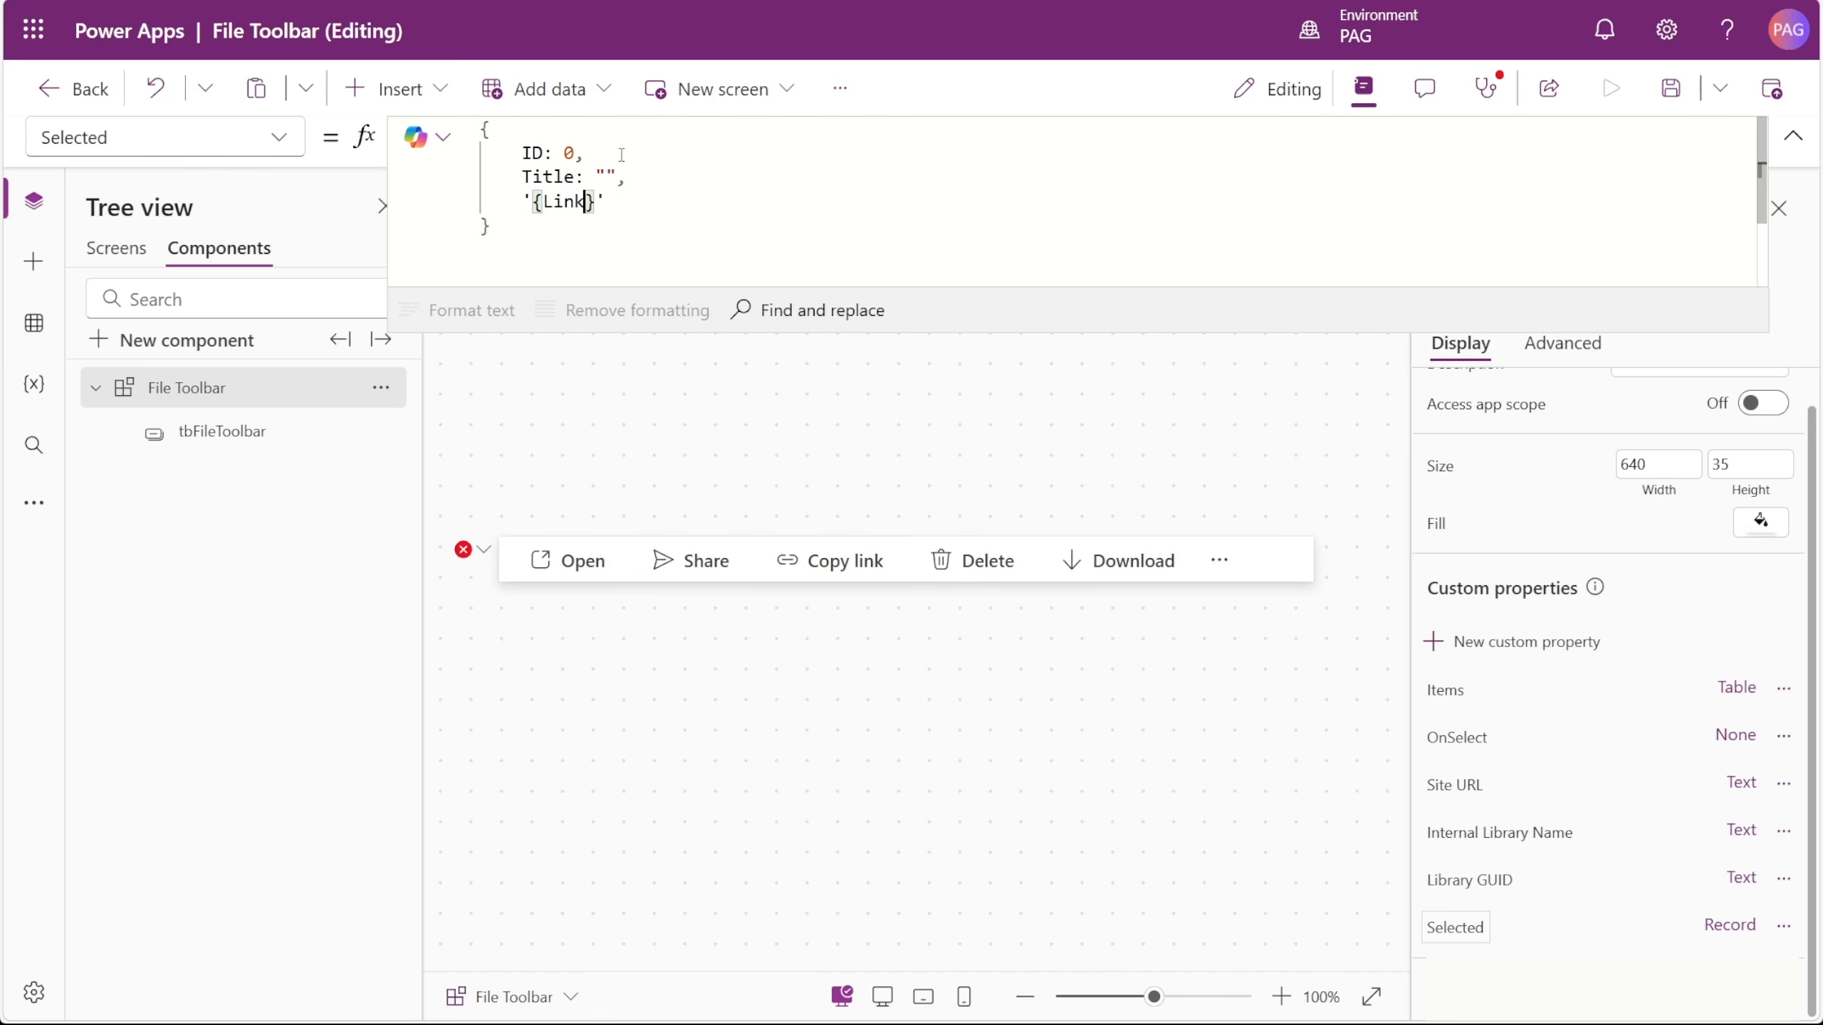
pyautogui.write('\': "",')
pyautogui.press('Return')
pyautogui.write("'{")
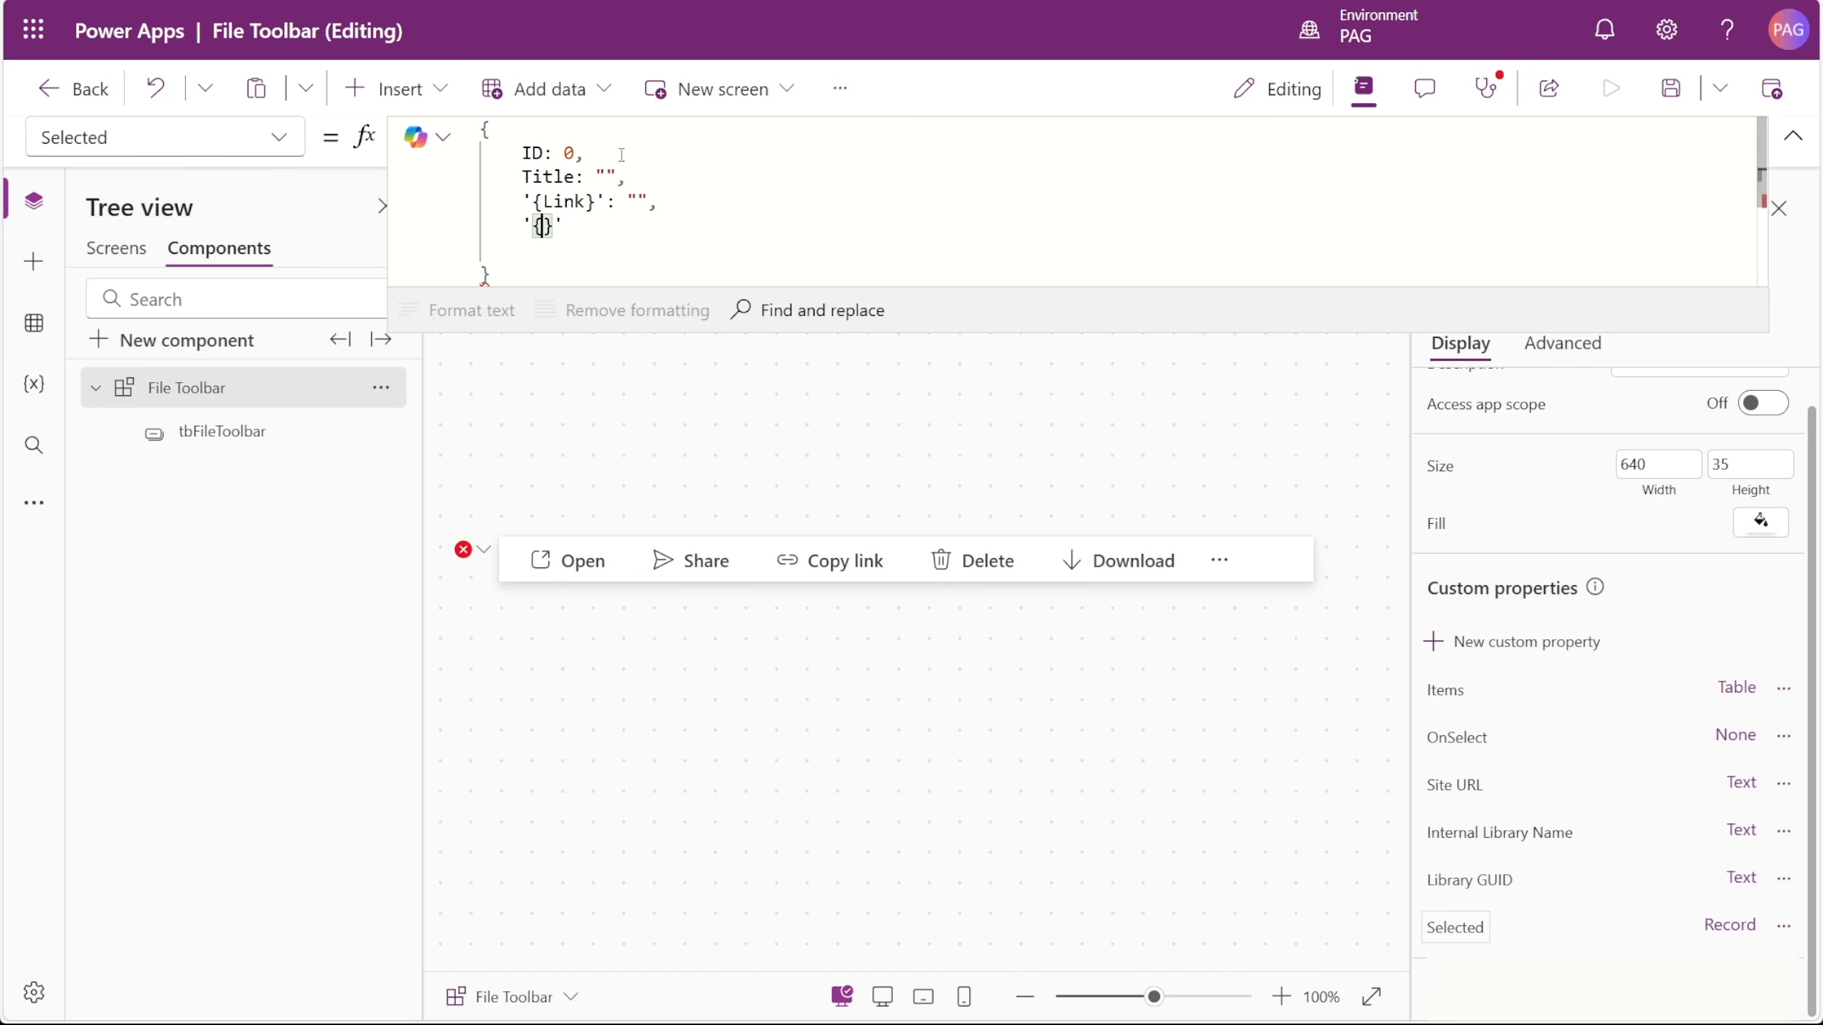
pyautogui.write('FullPath}\': ""<')
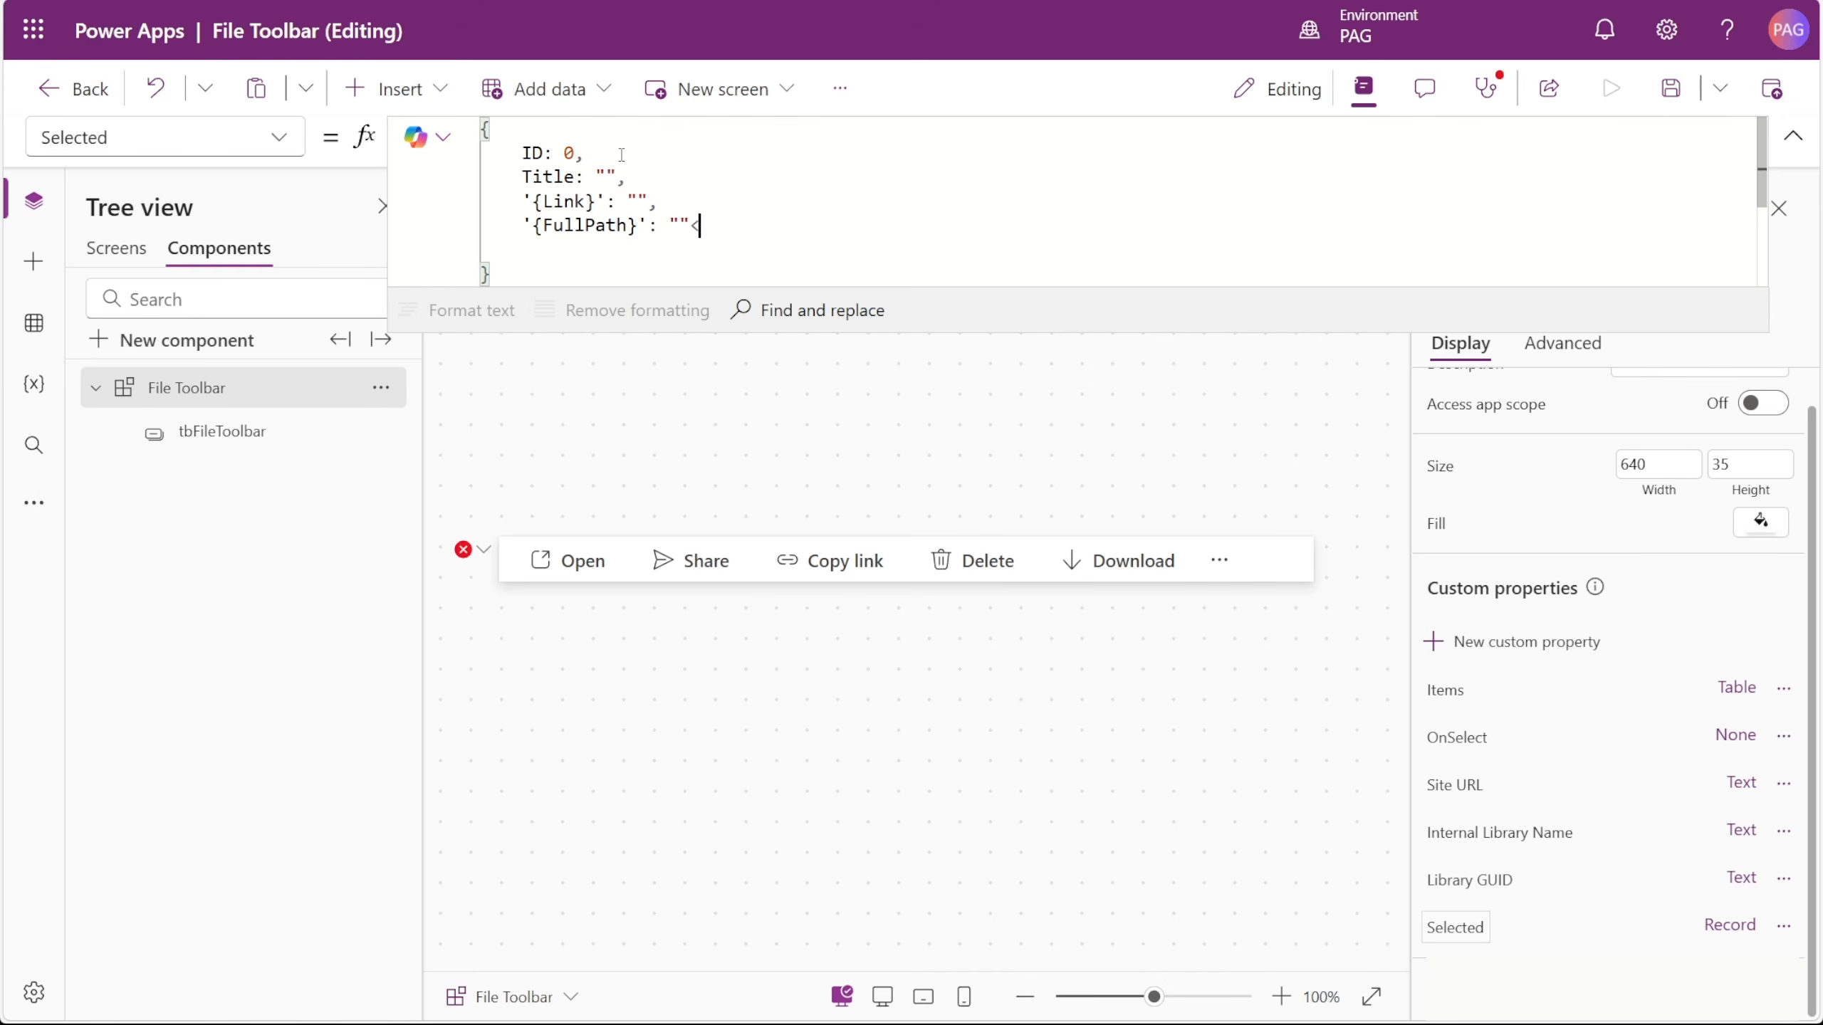
pyautogui.press('BackSpace')
pyautogui.write(',')
# - Add the Boolean field '{IsFolder}': false as the last entry in the Selected record
pyautogui.press('Return')
pyautogui.write("'{IsF")
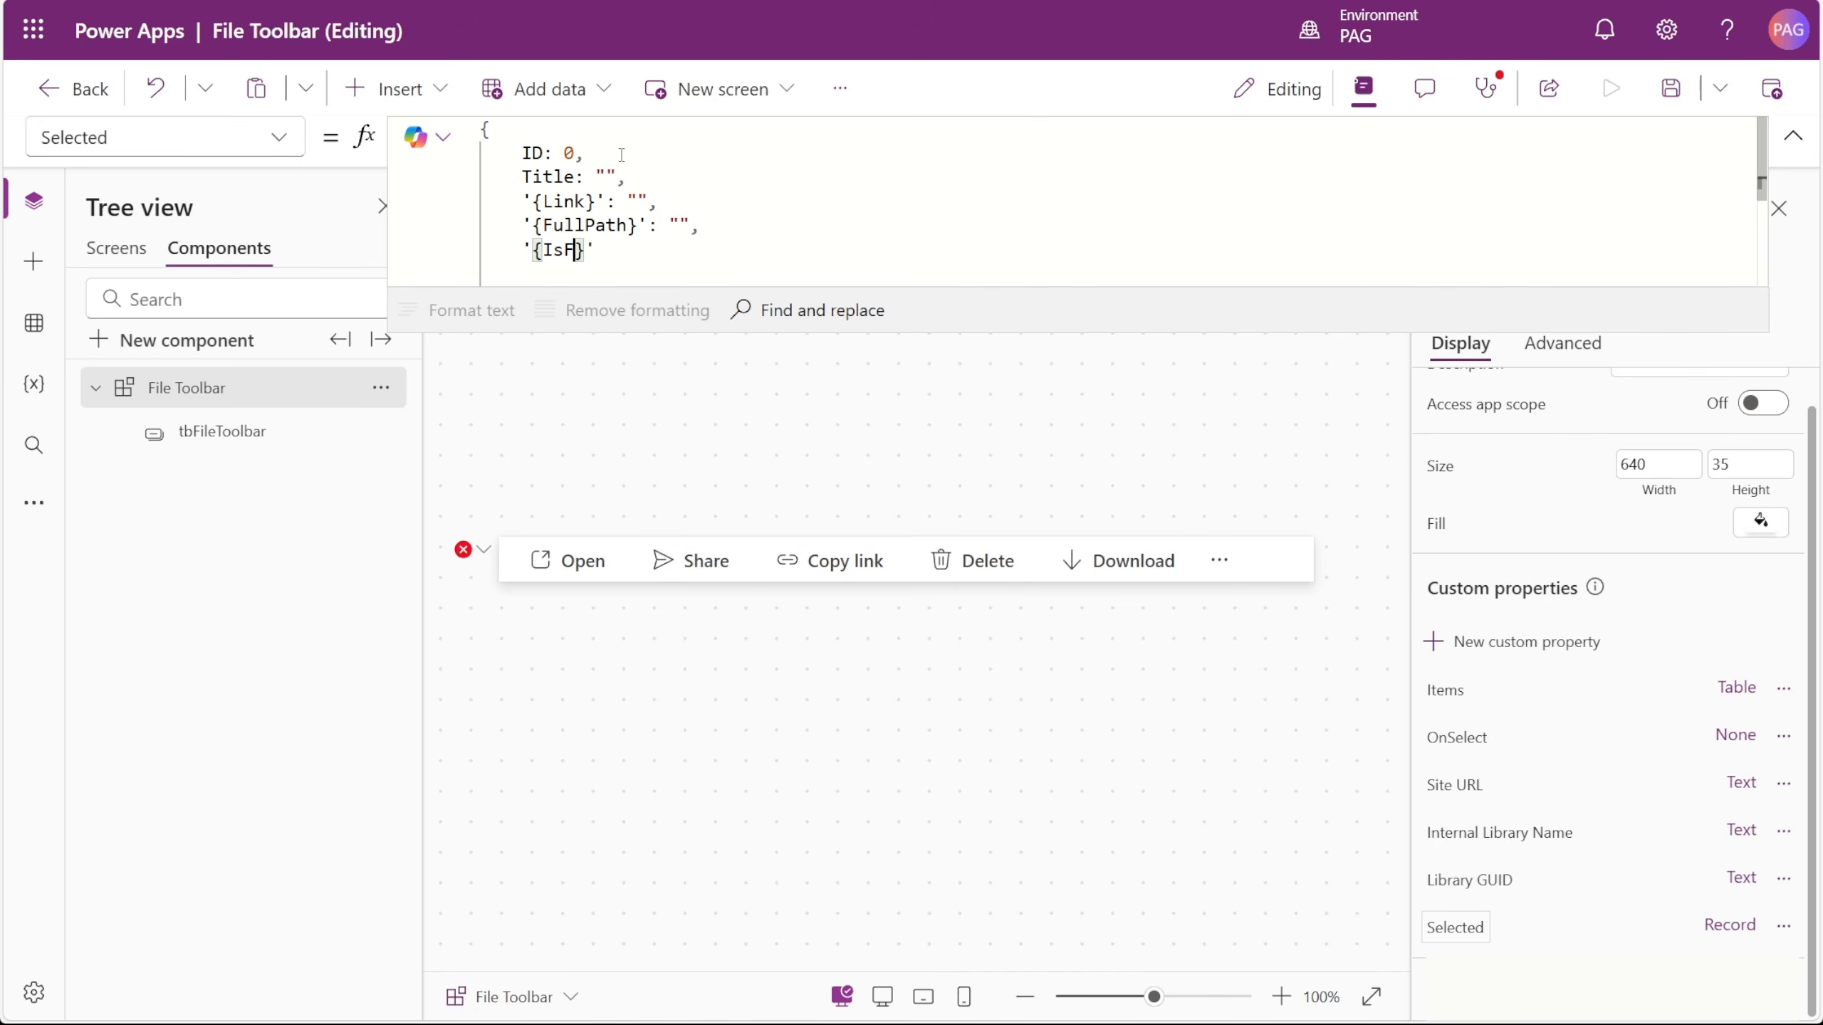
pyautogui.write("older}': false")
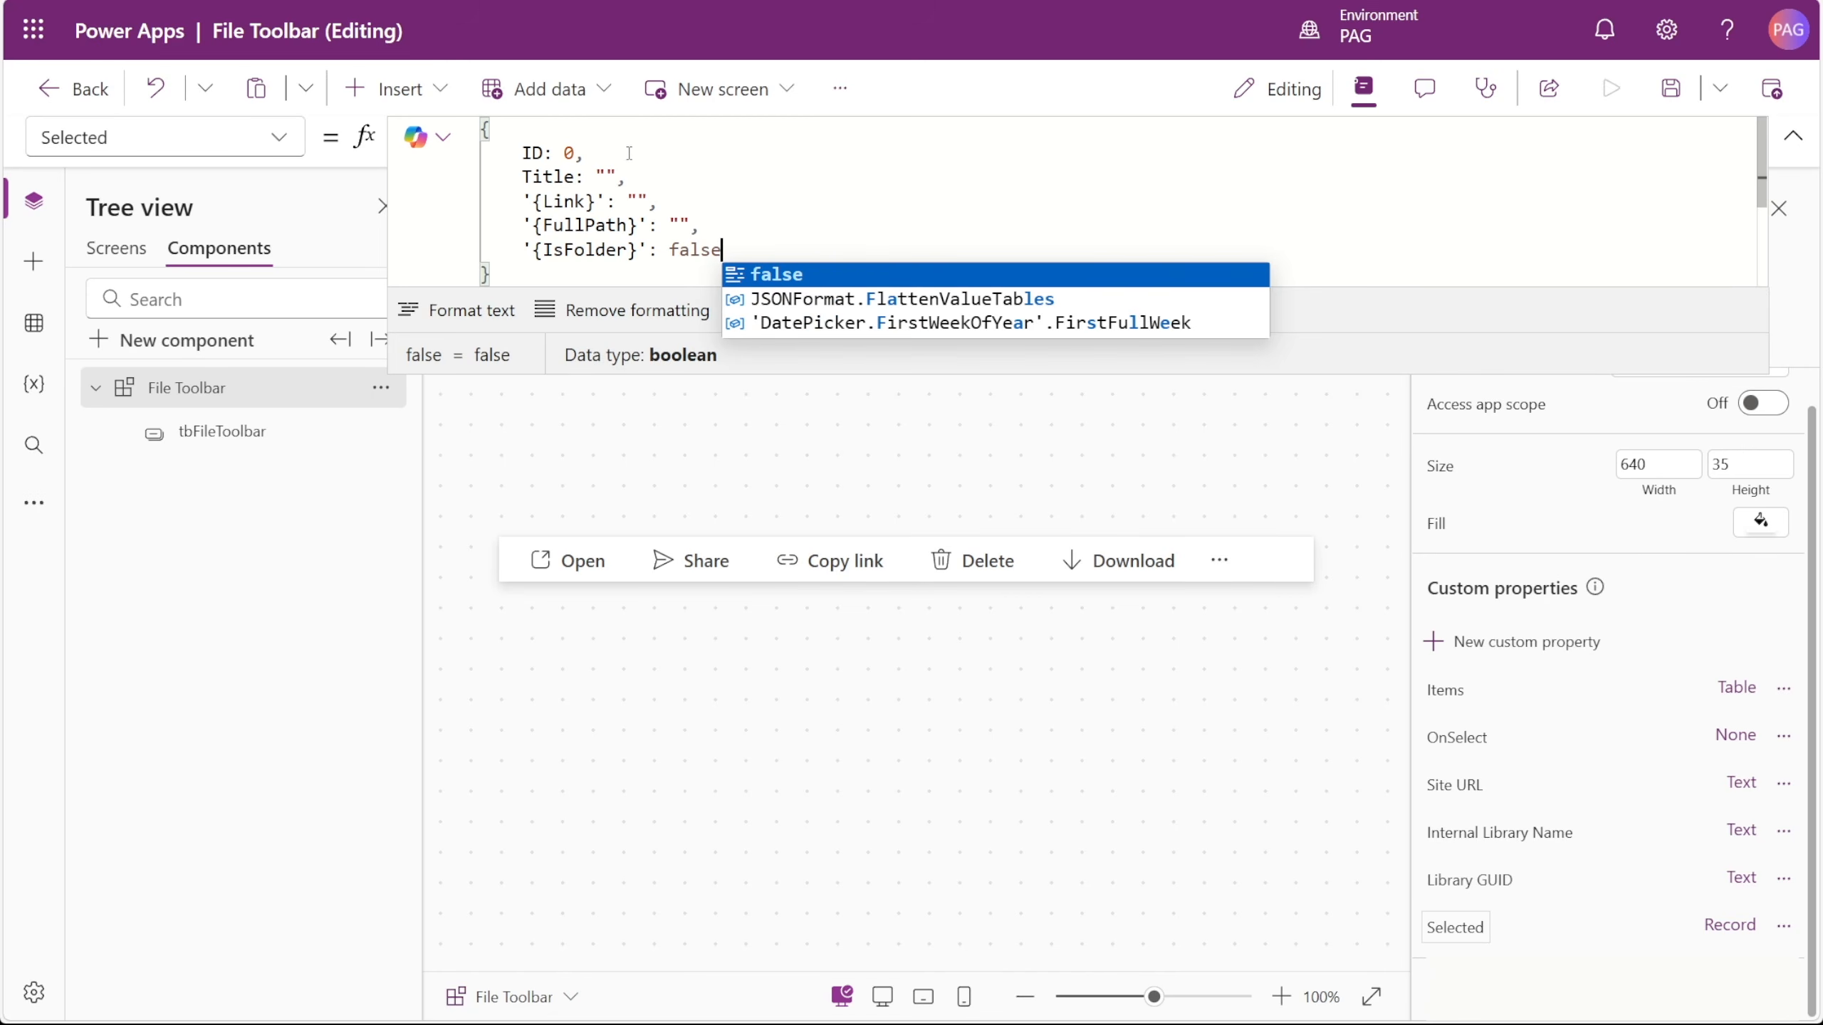
# - Copy the SharePoint site URL through PAGDepartment/ and set it as the Site URL property's default, with comments showing the expected URL format
pyautogui.hotkey('ctrl', 'a')
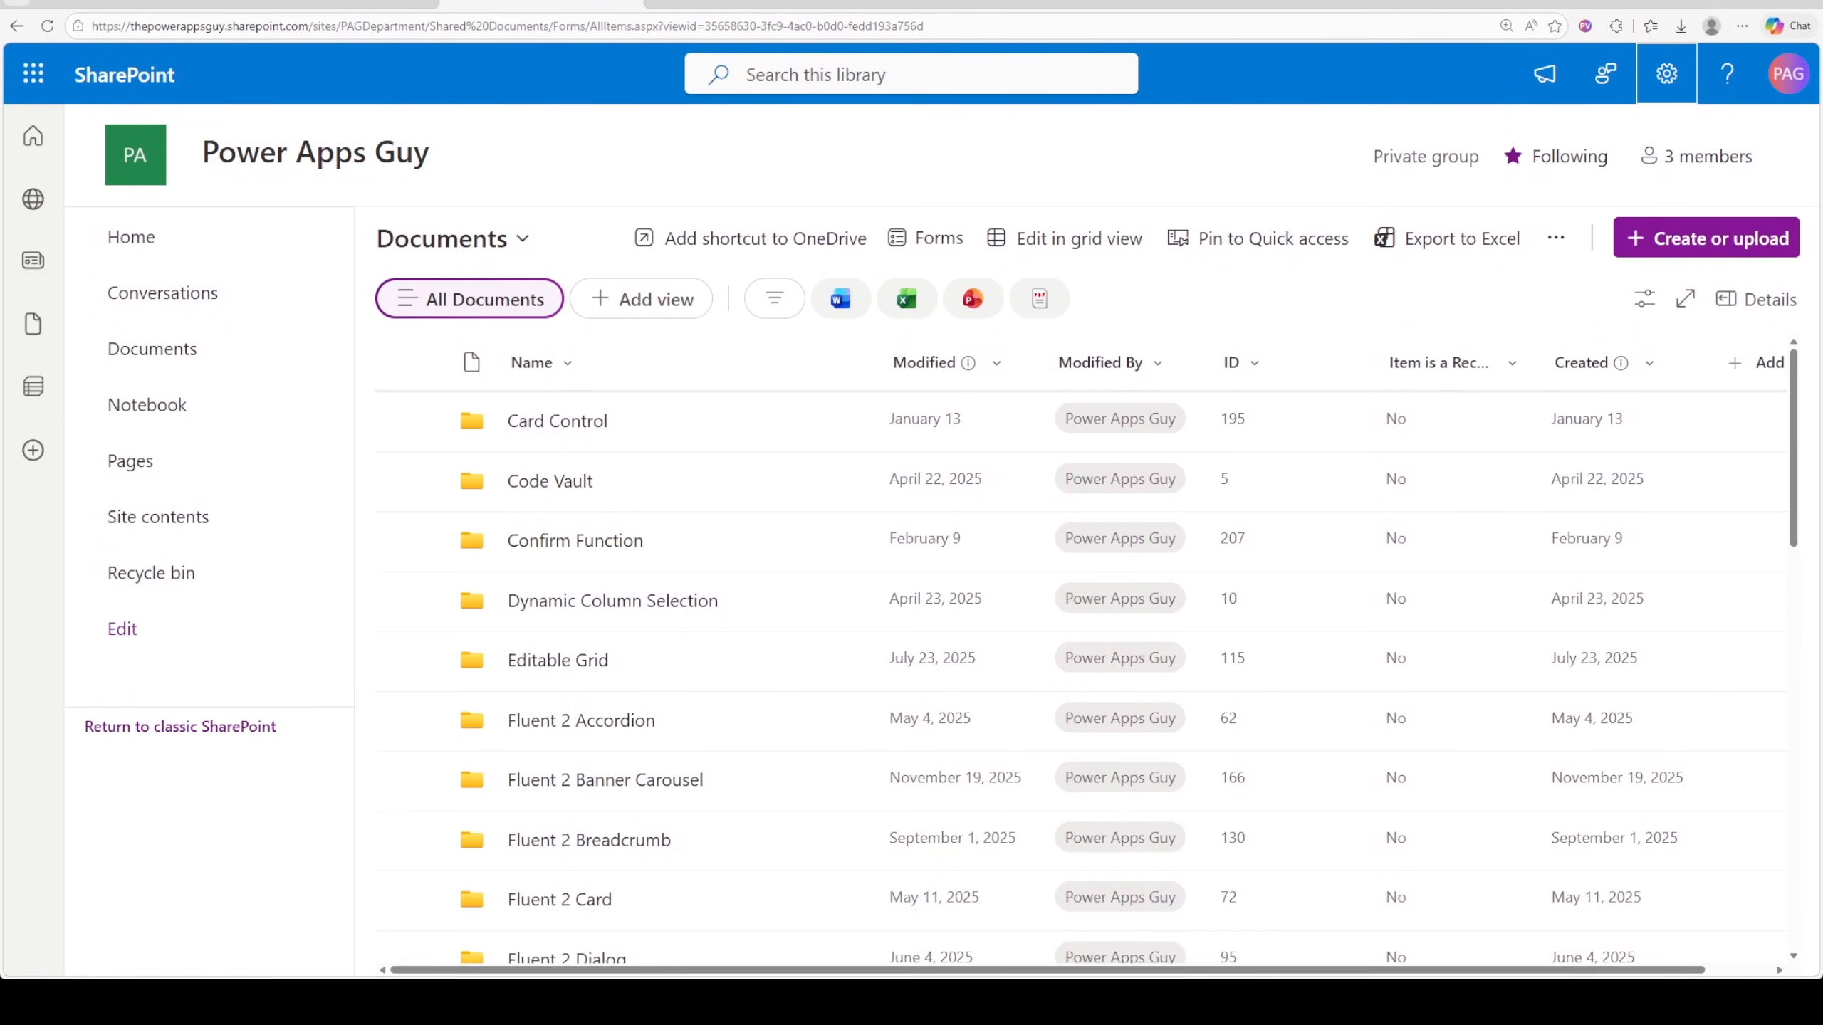
pyautogui.moveTo(430, 22); pyautogui.dragTo(84, 16)
pyautogui.hotkey('ctrl', 'c')
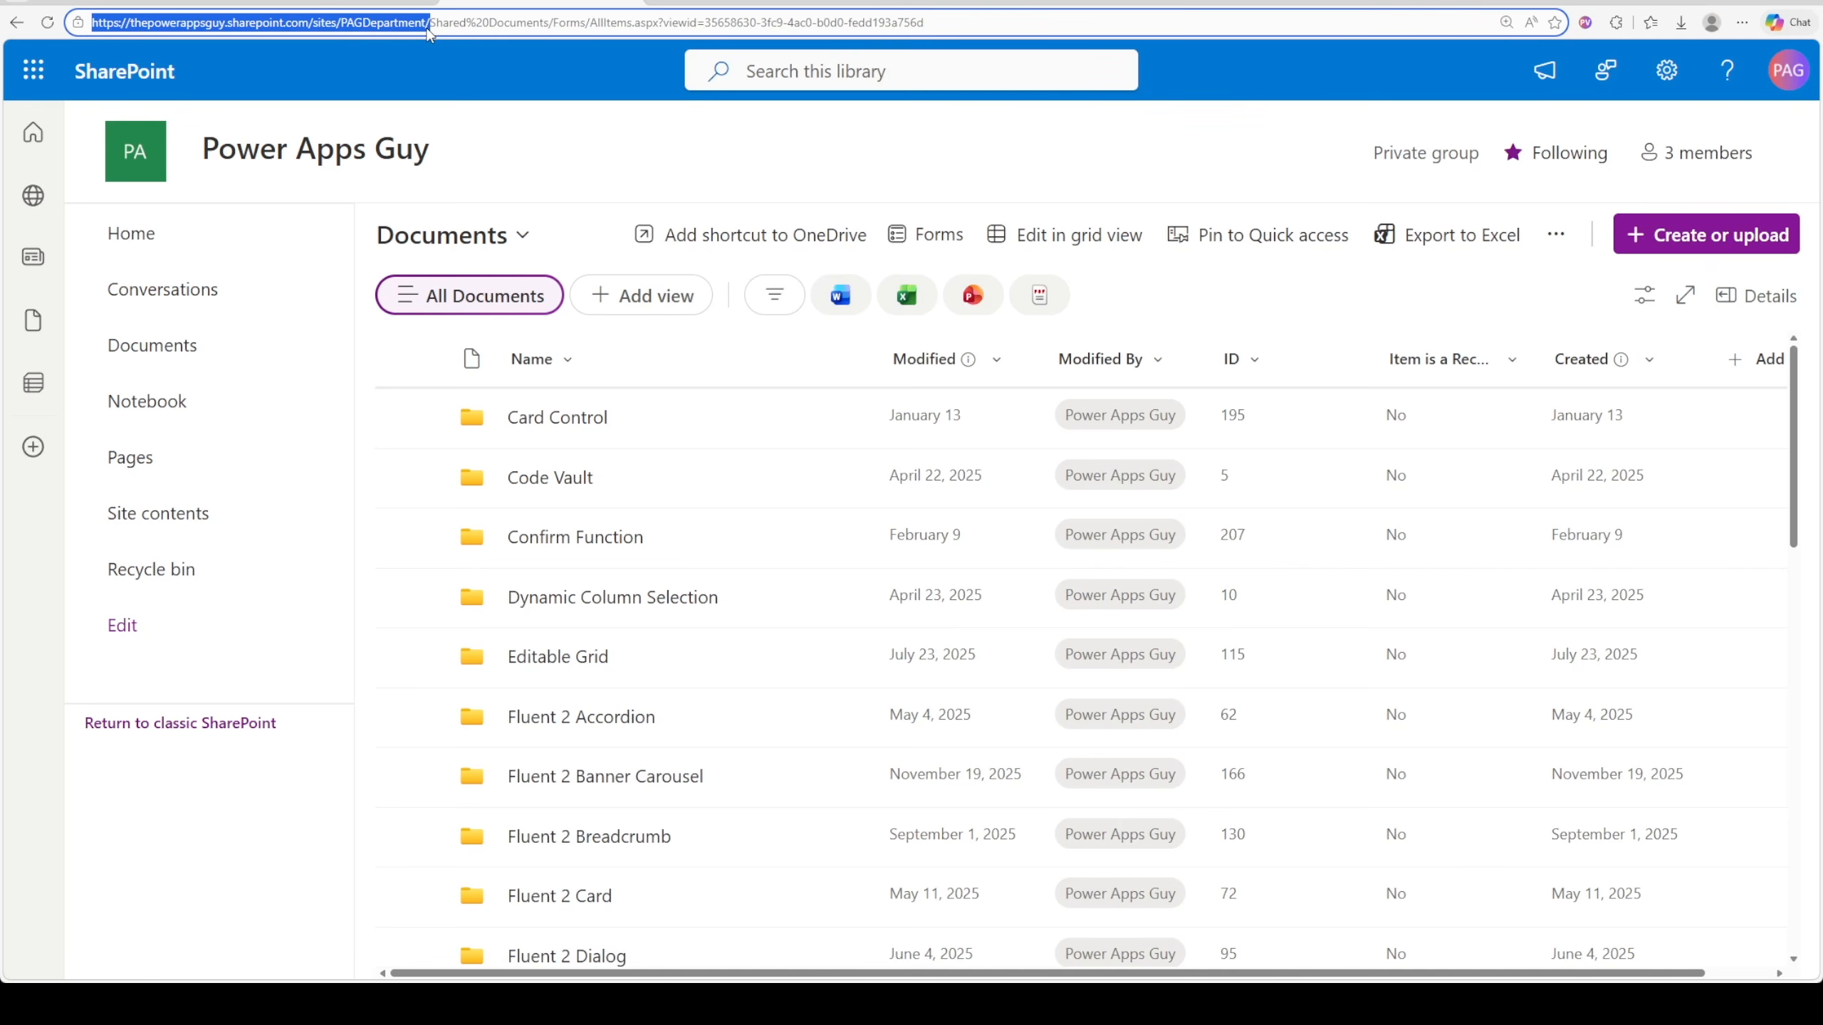
pyautogui.click(407, 3)
pyautogui.hotkey('ctrl', 'v')
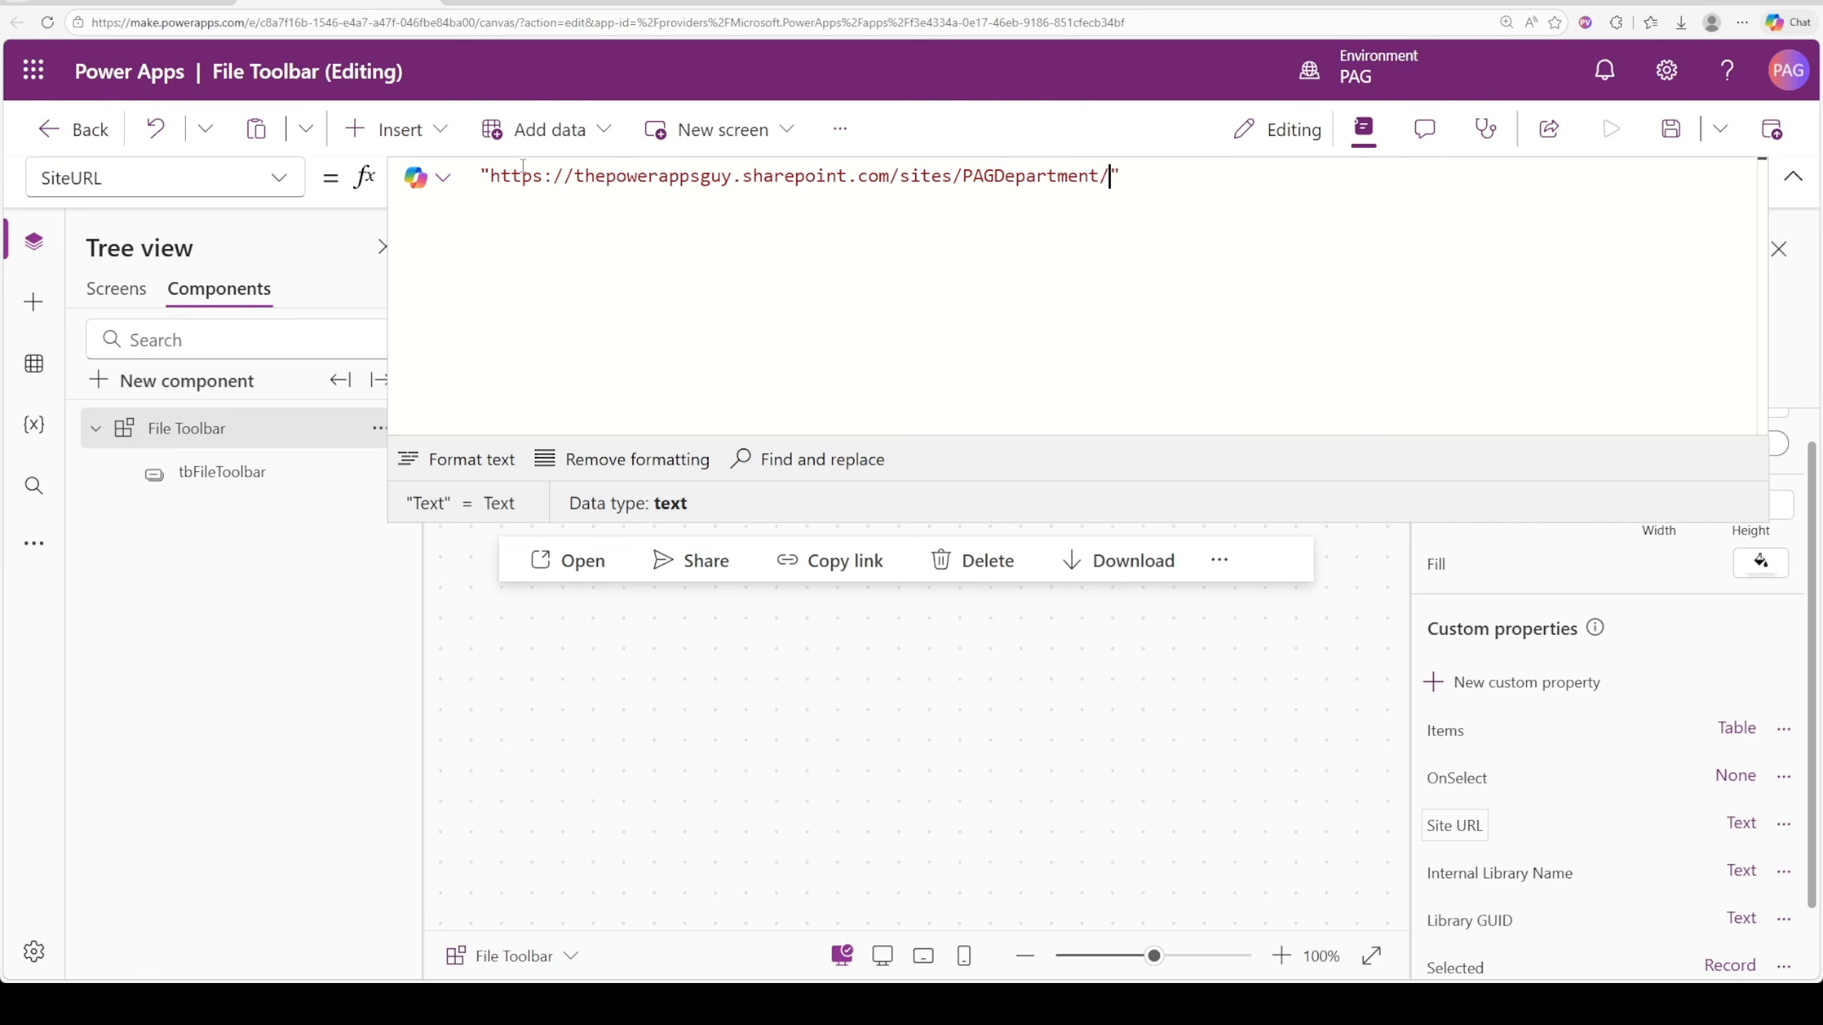
pyautogui.click(1134, 185)
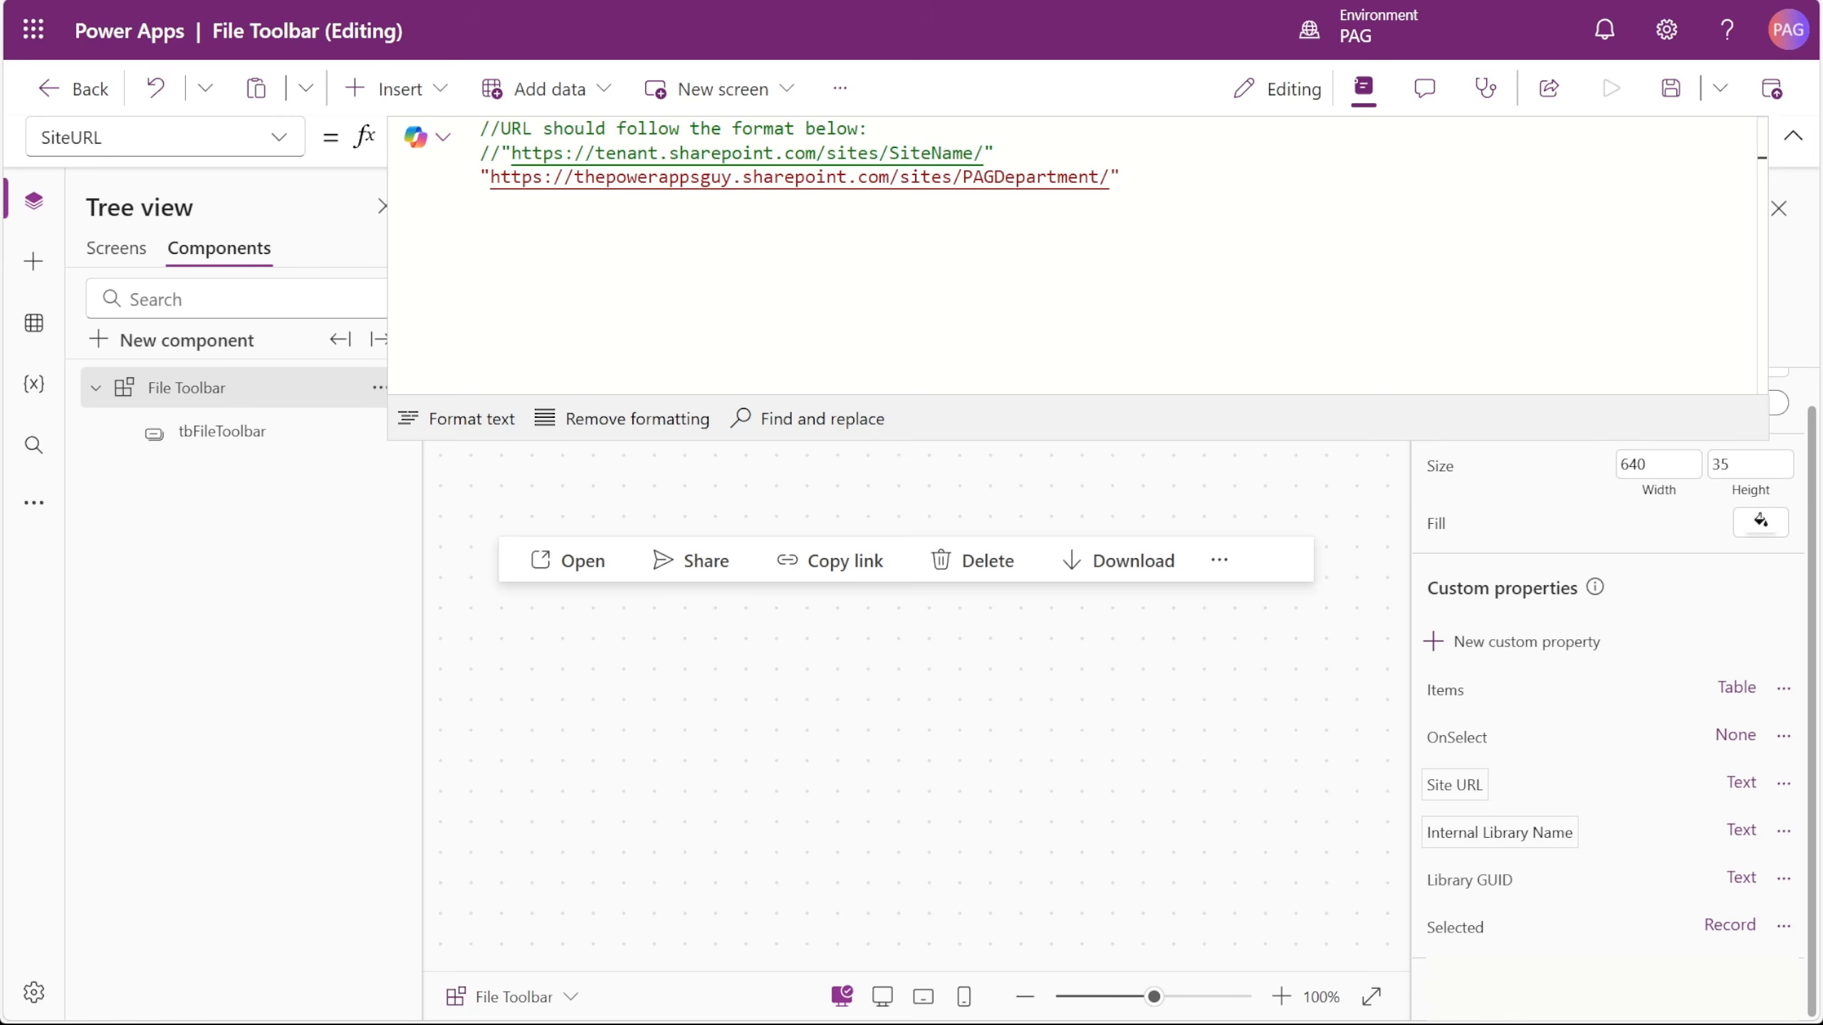
# - Open the Internal Library Name formula, switch to SharePoint and open the full settings page of the Documents library
pyautogui.click(1498, 832)
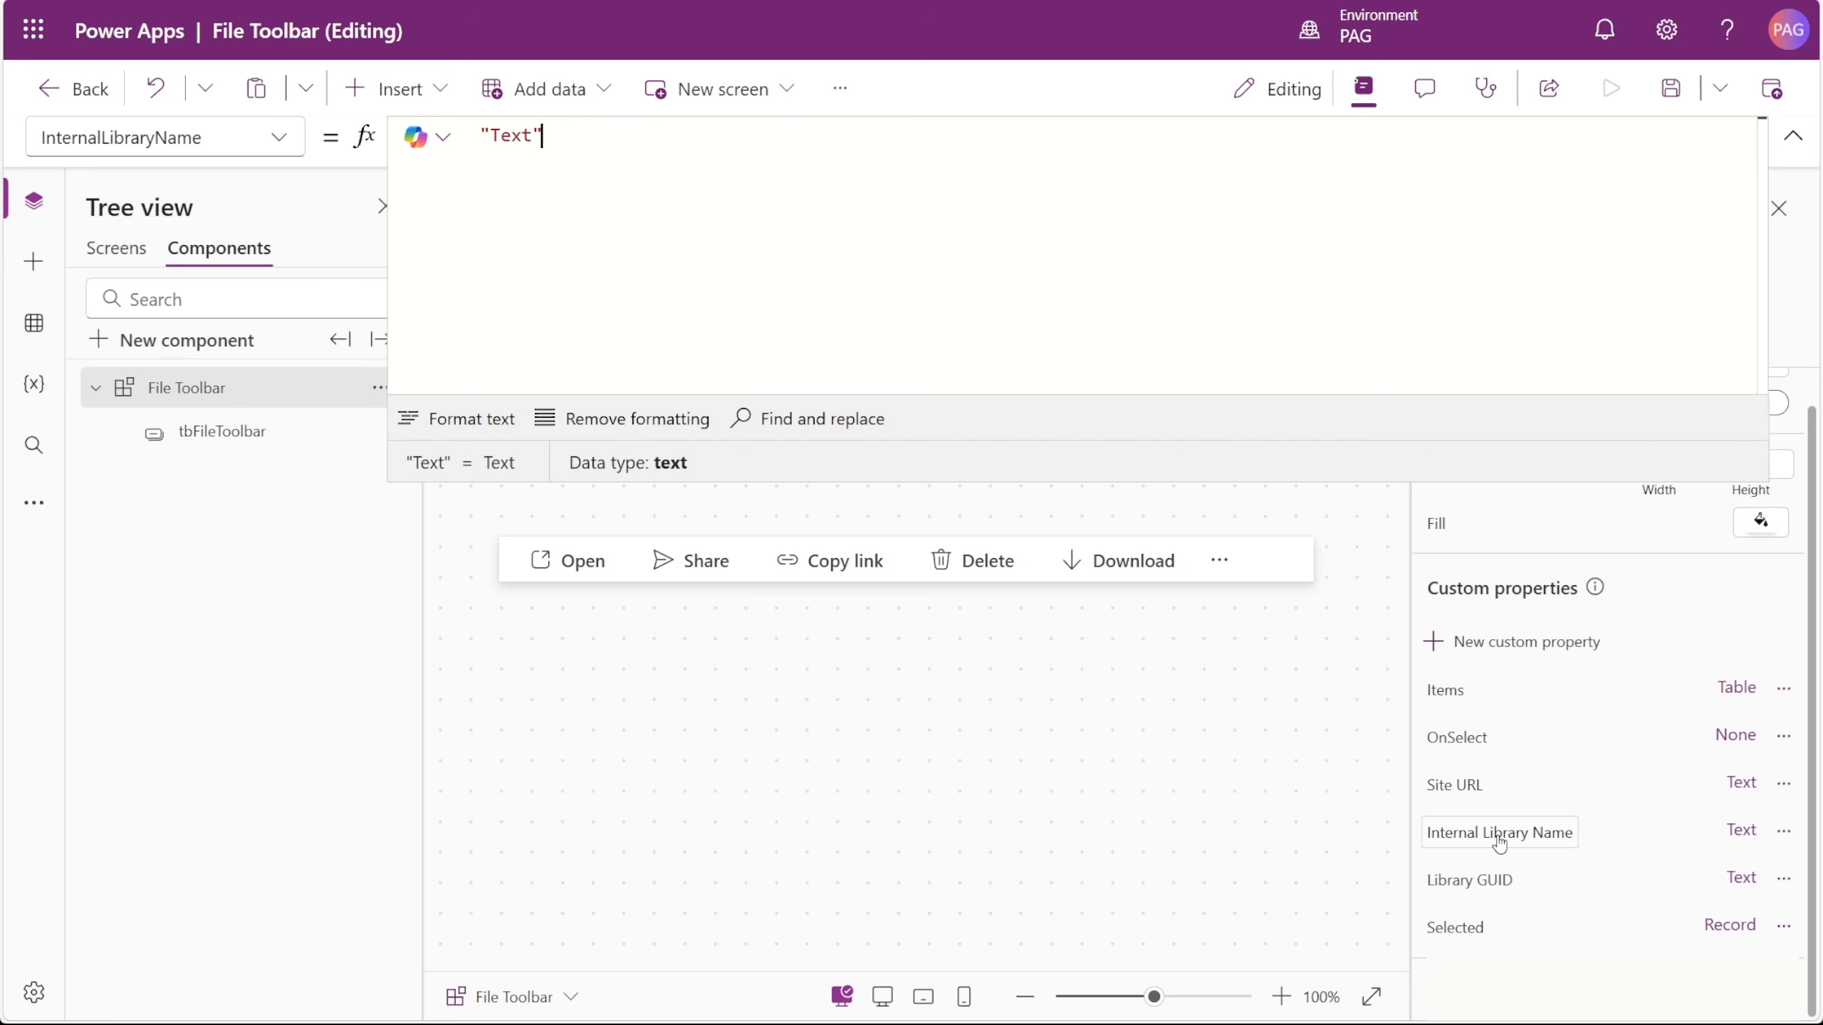
pyautogui.click(600, 0)
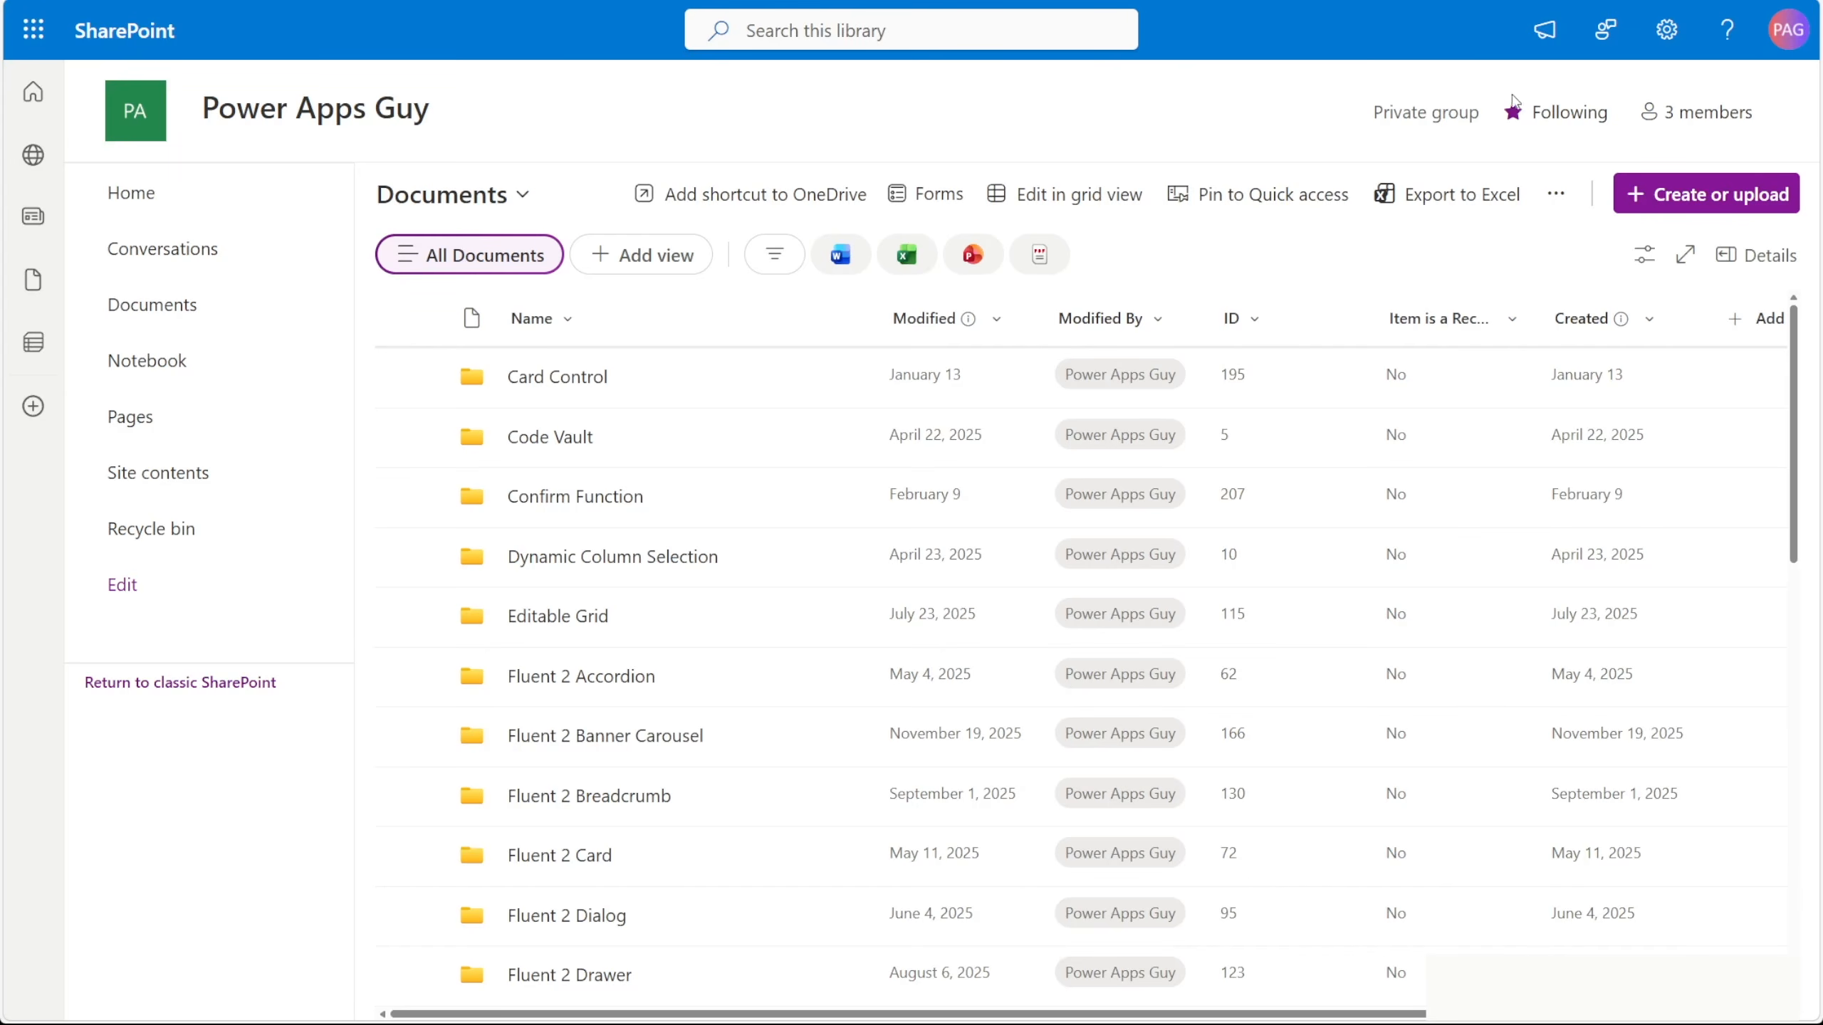
pyautogui.click(1650, 37)
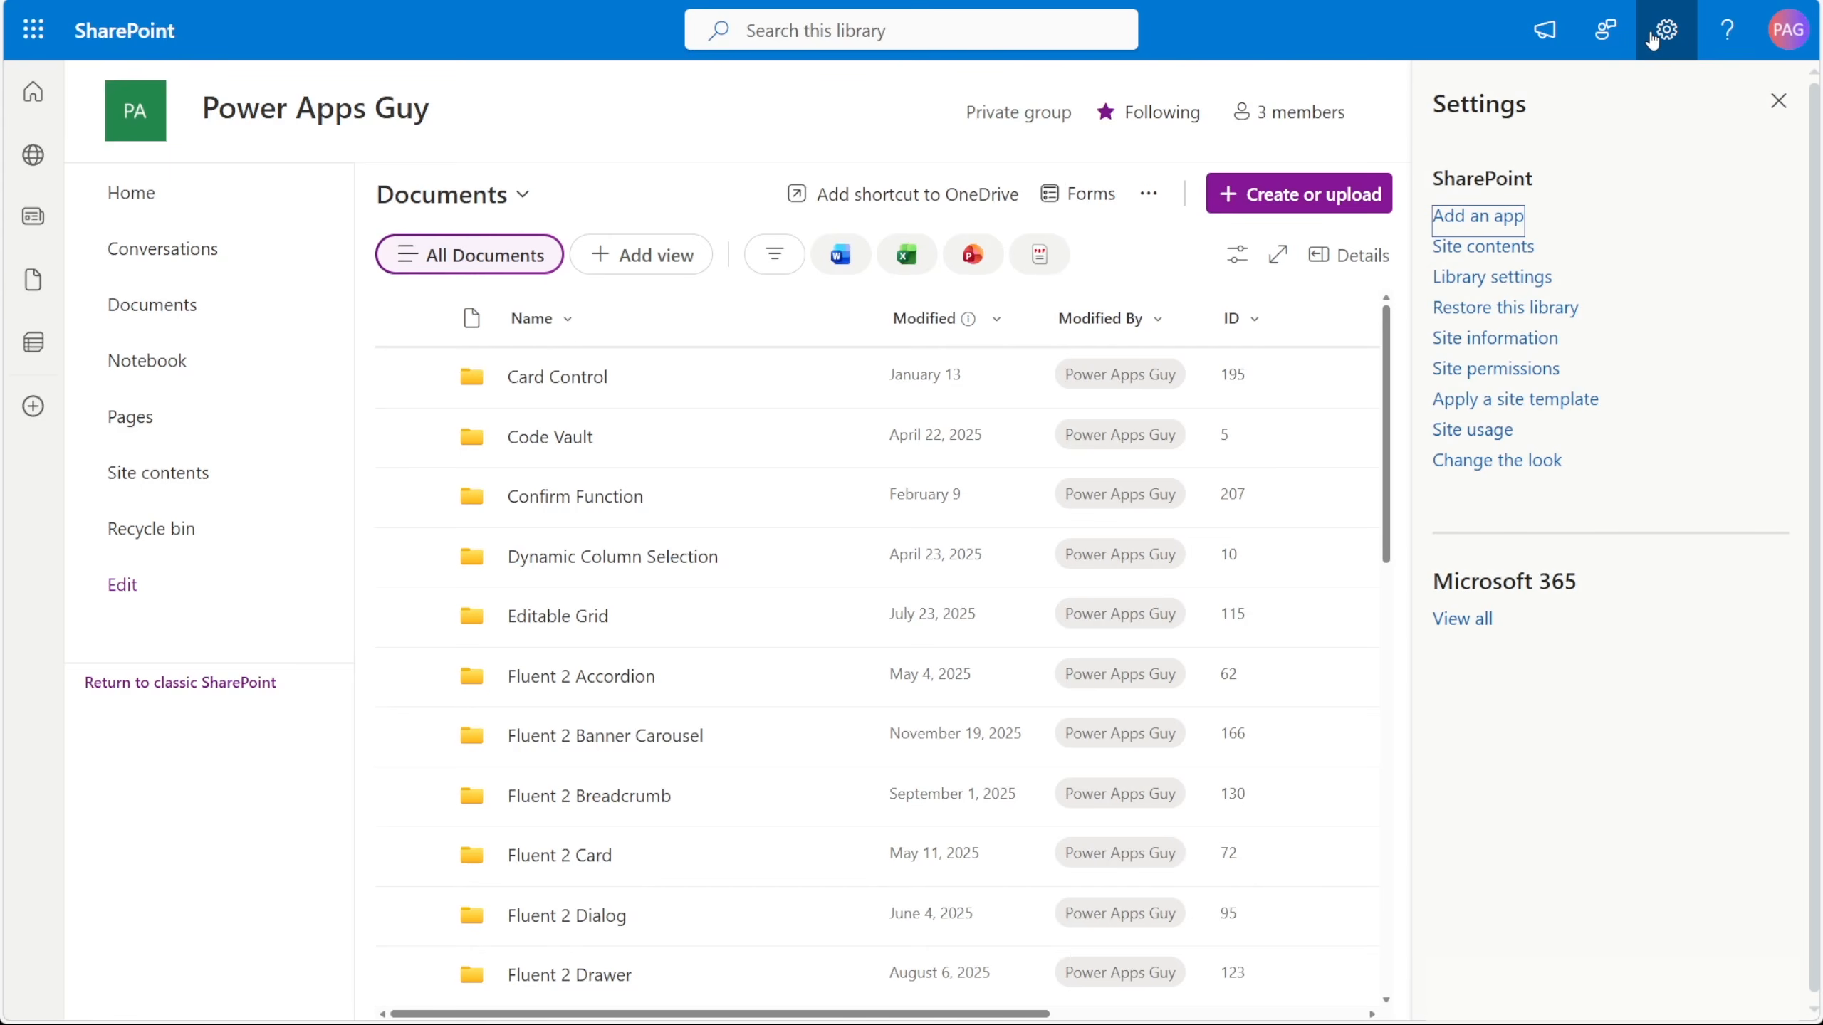
pyautogui.click(1491, 278)
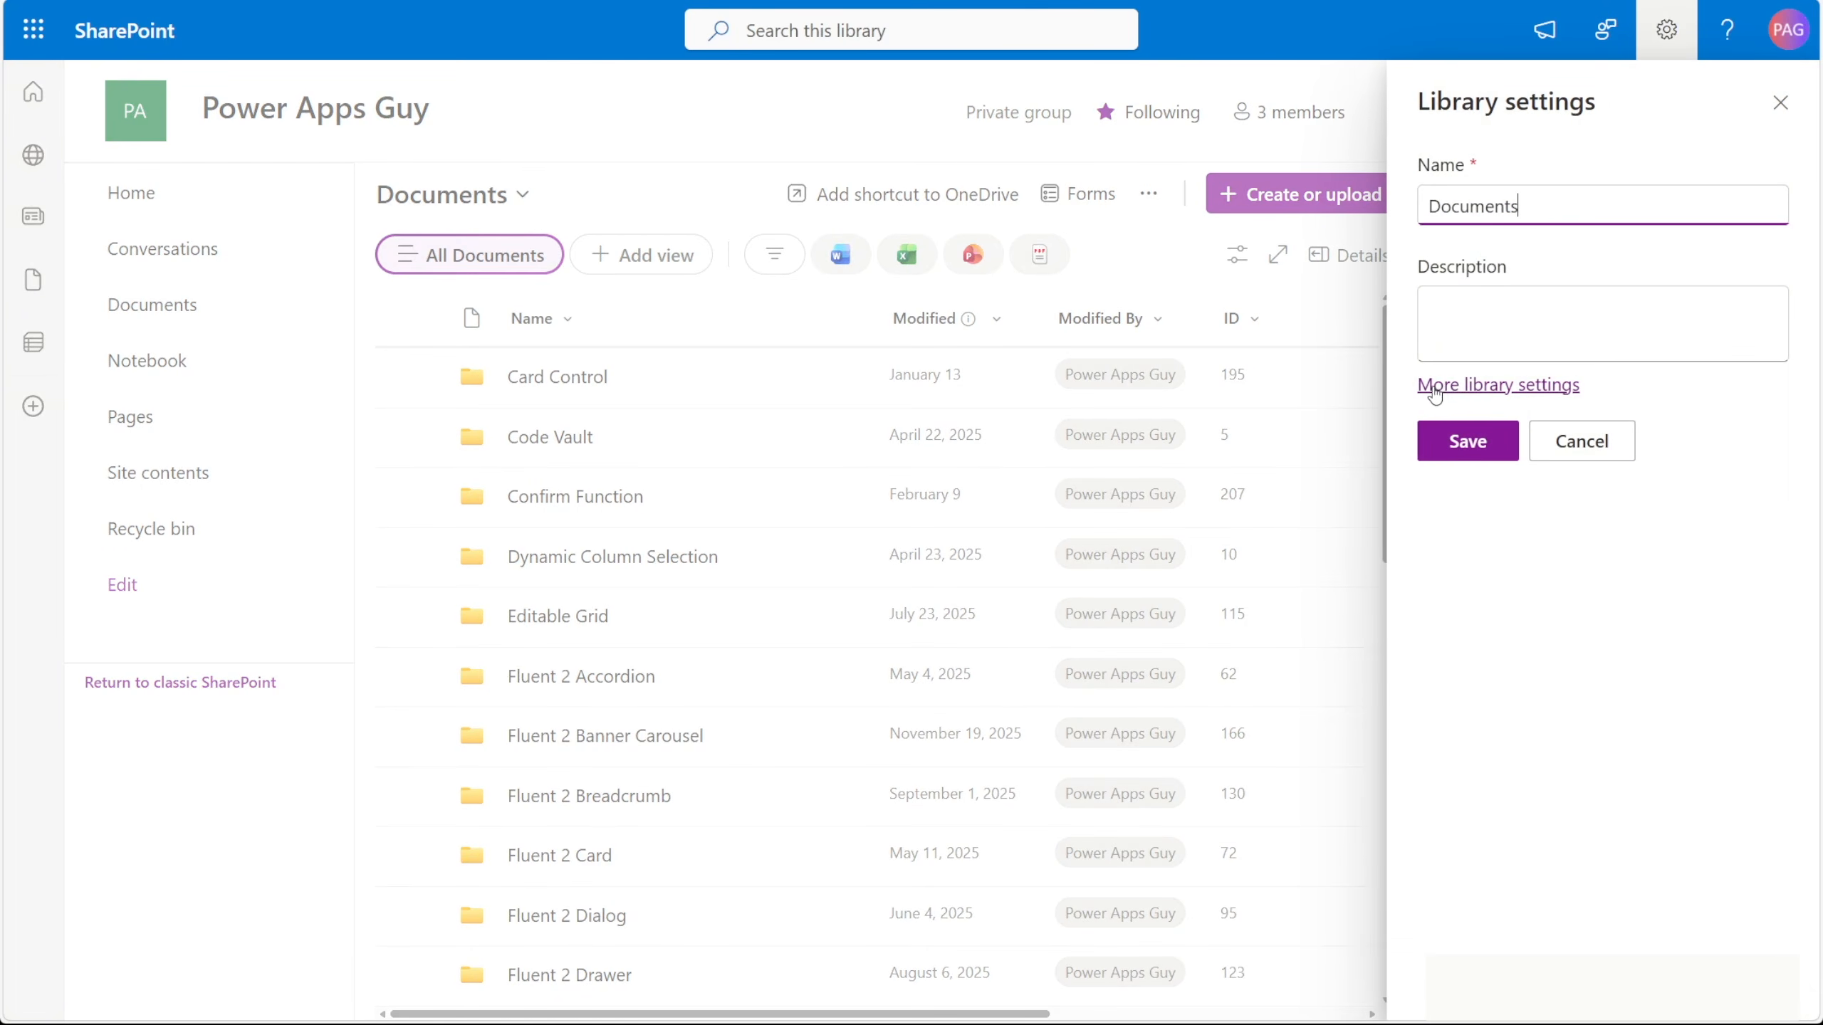
pyautogui.click(1492, 394)
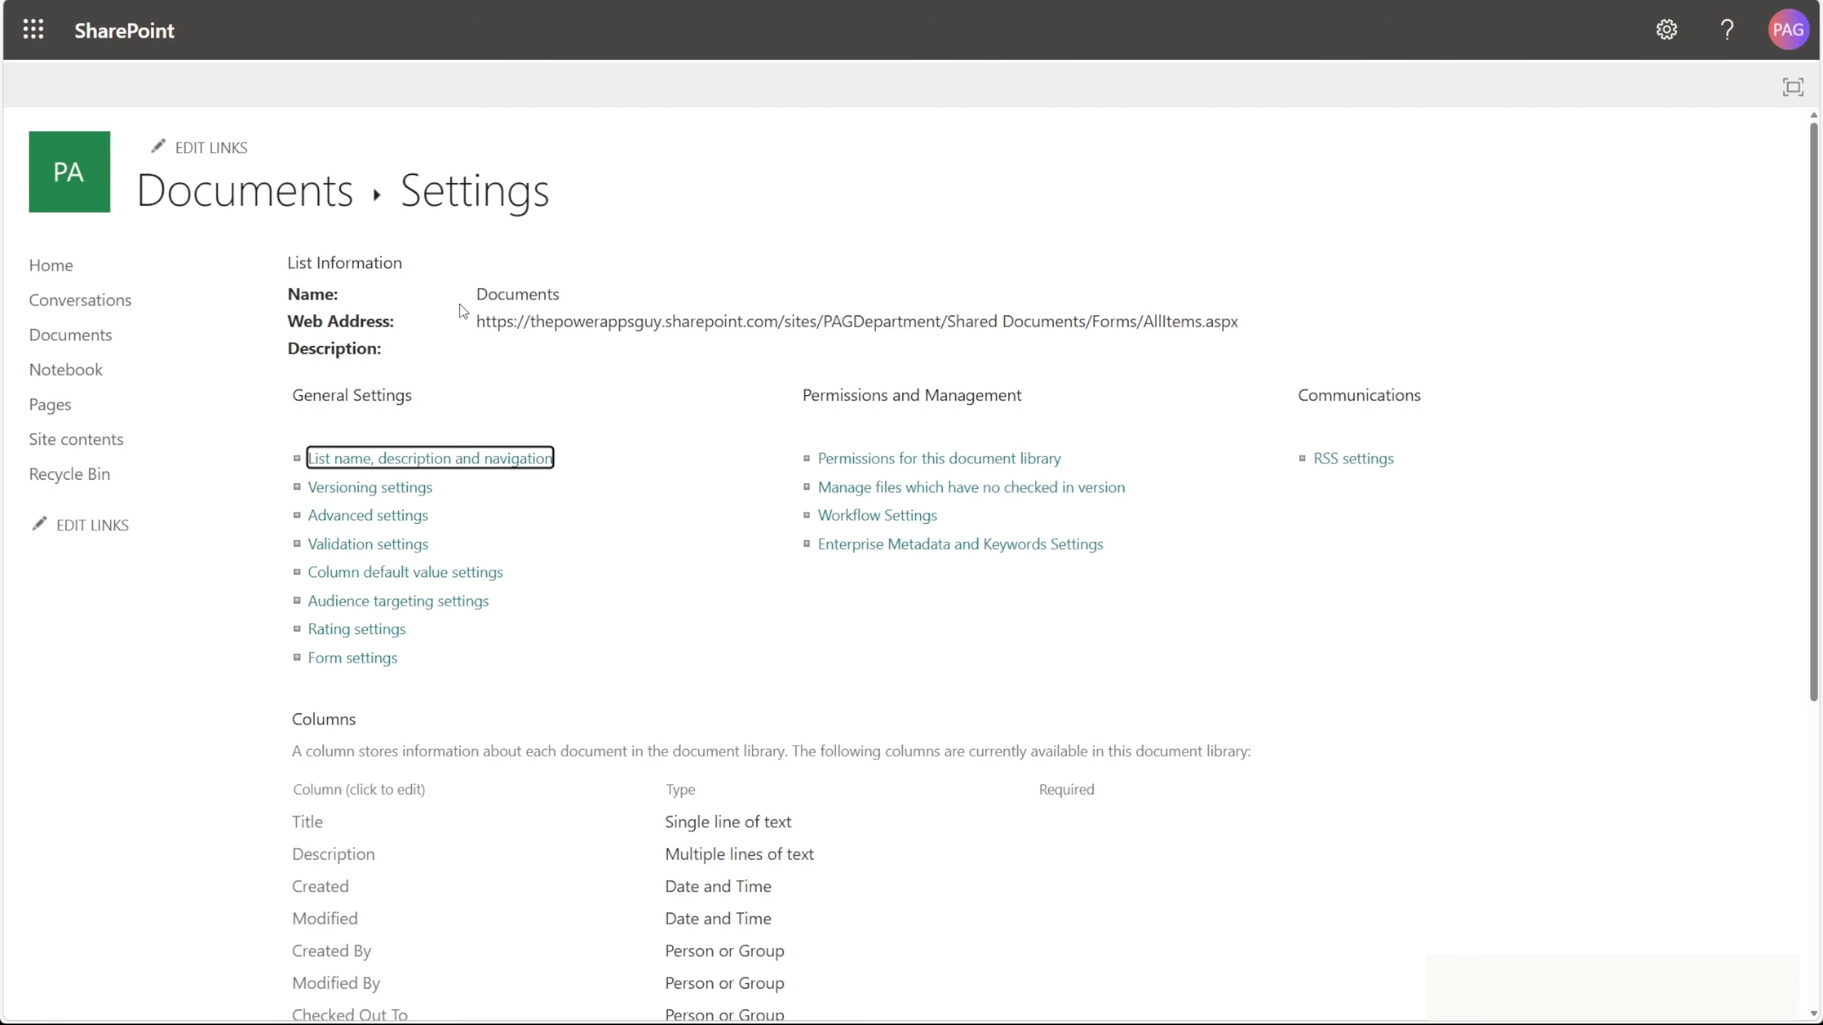
# - Take the internal name from the library's web address and set Internal Library Name to "Shared Documents", with a comment explaining the value
pyautogui.moveTo(477, 323); pyautogui.dragTo(1053, 329)
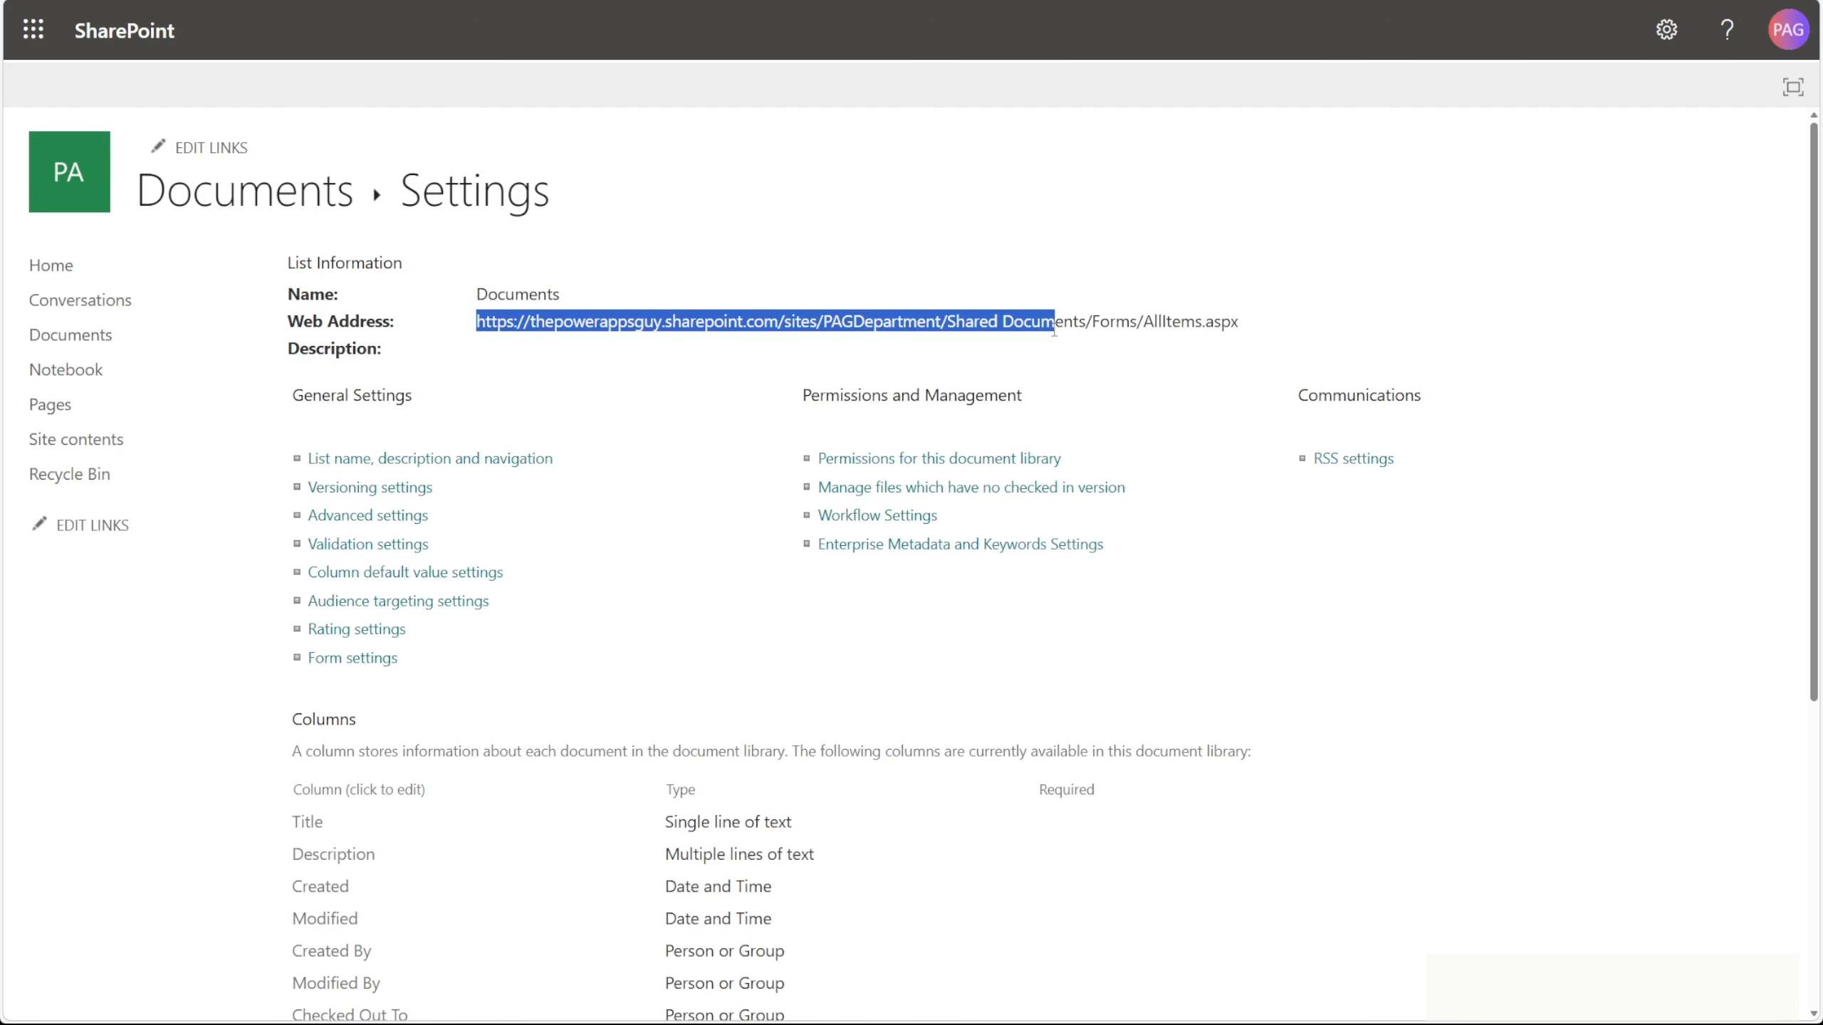
pyautogui.click(931, 319)
pyautogui.doubleClick(922, 322)
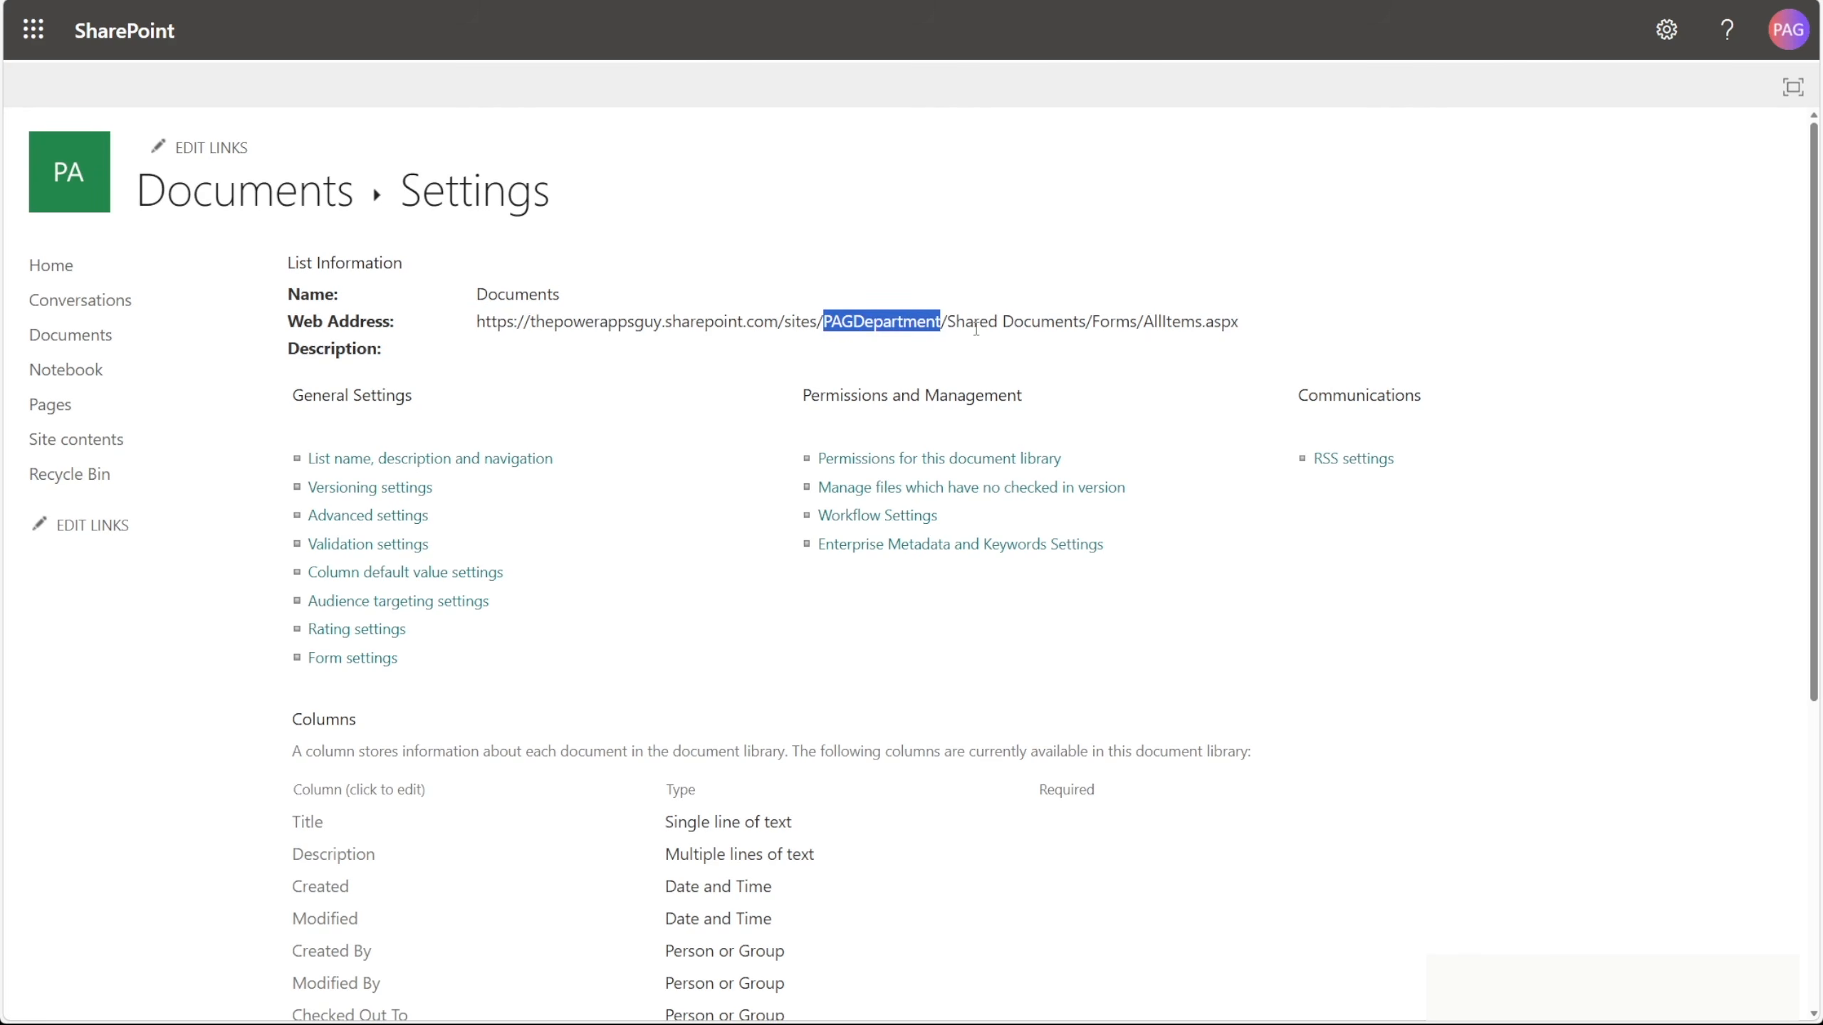
pyautogui.moveTo(948, 321); pyautogui.dragTo(1086, 323)
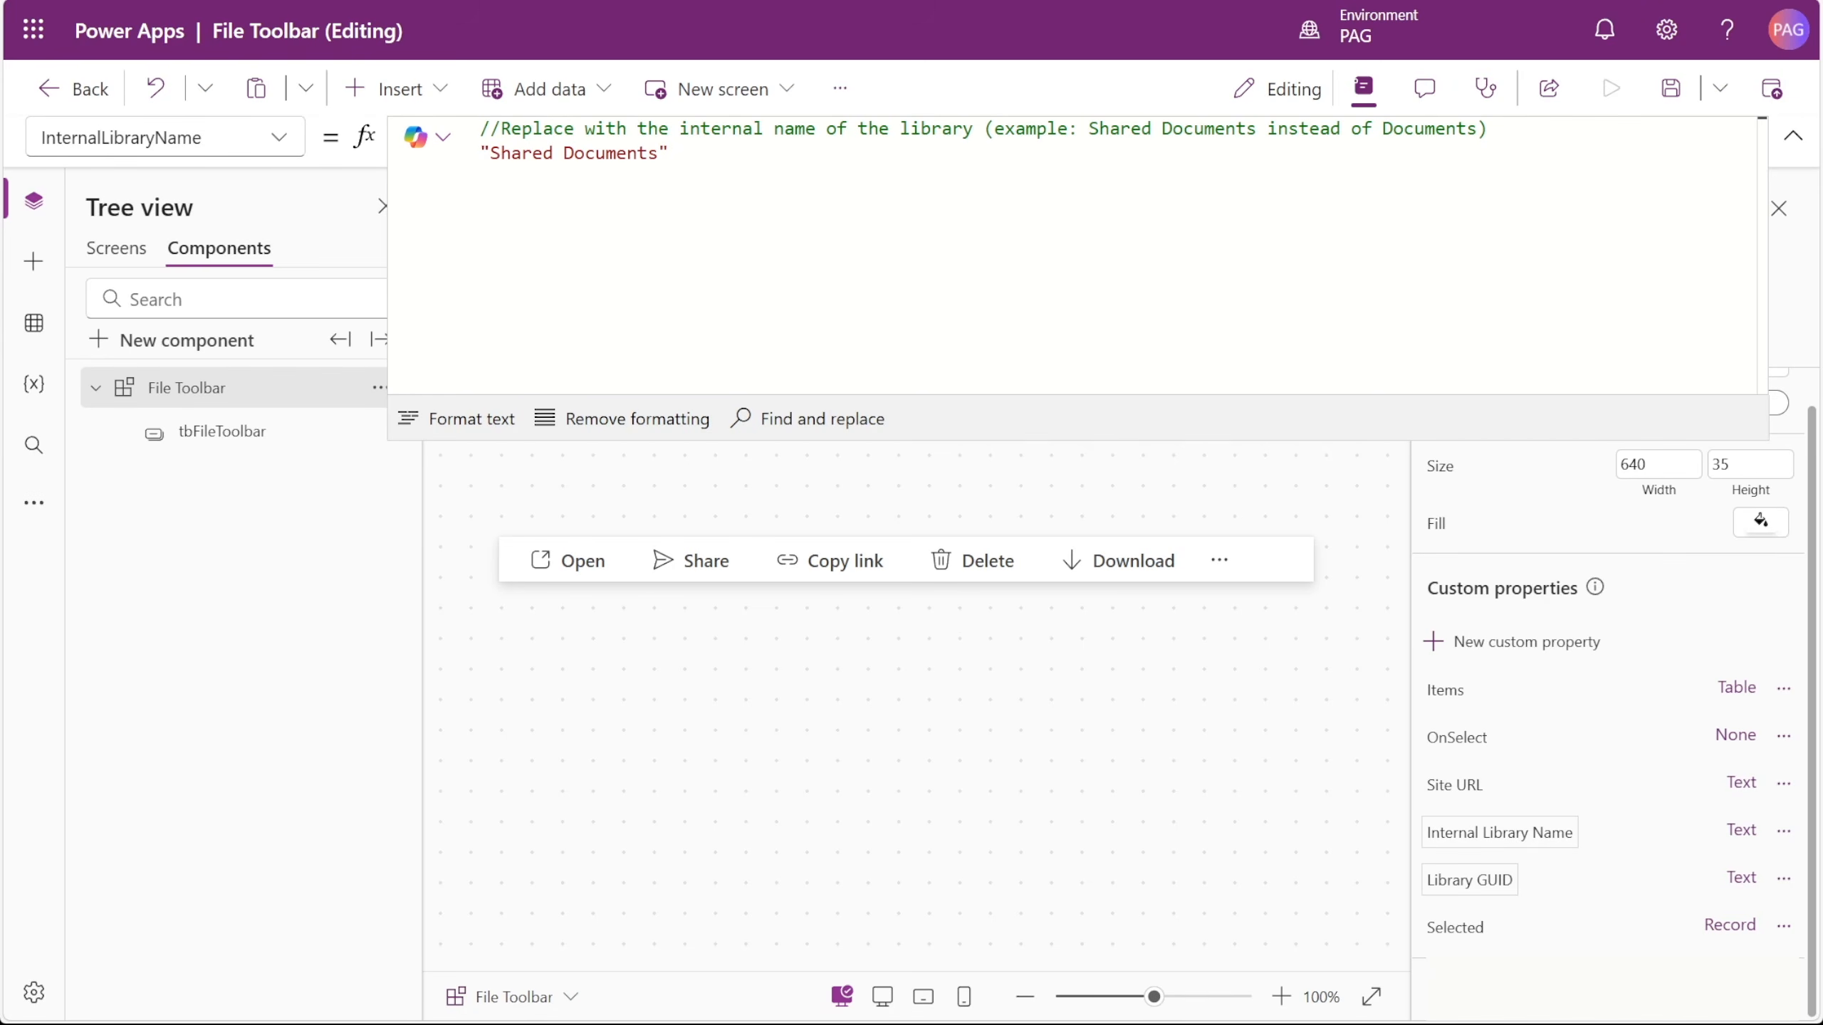
# - Open the Library GUID formula and highlight the GUID between %7B and %7D in the SharePoint library settings URL
pyautogui.click(1480, 883)
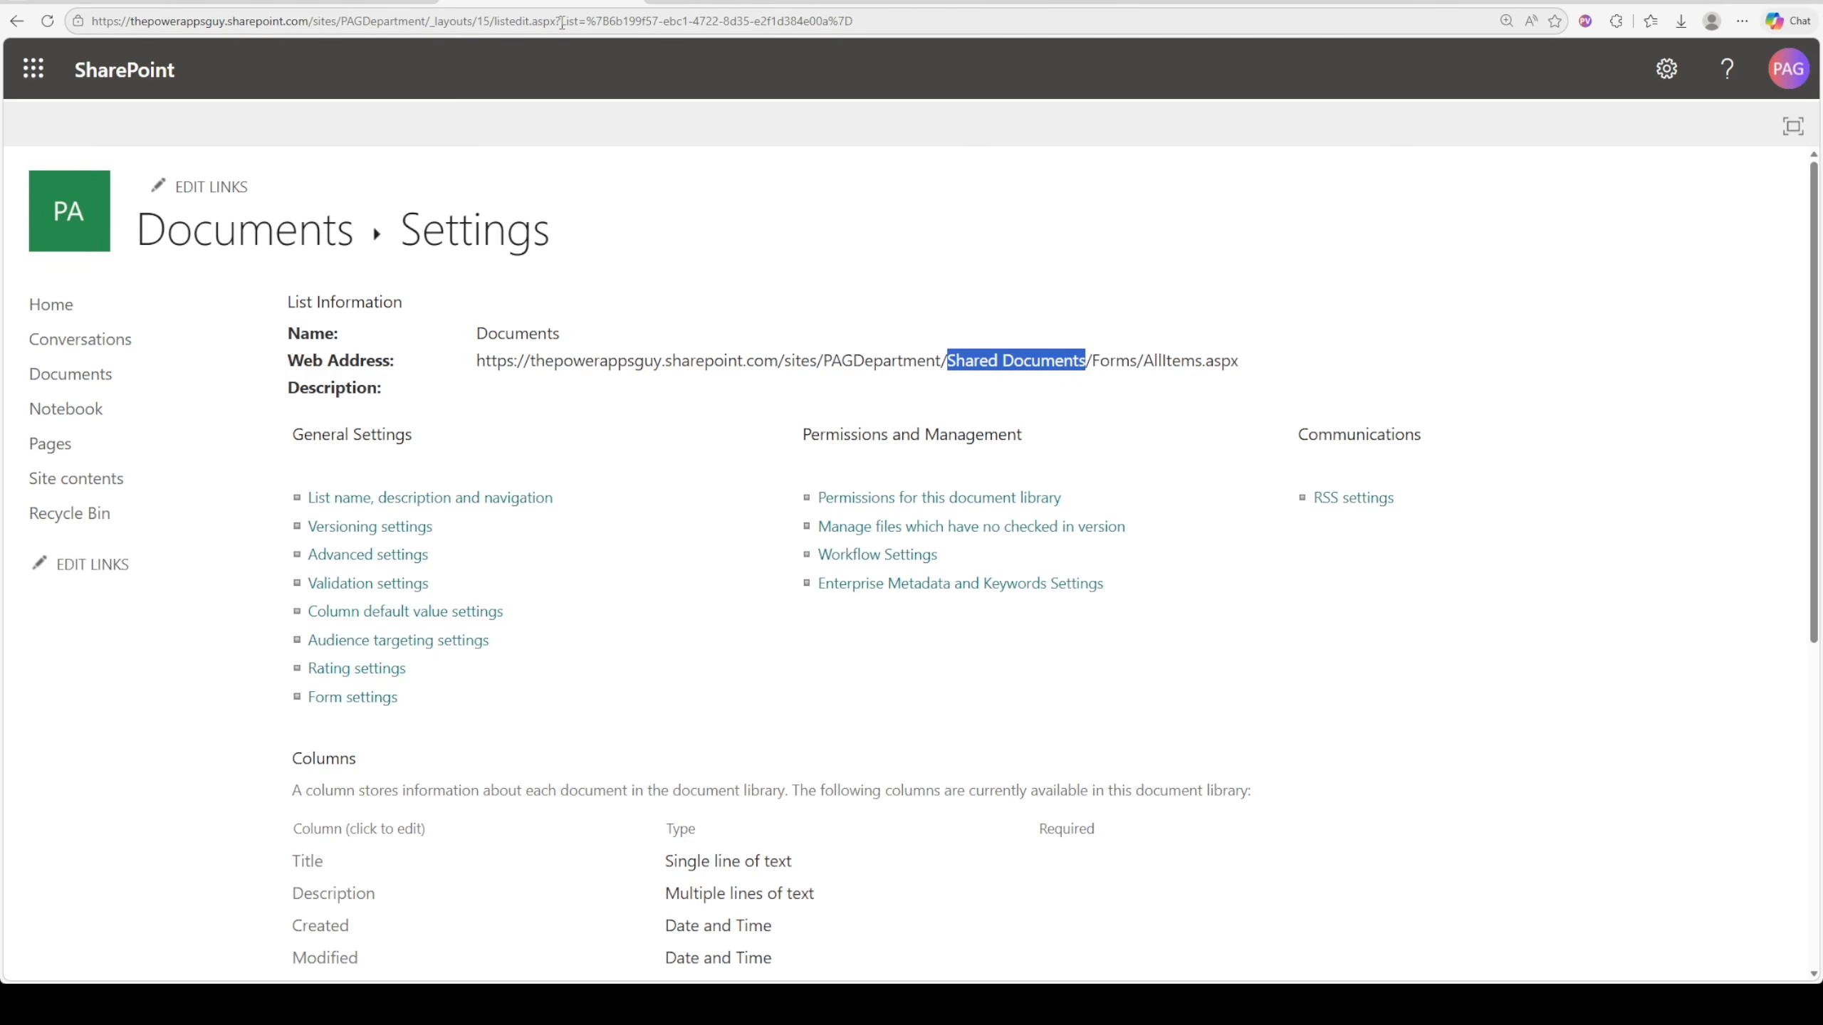
pyautogui.moveTo(562, 21); pyautogui.dragTo(591, 18)
pyautogui.click(588, 21)
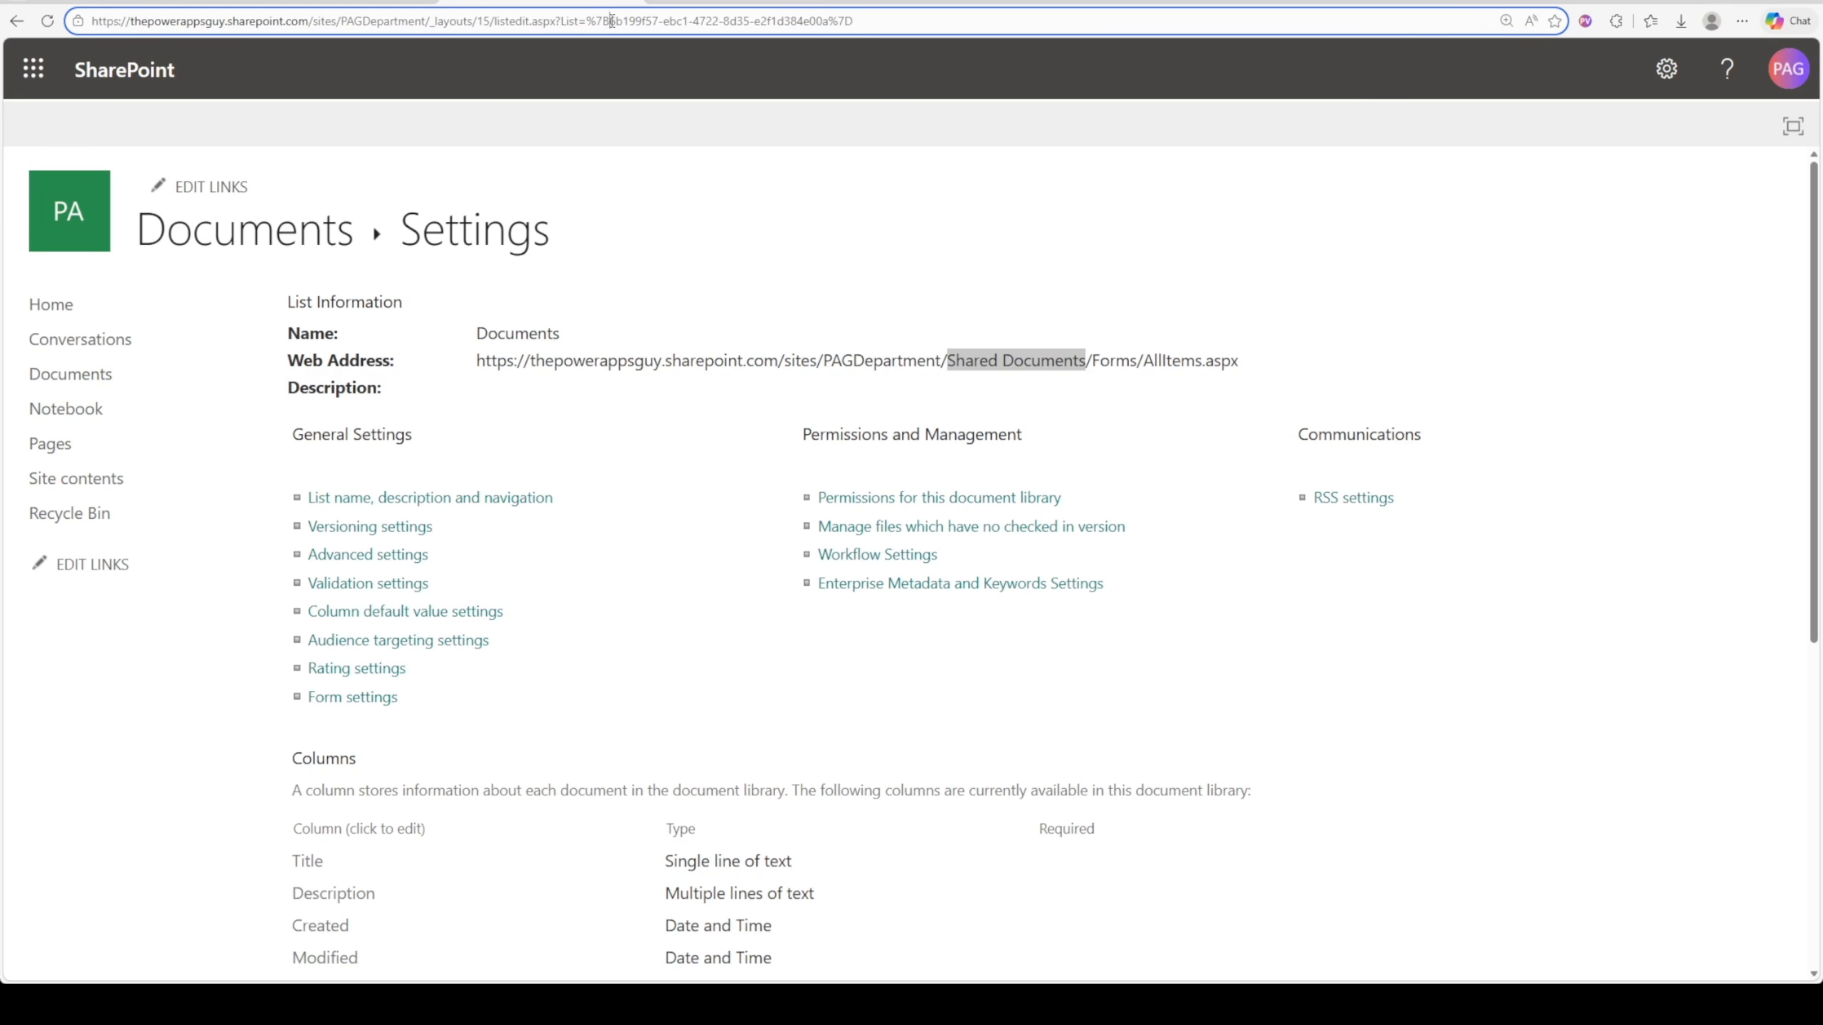
pyautogui.moveTo(608, 20); pyautogui.dragTo(831, 25)
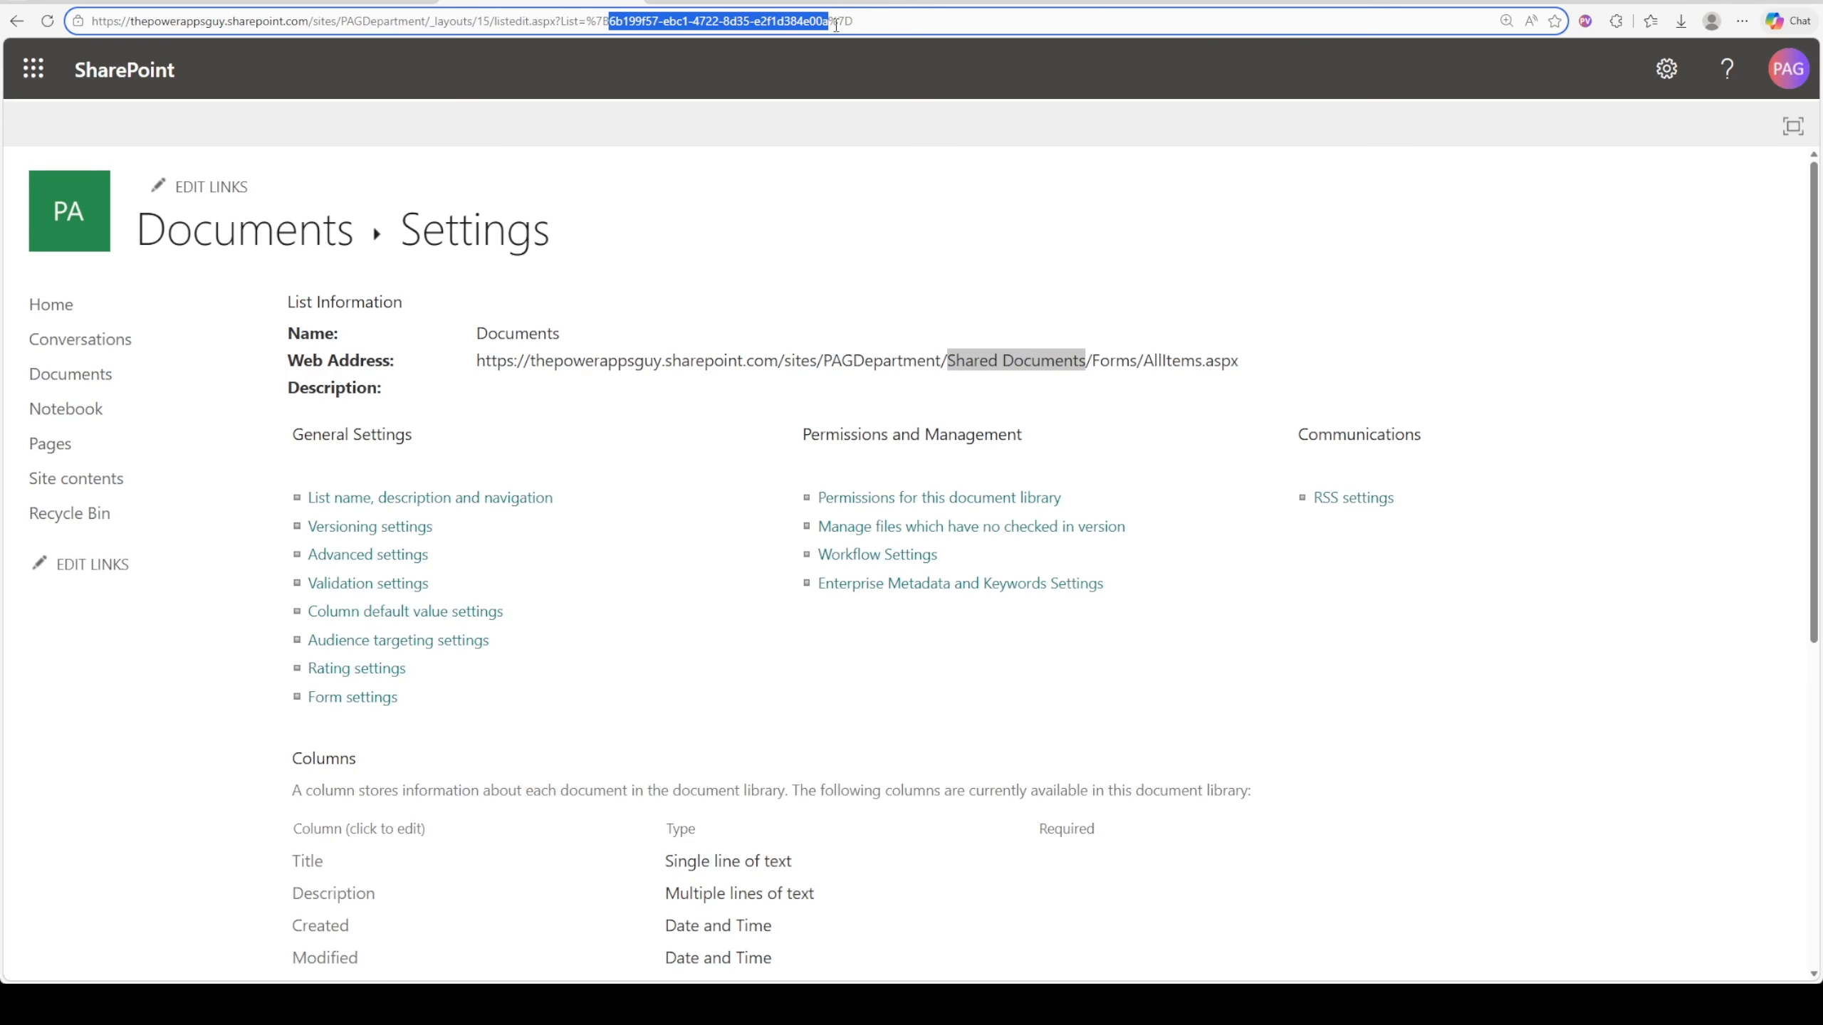
# - Copy the encoded list ID, including %7B and %7D, from the settings URL and decode it in the URL Decoder/Encoder
pyautogui.moveTo(859, 22); pyautogui.dragTo(584, 28)
pyautogui.hotkey('ctrl', 'c')
pyautogui.click(782, 2)
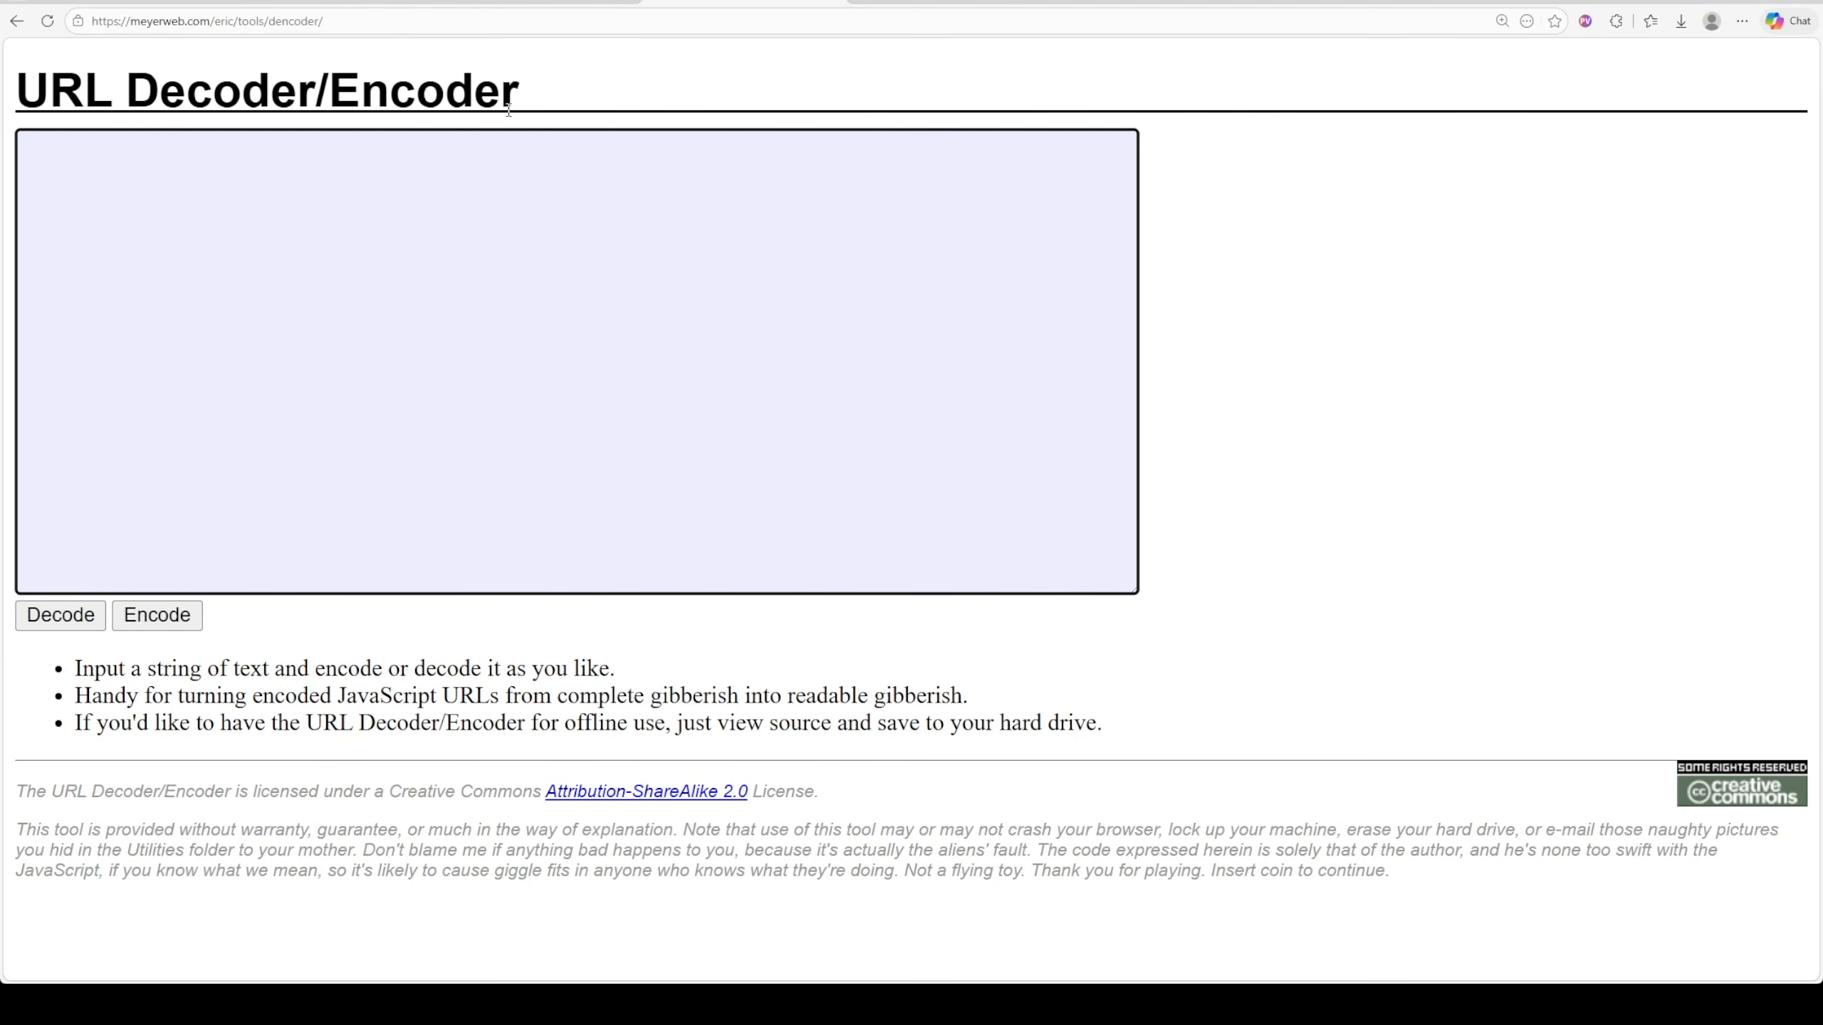
pyautogui.click(473, 133)
pyautogui.hotkey('ctrl', 'v')
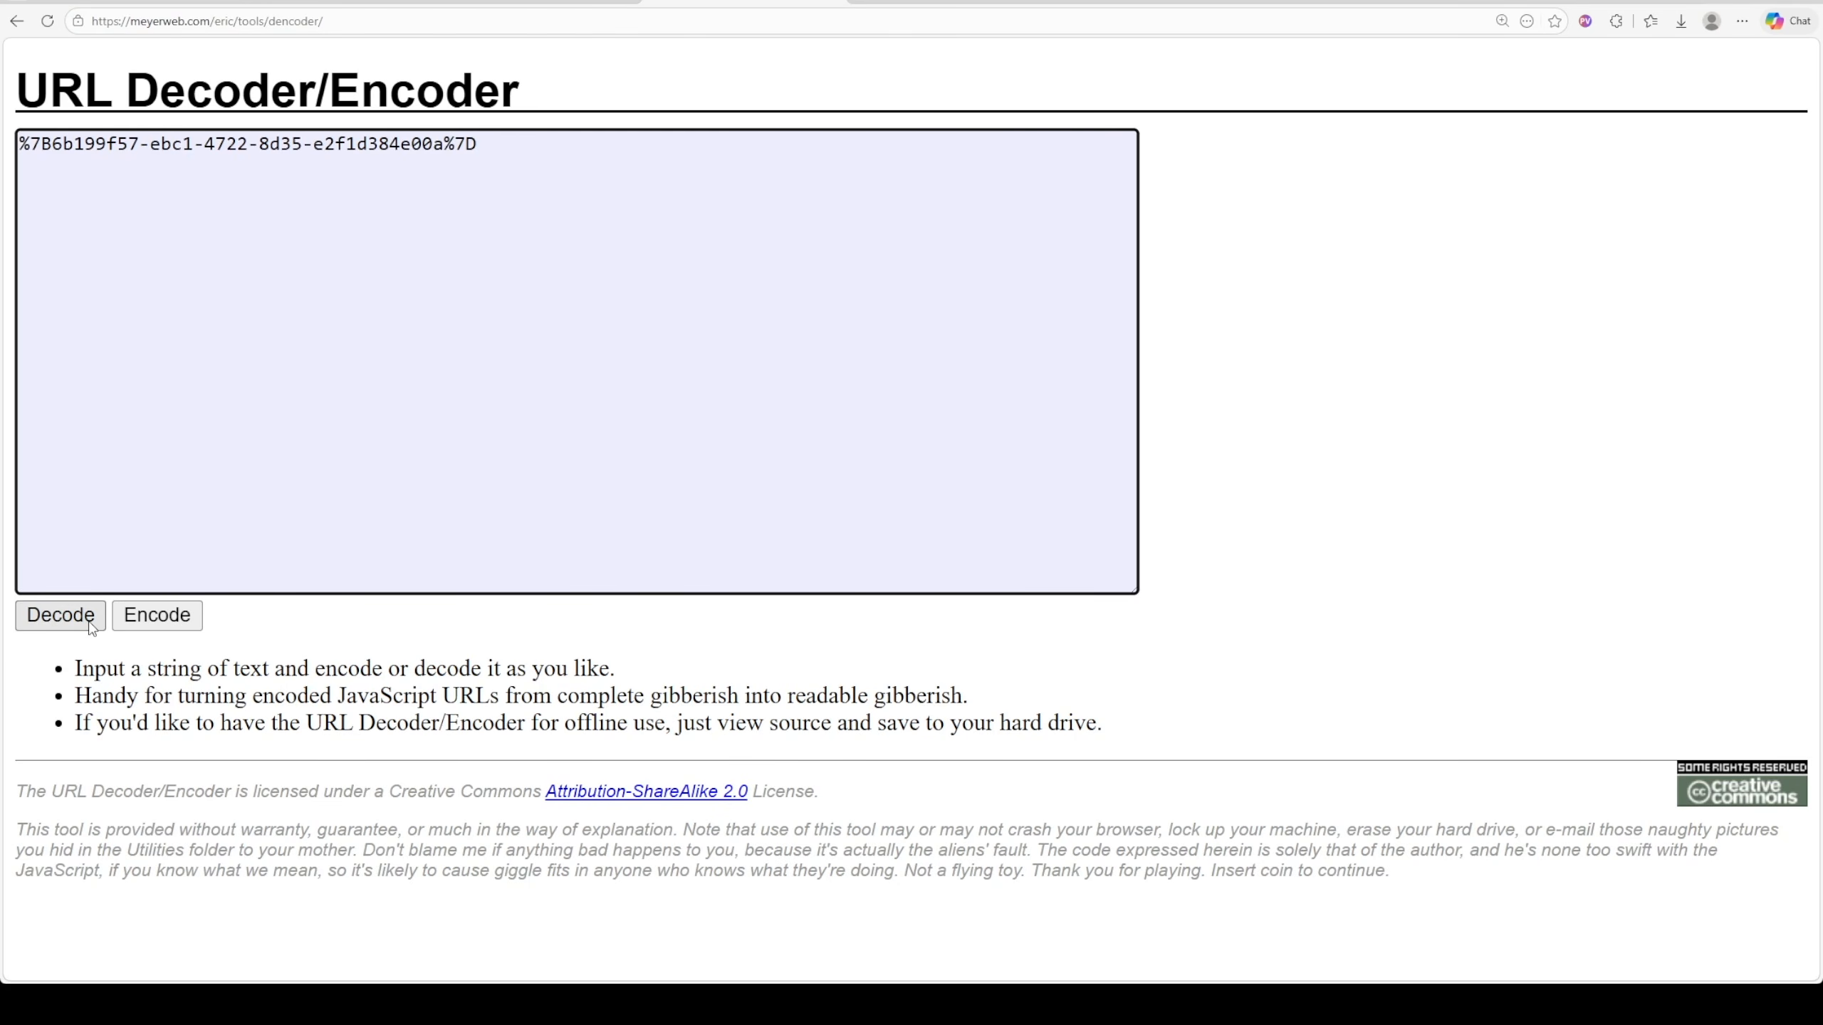
pyautogui.click(60, 615)
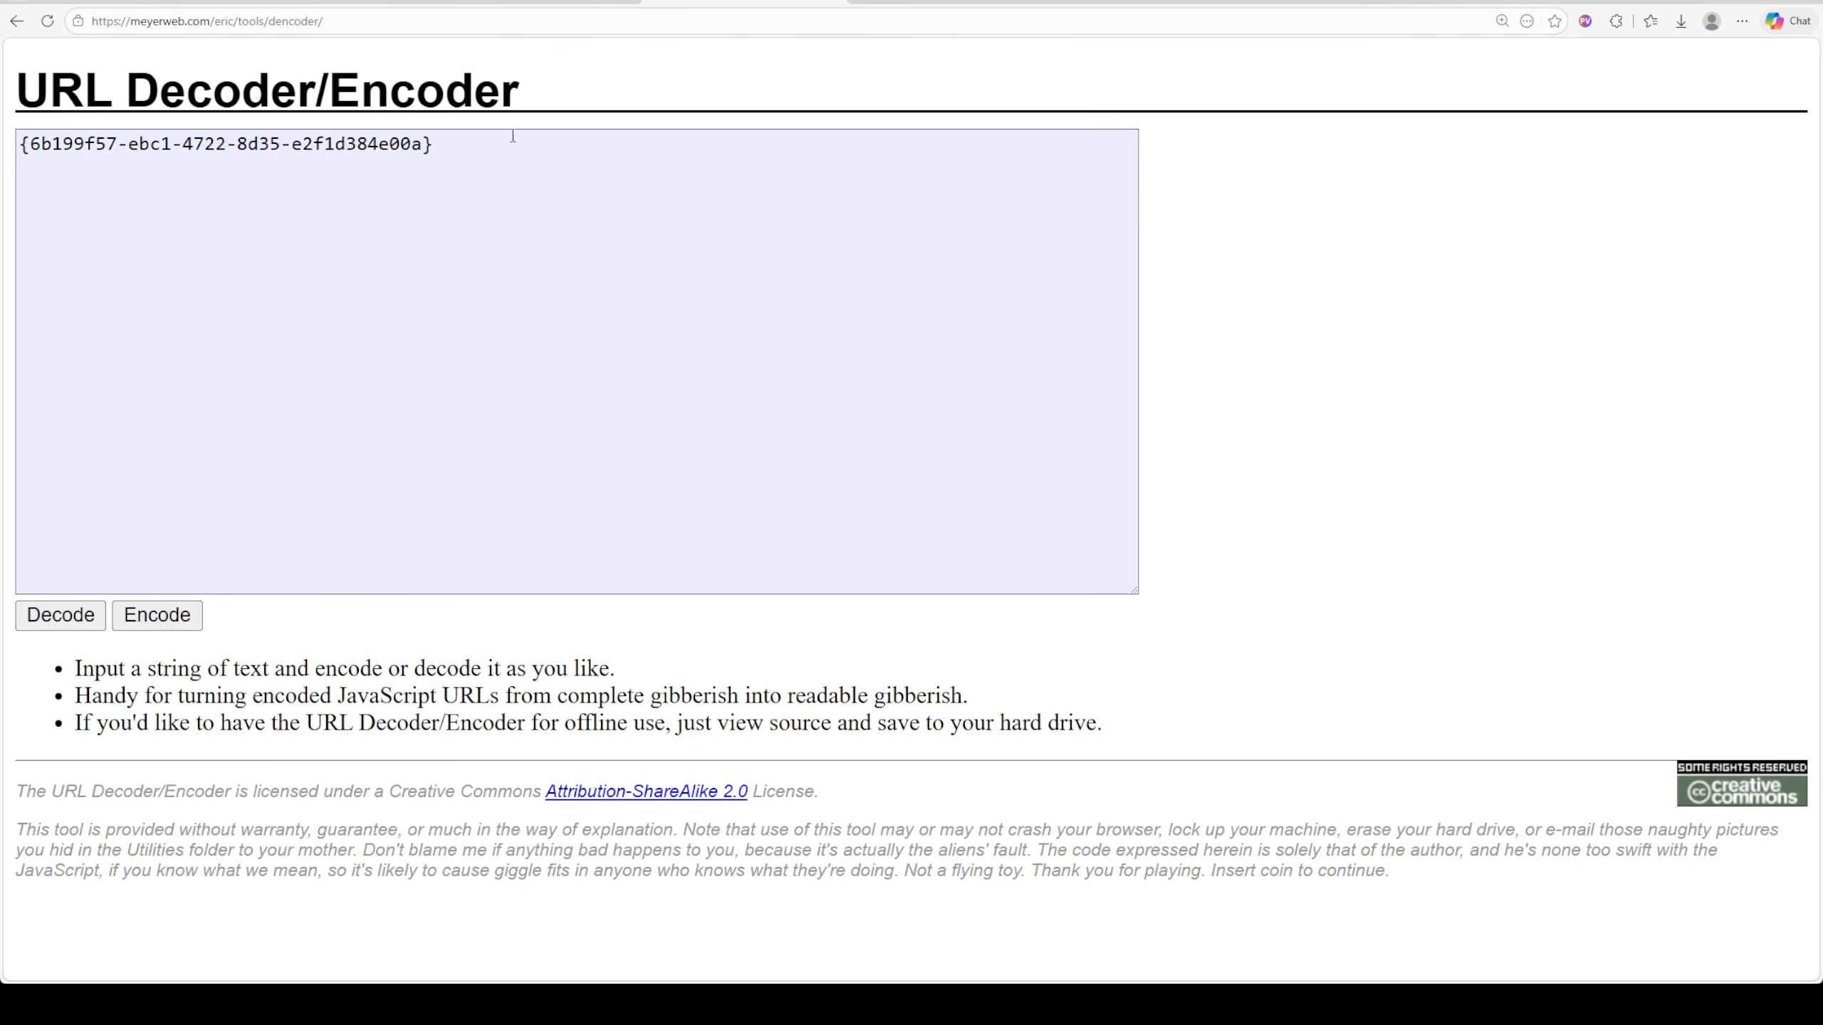
pyautogui.moveTo(424, 144); pyautogui.dragTo(38, 158)
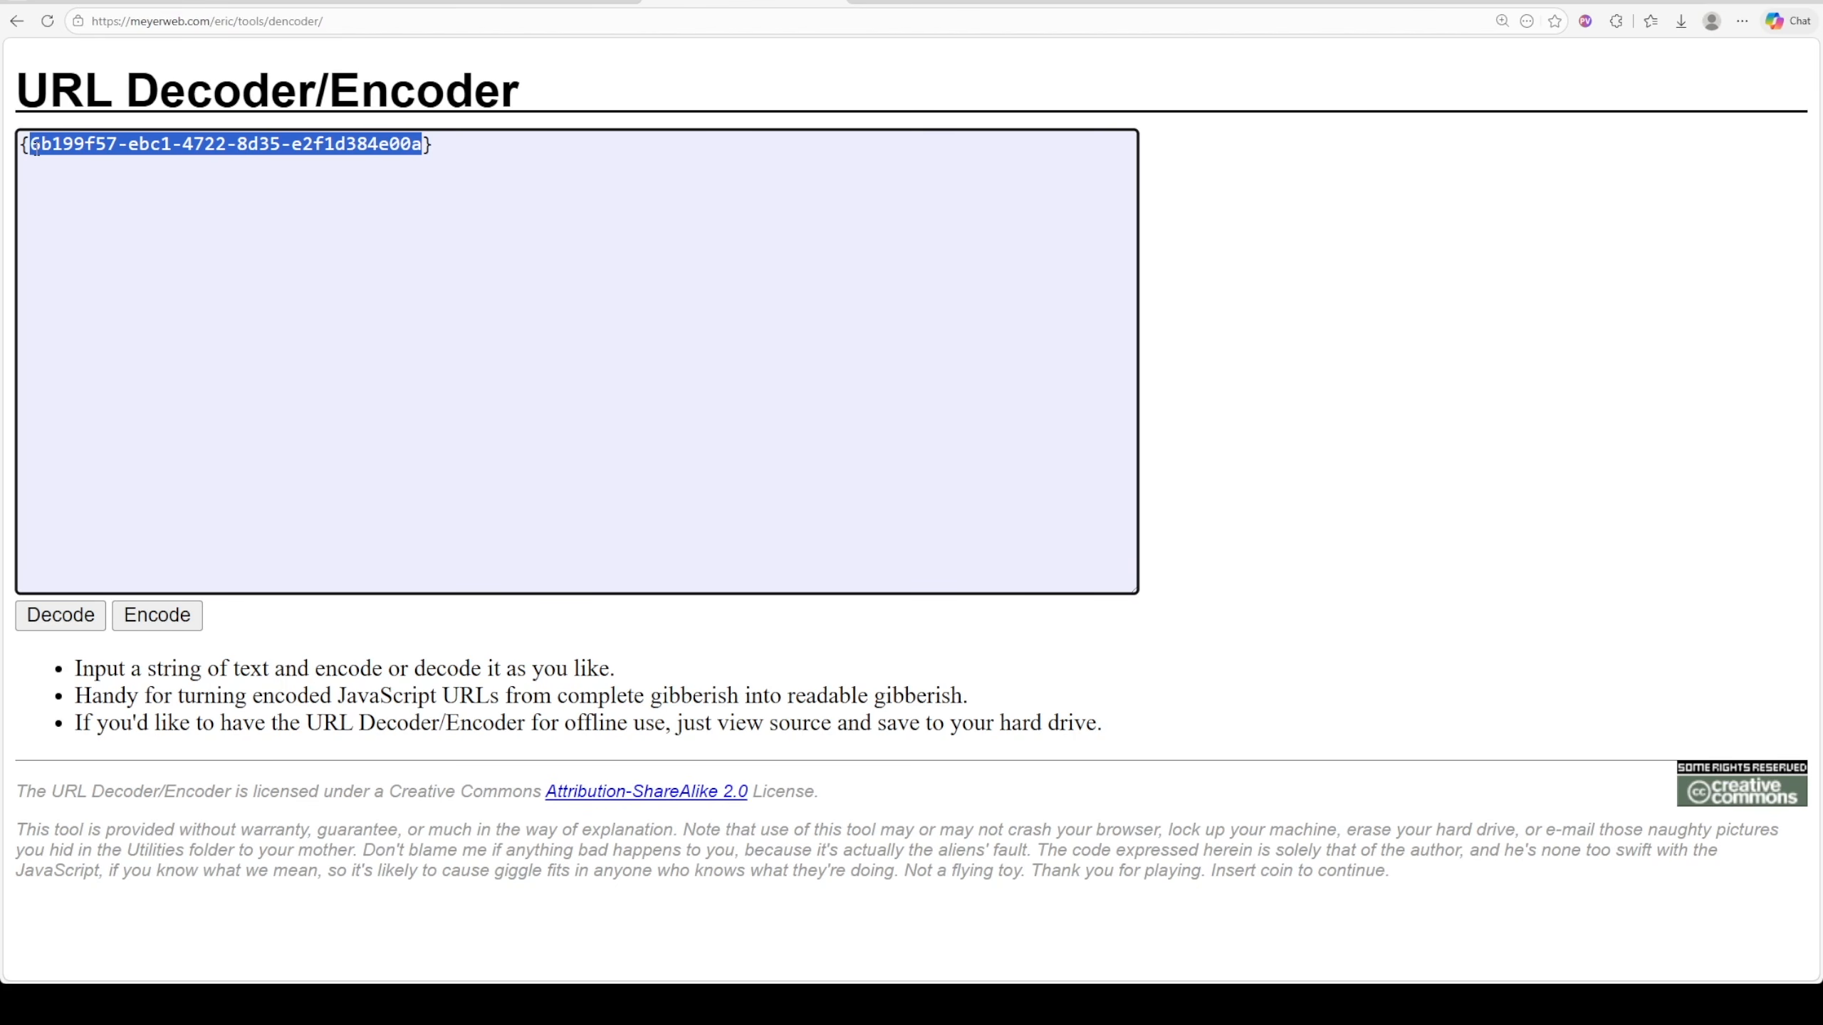
# - Set Library GUID to the ID from the settings URL, adding the comment "Found in the library settings URL between %7B and %7D"
pyautogui.click(502, 5)
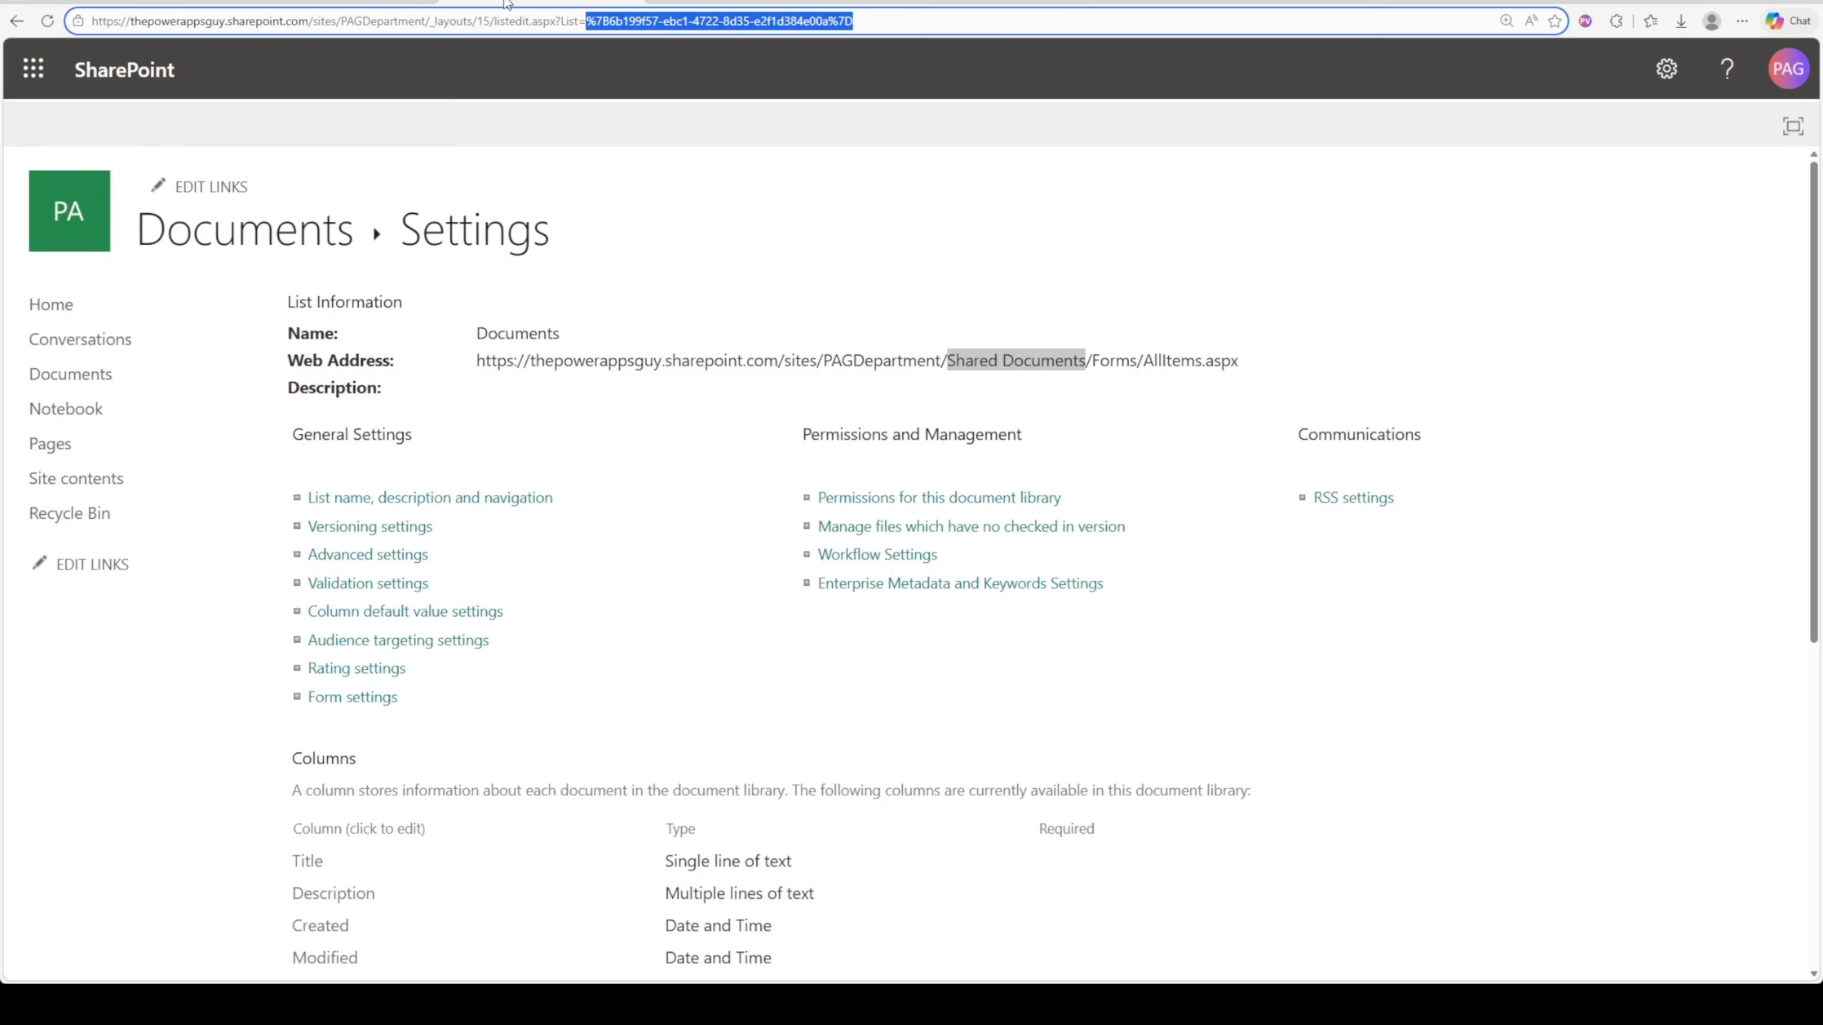
pyautogui.click(618, 20)
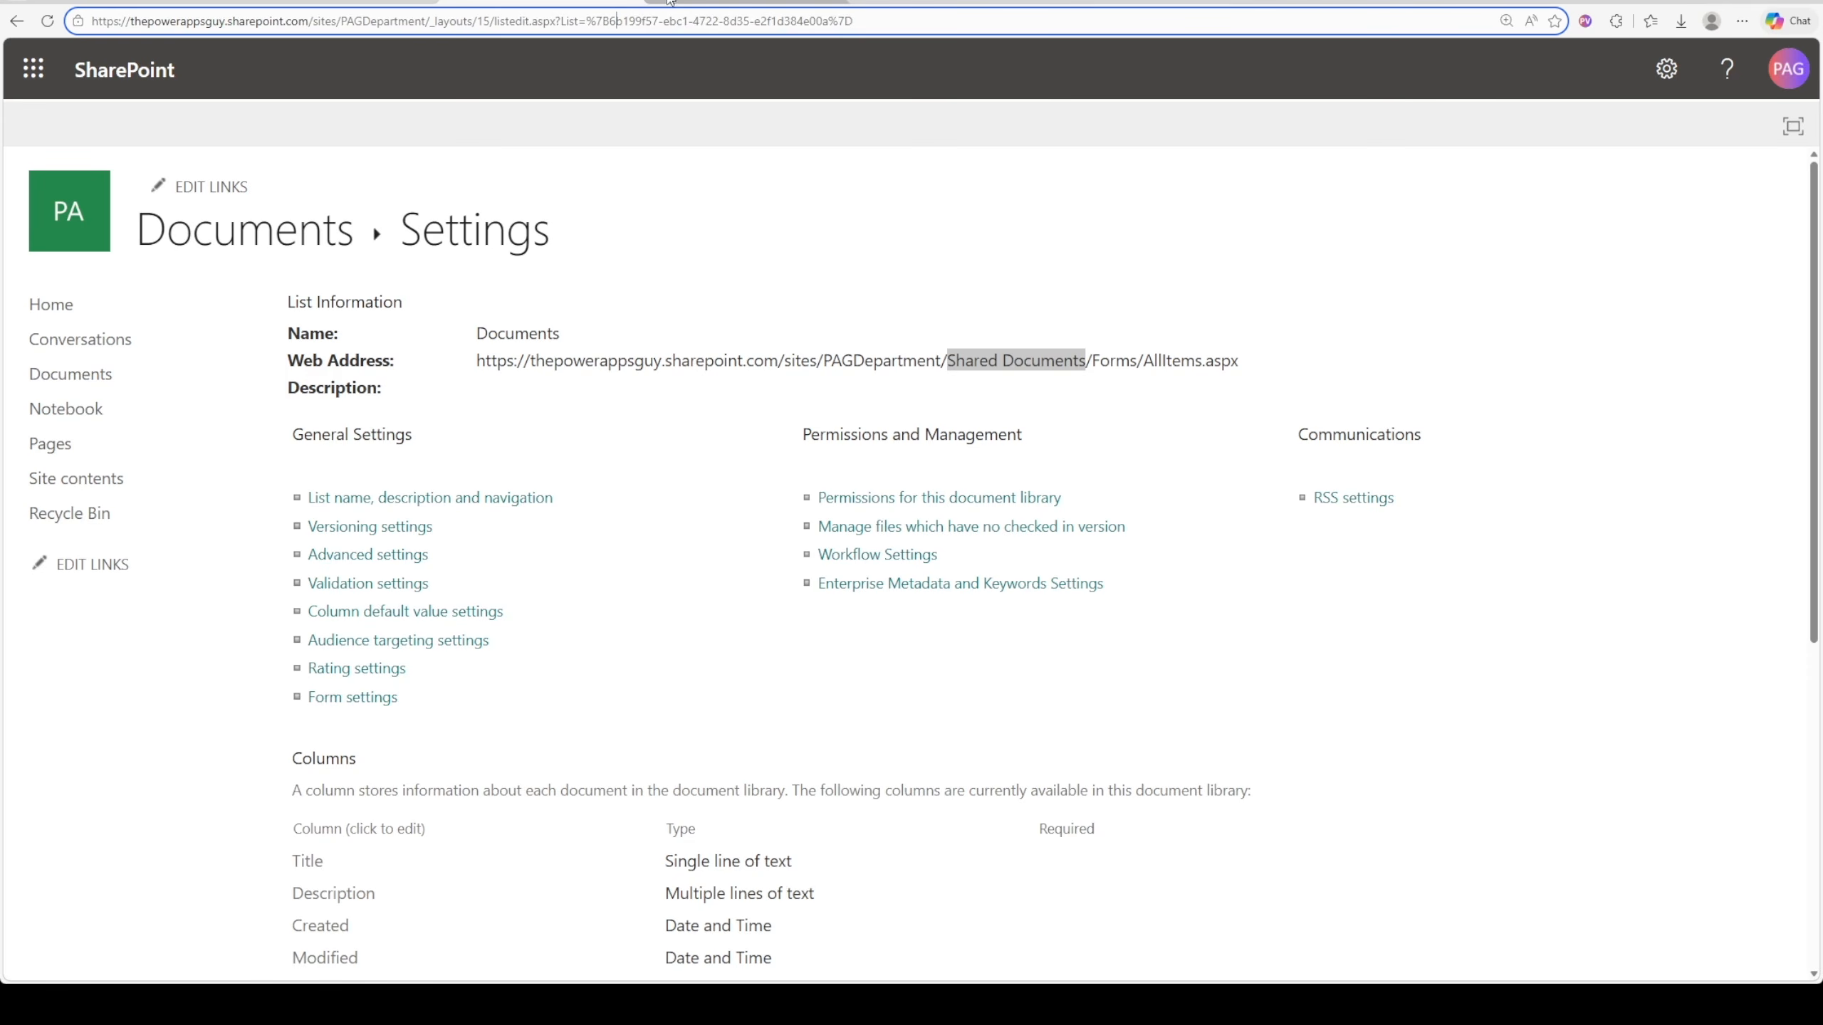
pyautogui.moveTo(610, 20); pyautogui.dragTo(828, 23)
pyautogui.hotkey('ctrl', 'c')
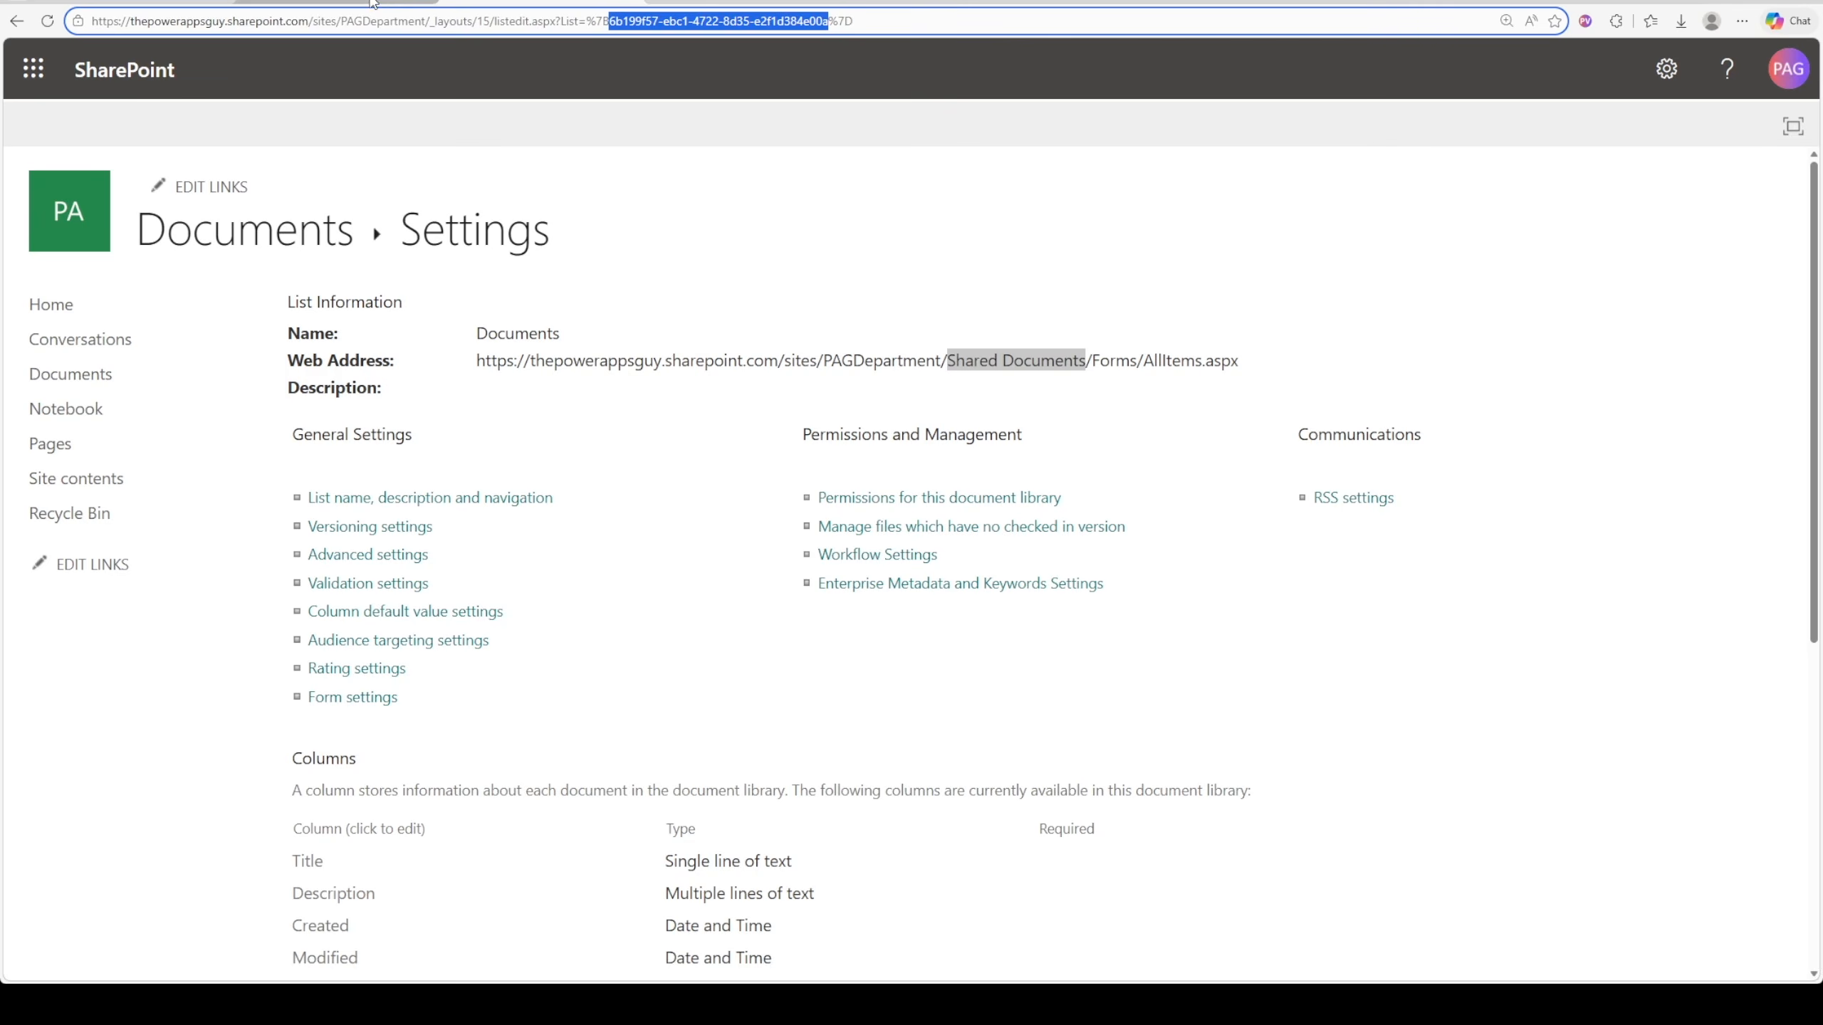
pyautogui.click(372, 2)
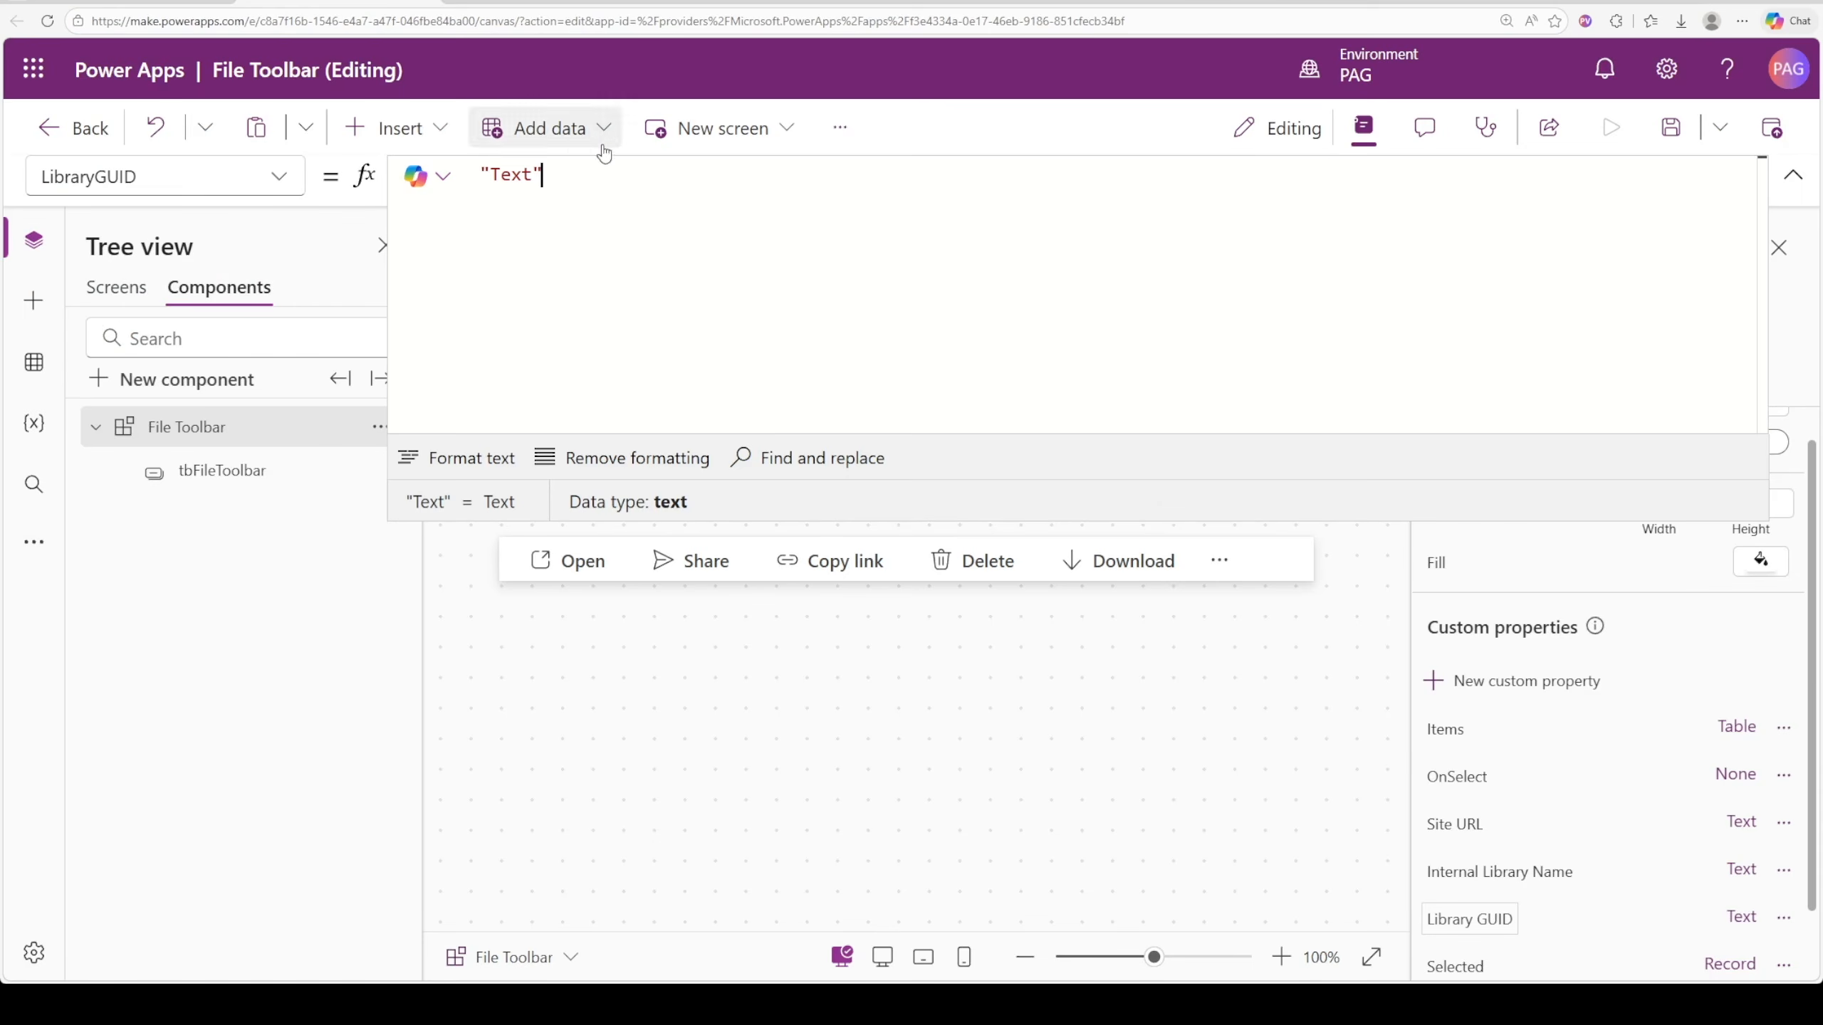
pyautogui.doubleClick(511, 175)
pyautogui.hotkey('ctrl', 'v')
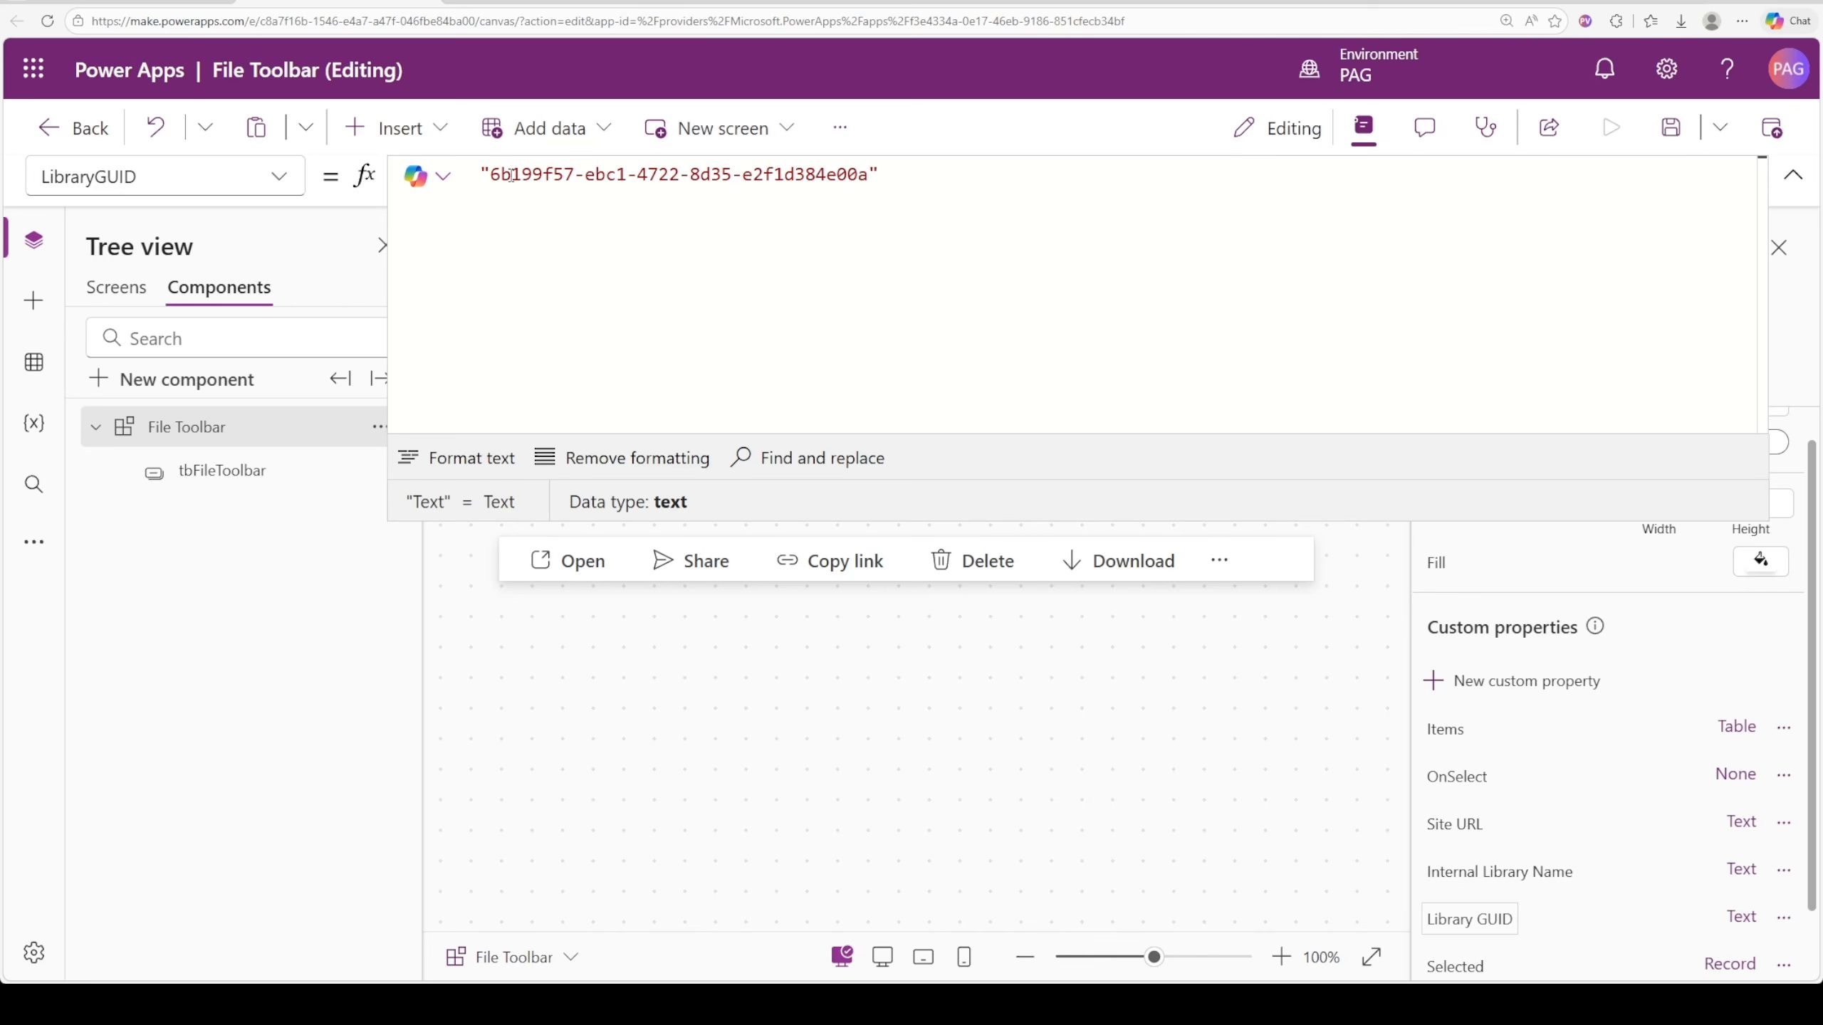
pyautogui.write('//Found in the library settings URL between %7B and %7D')
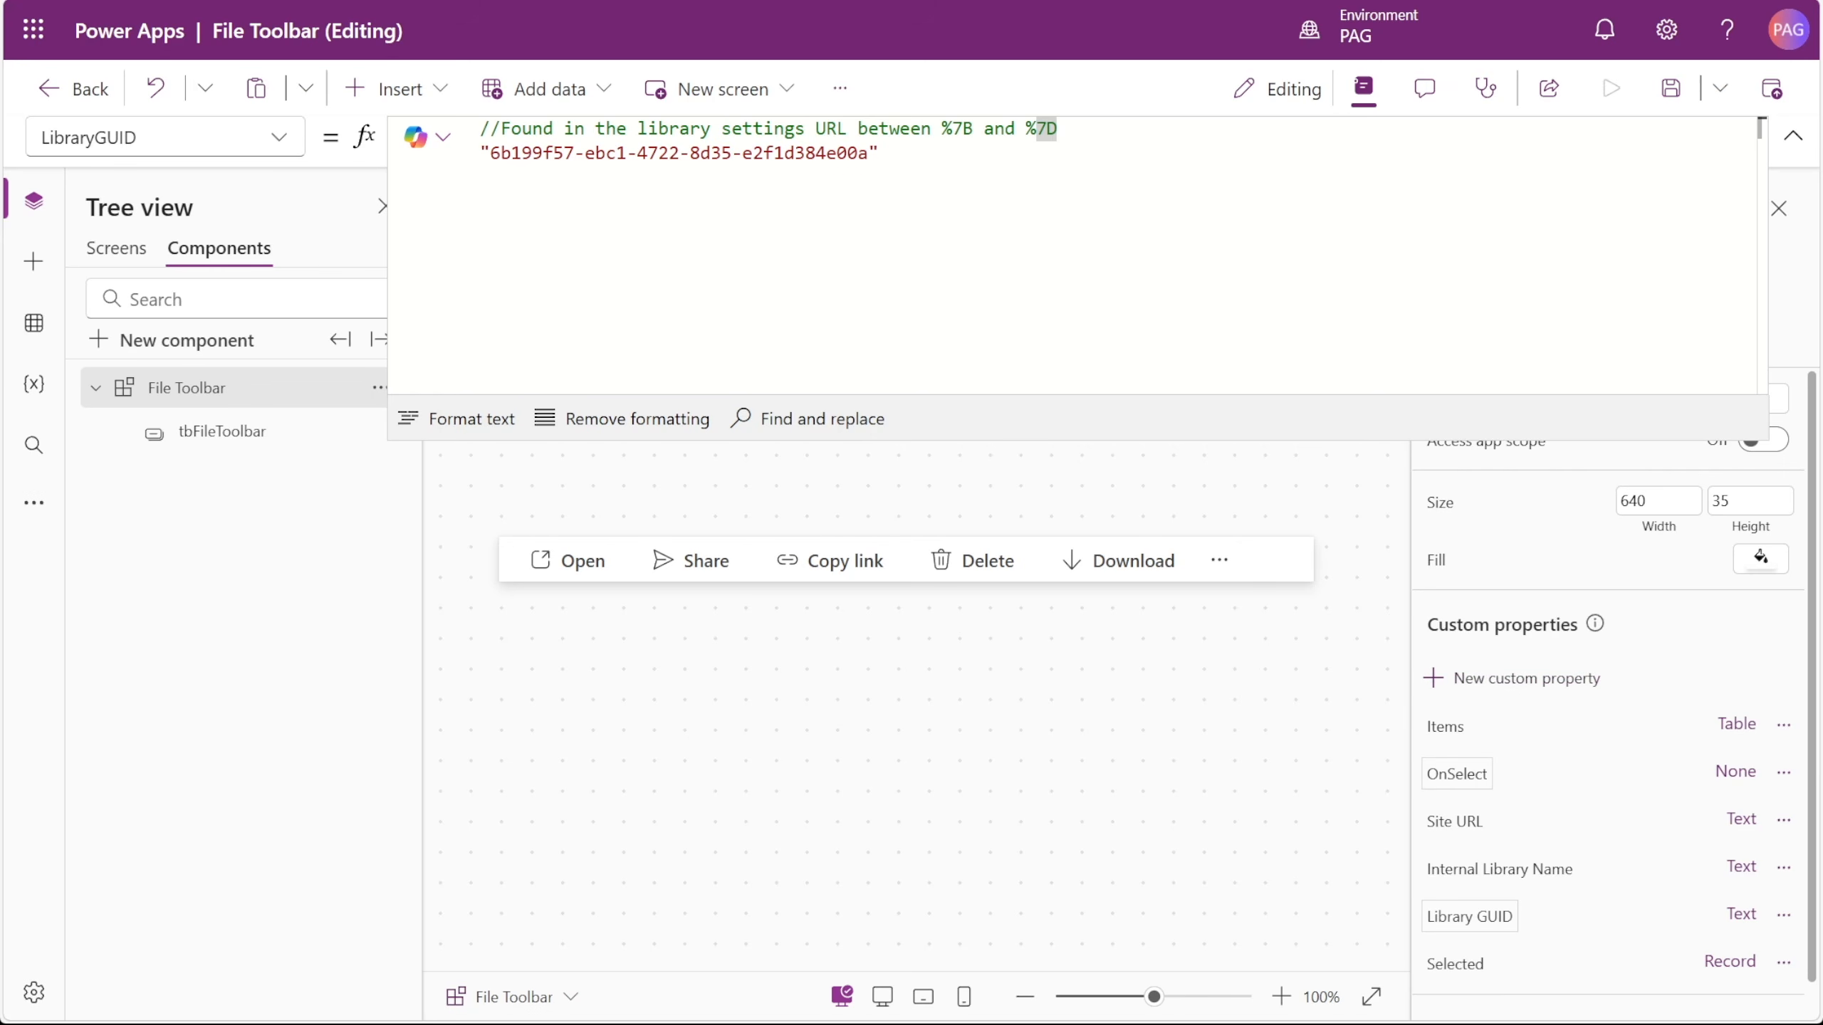
# - Write a Switch on itemKey in OnSelect listing "open", "share", "copy", "delete", "download", "versionhistory" and "manageaccess"
pyautogui.click(1457, 774)
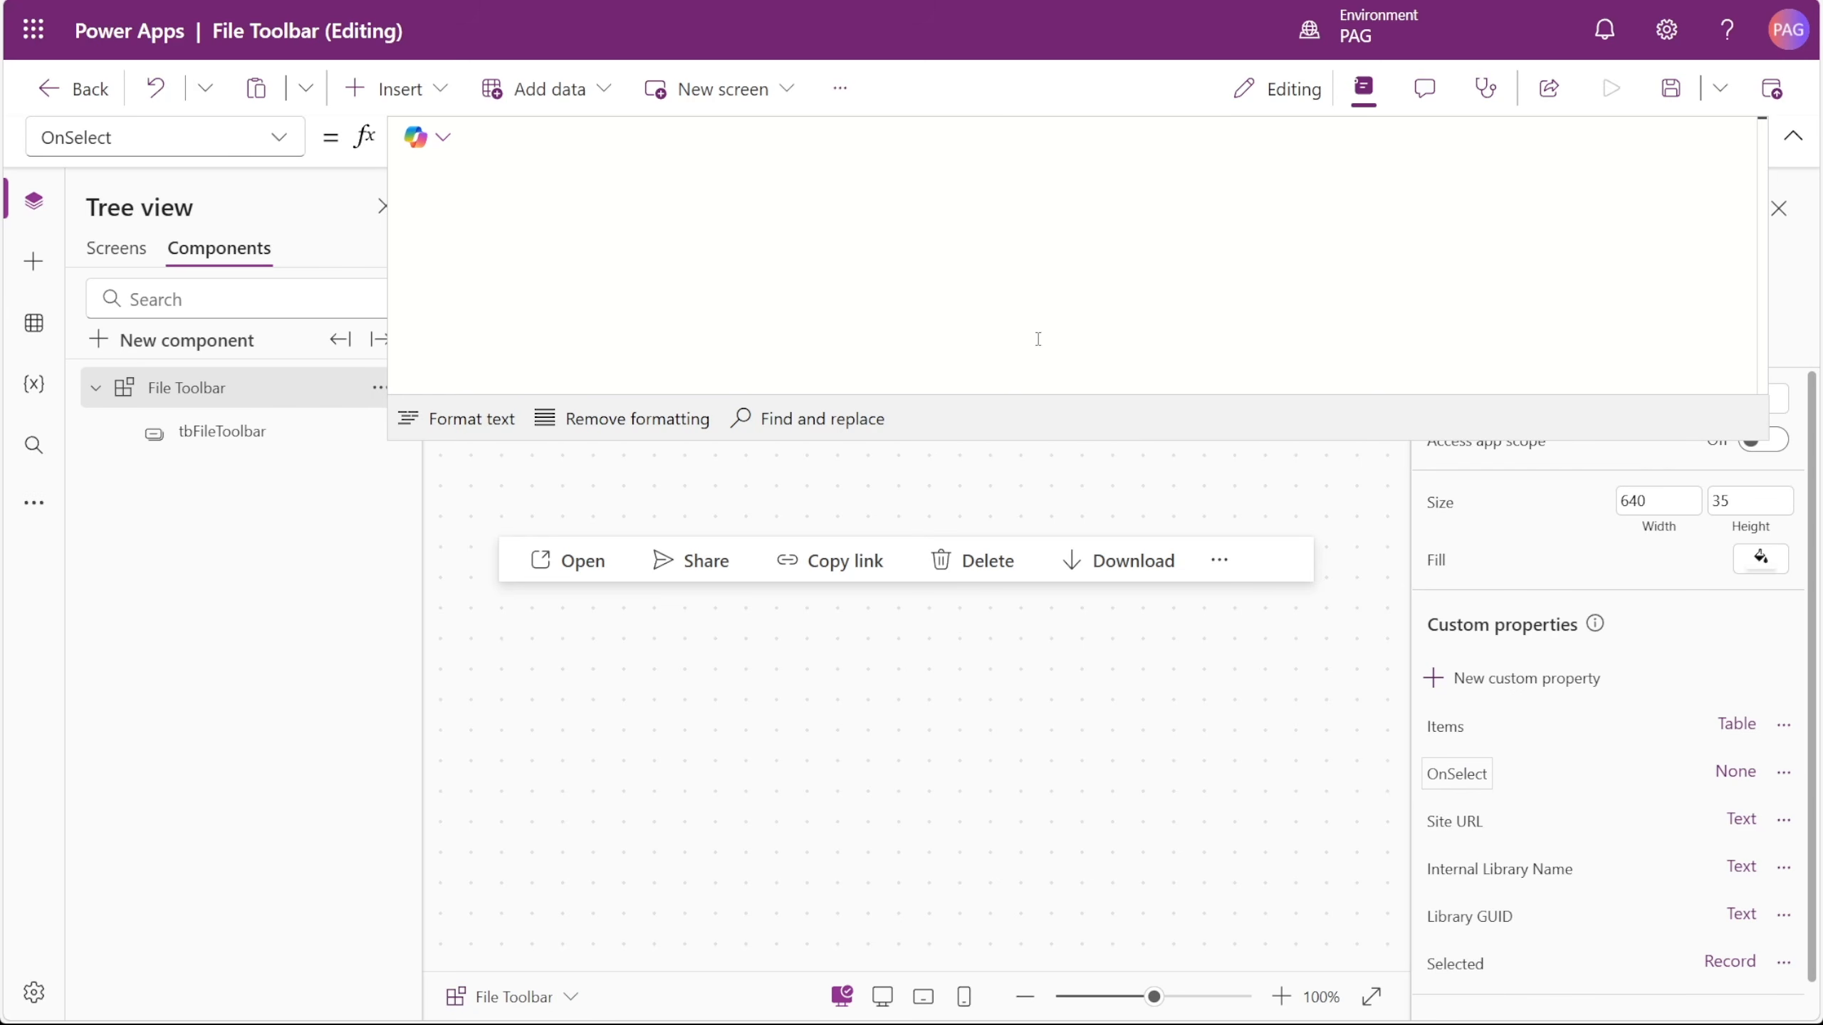
pyautogui.write('Switch()')
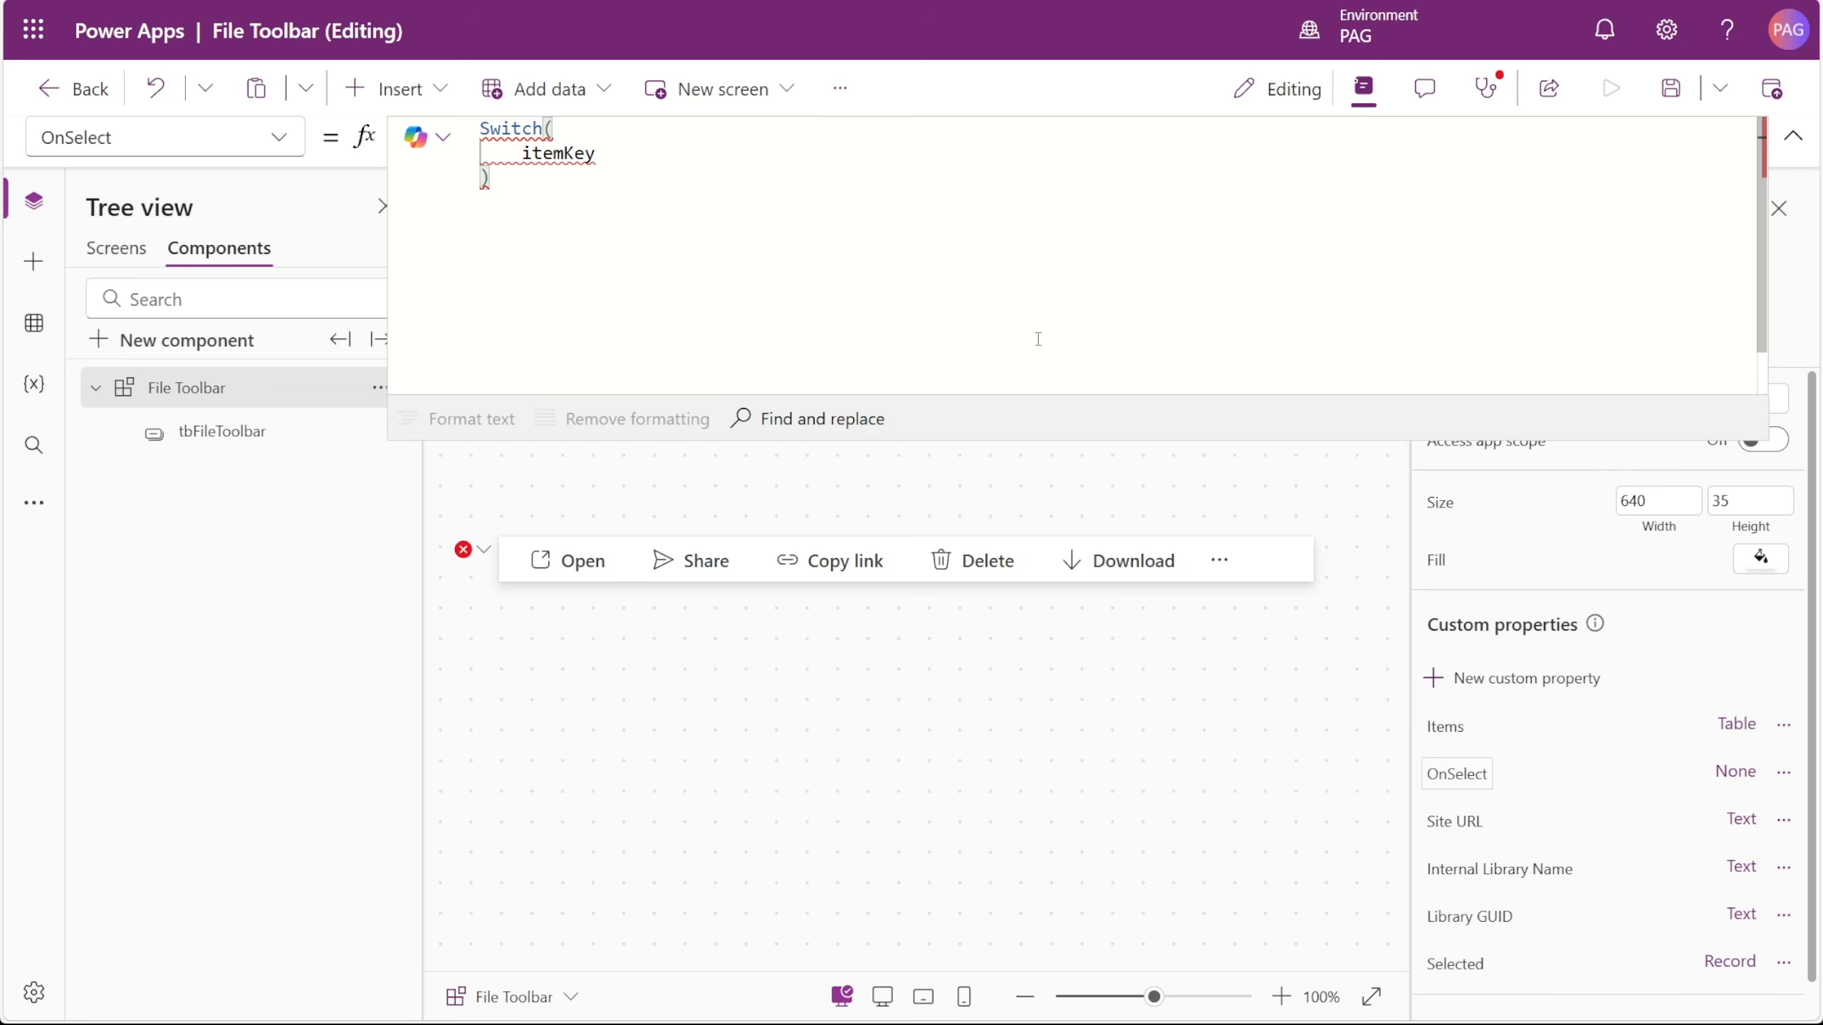
pyautogui.write(',')
pyautogui.press('Return')
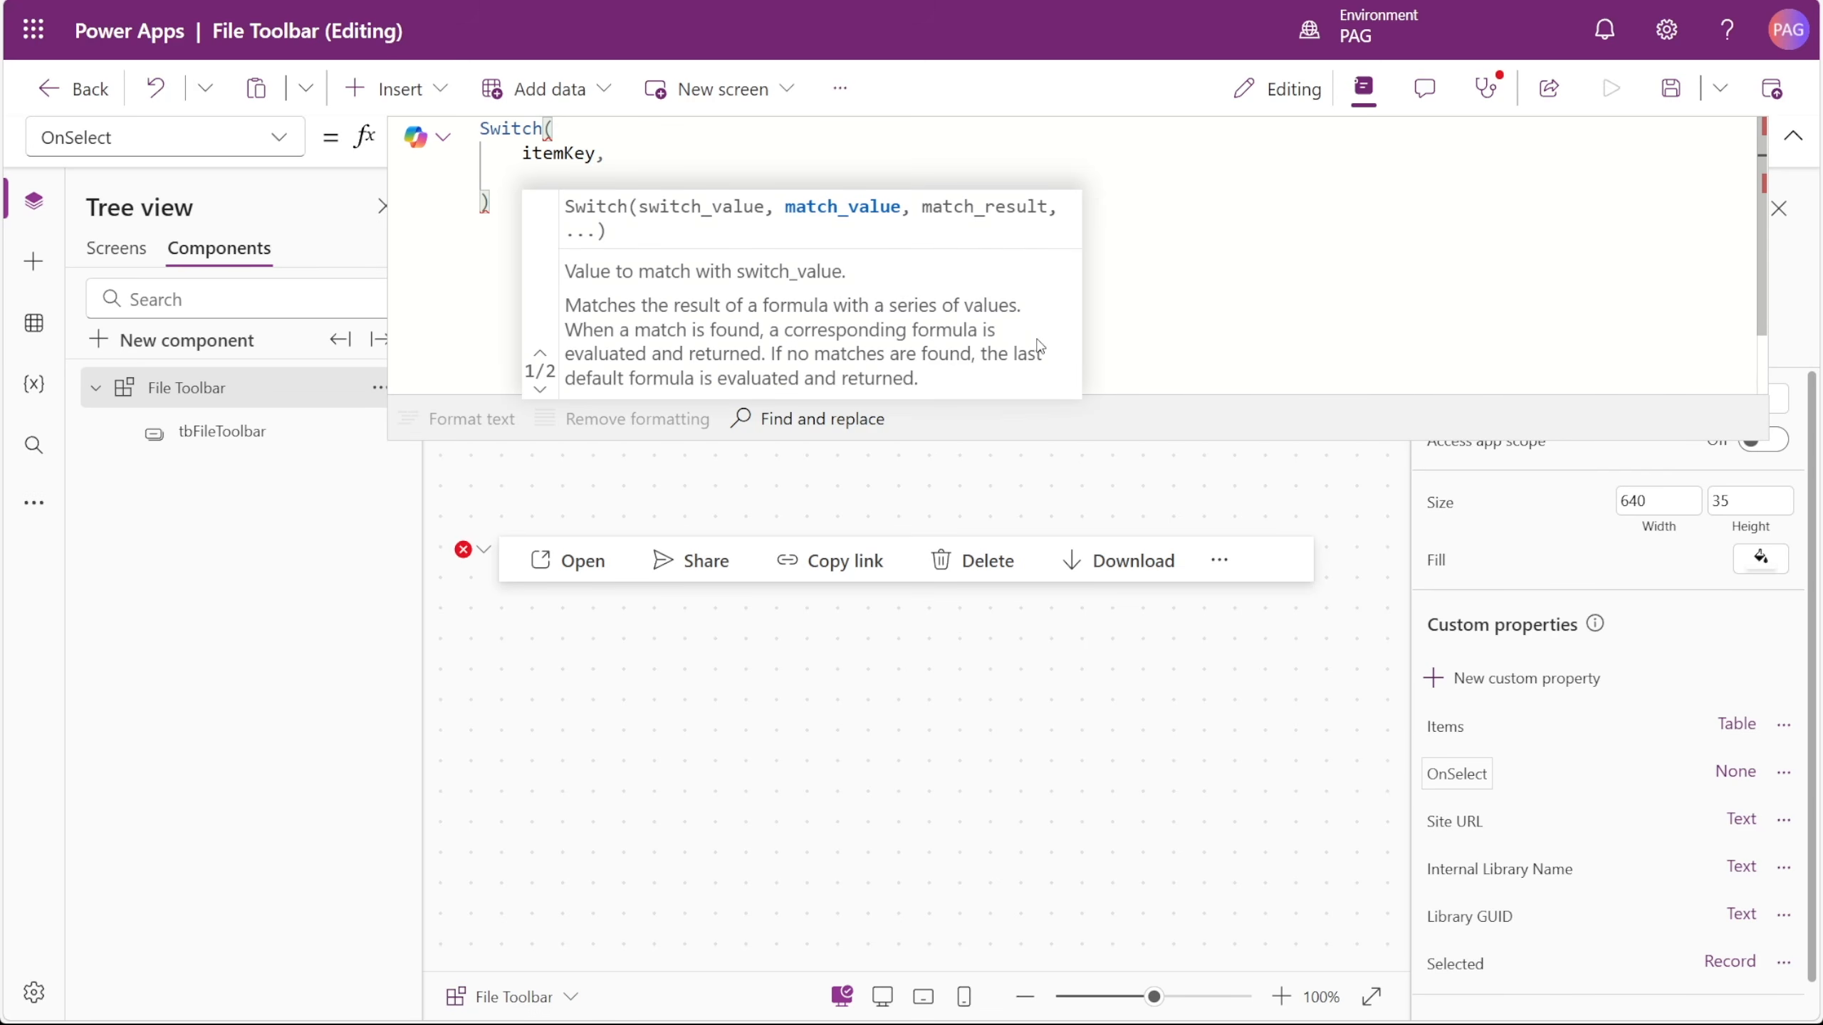
pyautogui.write('"open", "share", "copy", "delete", "download", "versionhistory", "manageaccess"')
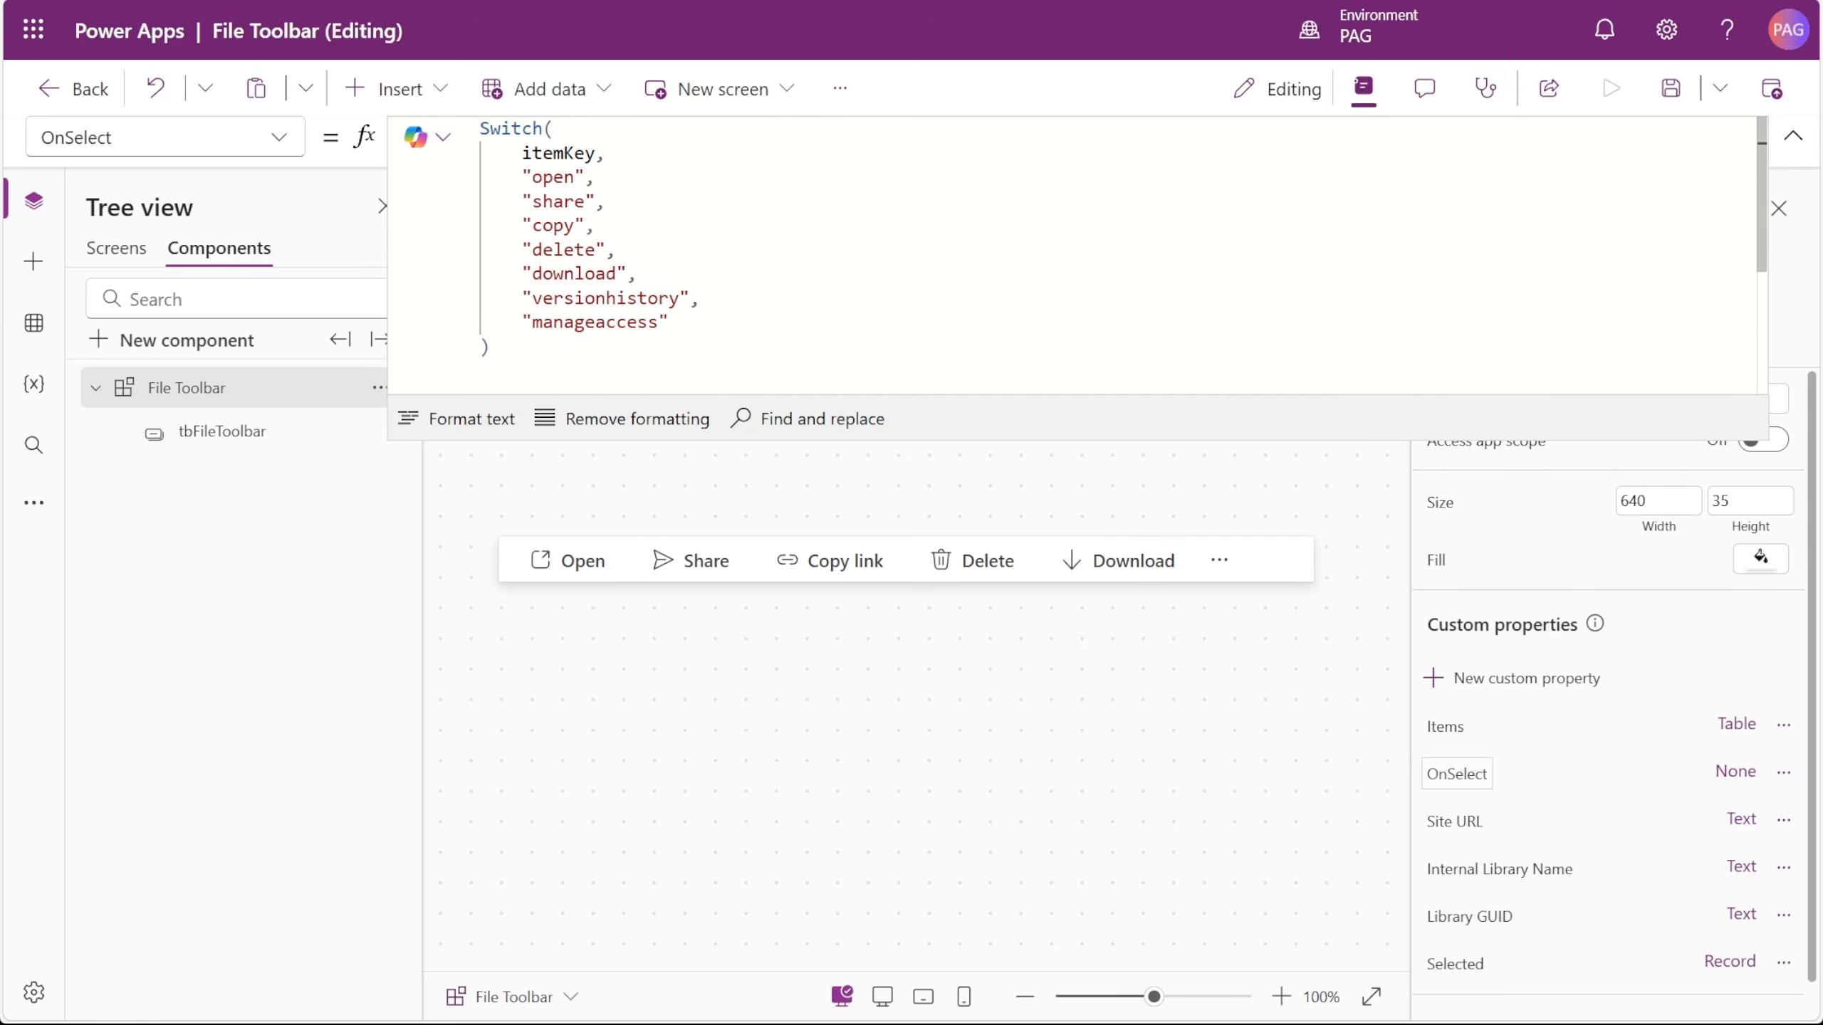
# - Make the "open" case of the OnSelect Switch run Launch(Self.Selected.'{Link}')
pyautogui.click(609, 174)
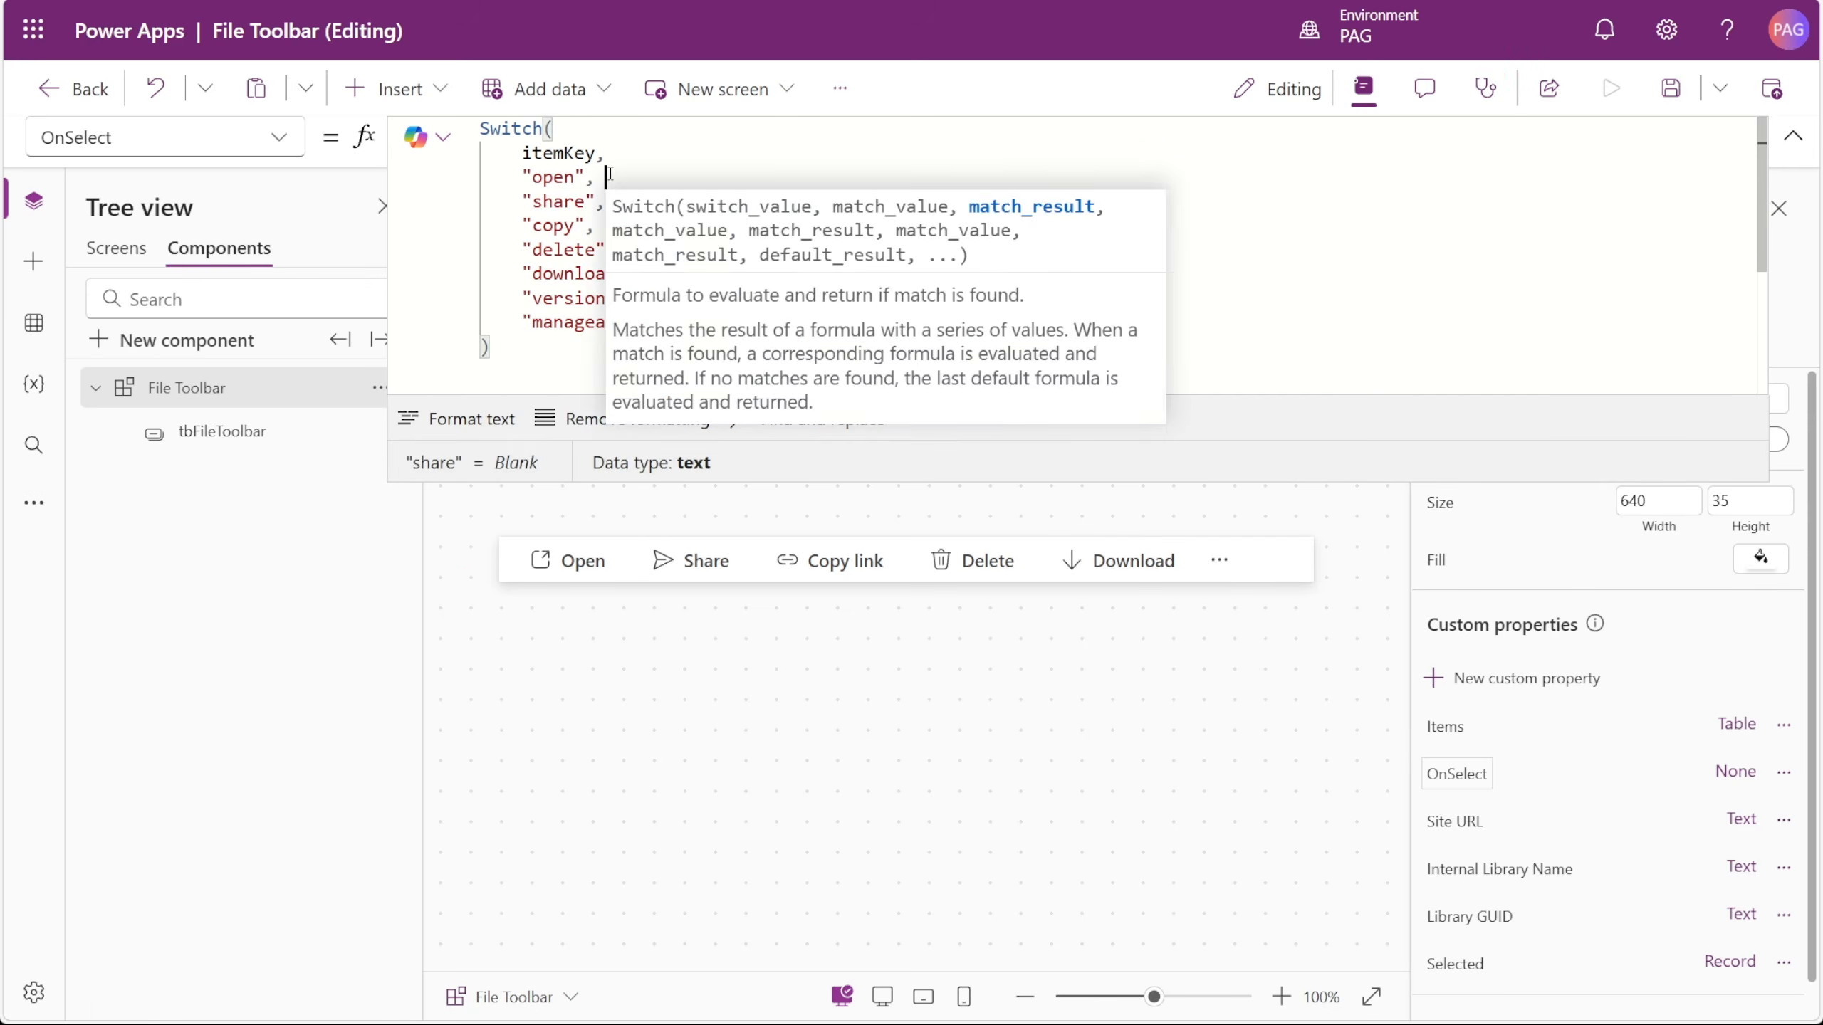
pyautogui.write('Laun')
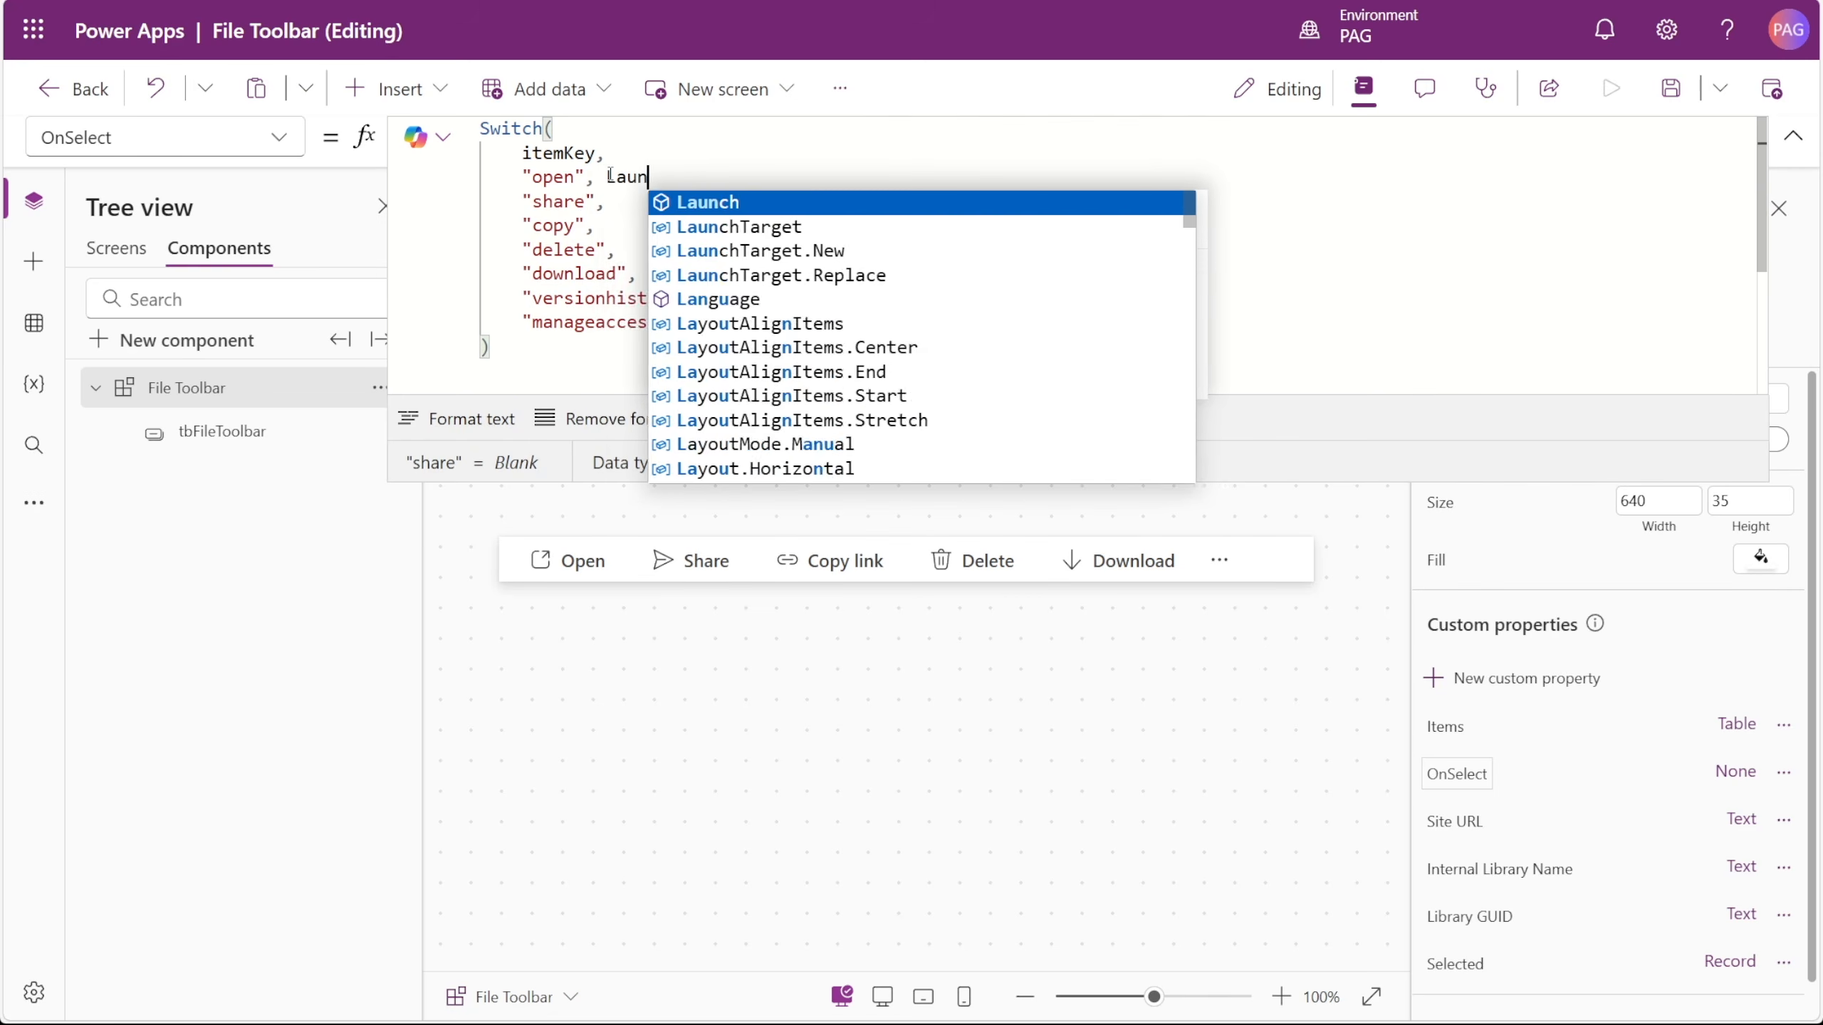
pyautogui.write('ch(Self.Se')
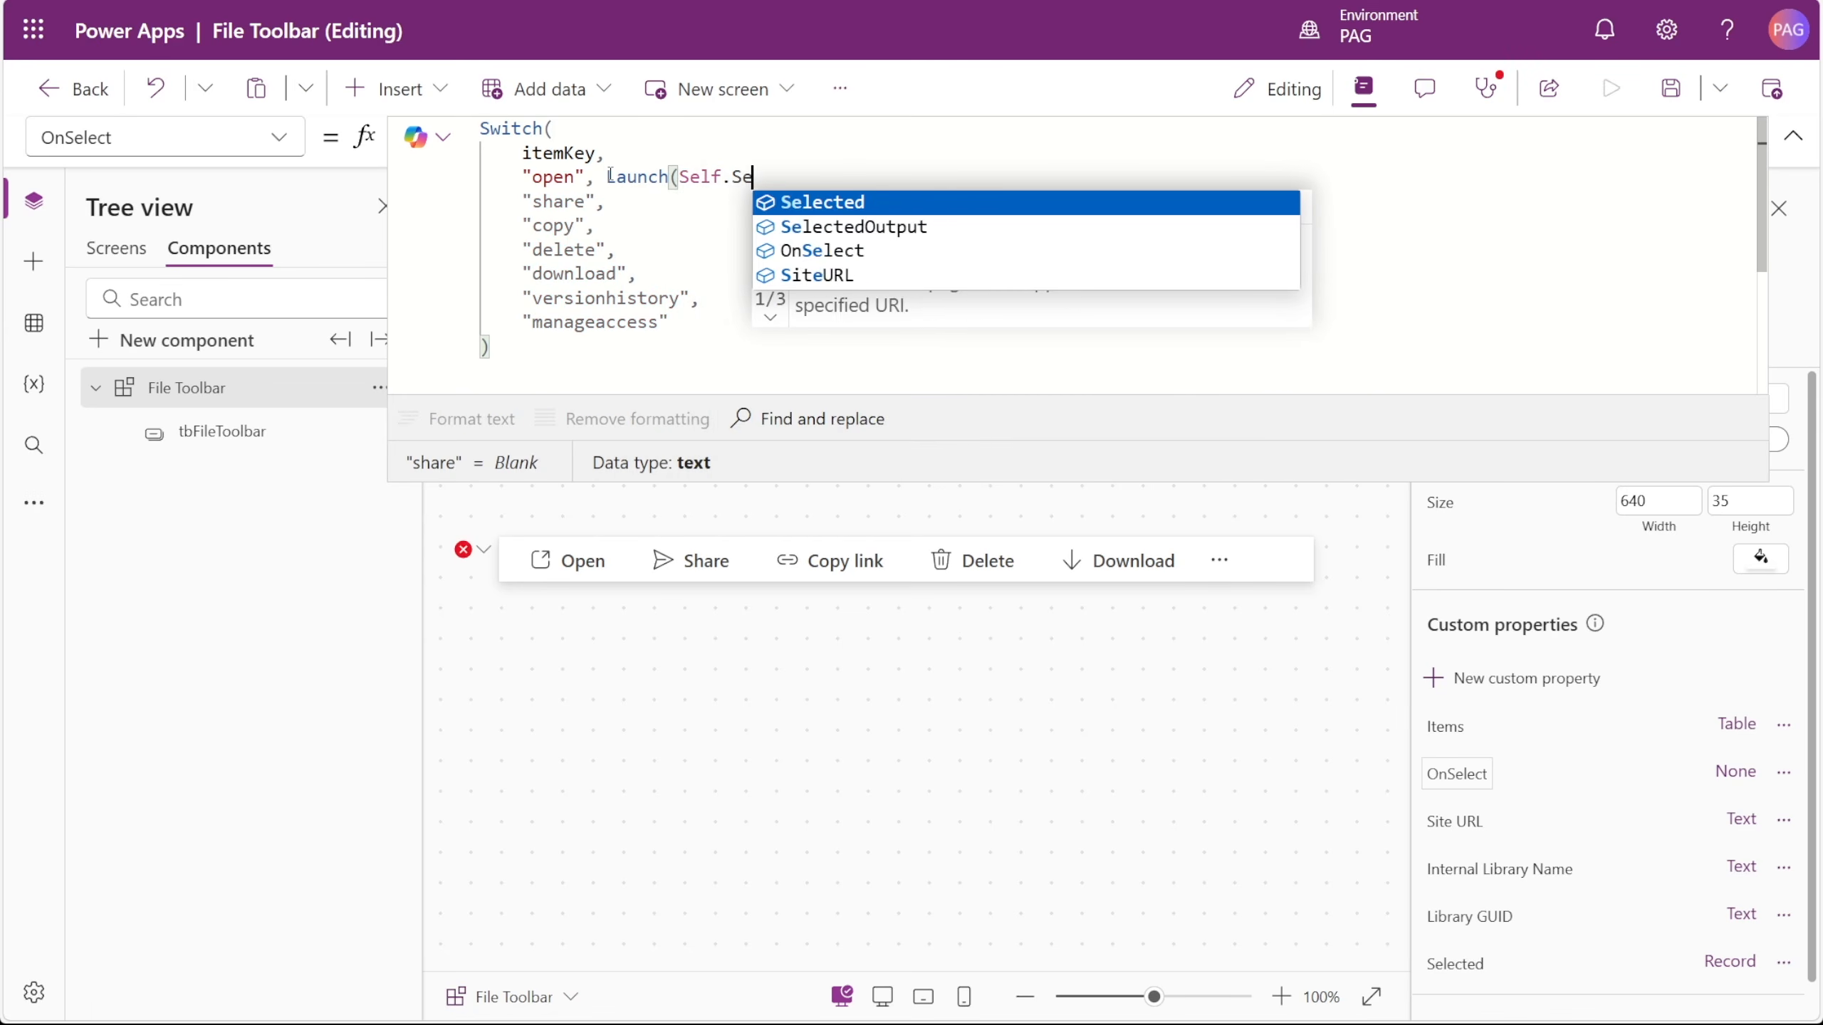
pyautogui.write("lected.'{Link}'),")
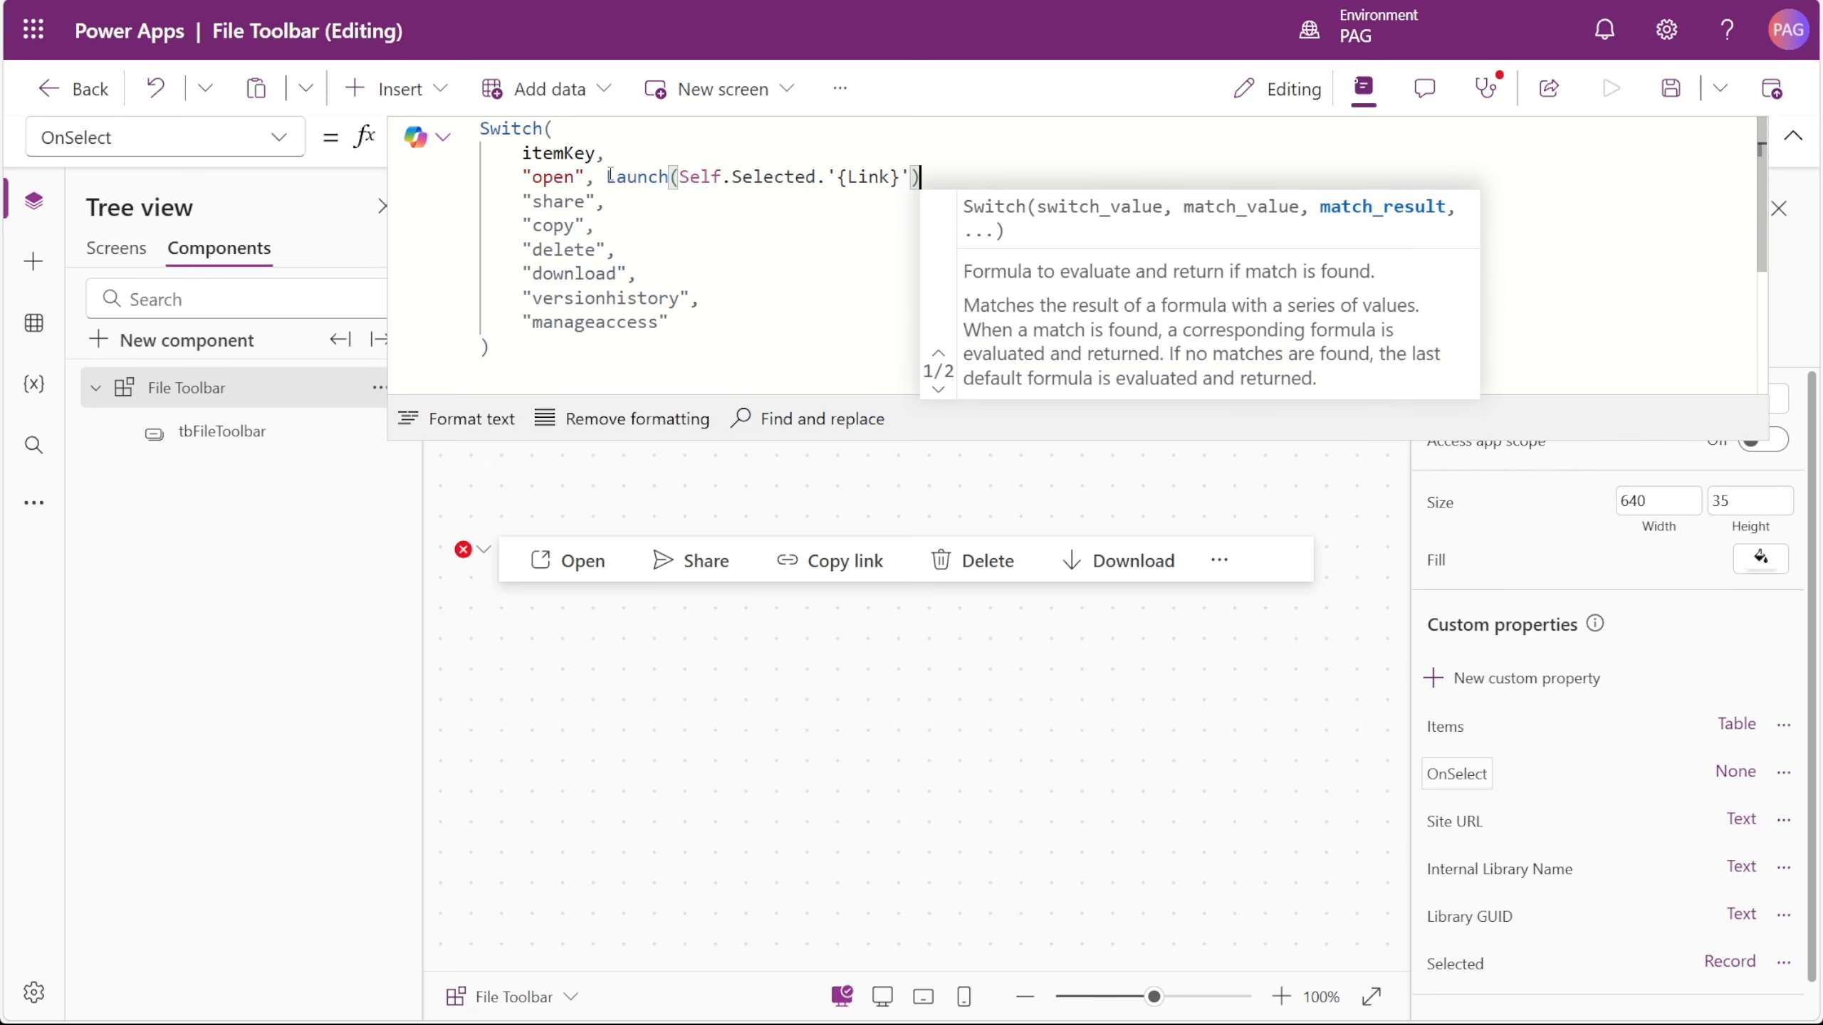
# - Start the "share" case with a Launch of Self.SiteURL & "_layouts/15/sharedialog.aspx?listId=" & Self.LibraryGUID
pyautogui.click(689, 203)
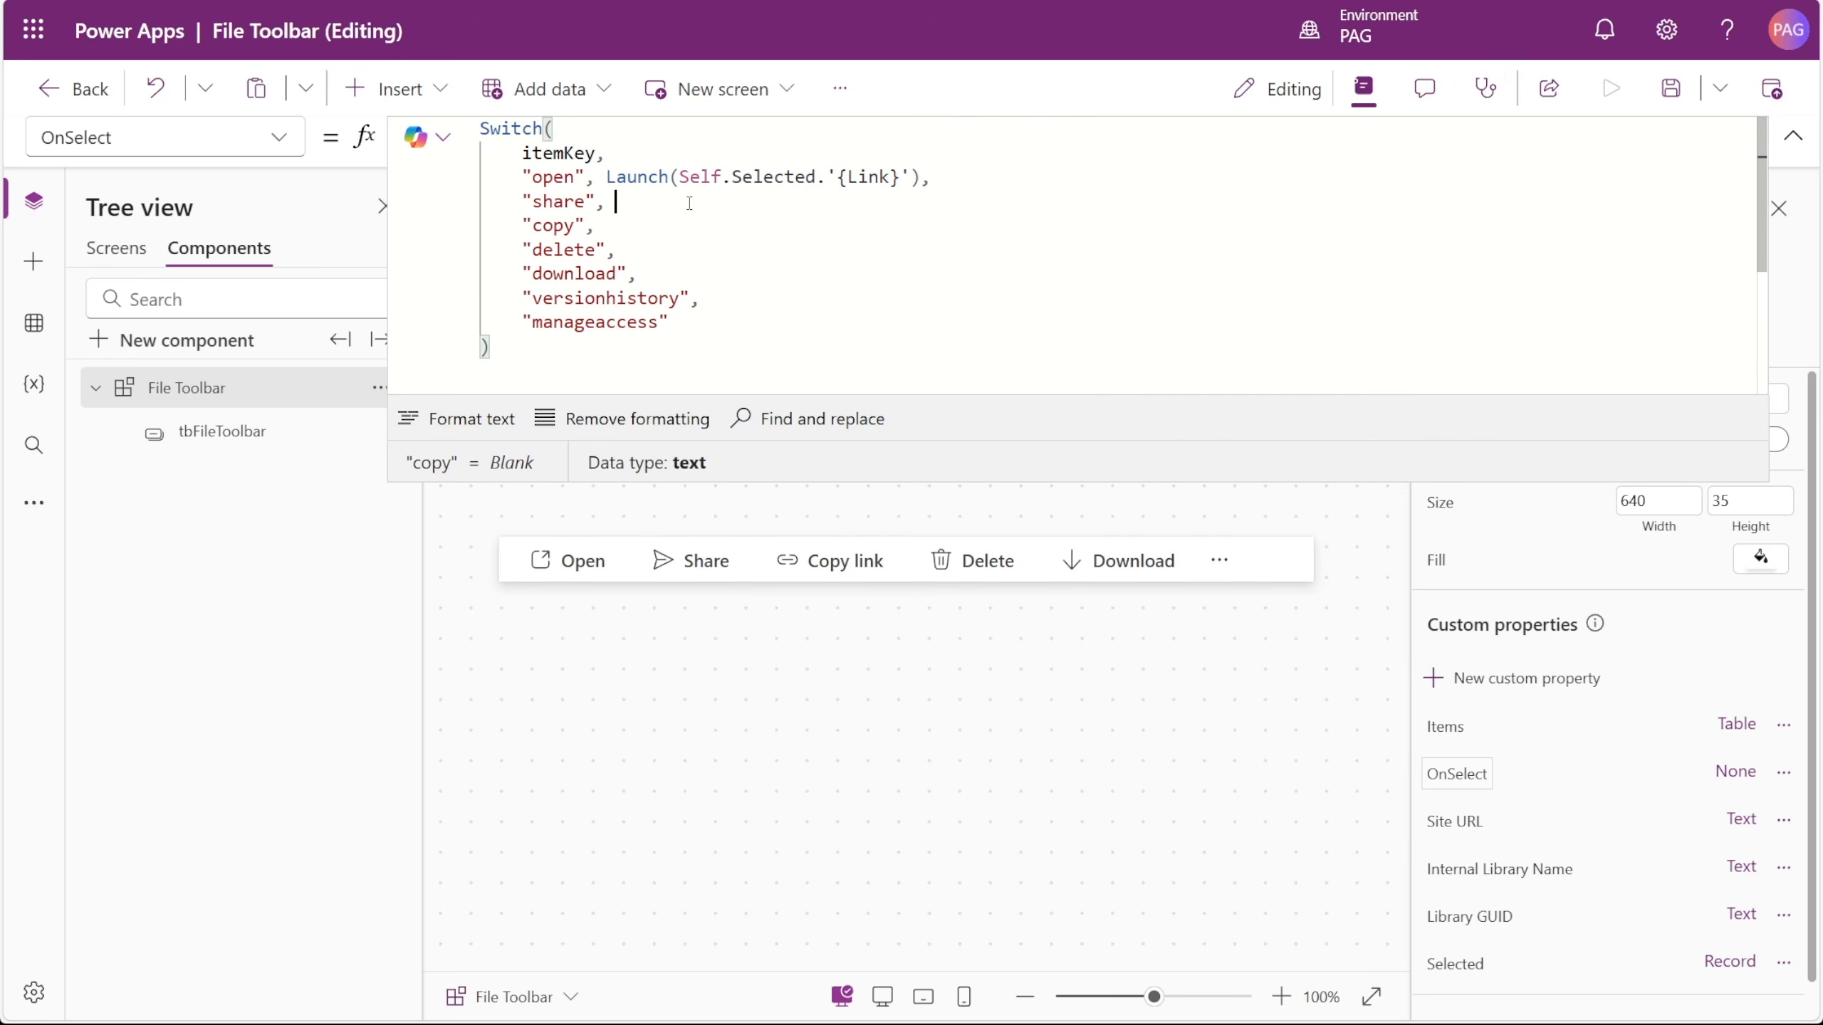
pyautogui.write('Launch(),')
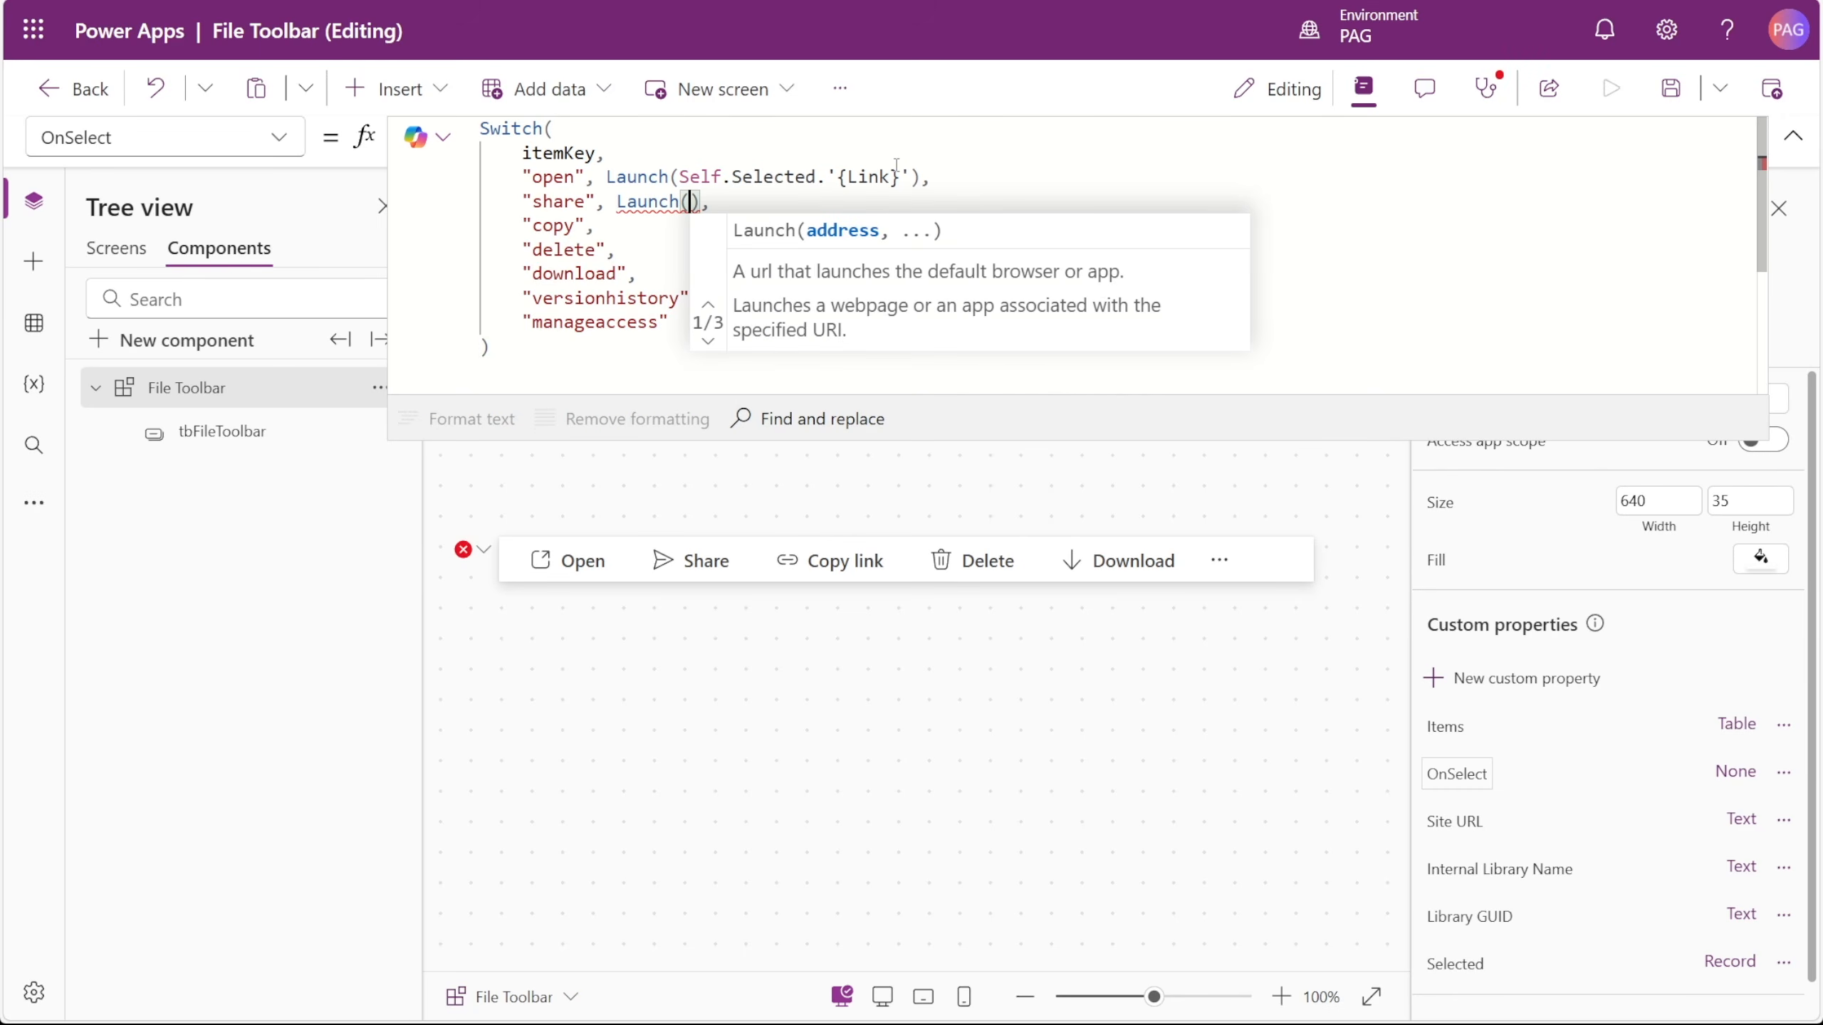
pyautogui.write('Self.Si')
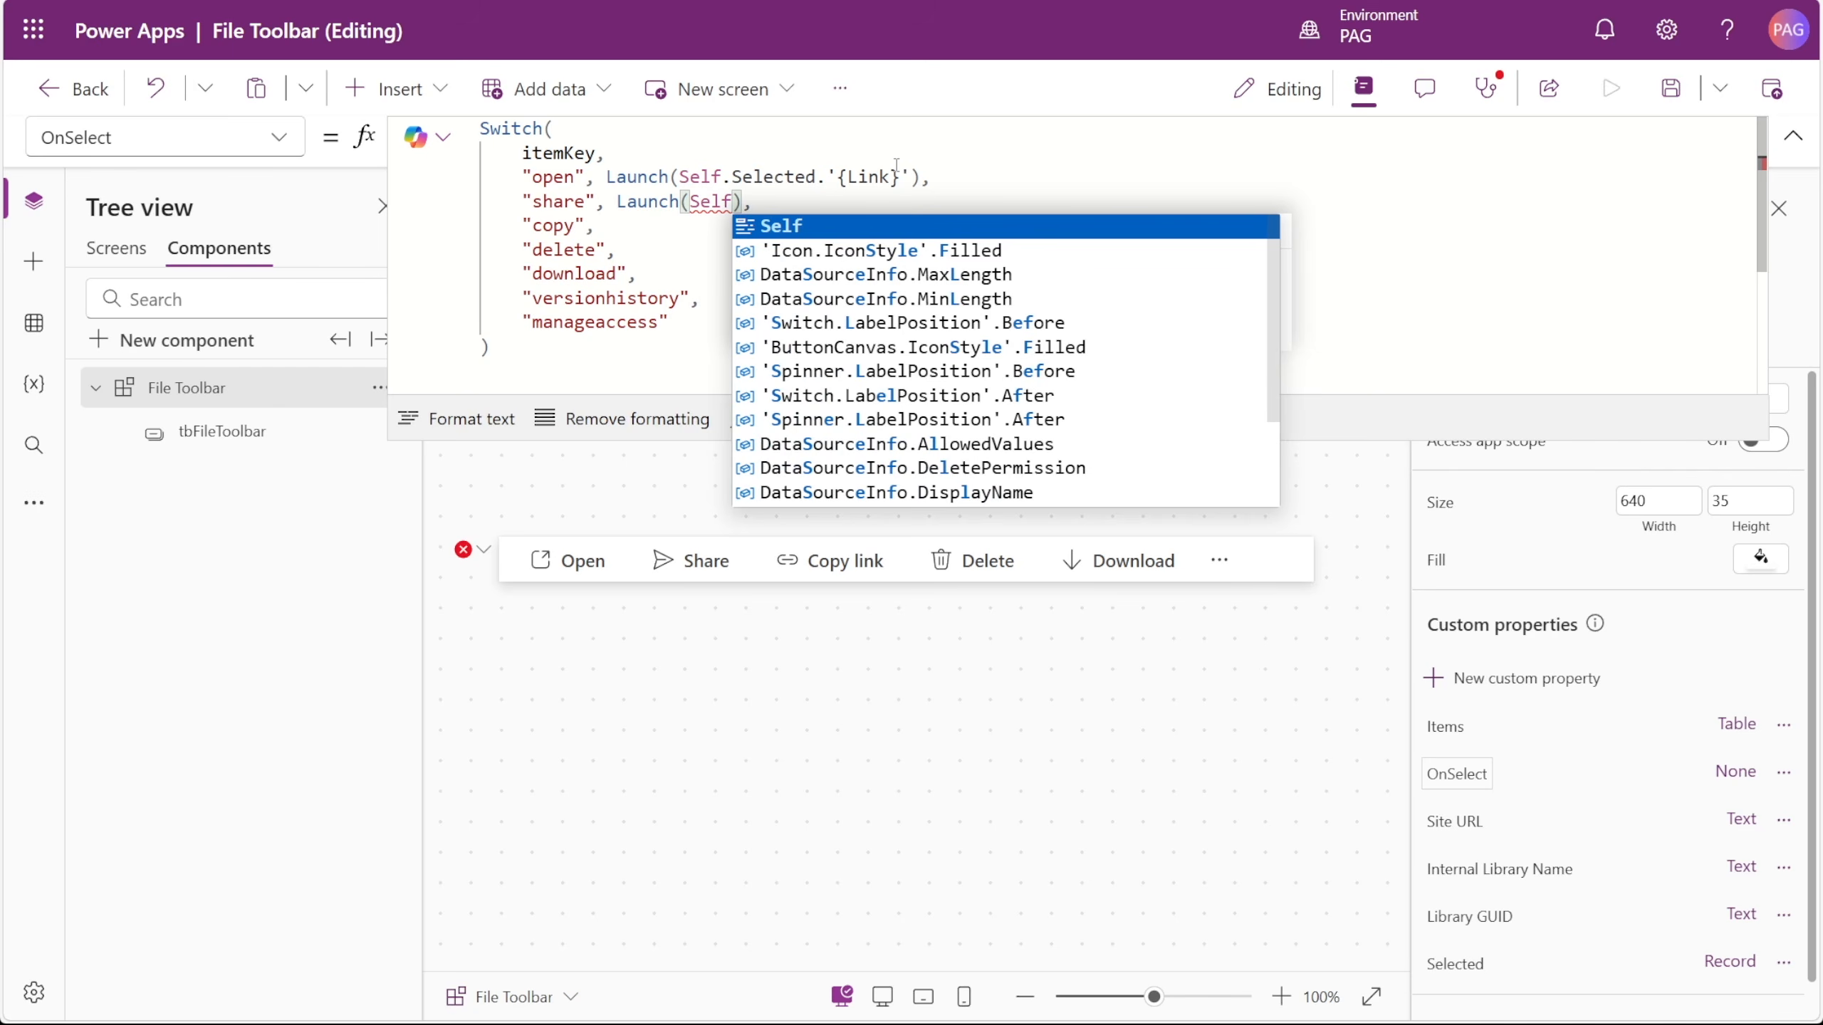
pyautogui.press('Tab')
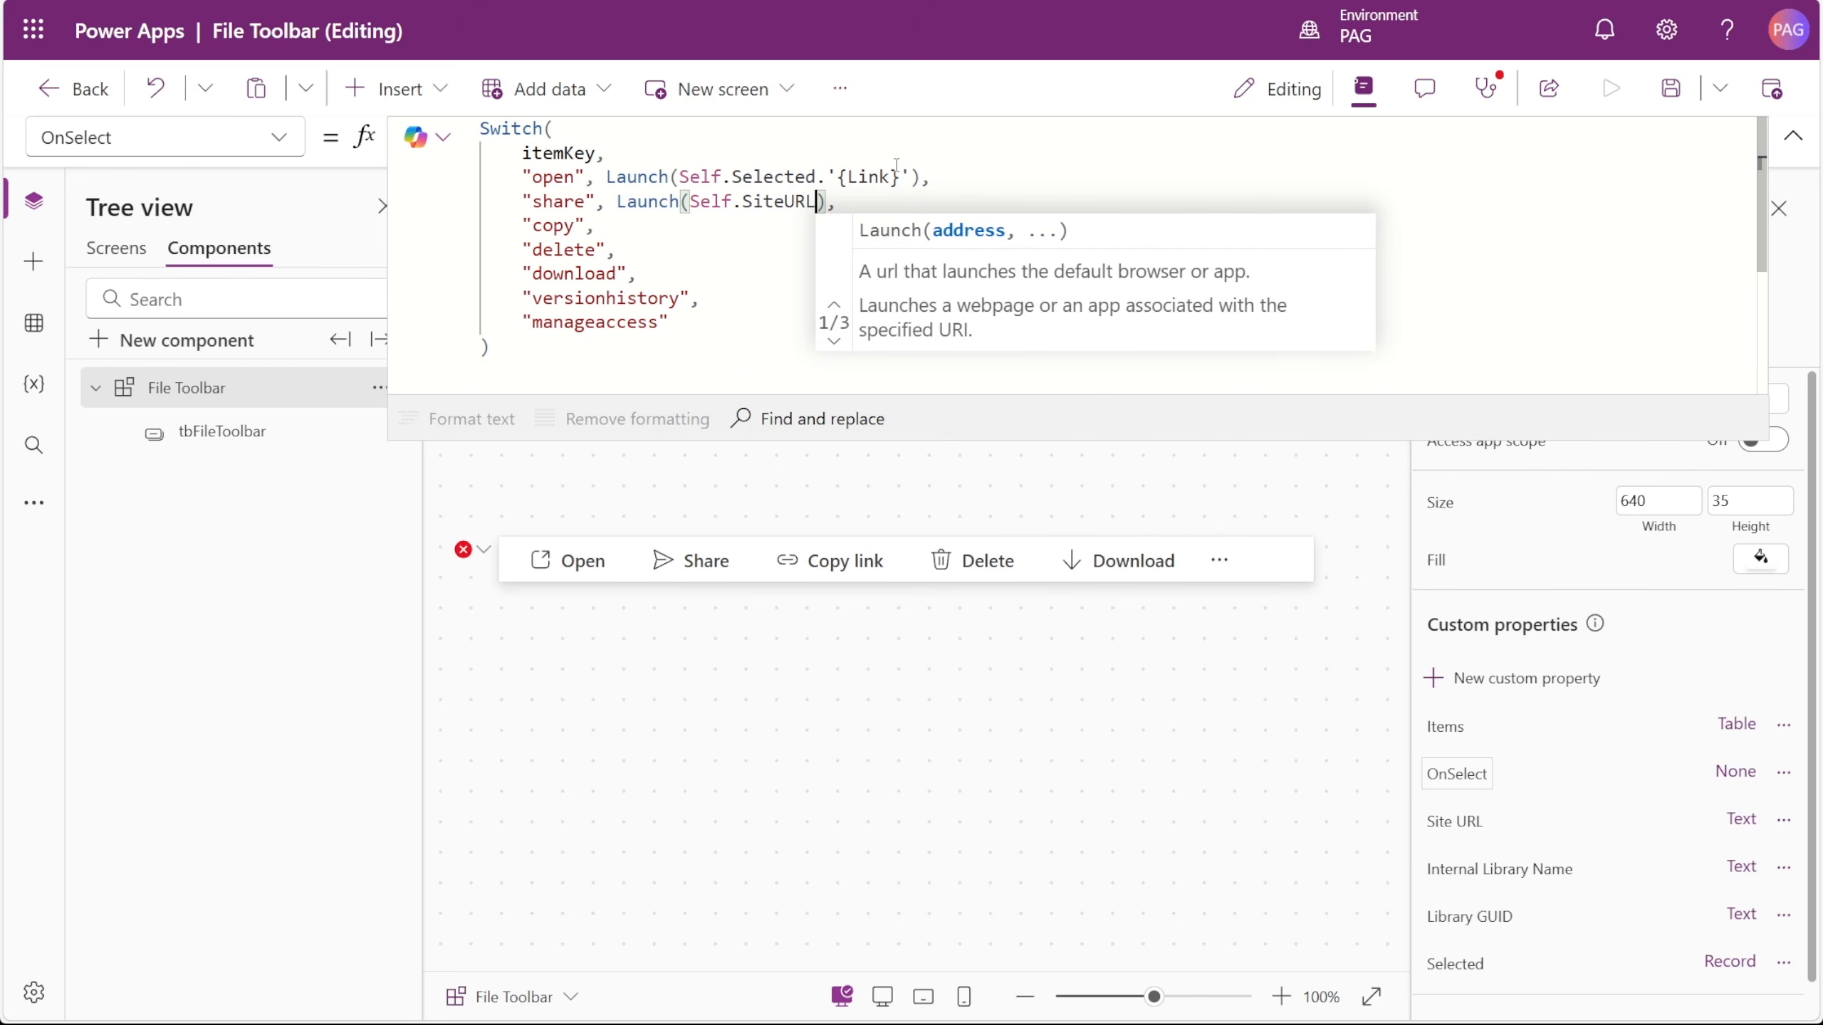
pyautogui.write('&')
pyautogui.write('"_layouts/15/sharedialog.aspx?listId="')
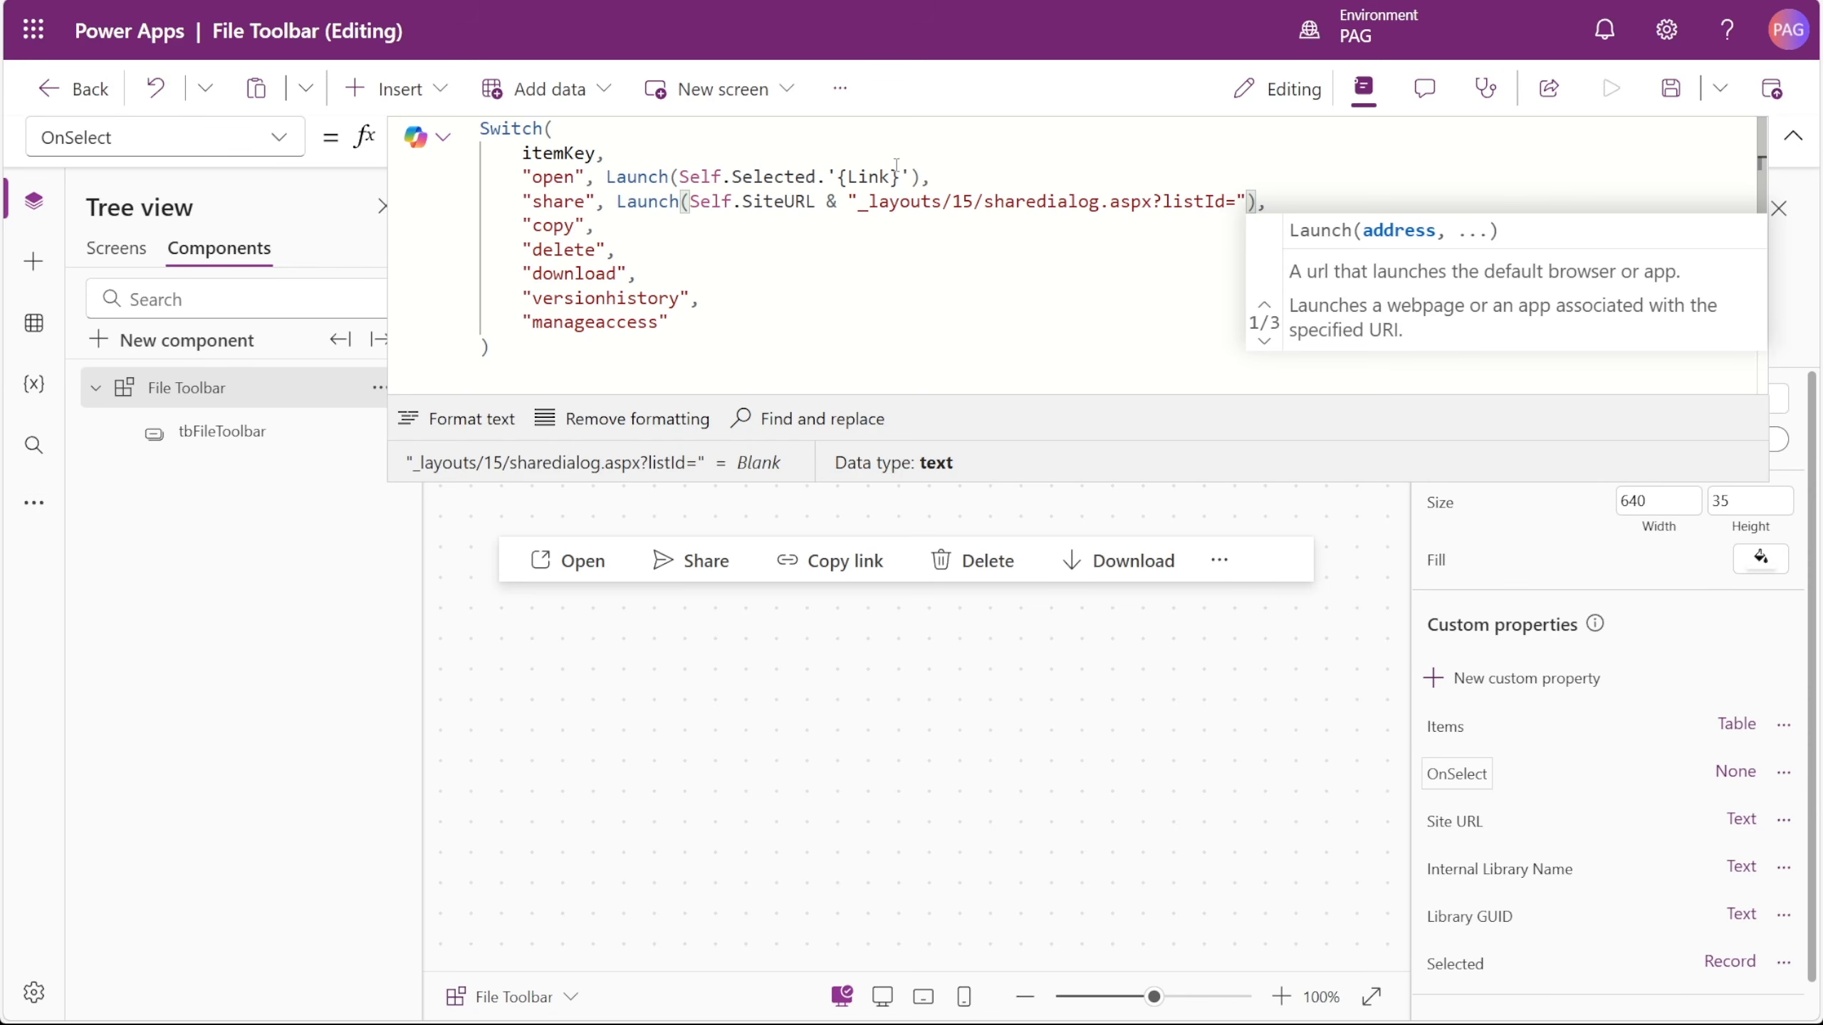
pyautogui.write('& Self.L')
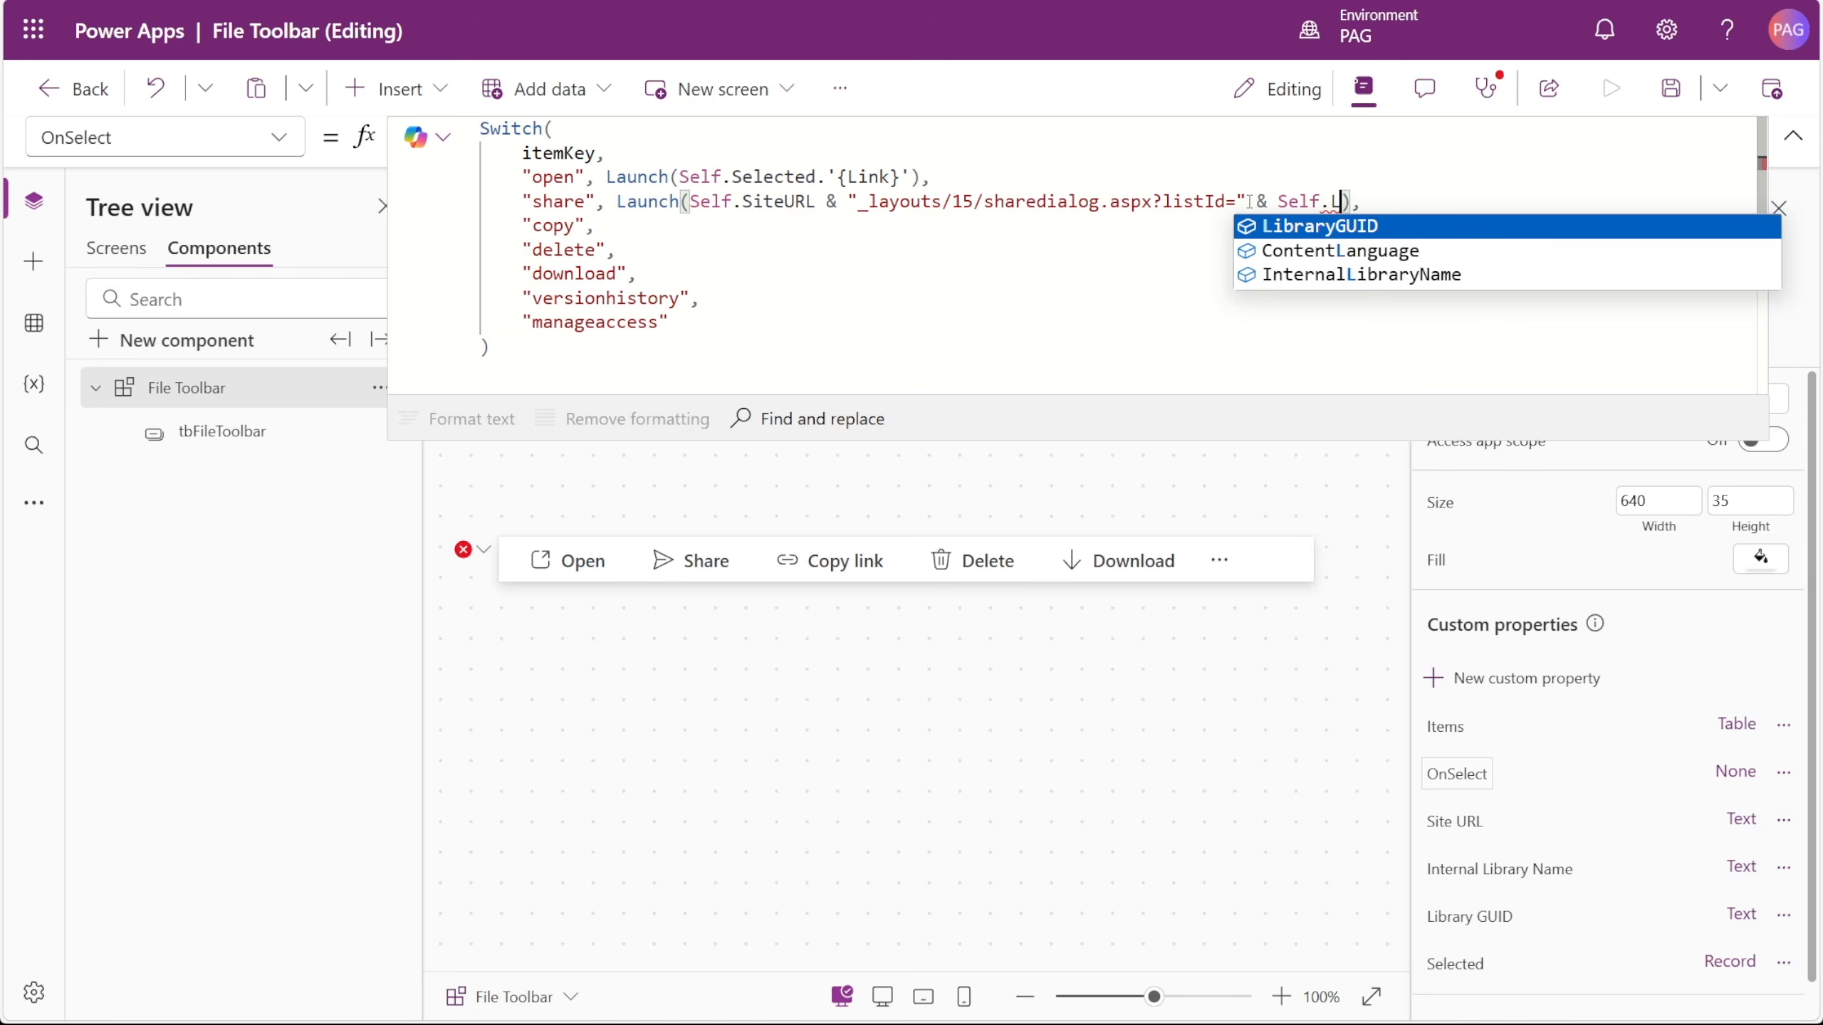
pyautogui.press('Tab')
# - Extend the "share" case's Launch URL with & "&listItemId=" & Self.Selected.ID & "&fullScreenMode=true"
pyautogui.write('& "&li')
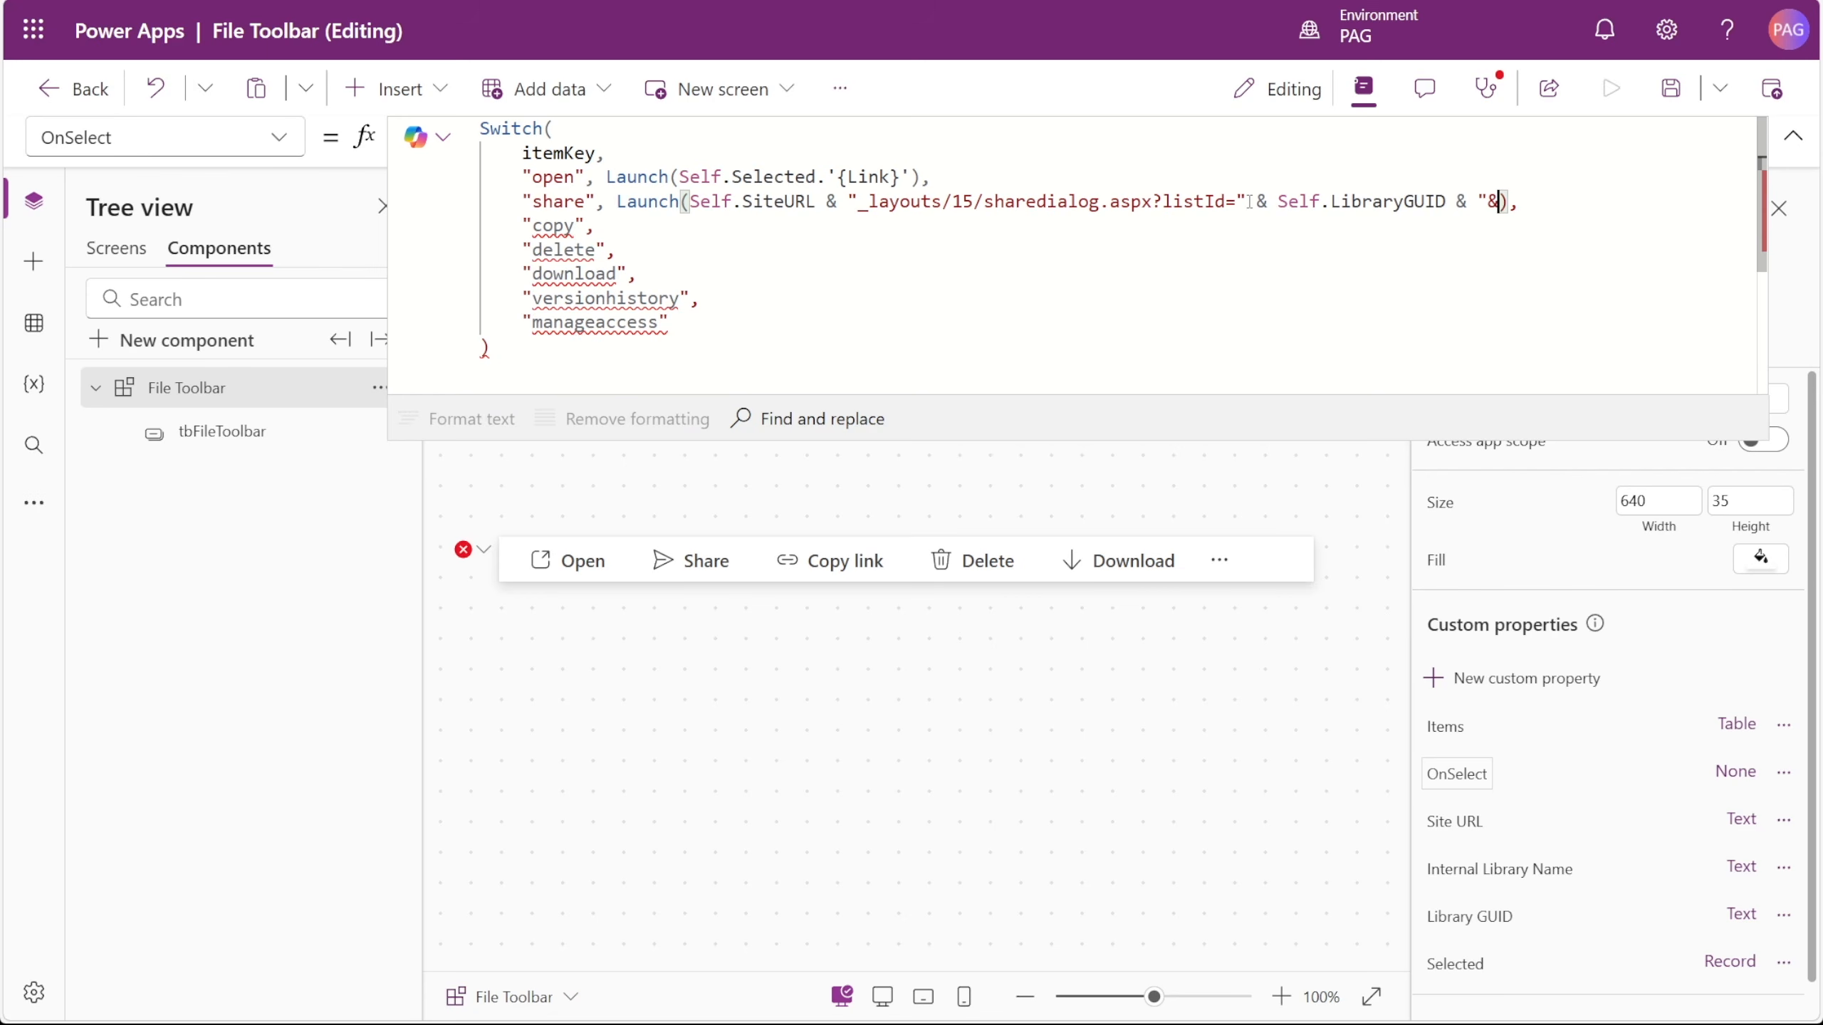
pyautogui.write('st')
pyautogui.write('ItemId=')
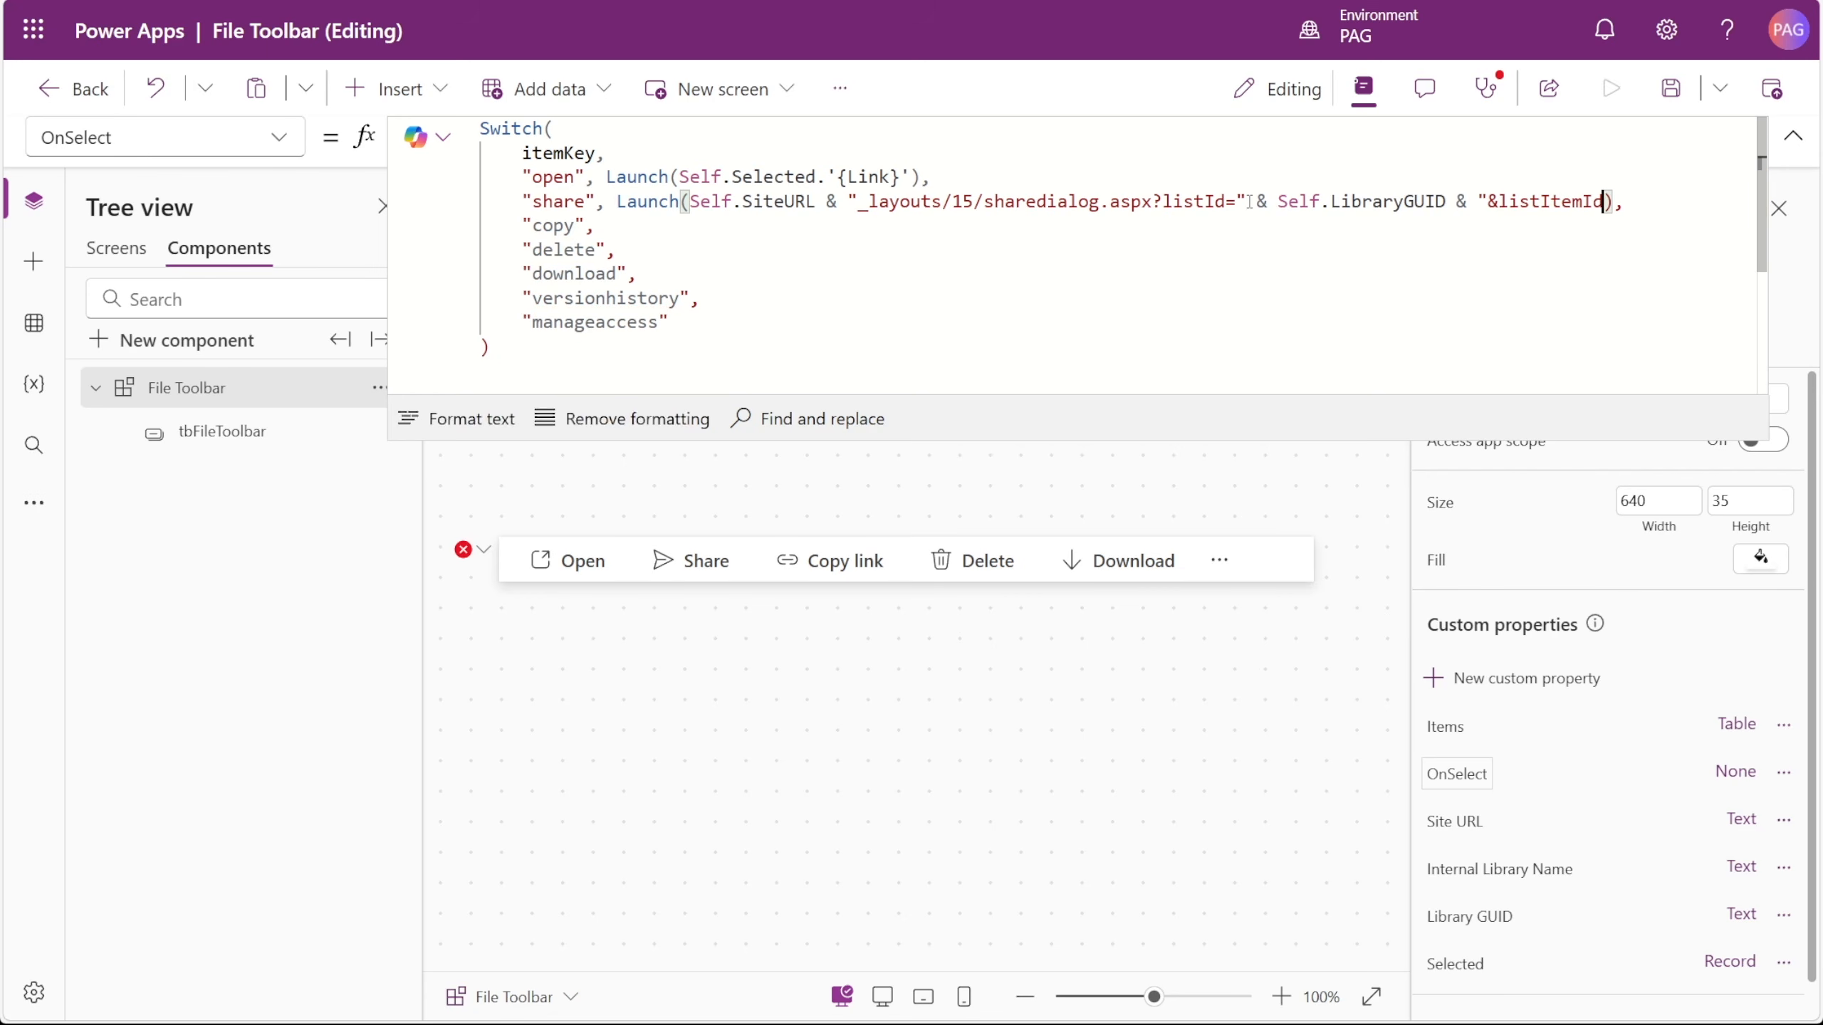
pyautogui.write('" & Self')
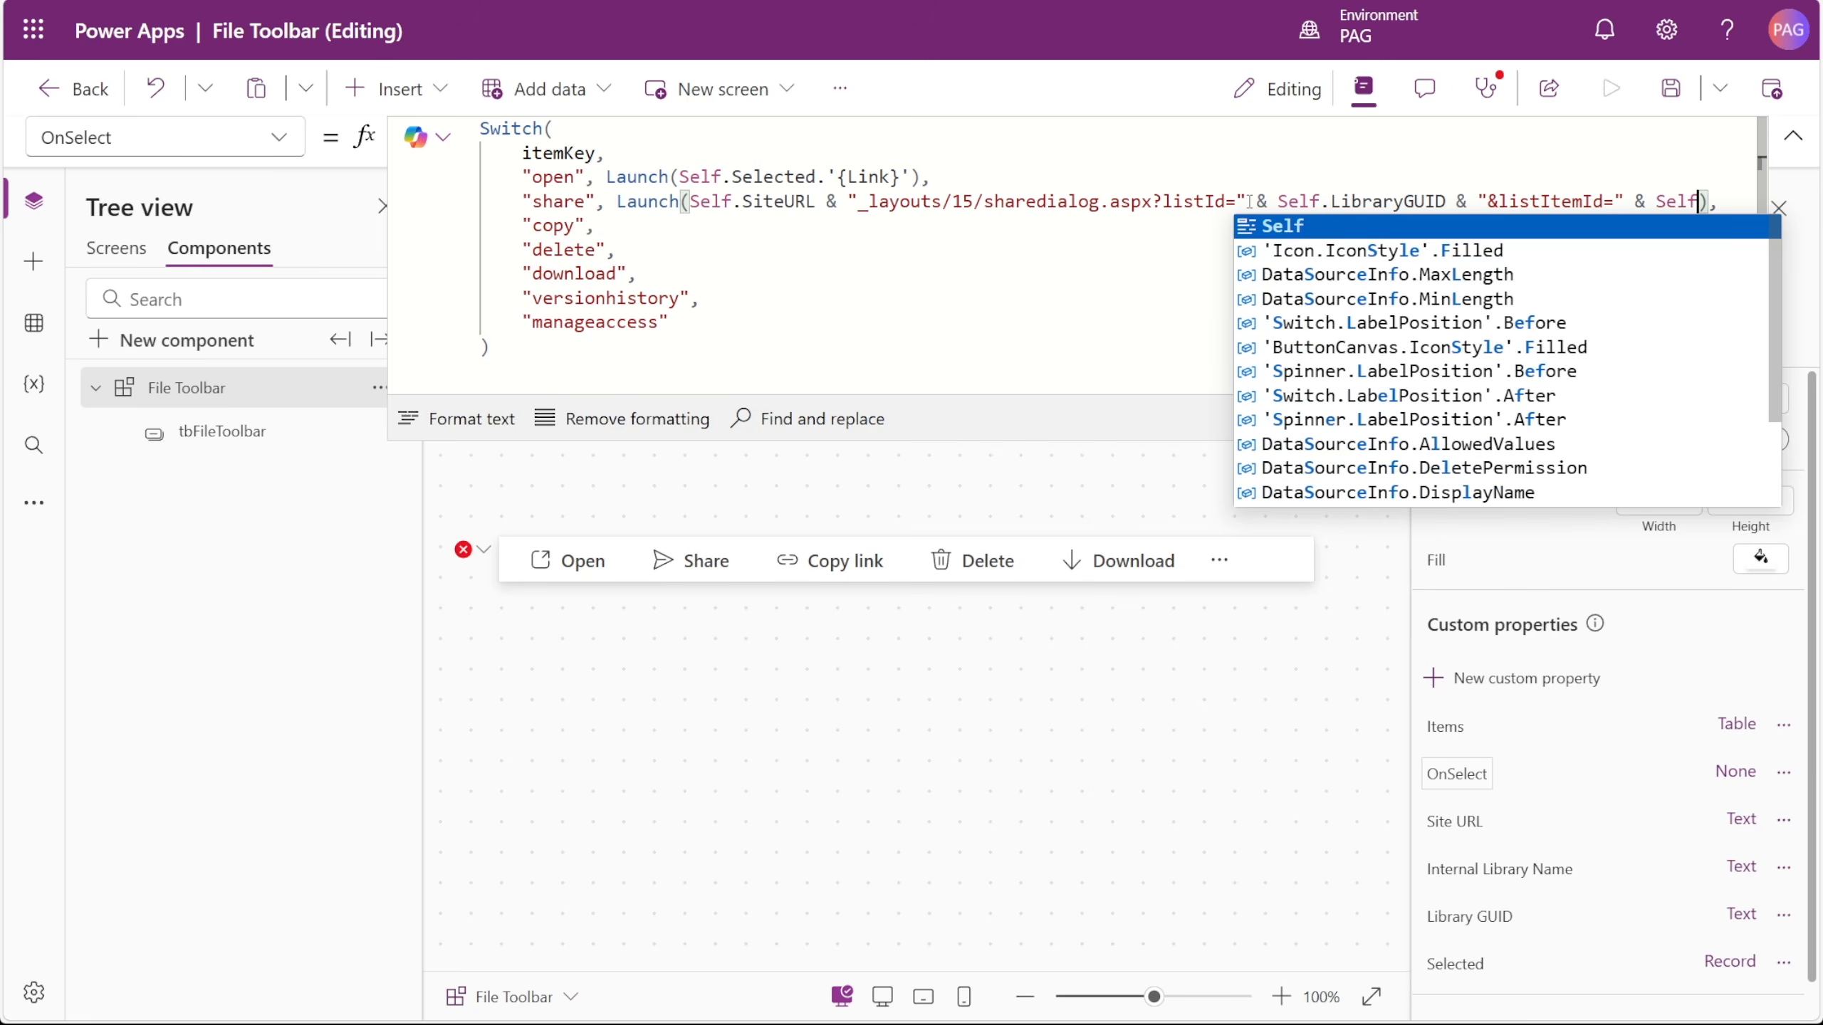
pyautogui.write('.Selected.')
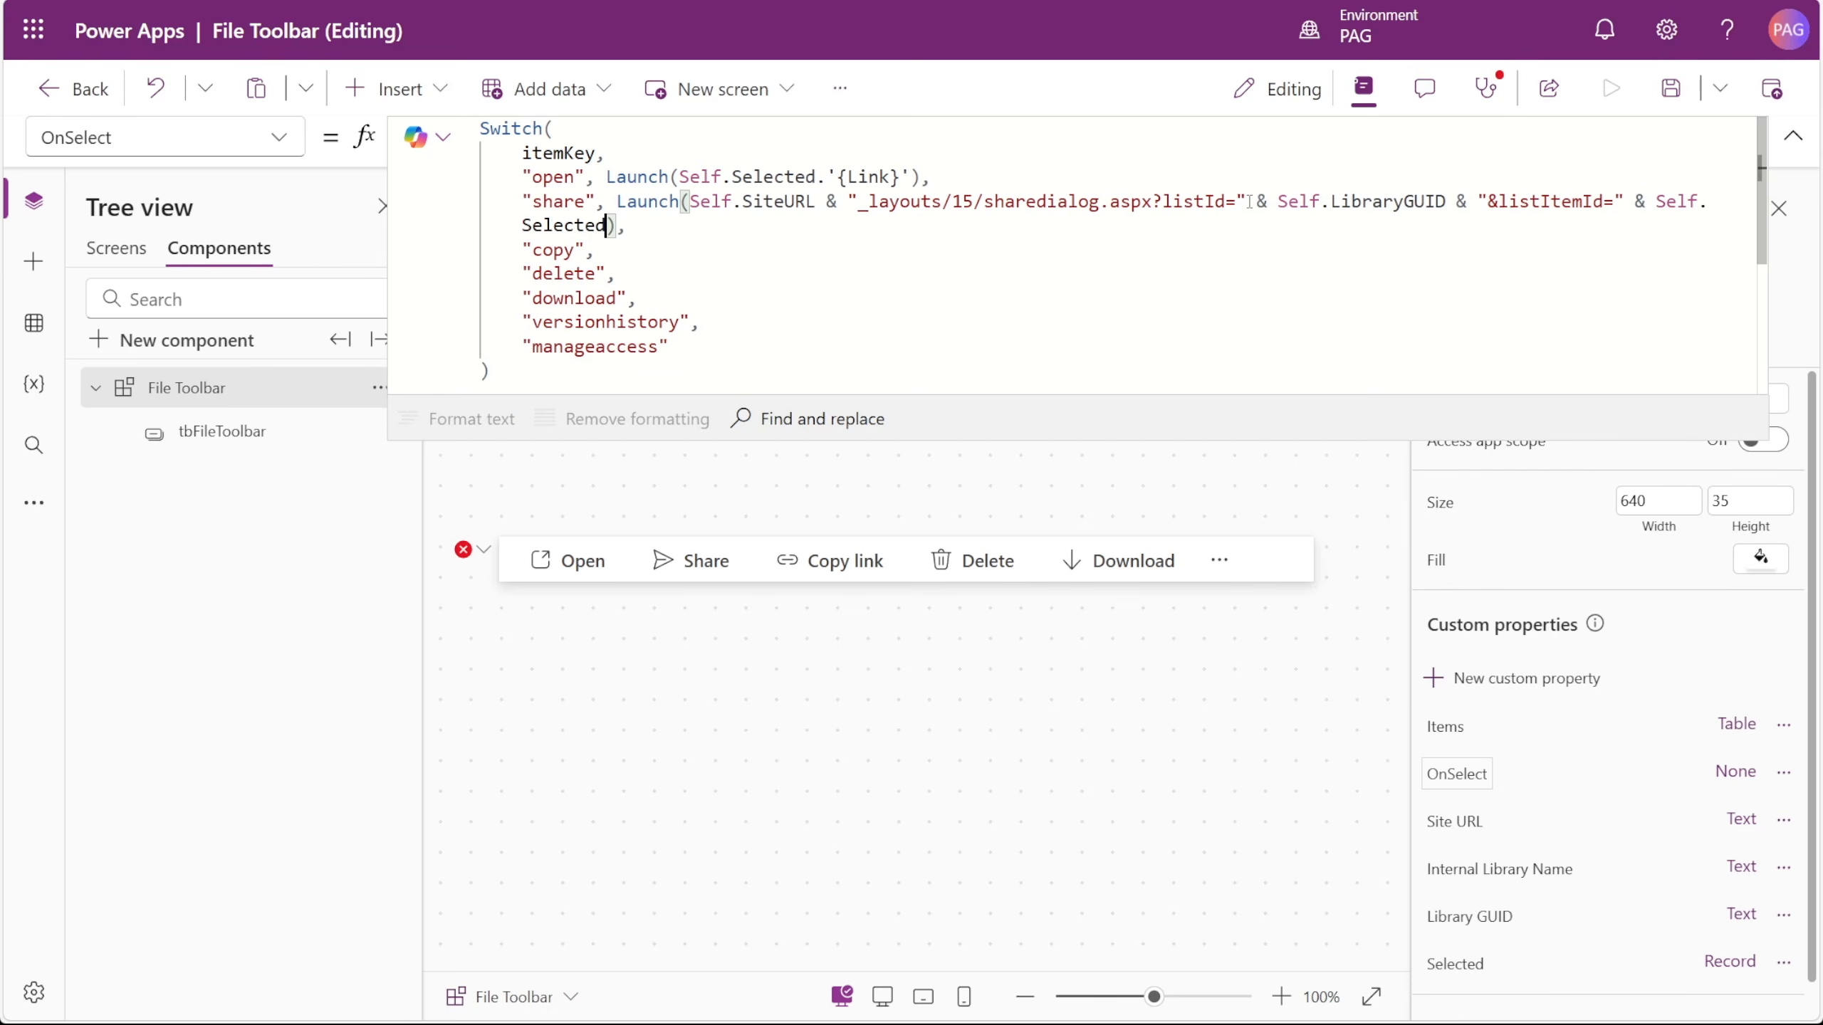
pyautogui.write('ID ')
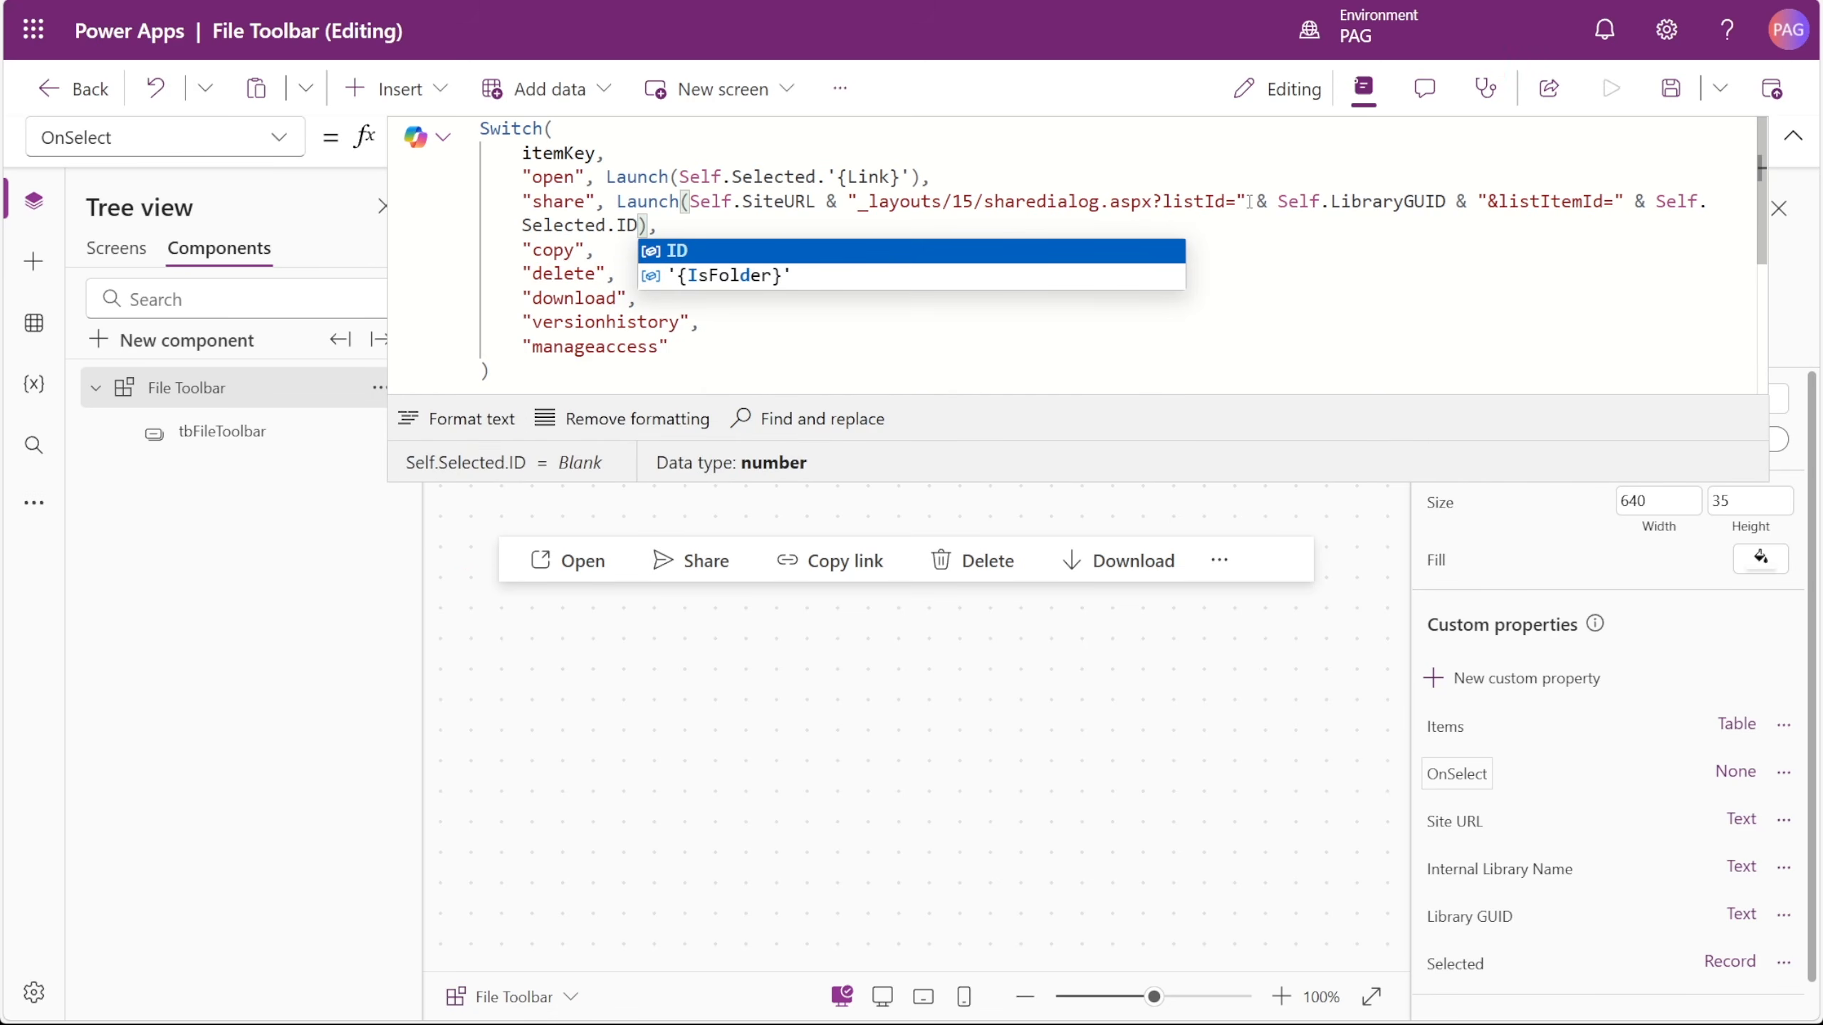
pyautogui.write('& ')
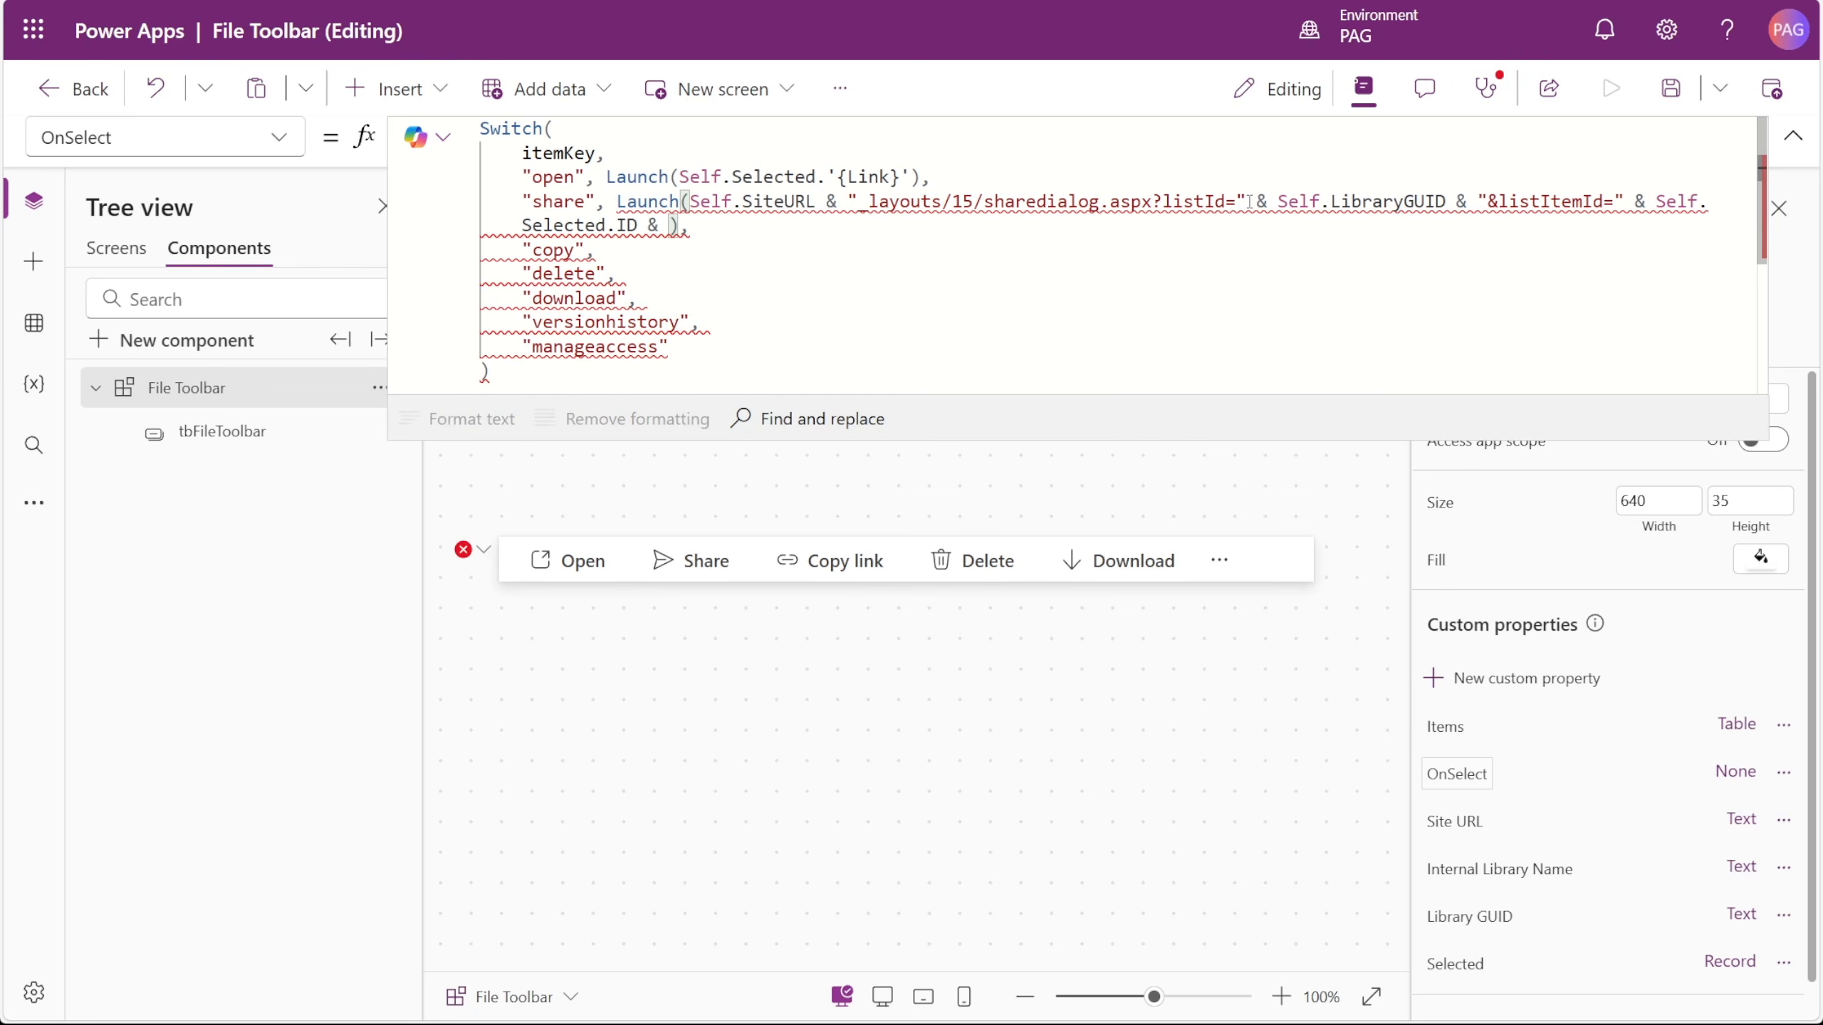
pyautogui.write('"&fullScreenMod')
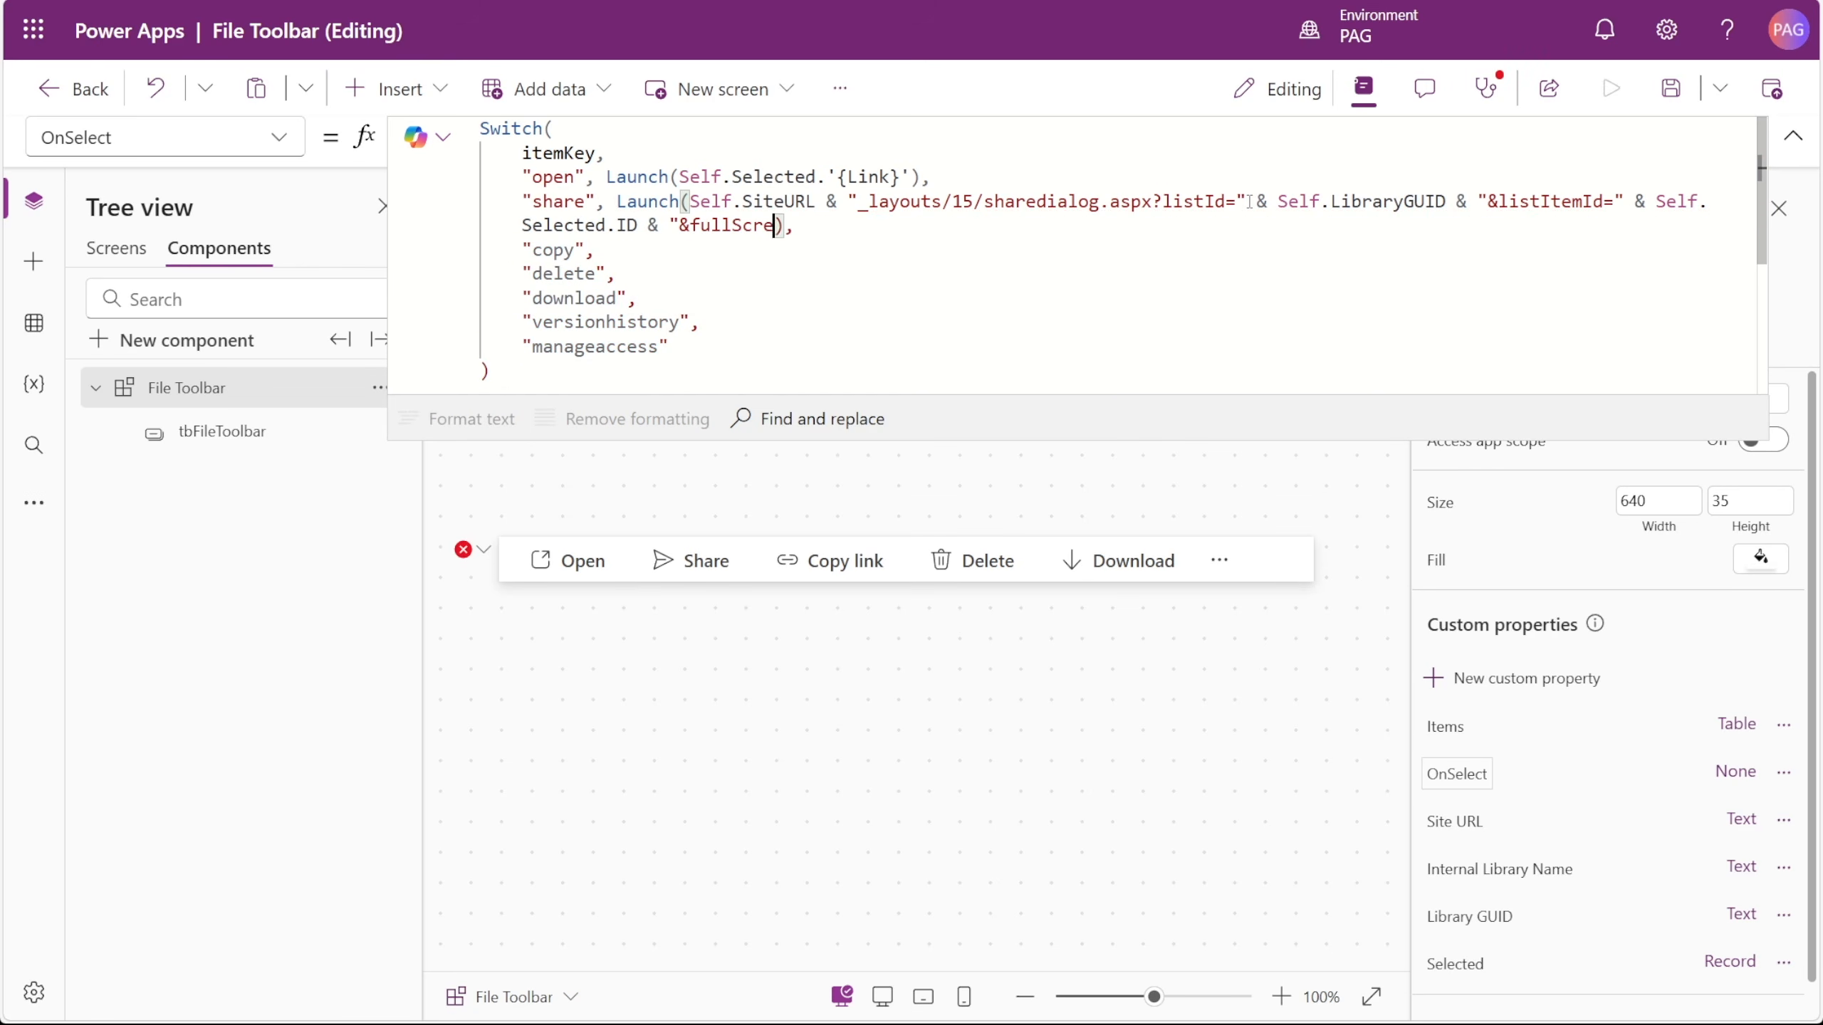
pyautogui.write('e=true"')
pyautogui.click(732, 201)
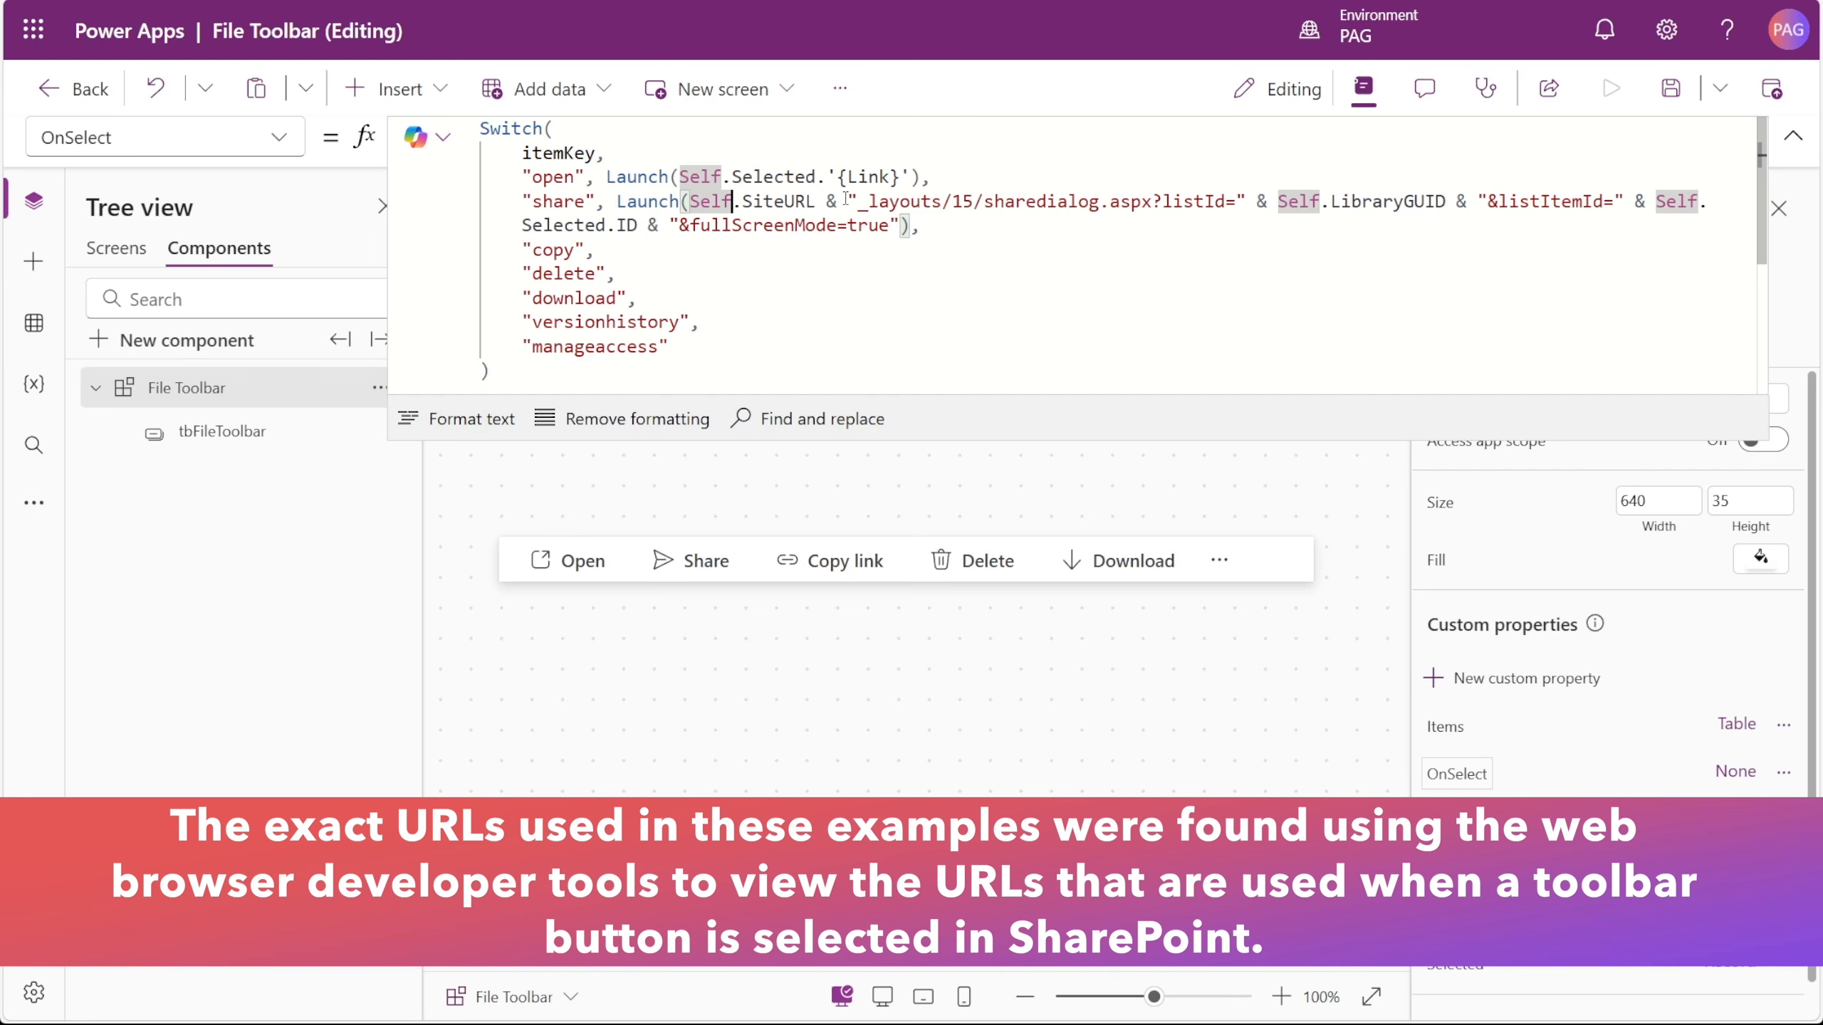
# - Make the "copy" case of the Switch run Launch(Self.Selected.'{Link}')
pyautogui.click(687, 251)
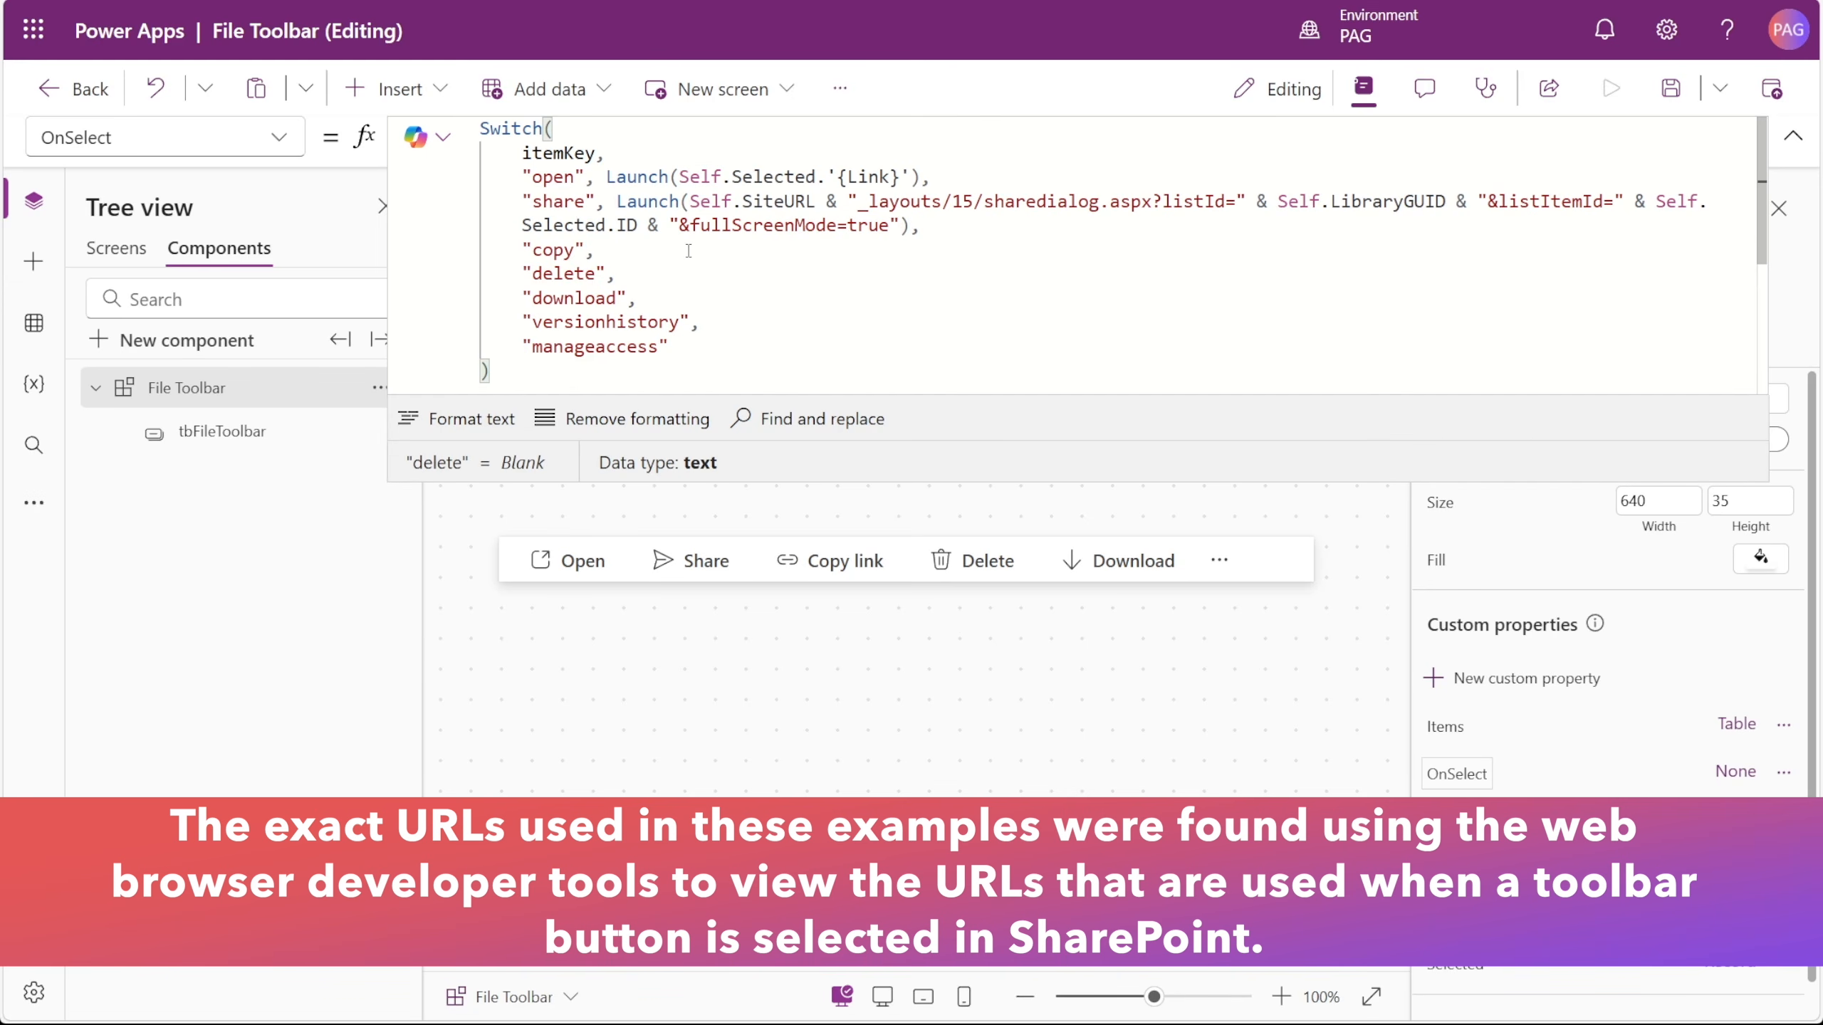
pyautogui.write('Launch')
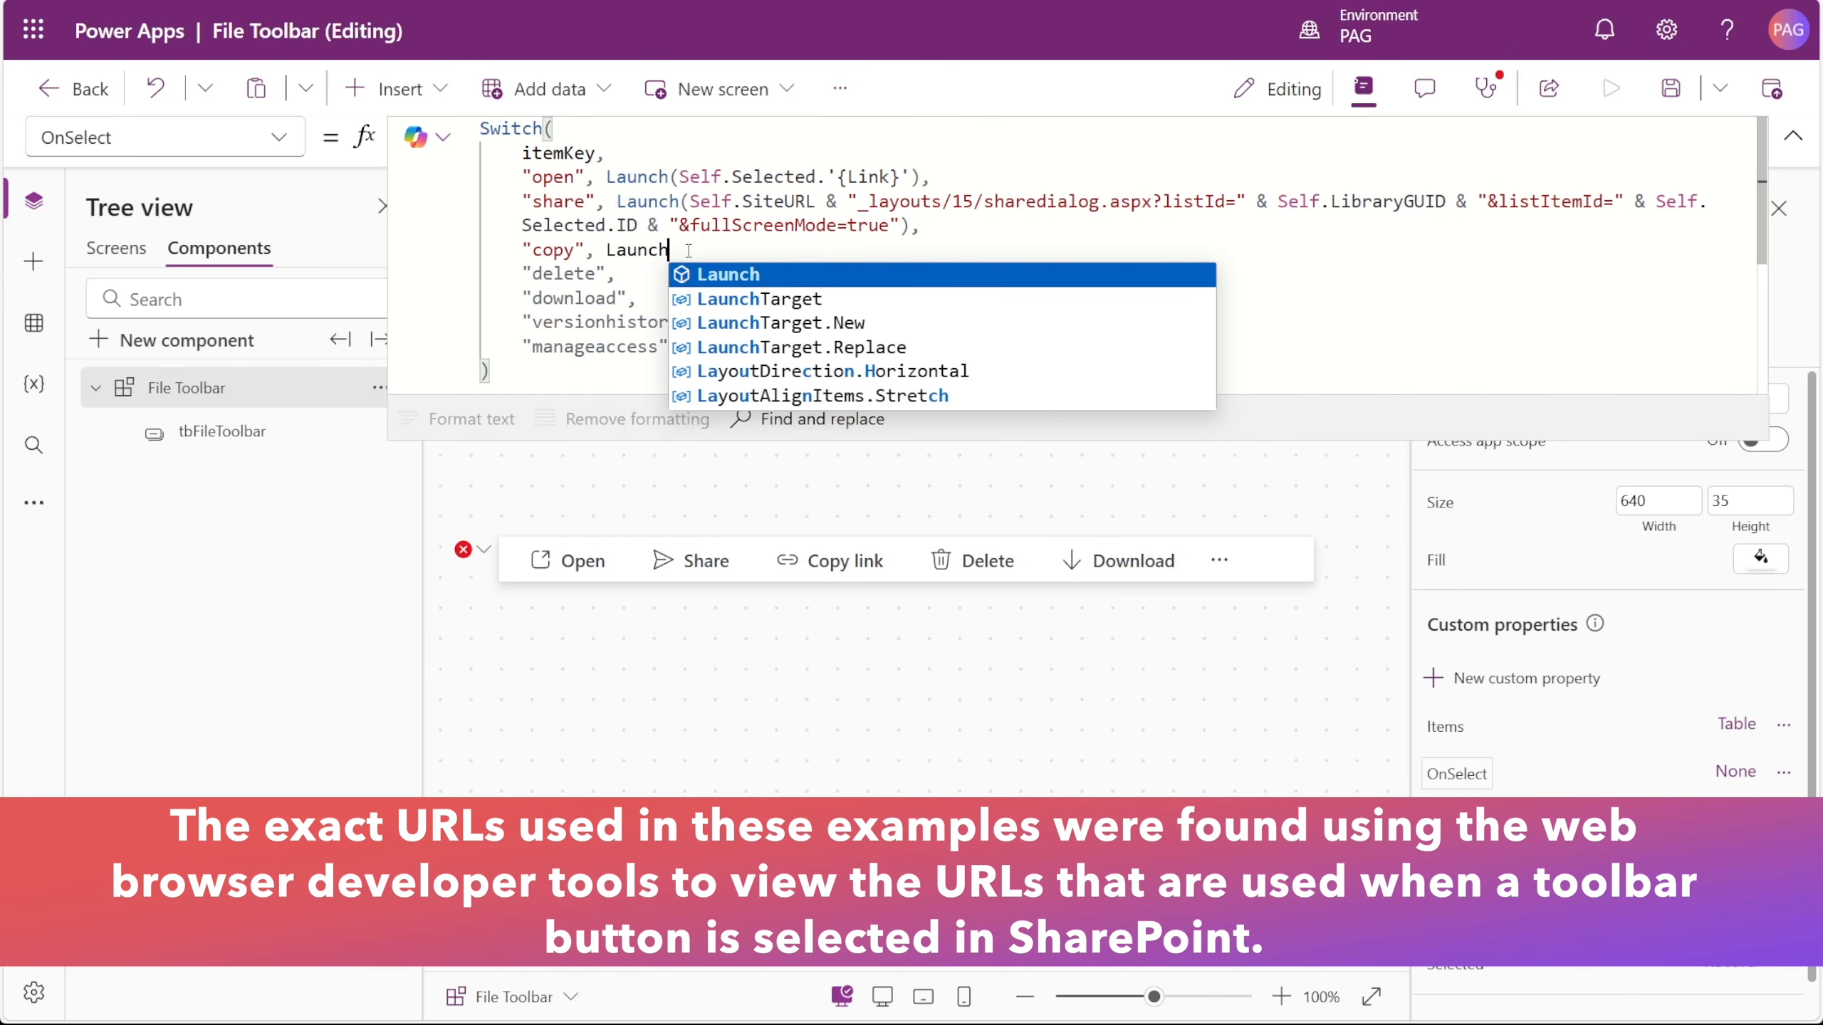
pyautogui.write('(')
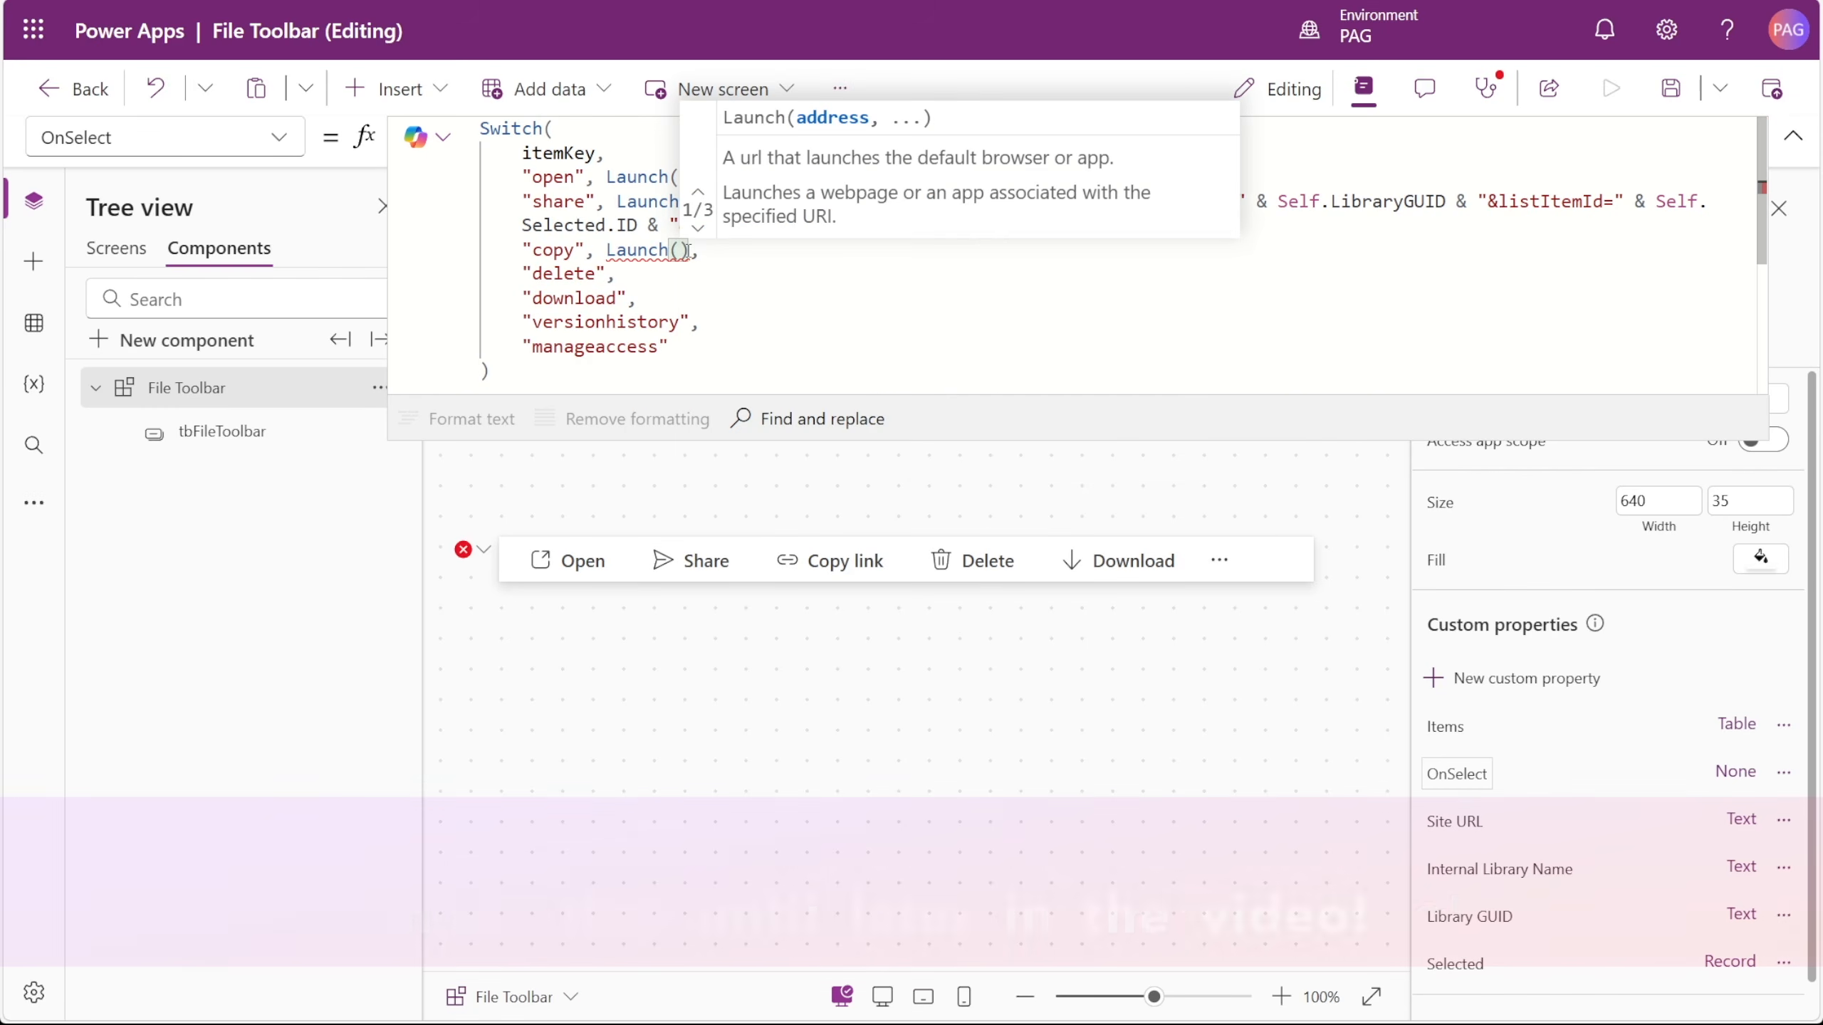
pyautogui.write('Self.')
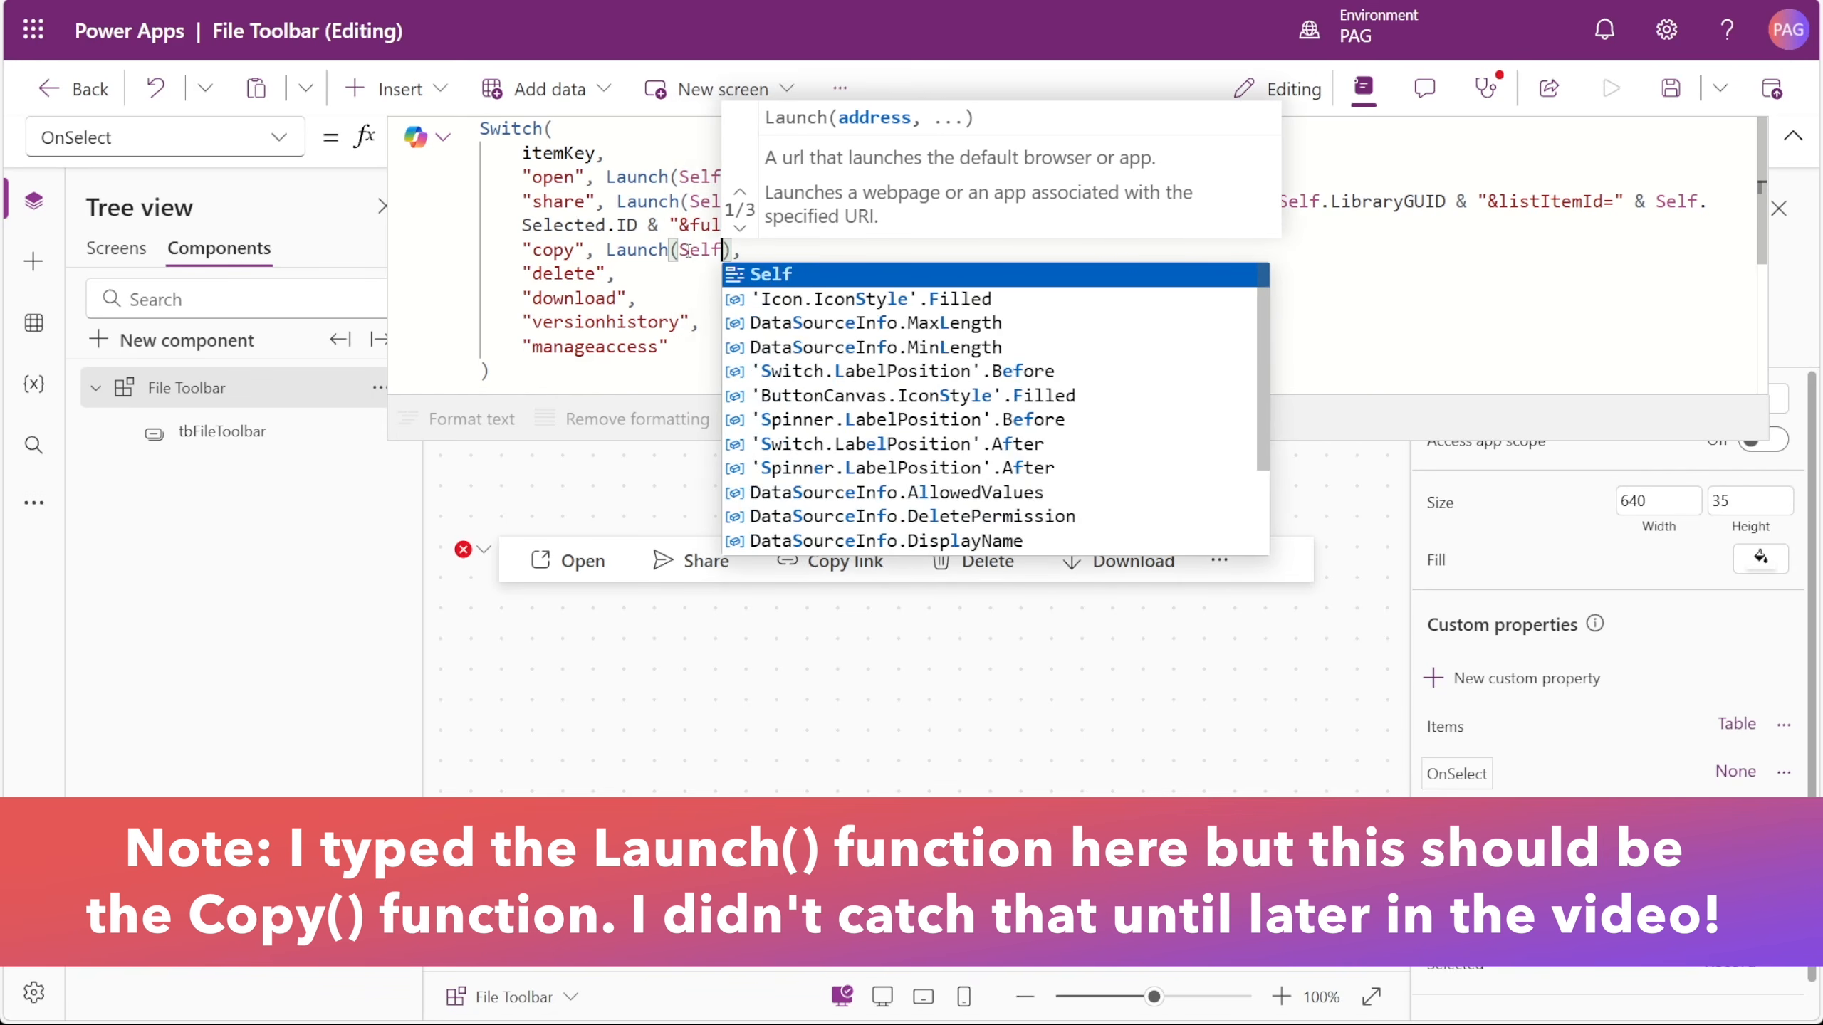
pyautogui.write('Selected.L')
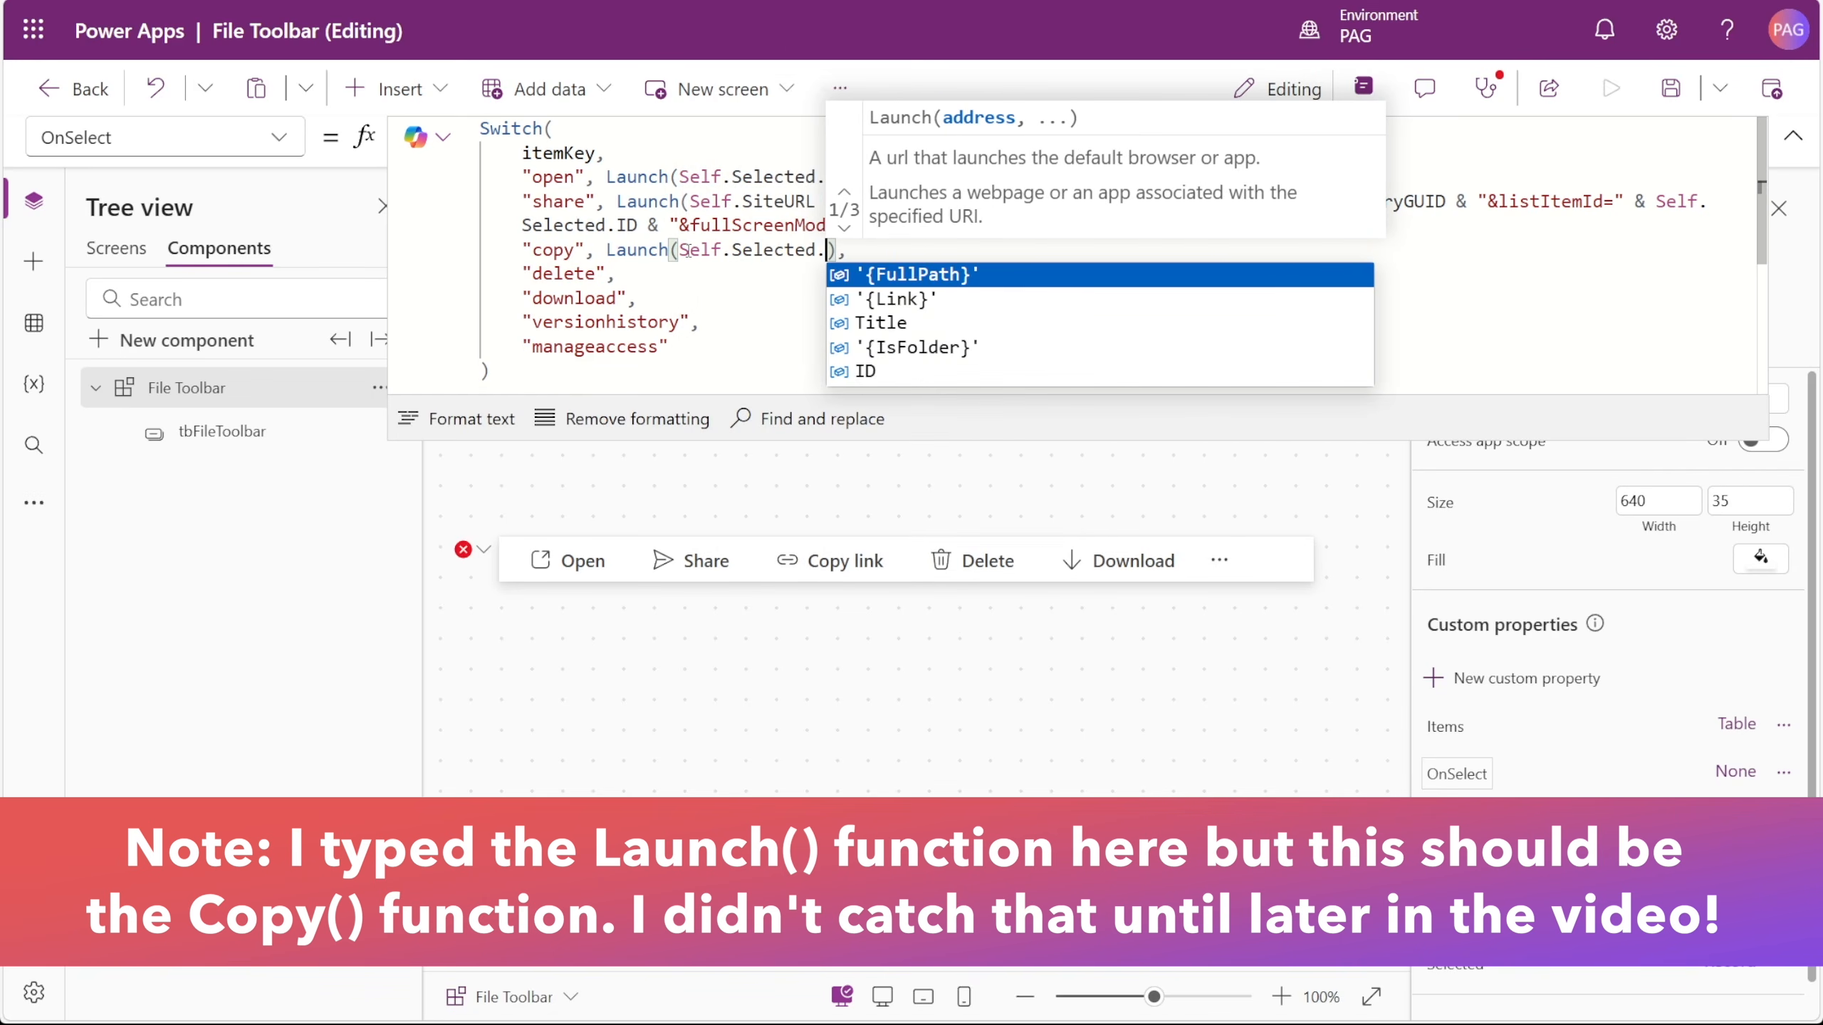
pyautogui.press('Tab')
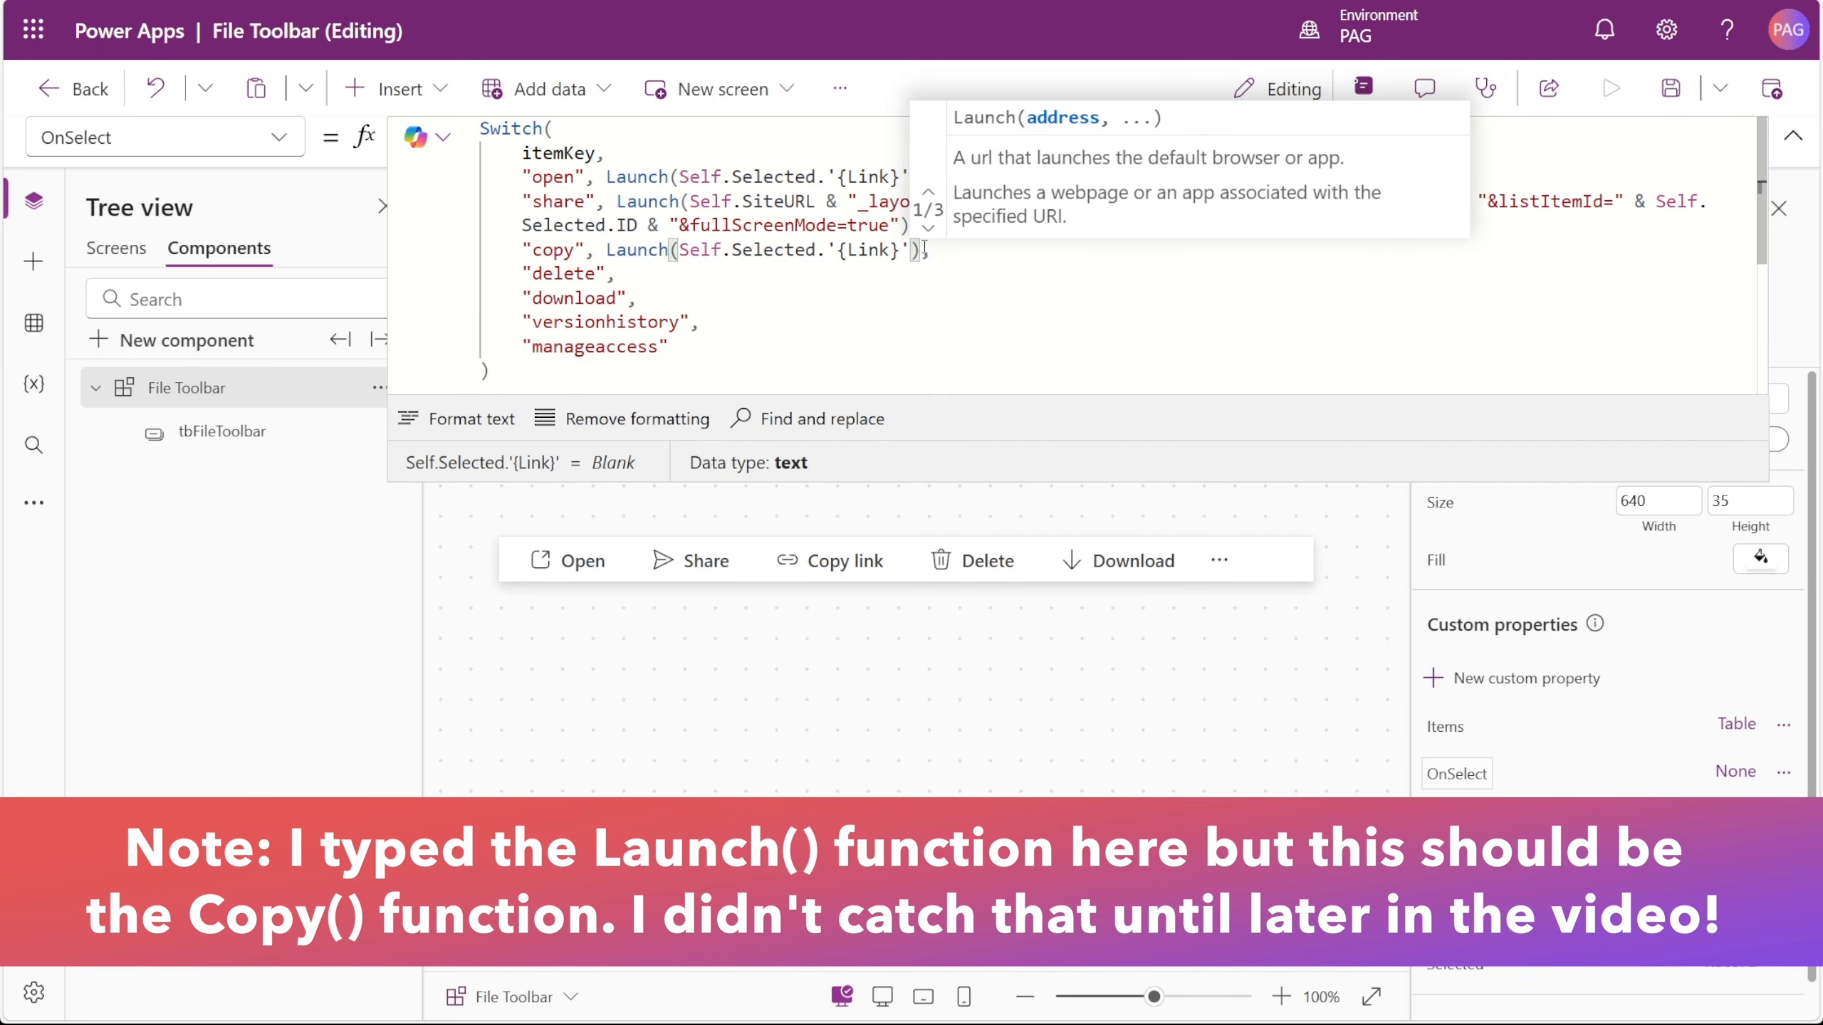
# - Give the "delete" case an If whose condition is Confirm("Are you sure you want to send this item to the recycle bin?")
pyautogui.click(749, 270)
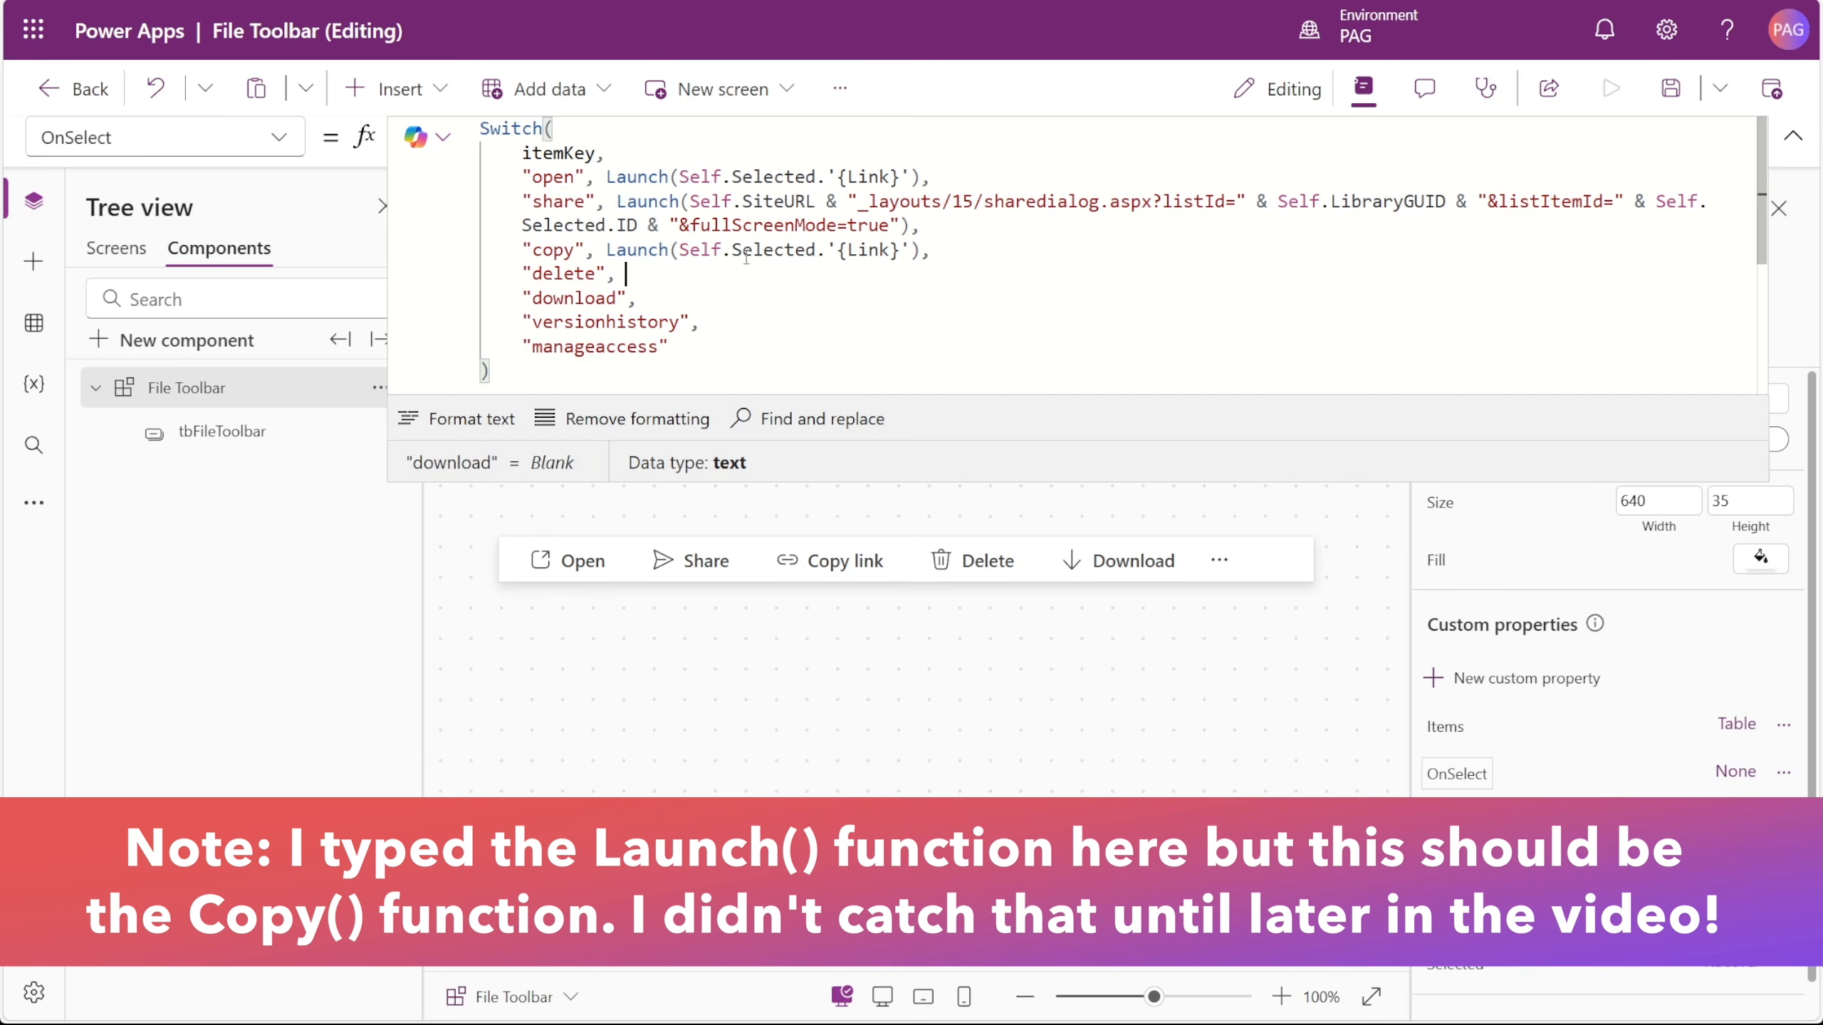
pyautogui.write('If(),')
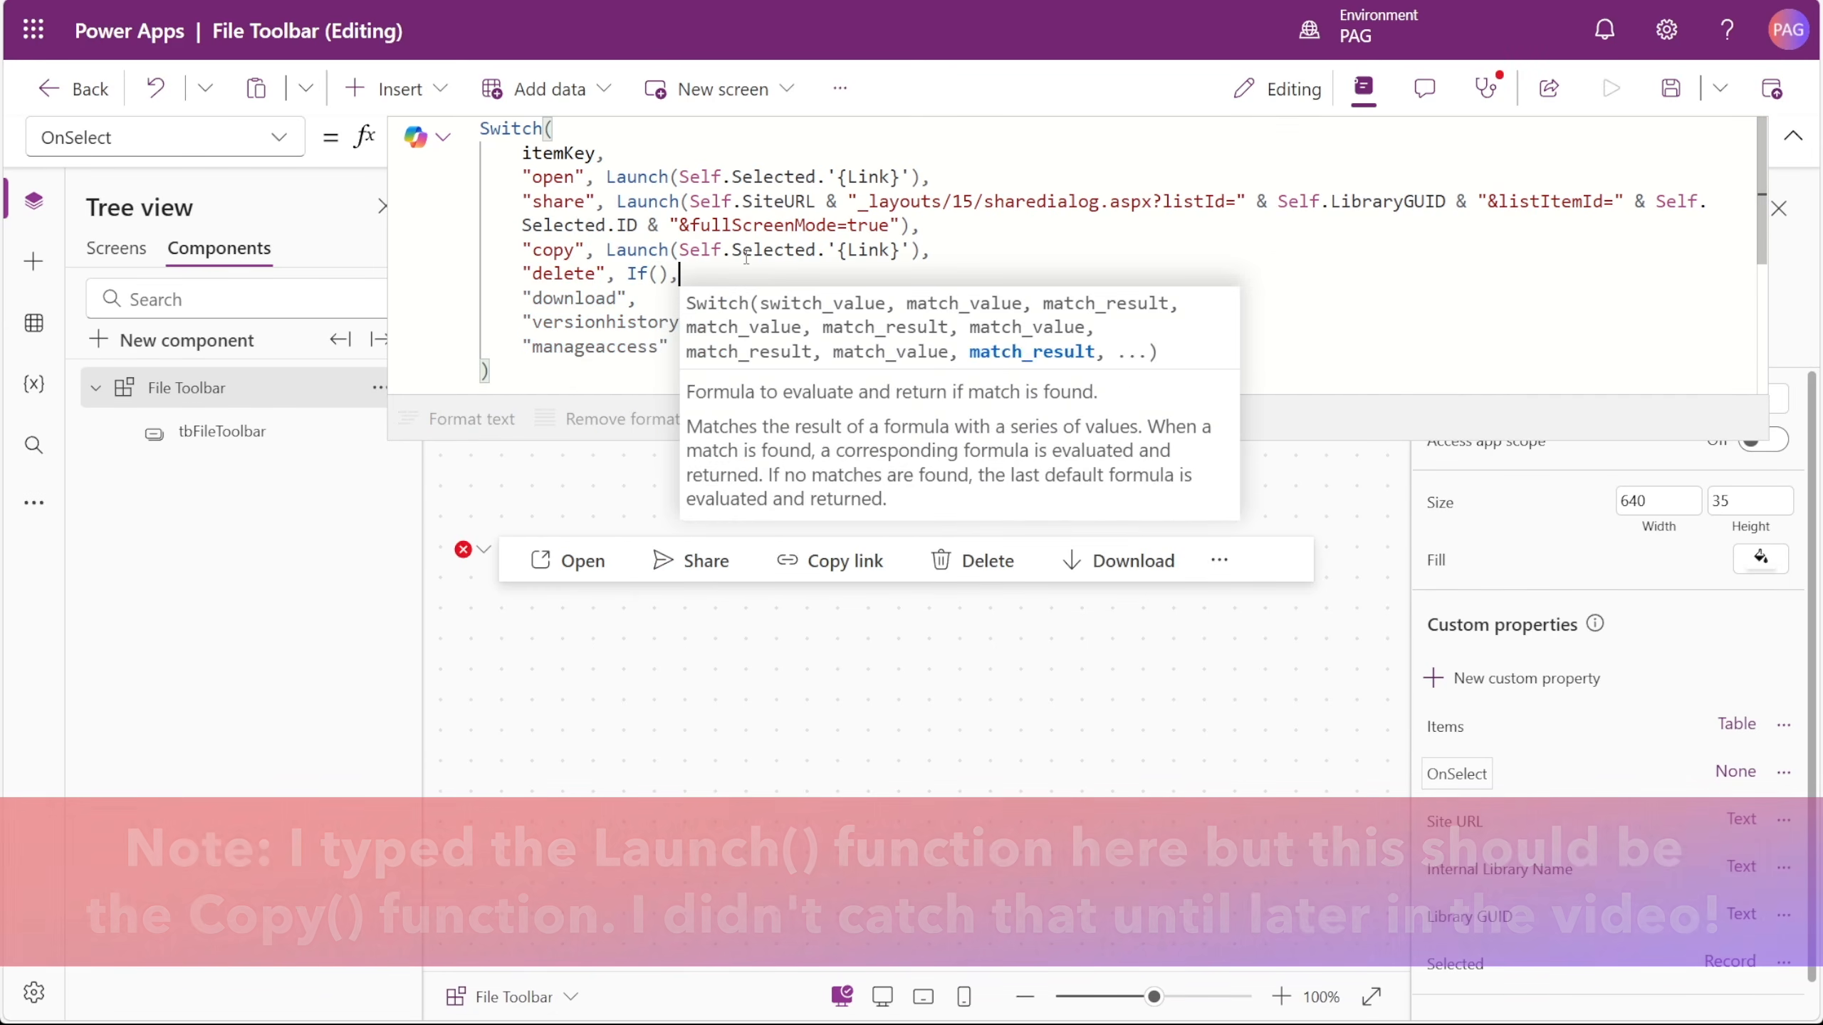
pyautogui.press('Return')
pyautogui.write('Confirm(')
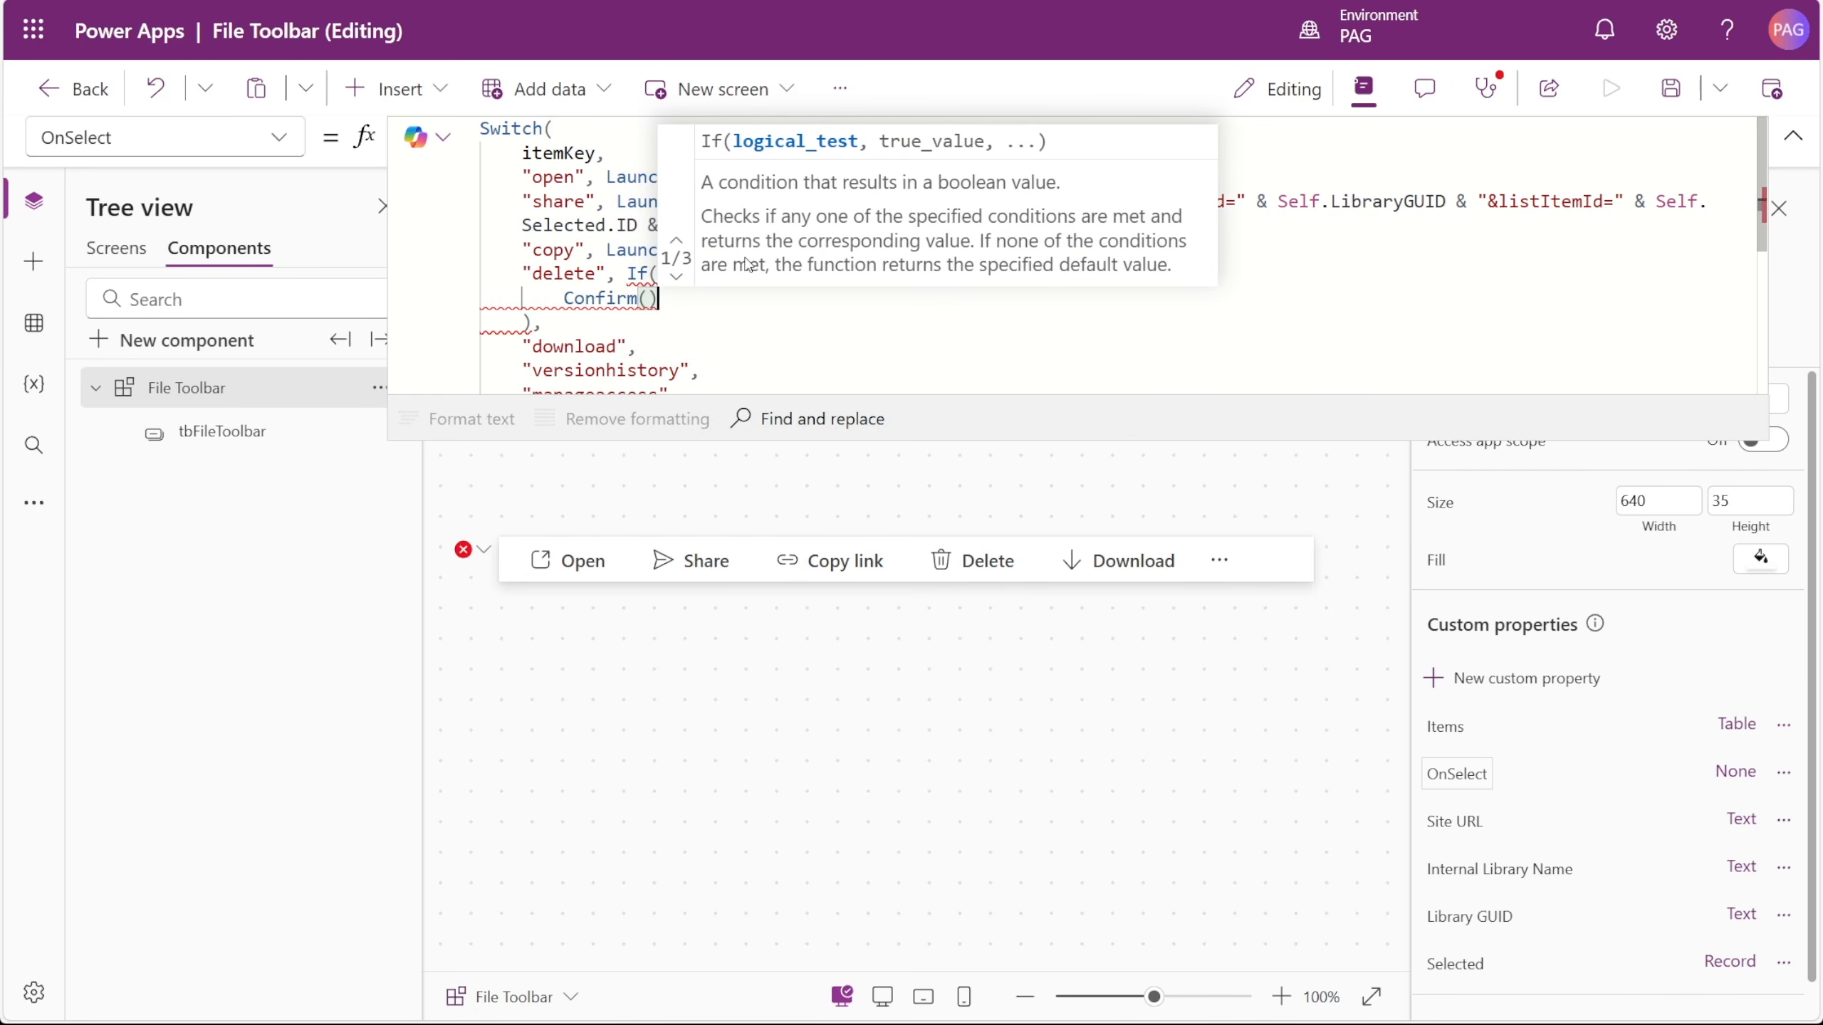
pyautogui.write('"Are you sure you want to send this item to the recycle bin?"')
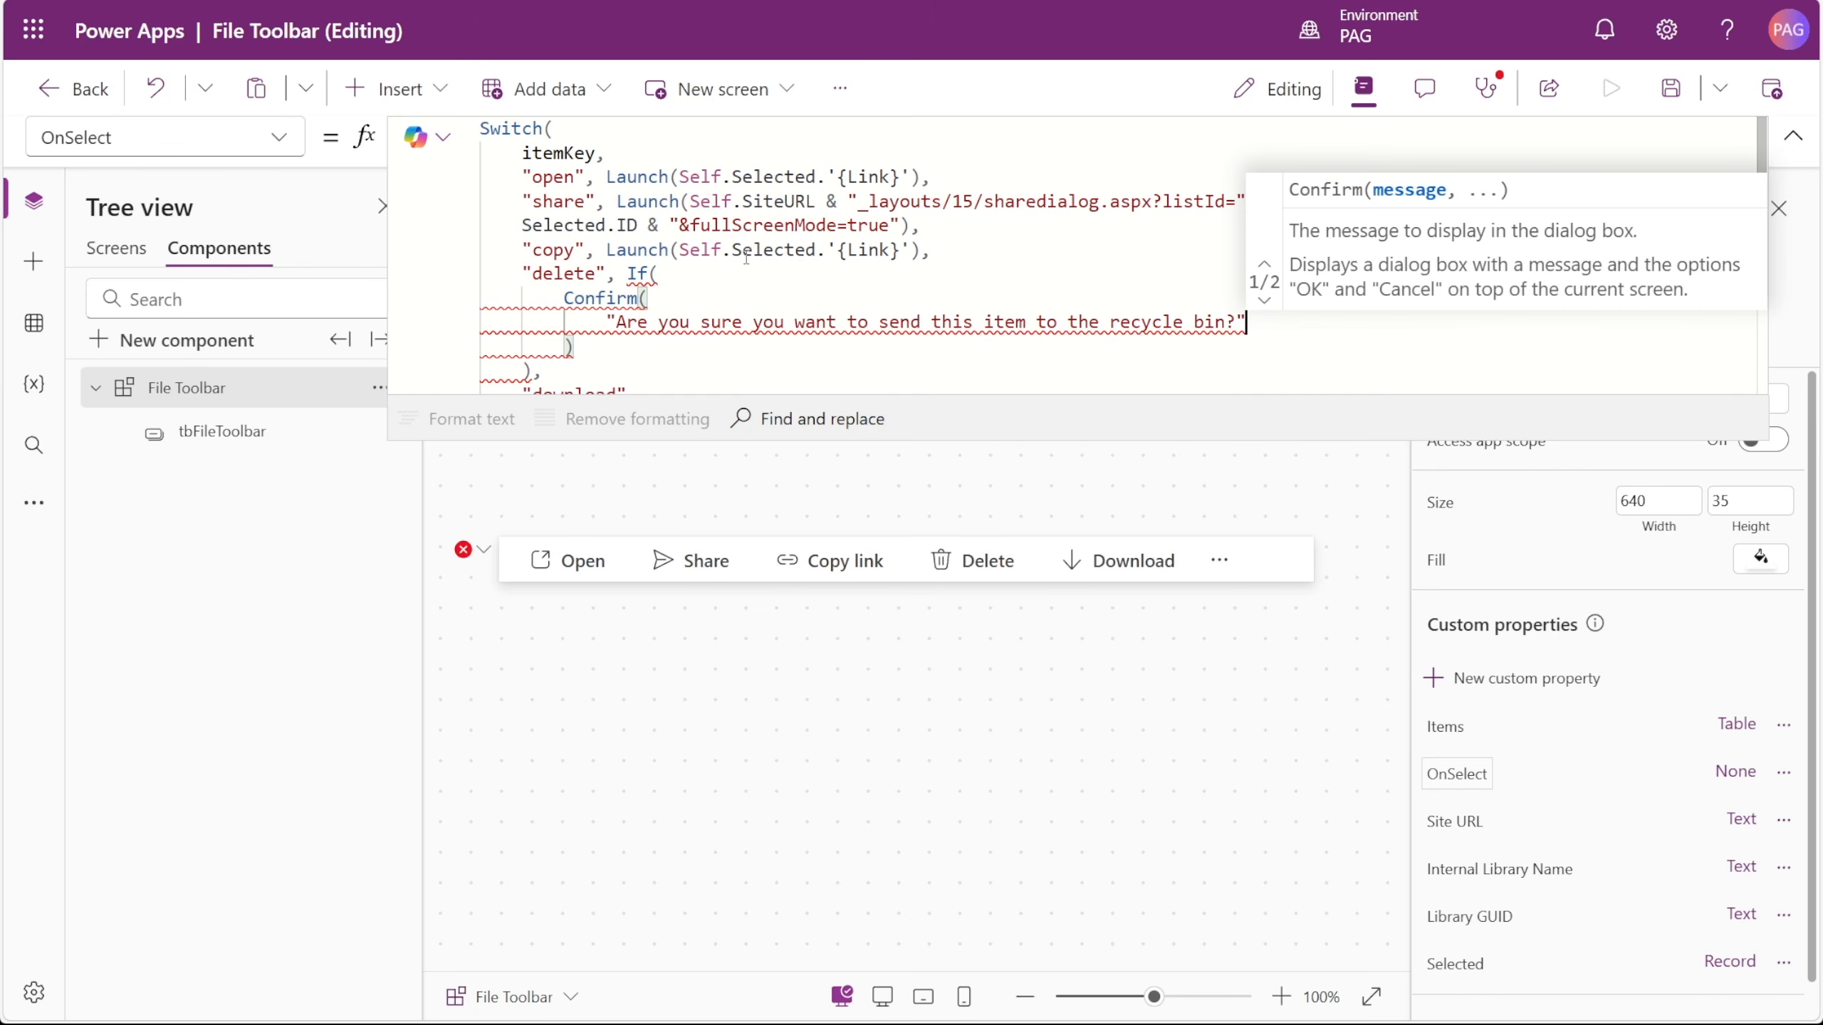
# - Add an options record to the "delete" case's Confirm call, with ConfirmButton: "Delete" as its first entry
pyautogui.write(',')
pyautogui.press('Return')
pyautogui.write('{')
pyautogui.press('Return')
pyautogui.write('ConfirmBu')
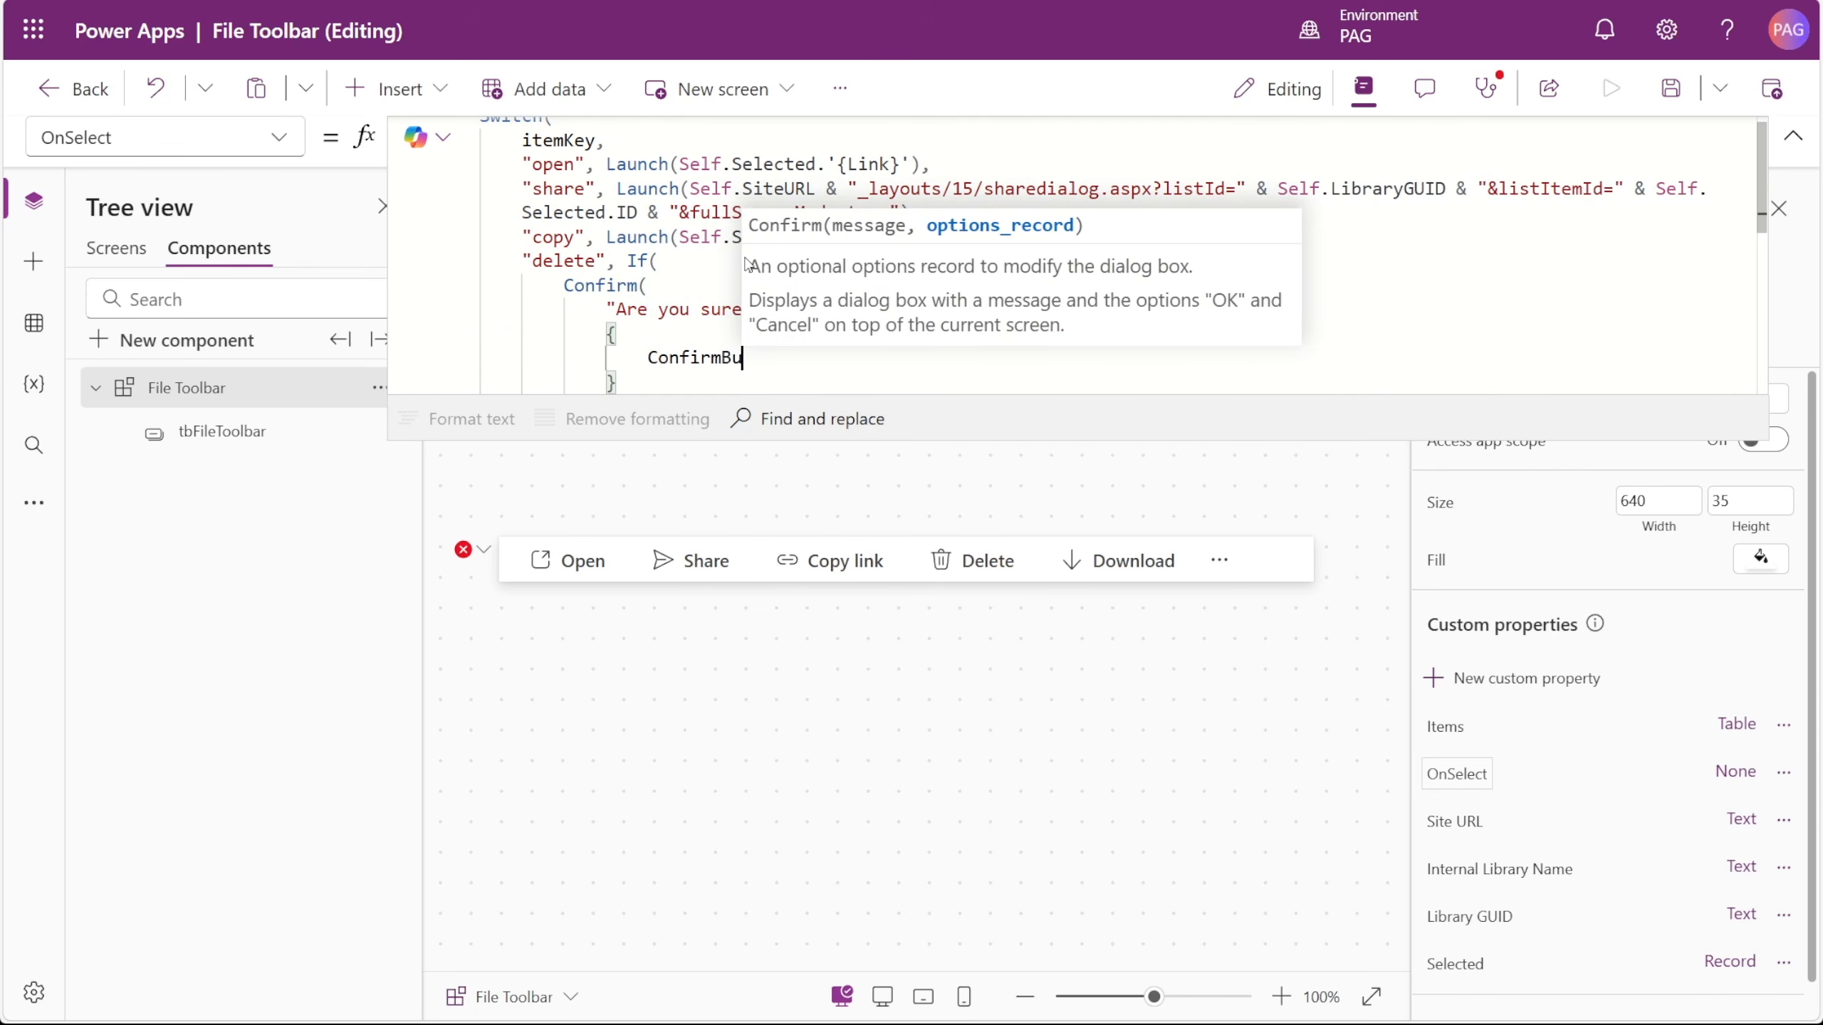
pyautogui.write('tton: "Del')
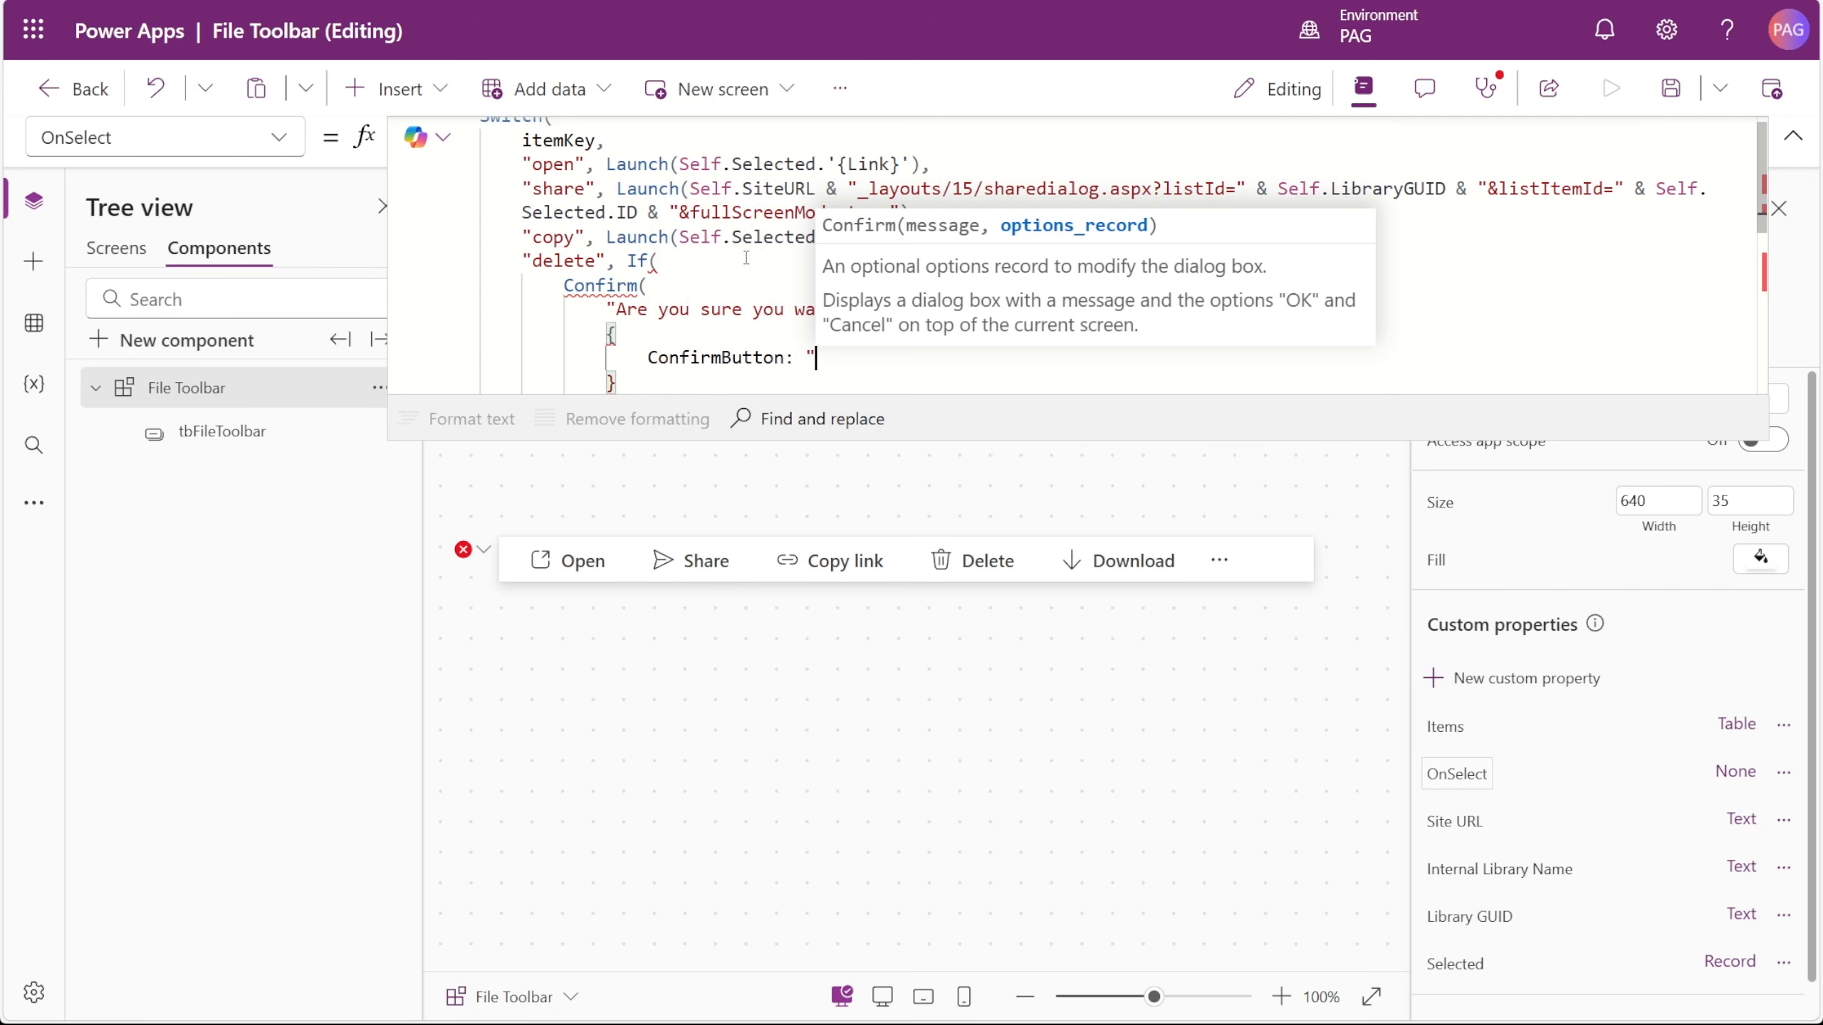
pyautogui.write('ete",')
pyautogui.press('Return')
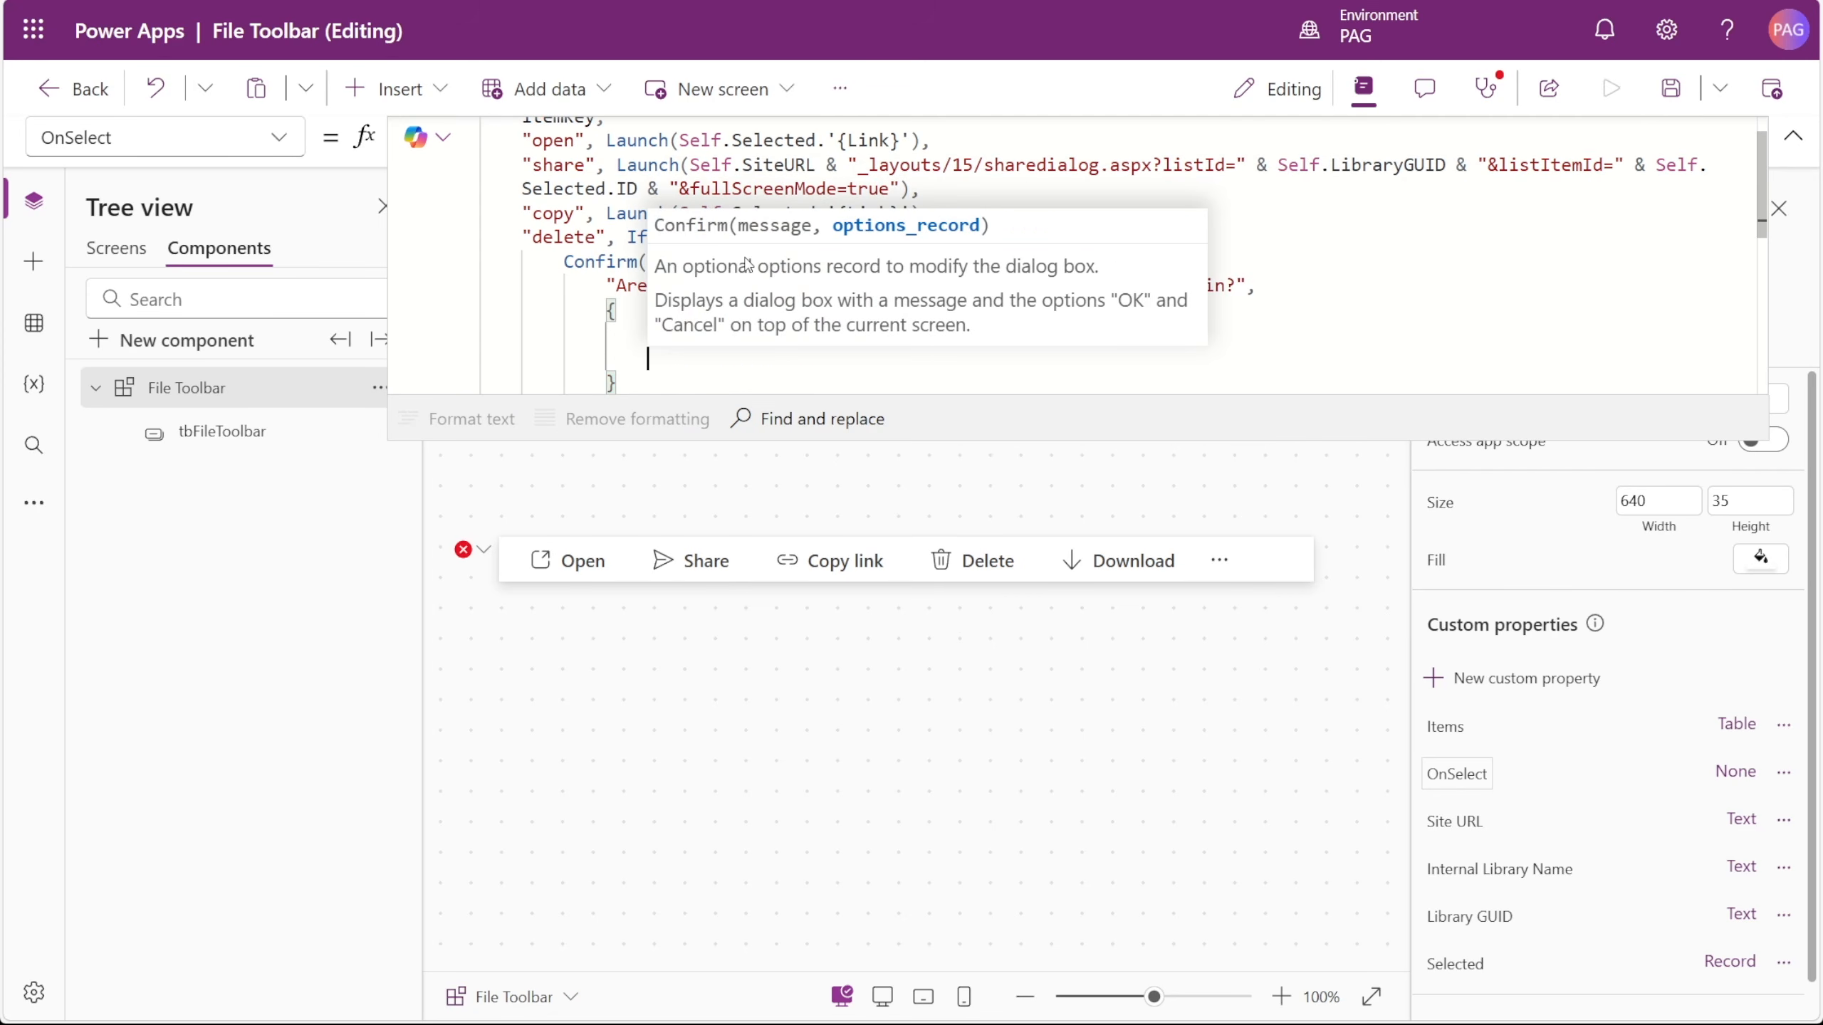
# - Extend the Confirm options record with CancelButton: "Cancel" and Title: "Delete?"
pyautogui.write('CancelB')
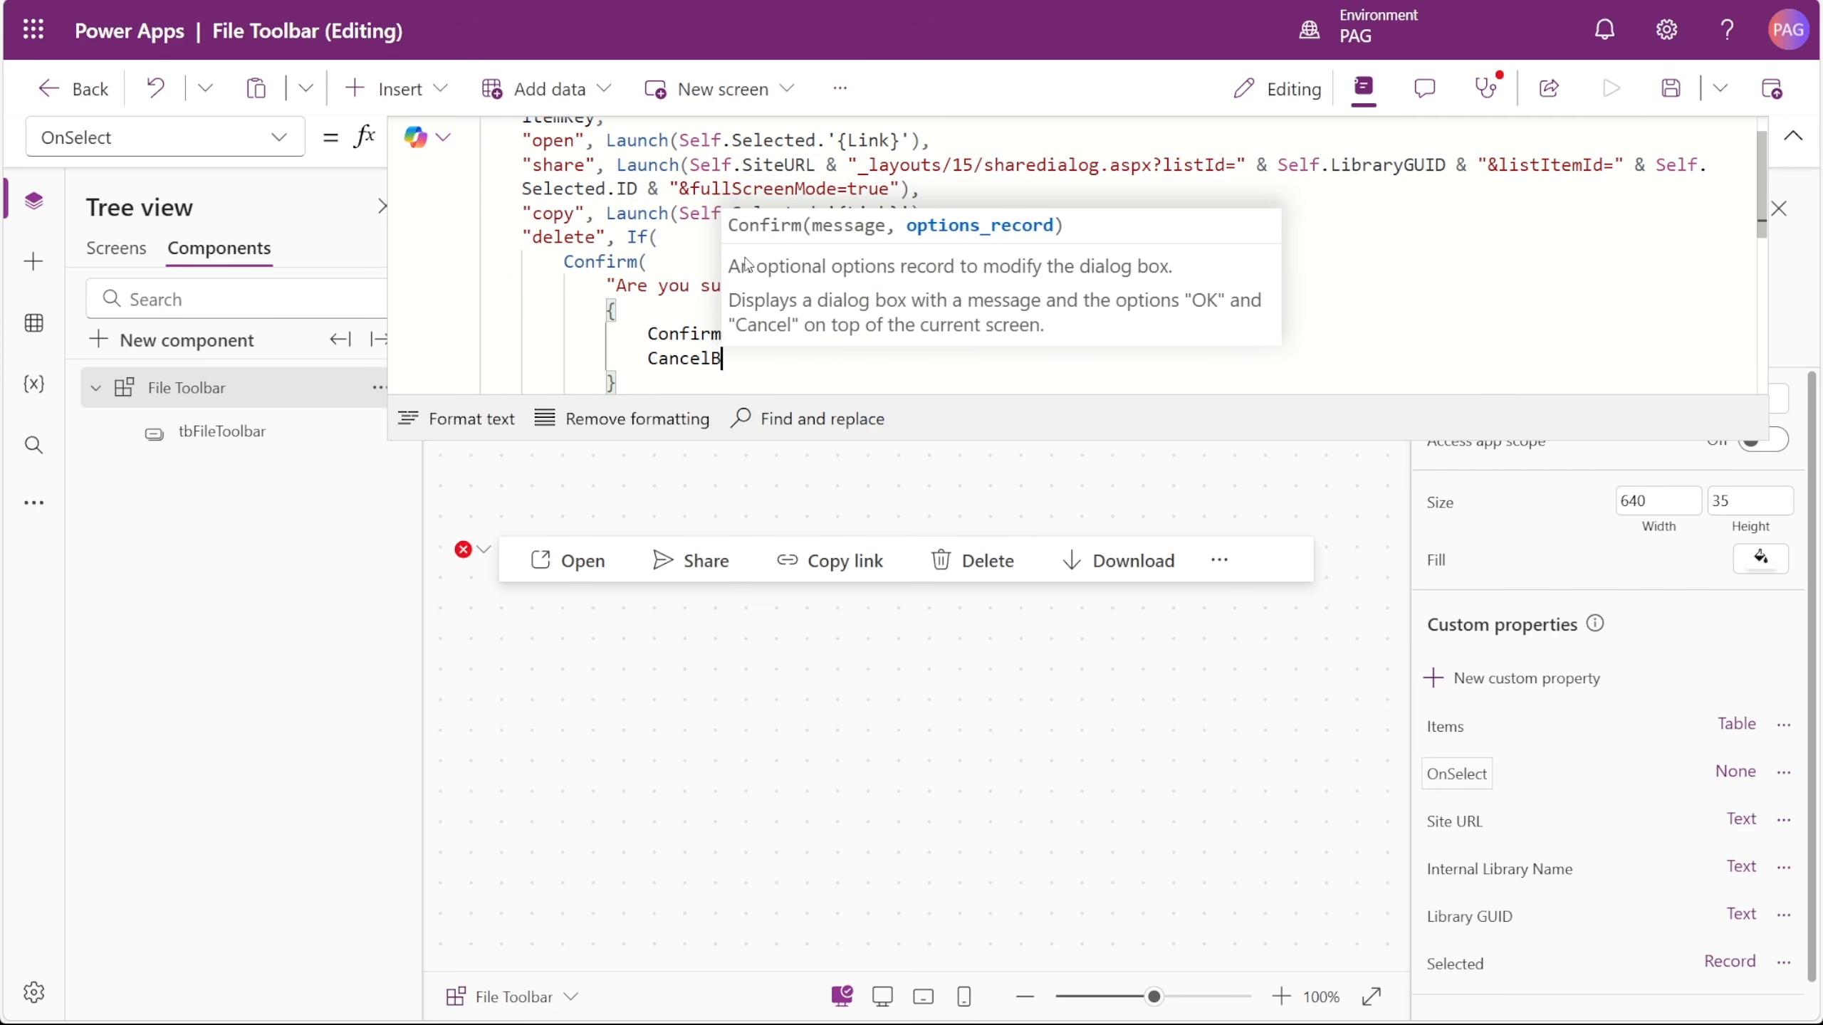
pyautogui.write('utton: "Cancel",')
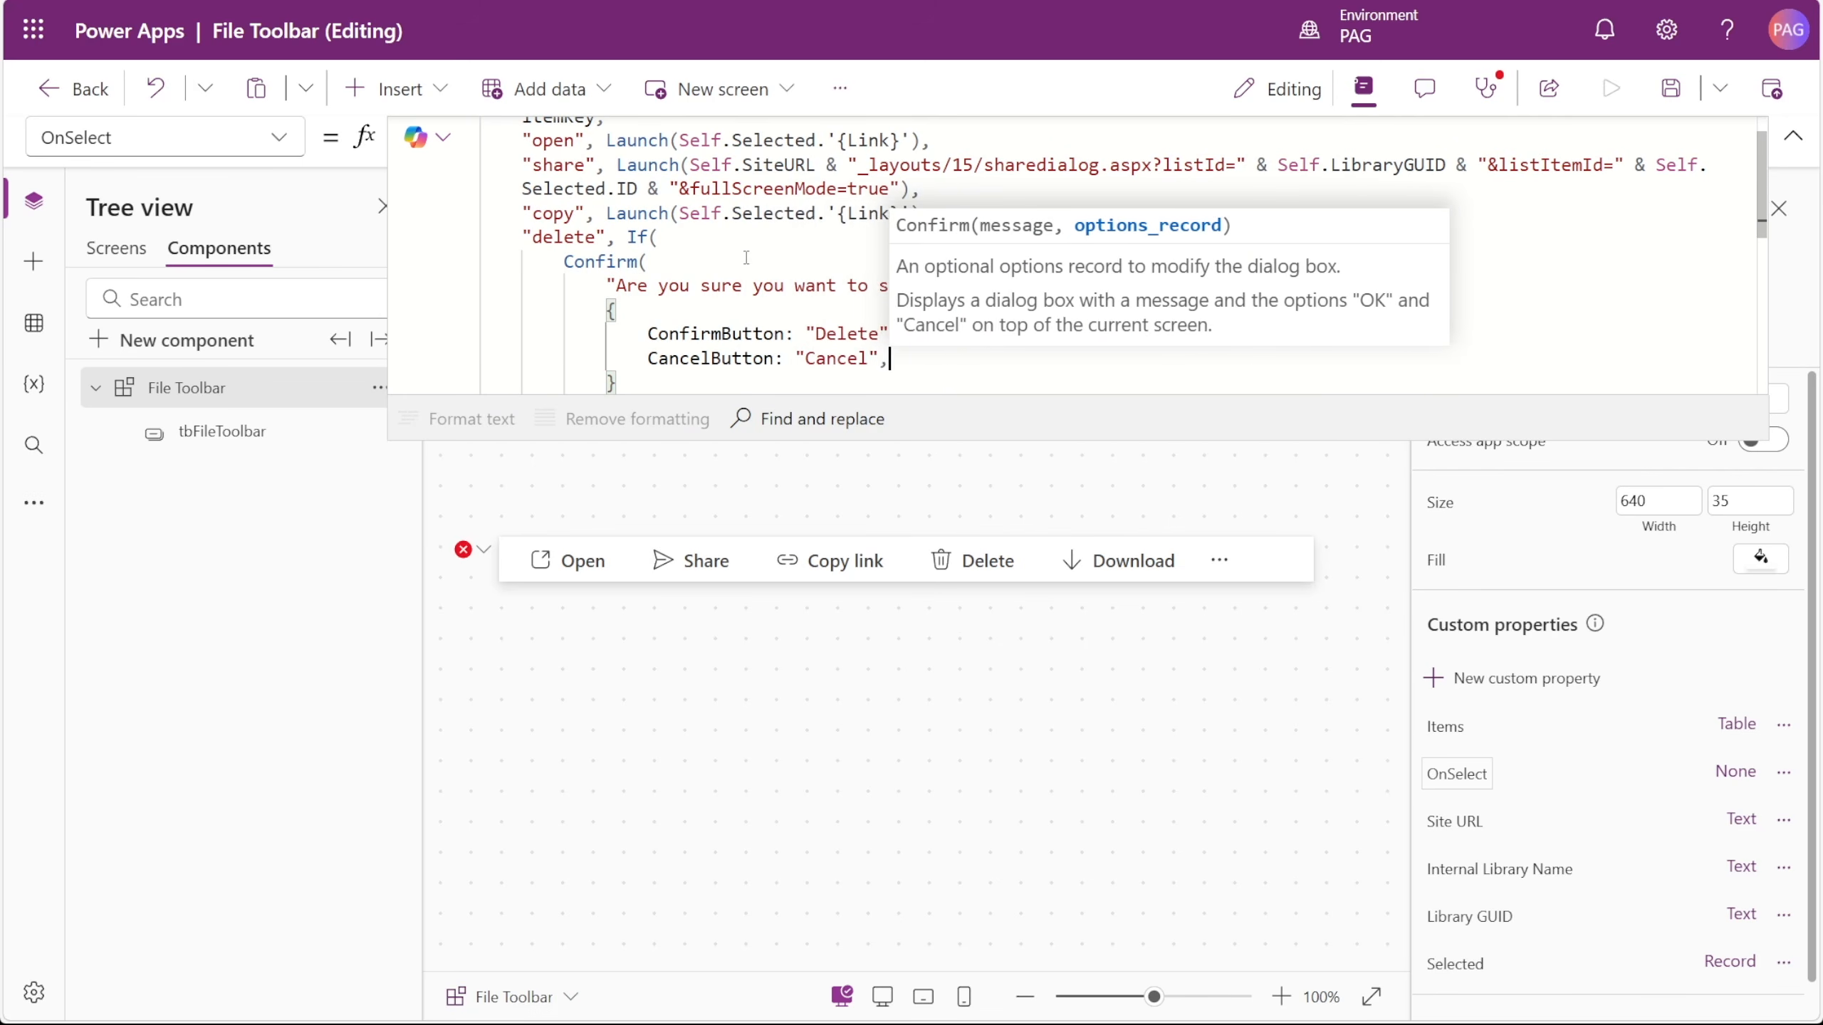
pyautogui.press('Return')
pyautogui.write('Titl')
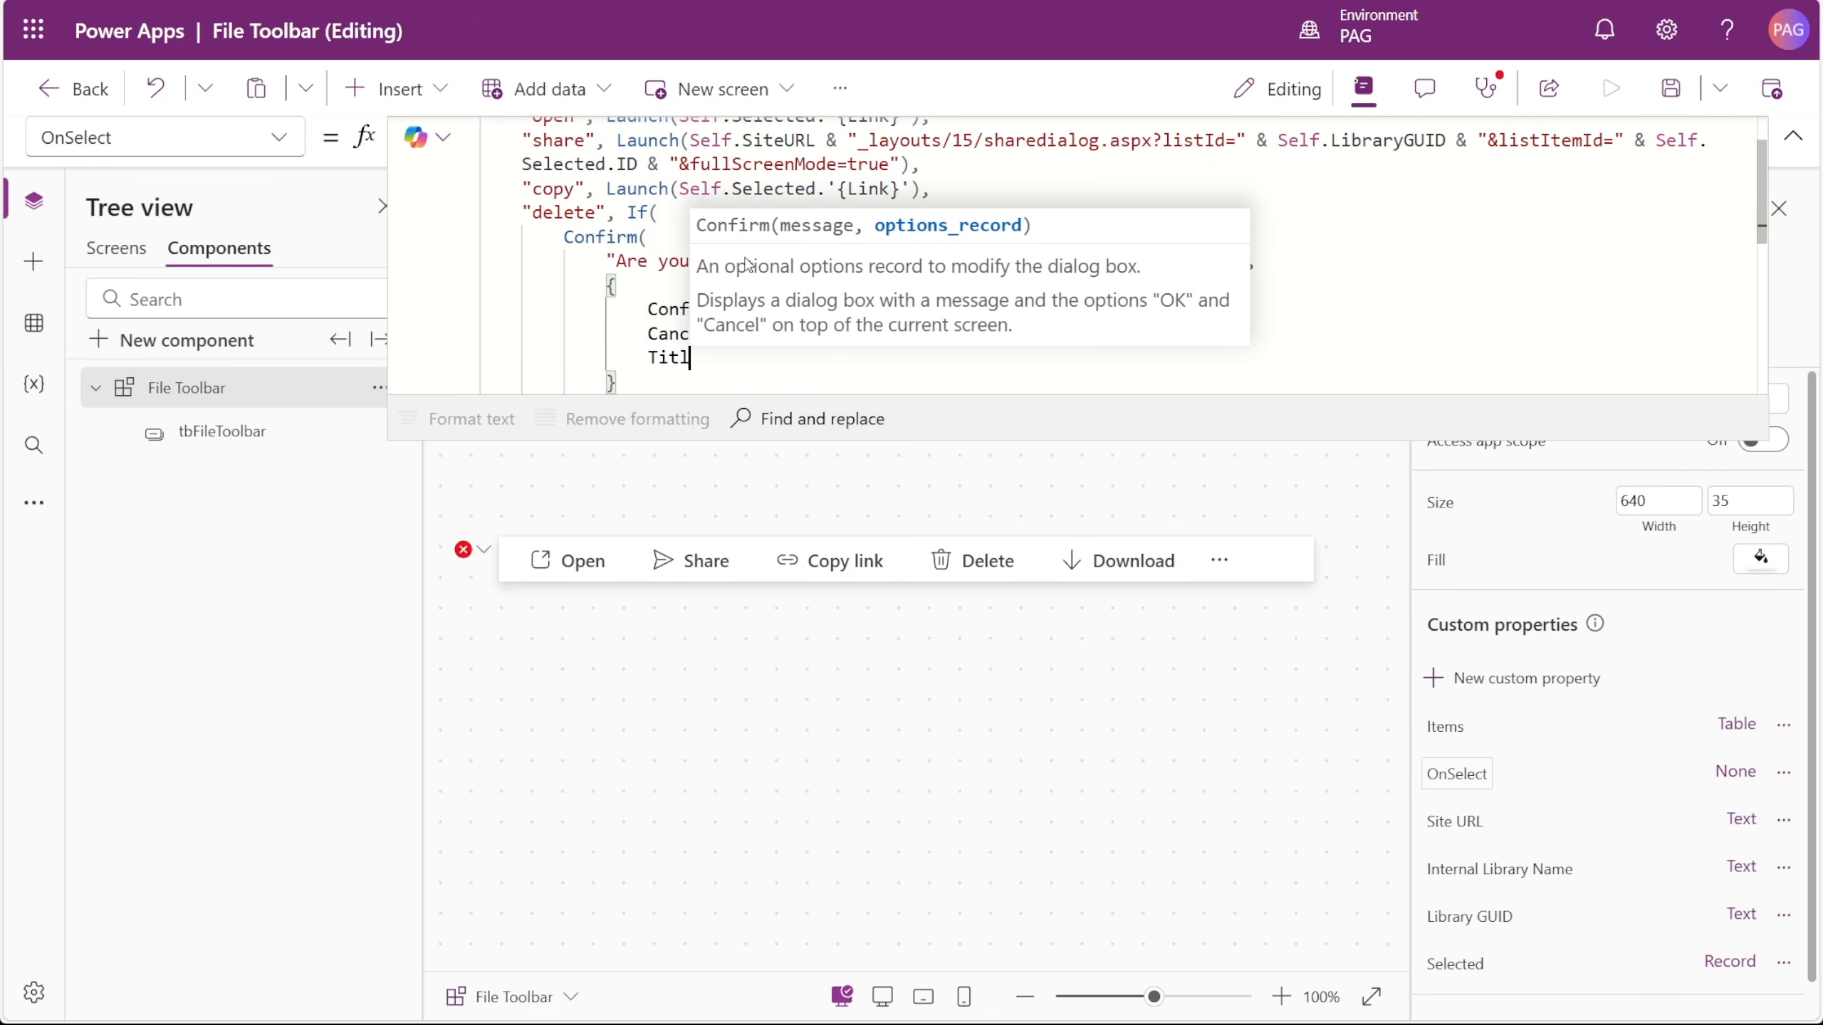
pyautogui.write('e: "Delete?')
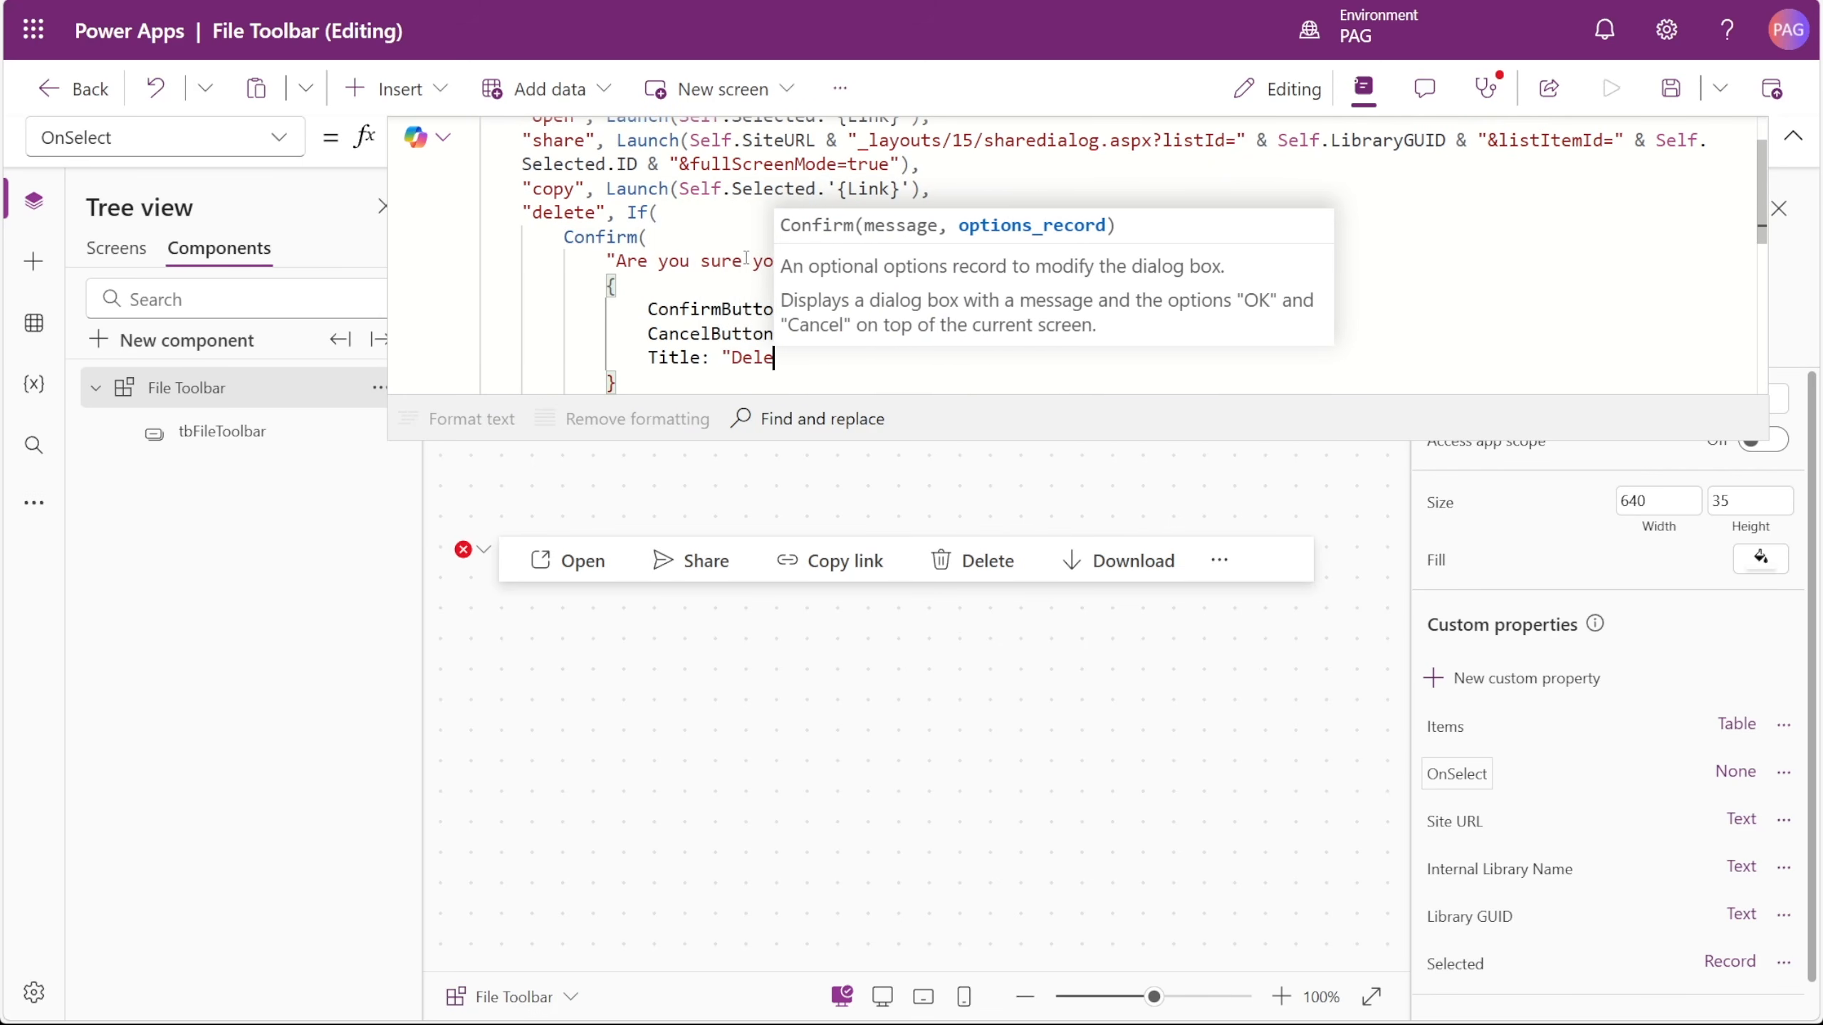
pyautogui.write('"')
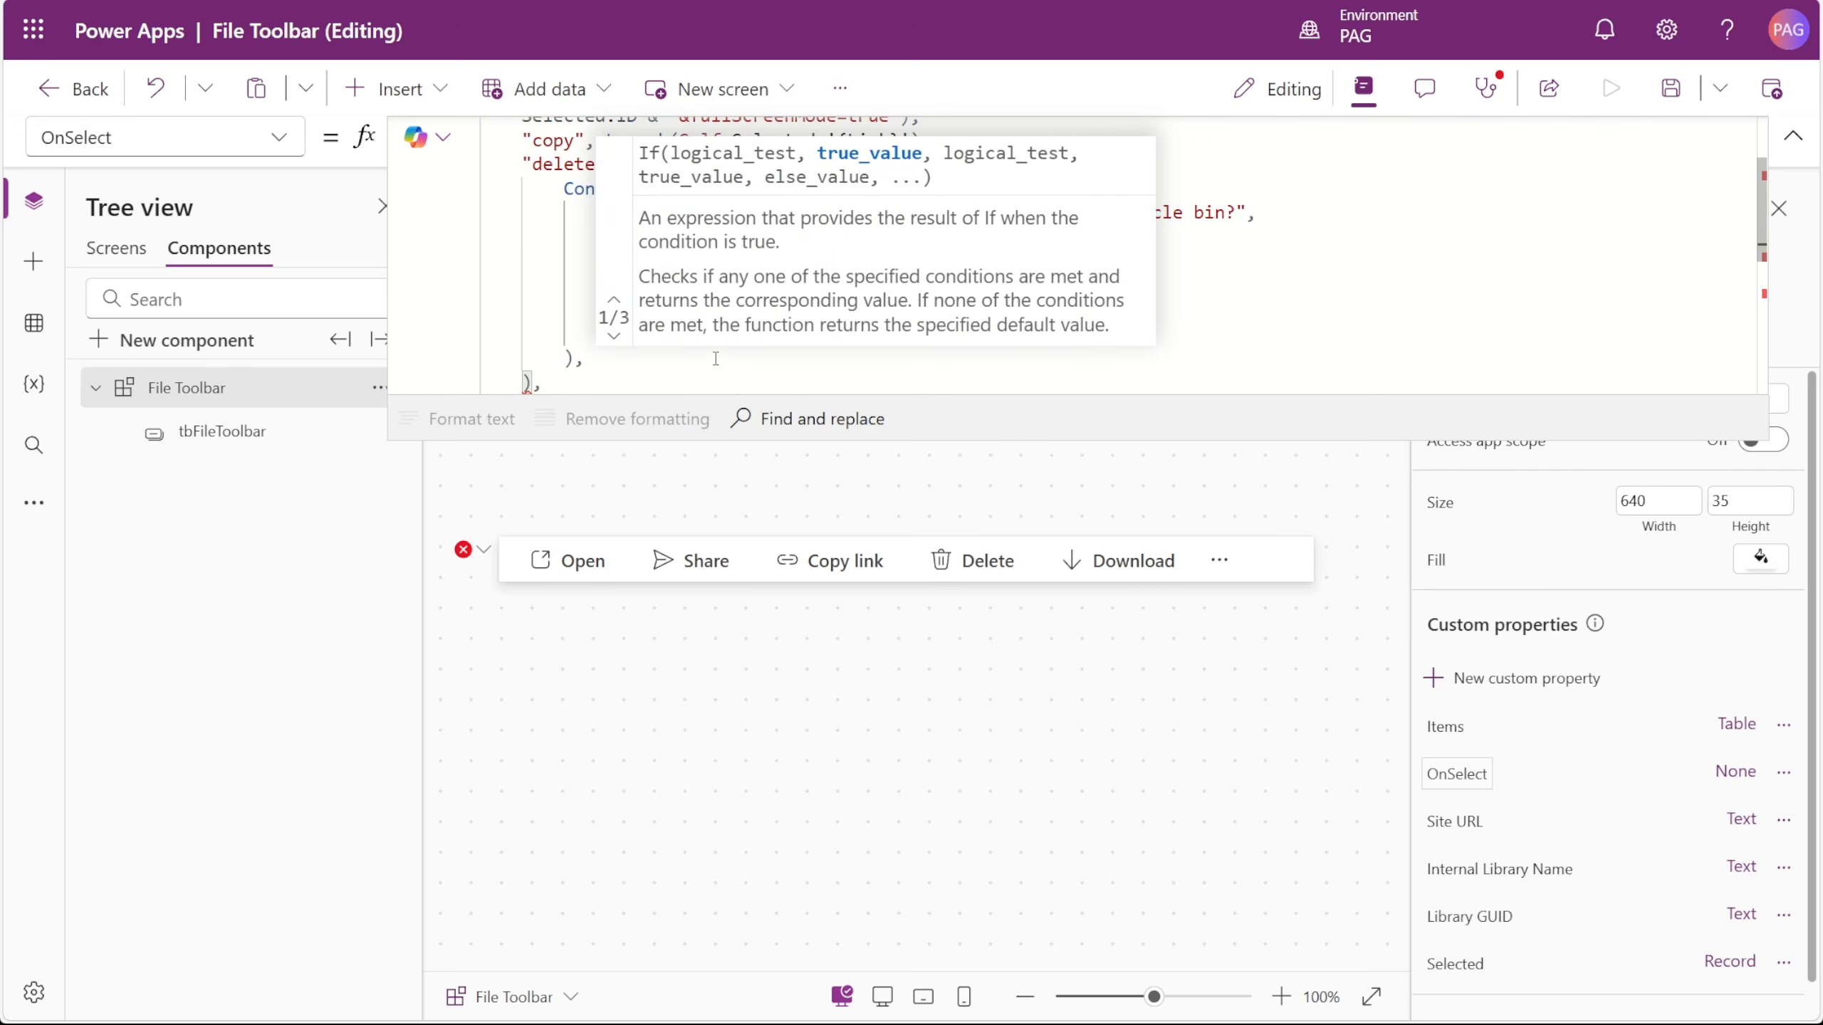
# - Add a Remove call with Blank() as its data source as the true result of the "delete" case's If
pyautogui.press('Return')
pyautogui.write('Remove(')
pyautogui.press('Return')
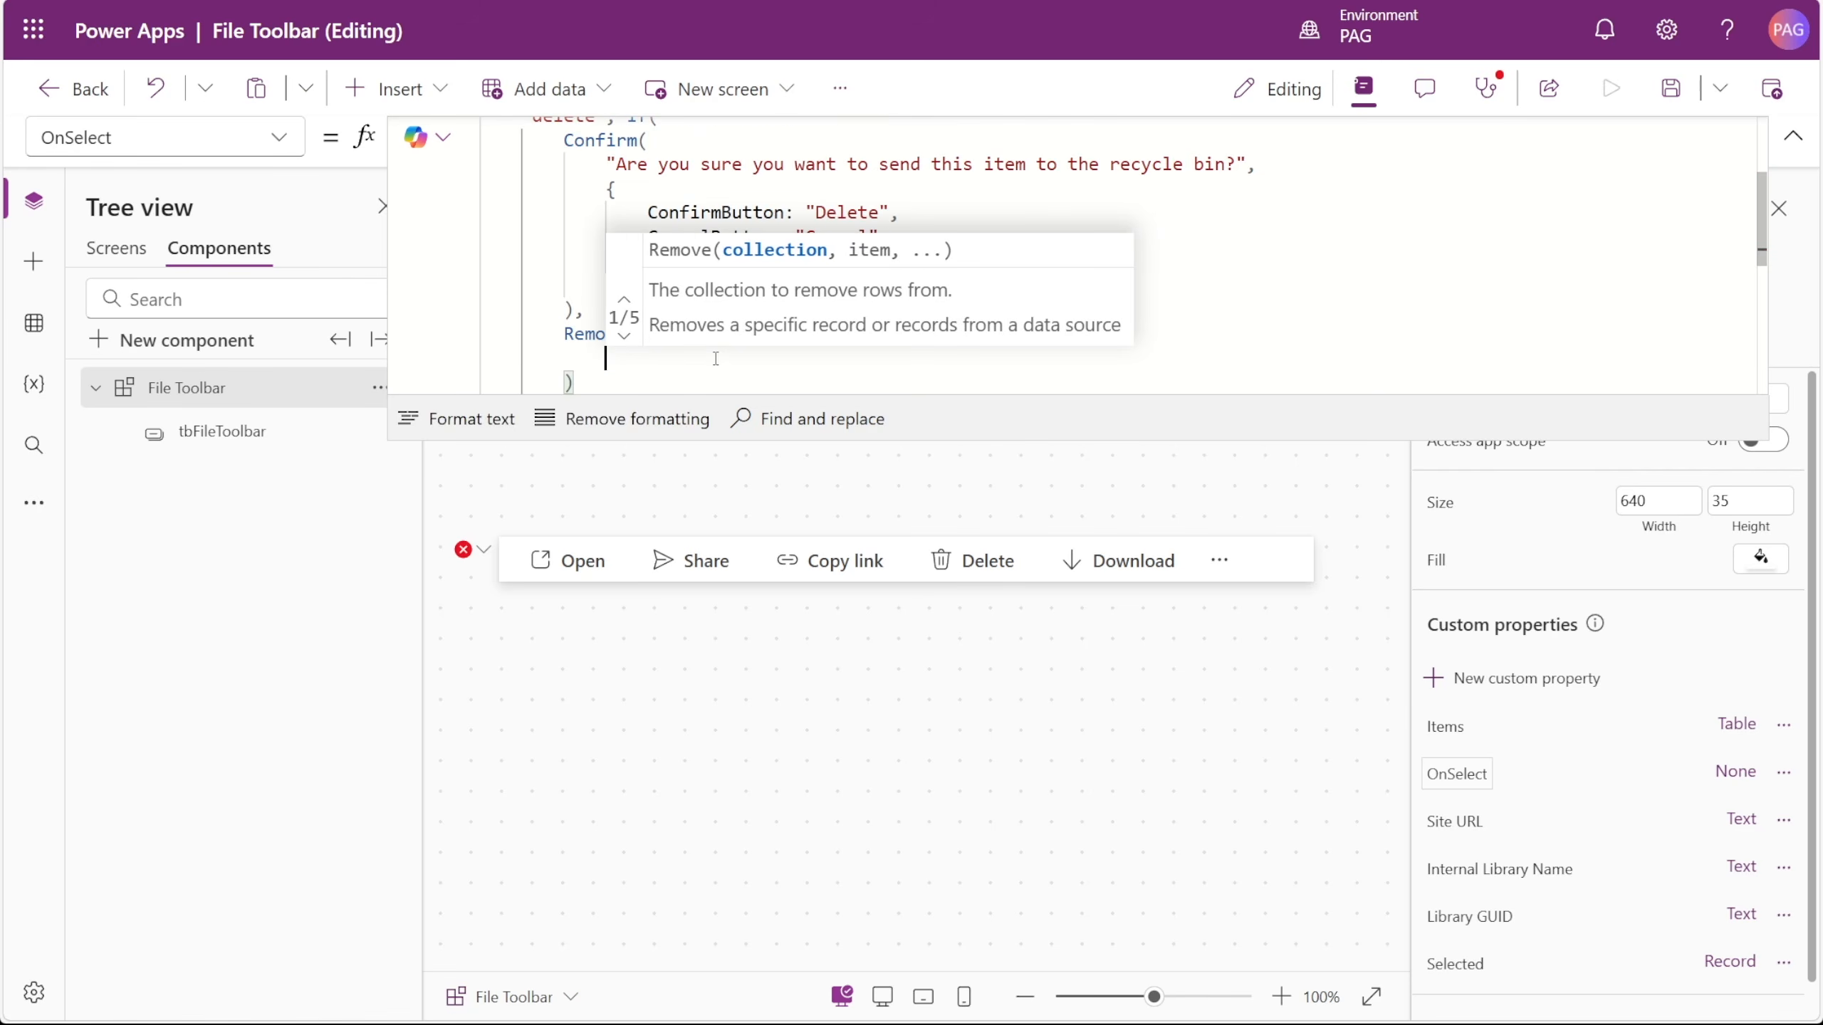
pyautogui.write('ve(')
pyautogui.press('Return')
pyautogui.write('Blank()')
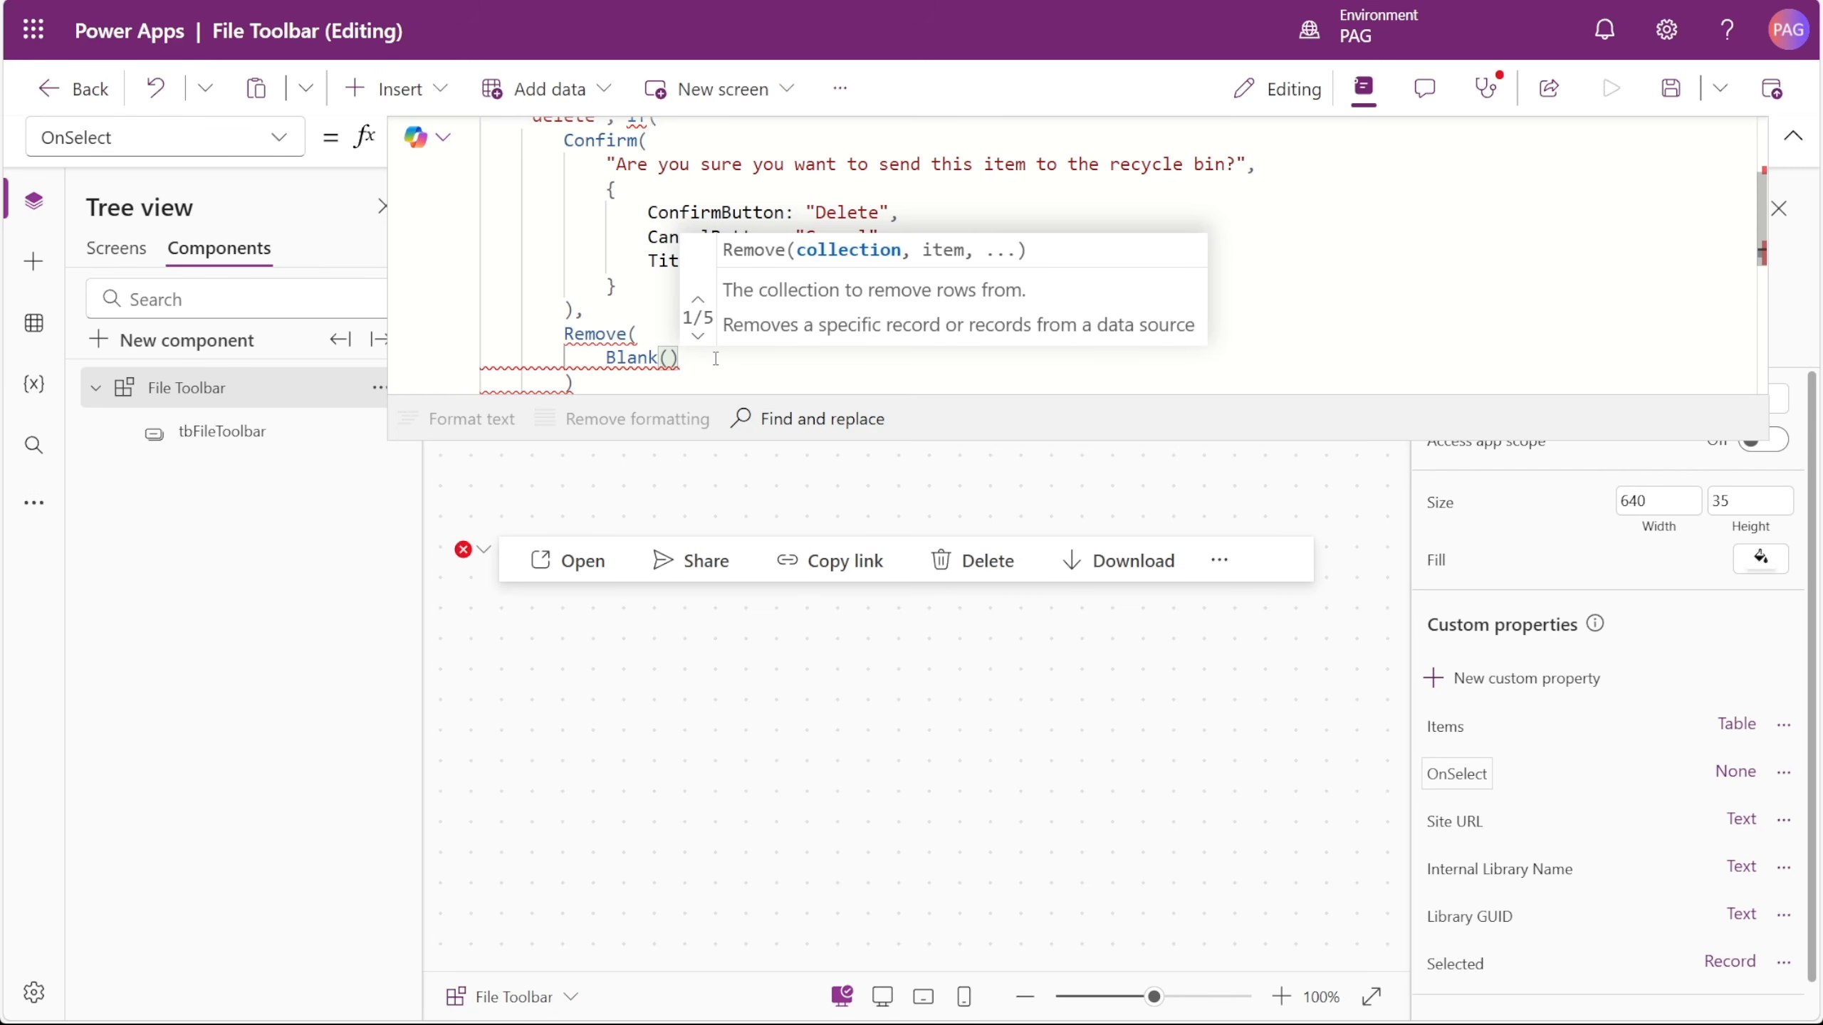
# - Insert the comment "//Replace Blank() with data source reference" above Blank() inside the Remove call
pyautogui.click(662, 337)
pyautogui.press('Return')
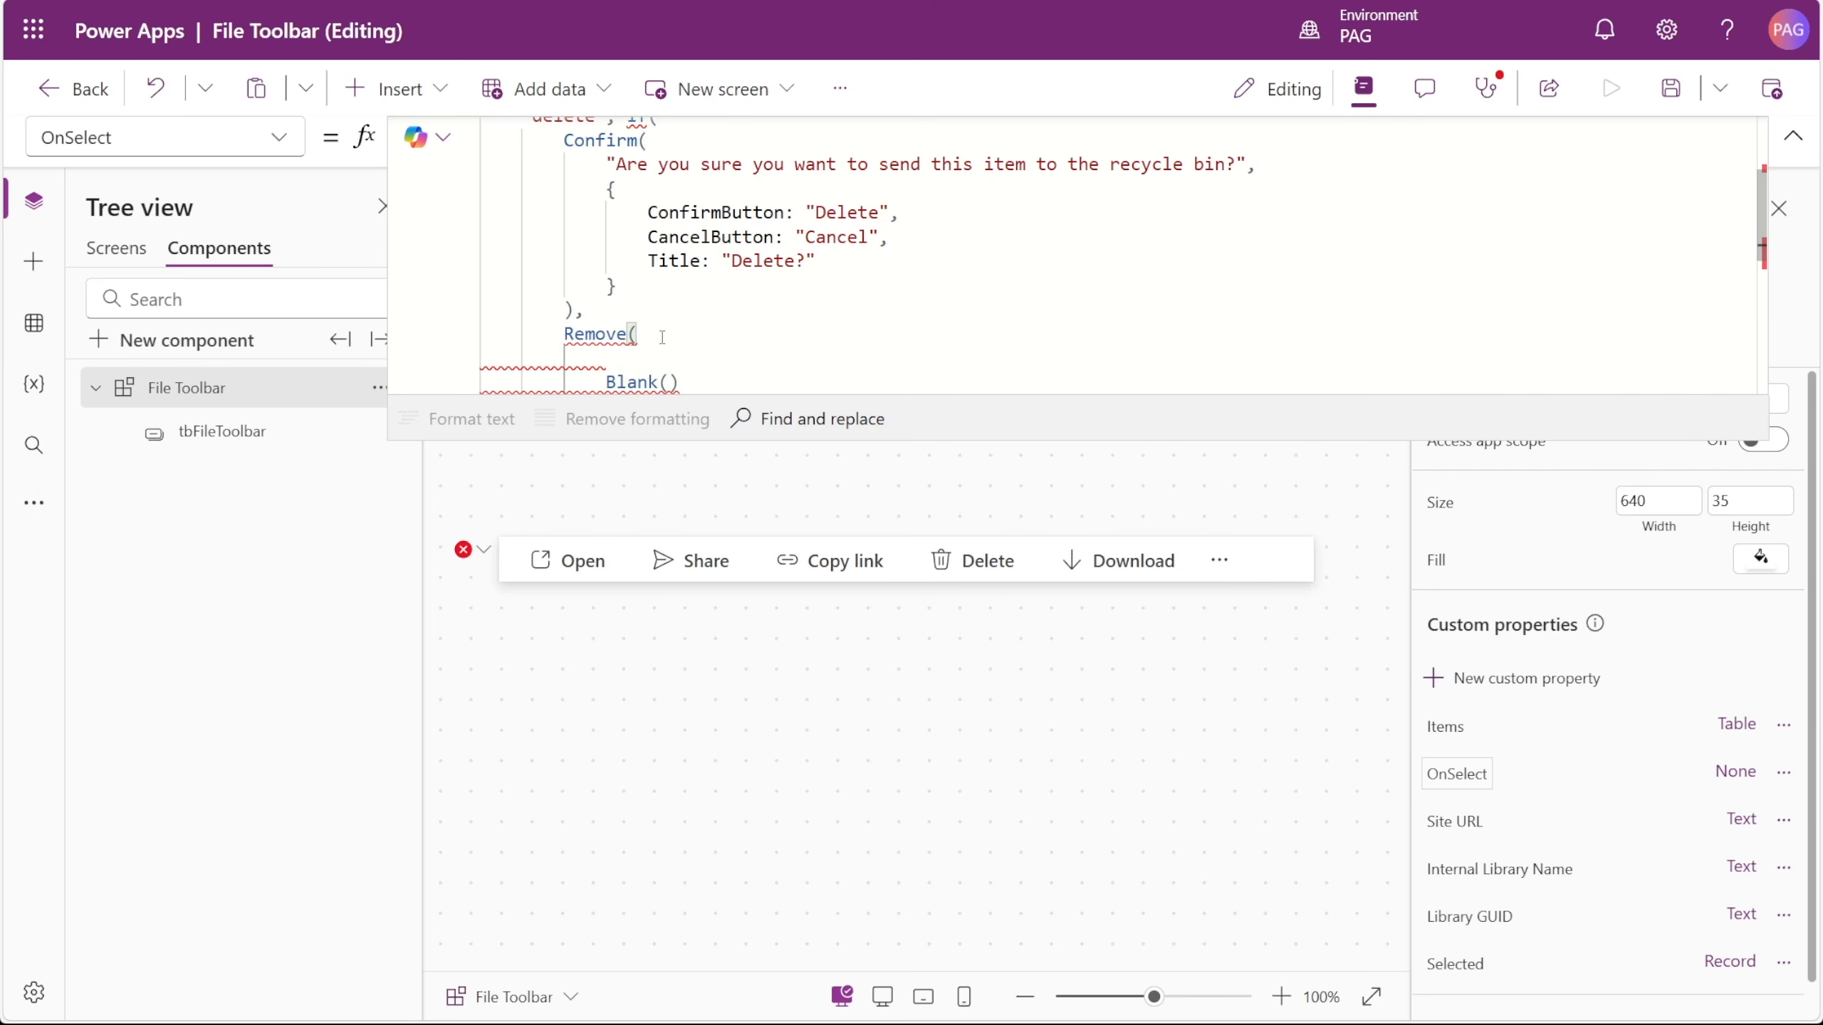
pyautogui.hotkey('ctrl', 'z')
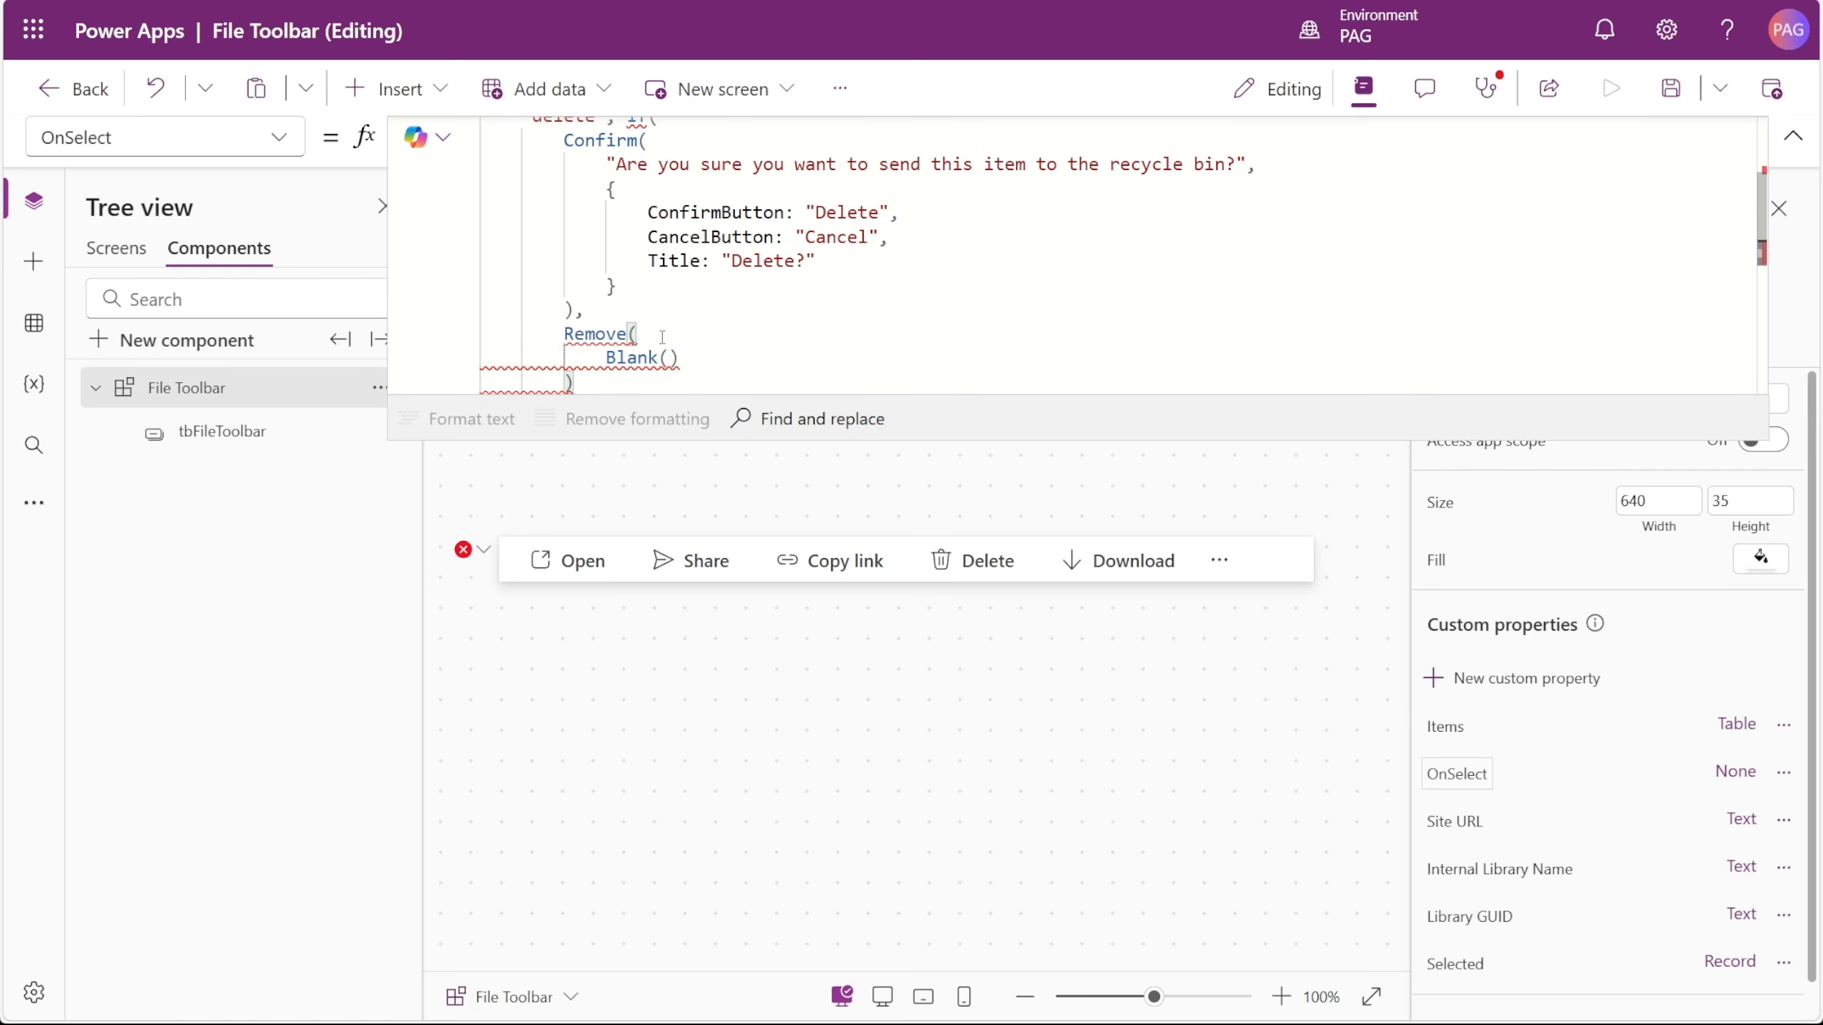
pyautogui.press('Return')
pyautogui.write('//')
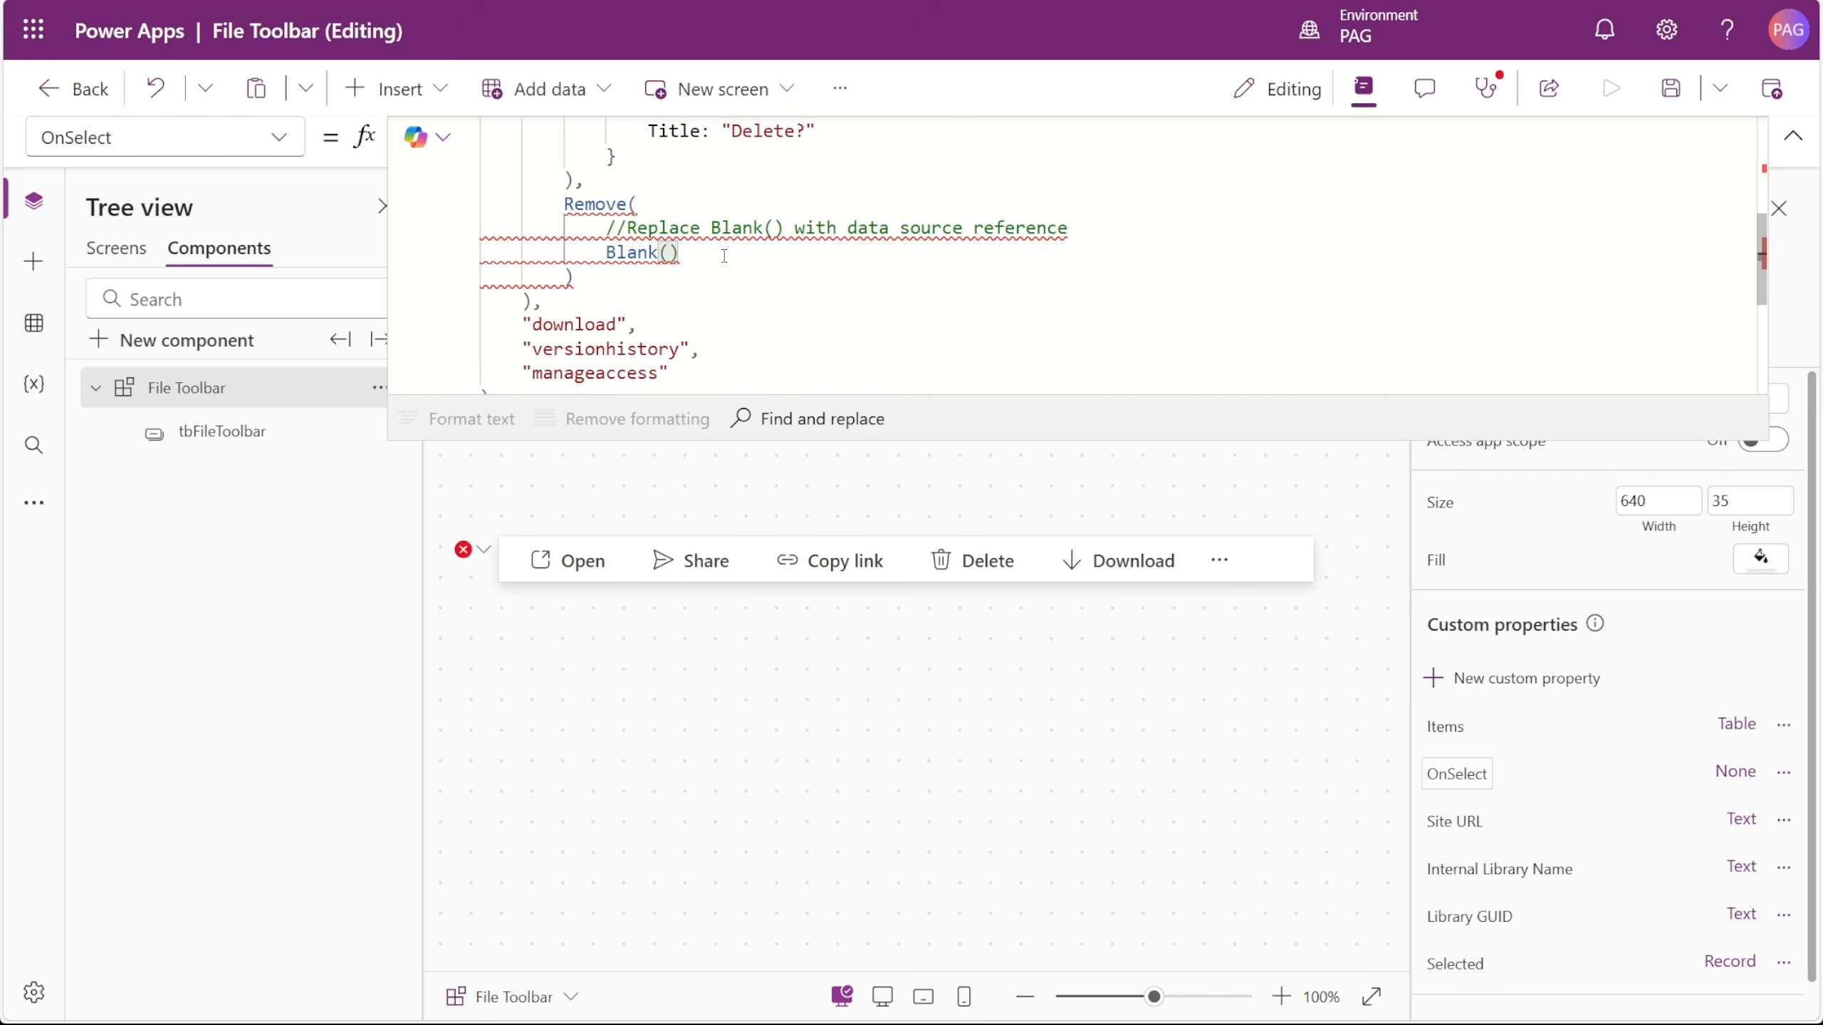
# - Pass Self.Selected as the record for the Remove call and review the "delete" case's formula
pyautogui.press('Return')
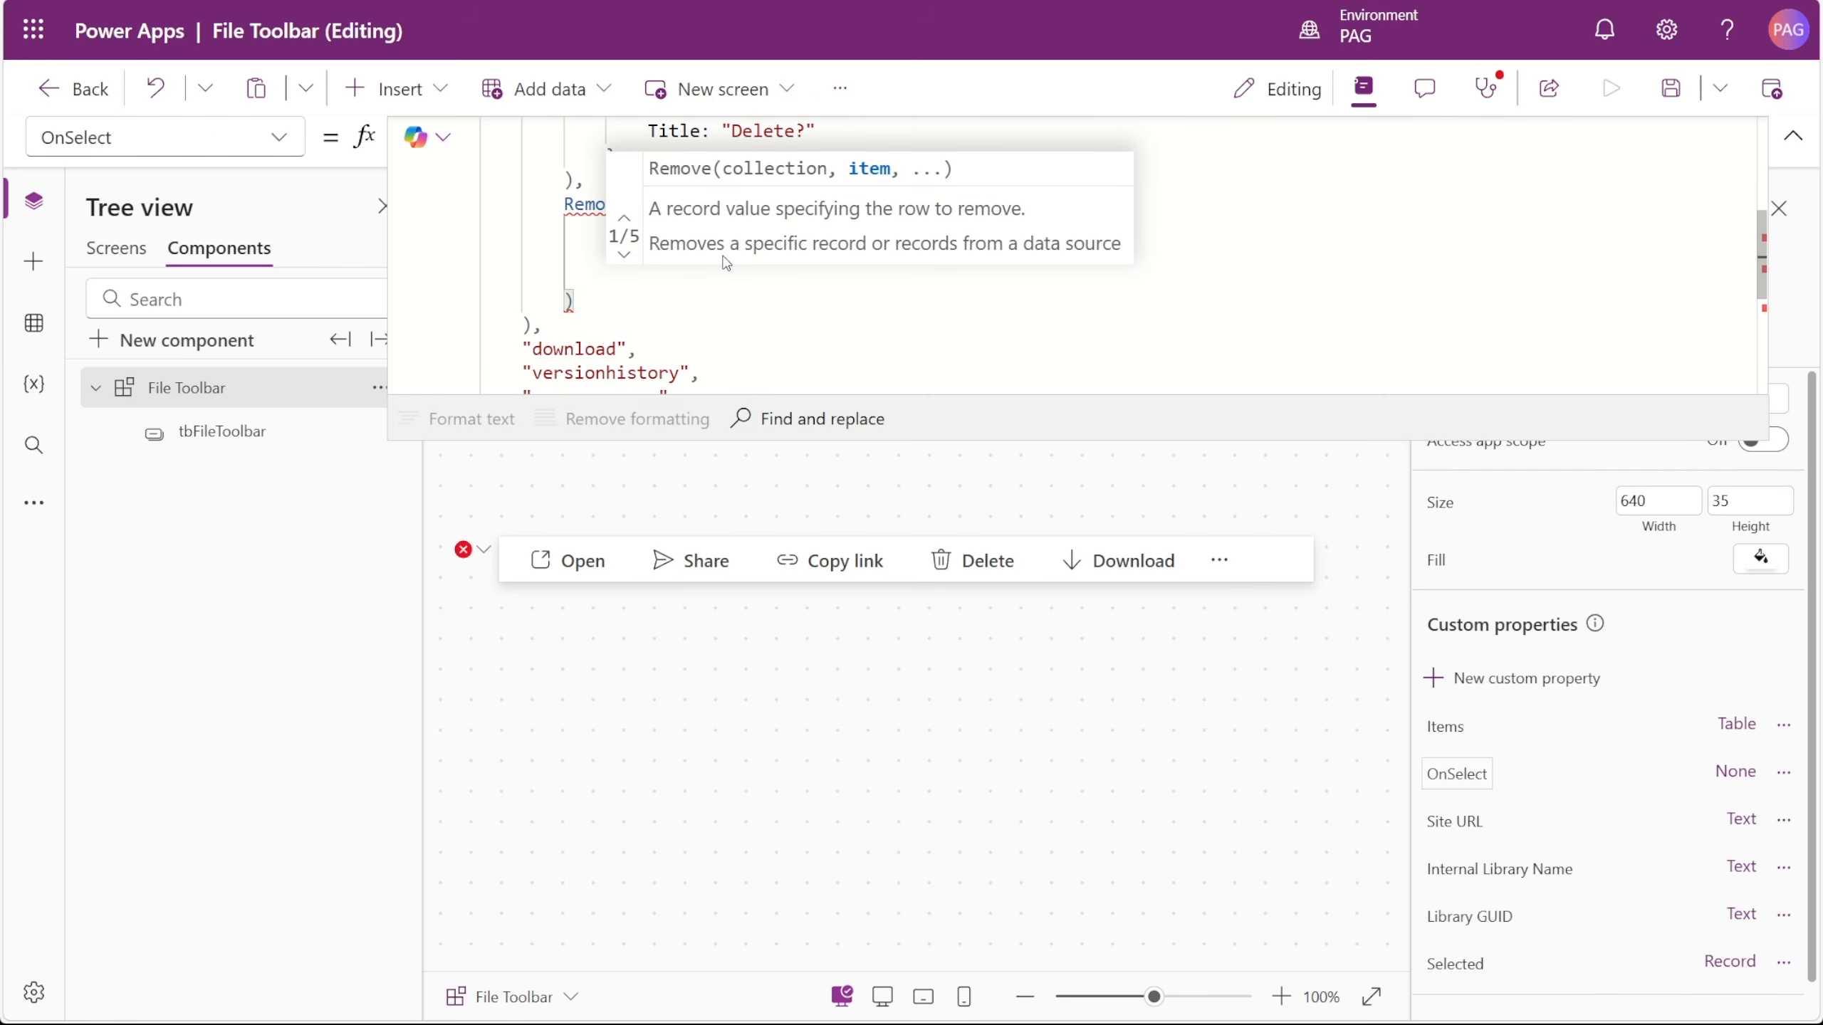
pyautogui.write('Self.Selected')
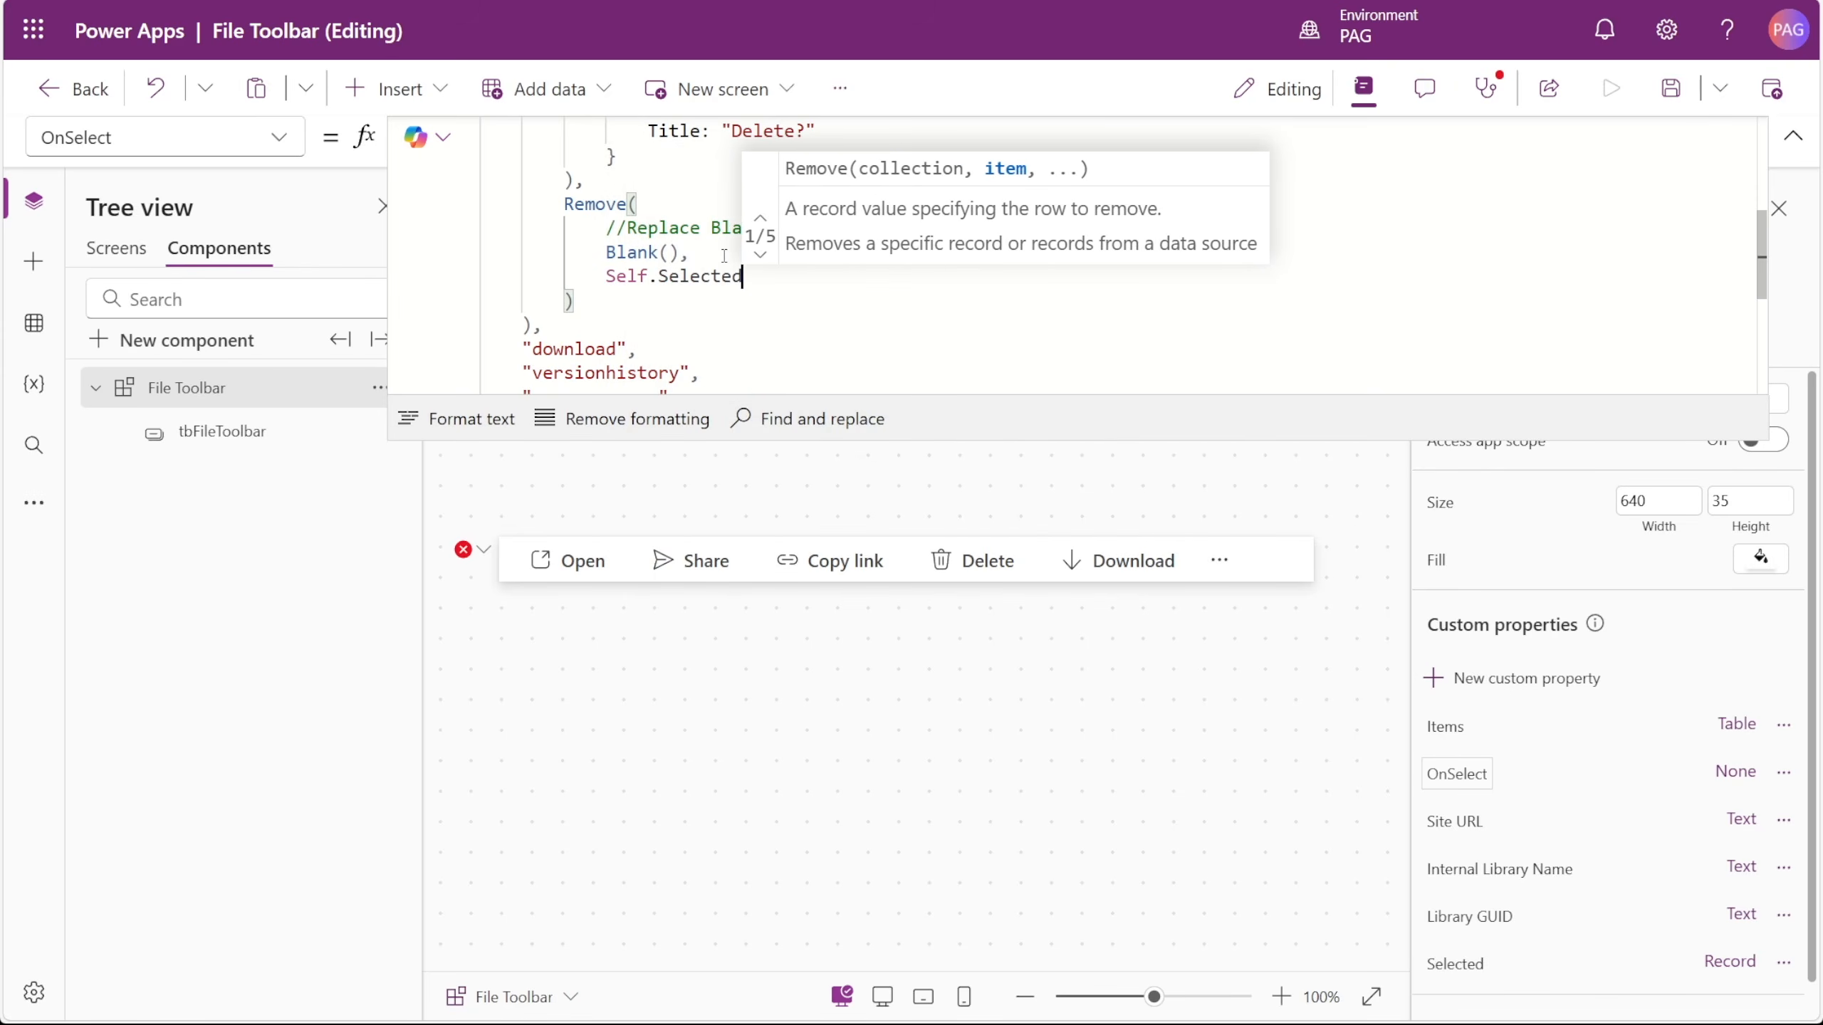
pyautogui.scroll(3, 562, 201)
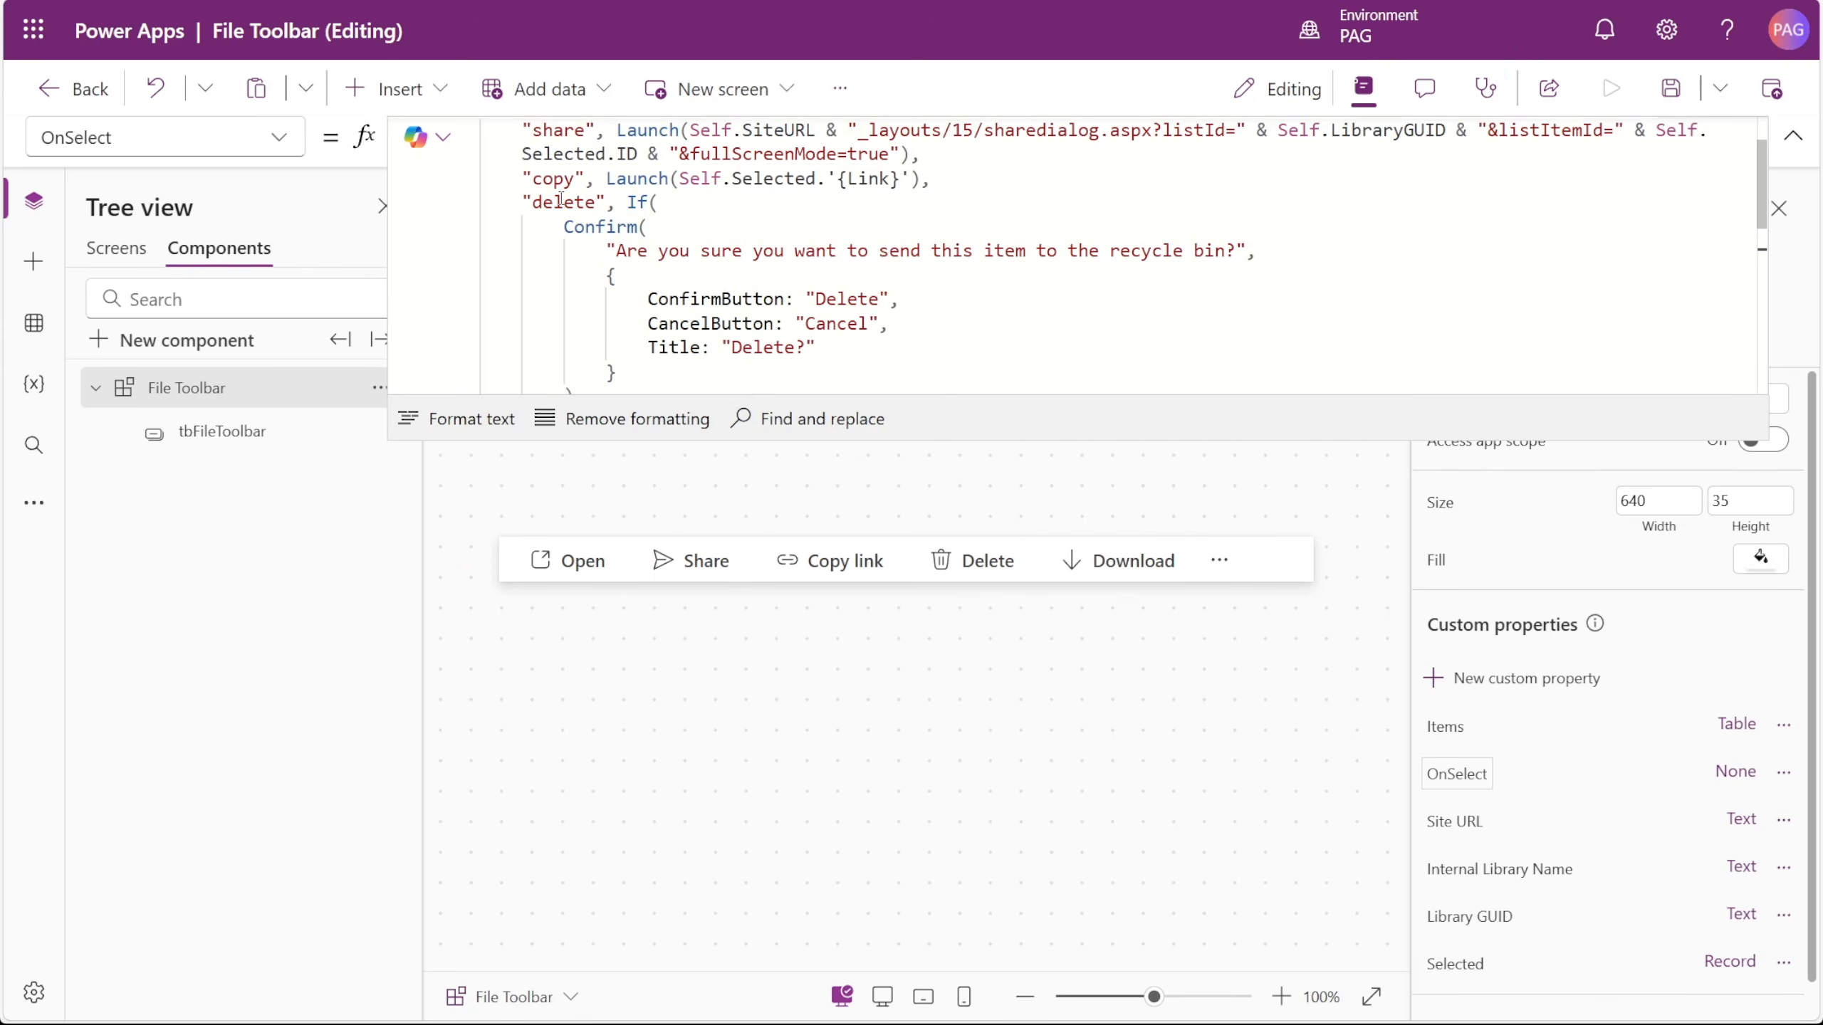
pyautogui.scroll(-1, 651, 159)
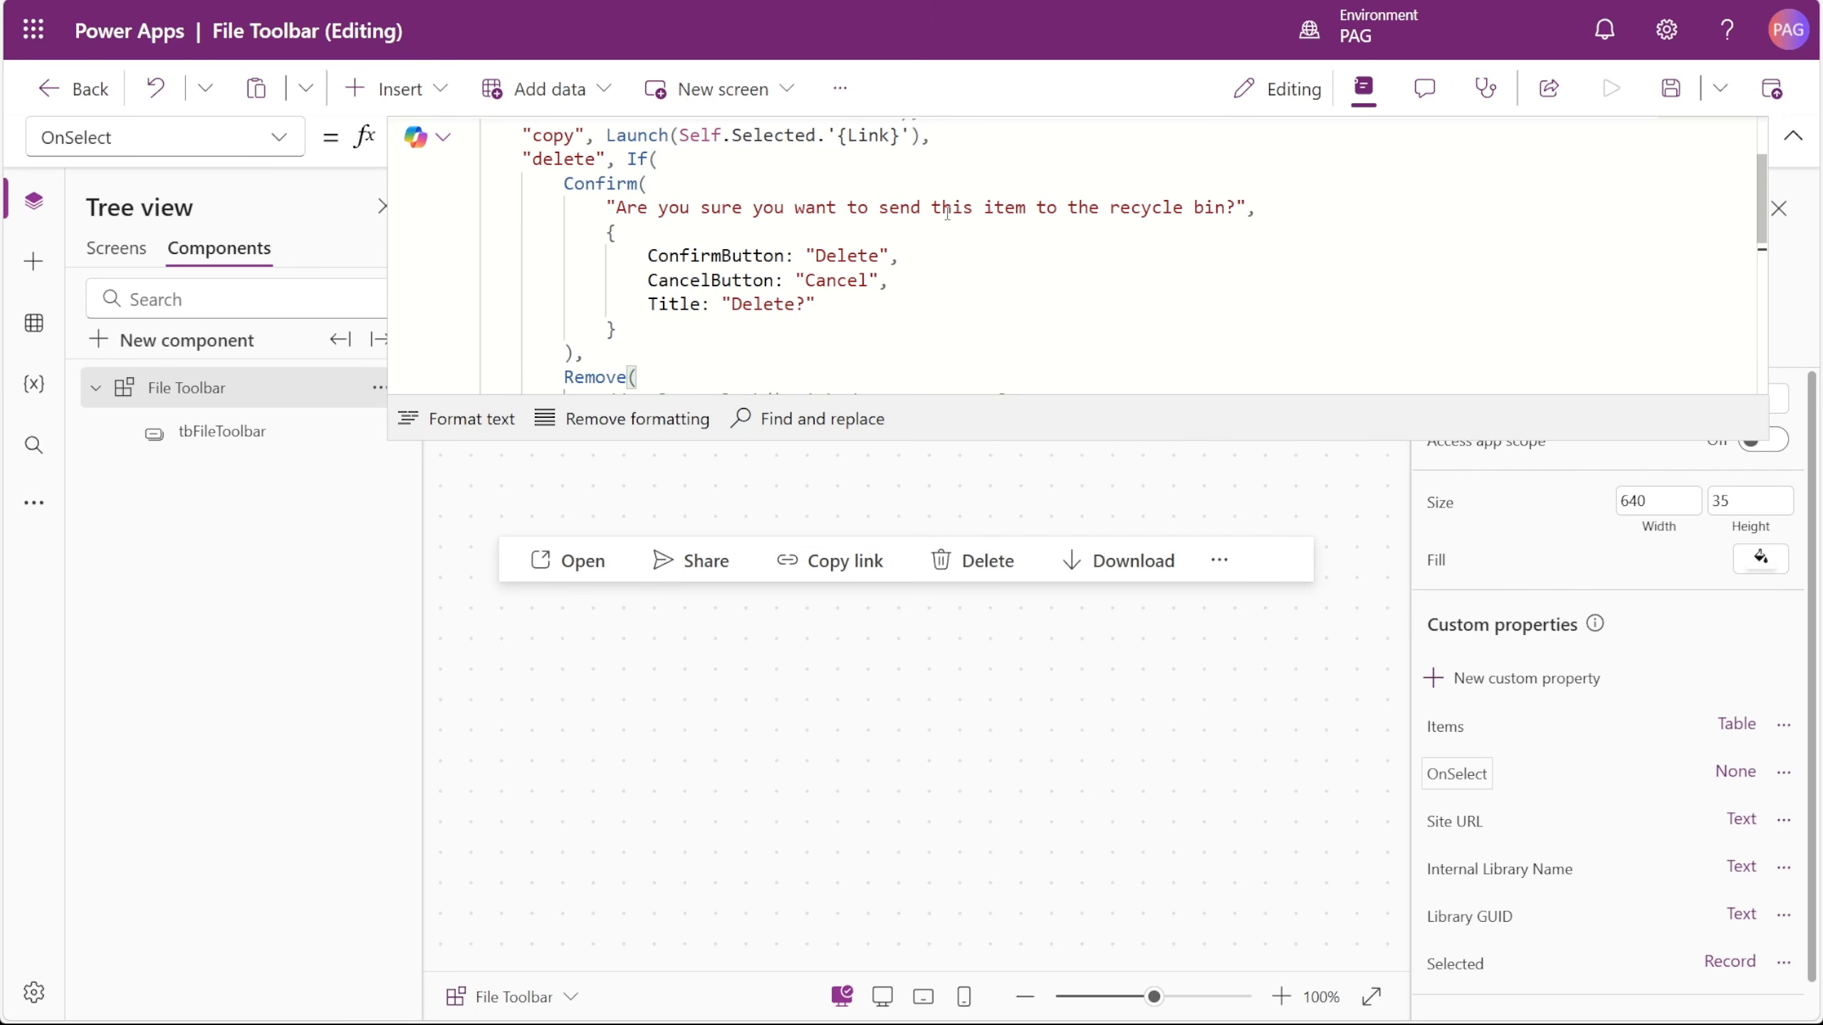
pyautogui.scroll(-3, 971, 210)
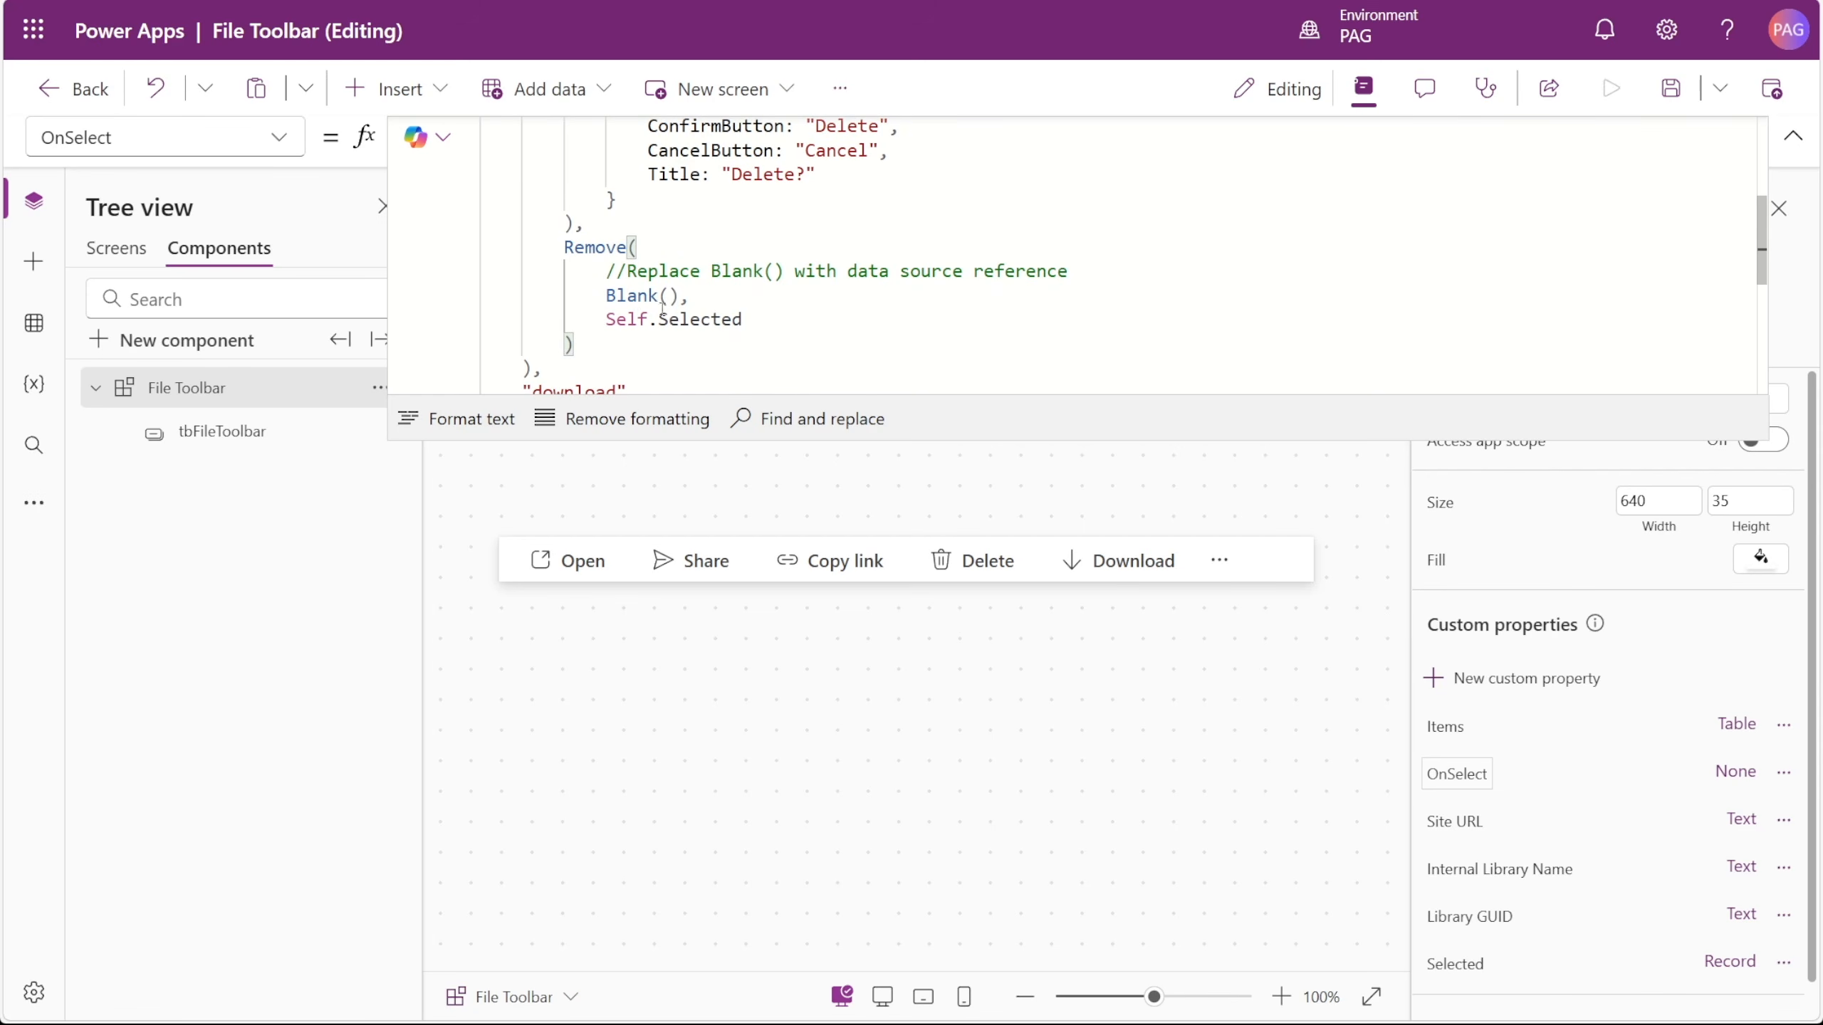
pyautogui.moveTo(680, 298); pyautogui.dragTo(615, 297)
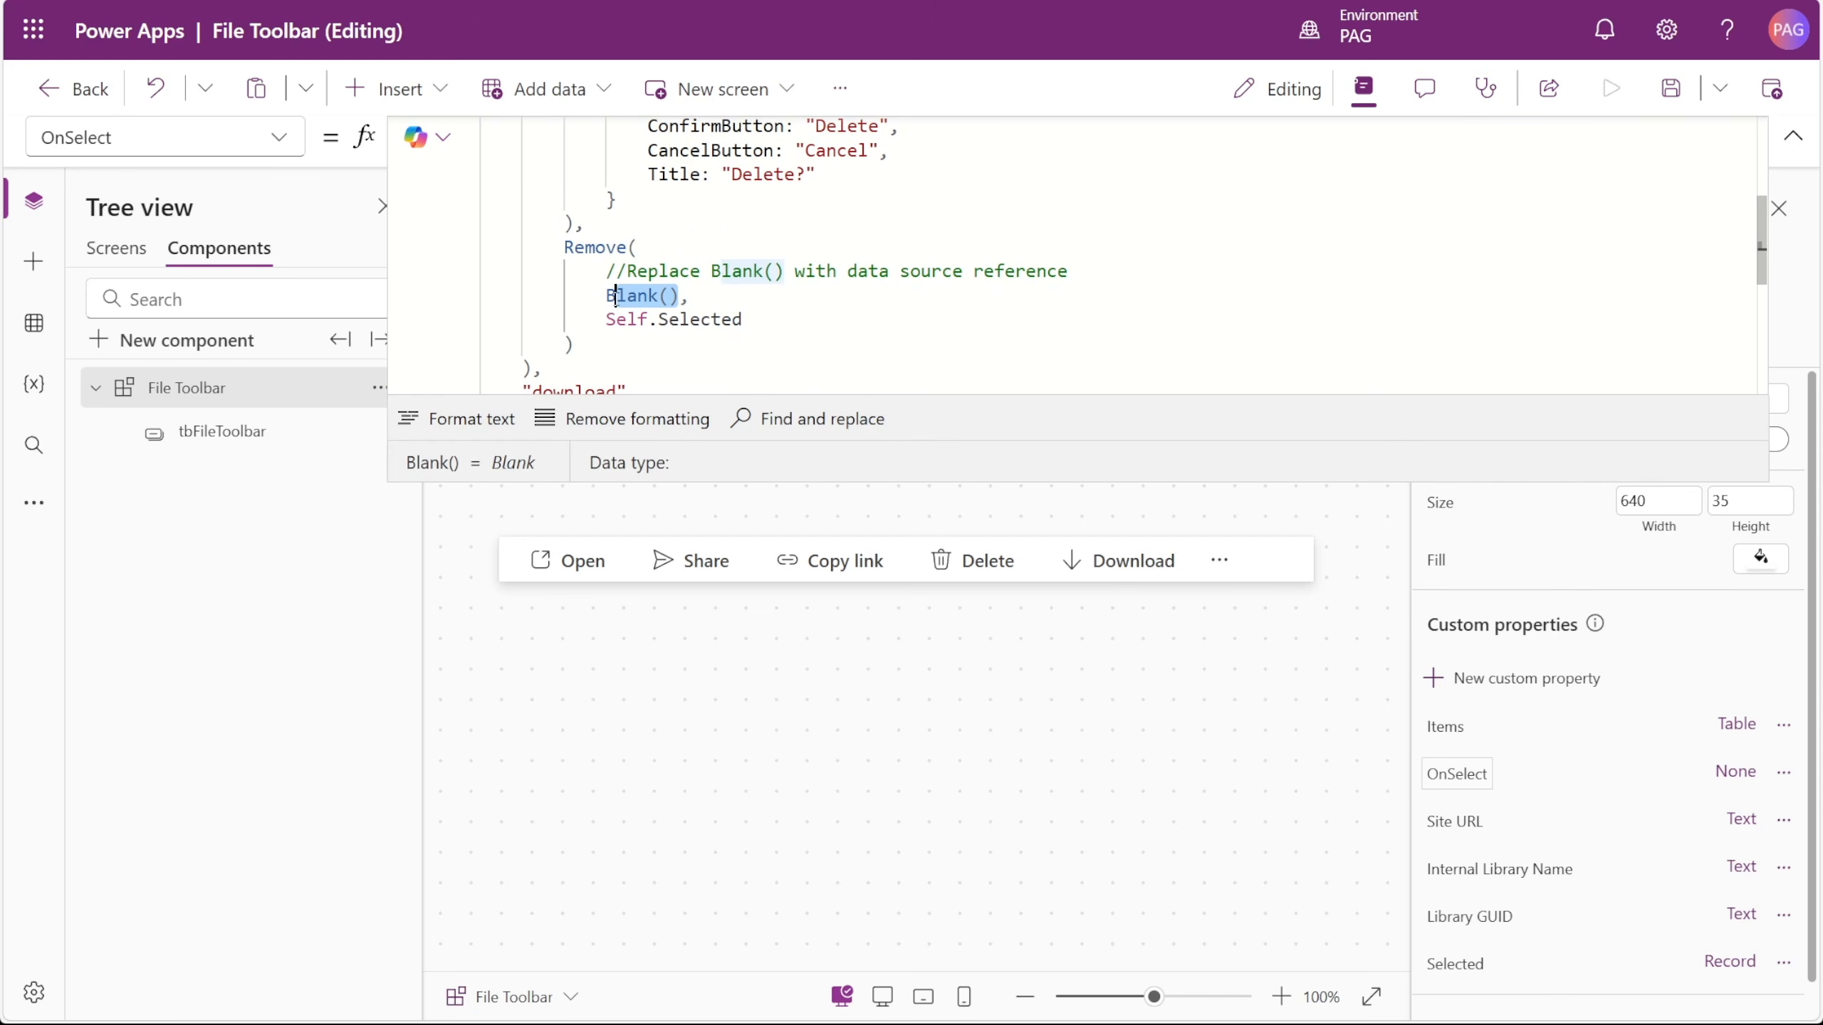
# - Start the "download" case with a Download of Self.SiteURL & "_layouts/15/download.aspx?SourceUrl="
pyautogui.scroll(-2, 729, 266)
pyautogui.click(729, 267)
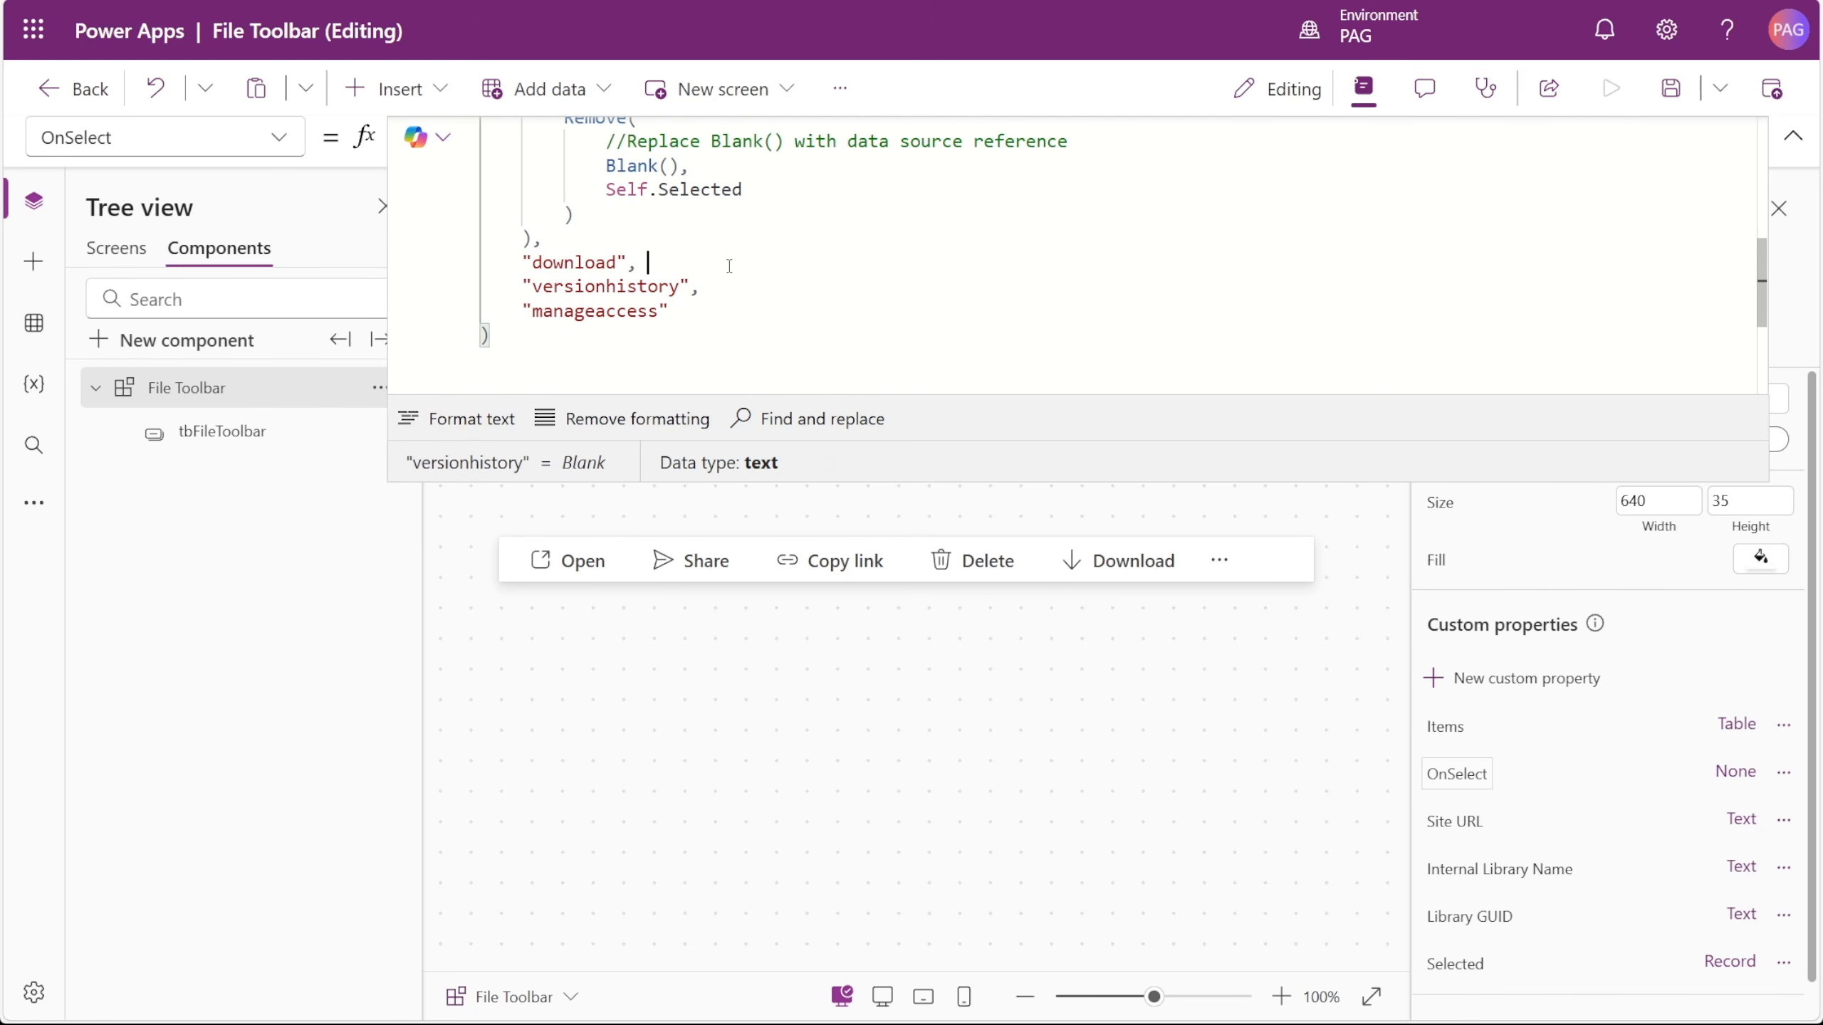
pyautogui.write('Downloa')
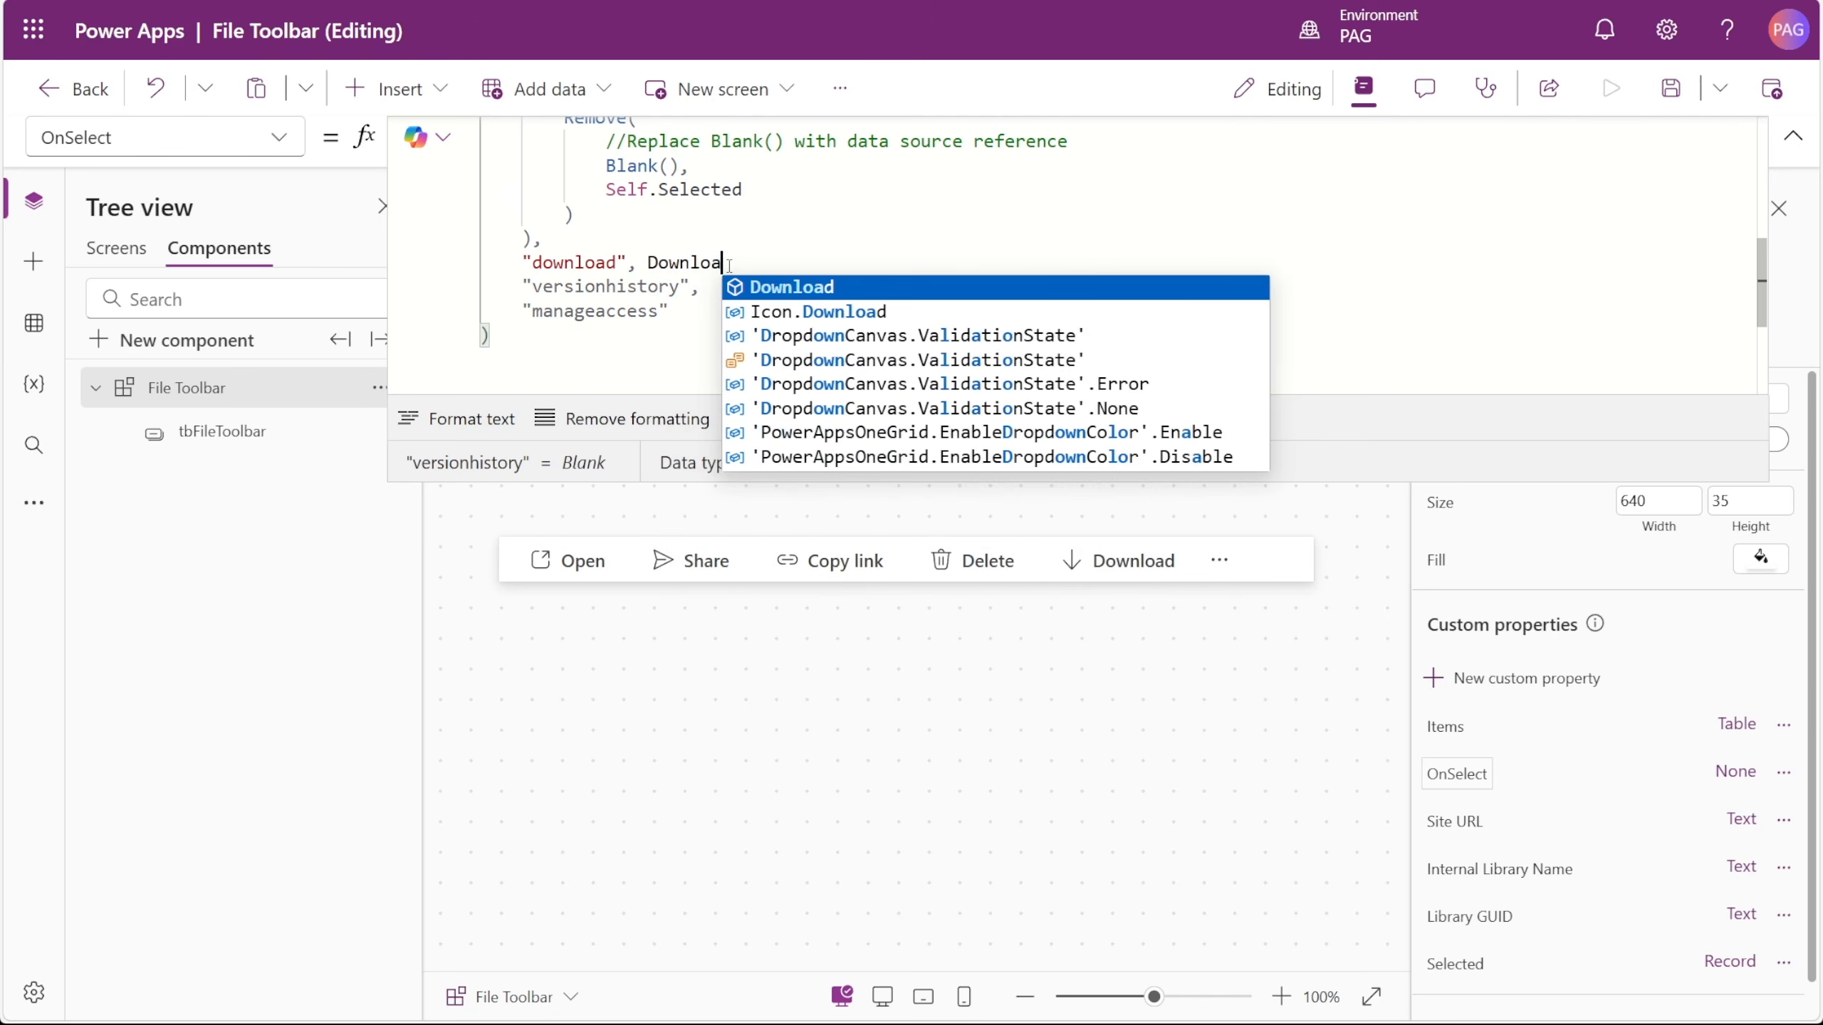
pyautogui.write('d(Self),')
pyautogui.press('Left')
pyautogui.press('Left')
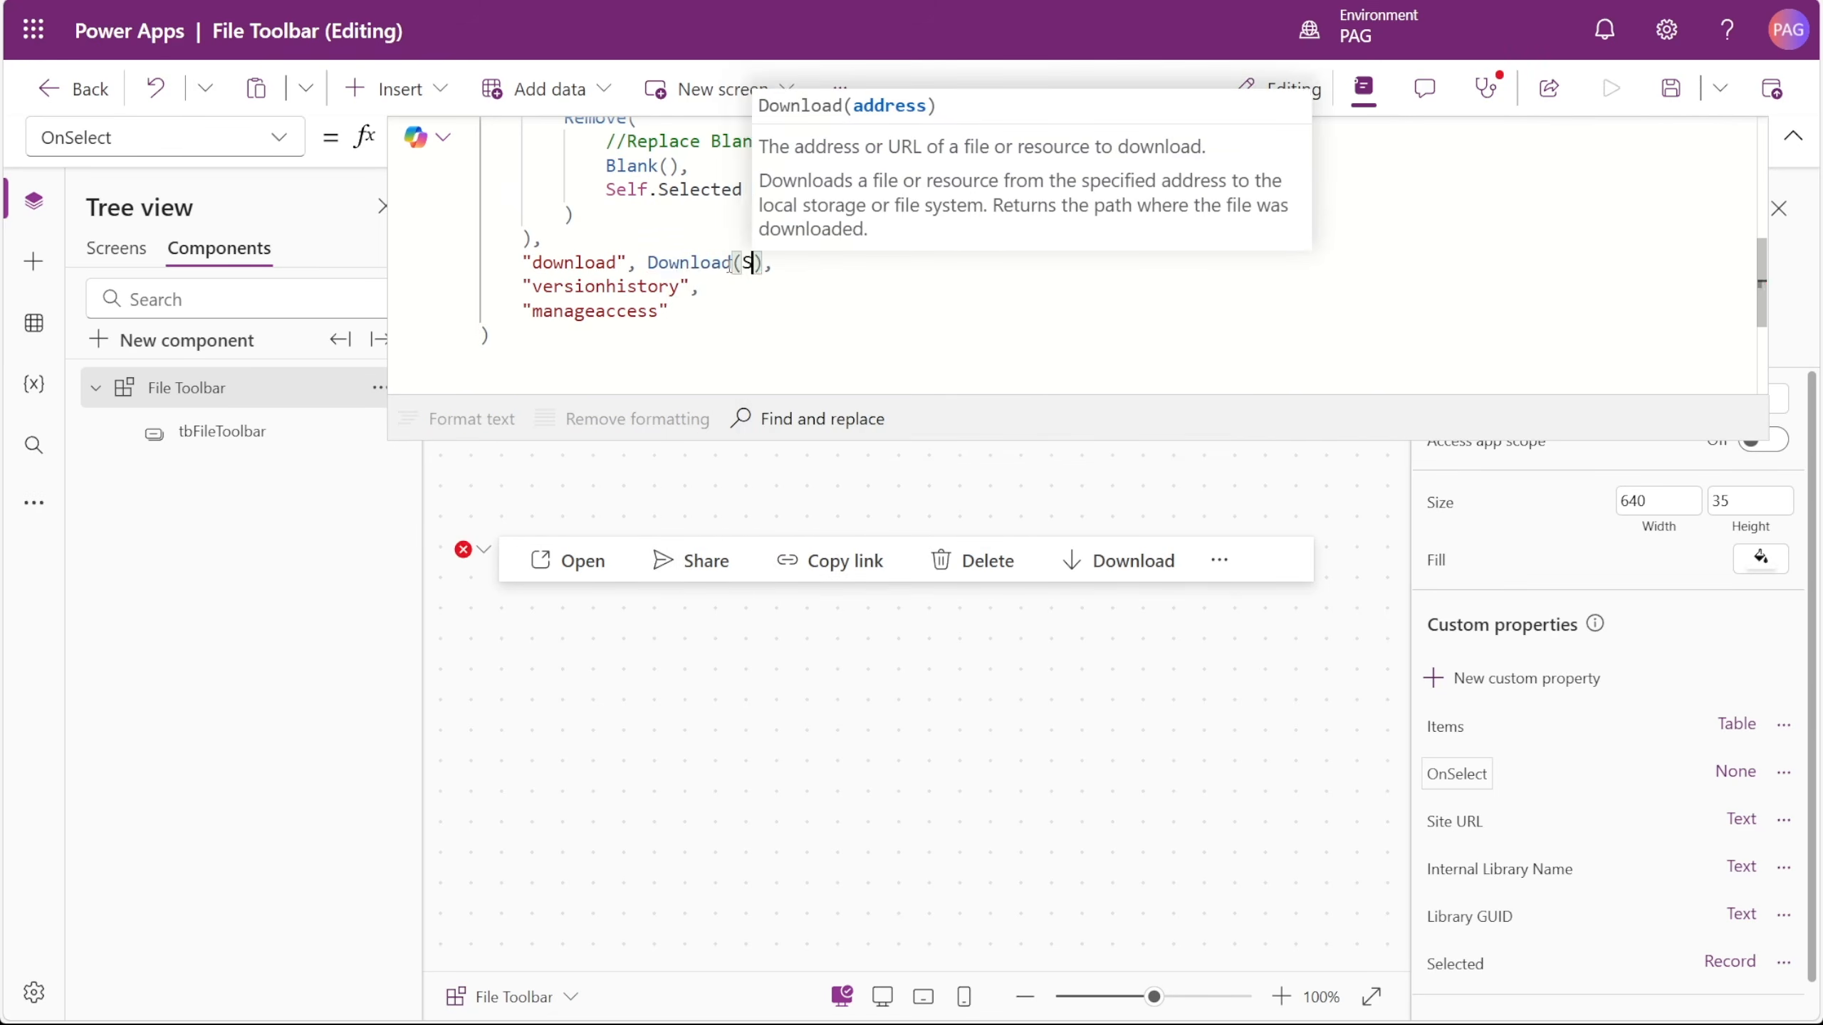
pyautogui.write('Self.SiteURL')
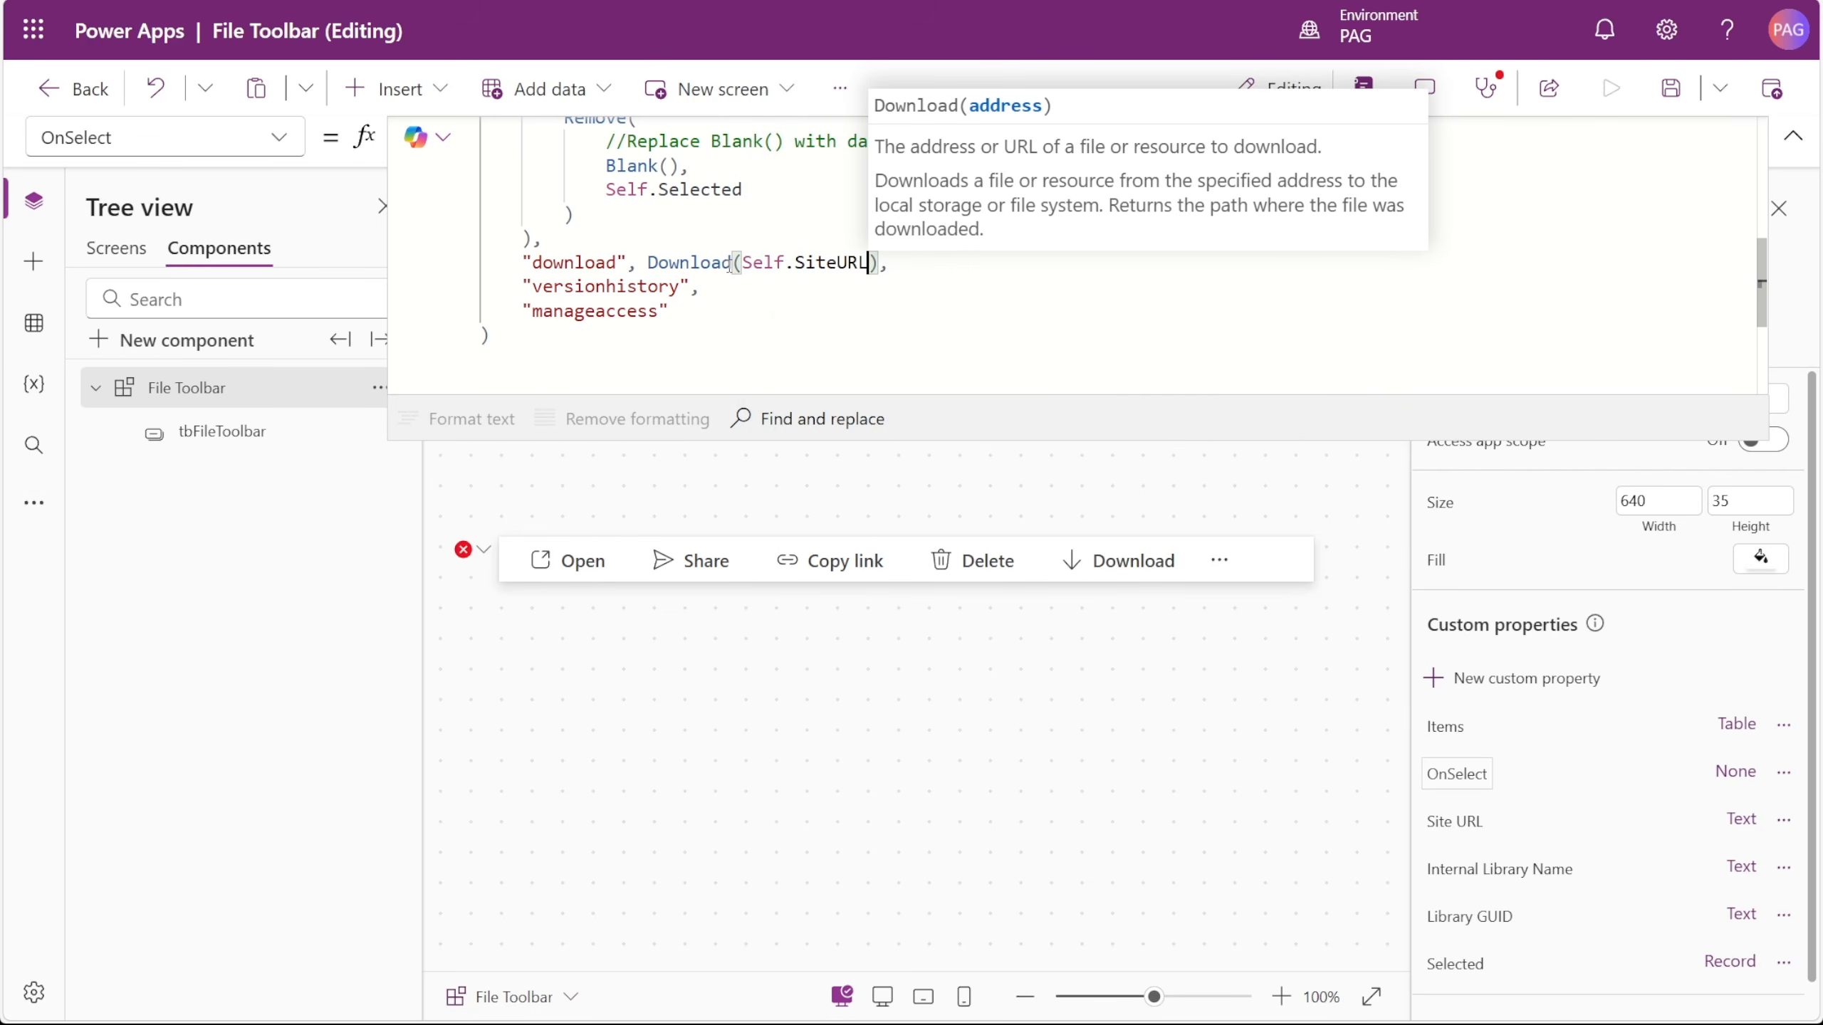
pyautogui.write('& "_layouts/15/download.aspx?SourceUrl="')
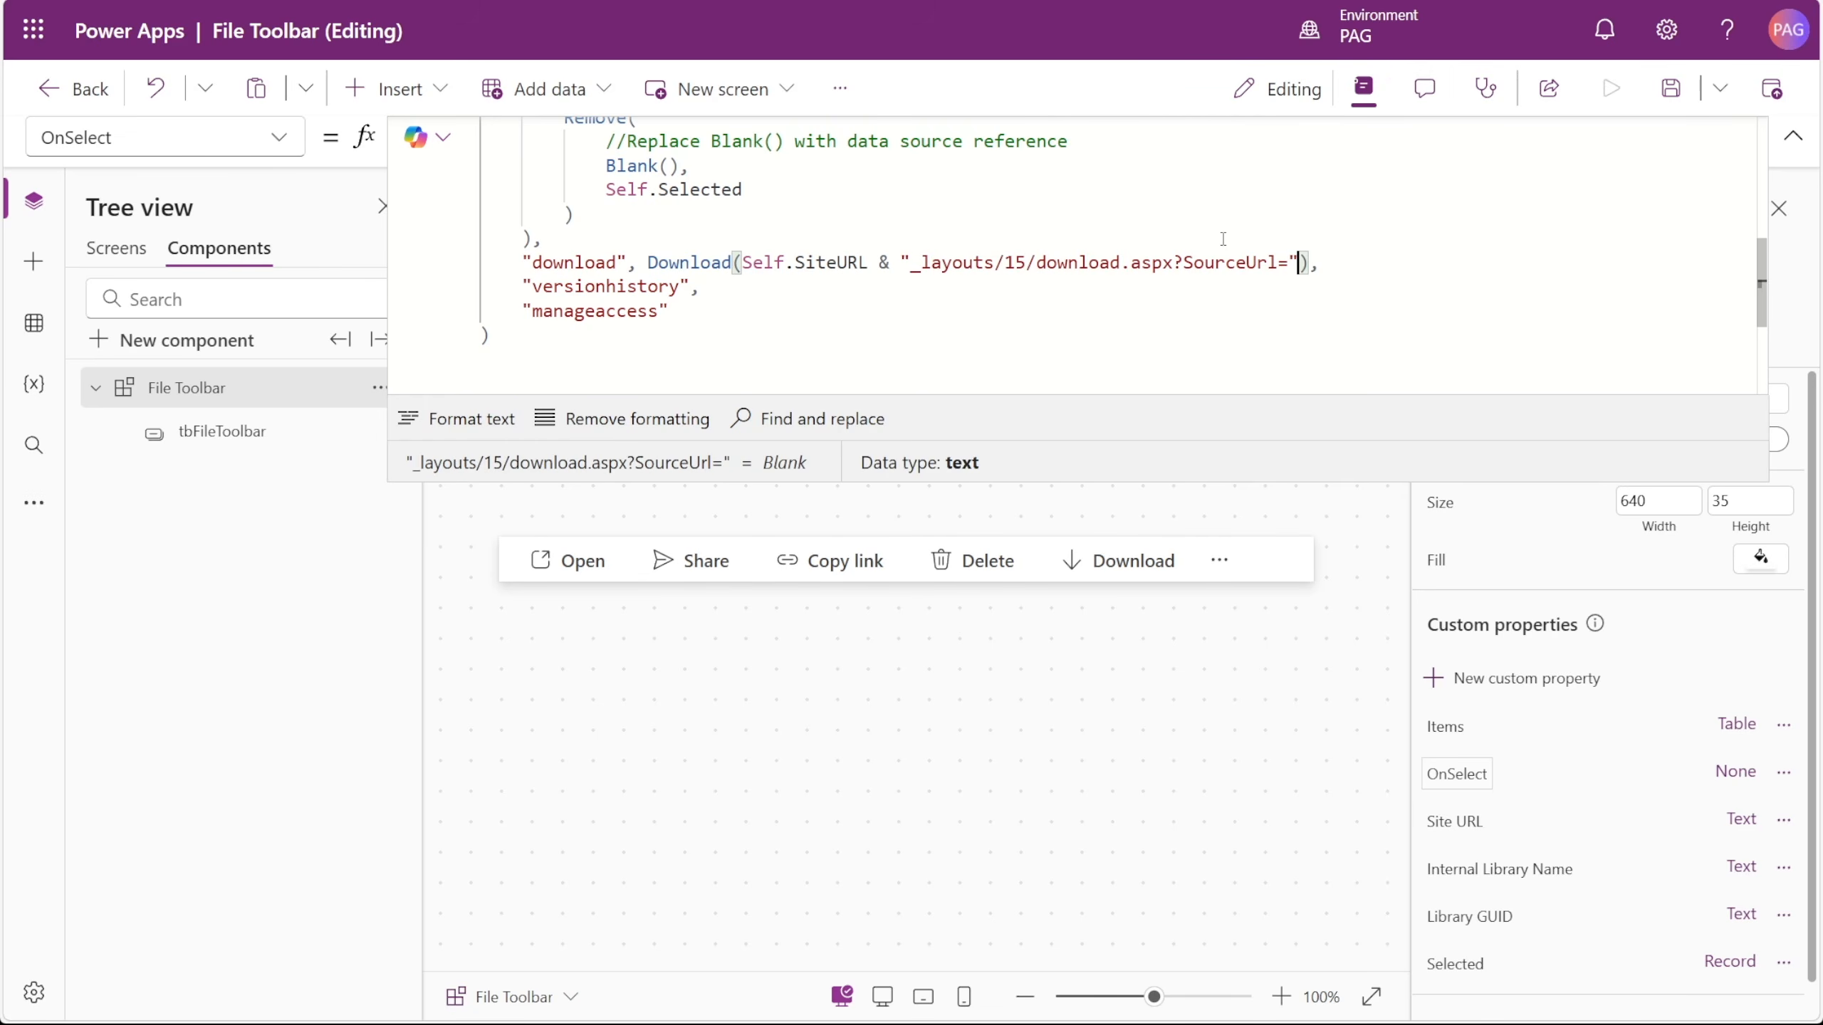
# - Extend the "download" case's address with & Self.SiteURL & Self.Selected.'{FullPath}'
pyautogui.write('& ')
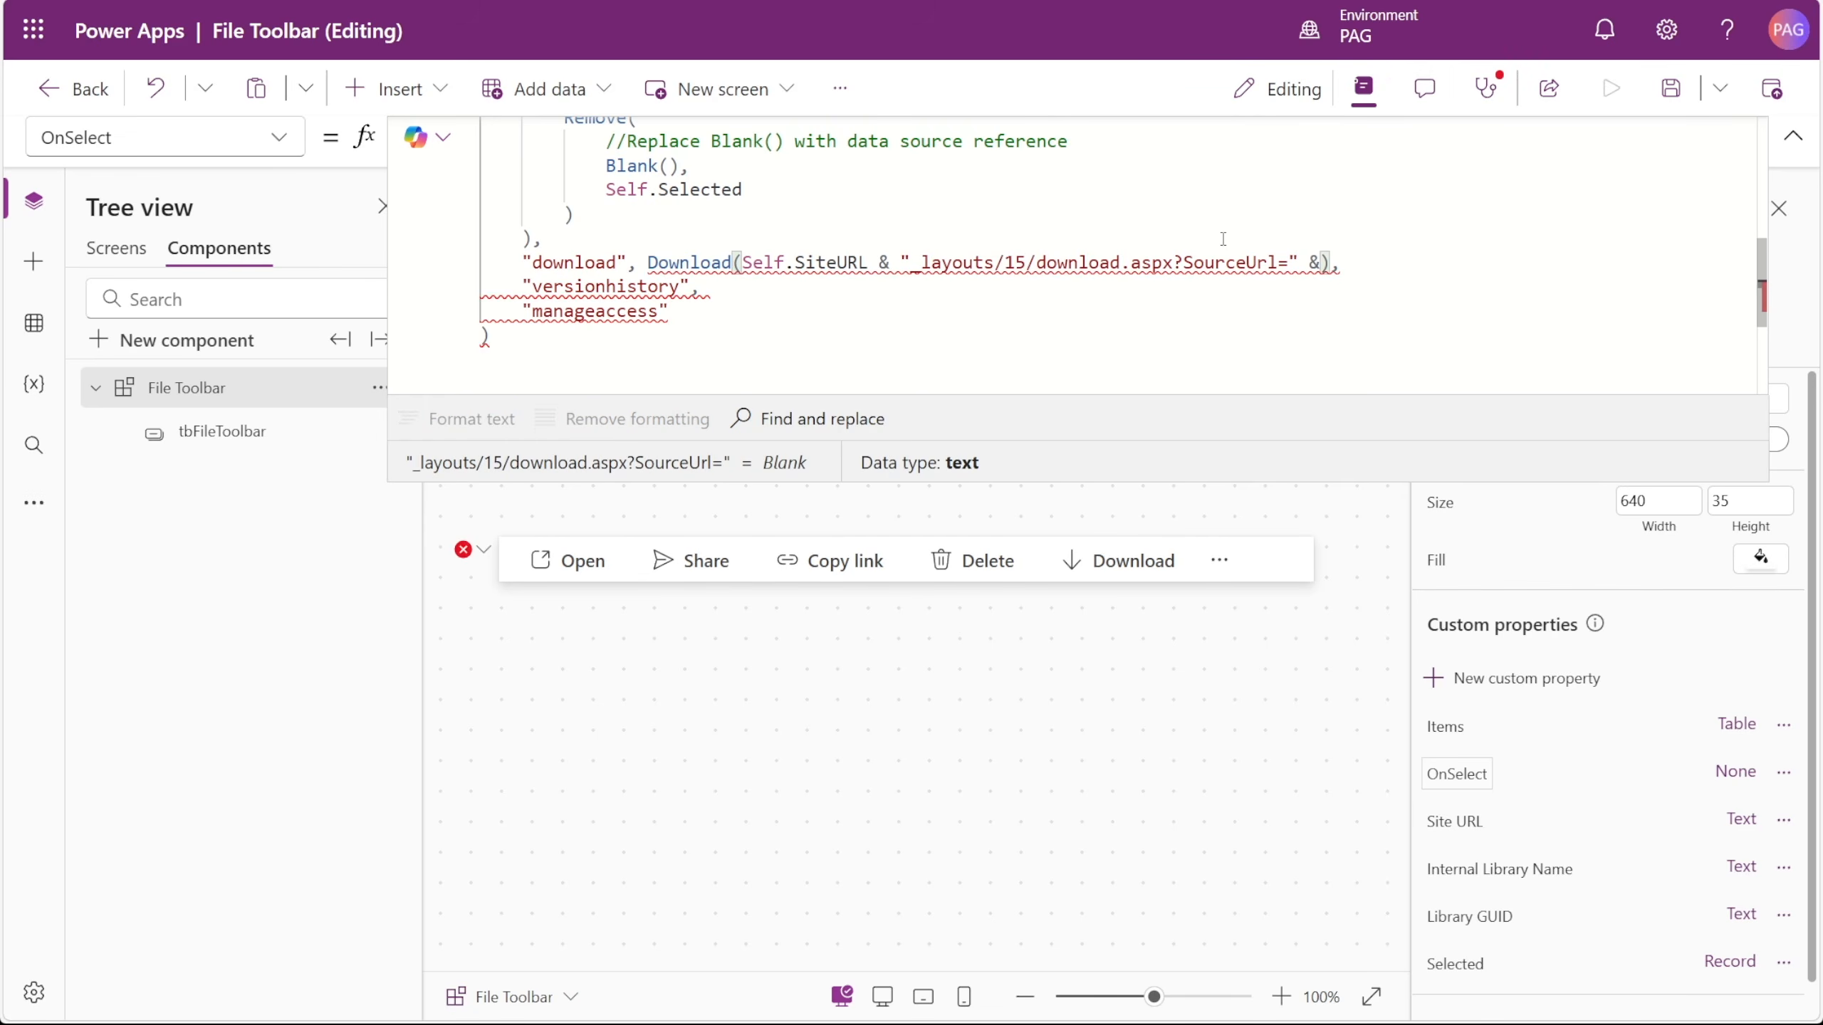
pyautogui.write('Self.')
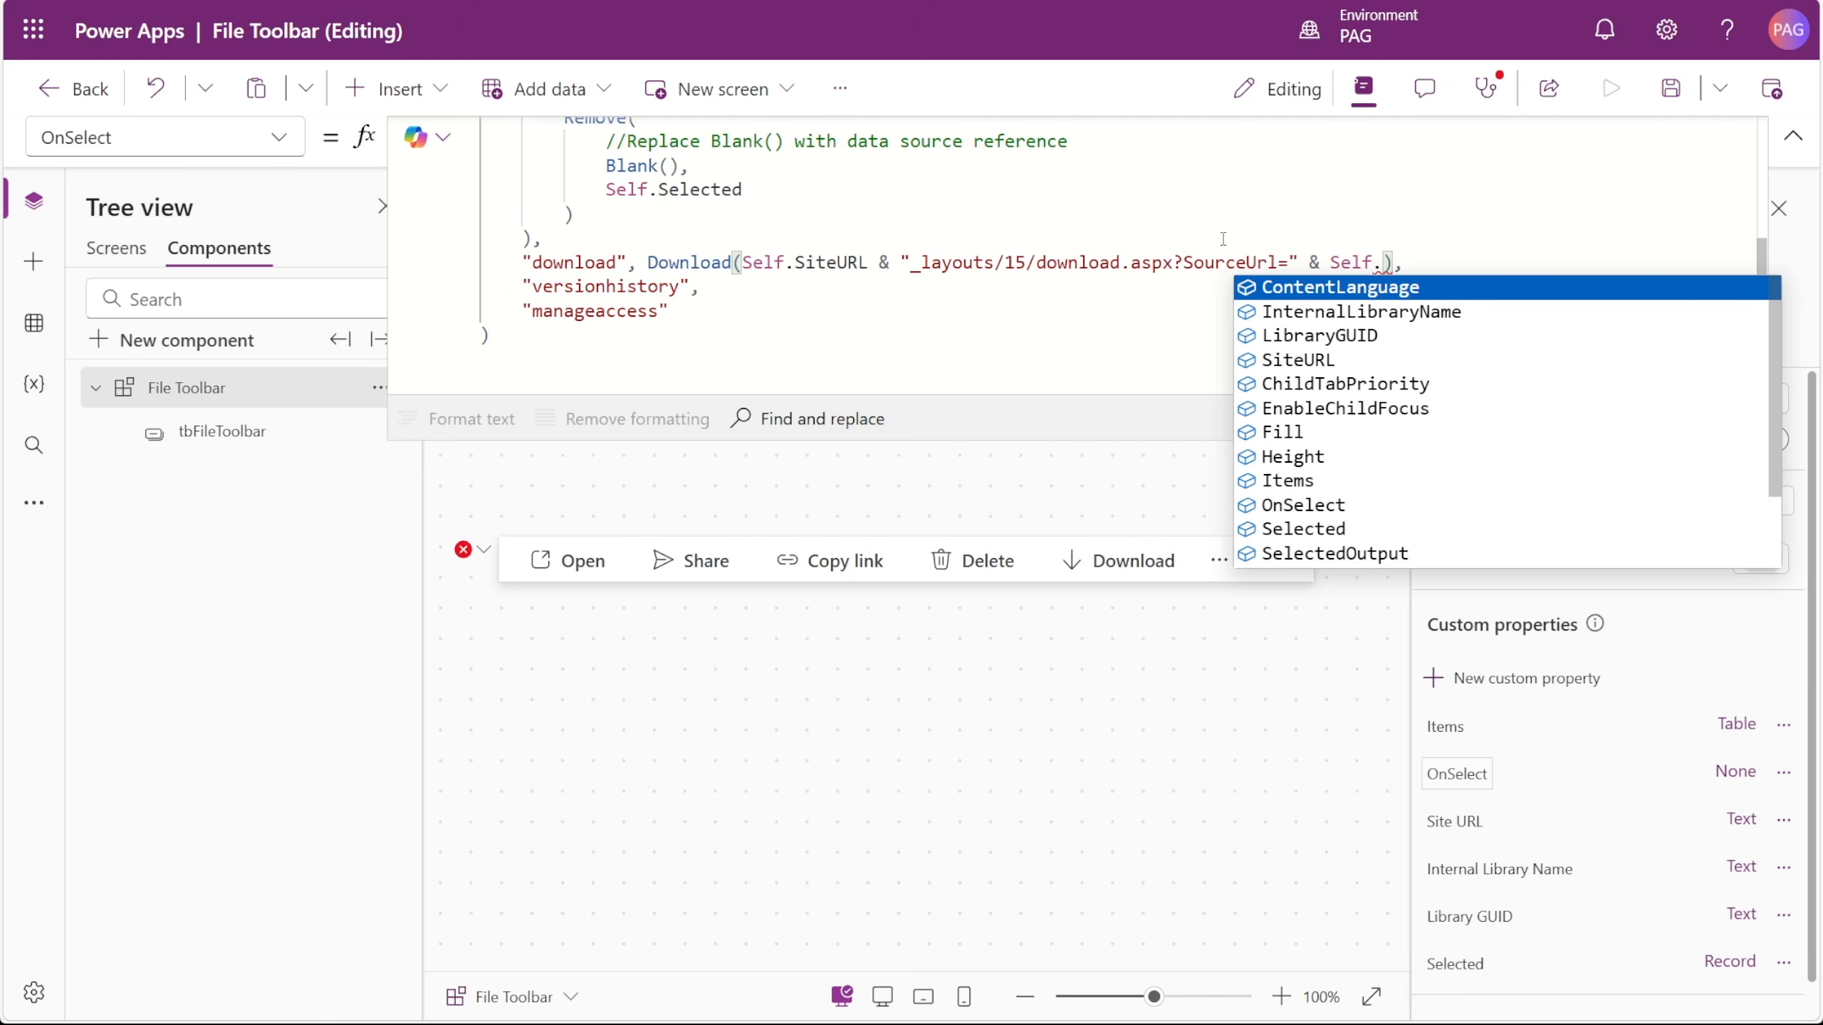
pyautogui.write('Si')
pyautogui.press('Tab')
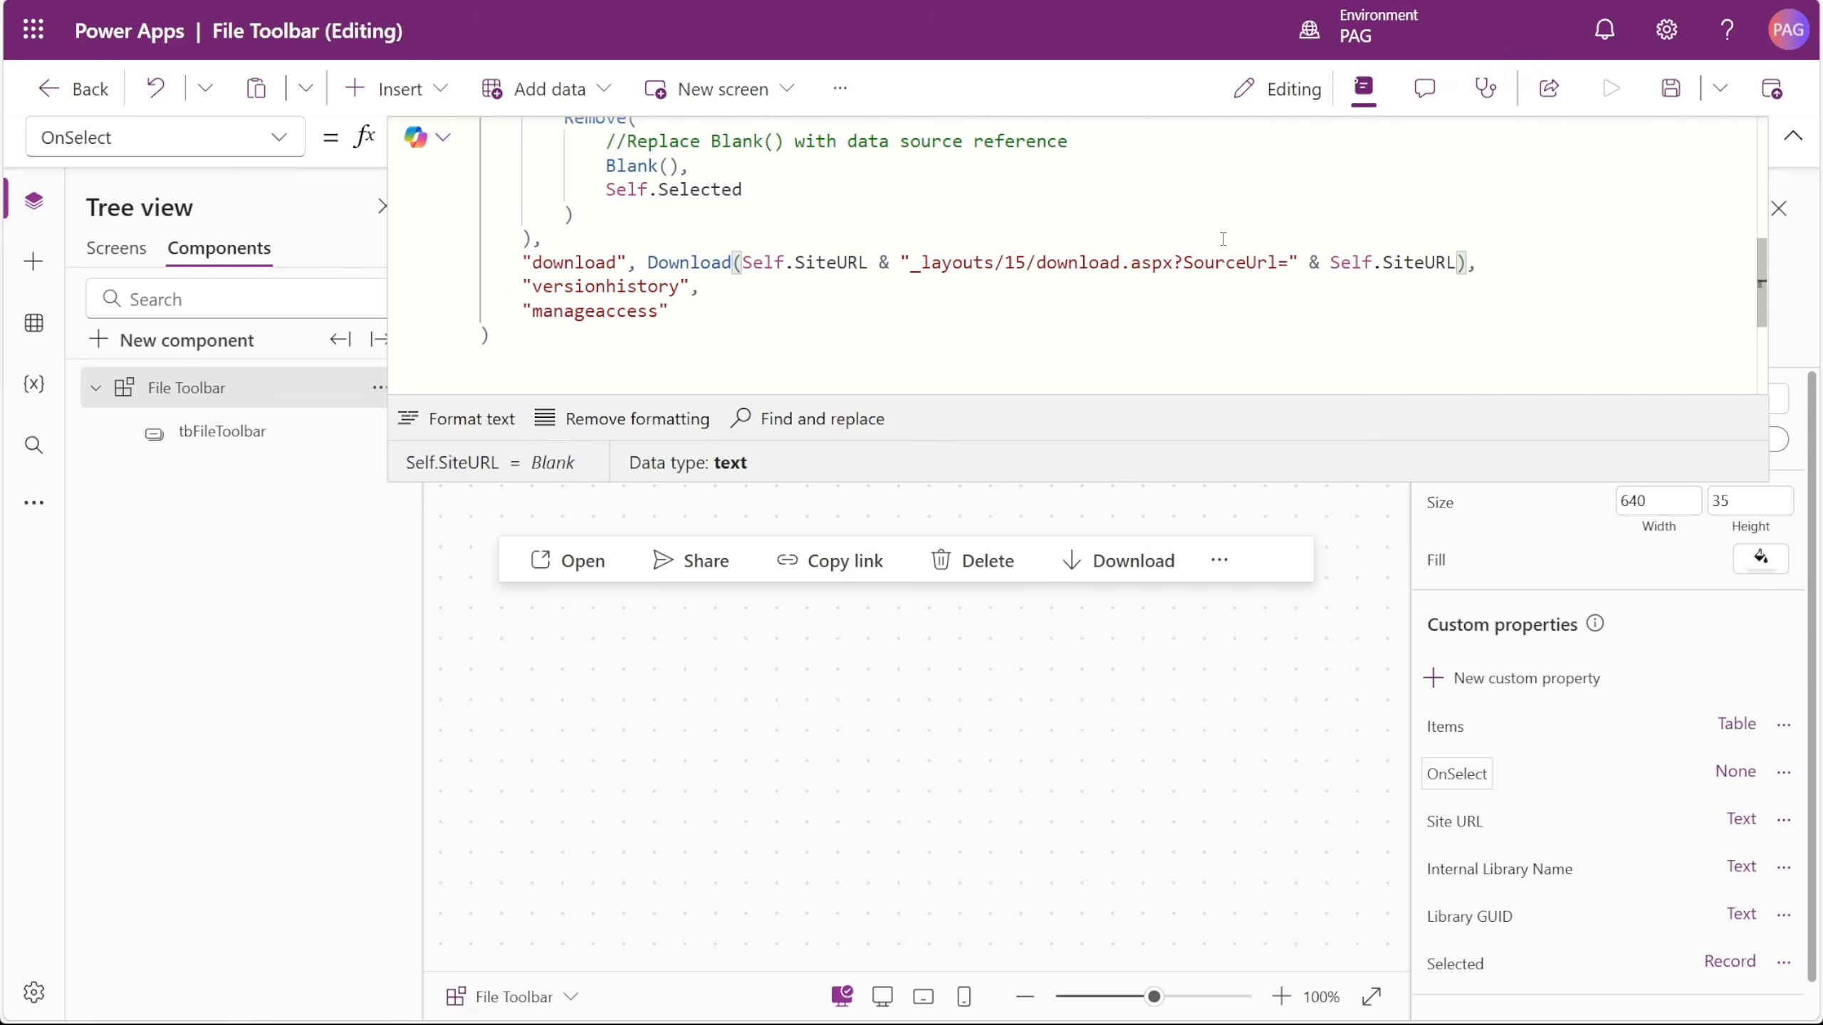
pyautogui.write('& Self.Selected')
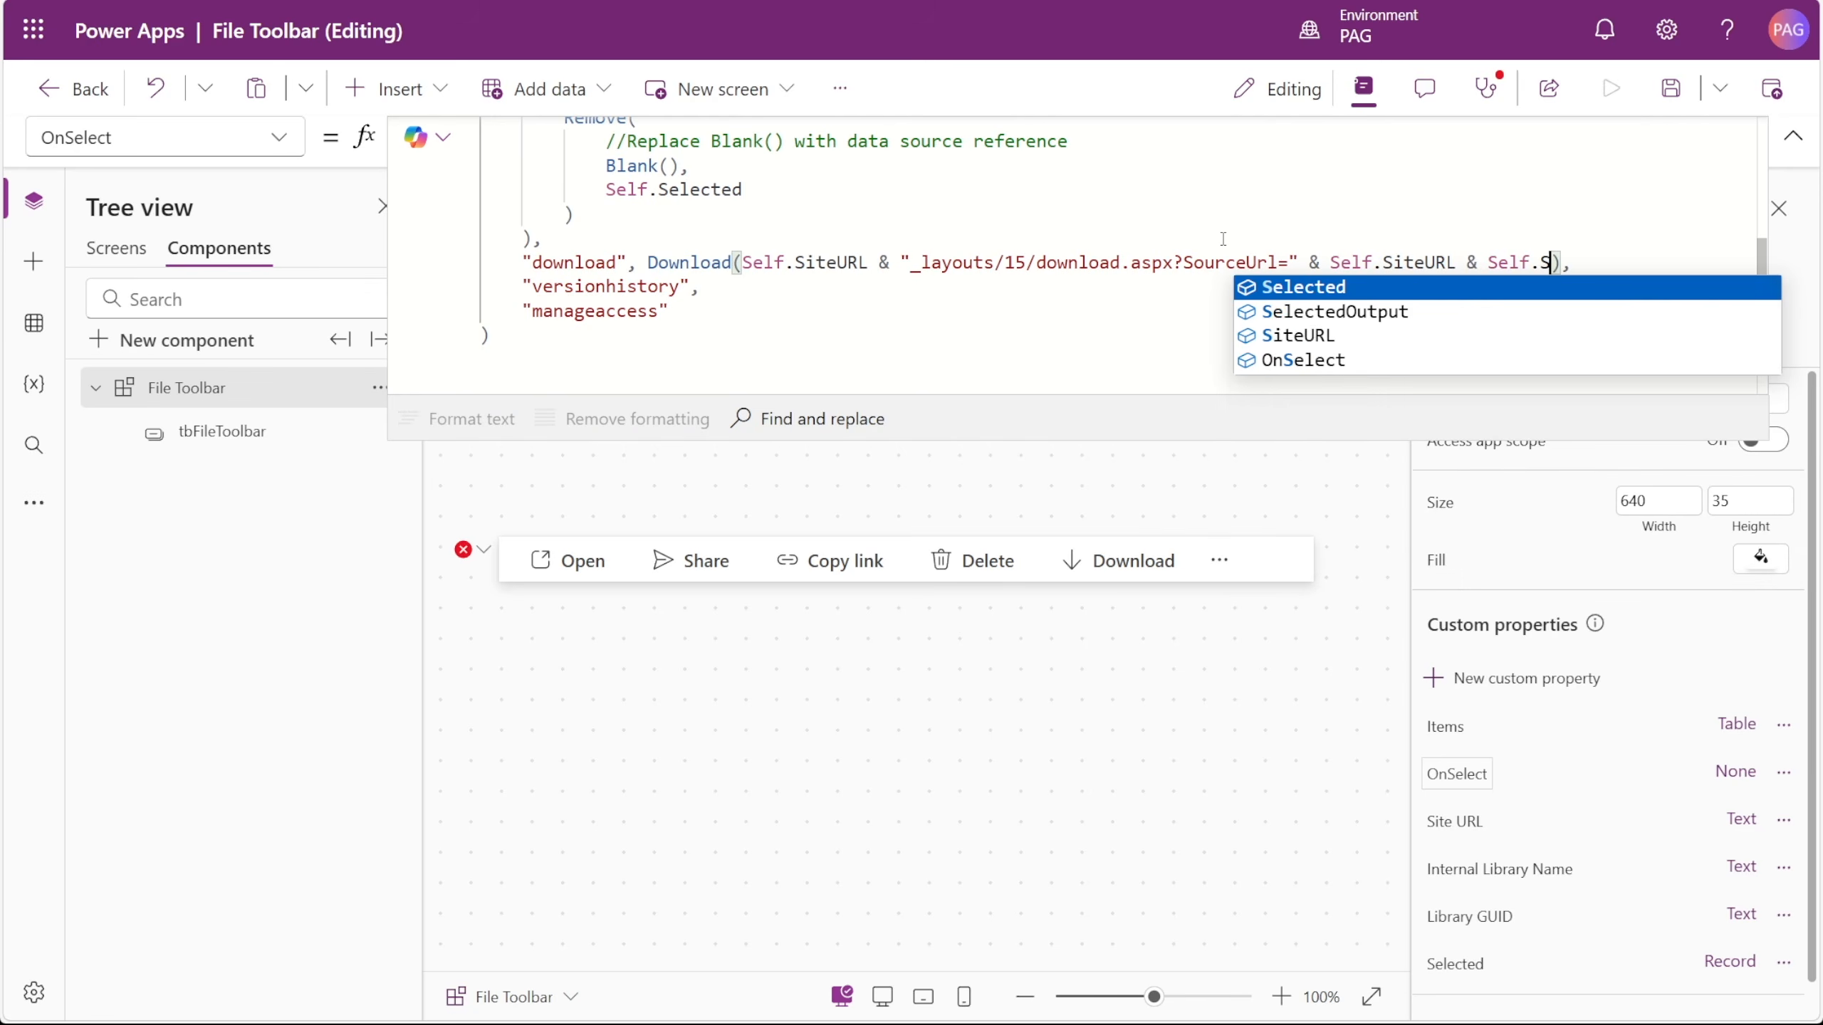
pyautogui.write('.F')
pyautogui.press('Tab')
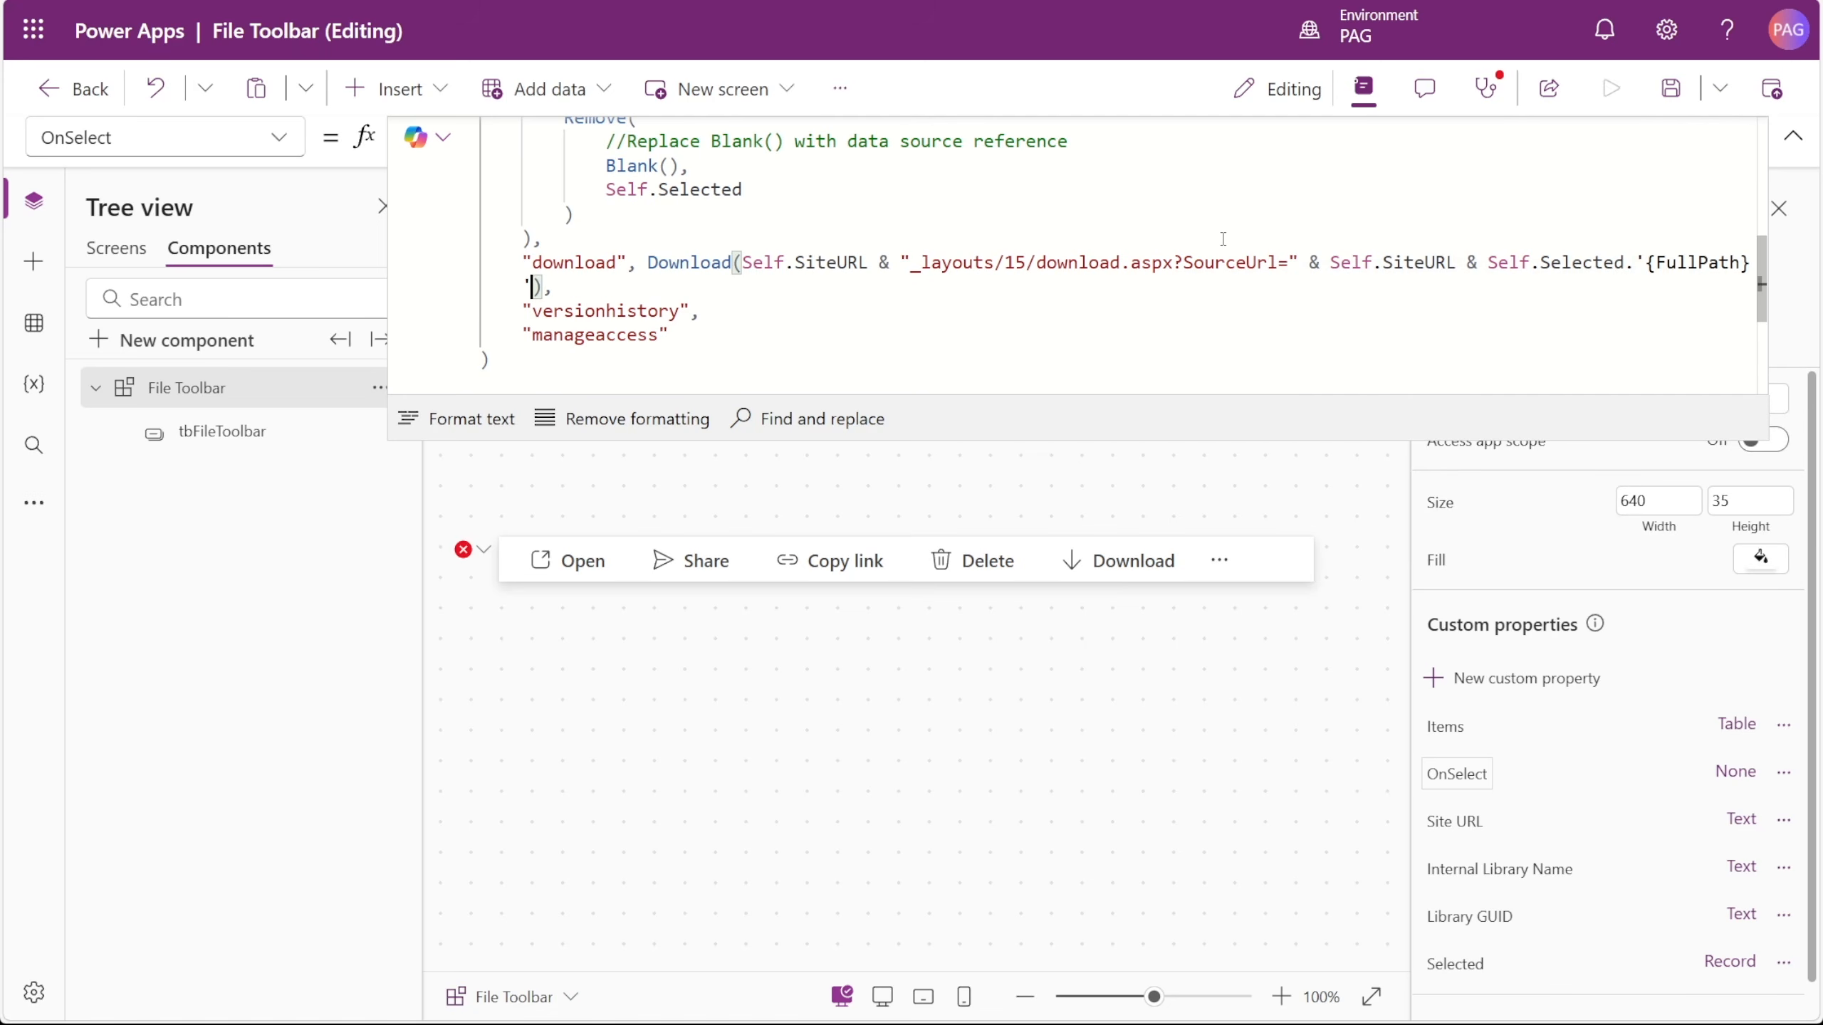
# - Give the "versionhistory" case a Launch of Self.SiteURL & "_layouts/15/Versions.aspx?id=" & Self.Selected.ID
pyautogui.click(793, 306)
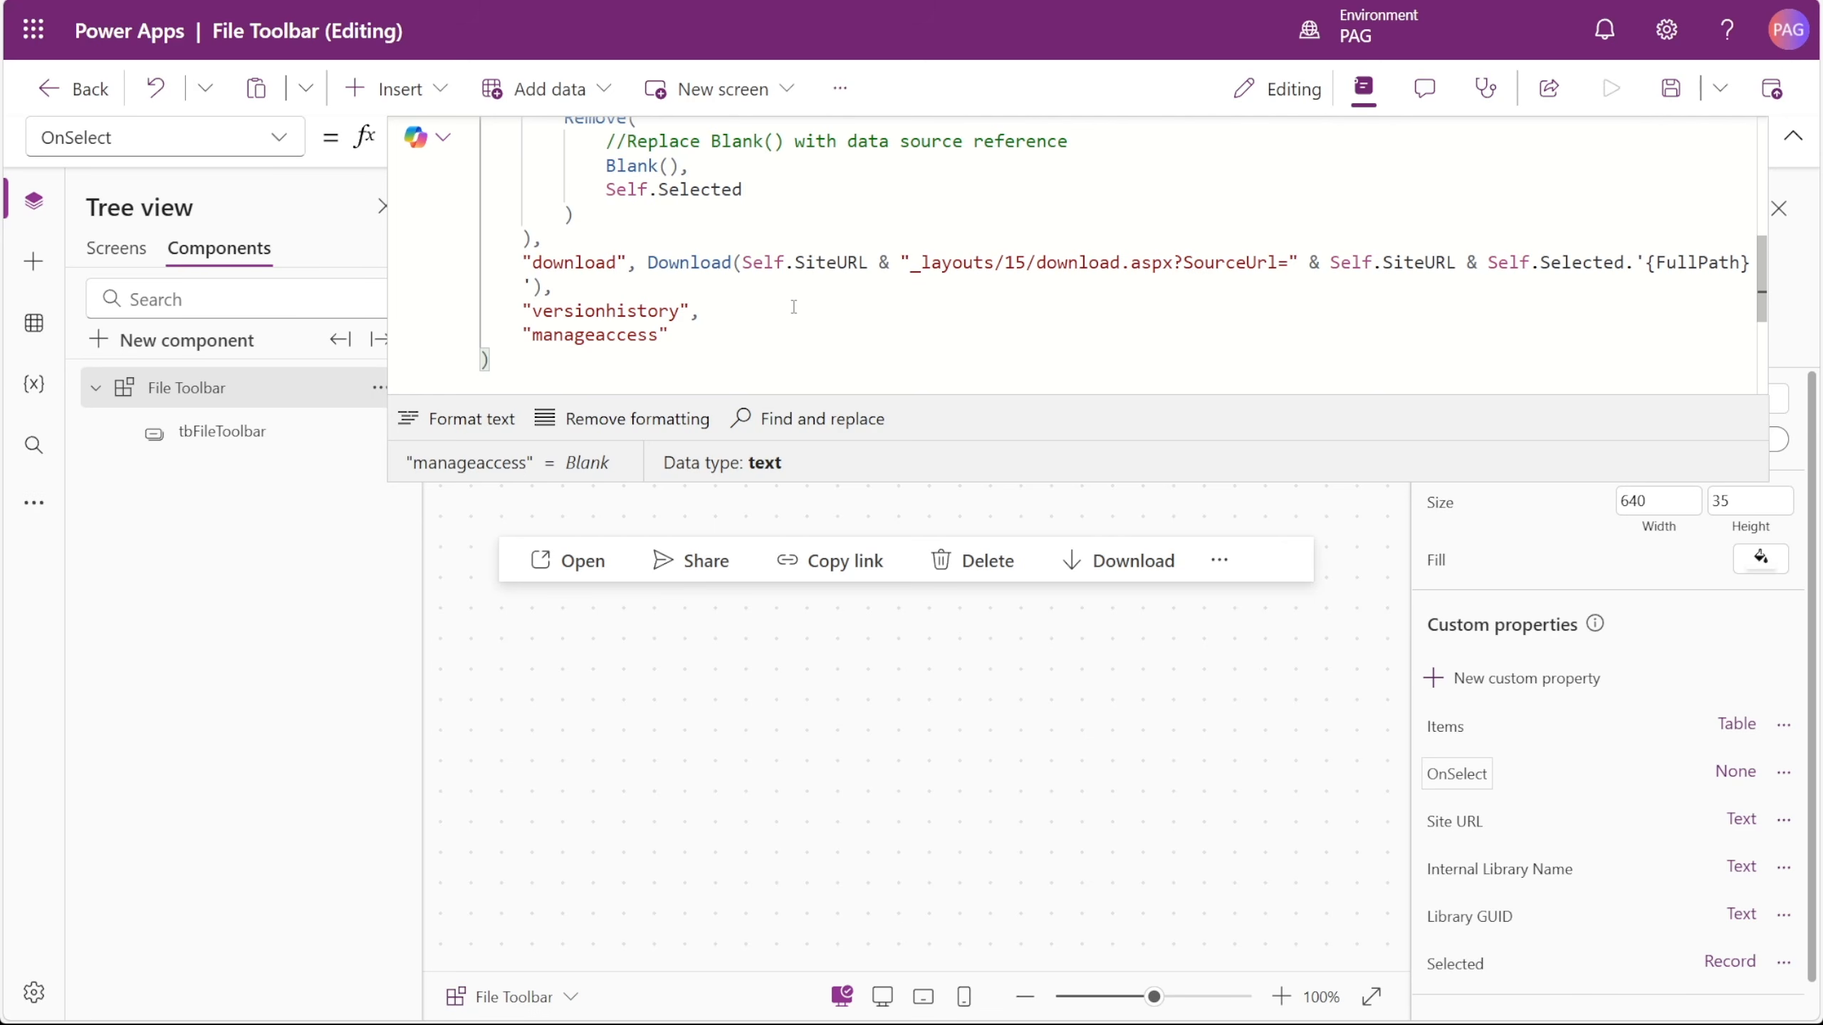
pyautogui.write('Launch(),')
pyautogui.press('Left')
pyautogui.press('Left')
pyautogui.write('Self.')
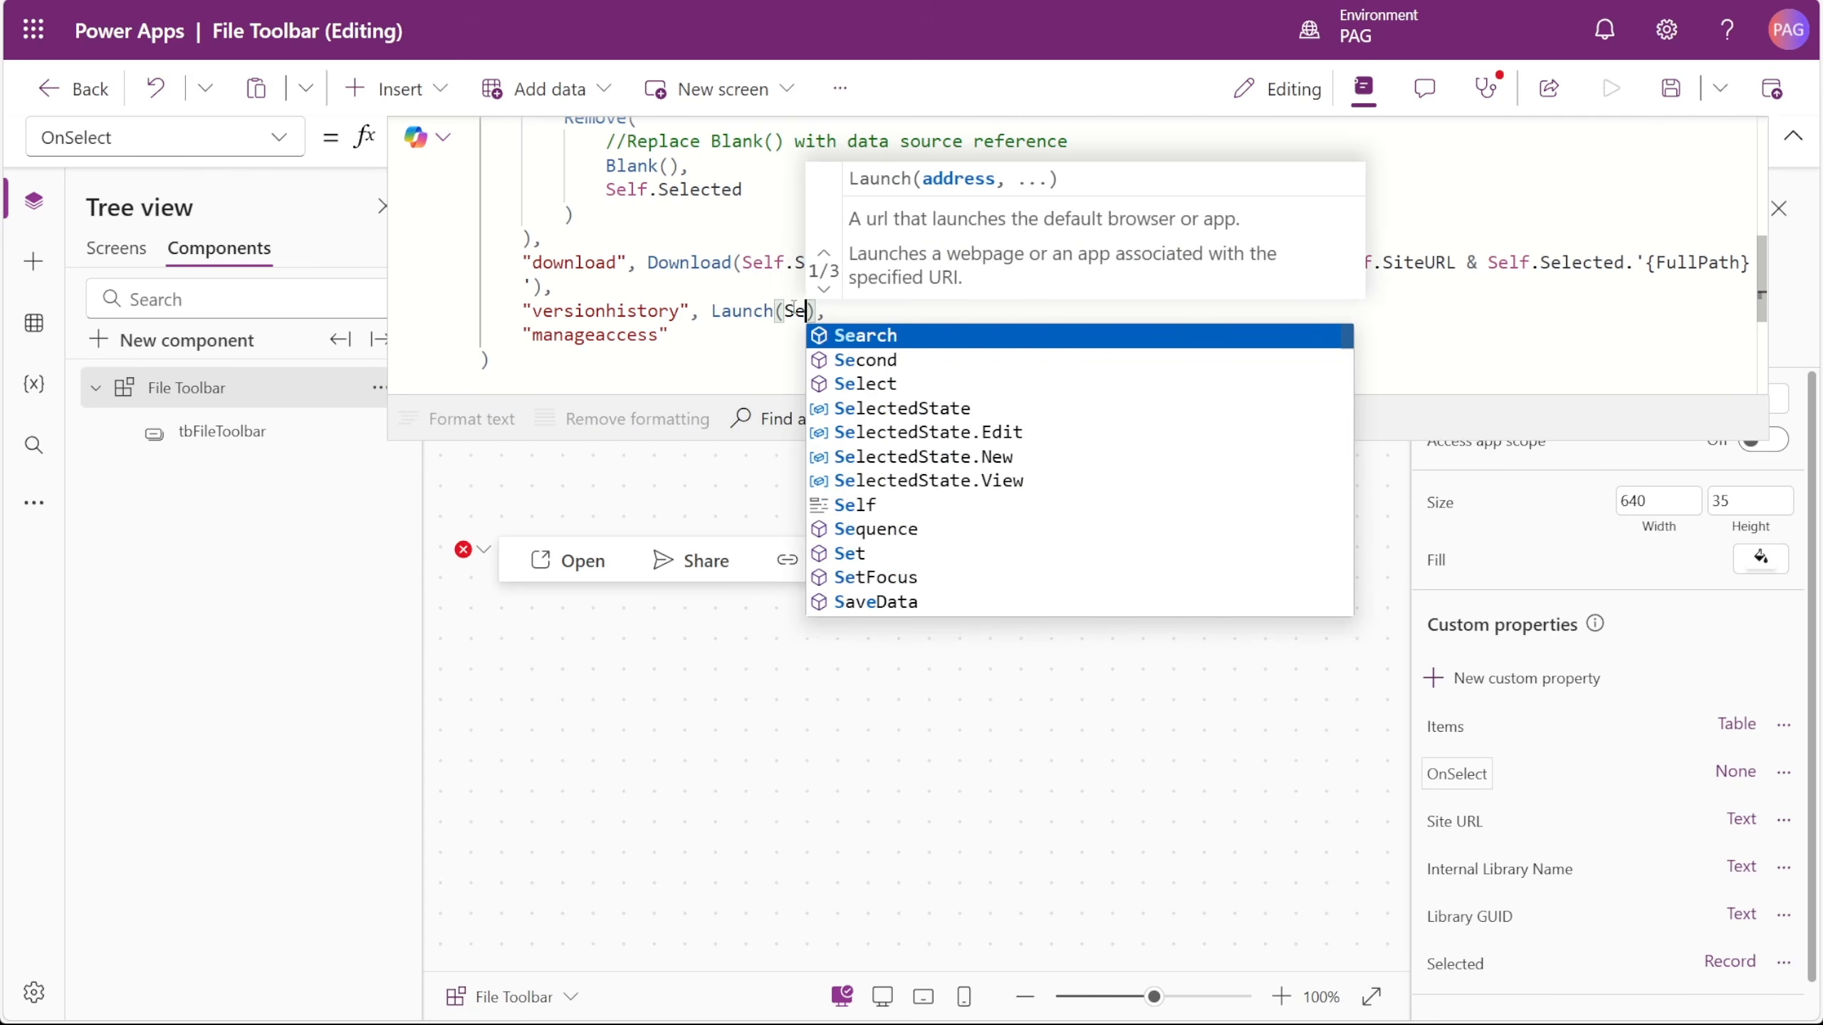
pyautogui.write('S')
pyautogui.write('iteURL')
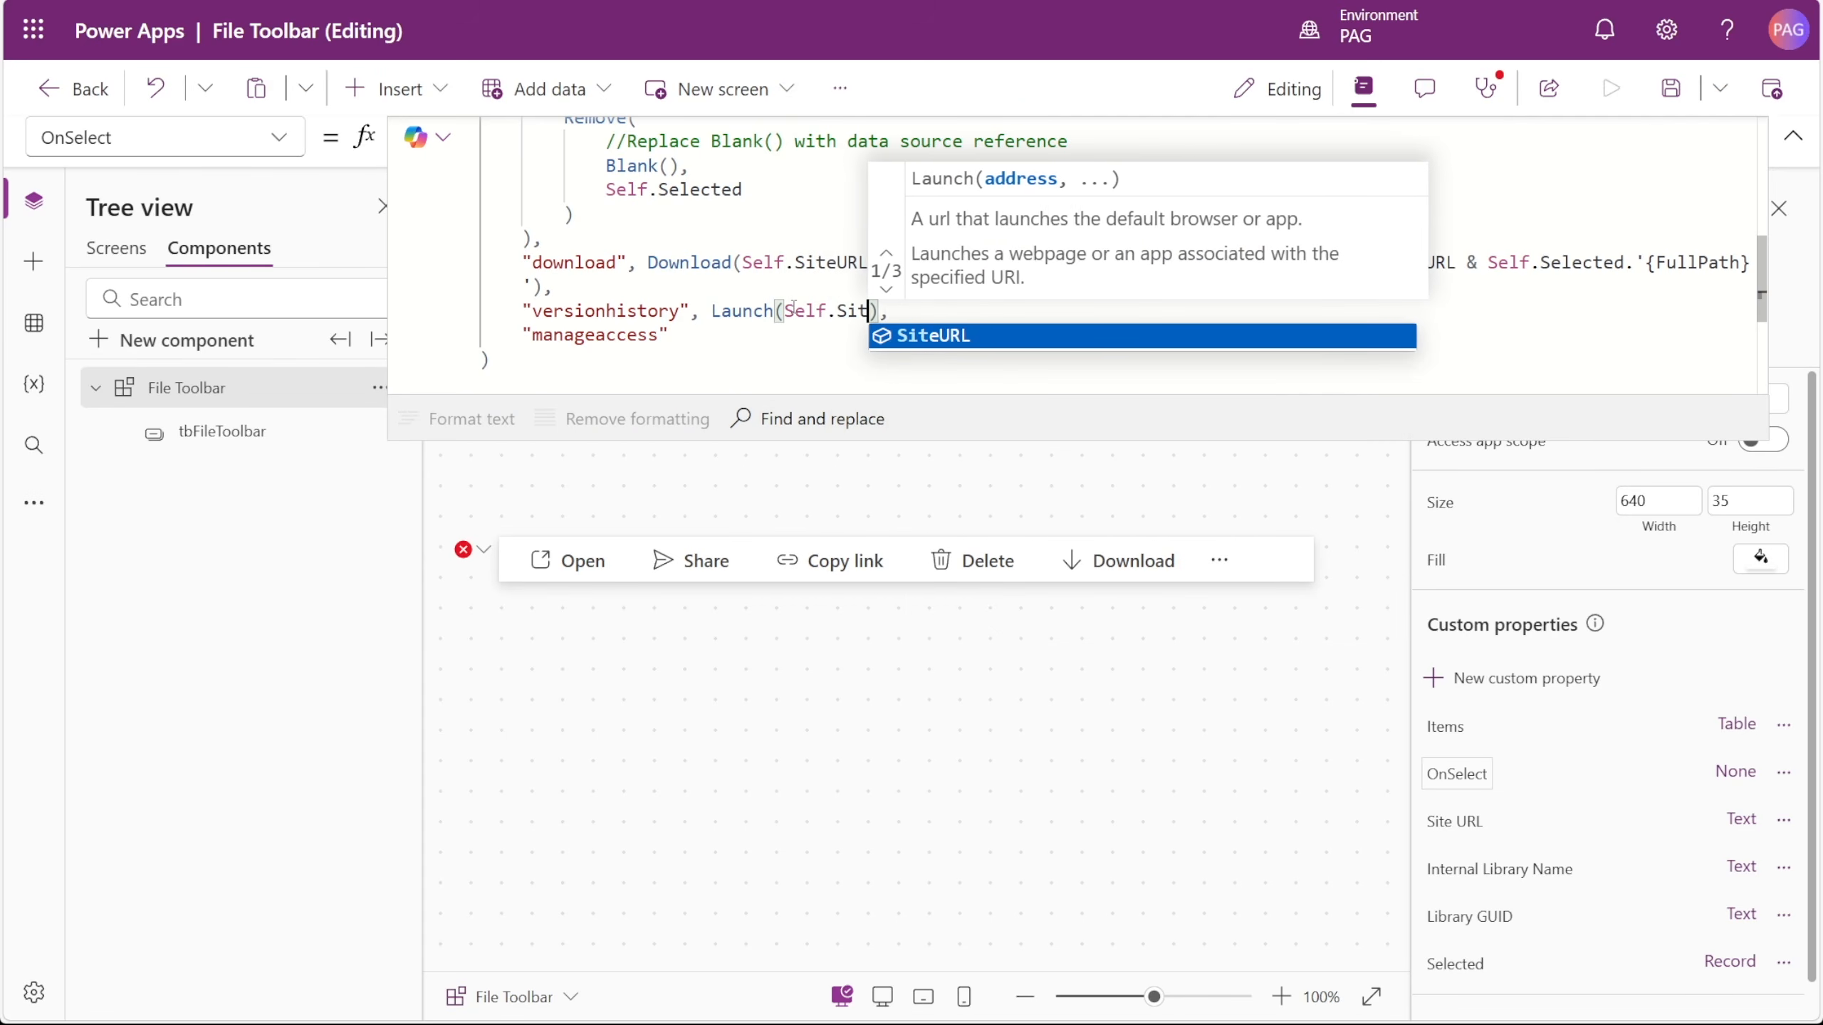
pyautogui.write(' & "_layouts/15/Versions.aspx?id="')
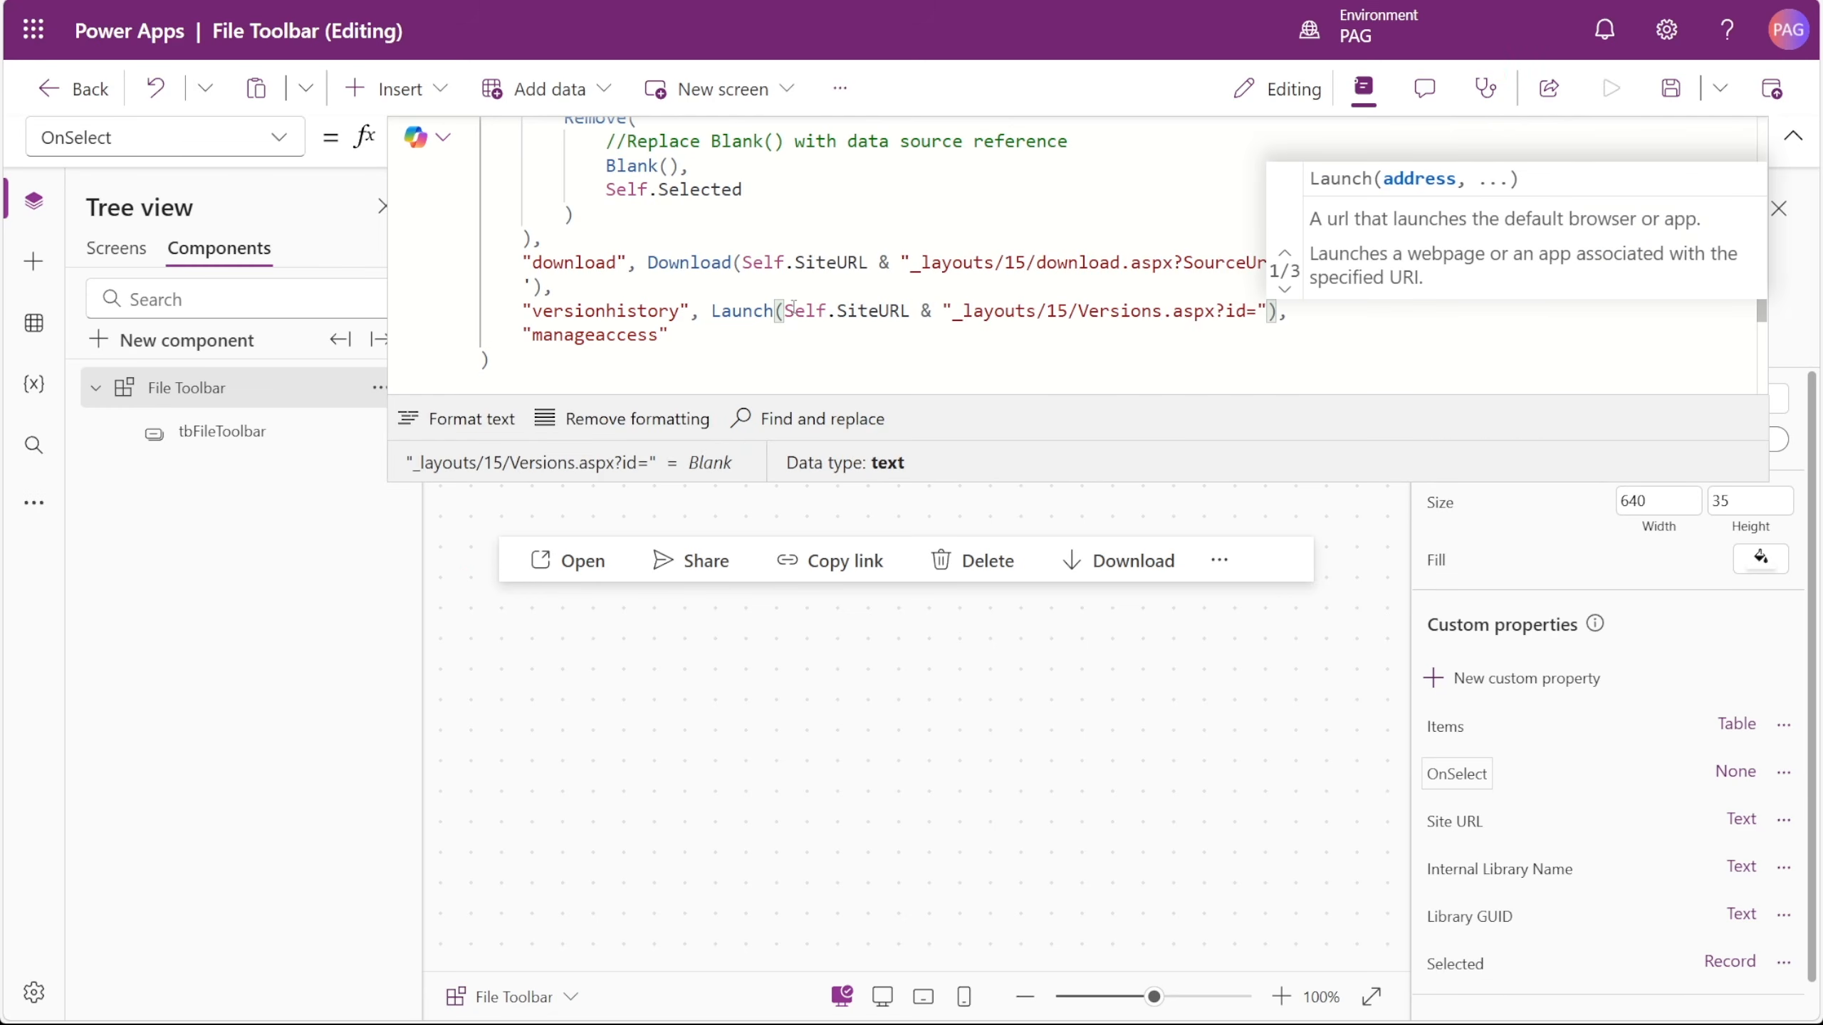
pyautogui.write(' & Self.')
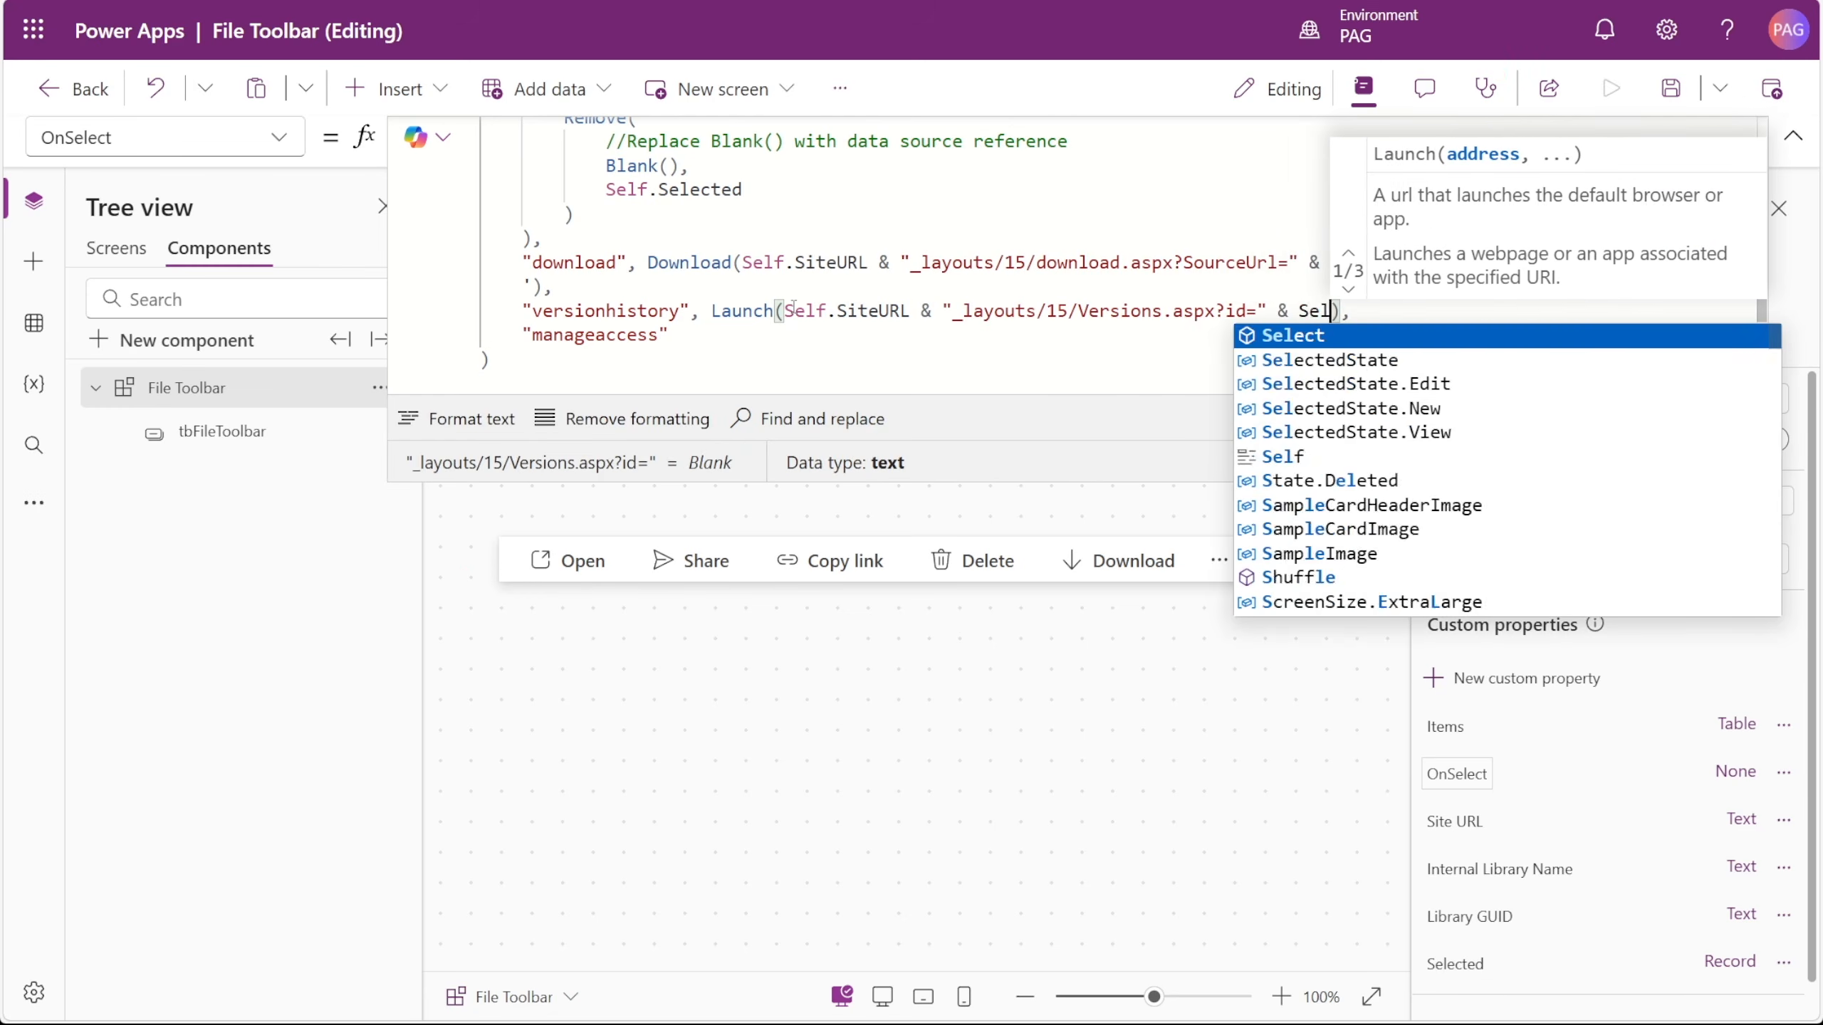
pyautogui.write('Selected.ID')
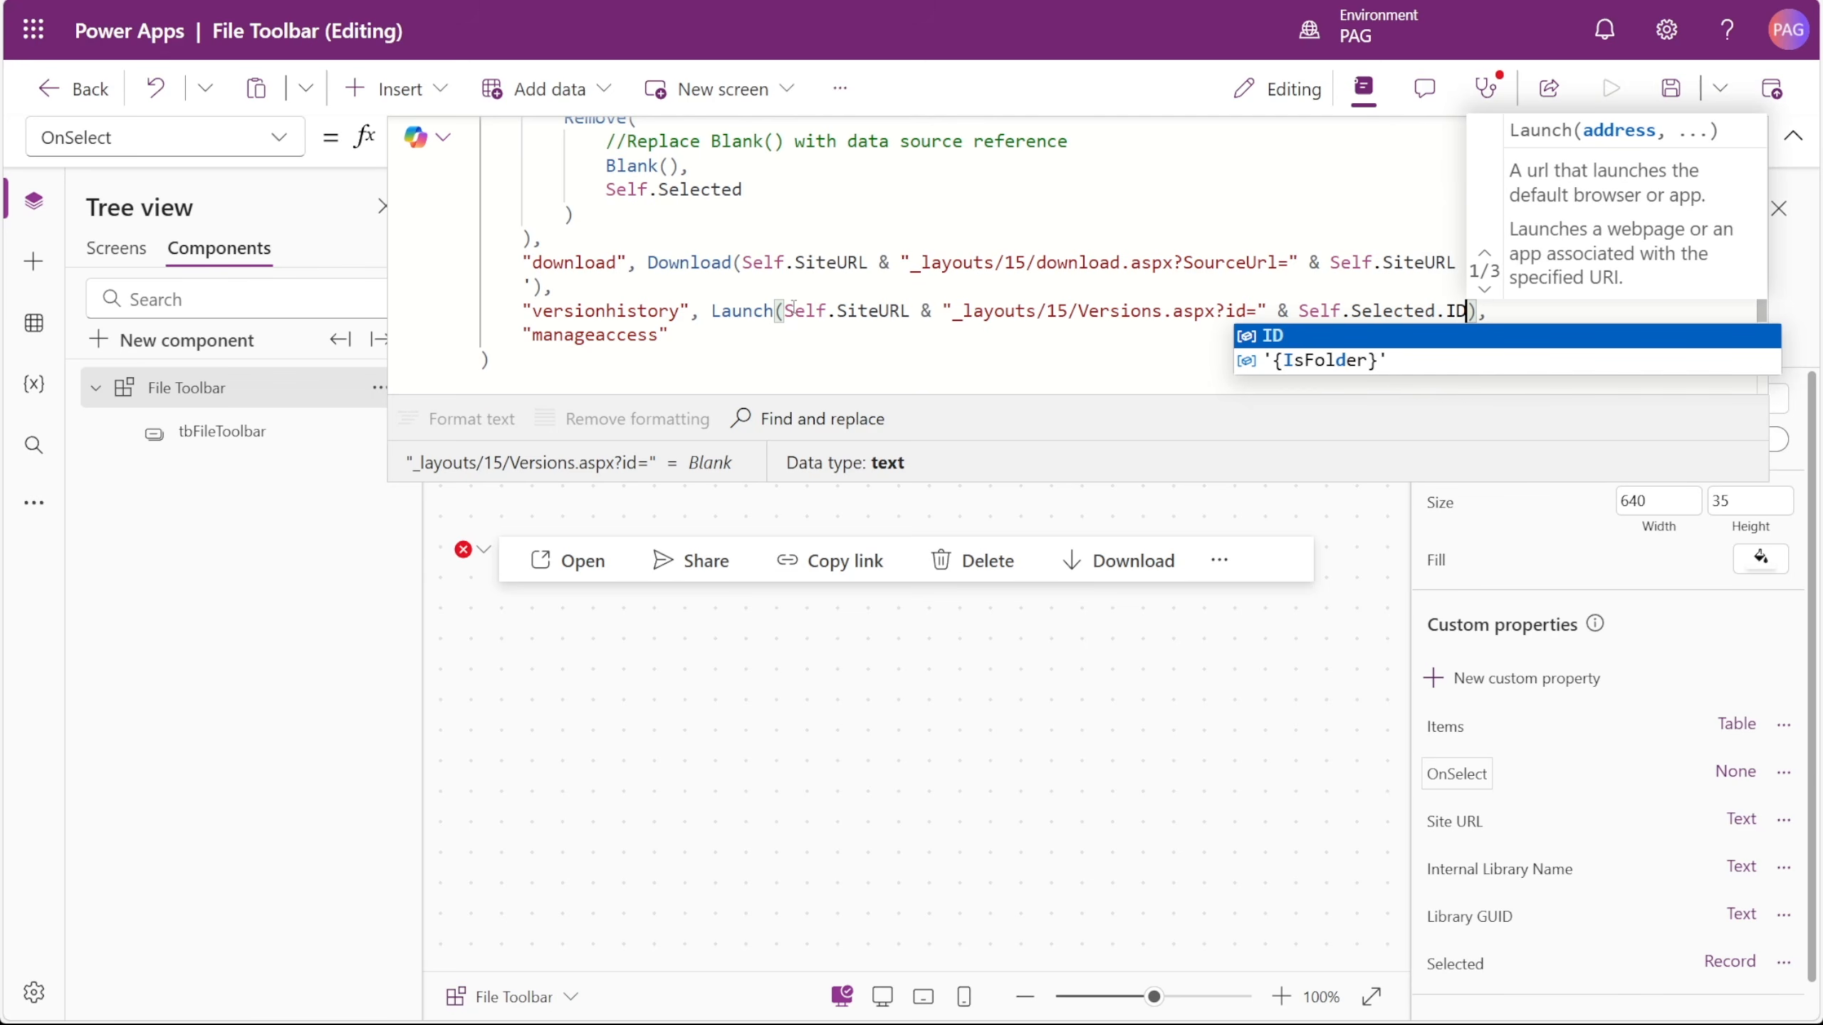
# - Extend the "versionhistory" case's address with & "&listUrl=" & Self.SiteURL & "Lists/" & Self.InternalLibraryName
pyautogui.write(' & "&listUrl=" ')
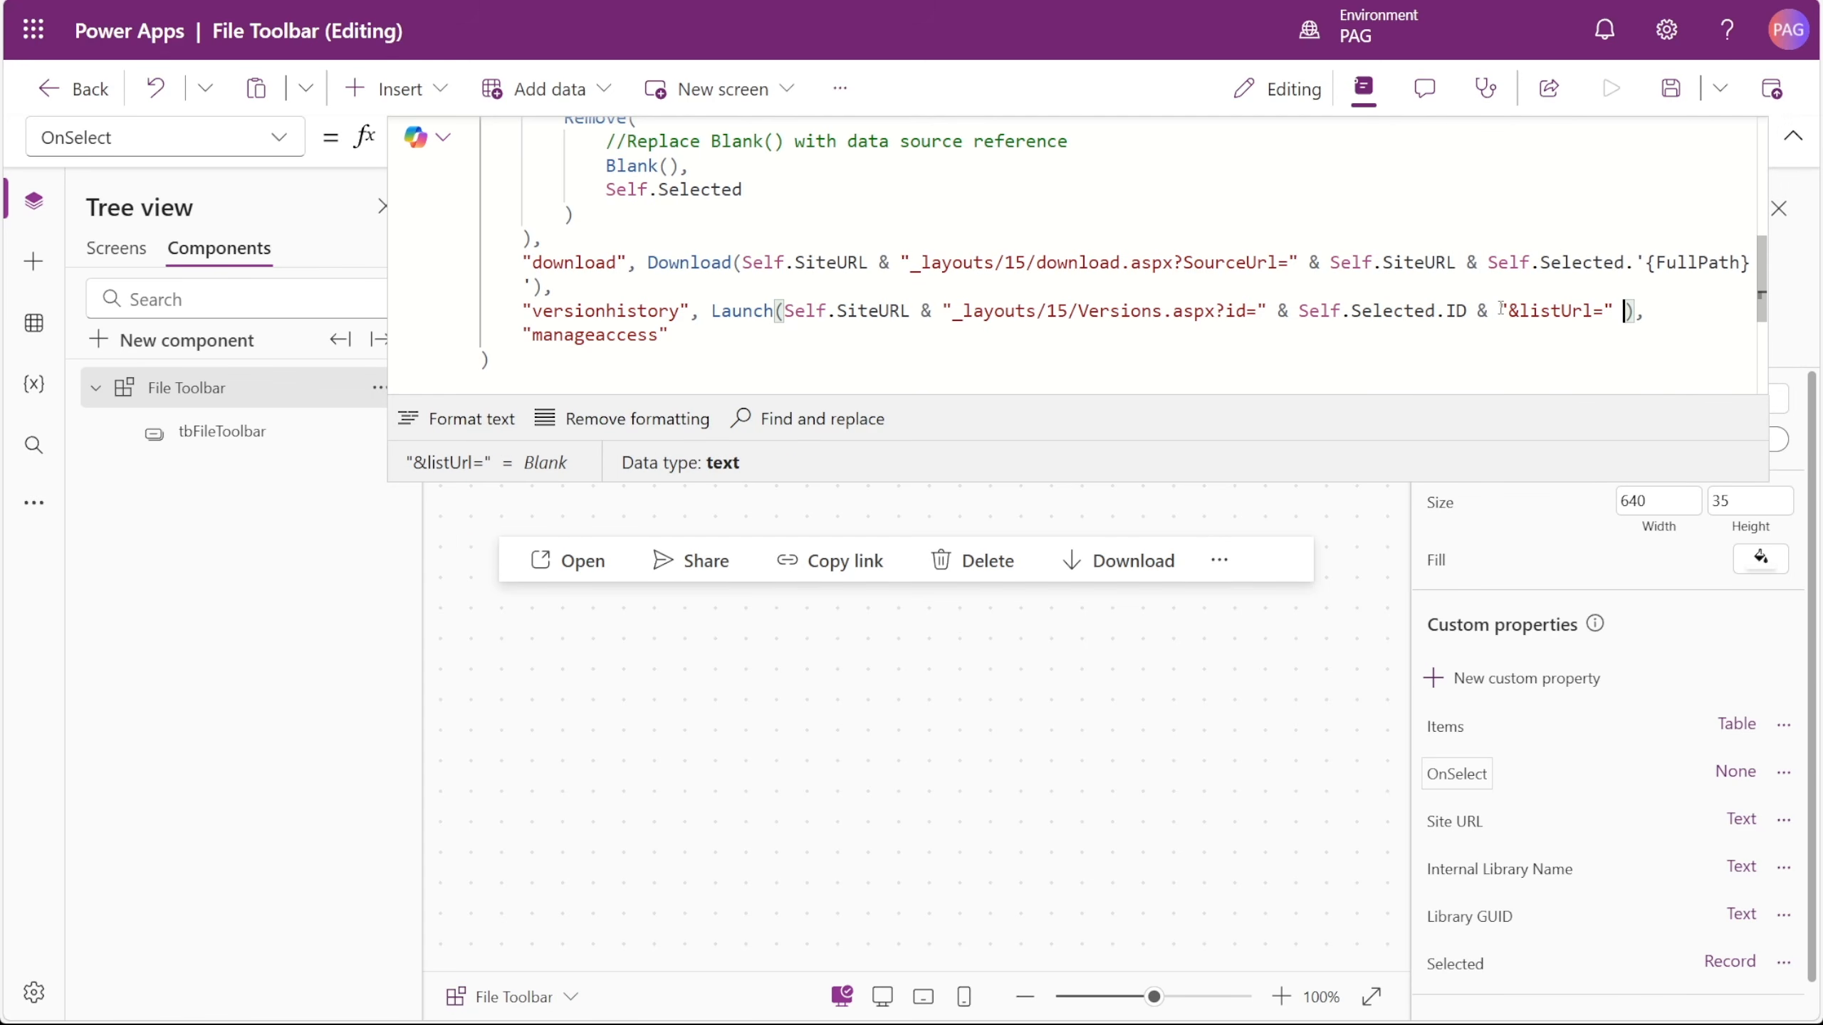
pyautogui.write('& Self.Sit')
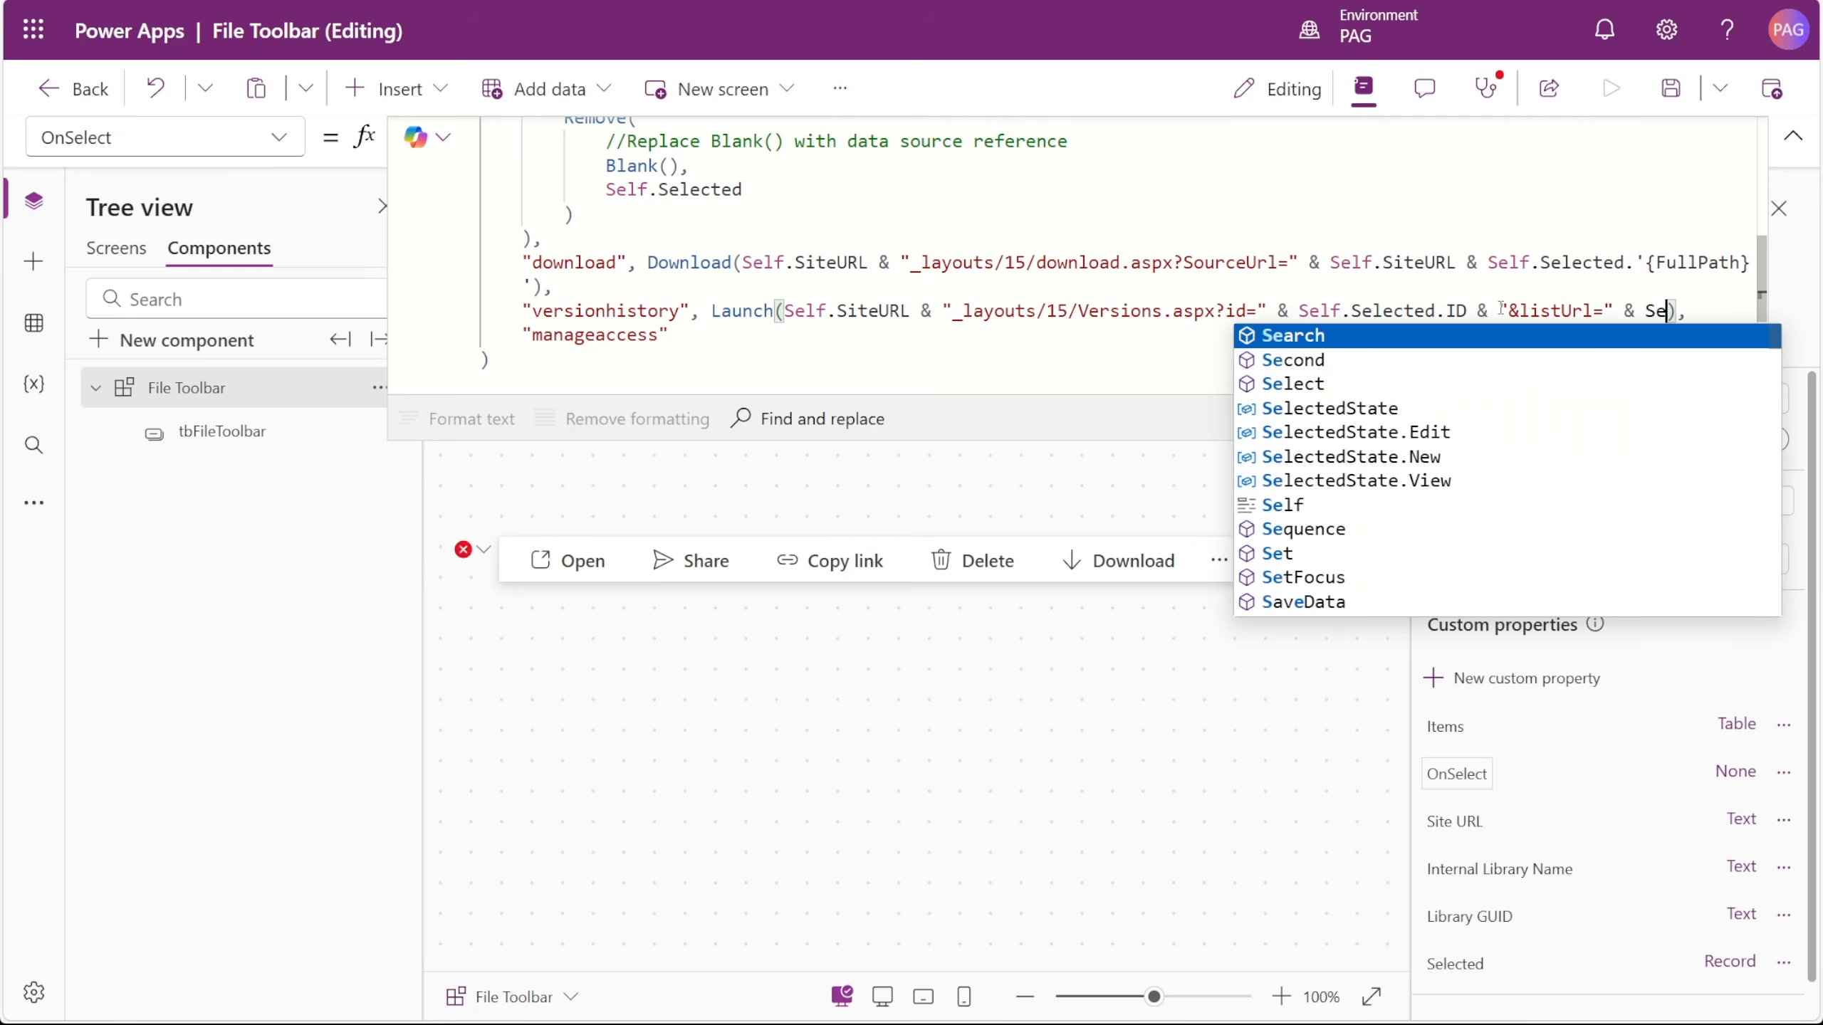
pyautogui.press('Tab')
pyautogui.write('&')
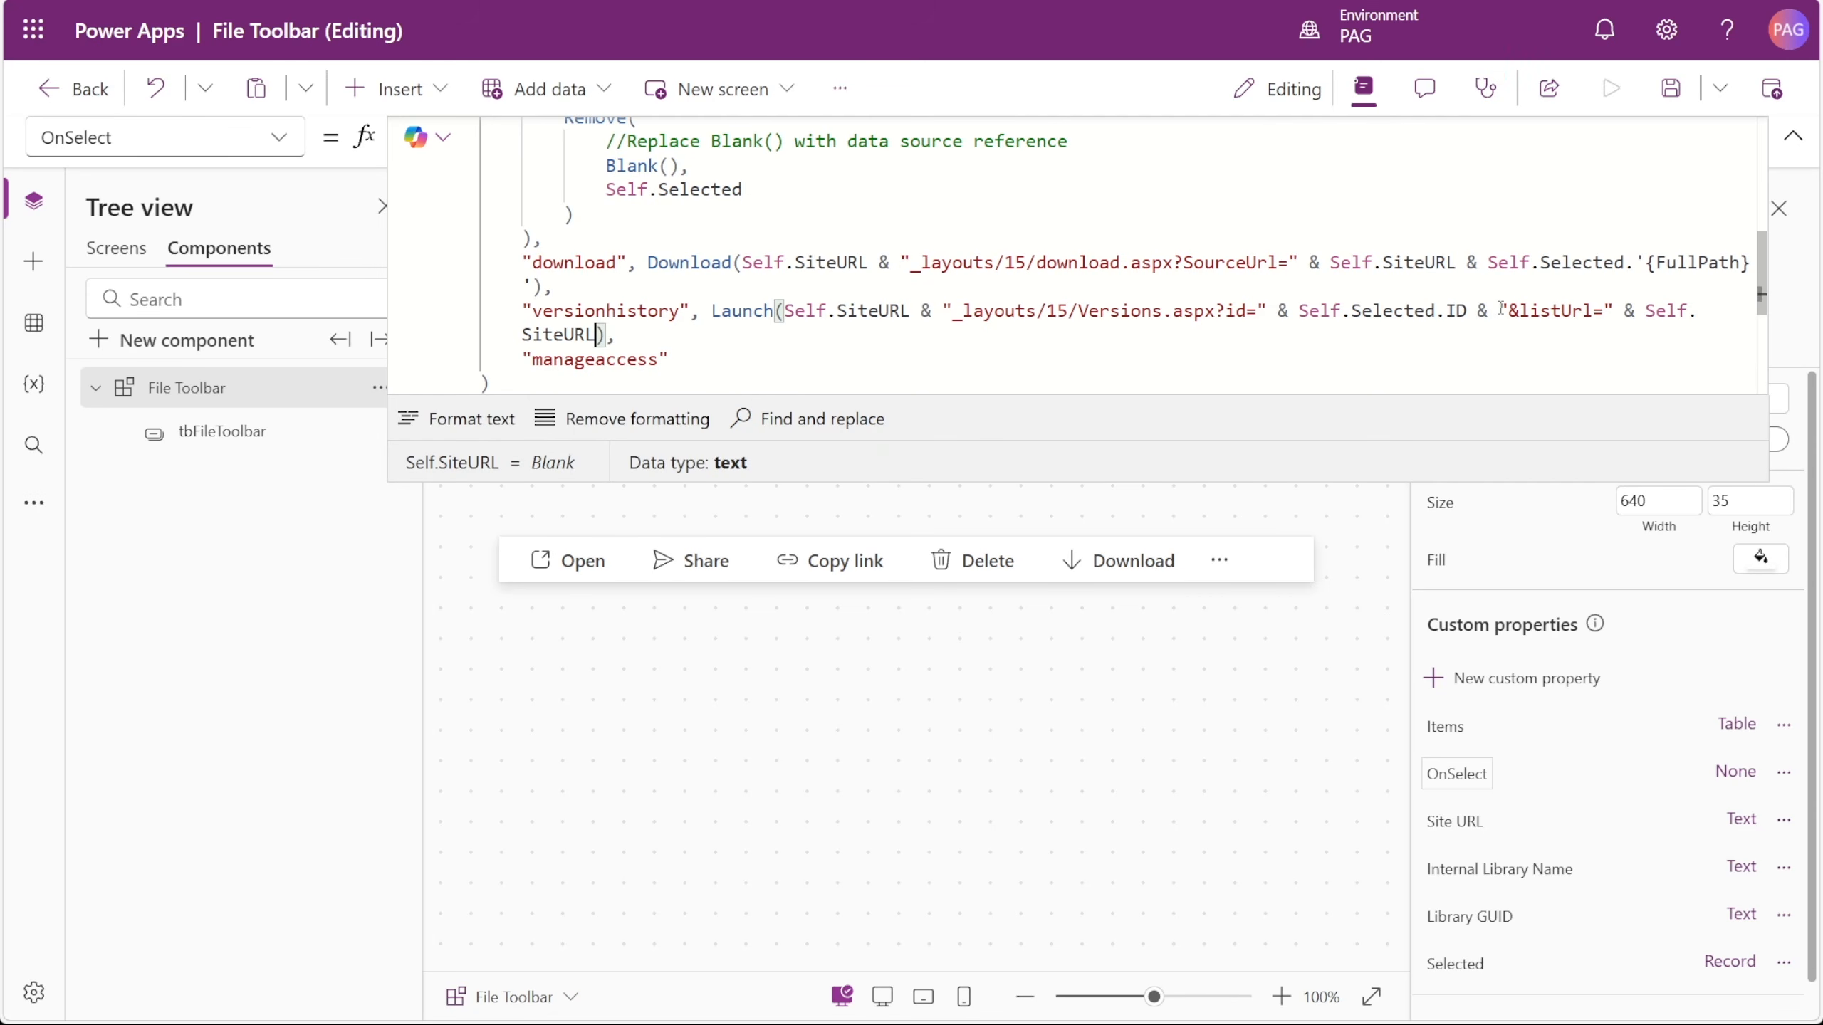
pyautogui.write(' "Lists')
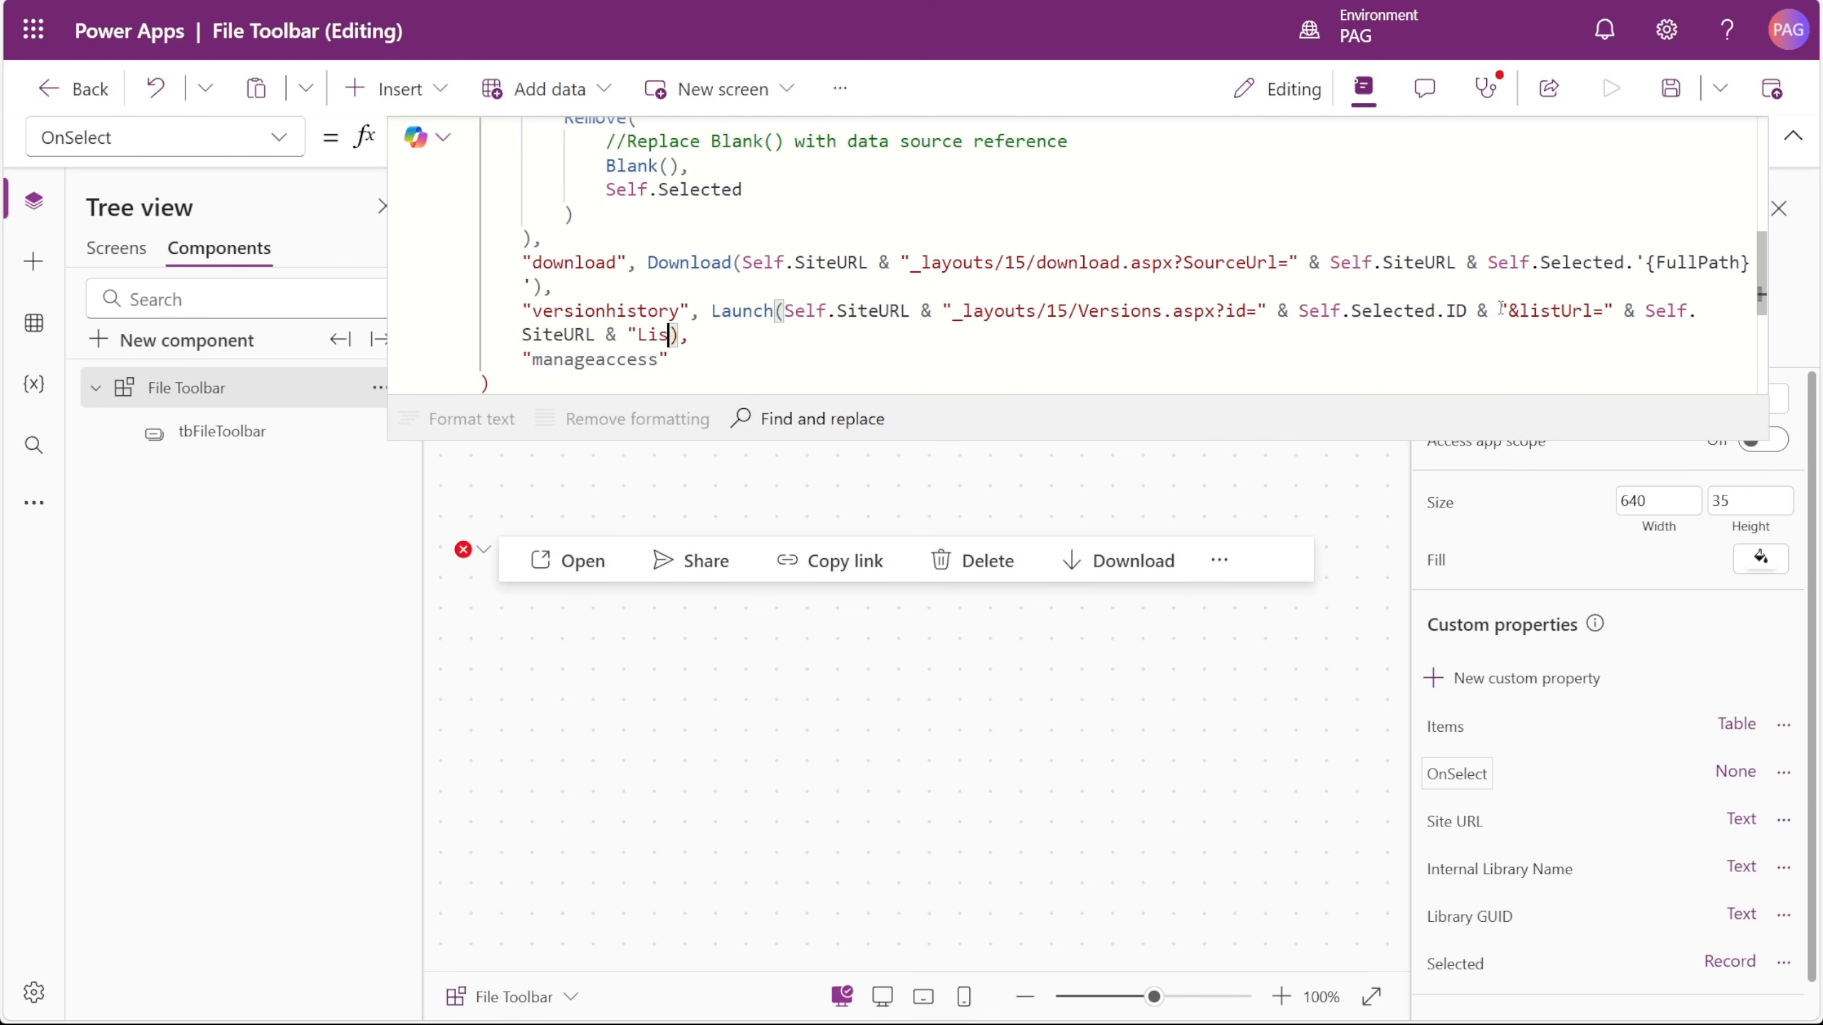
pyautogui.write('/" &')
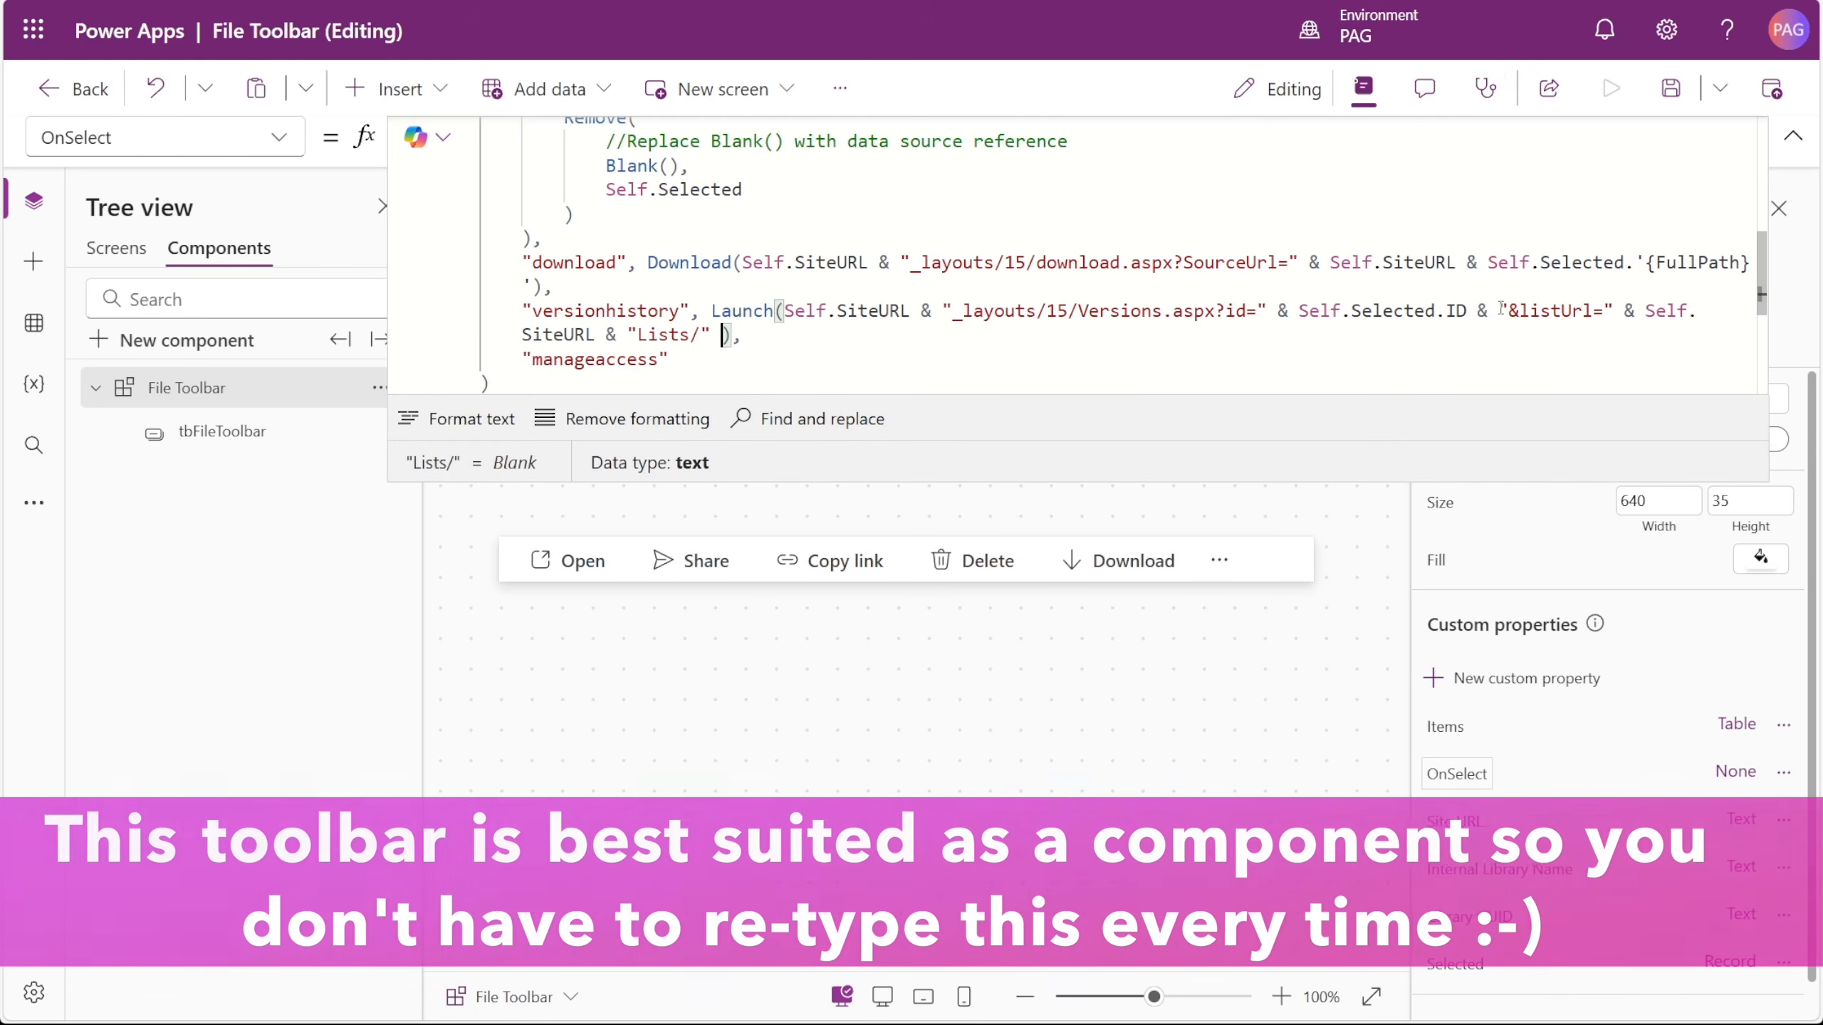
pyautogui.write(' Self.')
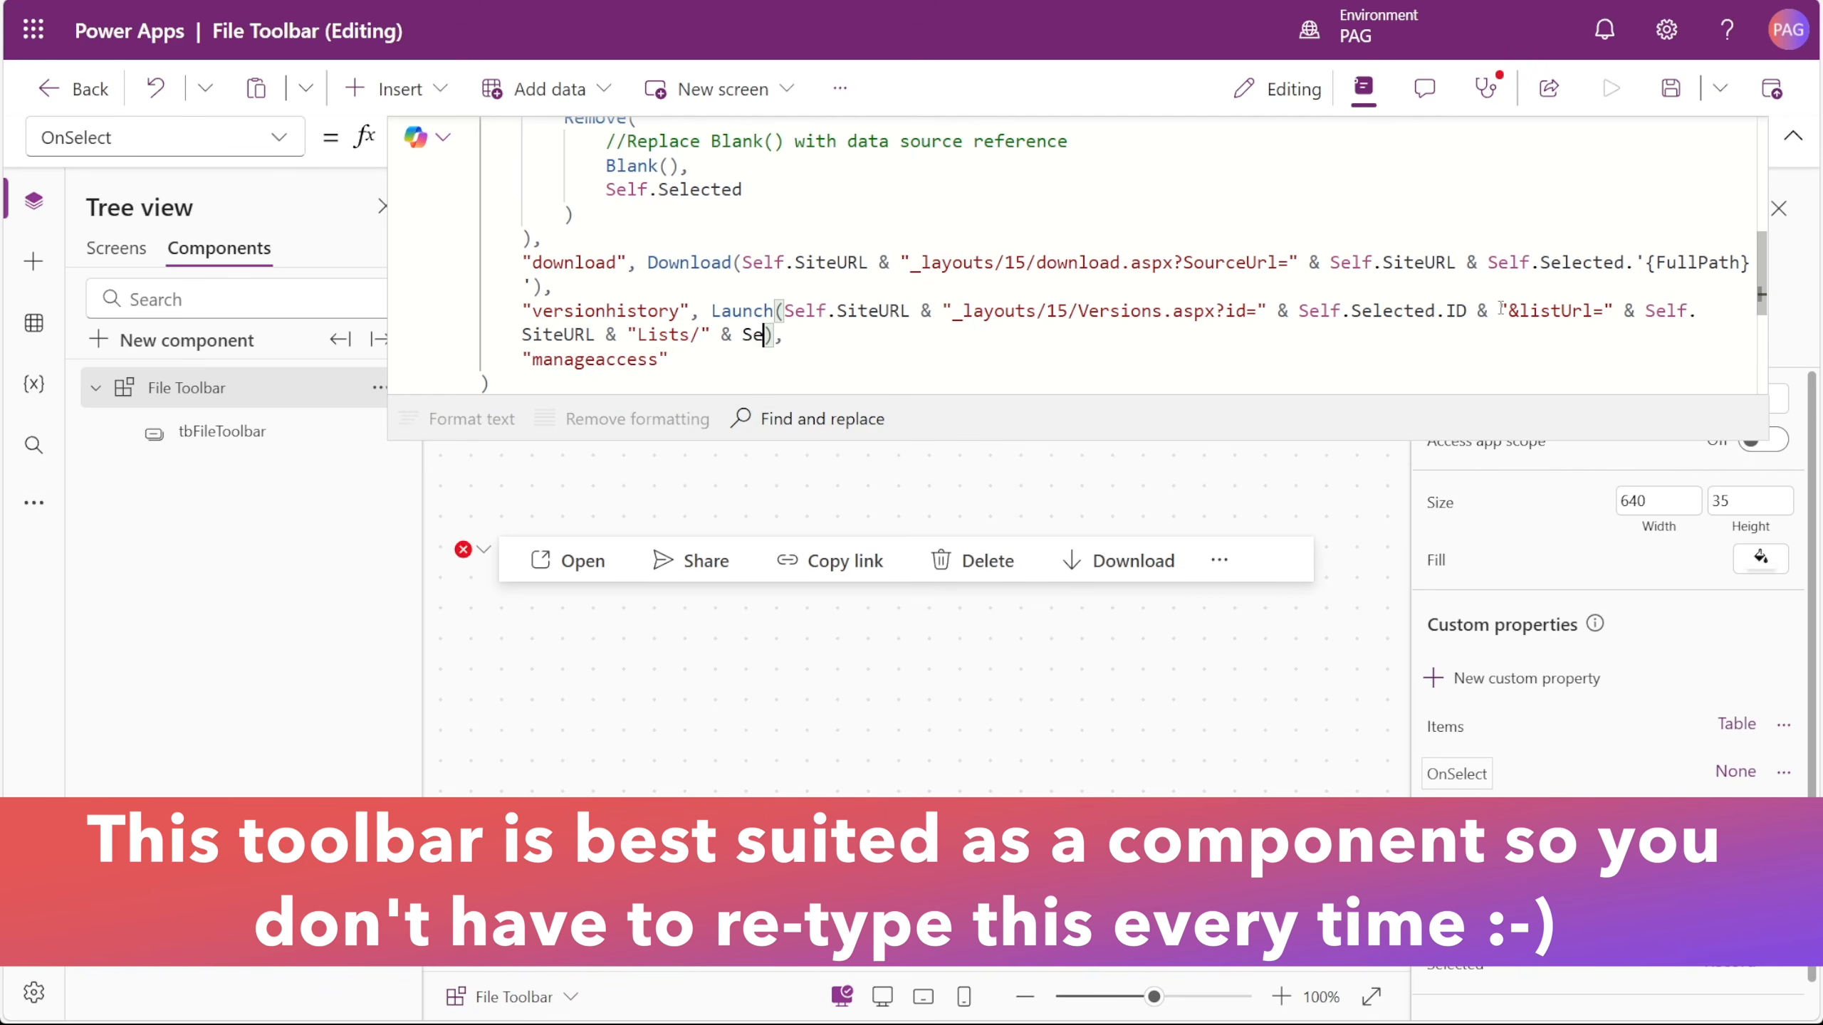
pyautogui.write('InternalLibraryName')
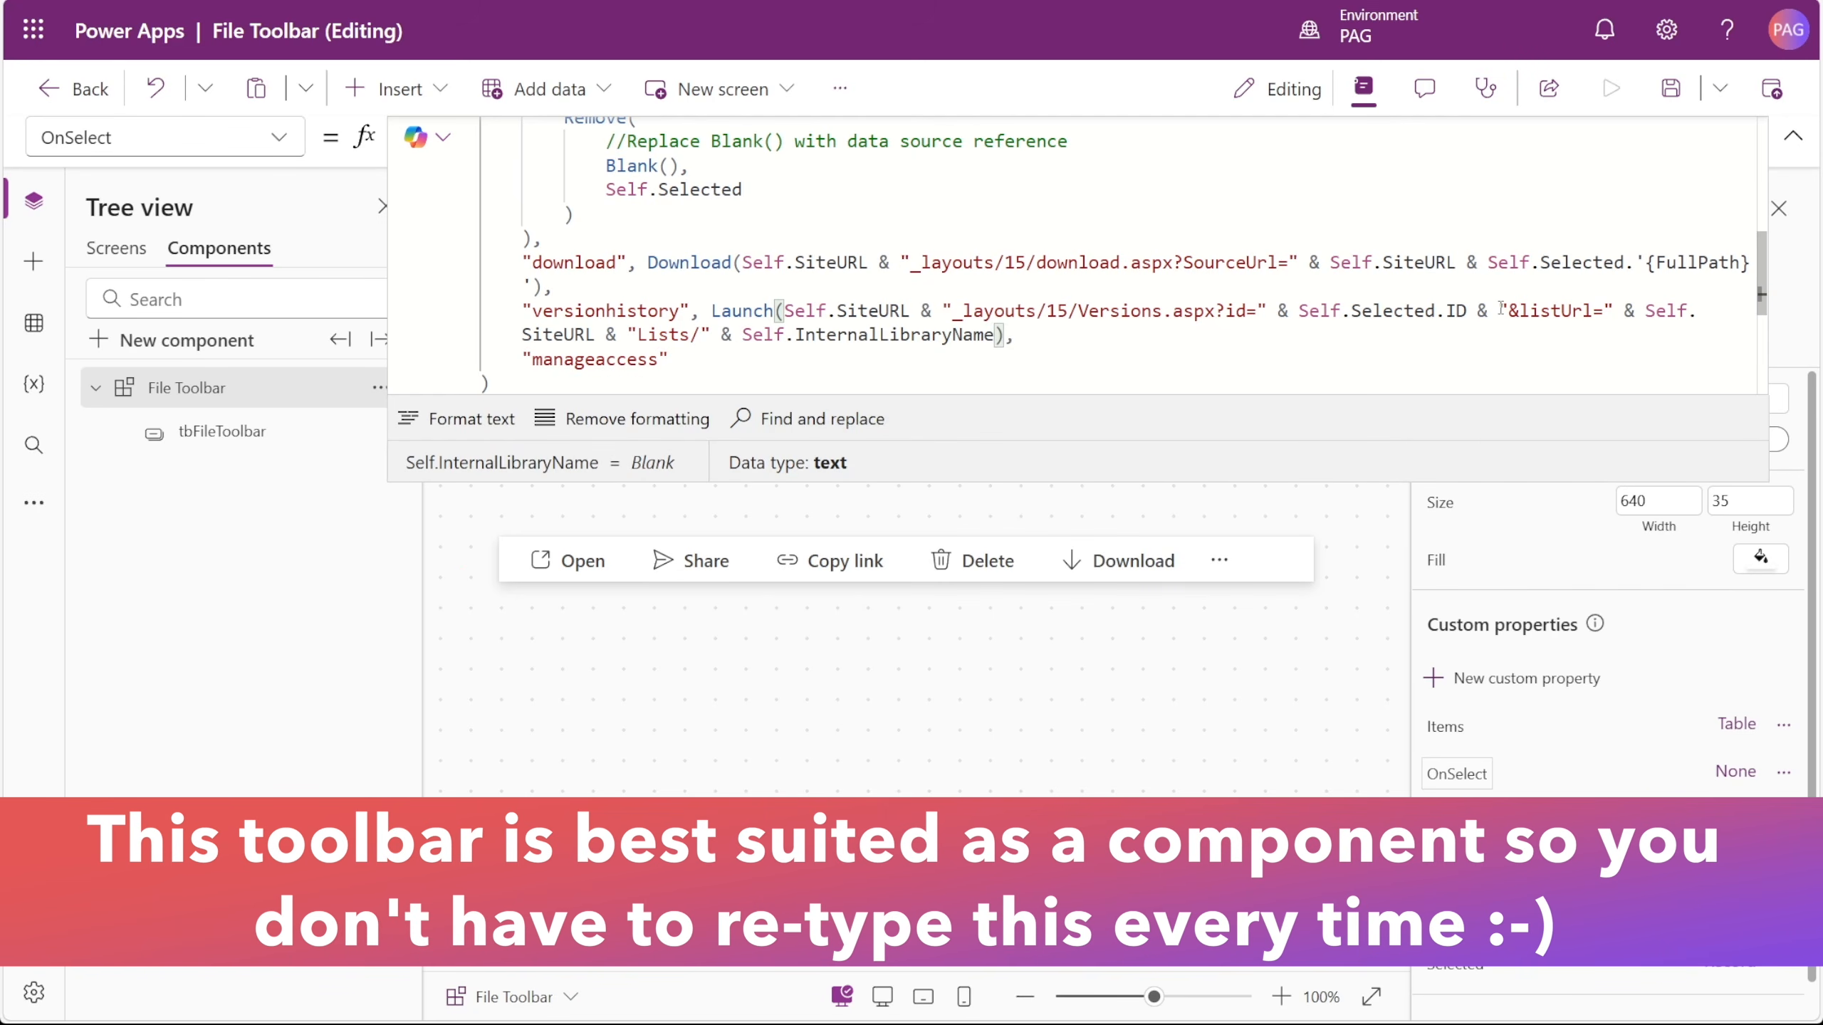
# - Finish the "versionhistory" case's address with & "/&sSPO=true&list={"&Self.LibraryGUID&"}"
pyautogui.write('& "/&sSPO=true&list={"')
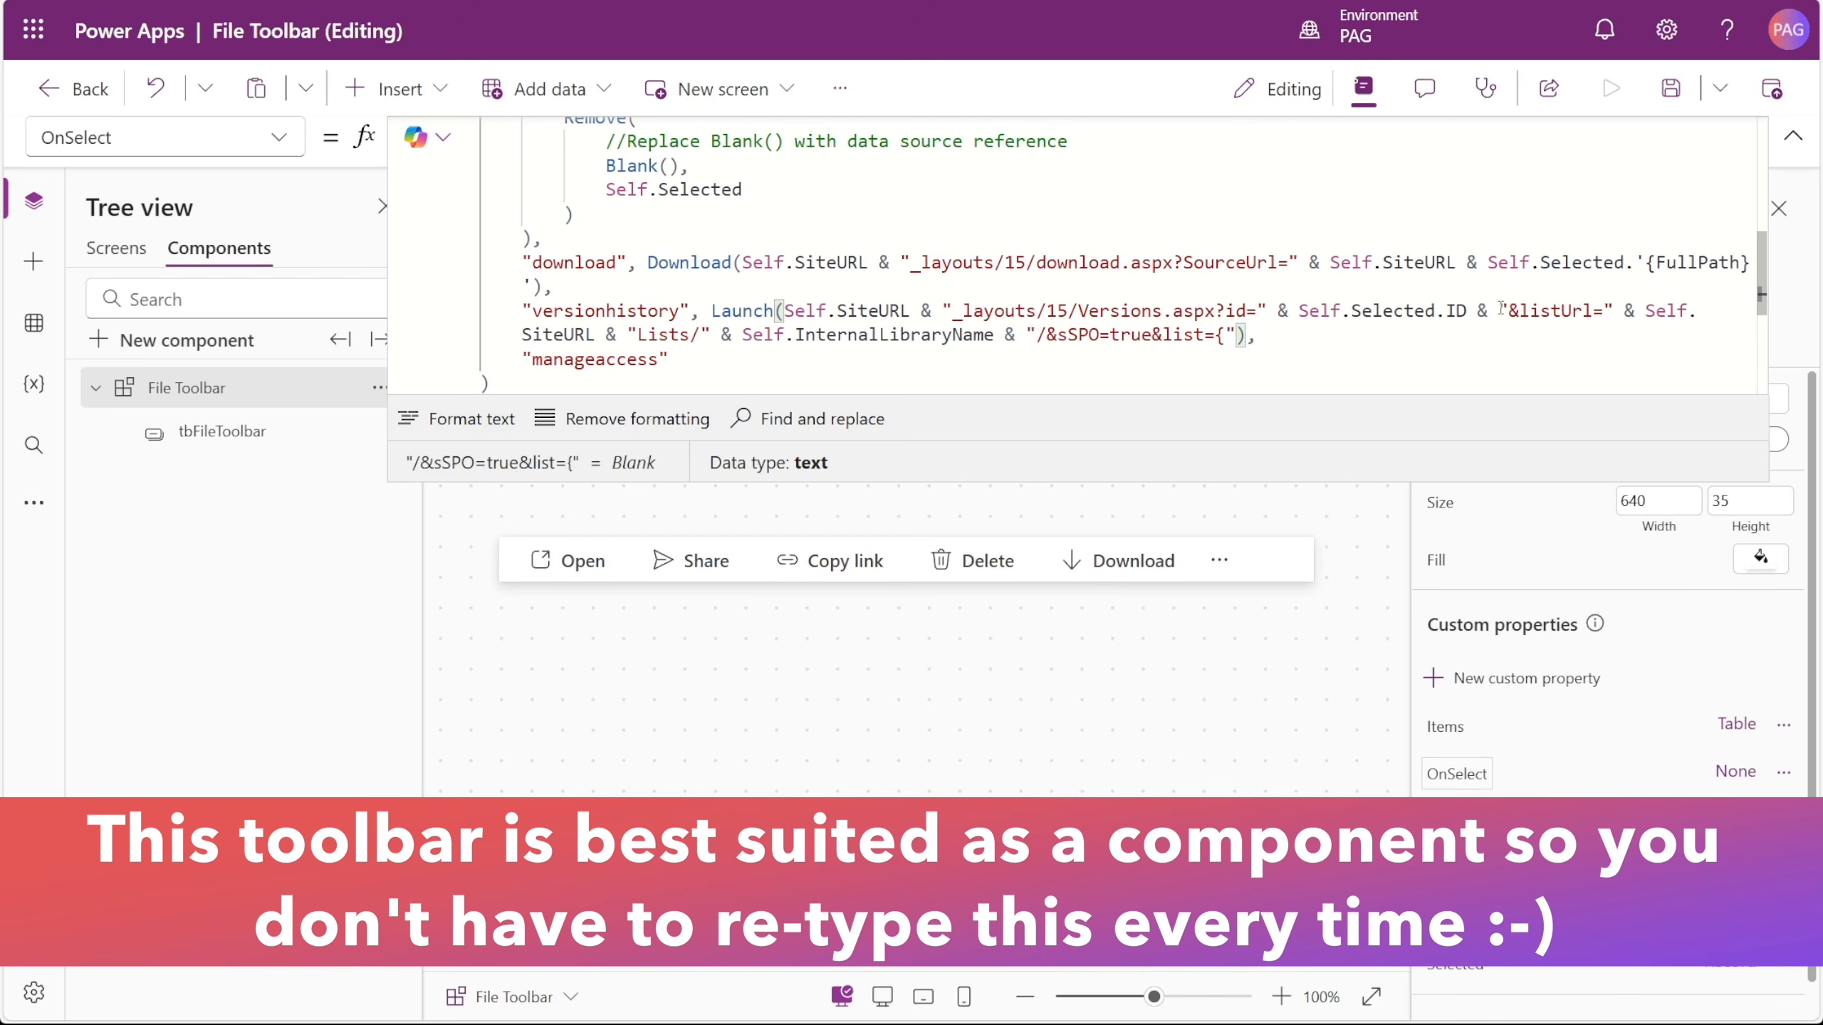
pyautogui.write('&Self')
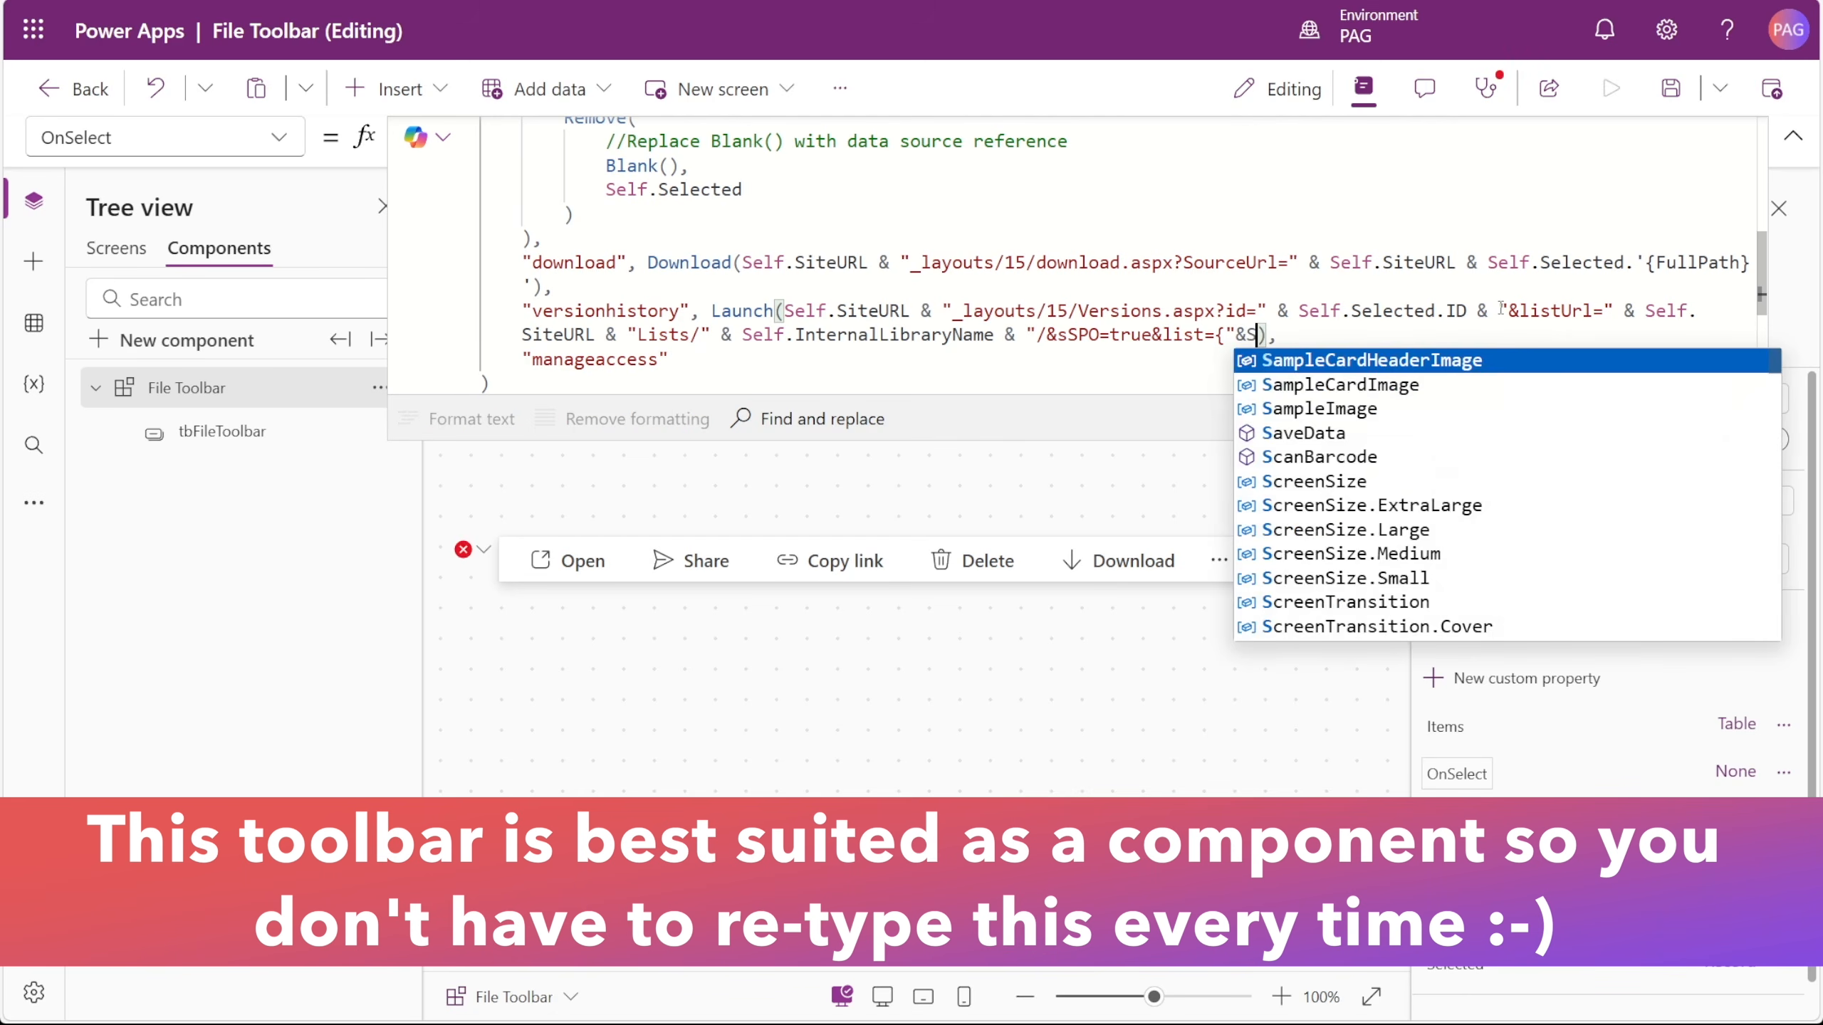
pyautogui.write('.LI')
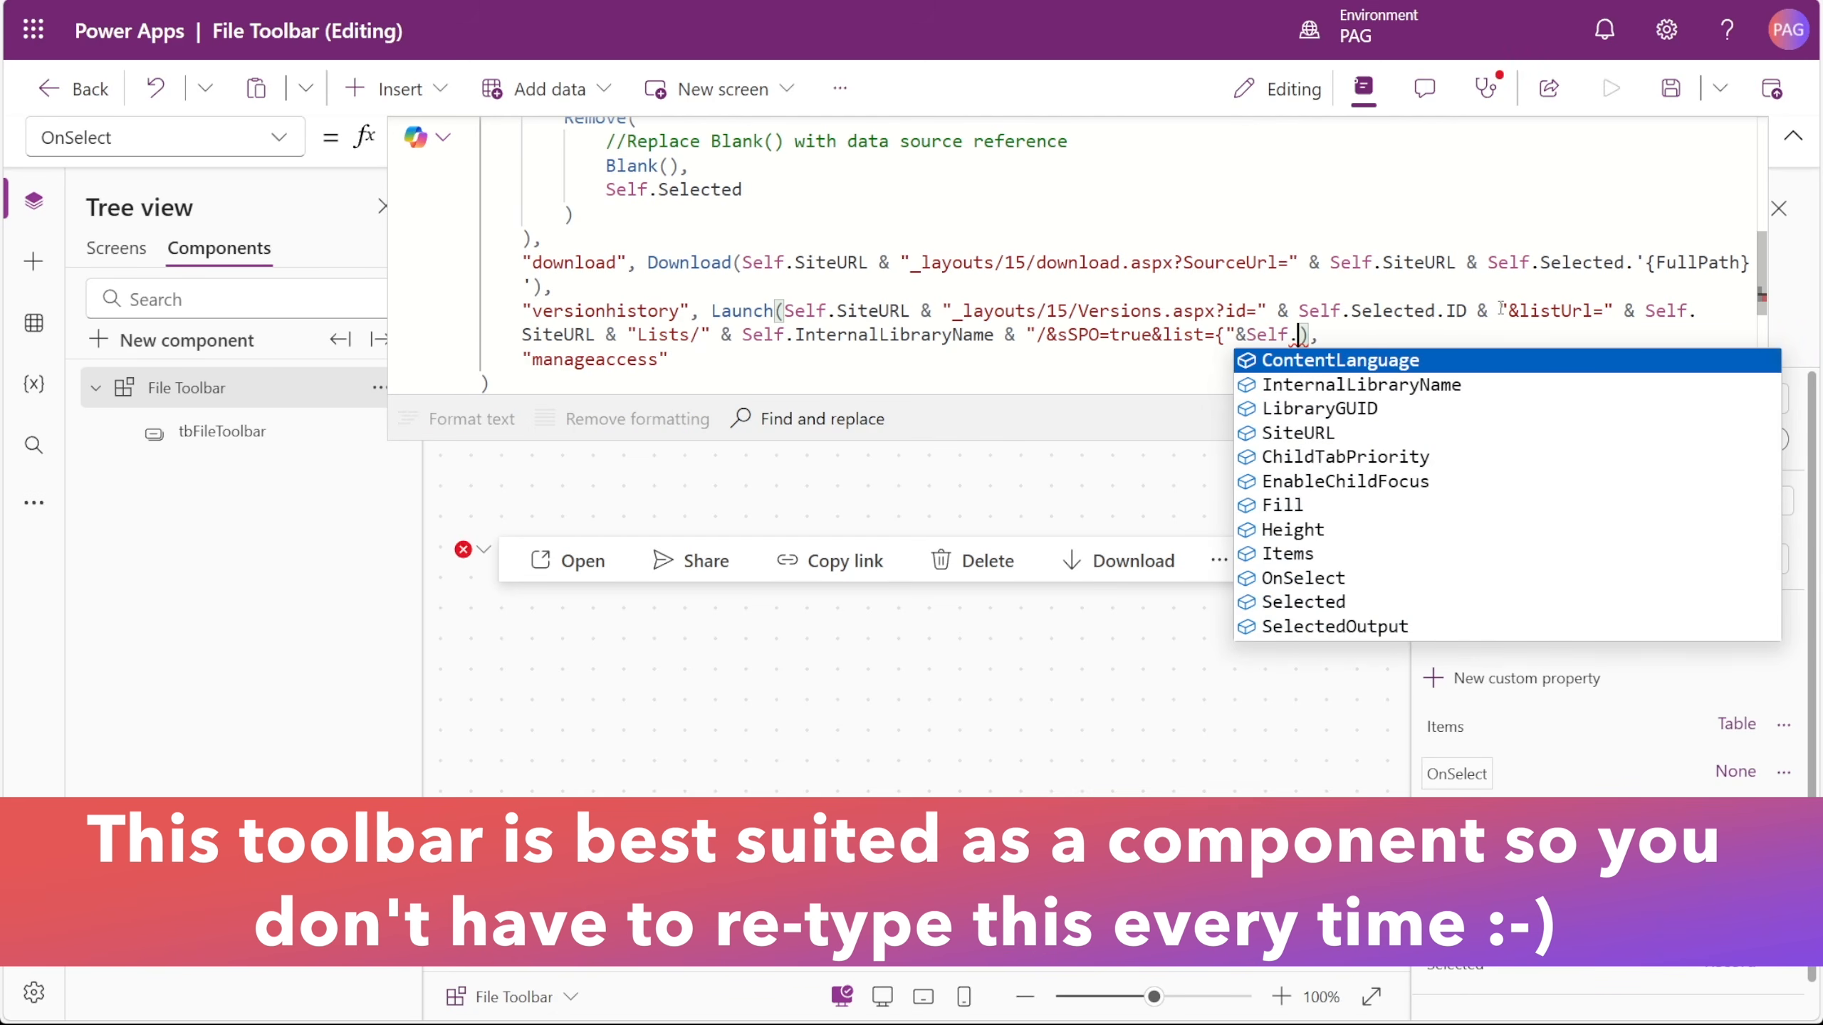
pyautogui.press('Tab')
pyautogui.write('&')
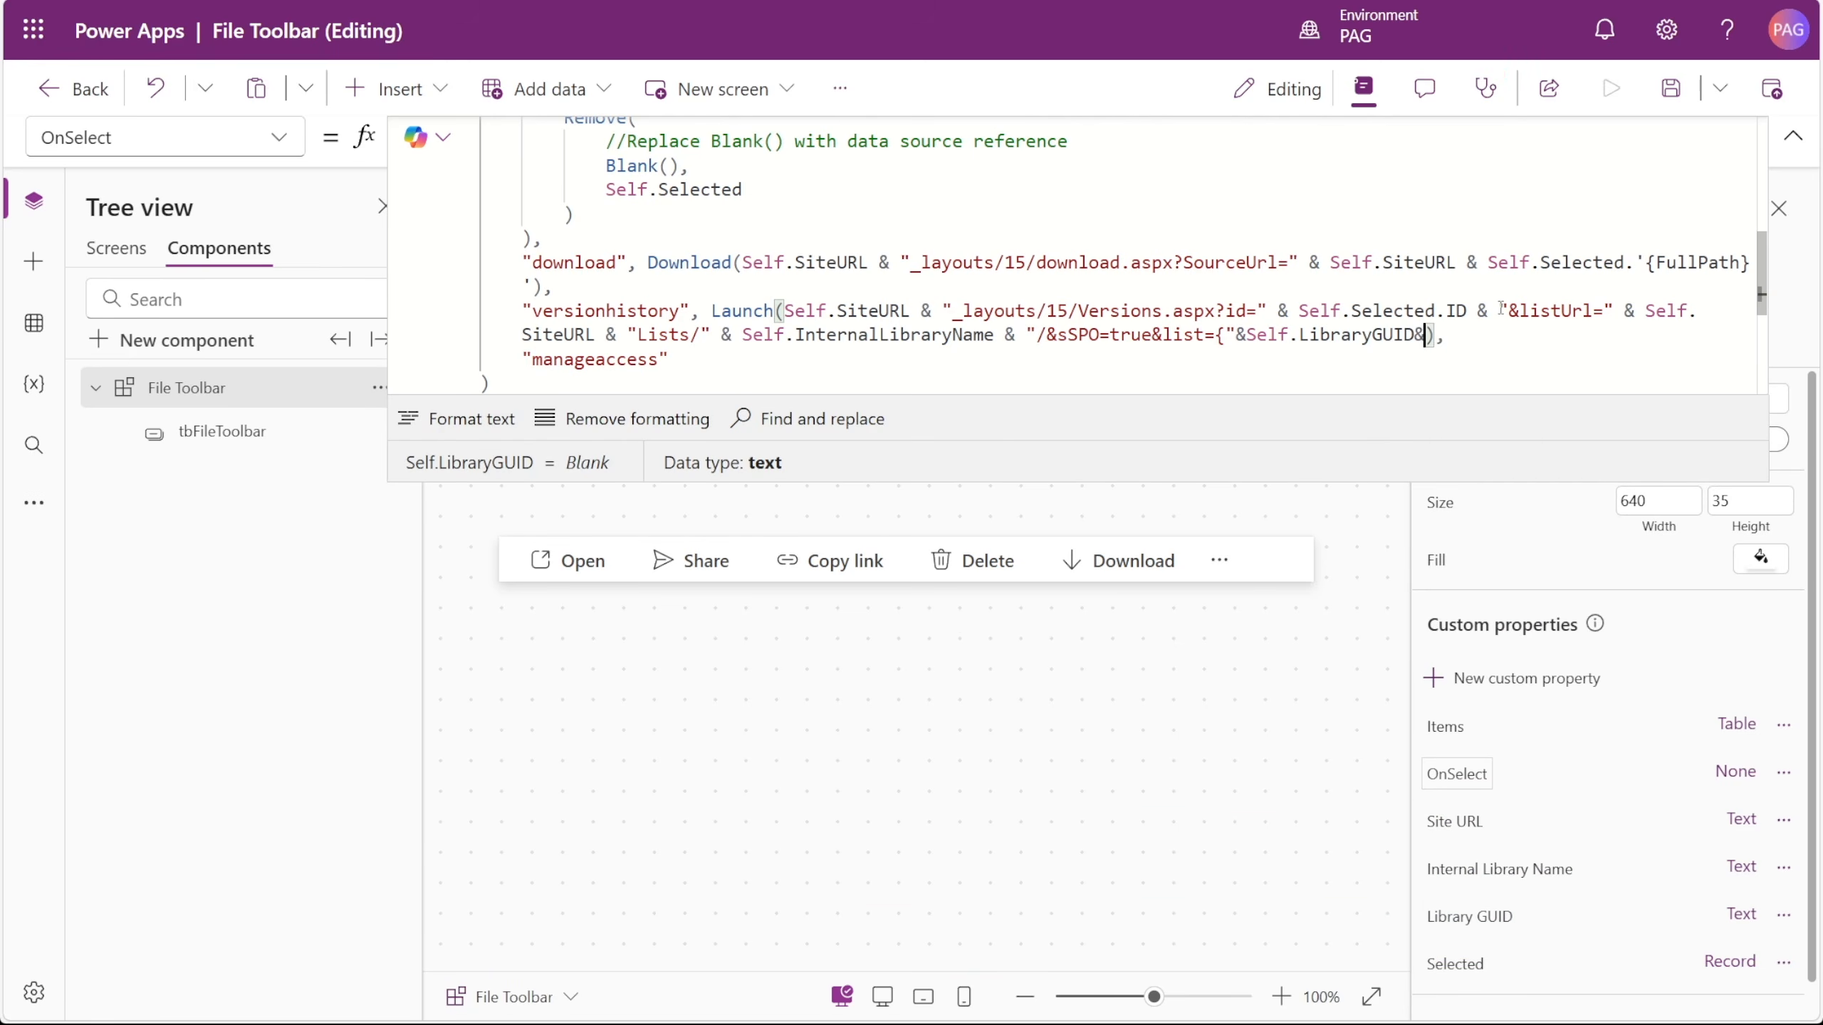
pyautogui.write('"}"')
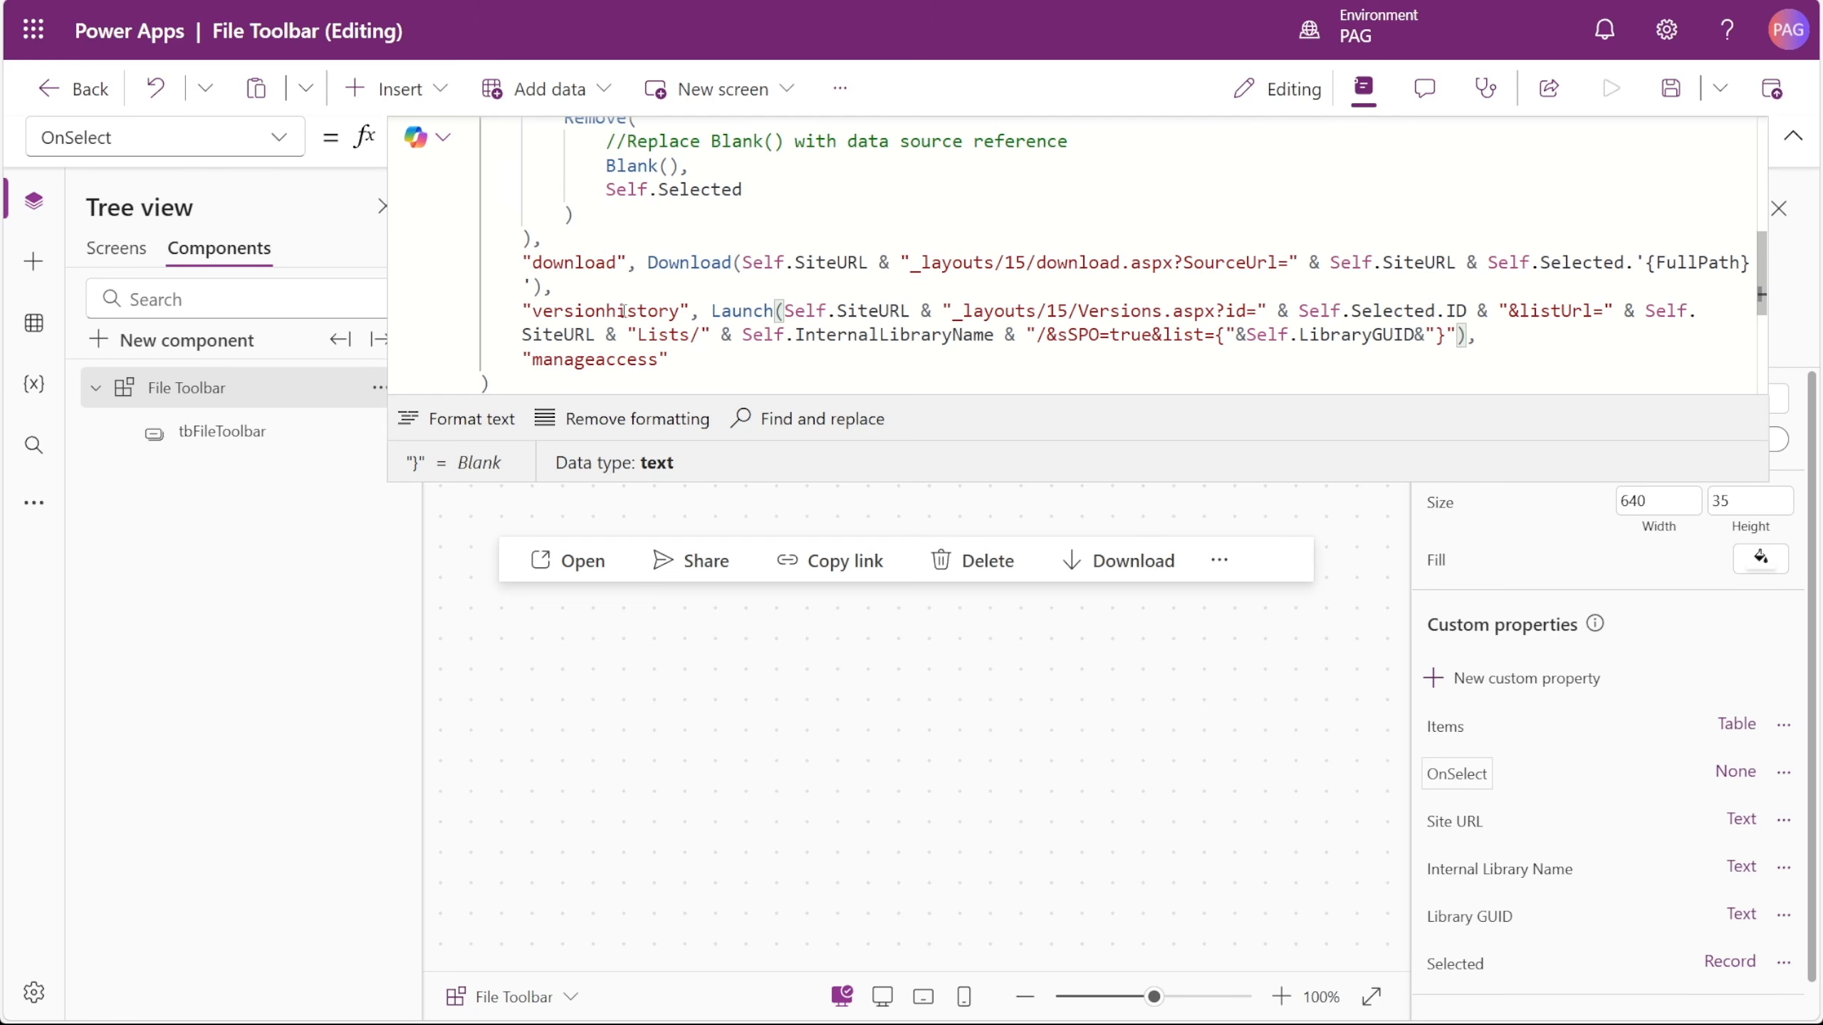
# - Copy the "share" case's sharedialog.aspx Launch call and use it as the result of the "manageaccess" case
pyautogui.scroll(-1, 723, 310)
pyautogui.click(723, 309)
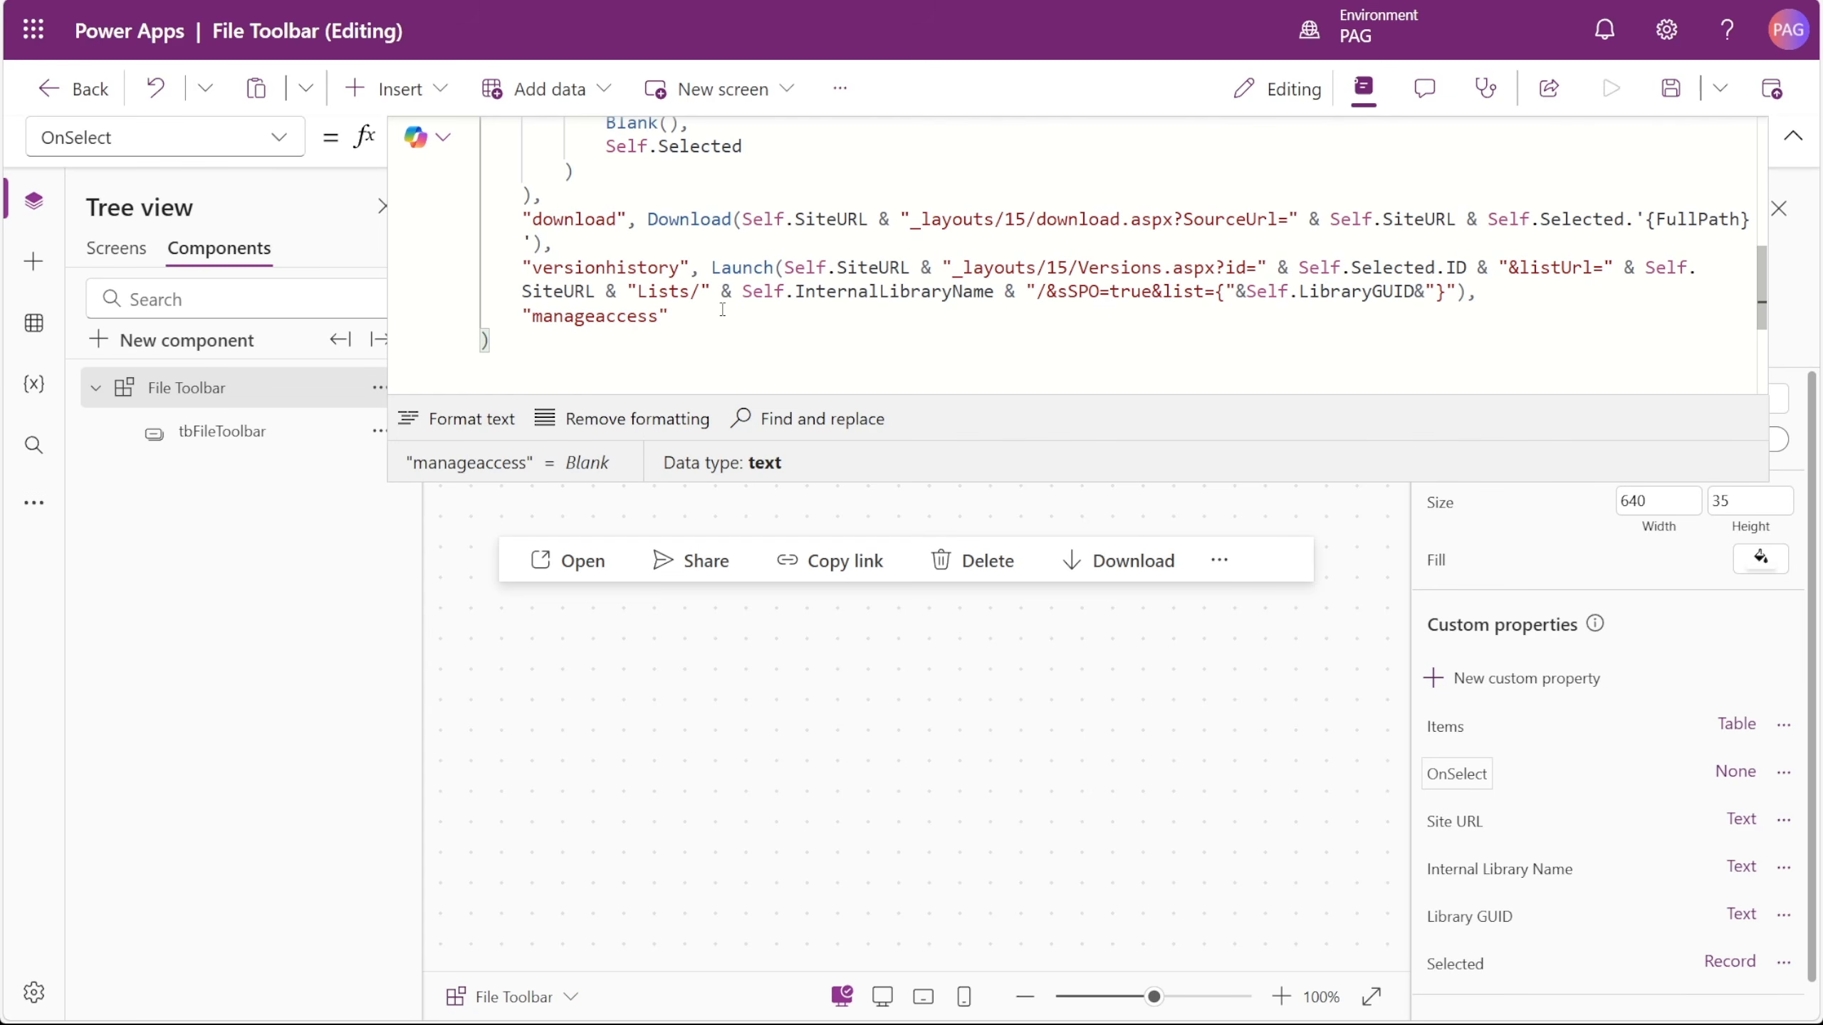
pyautogui.scroll(5, 723, 310)
pyautogui.moveTo(909, 226); pyautogui.dragTo(619, 201)
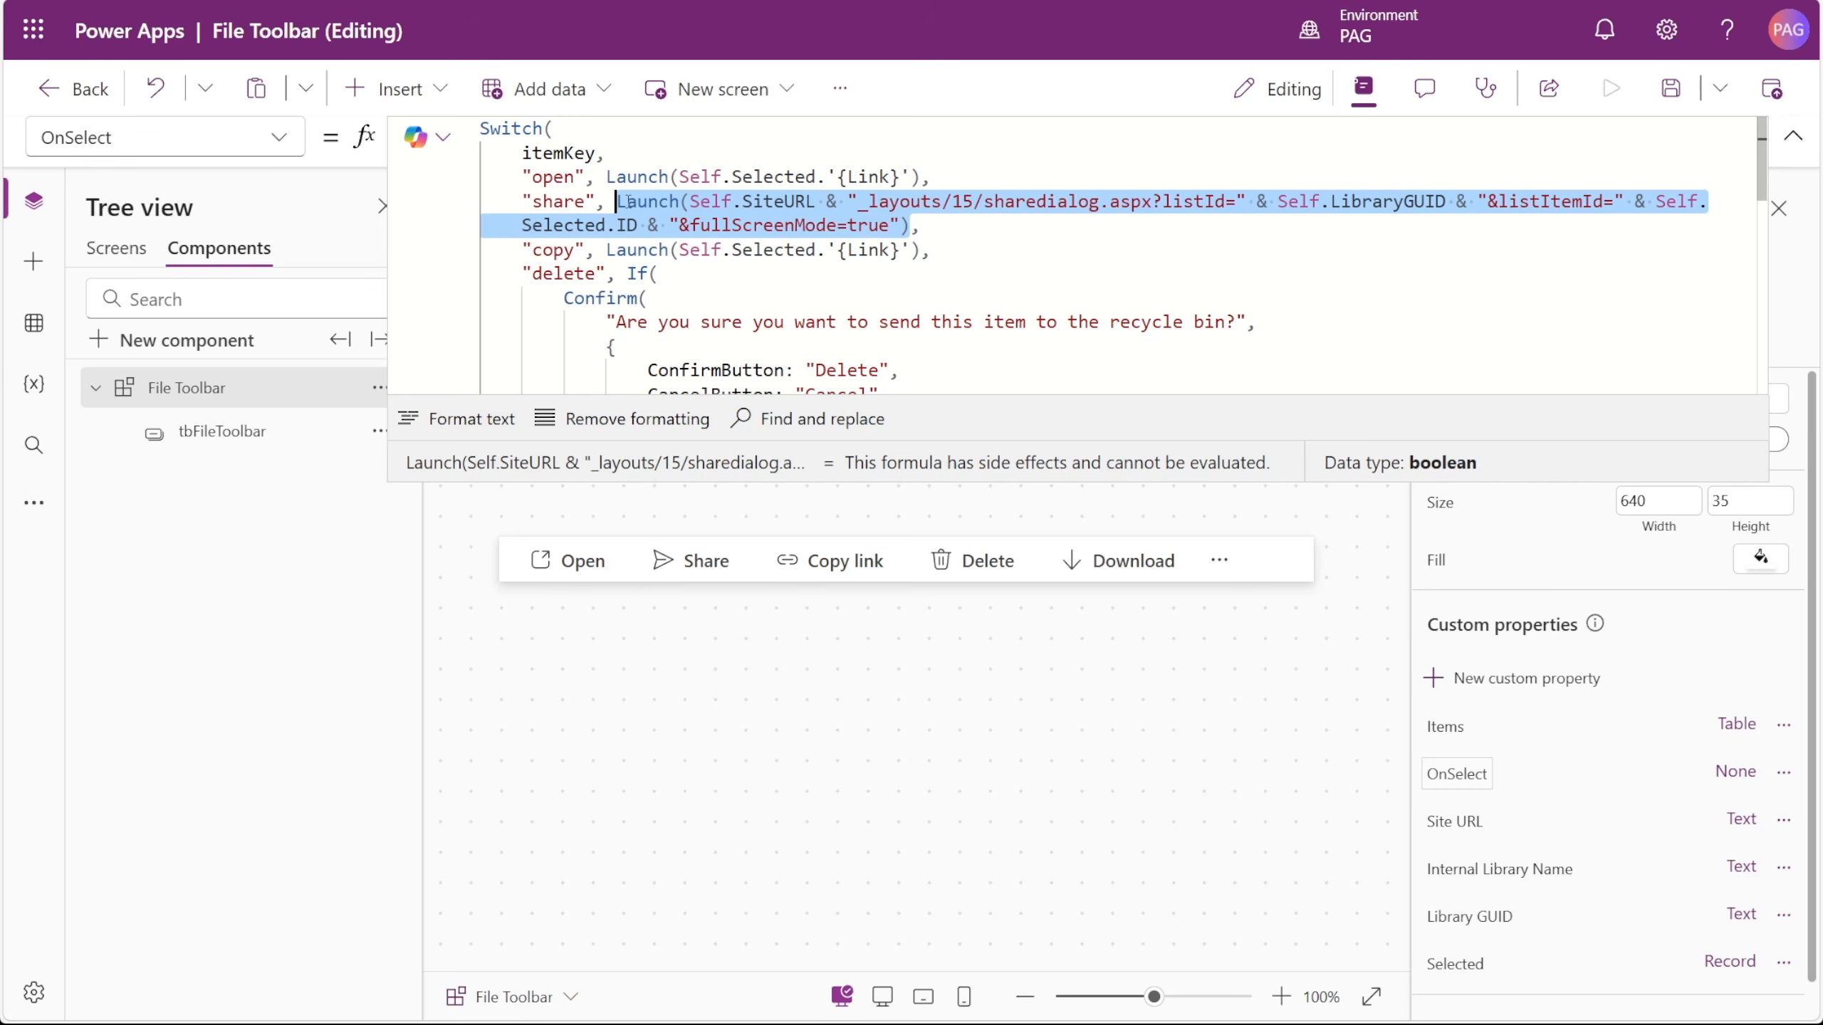
pyautogui.scroll(-10, 632, 208)
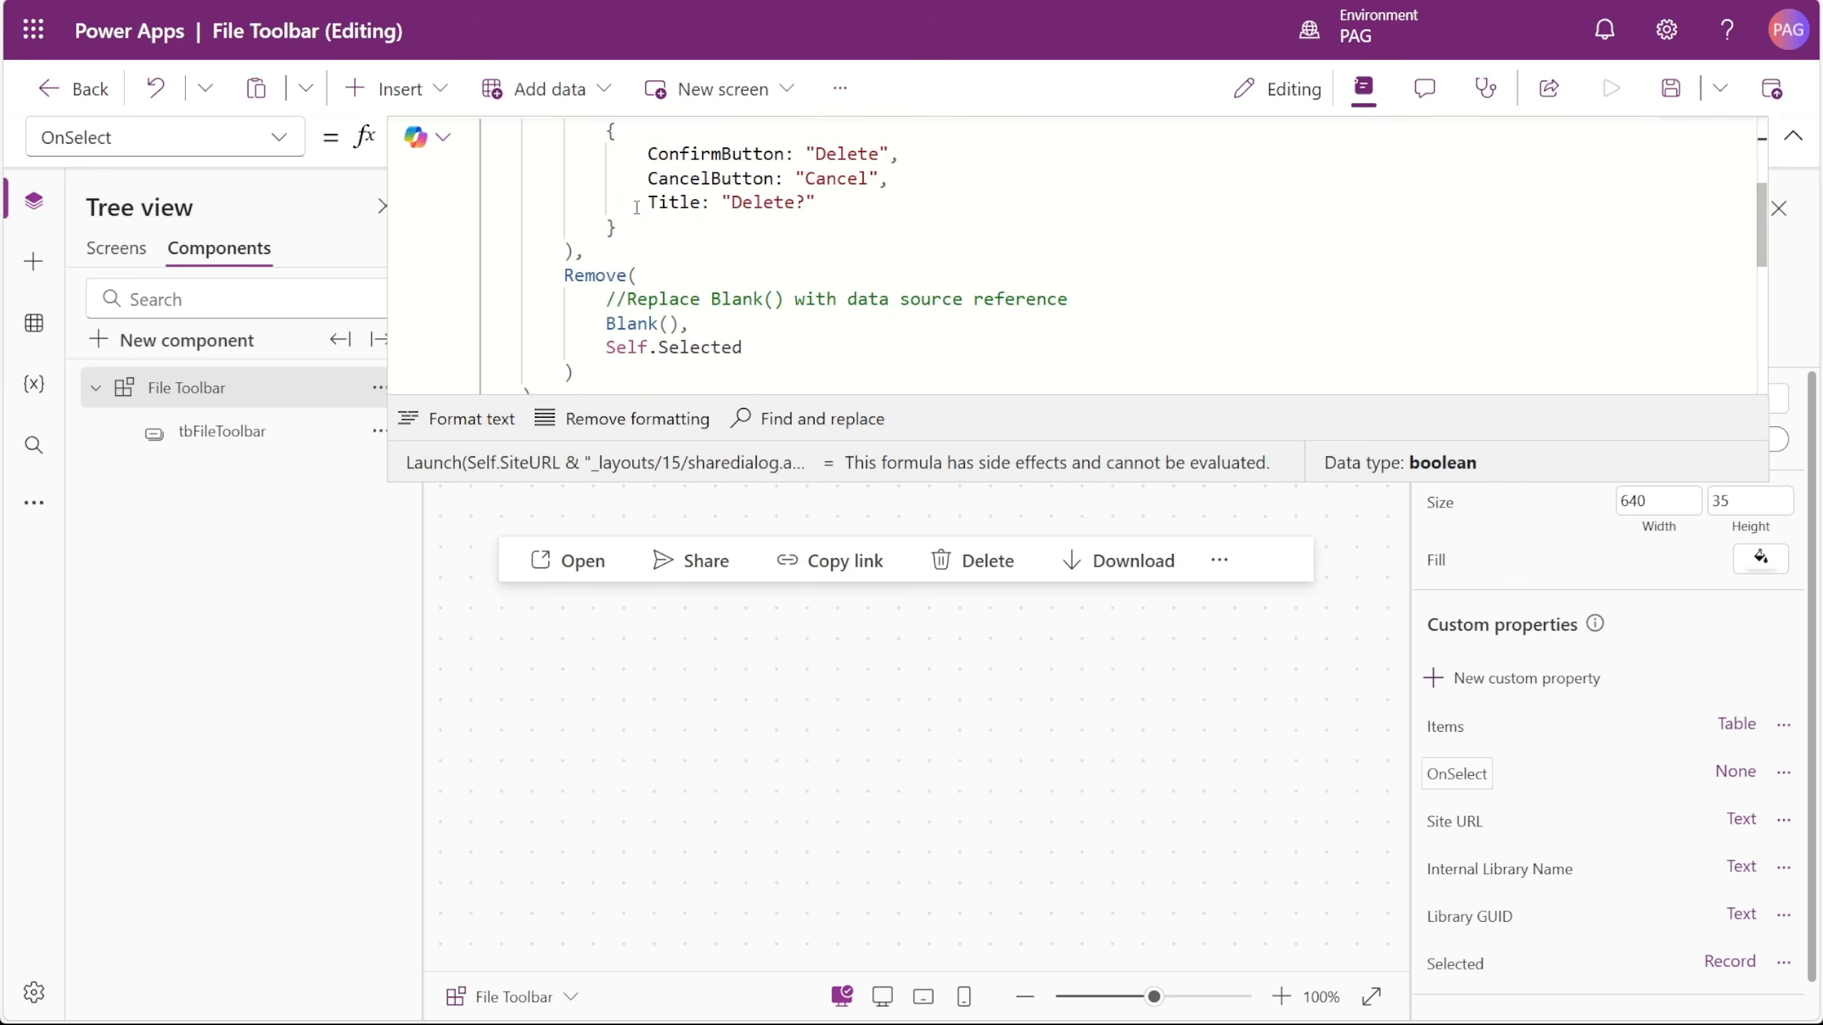
pyautogui.click(691, 302)
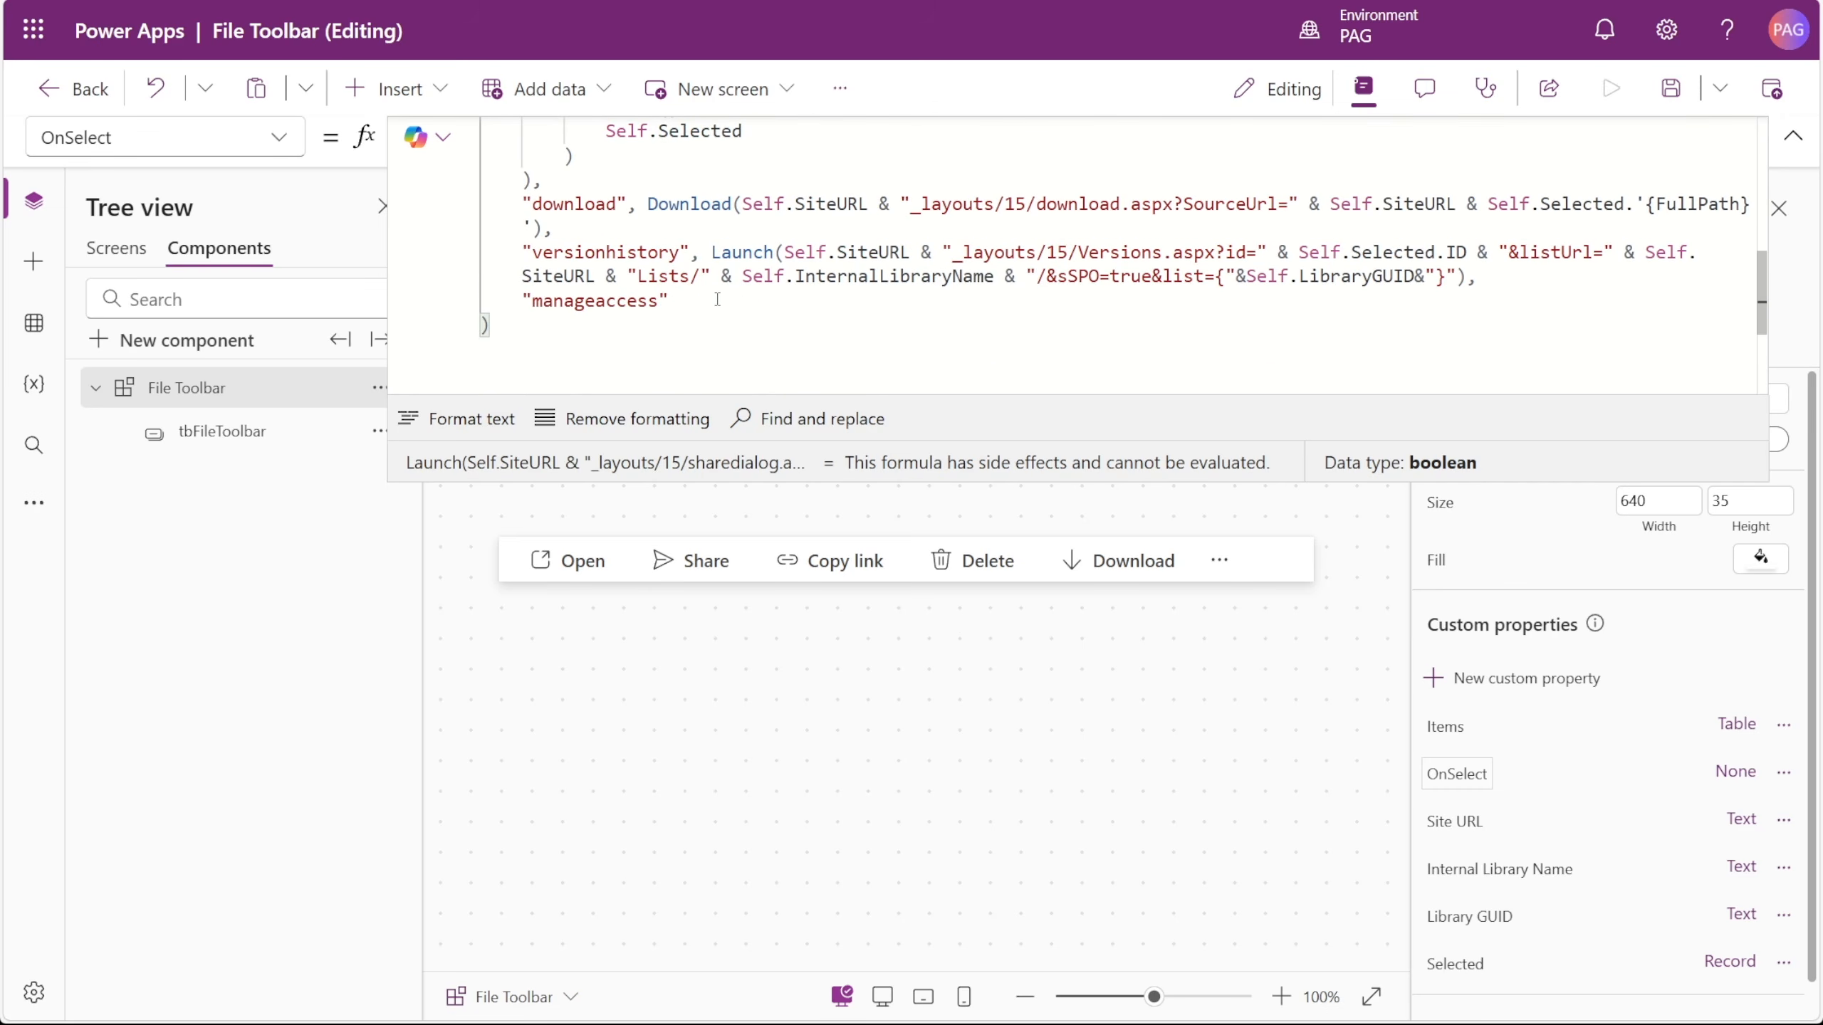
pyautogui.write(',')
pyautogui.hotkey('ctrl', 'v')
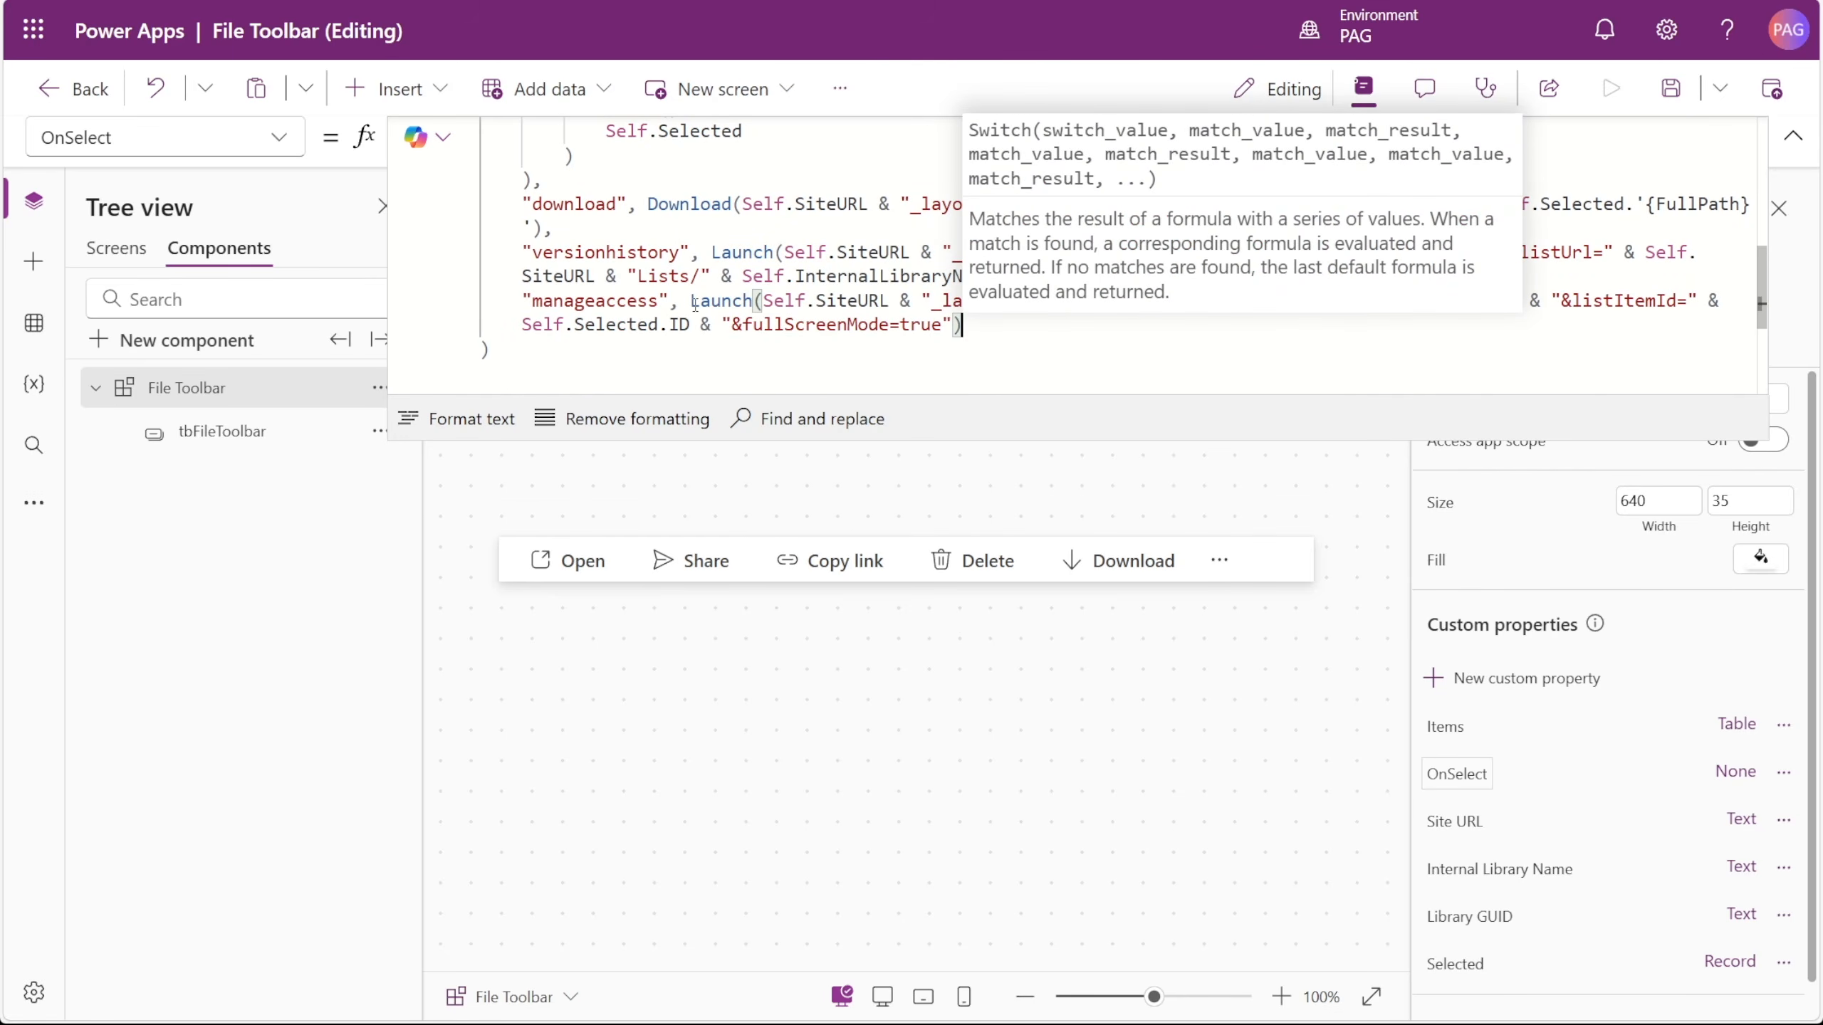
# - Append &mode=manageAccess after fullScreenMode=true in the "manageaccess" case's address and review the complete Switch formula
pyautogui.press('Left')
pyautogui.press('Left')
pyautogui.write('&')
pyautogui.write('mode=')
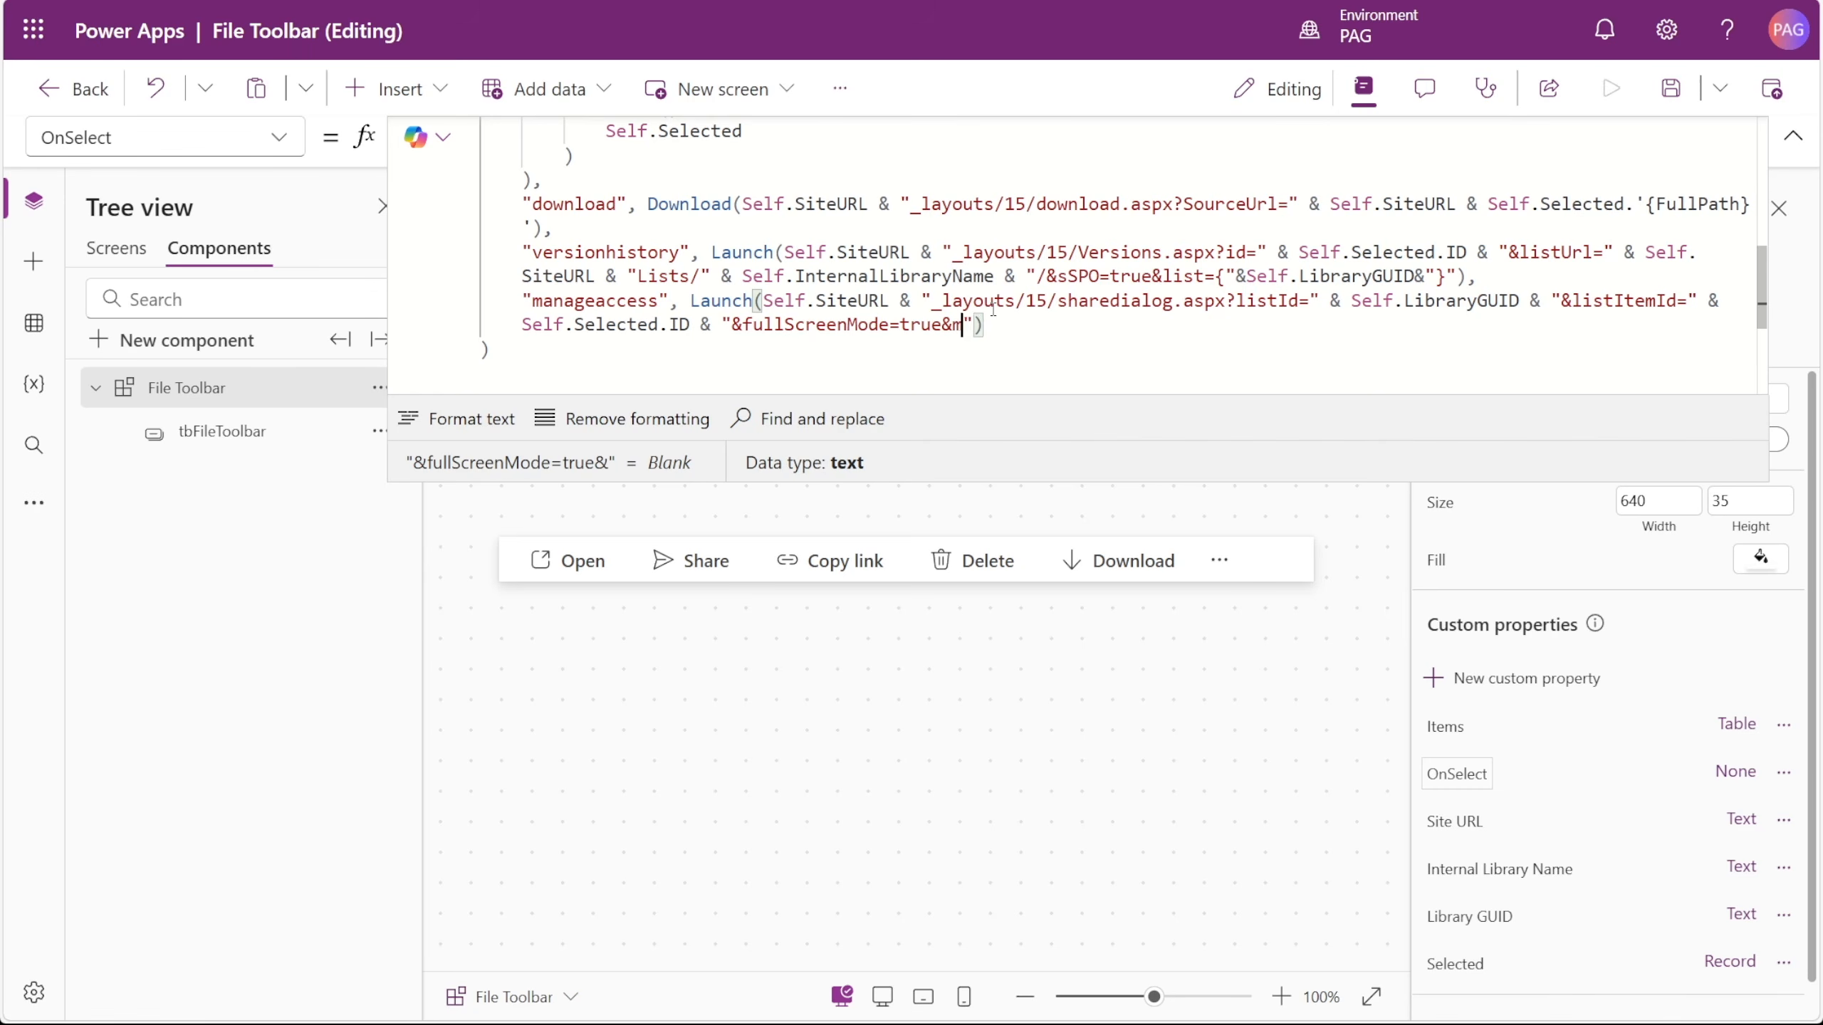
pyautogui.write('manageAcces')
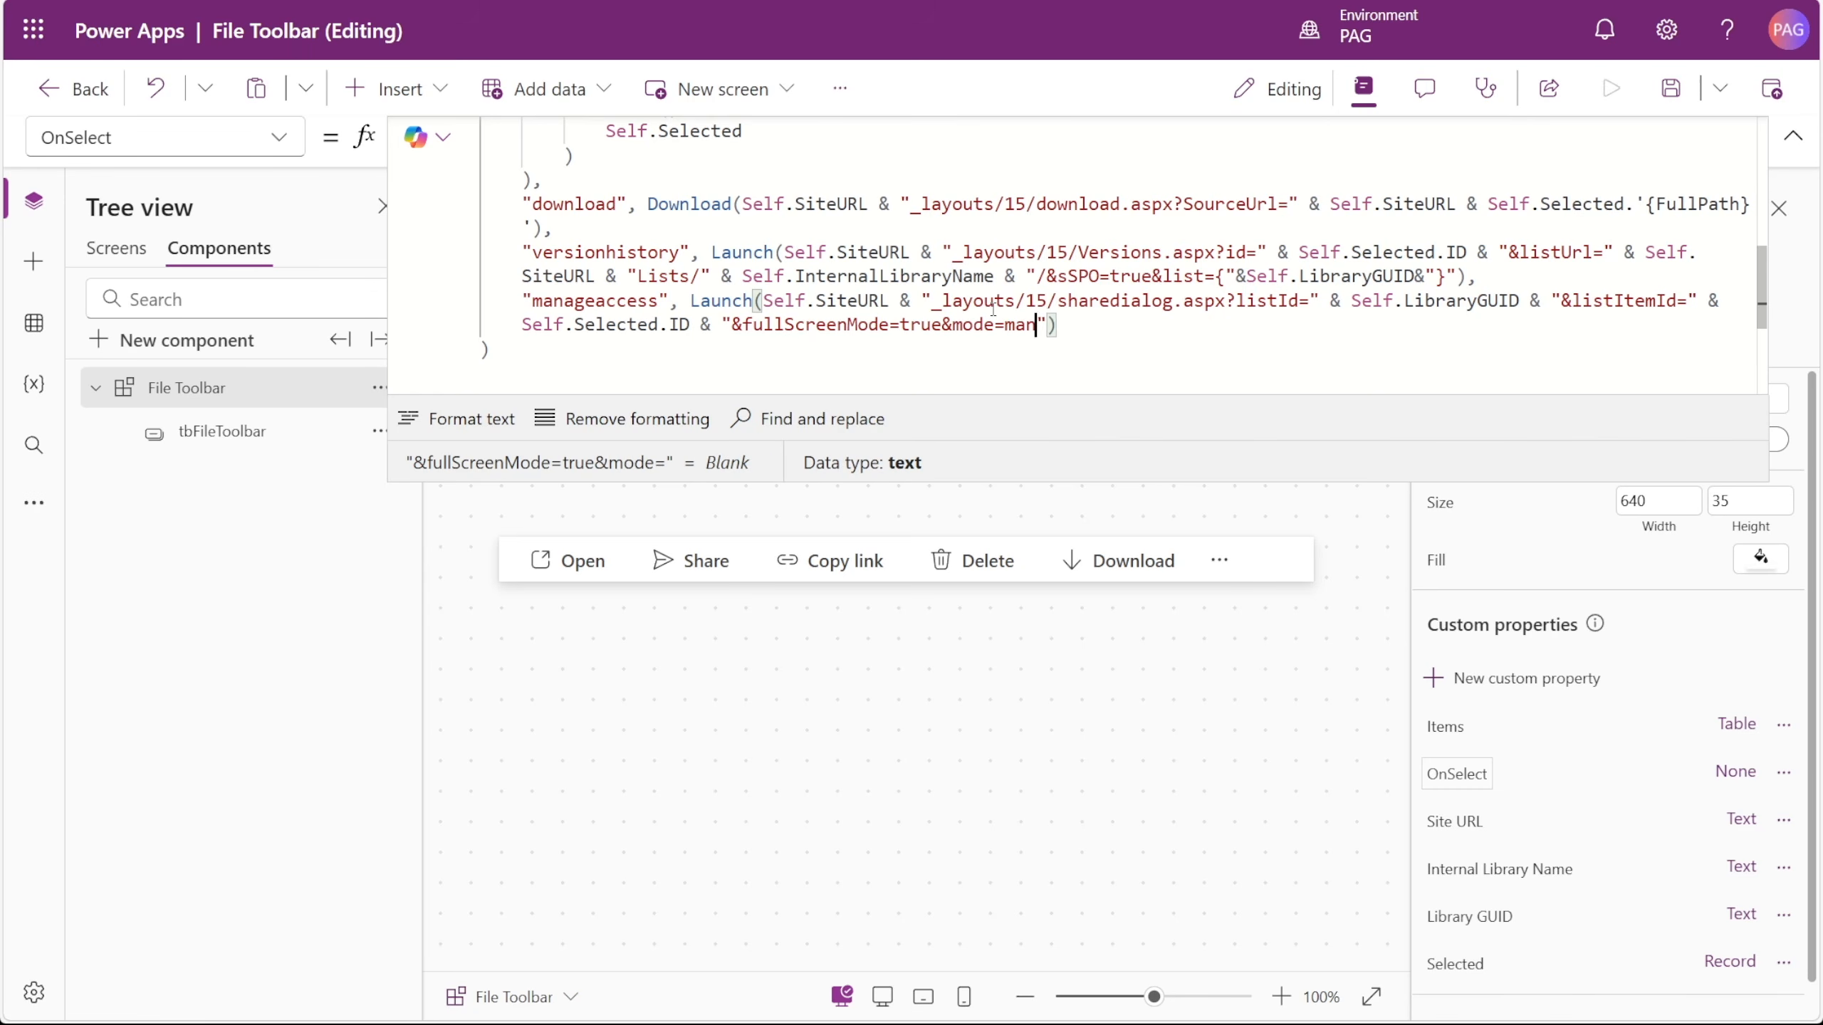
pyautogui.write('s')
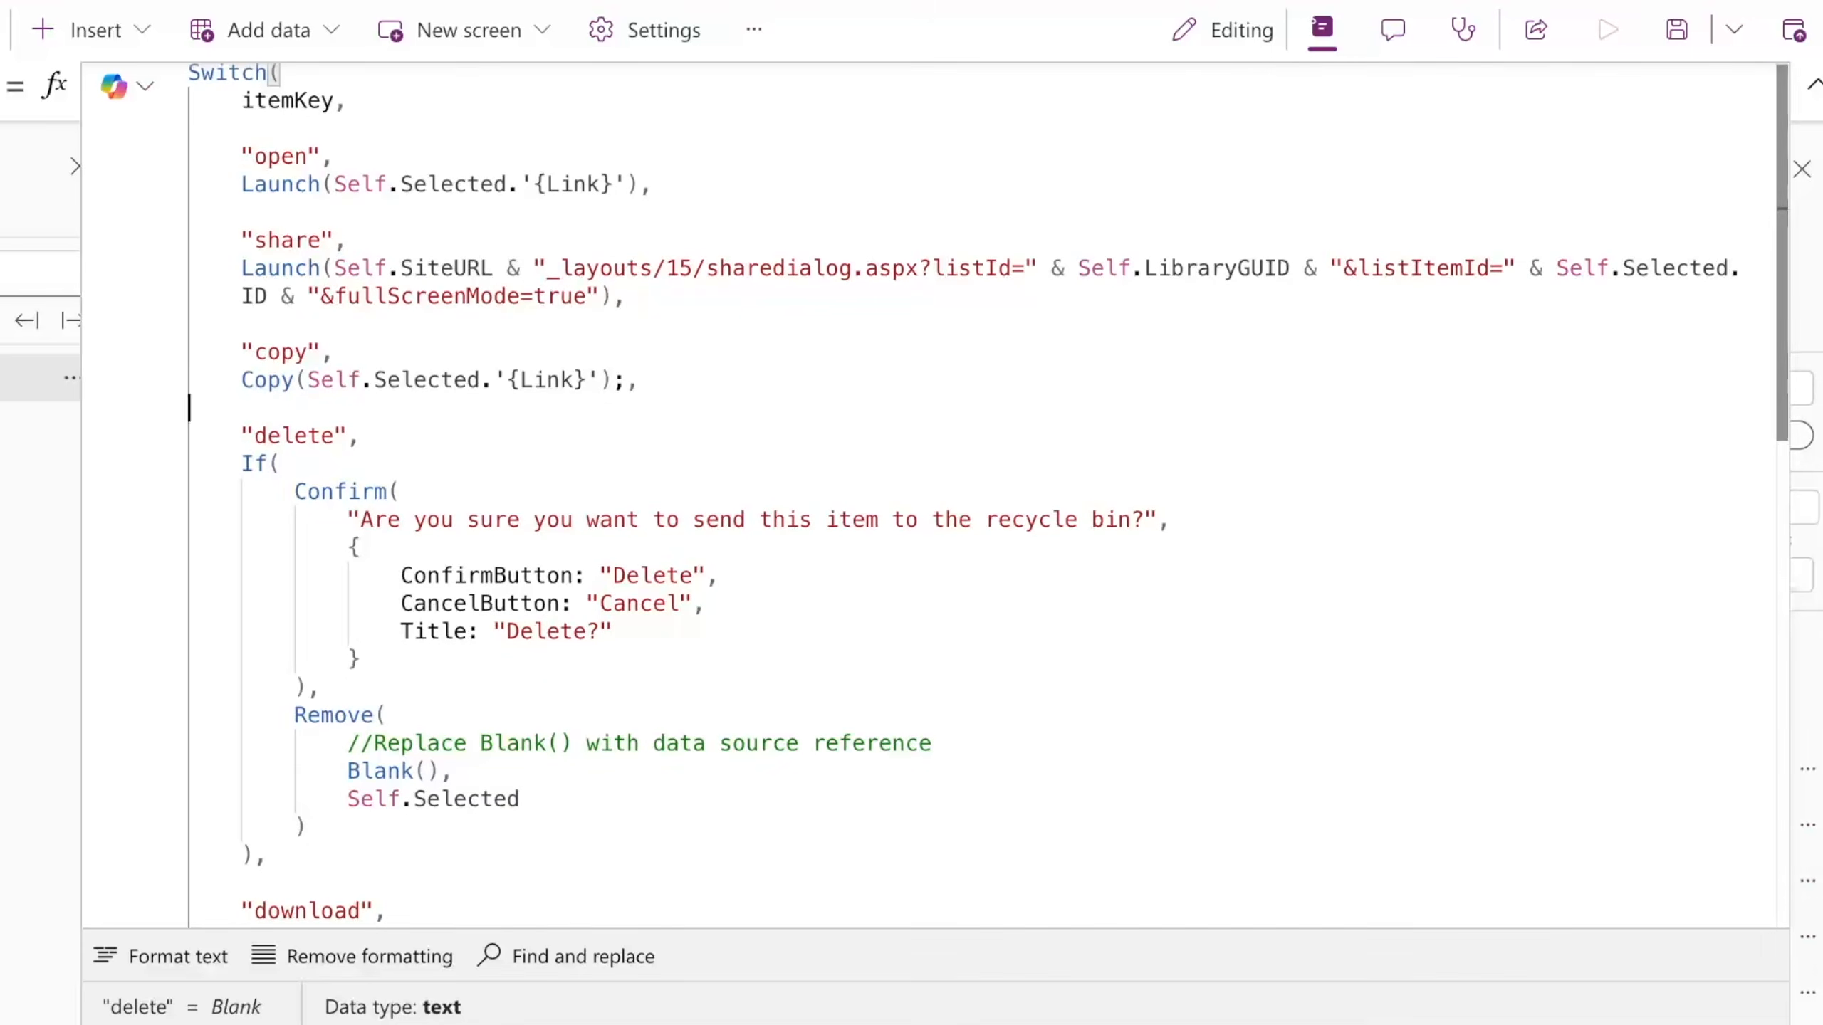
pyautogui.scroll(1, 933, 496)
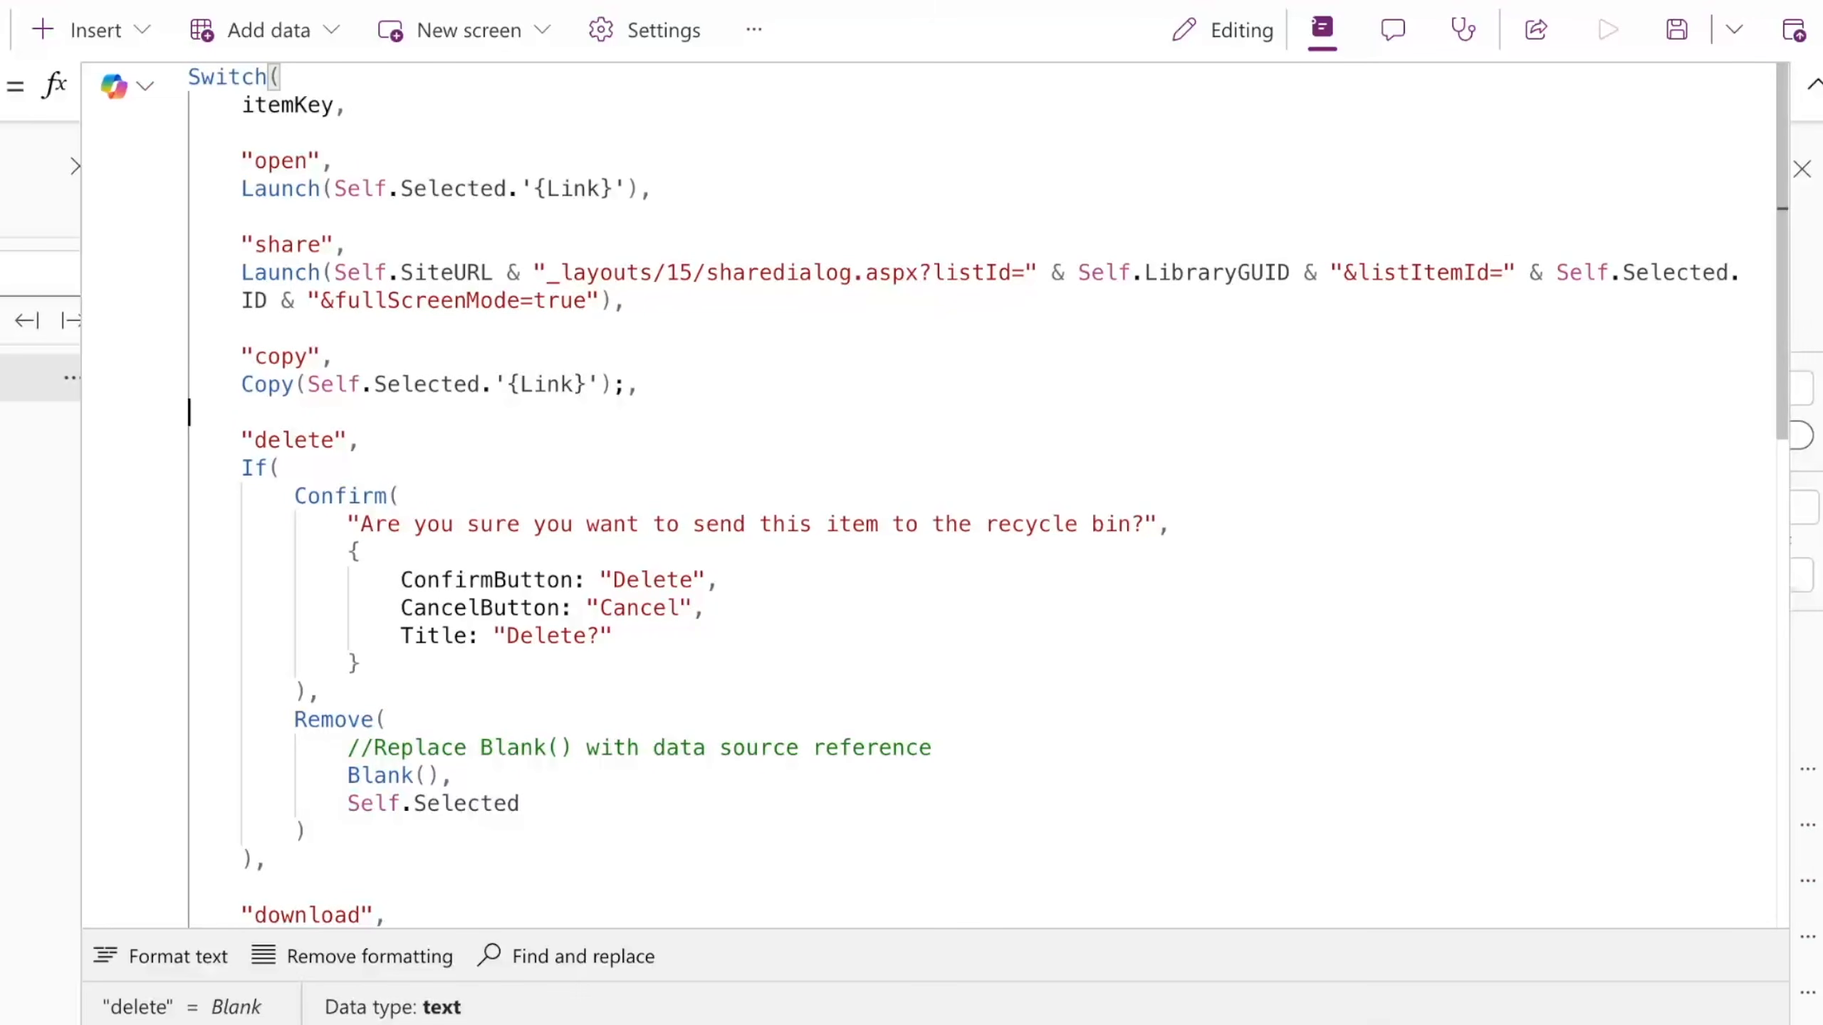
pyautogui.scroll(-5, 933, 495)
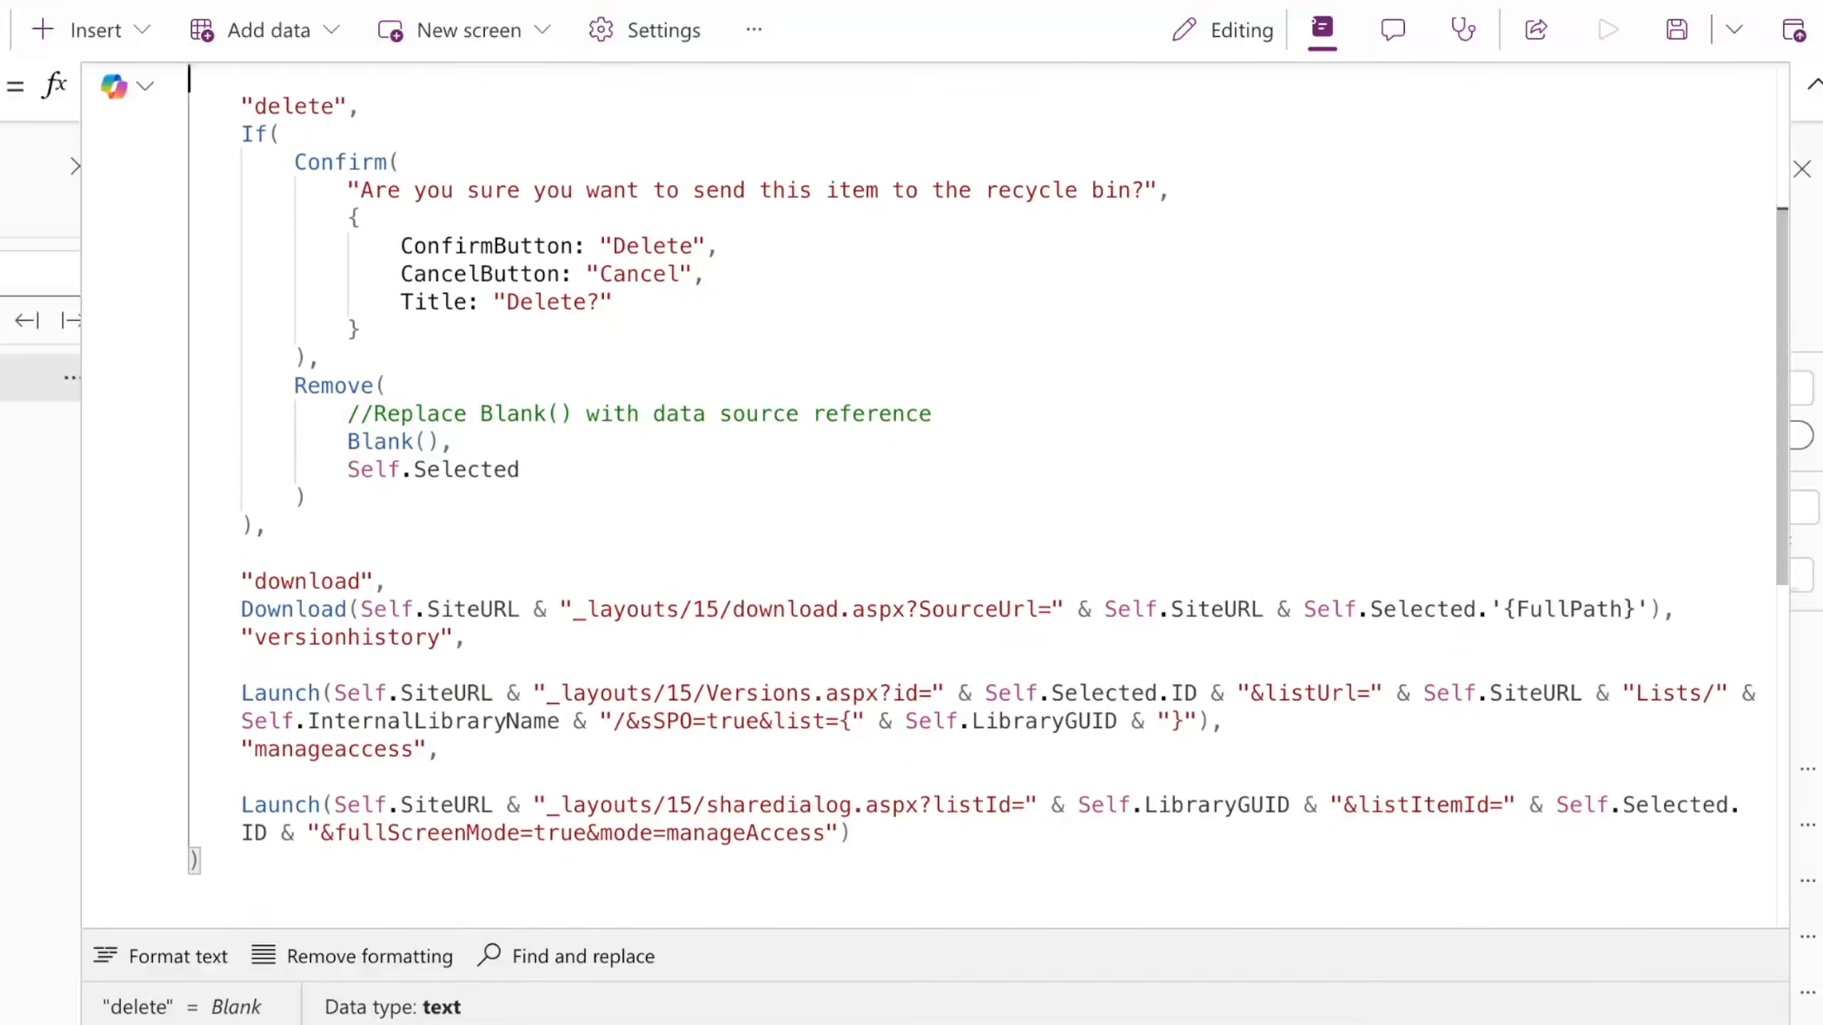
pyautogui.scroll(-2, 933, 496)
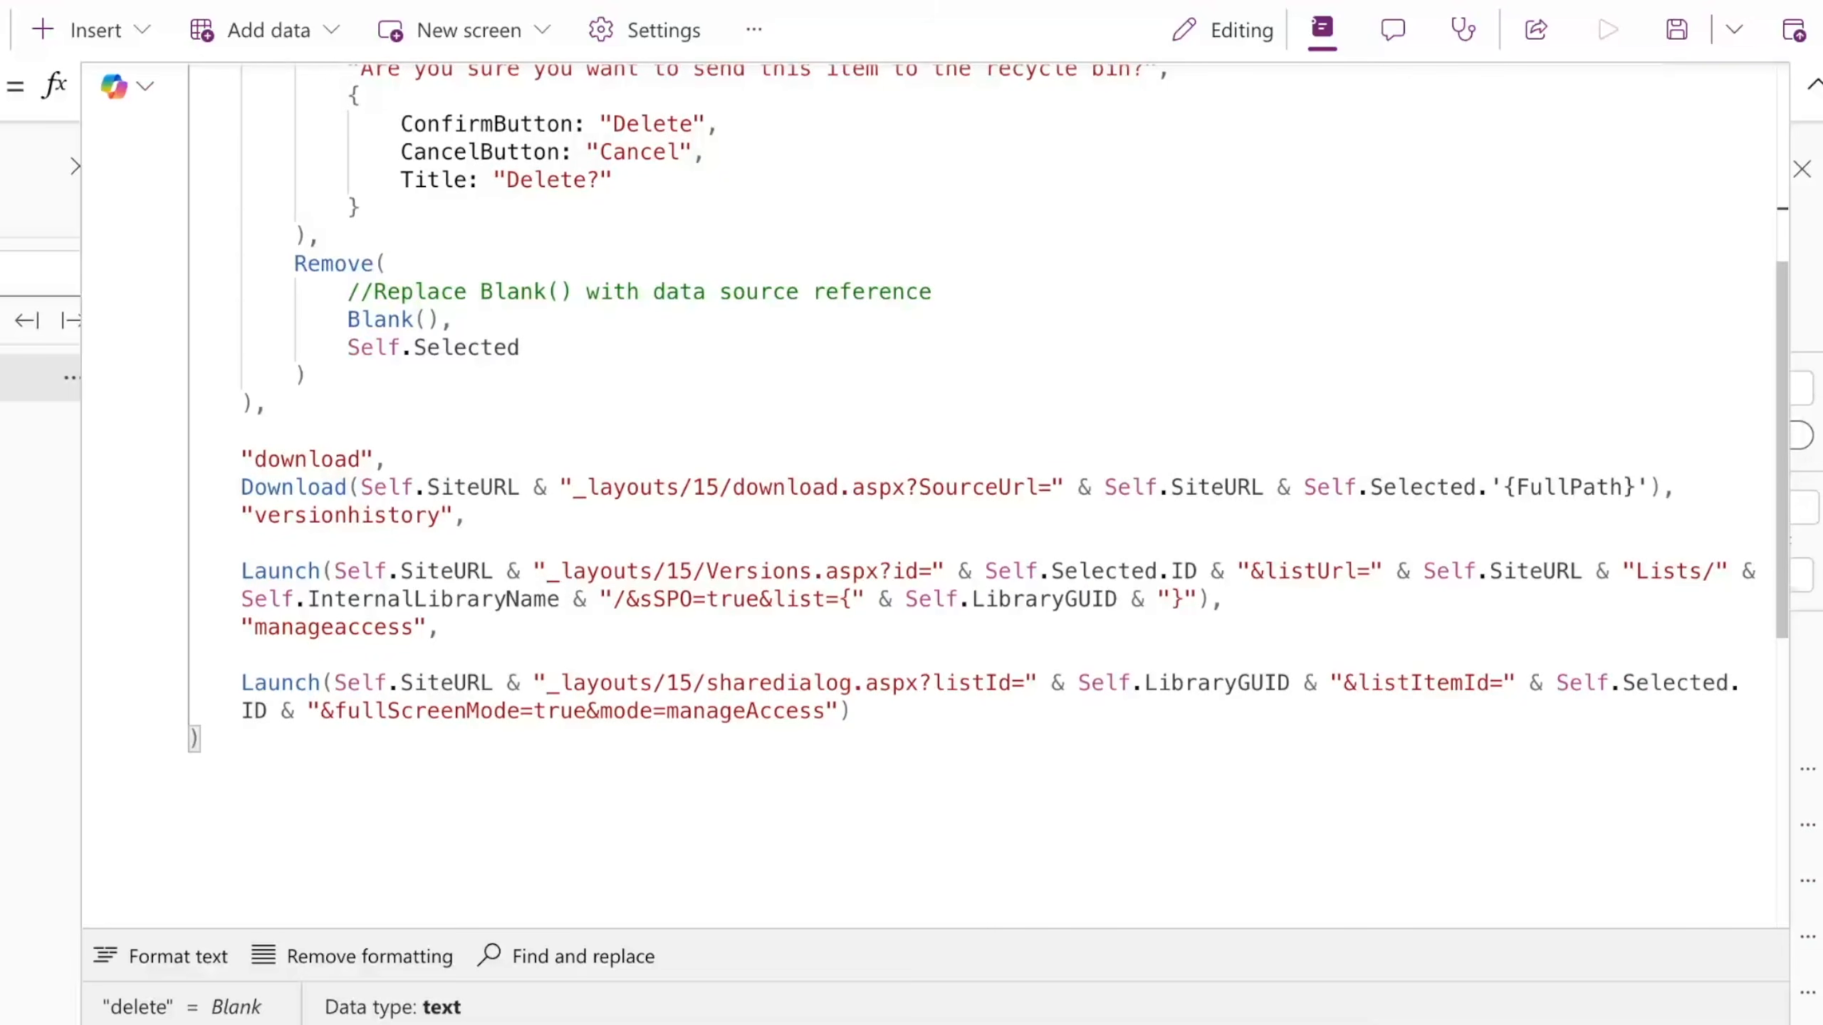
pyautogui.scroll(-6, 933, 495)
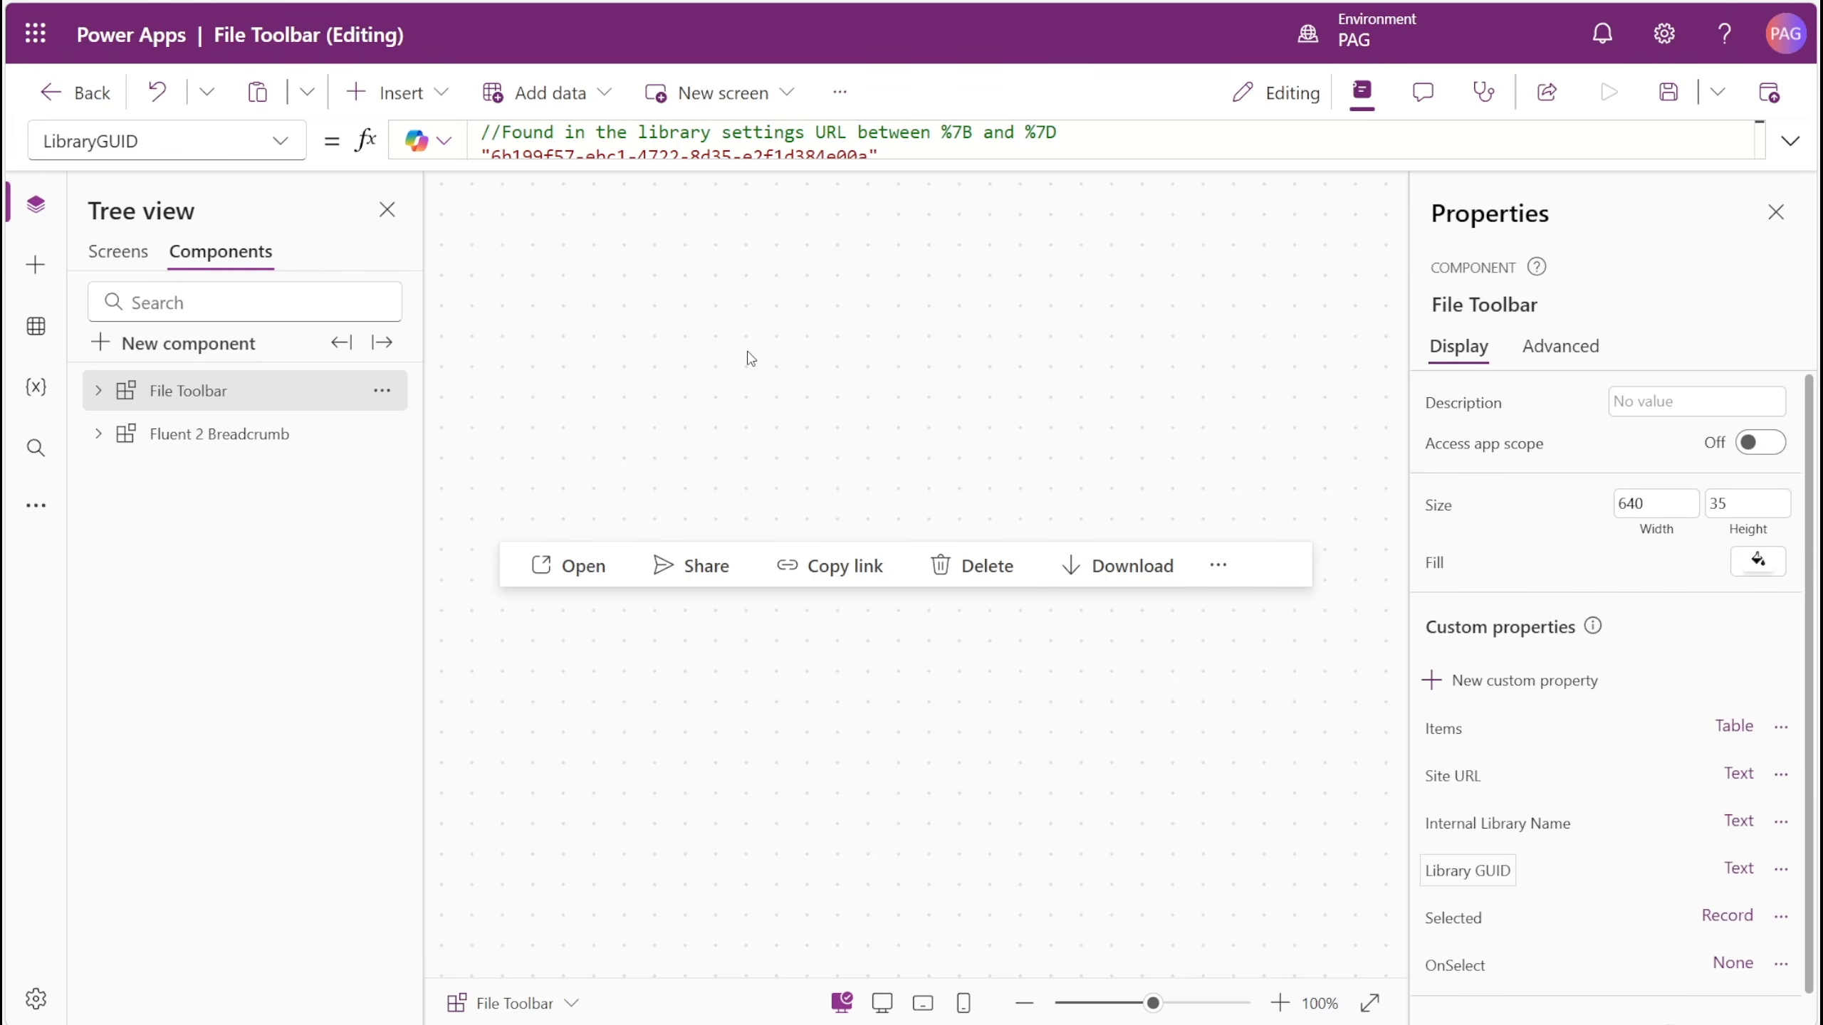
# - Remove the Launch(Self.Selected.'Link to item') fallback from the OnSelect formula of Table2 on the Folder Browser screen
pyautogui.click(129, 266)
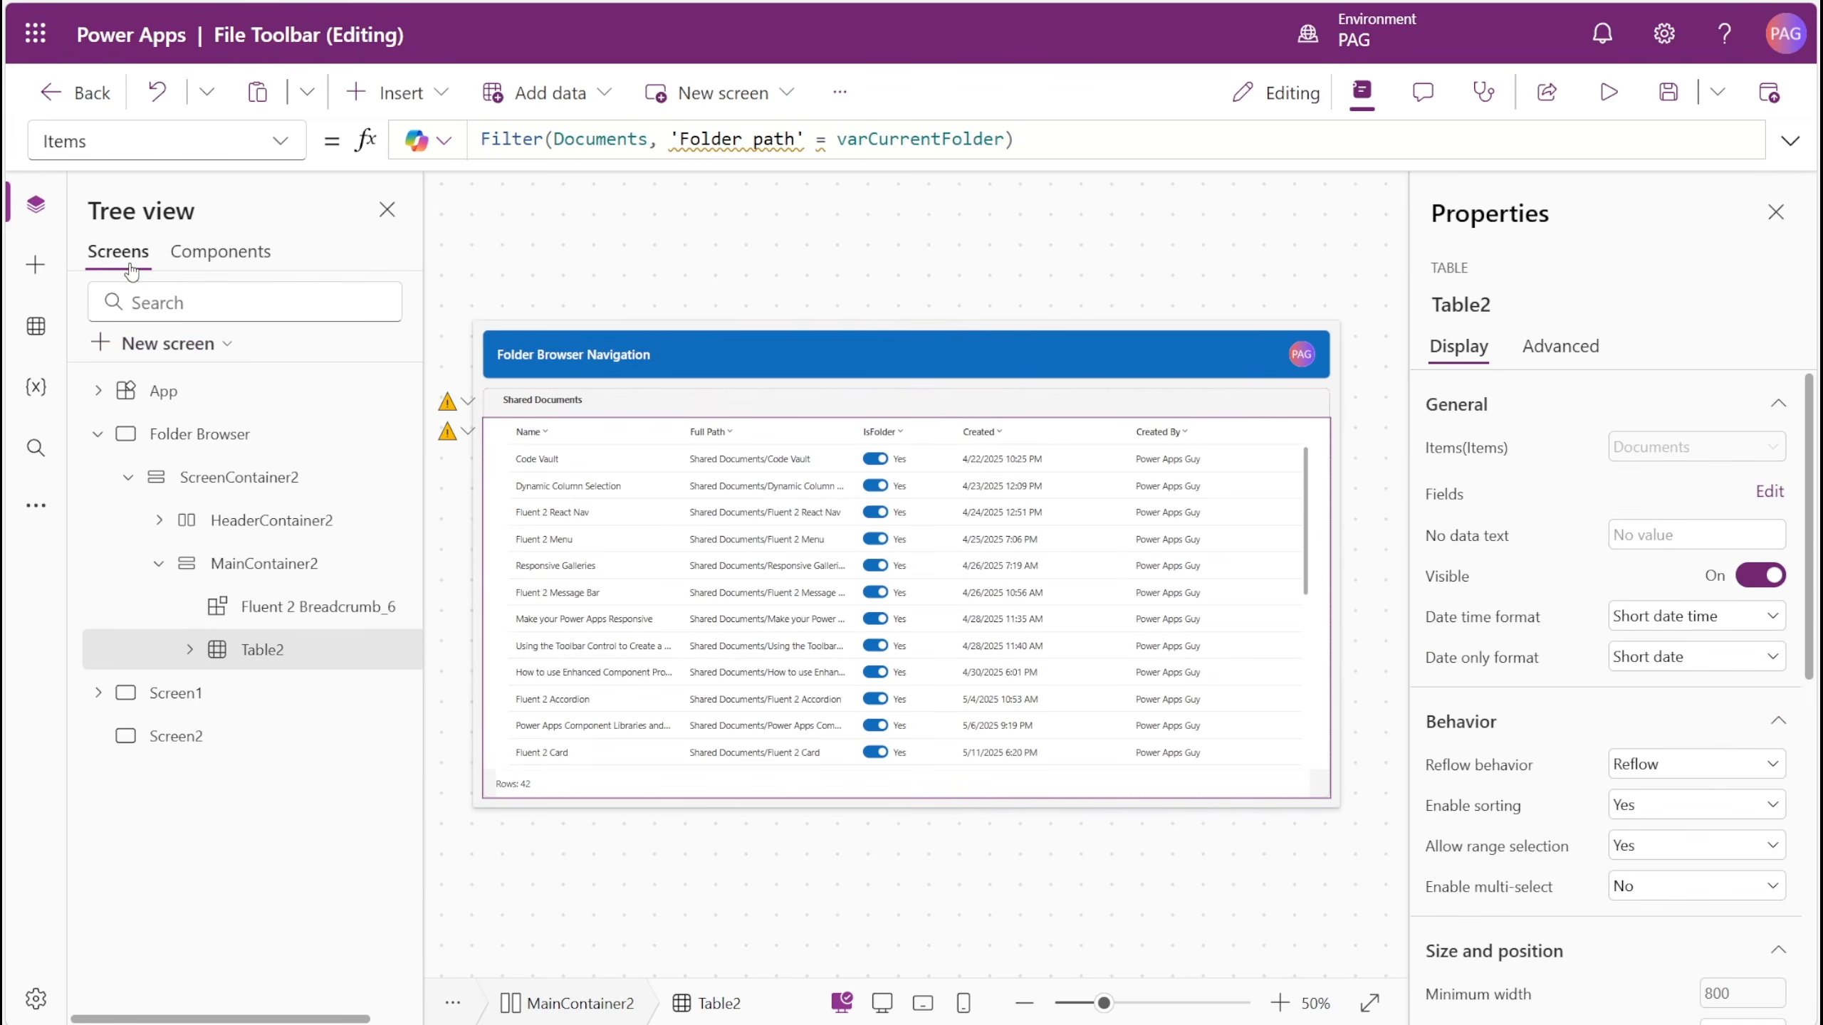
pyautogui.click(629, 468)
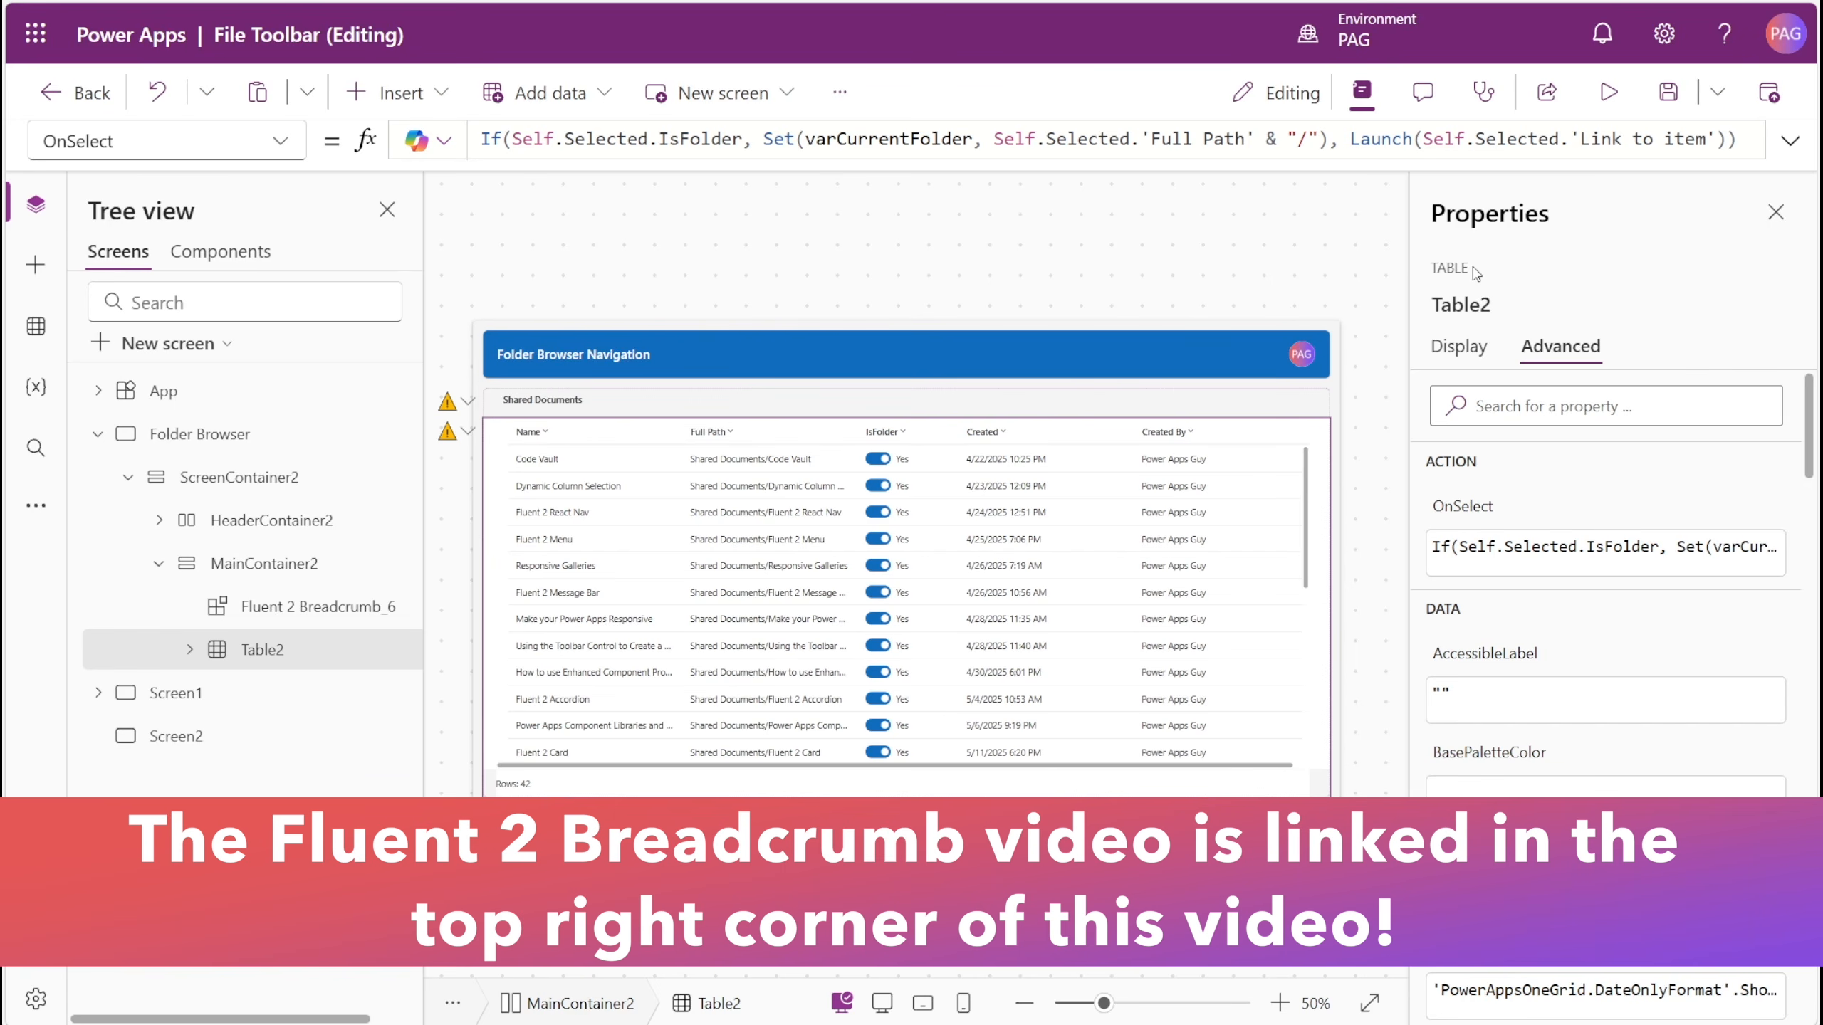
pyautogui.click(1353, 139)
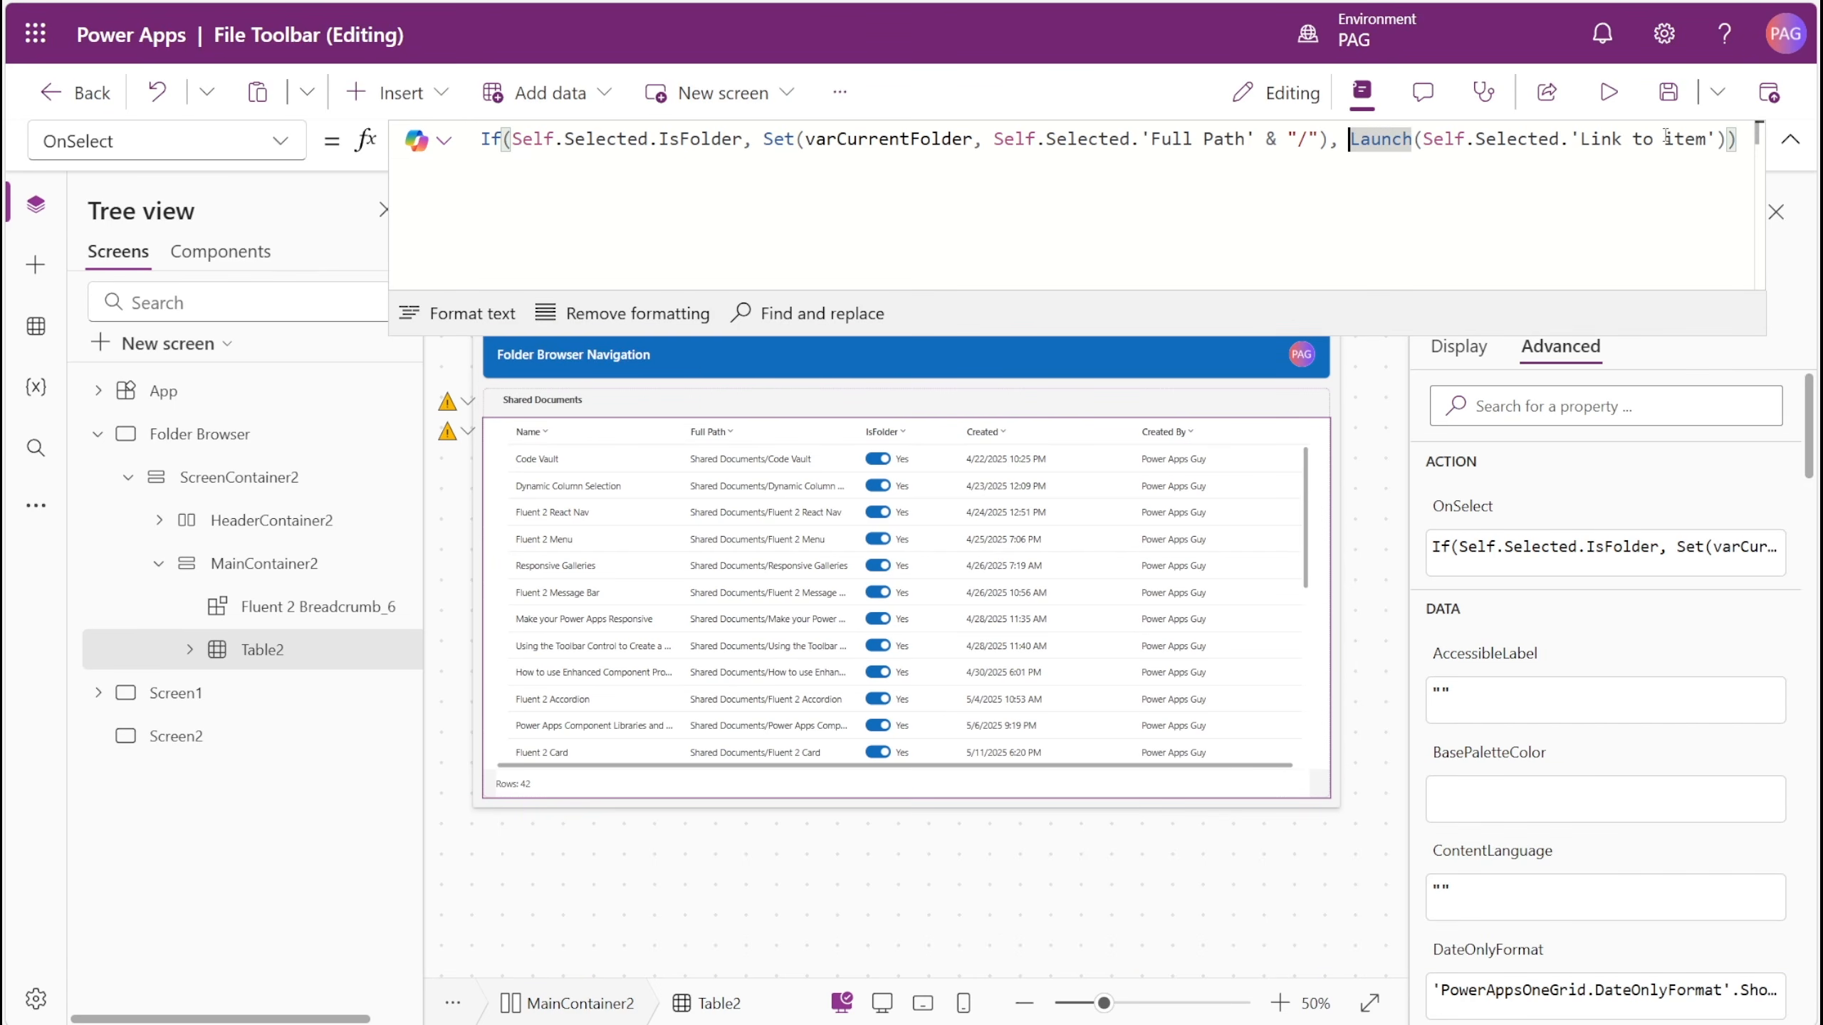
pyautogui.moveTo(1724, 138); pyautogui.dragTo(1328, 140)
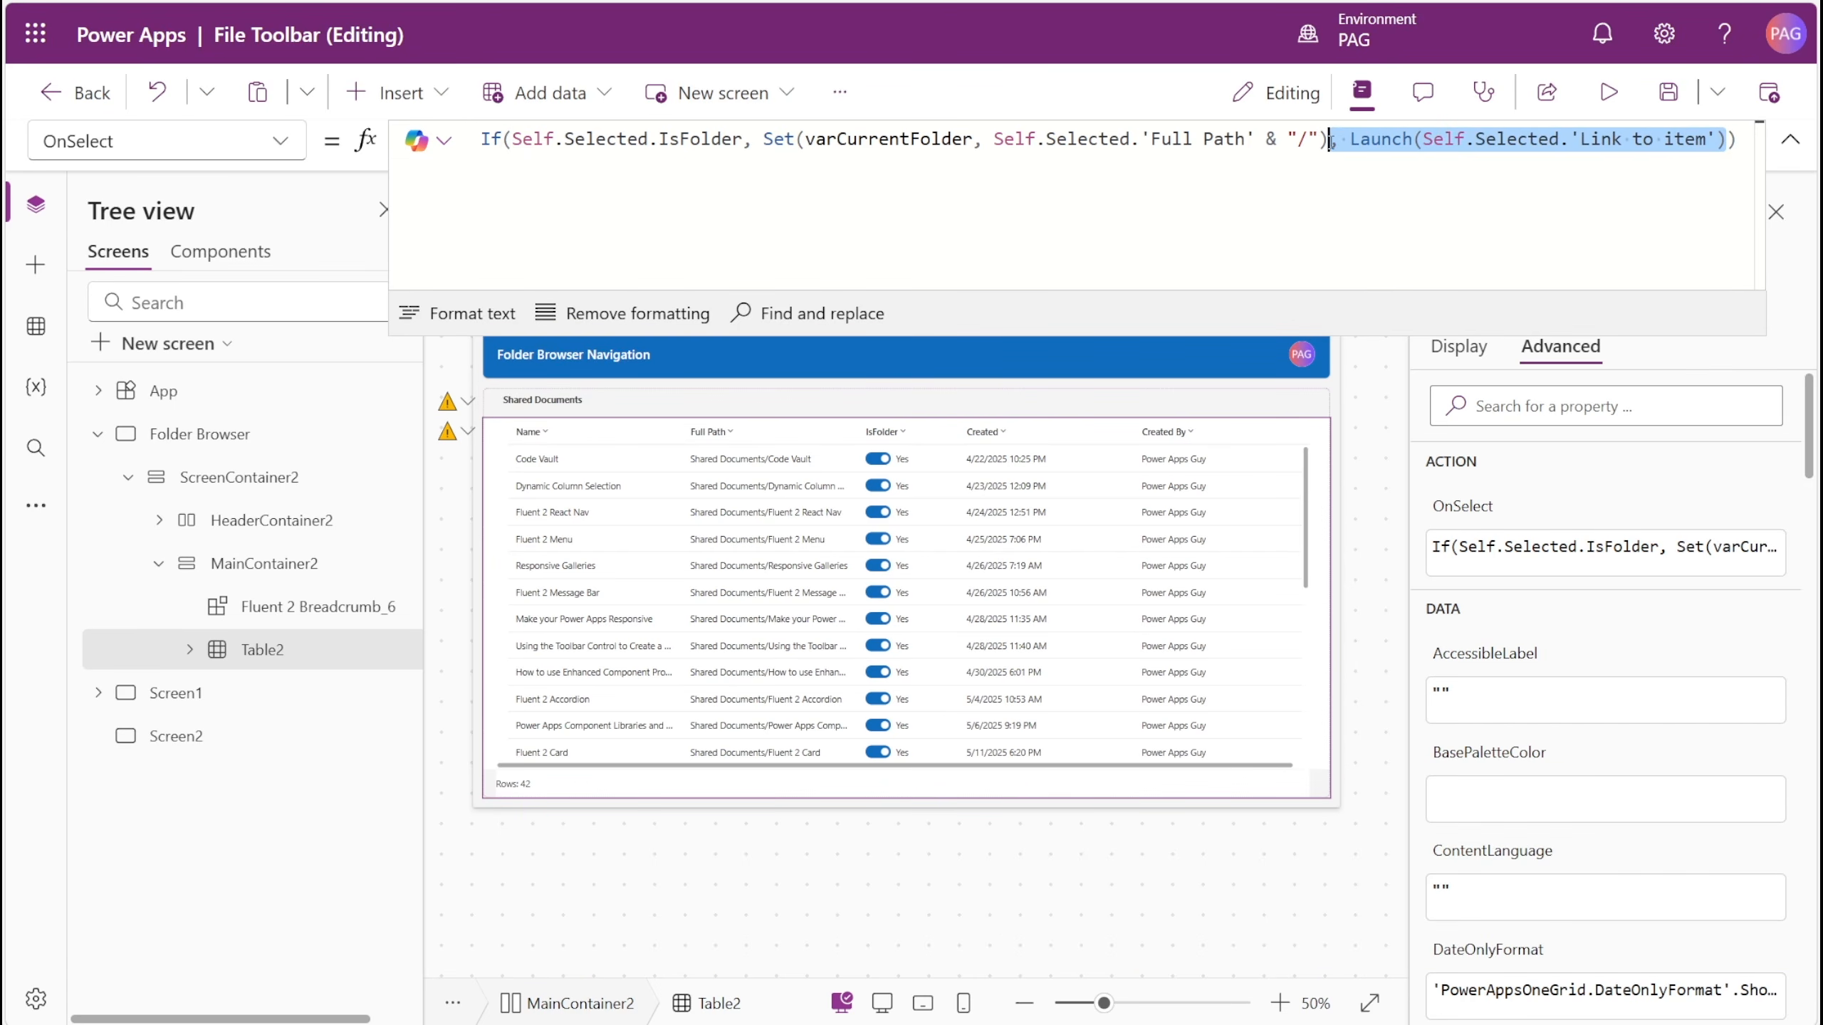
pyautogui.press('Delete')
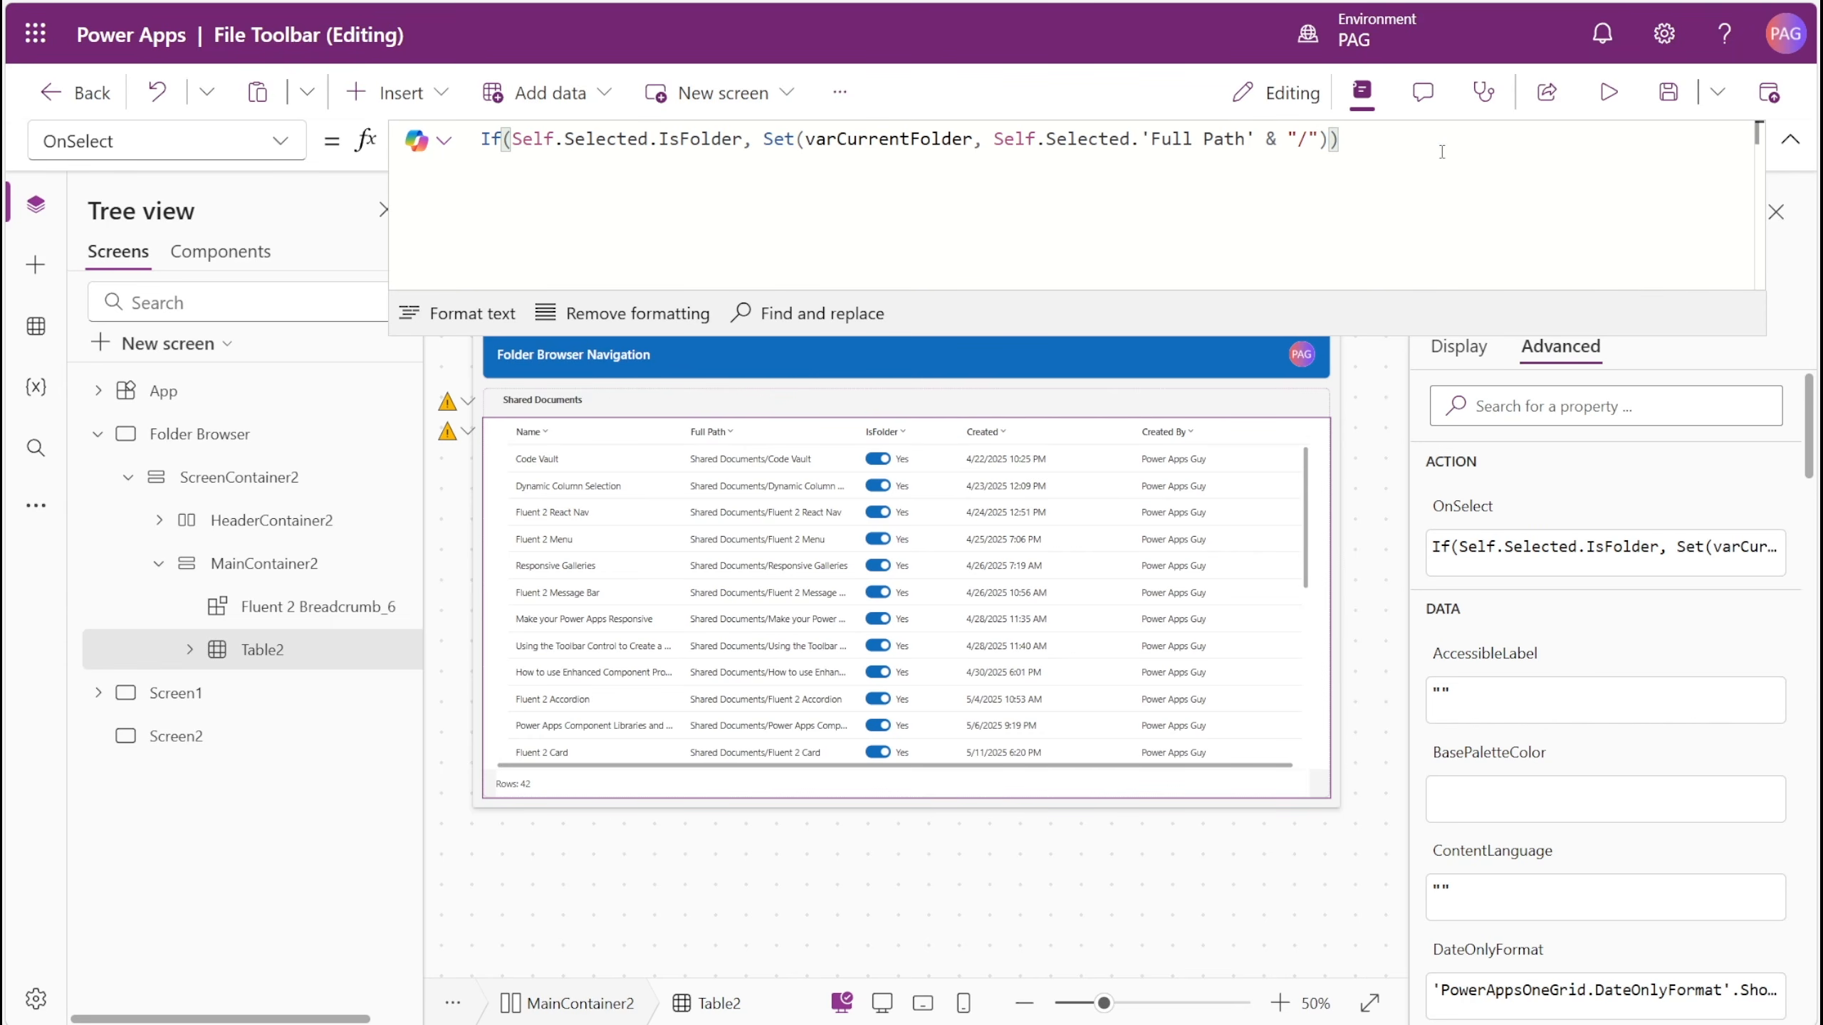
# - Insert the custom File Toolbar component into MainContainer2 and place it between the breadcrumb and the documents table
pyautogui.click(317, 606)
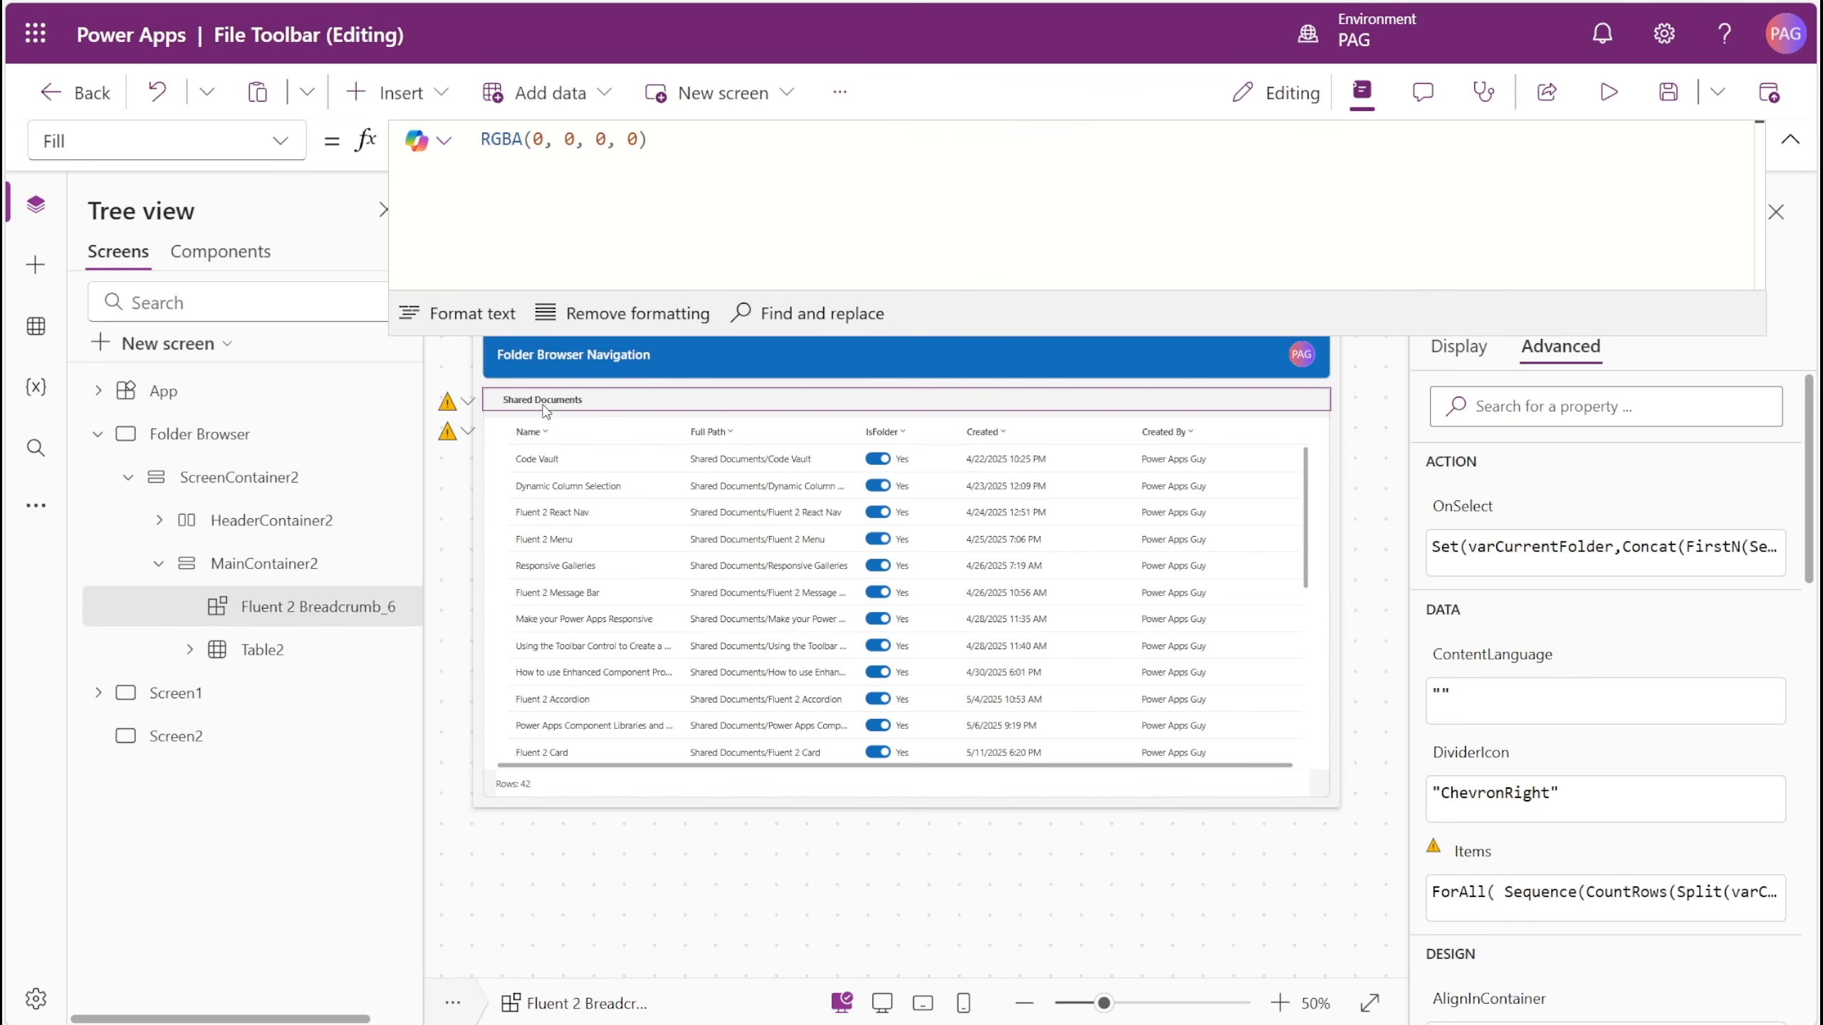
pyautogui.click(35, 265)
pyautogui.click(158, 712)
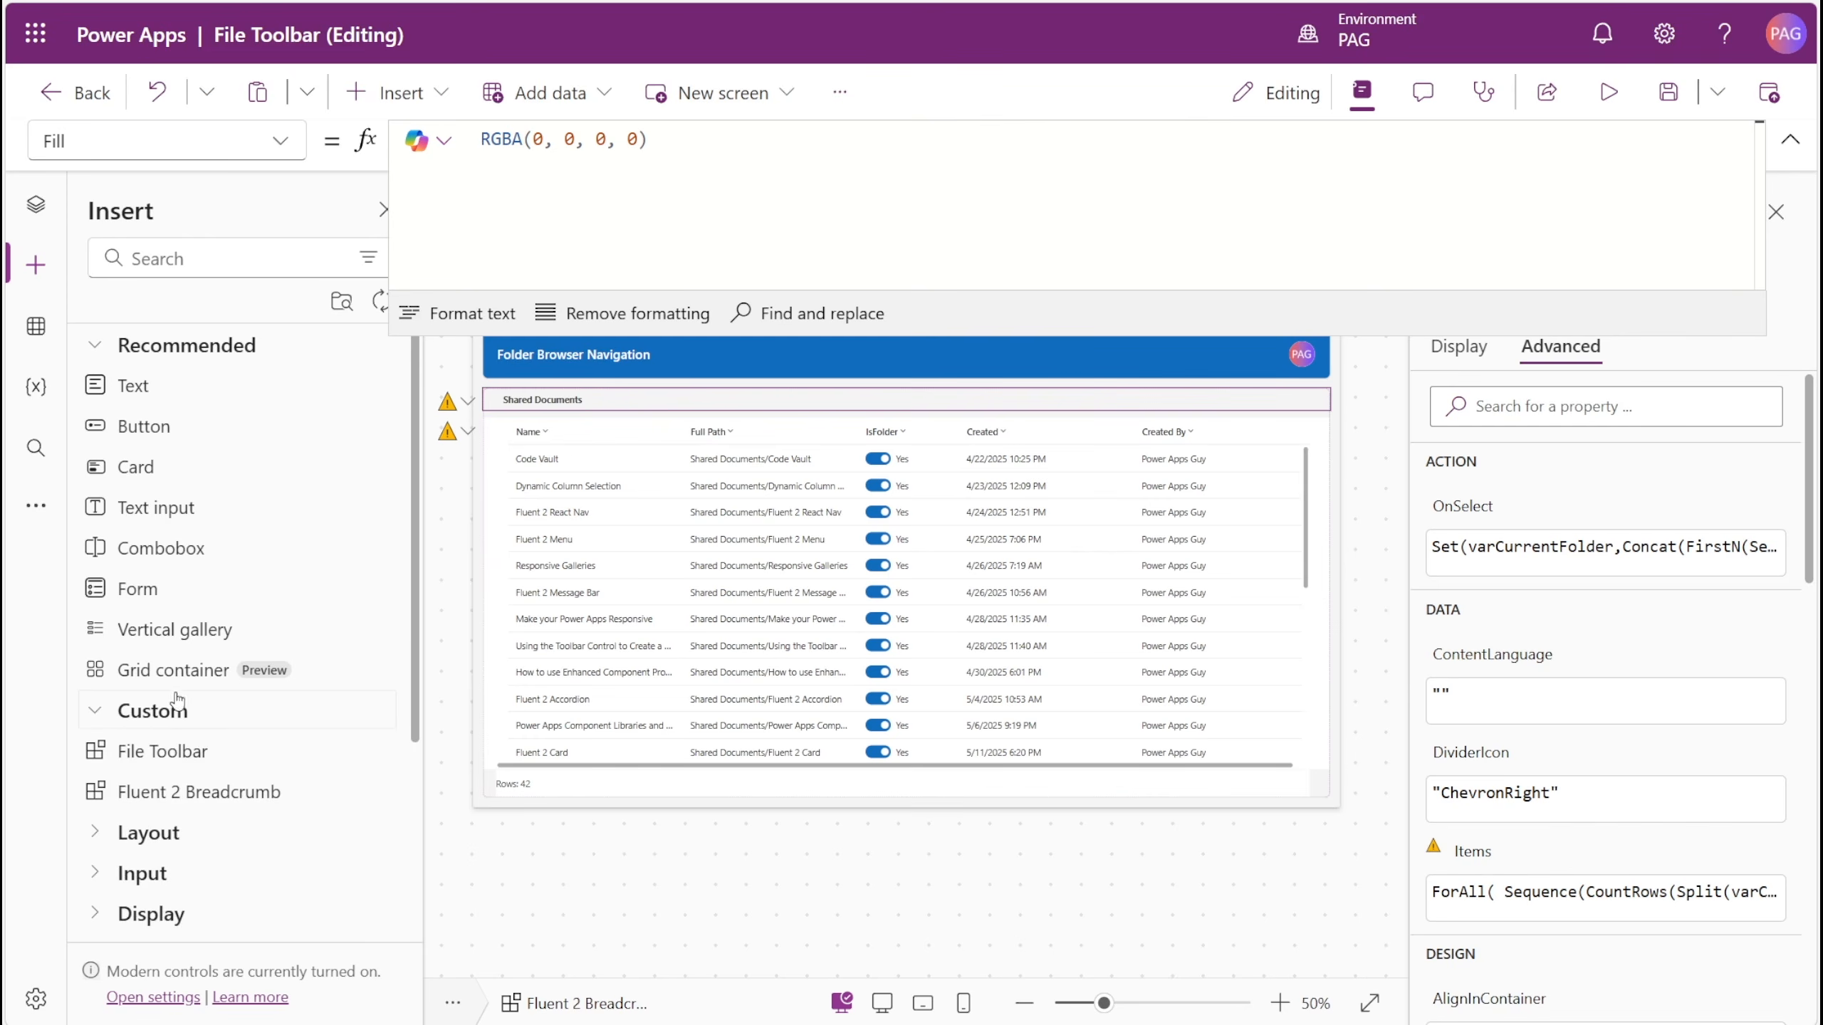
pyautogui.scroll(-1, 173, 682)
pyautogui.click(175, 675)
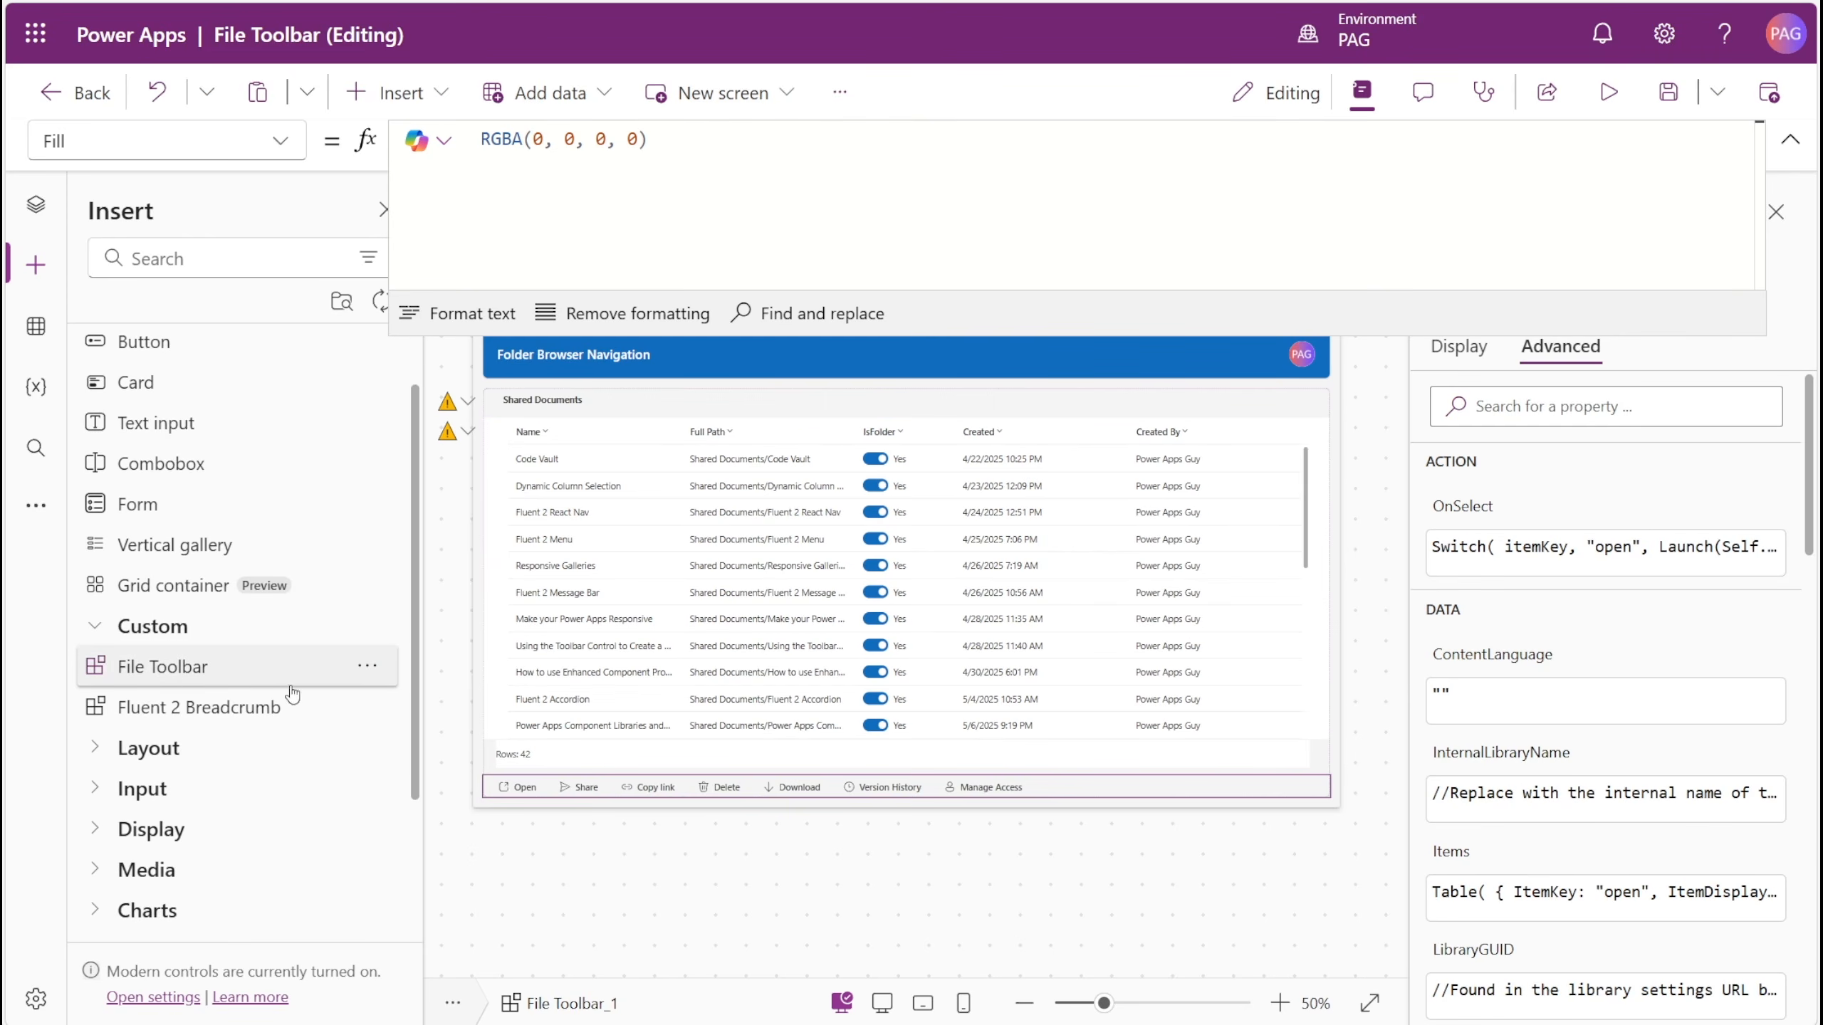
pyautogui.moveTo(628, 779); pyautogui.dragTo(740, 429)
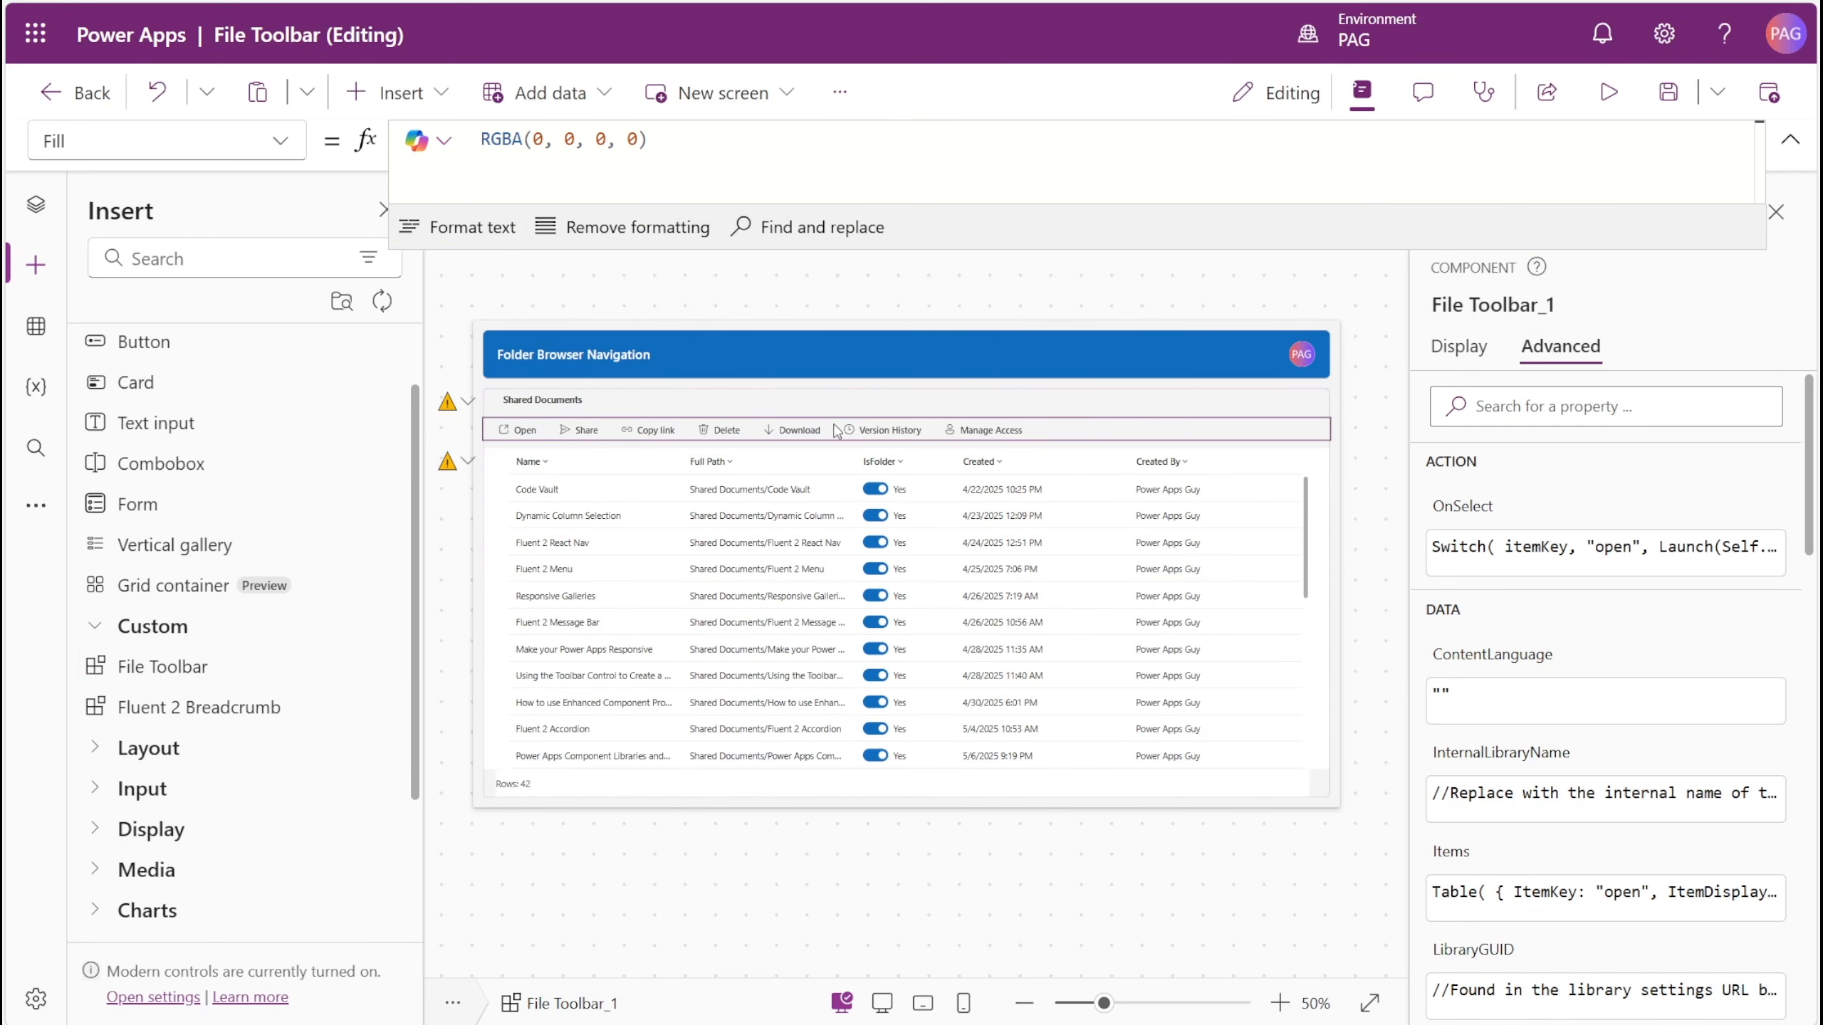
# - Examine the inserted File Toolbar's Site URL and Internal Library Name property values
pyautogui.click(1459, 348)
pyautogui.moveTo(1109, 180); pyautogui.dragTo(490, 182)
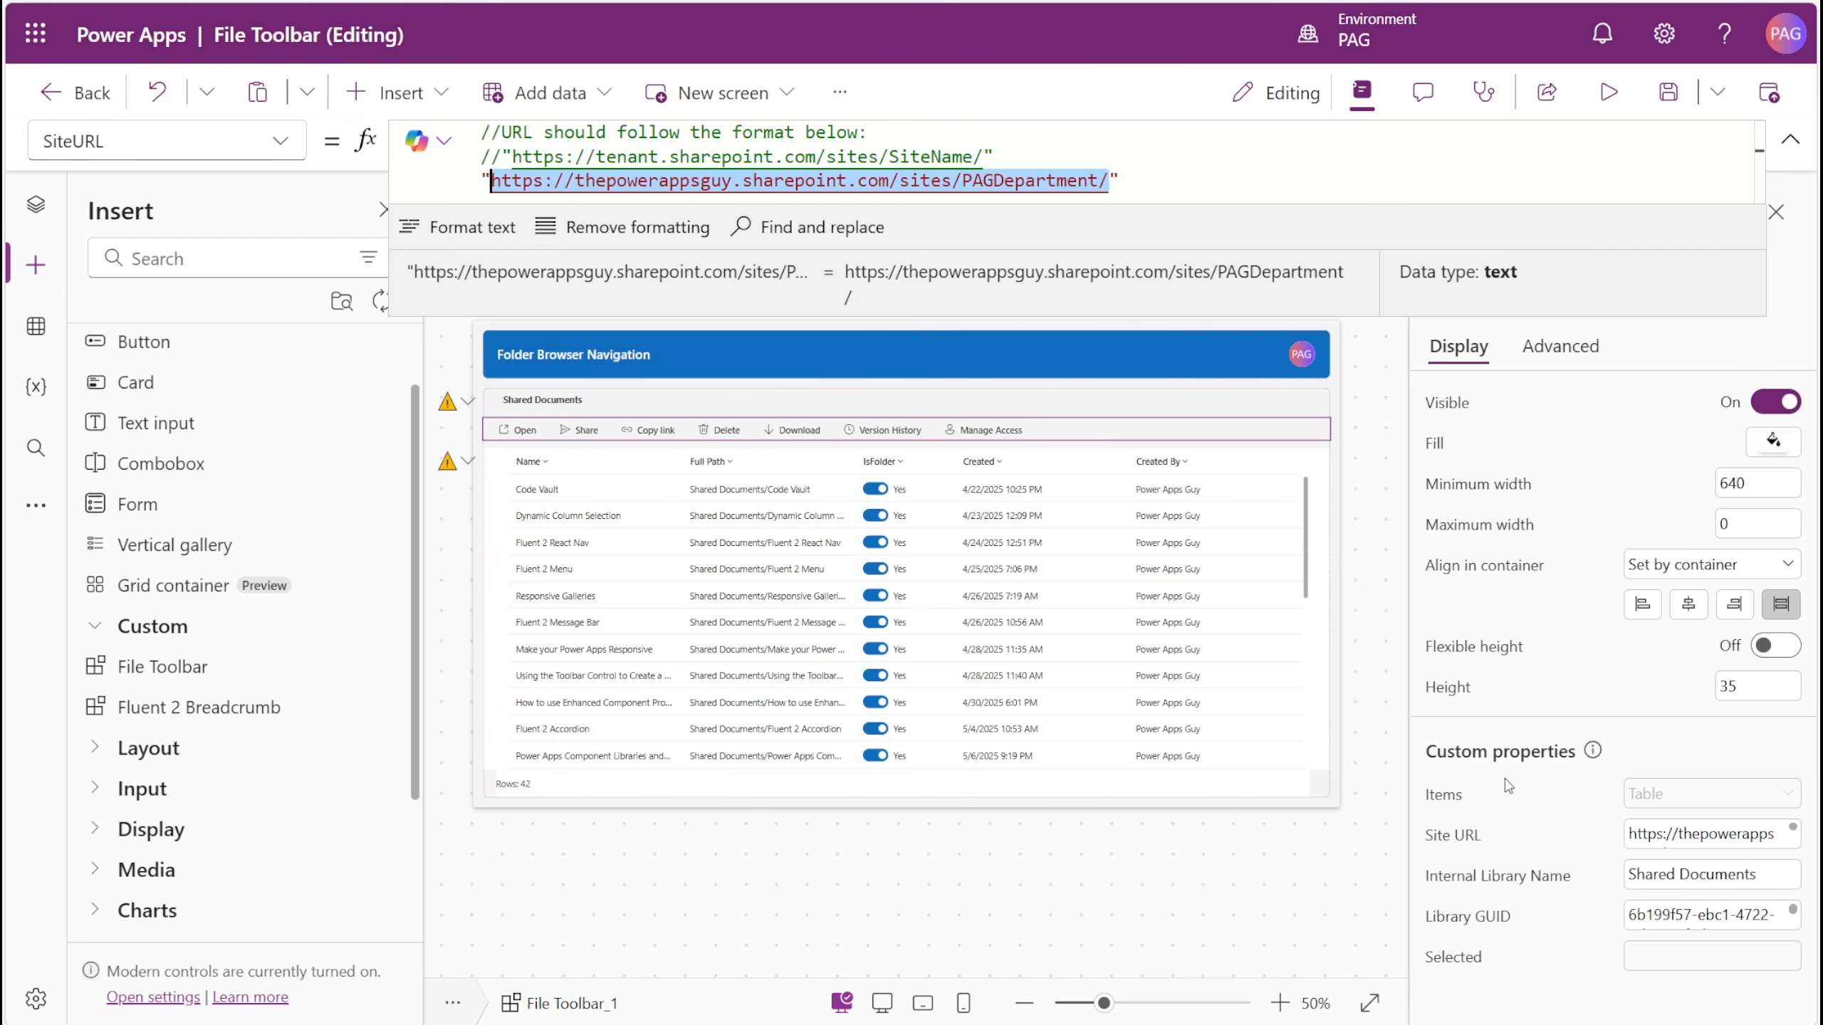
pyautogui.click(1490, 875)
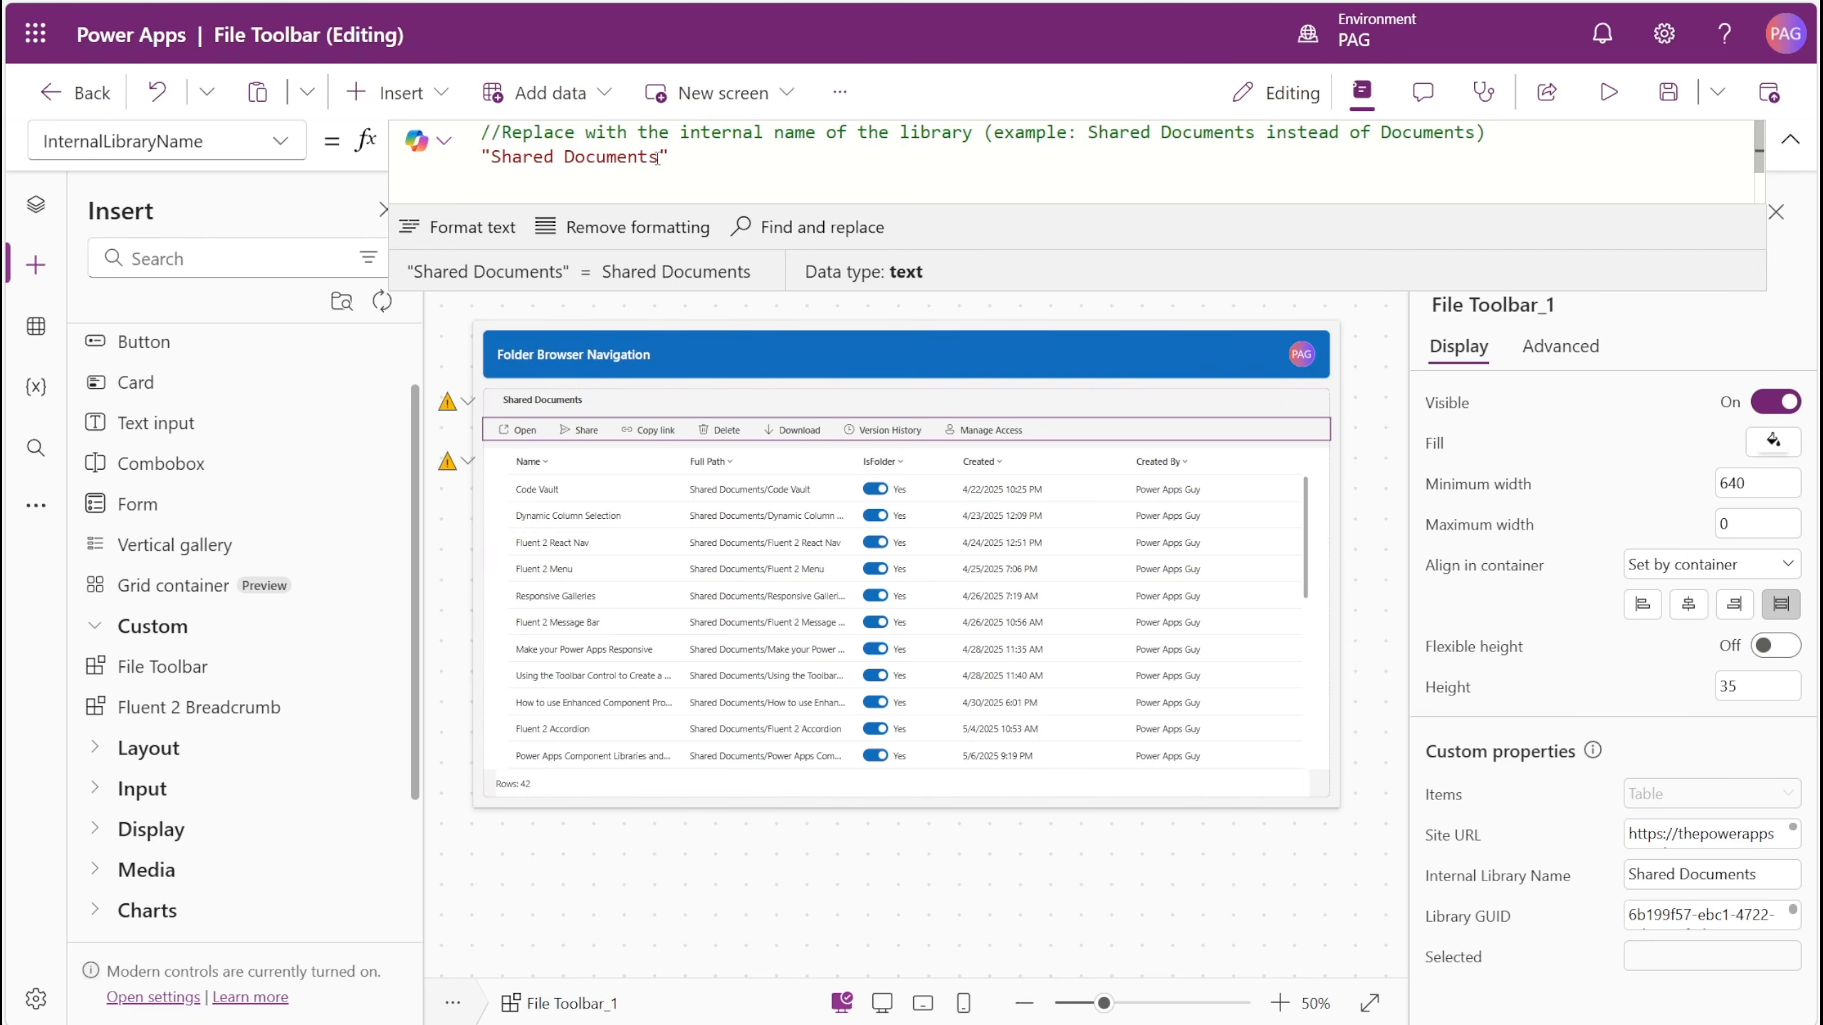
# - Set the Selected property of File Toolbar_1 to Table2.Selected in place of the default record
pyautogui.click(1491, 919)
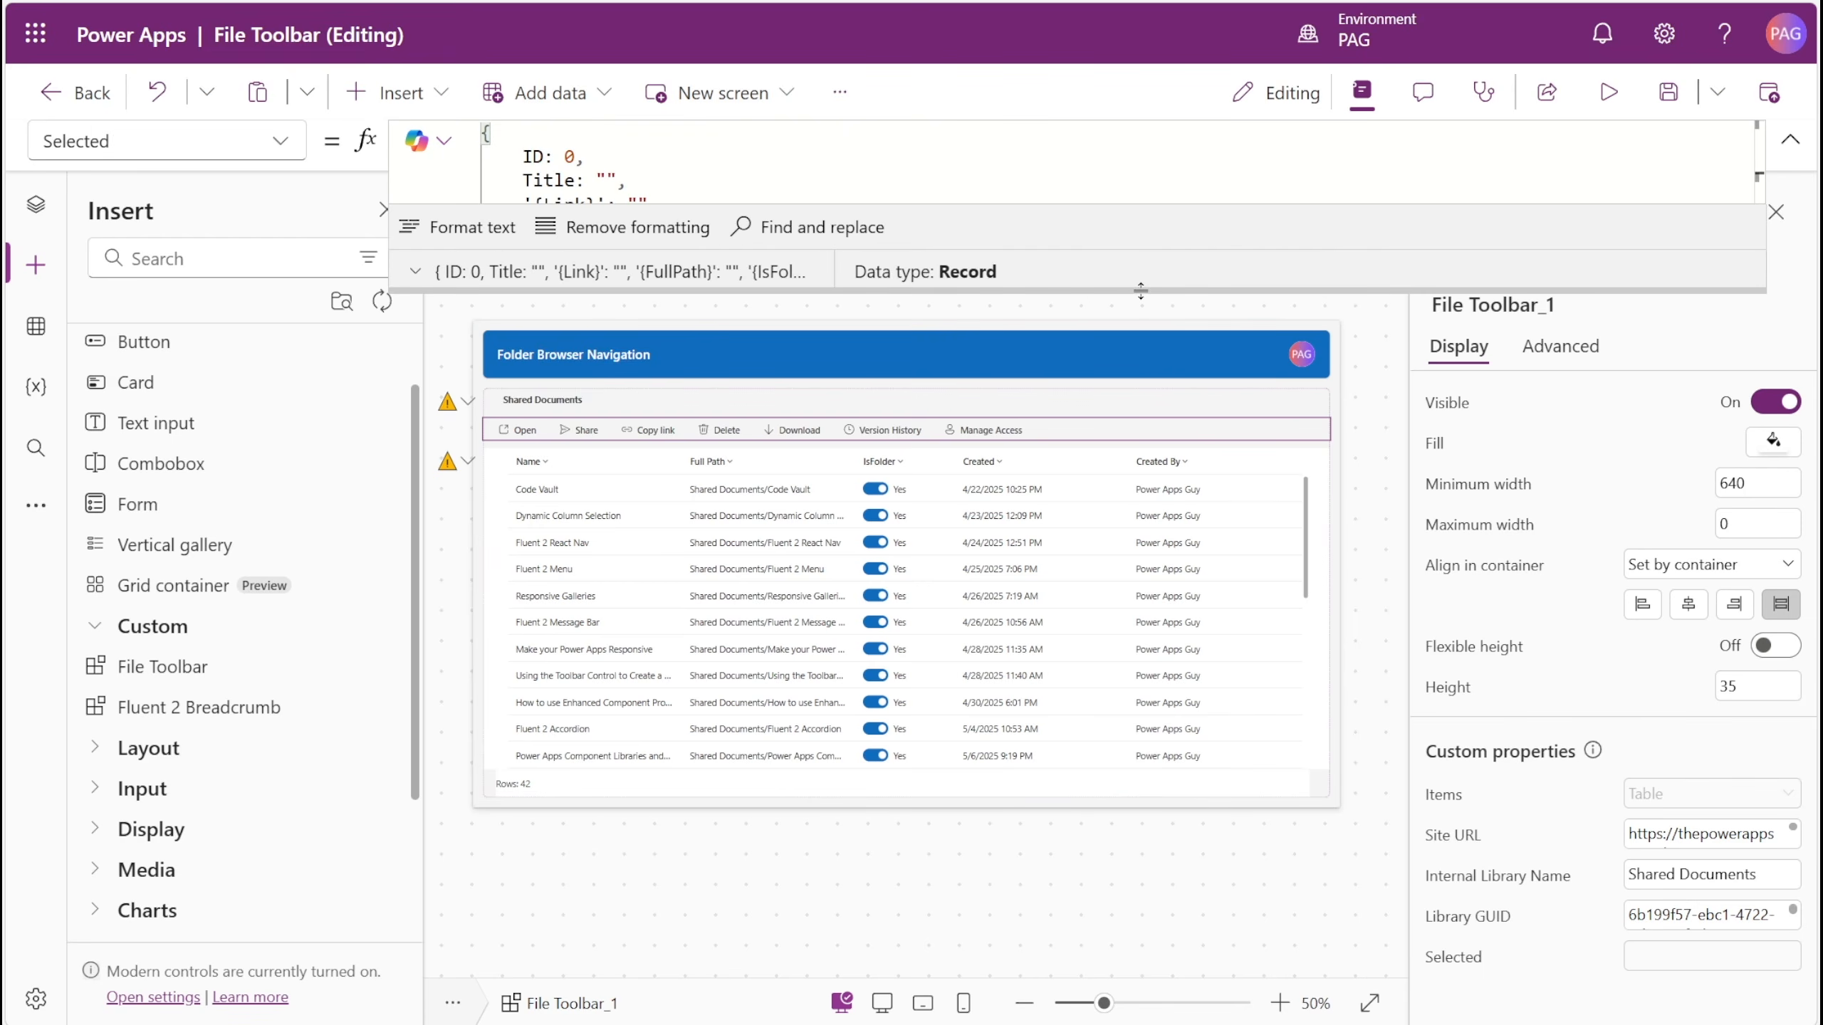
pyautogui.moveTo(1140, 292); pyautogui.dragTo(1134, 401)
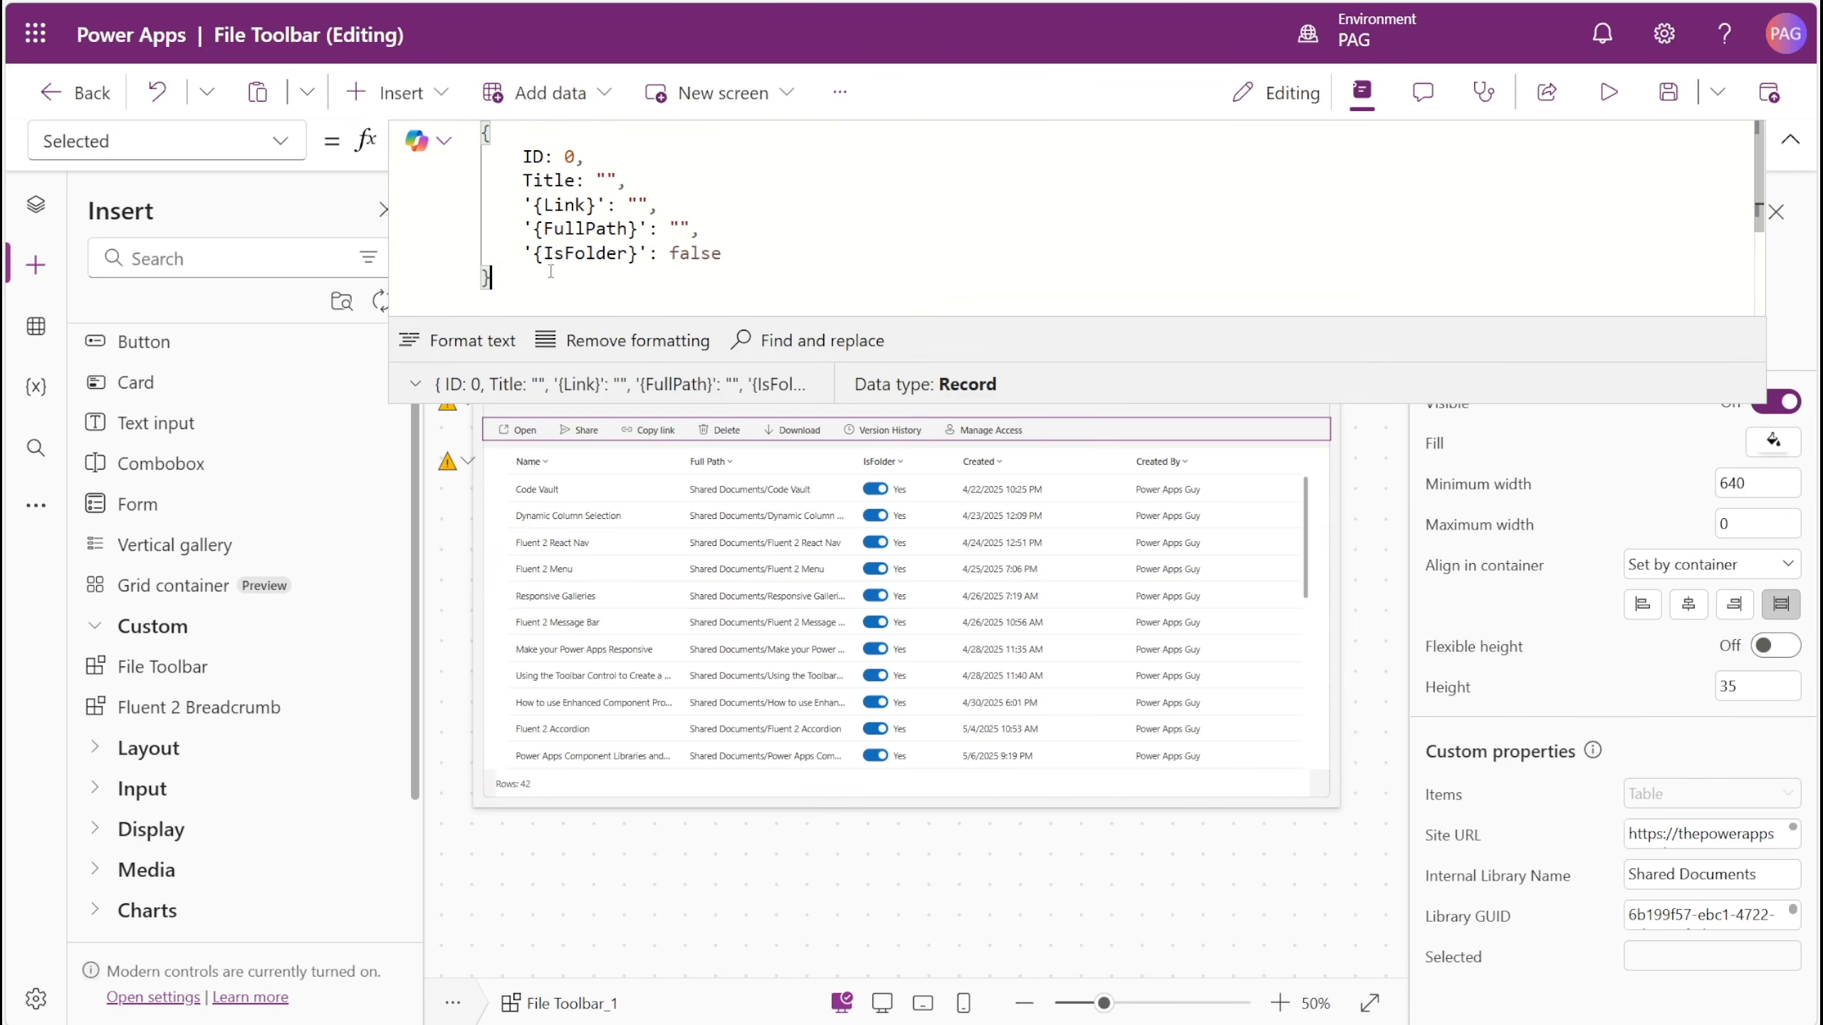
pyautogui.hotkey('ctrl', 'a')
pyautogui.write('Ta')
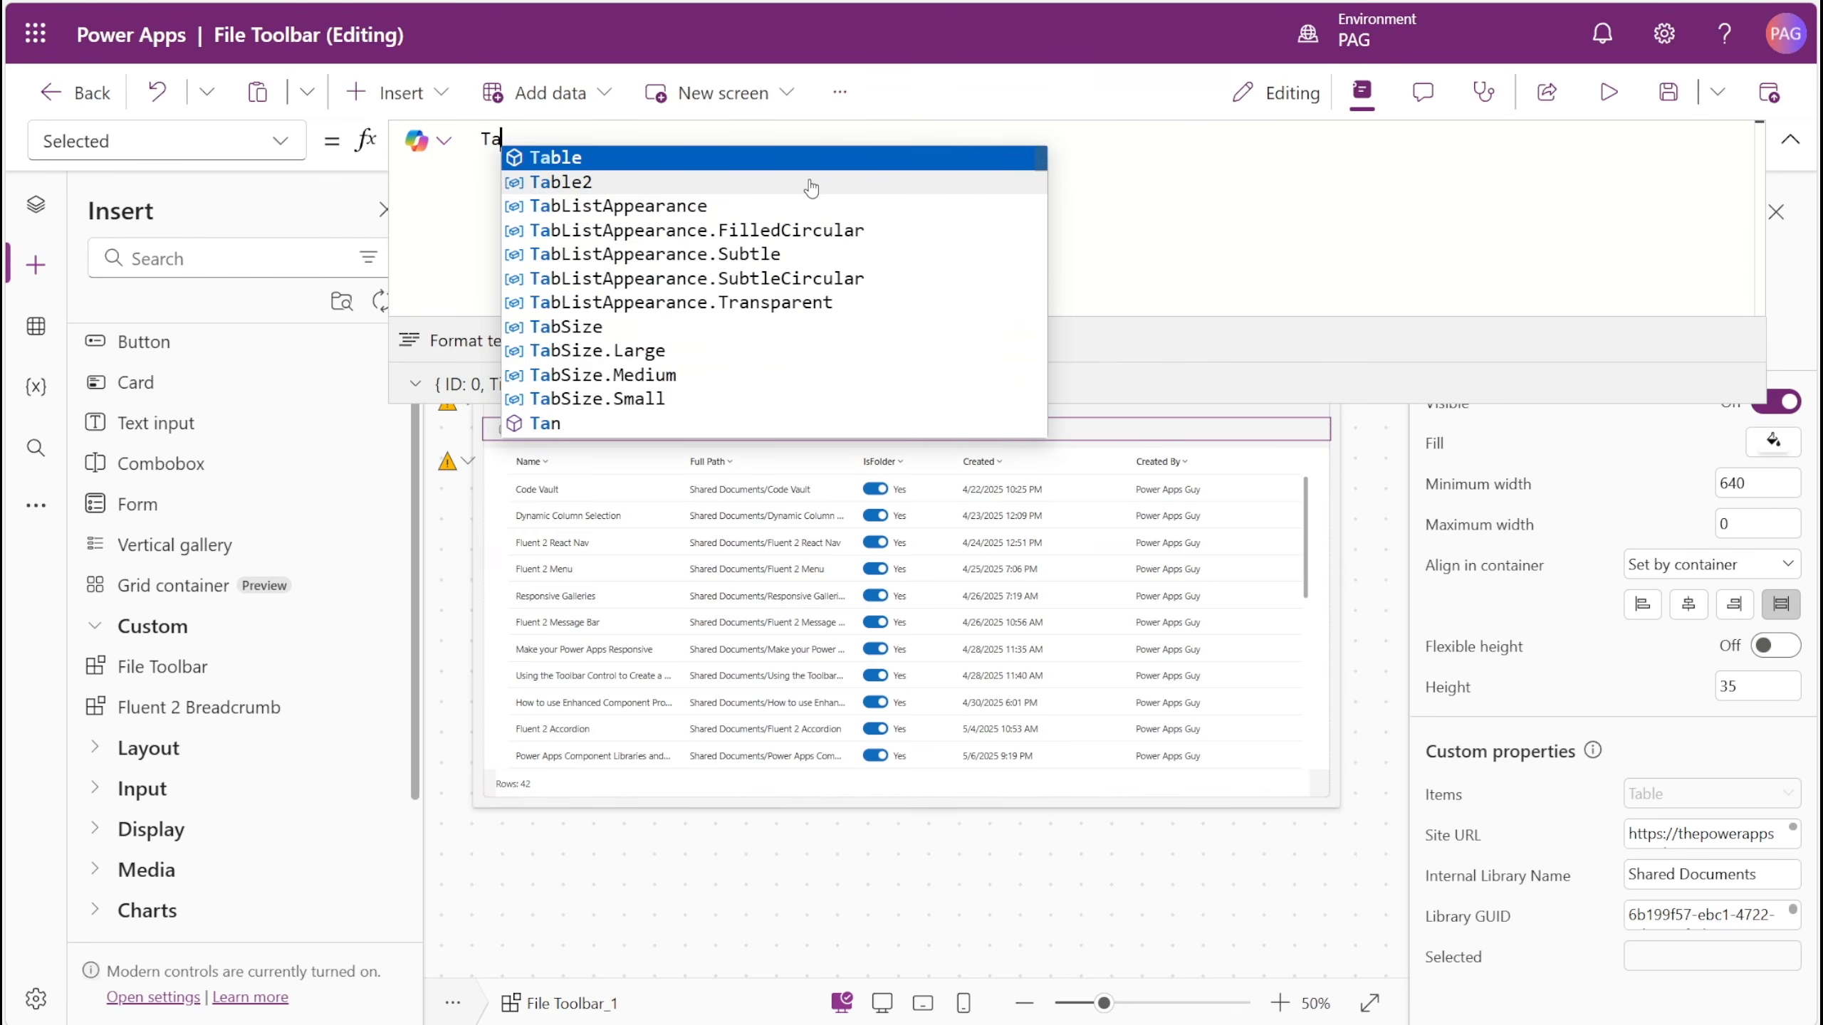
pyautogui.write('ble2.Selected')
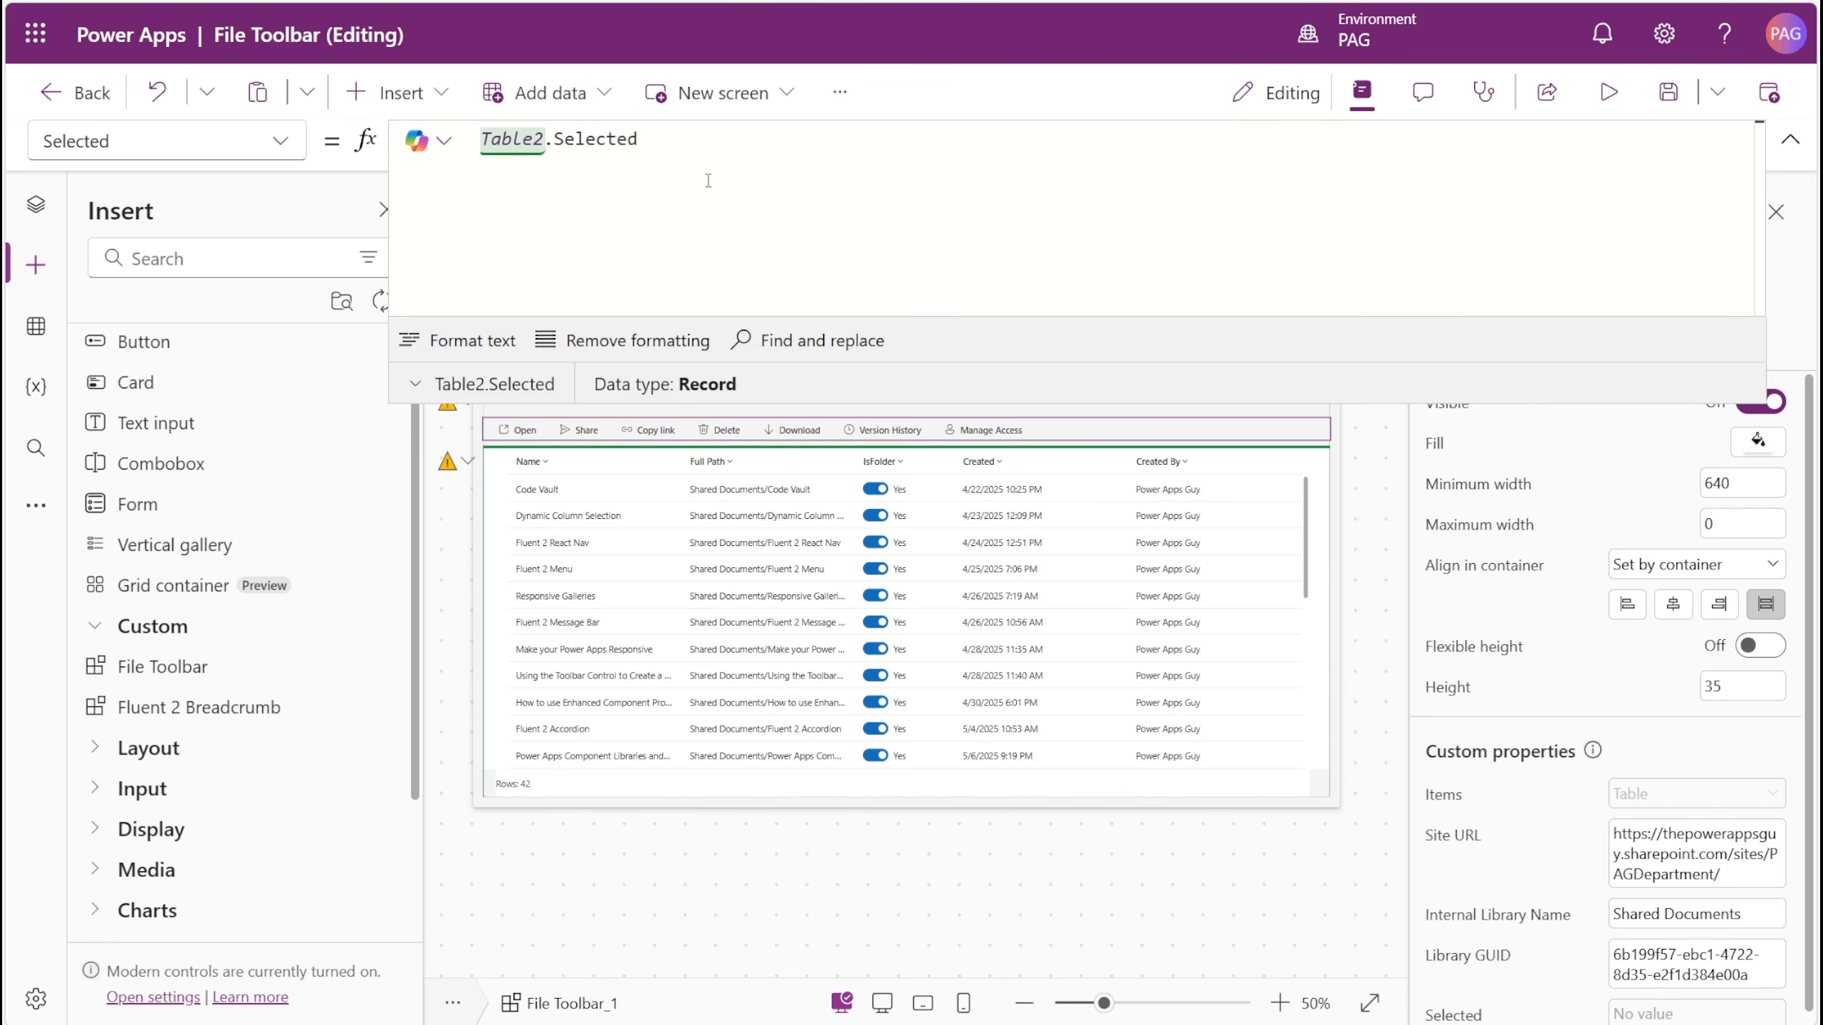
# - Preview the app, browse to Code Vault/Test, and test the toolbar's Open command on the Book file
pyautogui.press('F5')
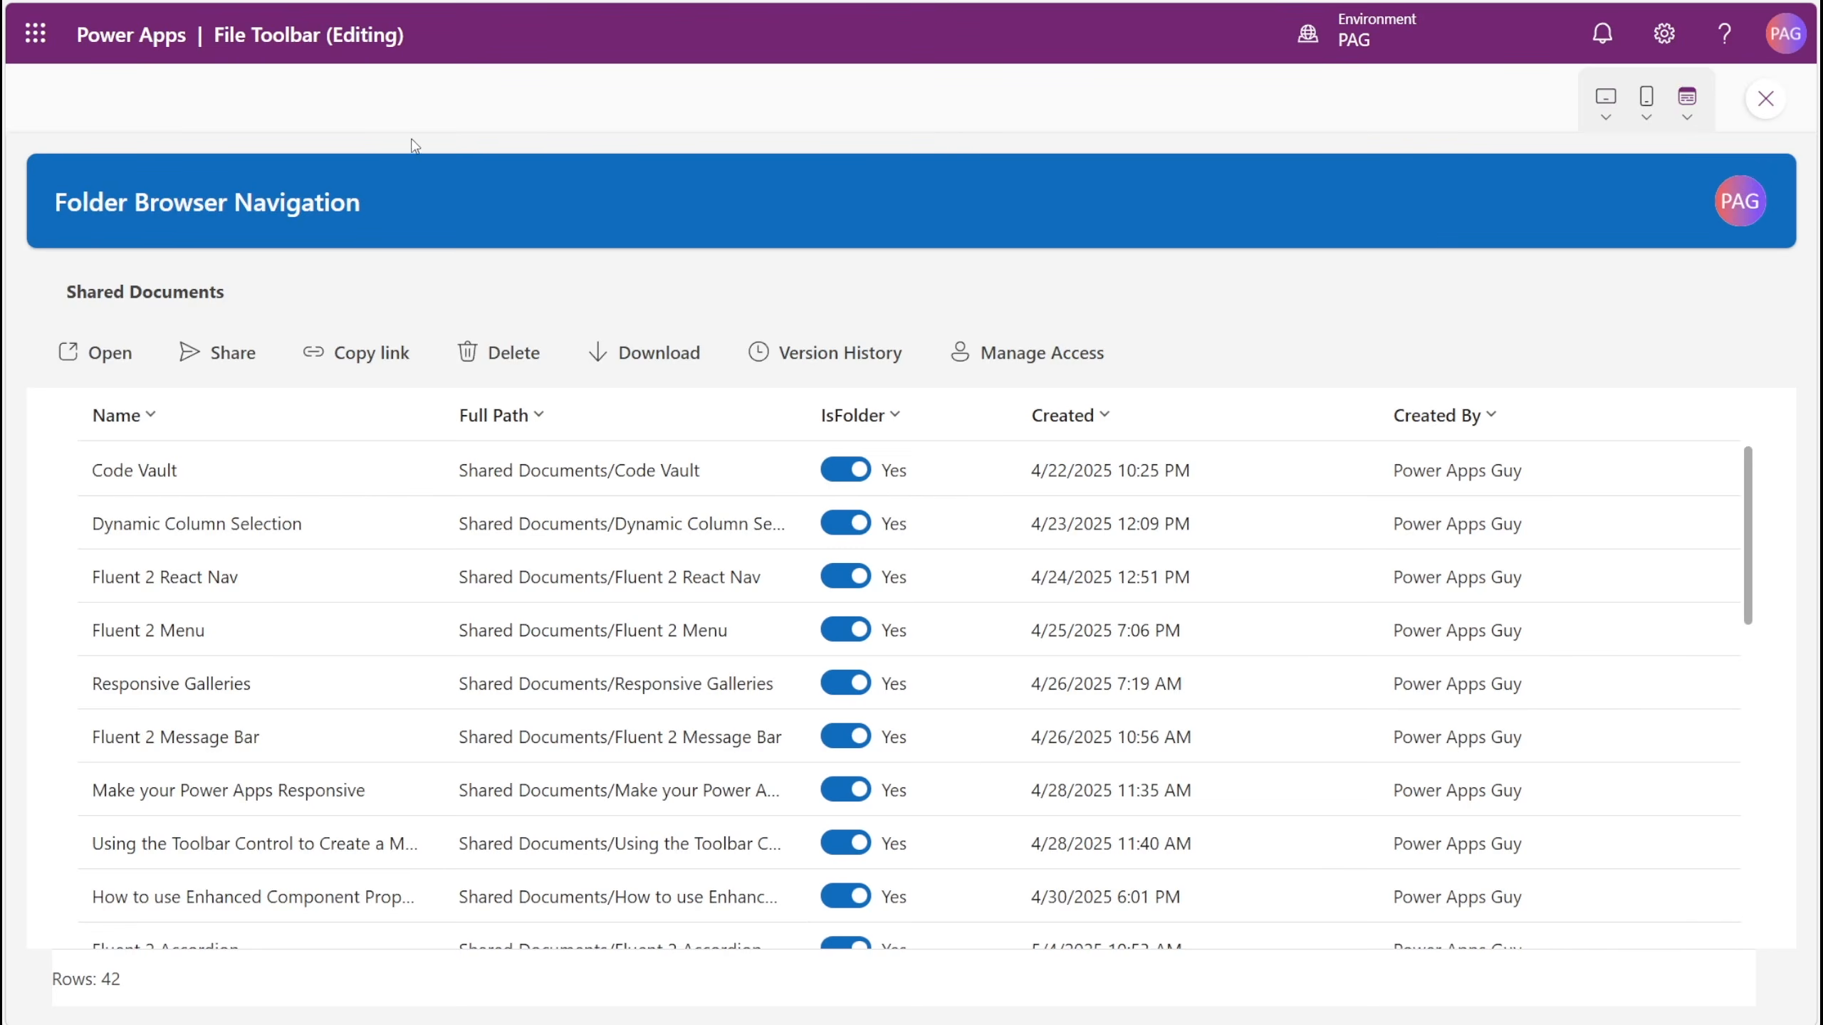
pyautogui.click(159, 472)
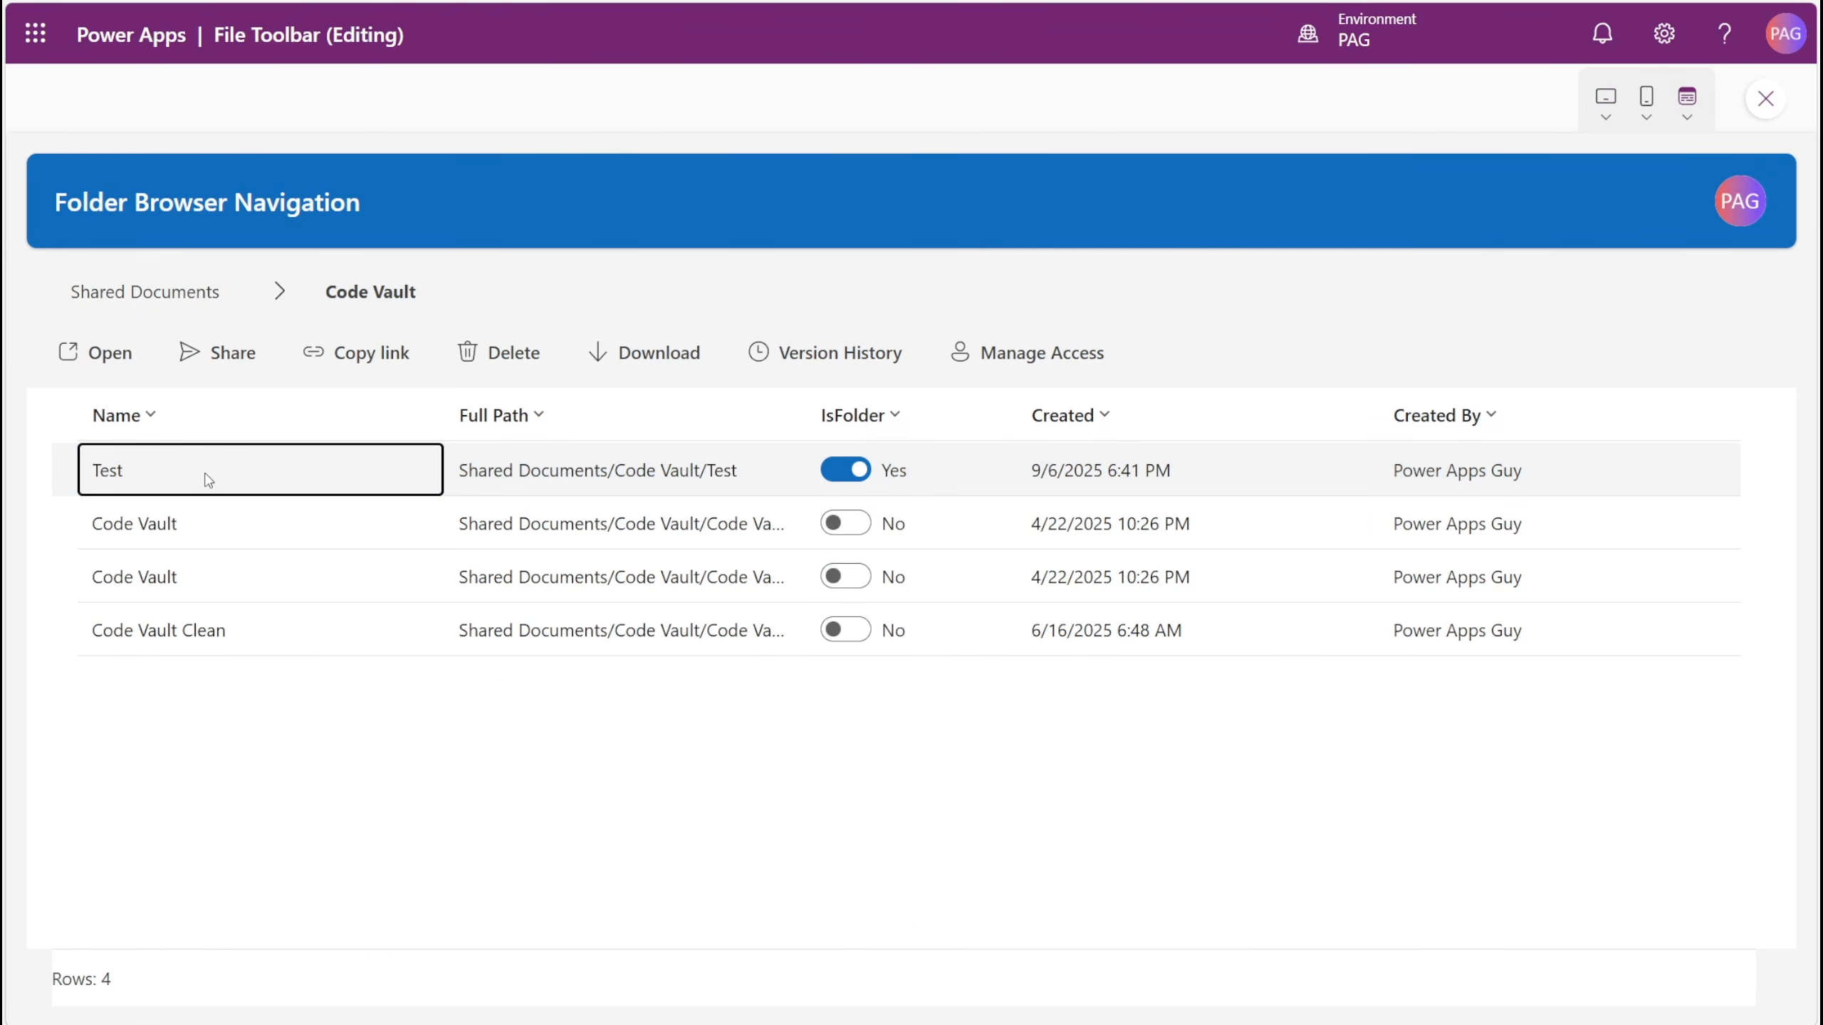
pyautogui.click(204, 476)
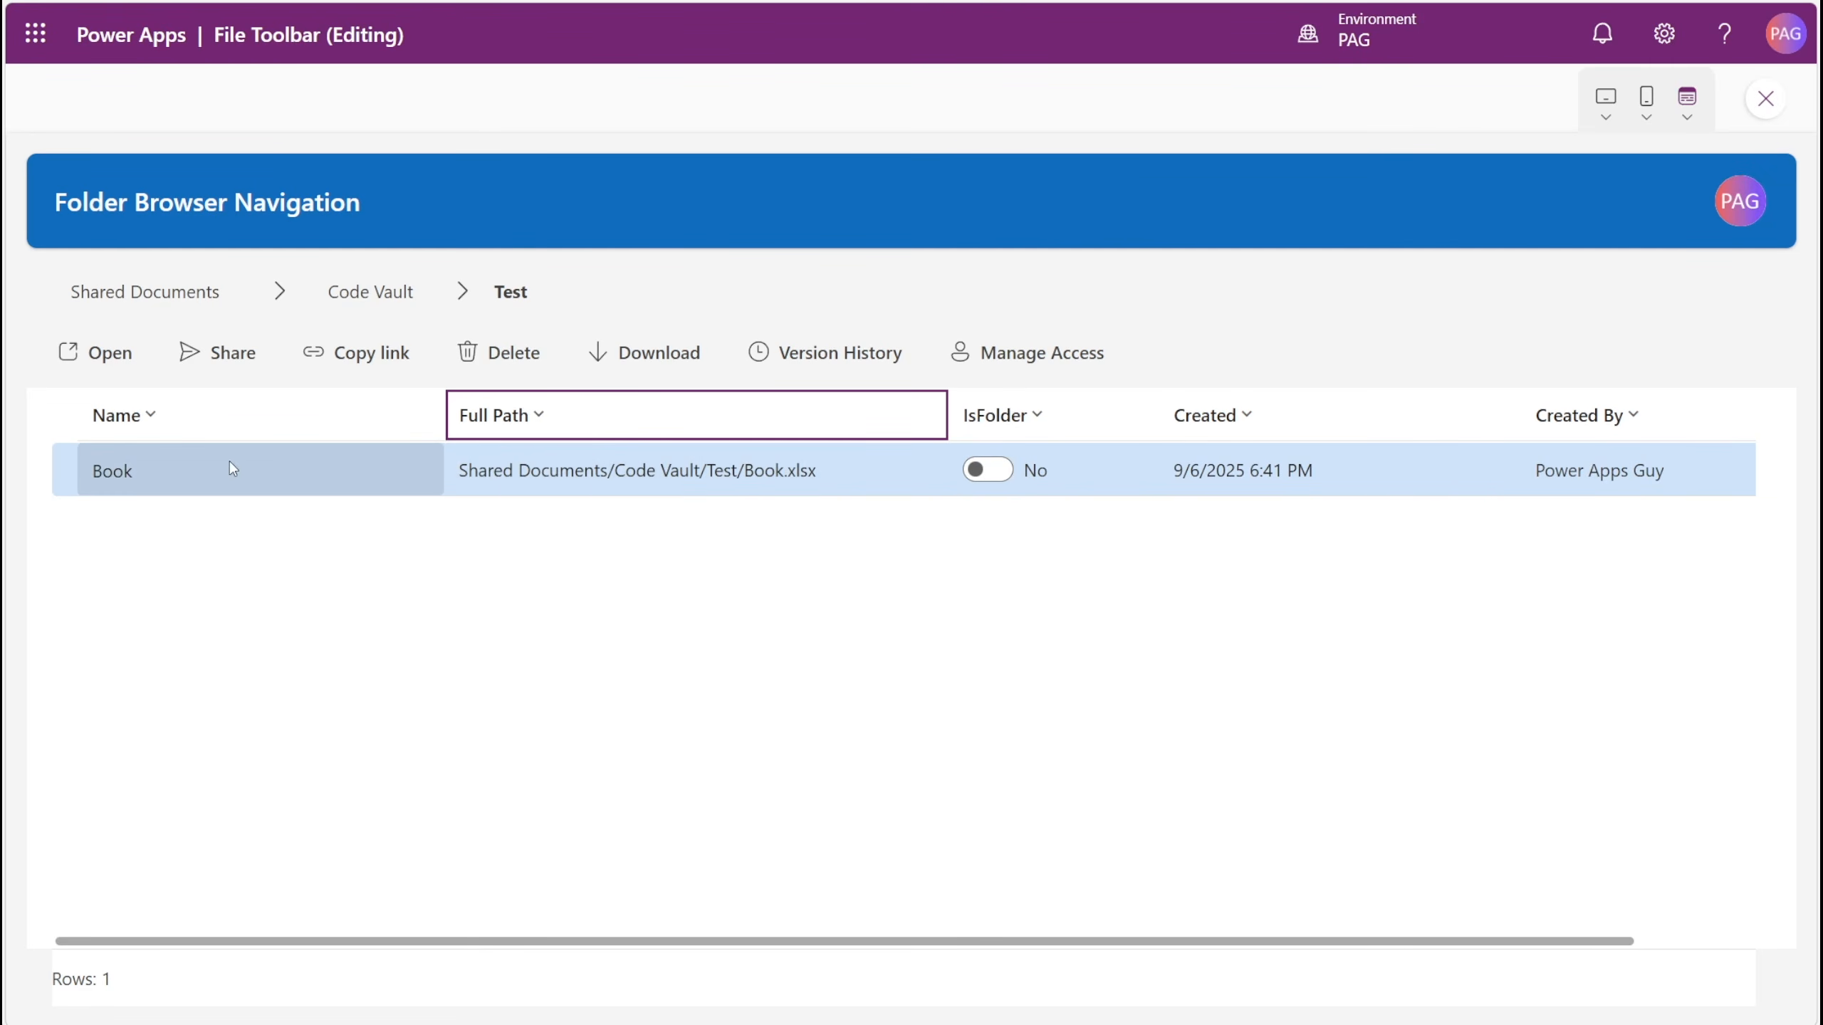
pyautogui.click(136, 471)
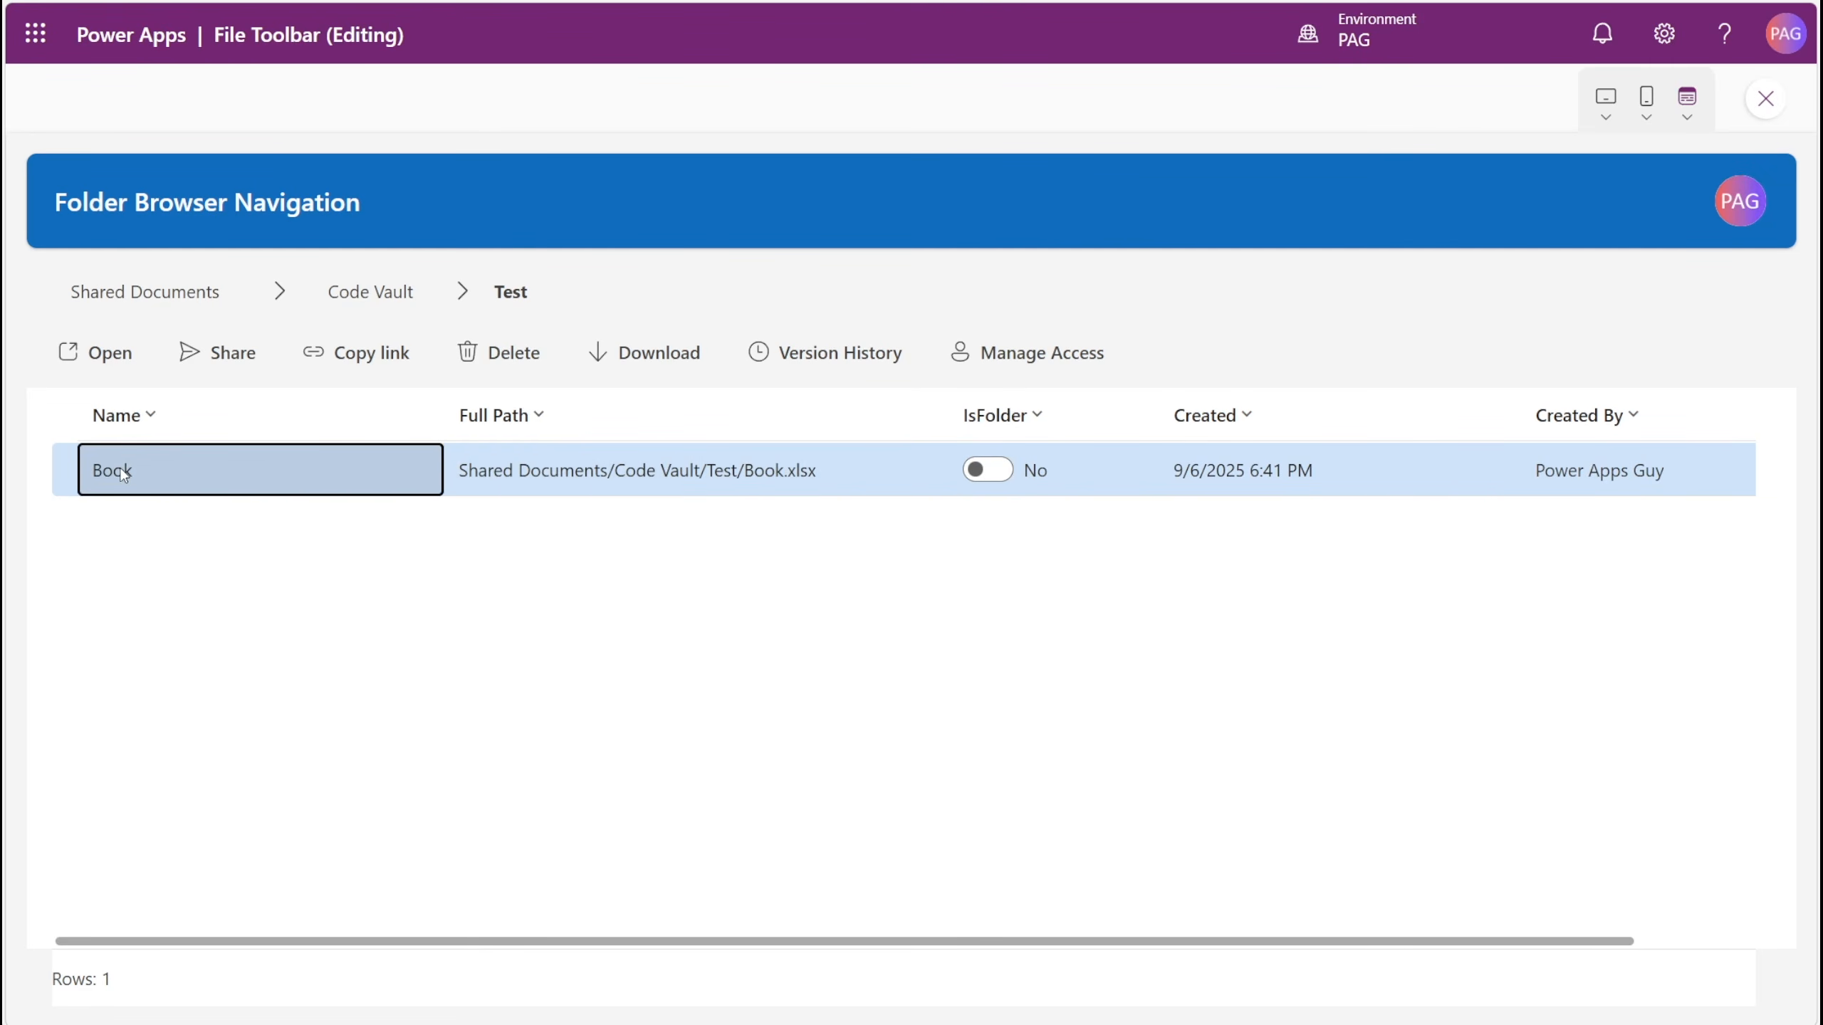
pyautogui.click(109, 355)
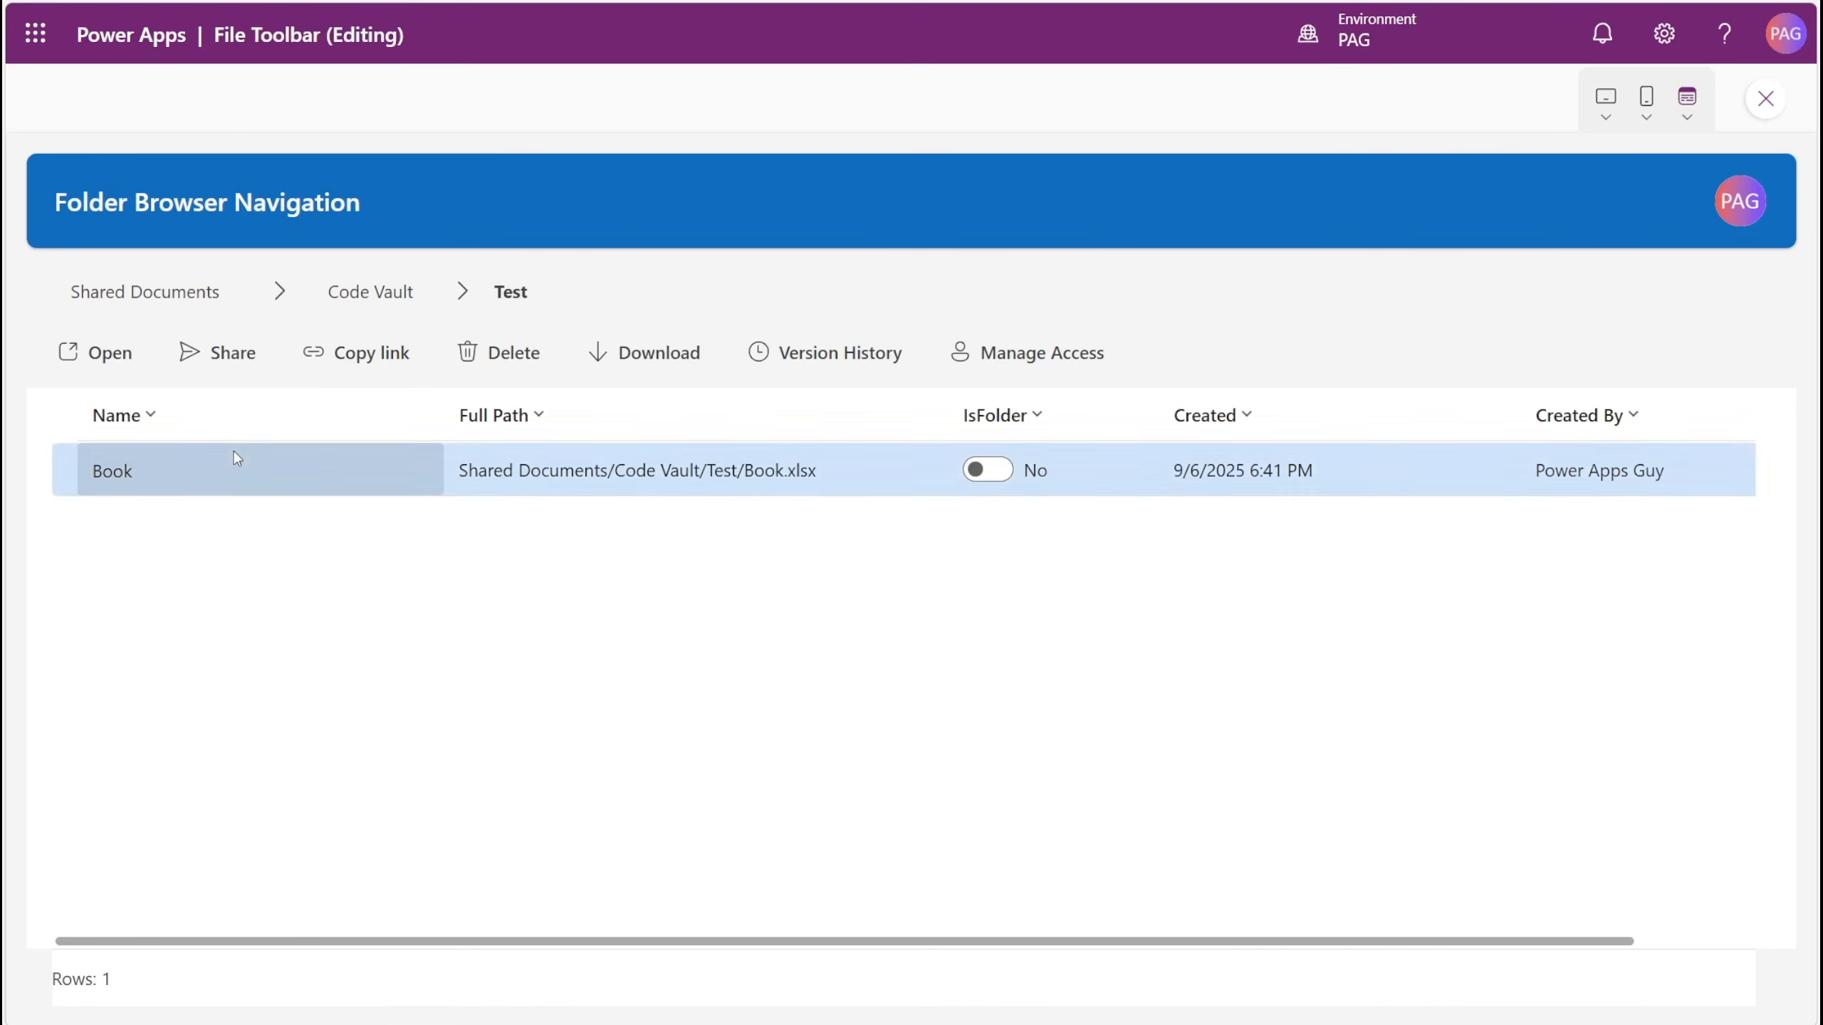
# - Test the toolbar's Share command on the Book file and examine the permission options in the sharing dialog
pyautogui.click(220, 357)
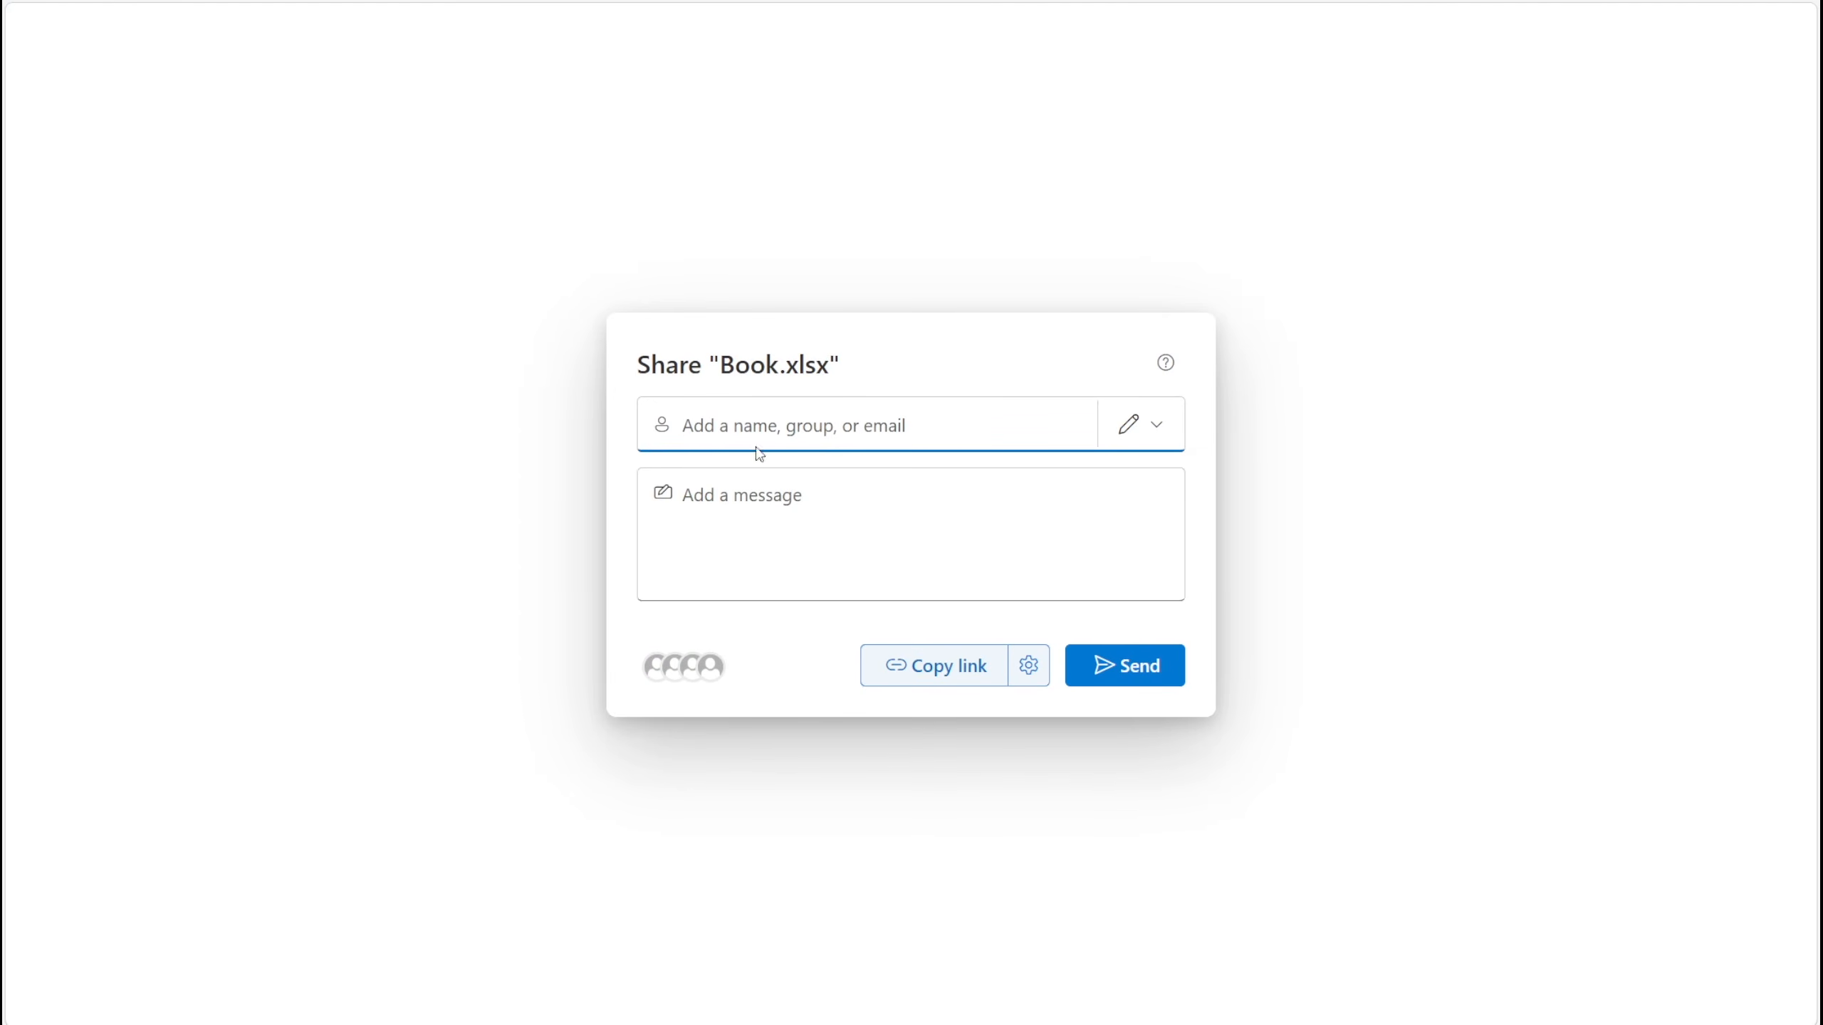
pyautogui.click(1157, 430)
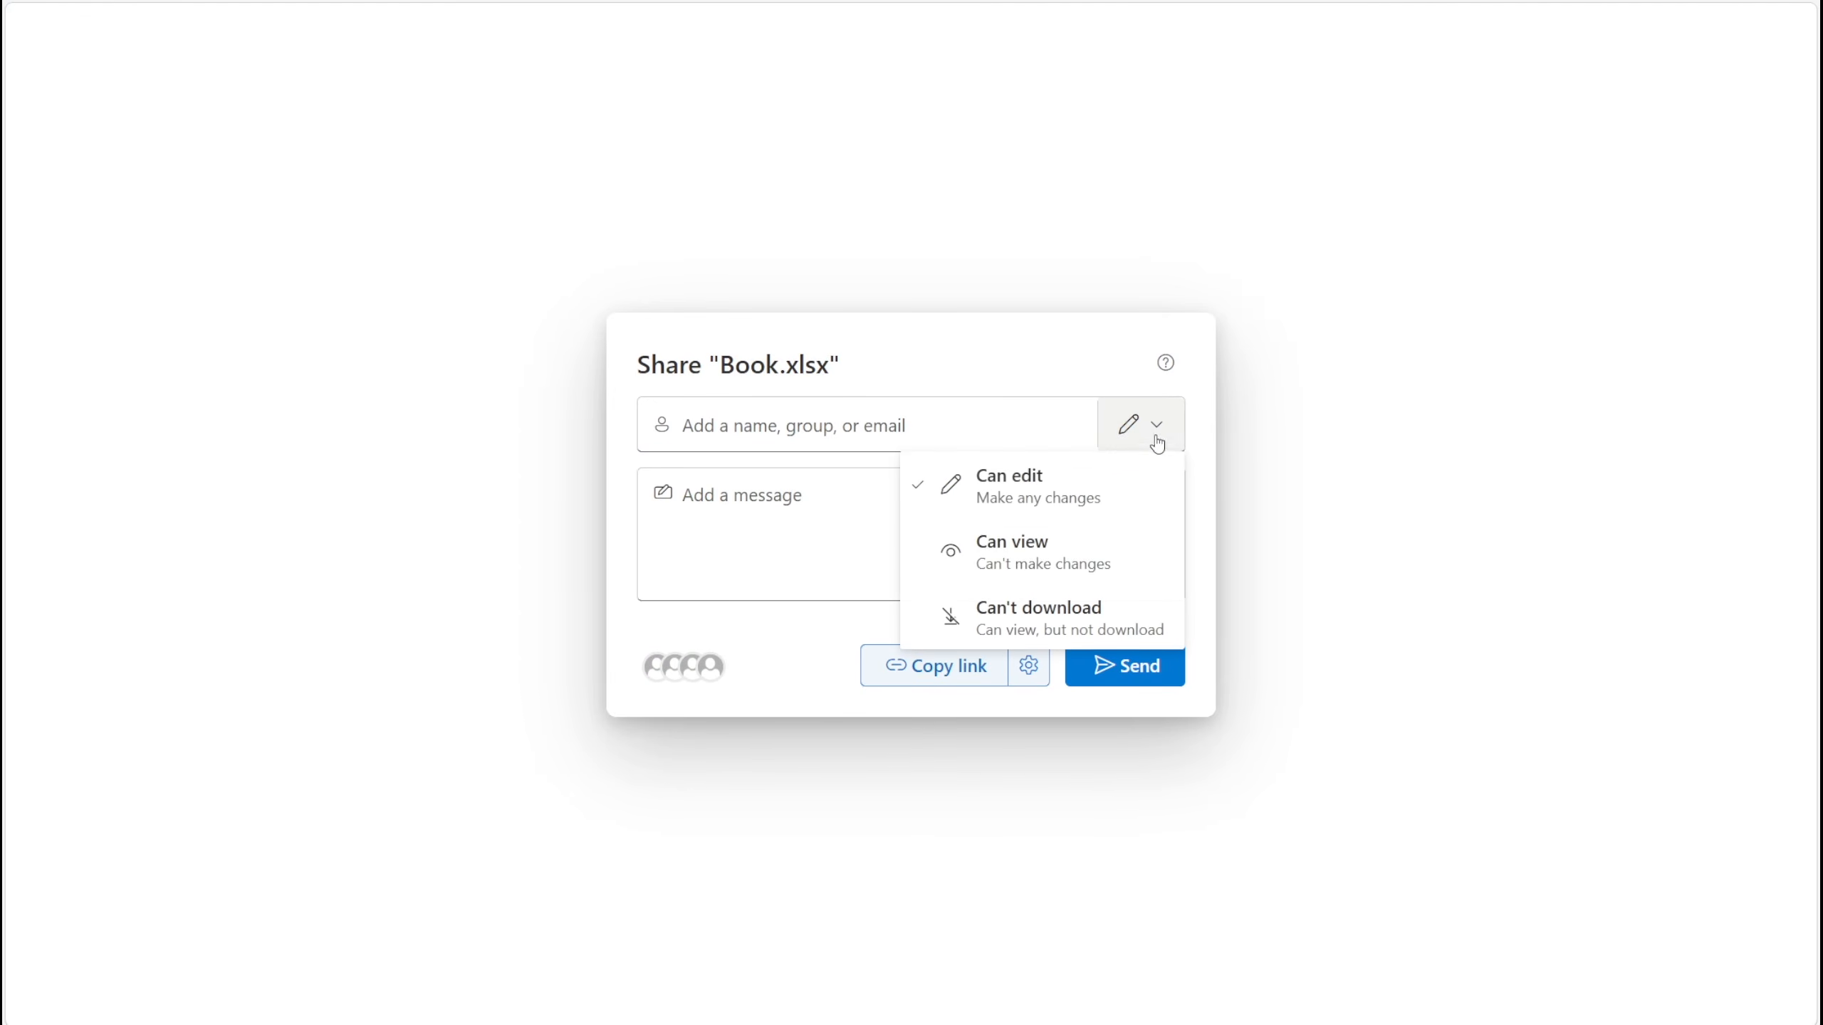
pyautogui.click(849, 549)
pyautogui.click(855, 515)
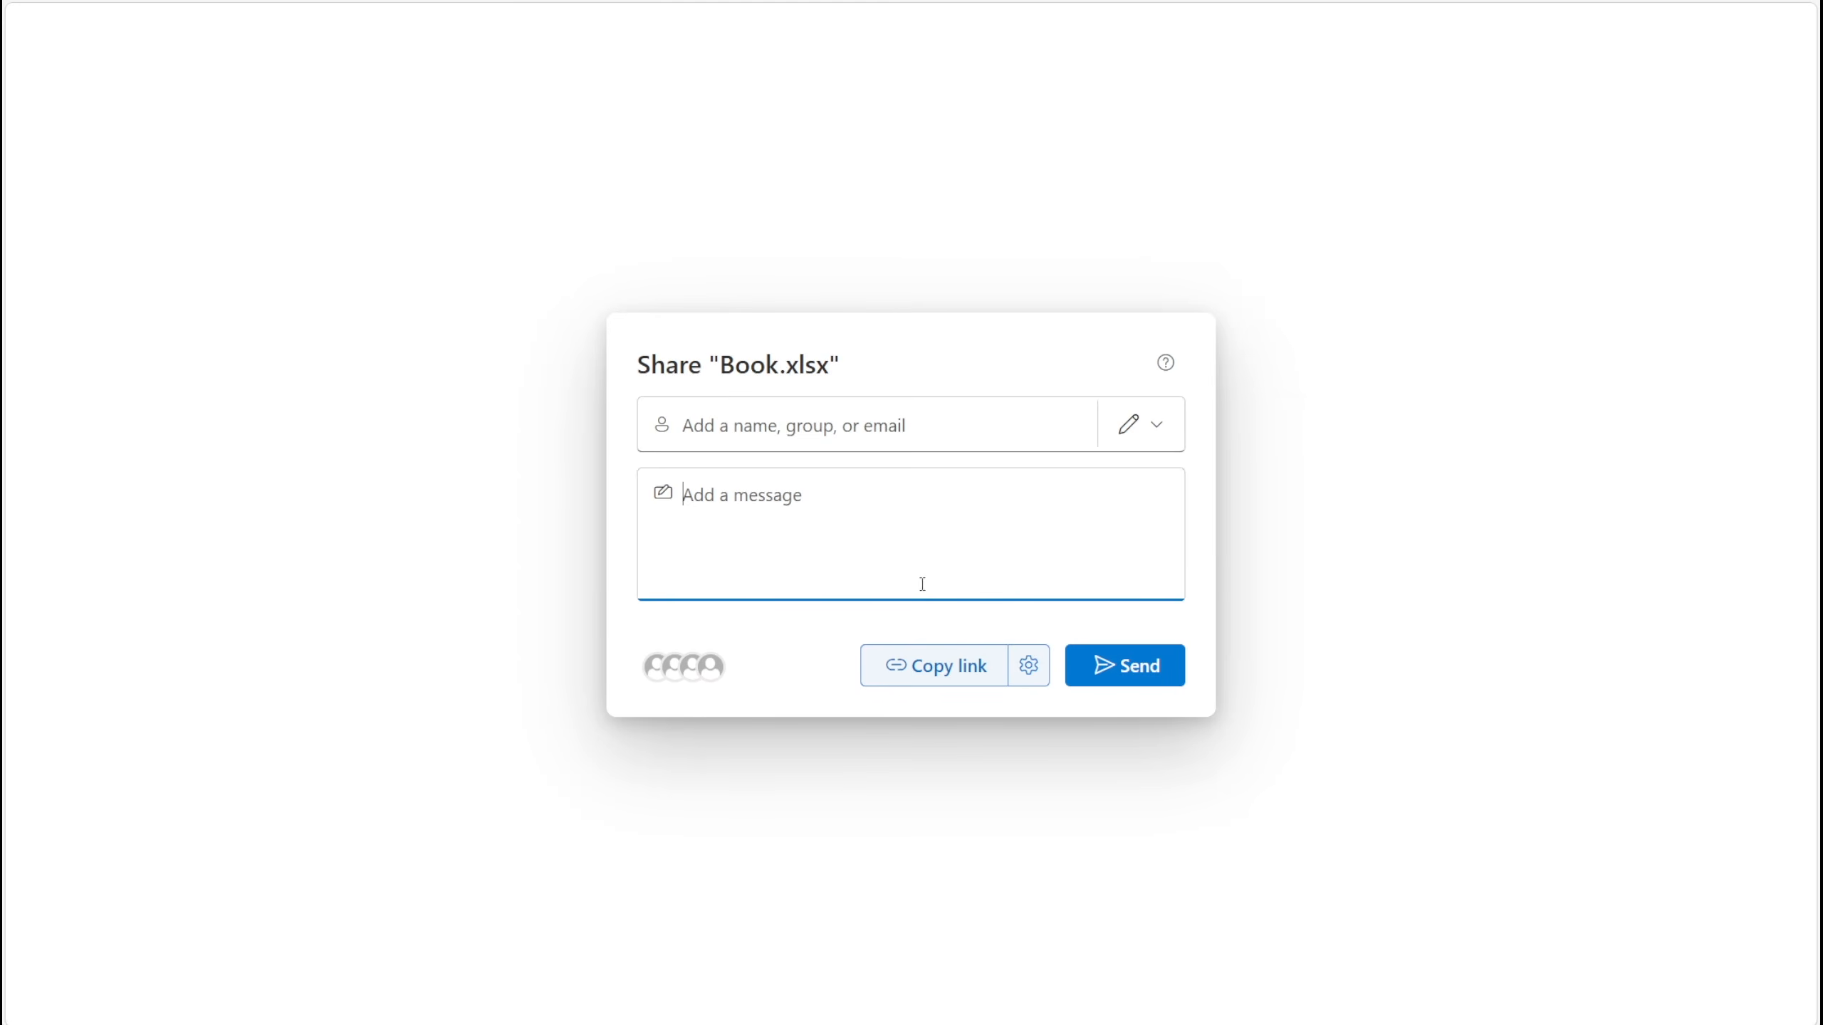
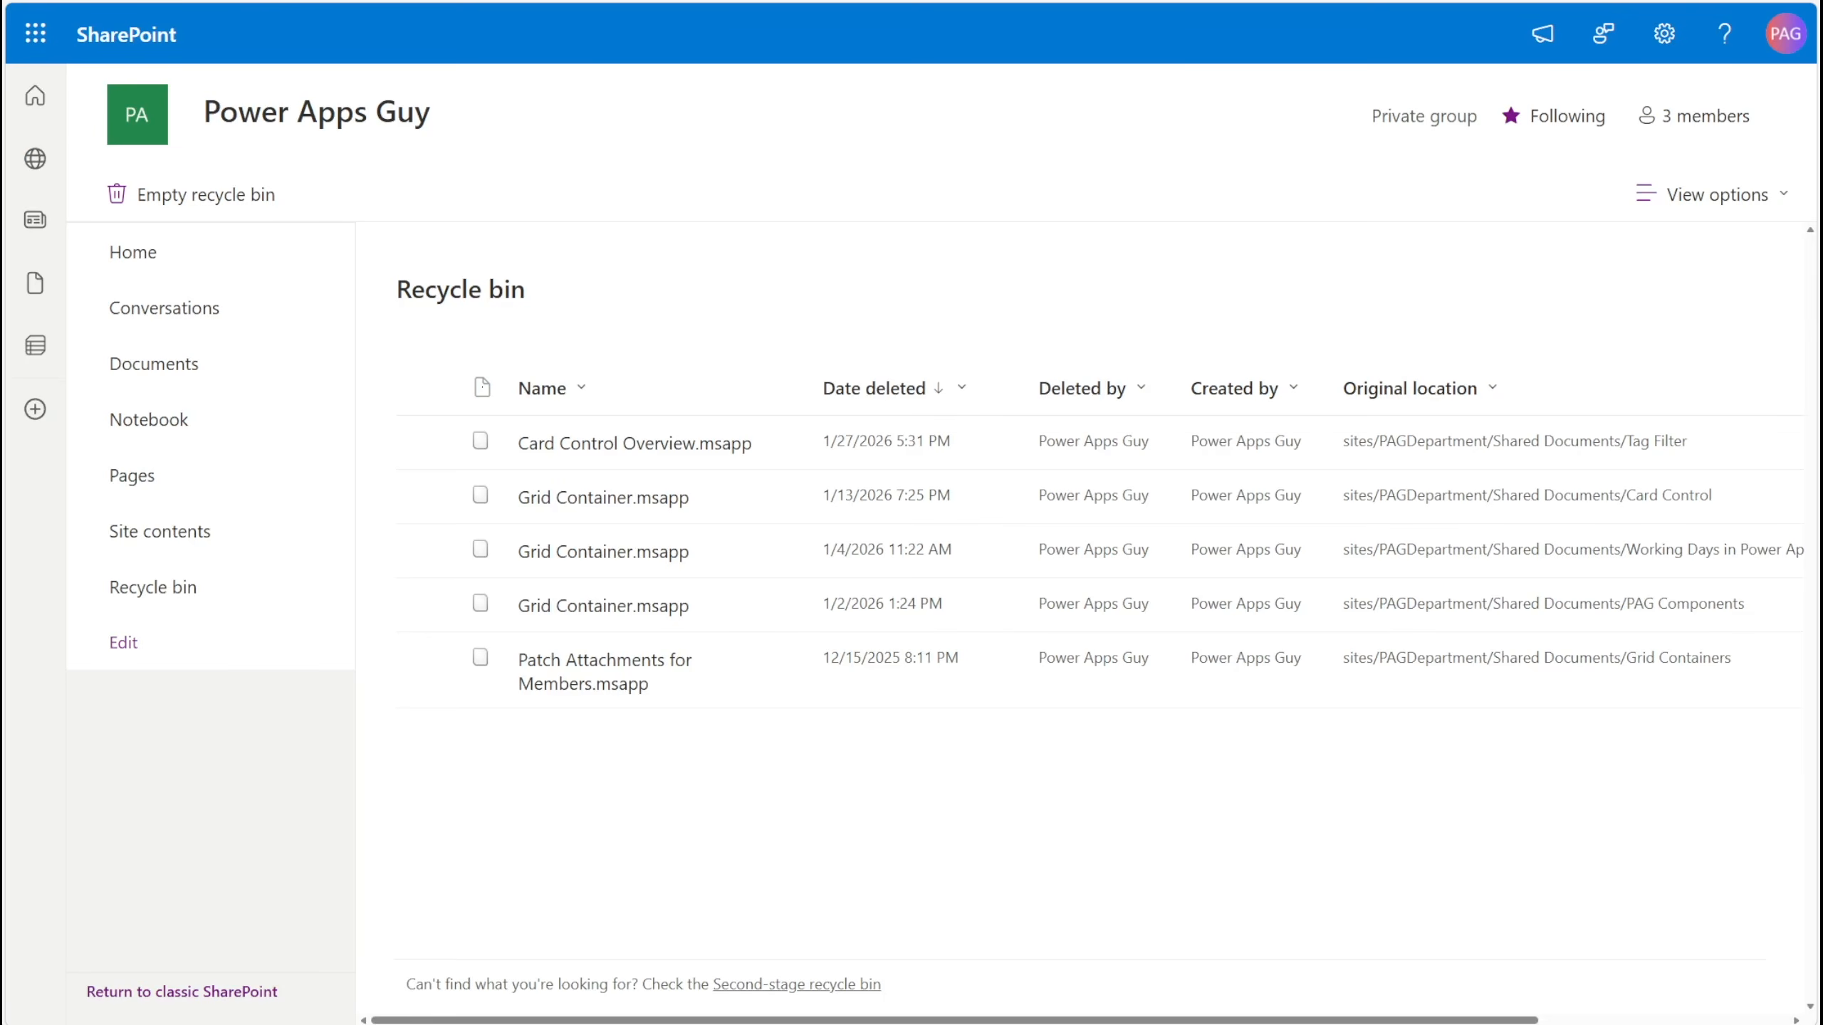
# - Open the copied Book.xlsx link in the browser, and test the toolbar's Download command on the file
pyautogui.write('https://thepowerappsguy.sharepoint.com/sites/PAGDepartment/Shared%20Documents/Code%20Vault/Test/Book.xlsx?d=w603f2d1f4811448c8f89073034c876c2')
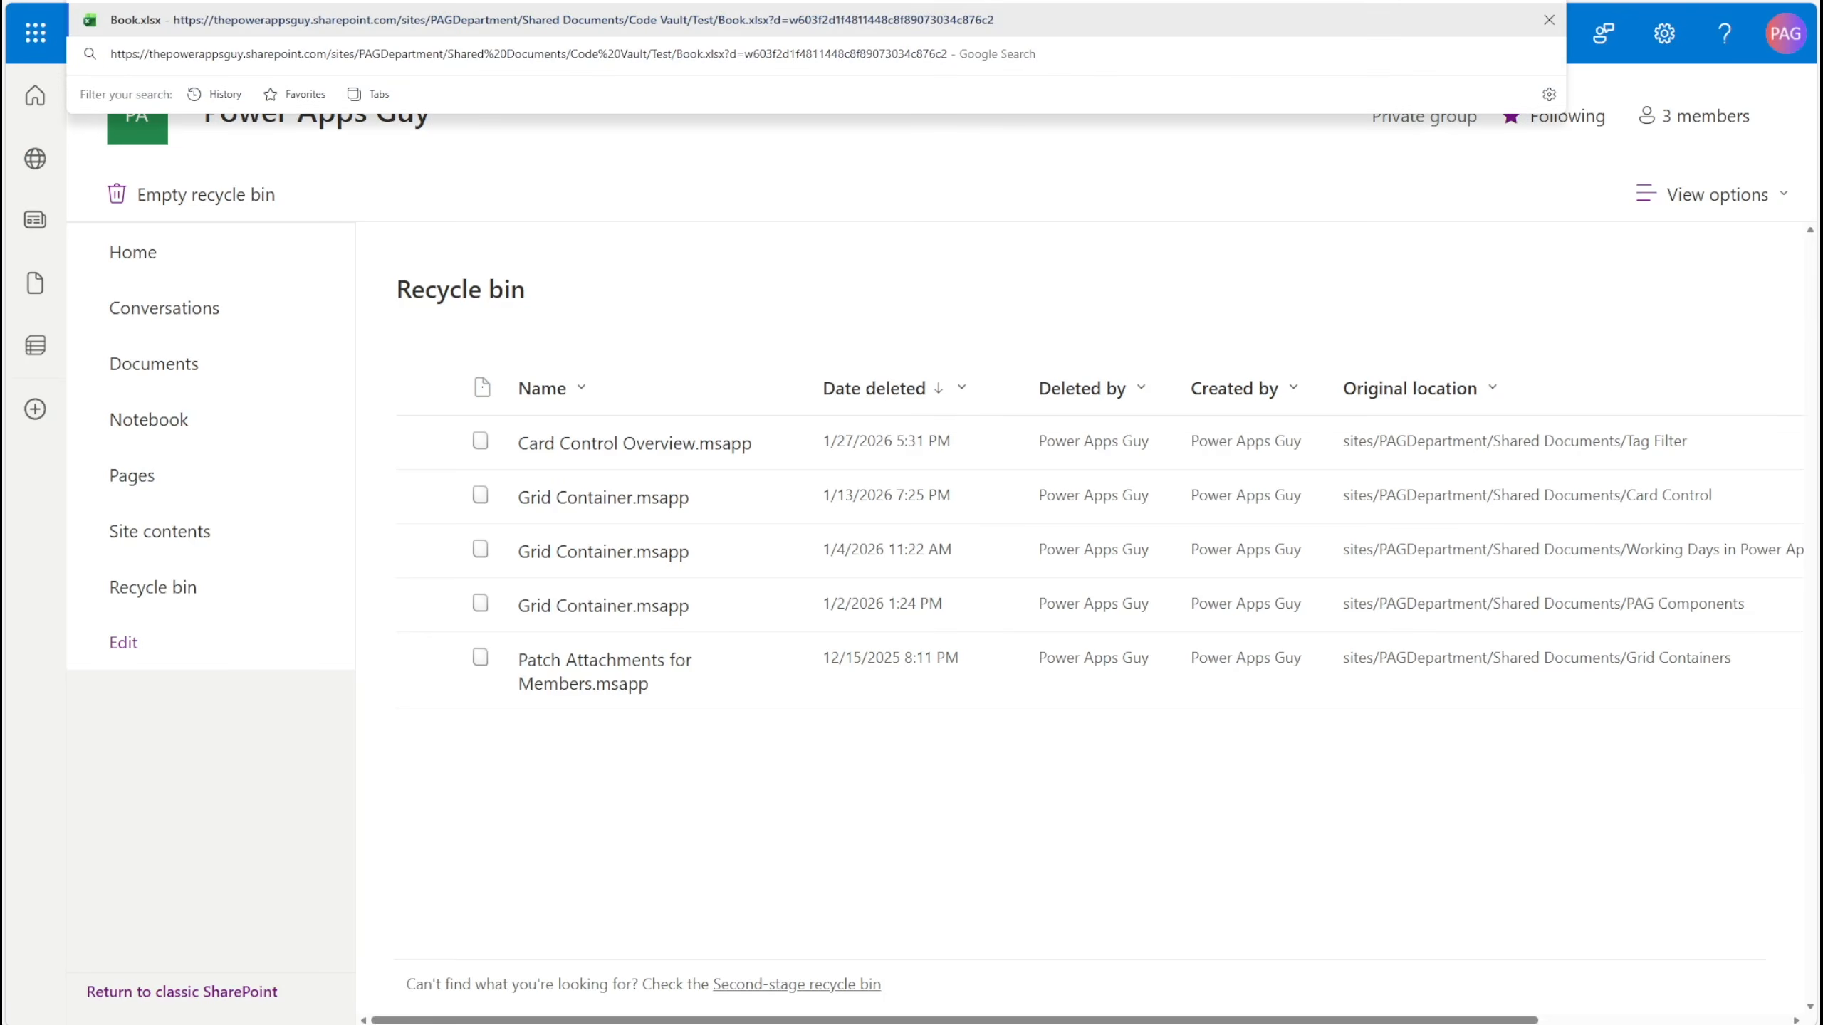
pyautogui.press('Return')
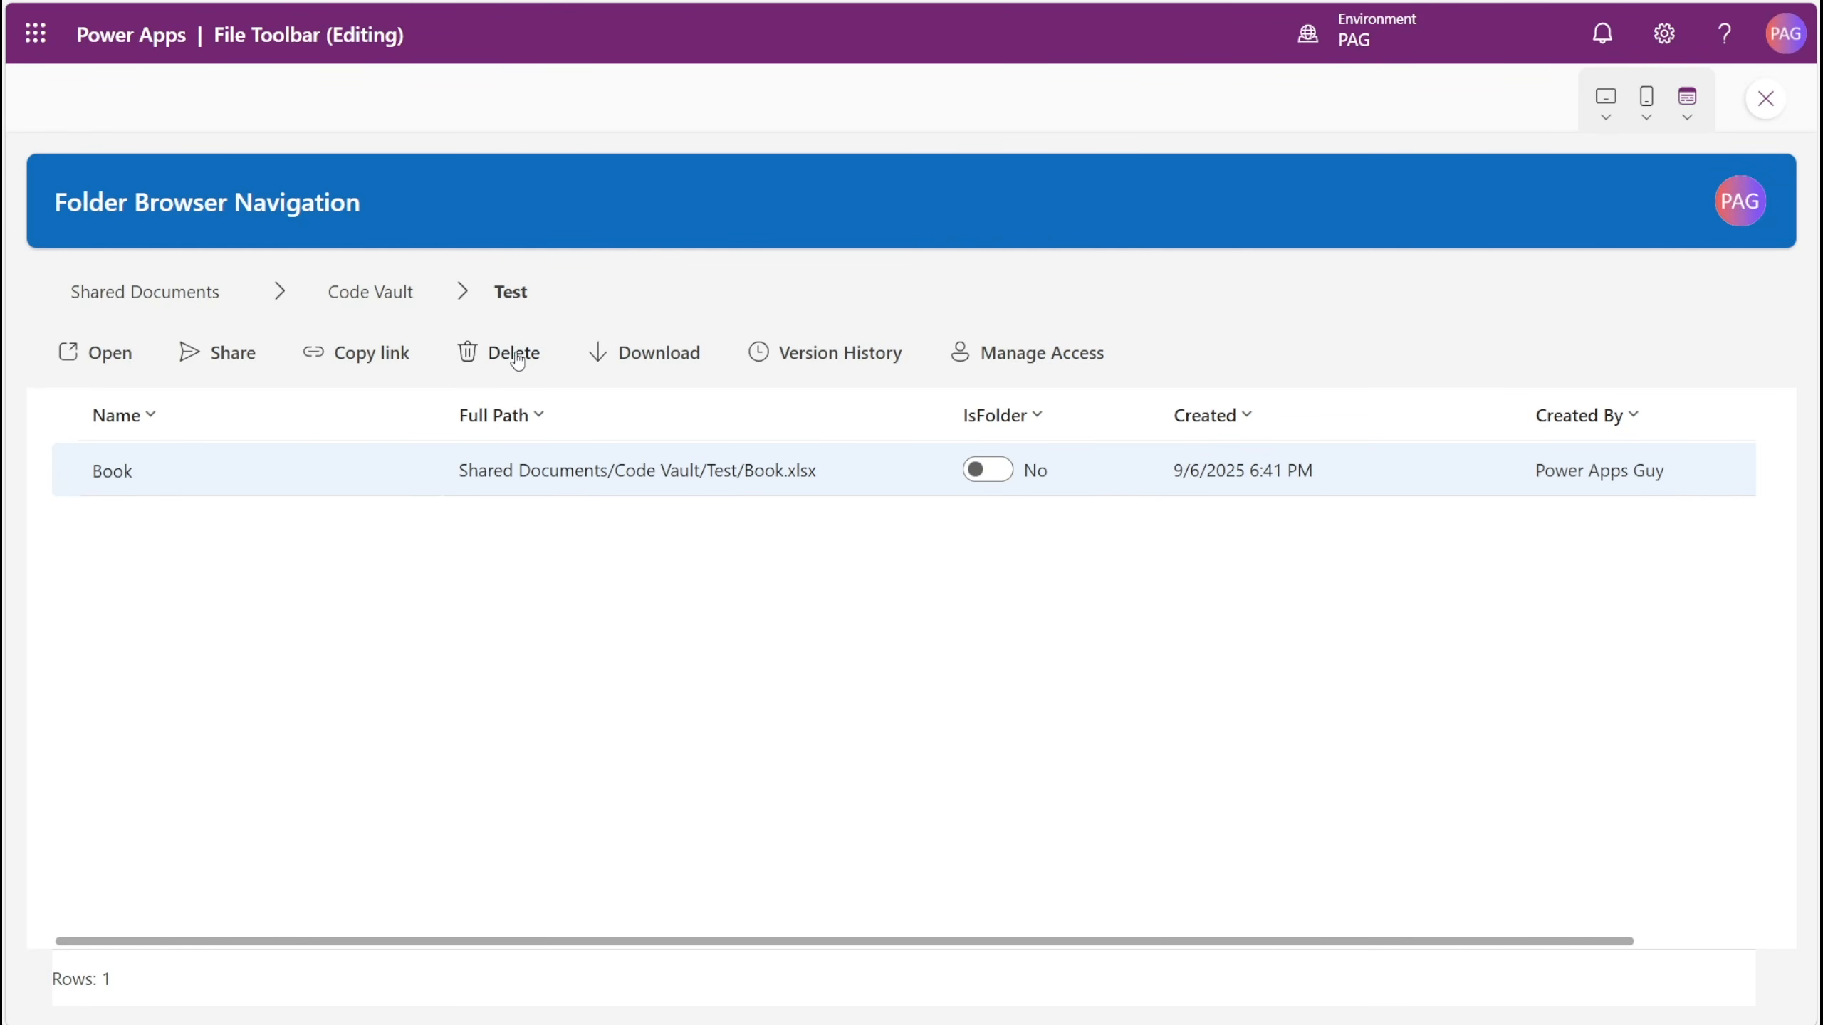
pyautogui.click(650, 362)
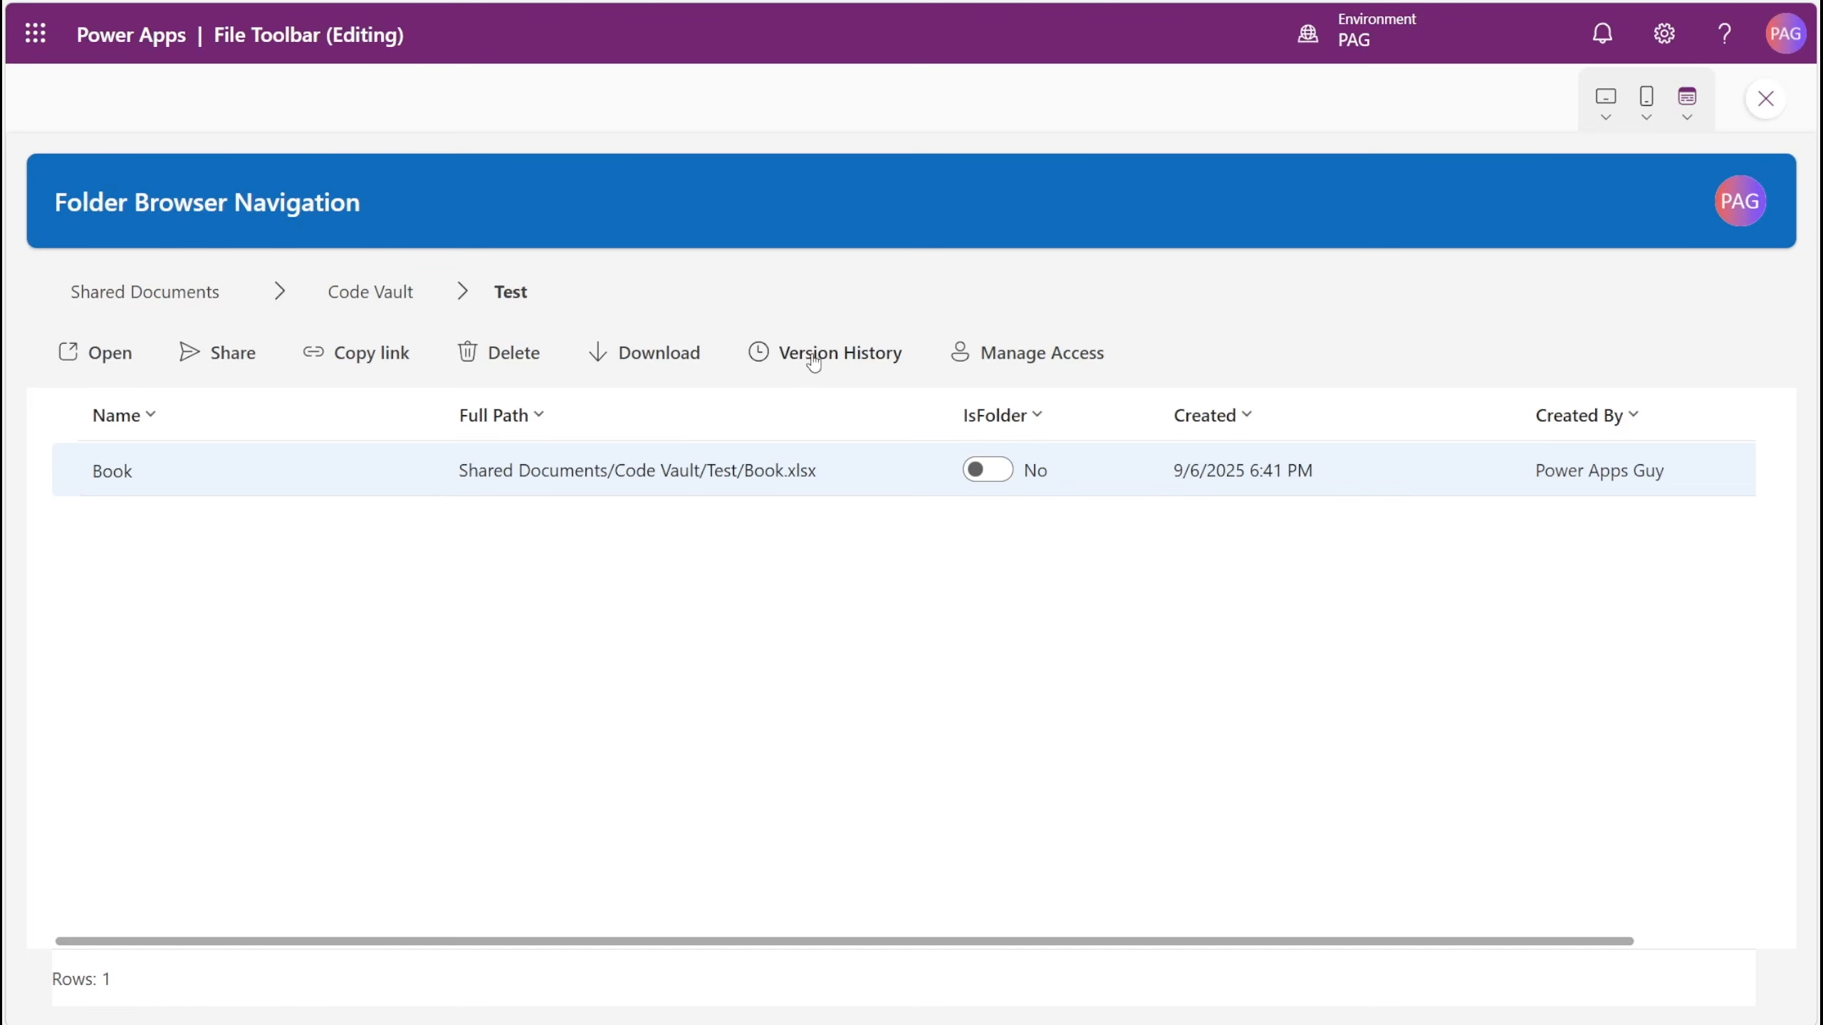
# - Test the toolbar's Version History command on the Book file and examine the actions offered for version 2.0
pyautogui.click(813, 357)
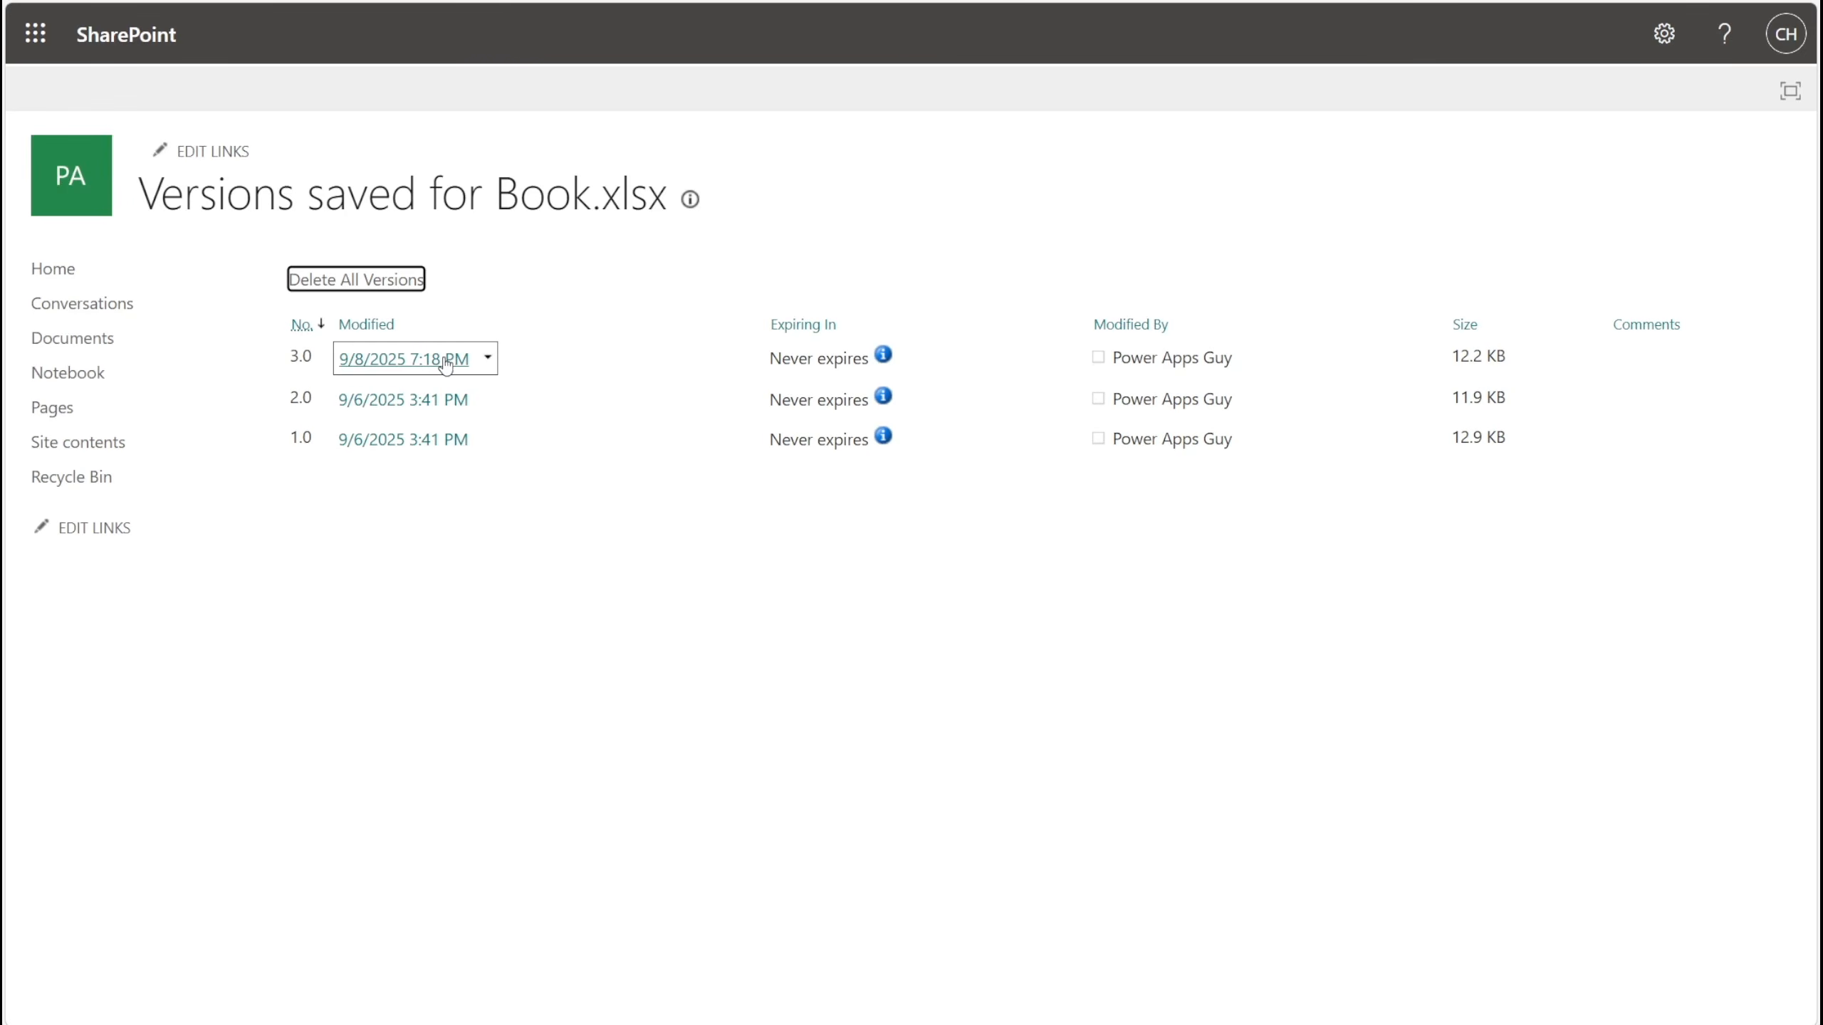
pyautogui.click(489, 398)
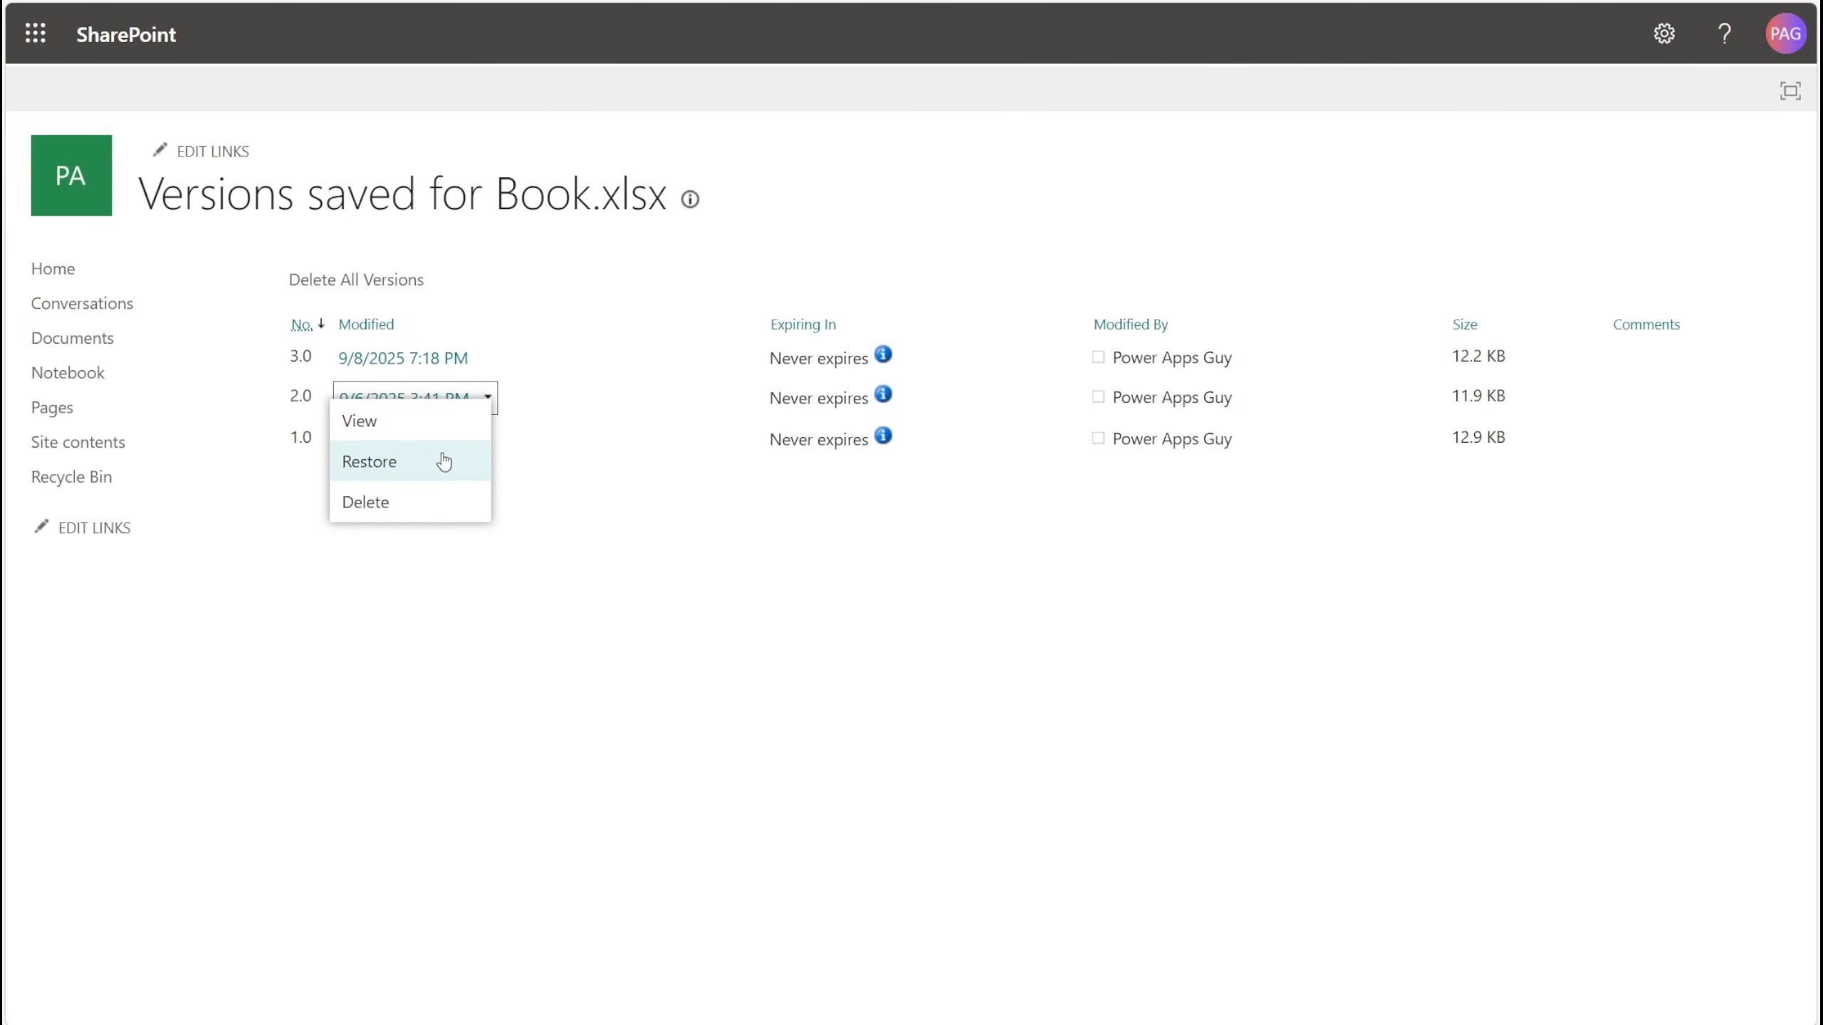
pyautogui.click(583, 153)
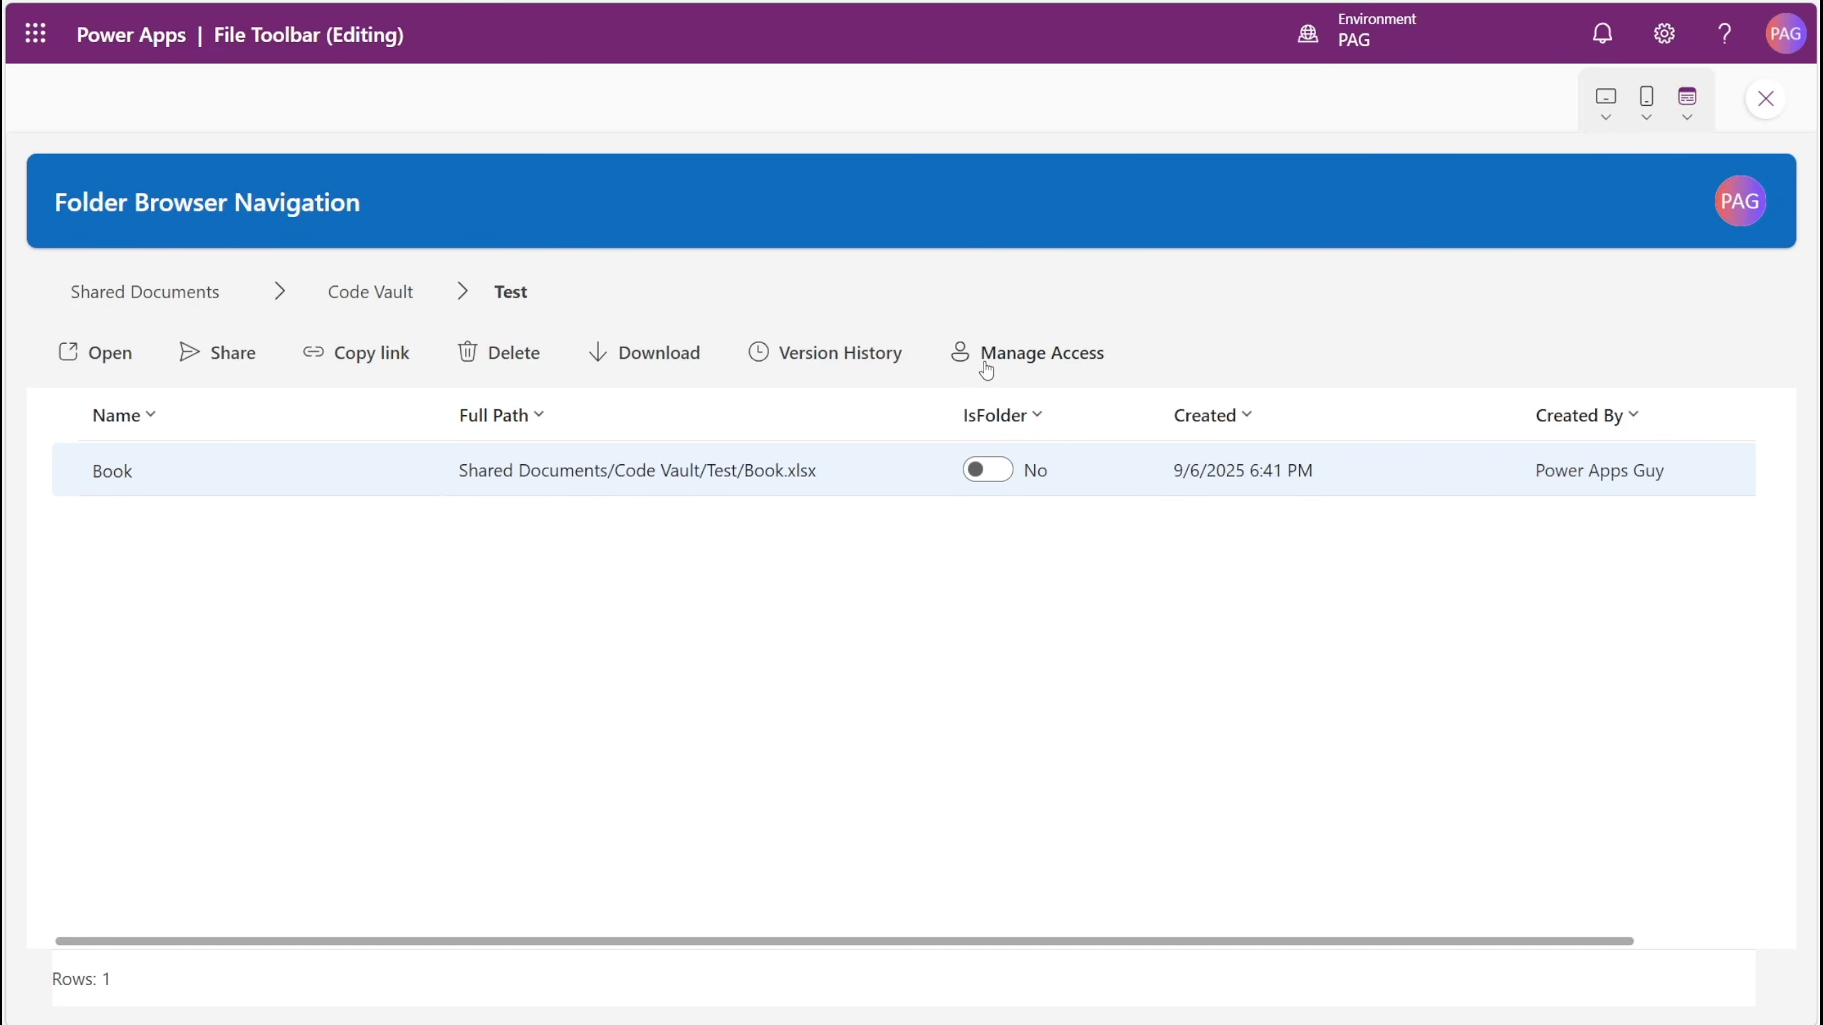
# - Test the toolbar's Manage Access command on the Book file and examine its group permissions and additional options
pyautogui.click(1008, 359)
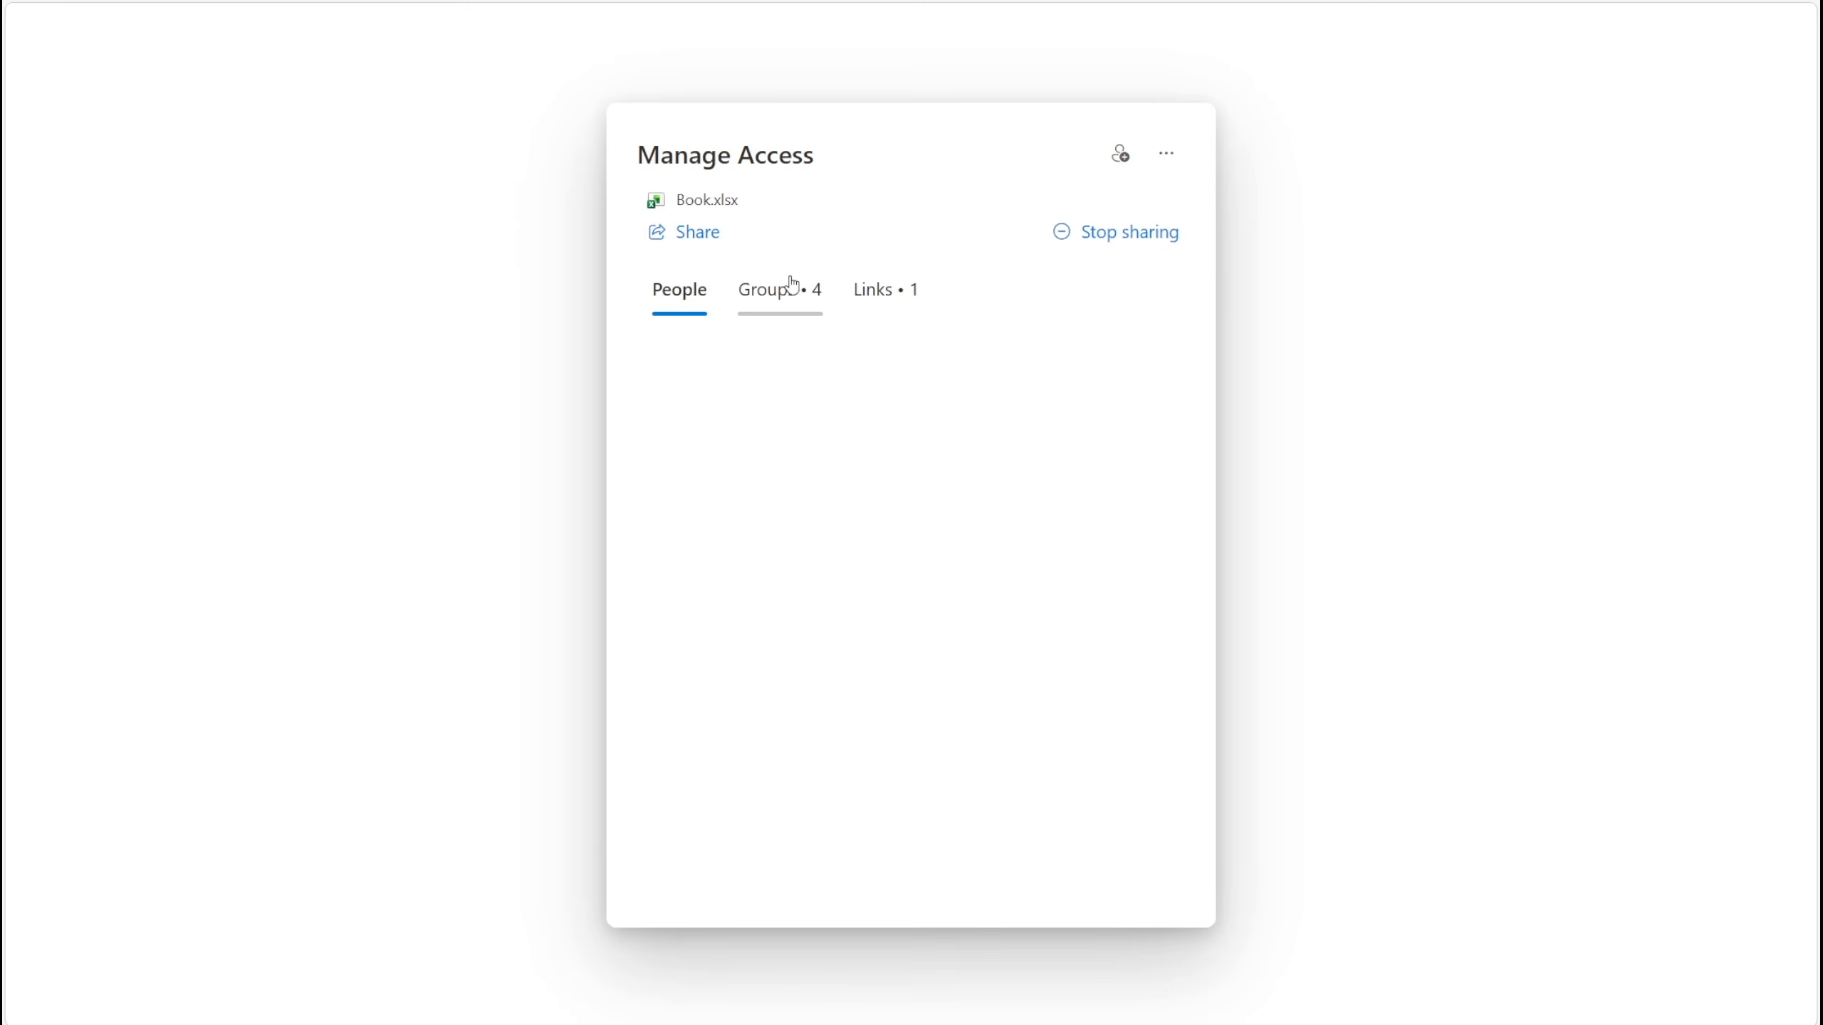
pyautogui.click(825, 294)
pyautogui.click(1167, 155)
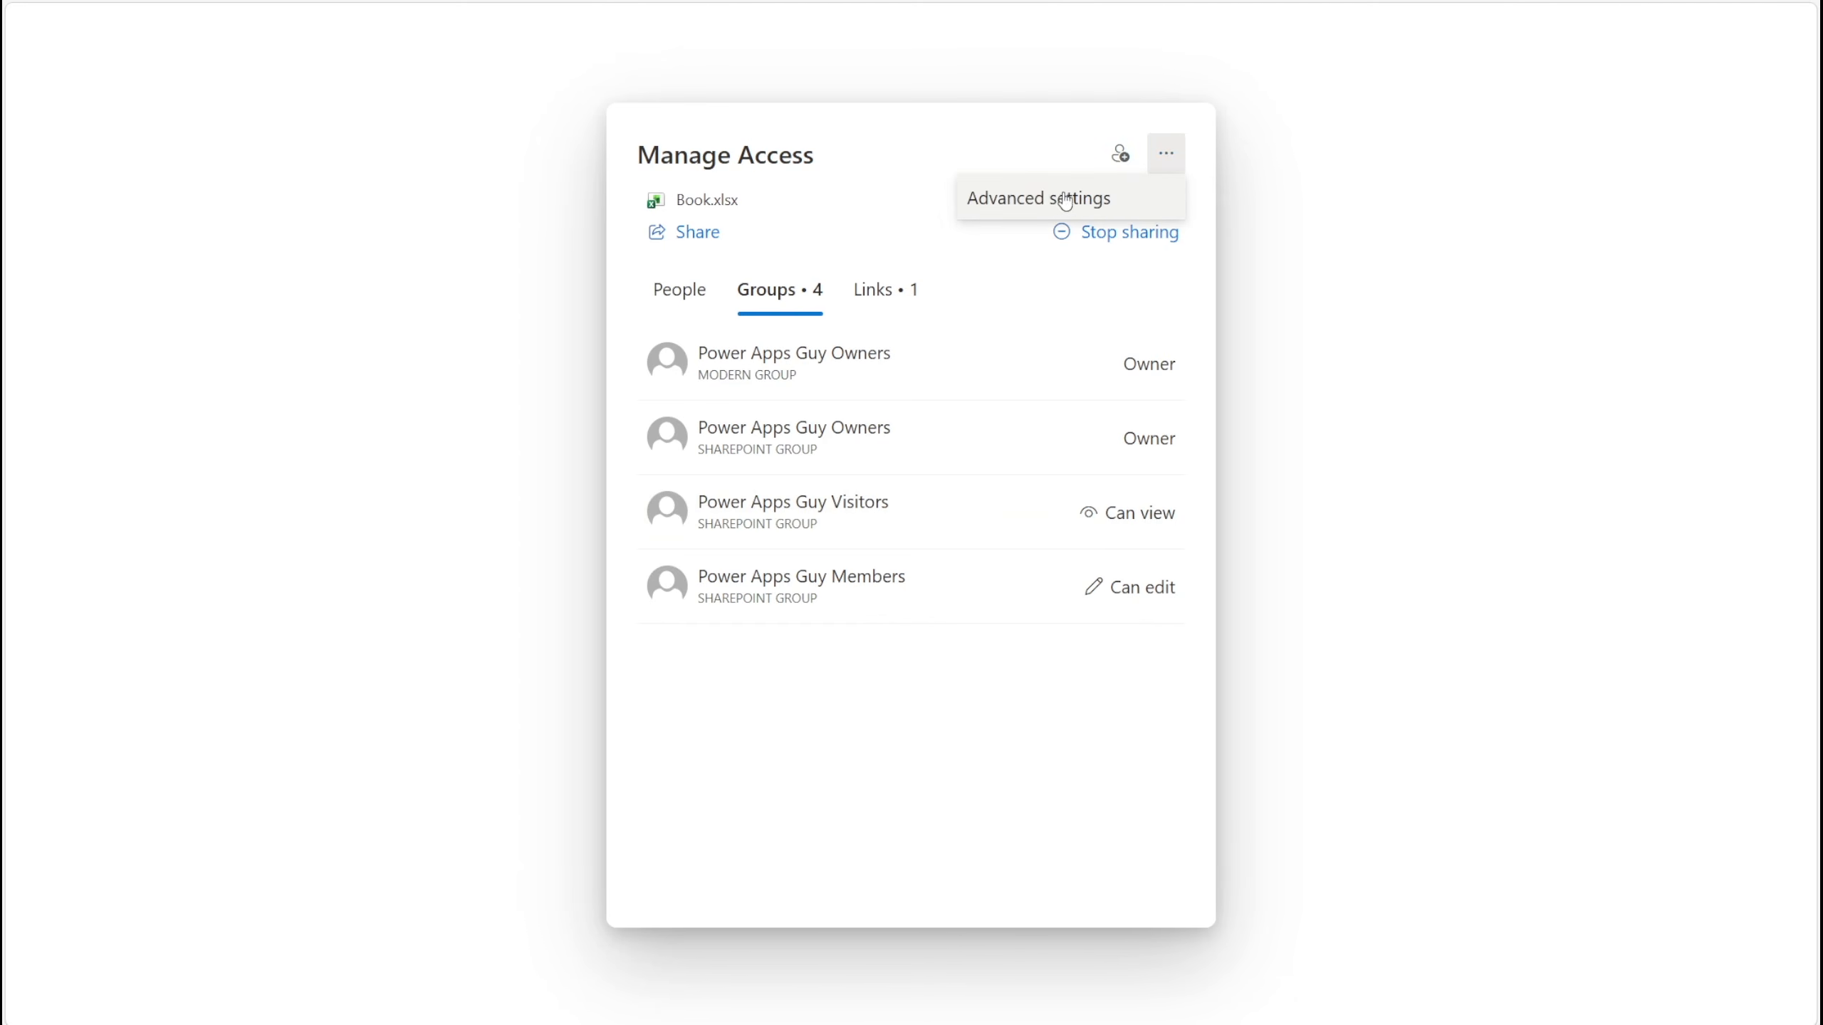
pyautogui.click(954, 149)
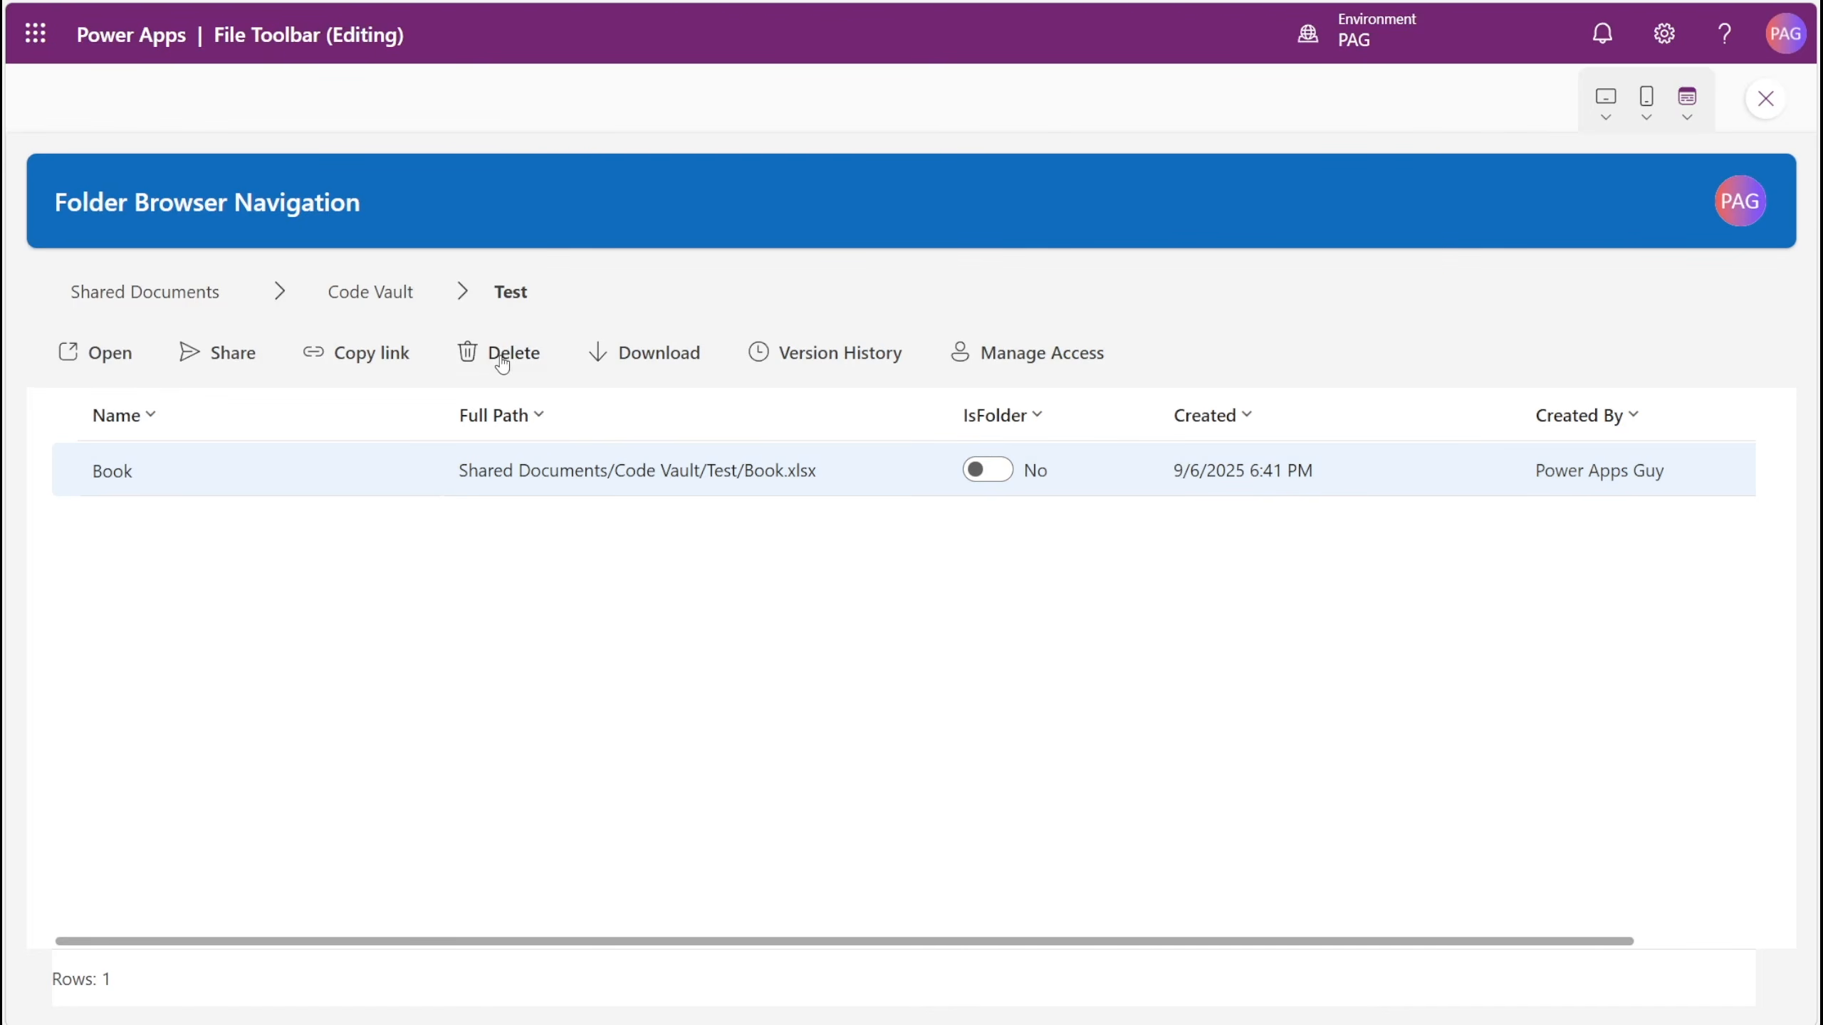
# - Try to delete the Book file with the toolbar's Delete command and leave the preview
pyautogui.click(500, 353)
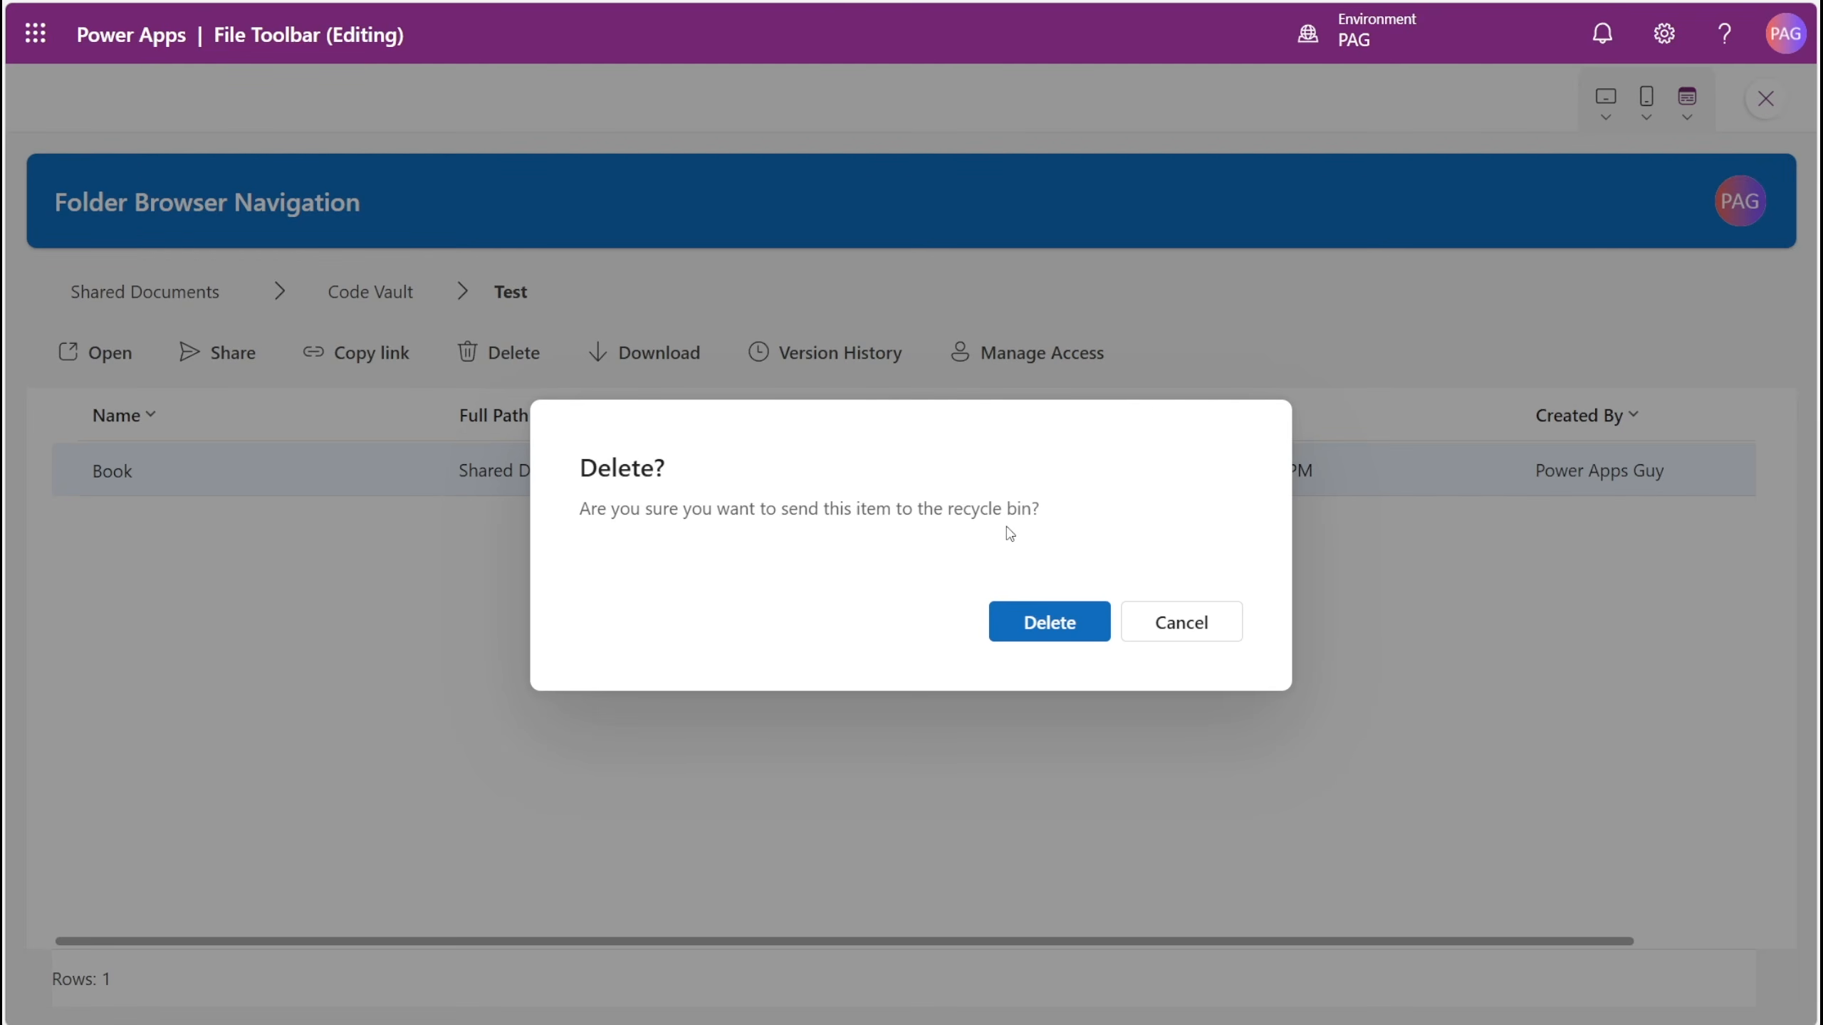
pyautogui.click(1103, 628)
pyautogui.press('Escape')
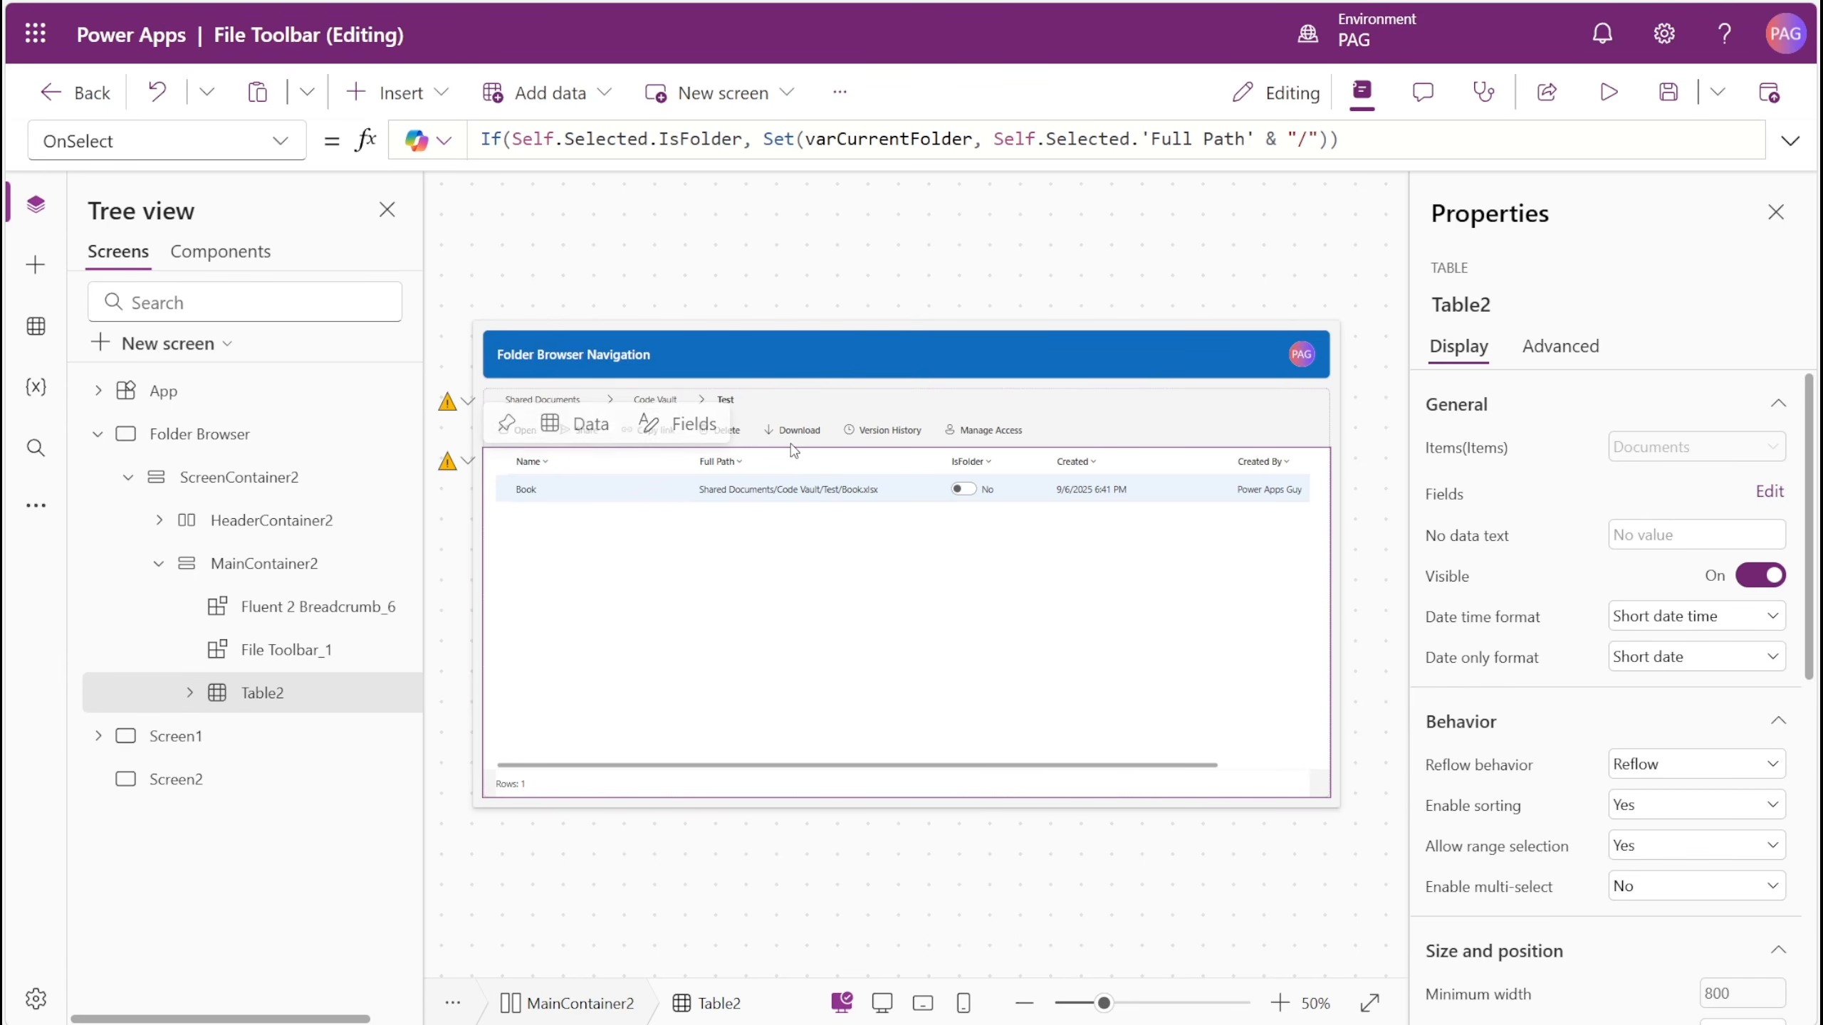
# - Replace Blank() with Documents as the Remove data source in the "delete" case of File Toolbar_1's OnSelect formula
pyautogui.click(796, 436)
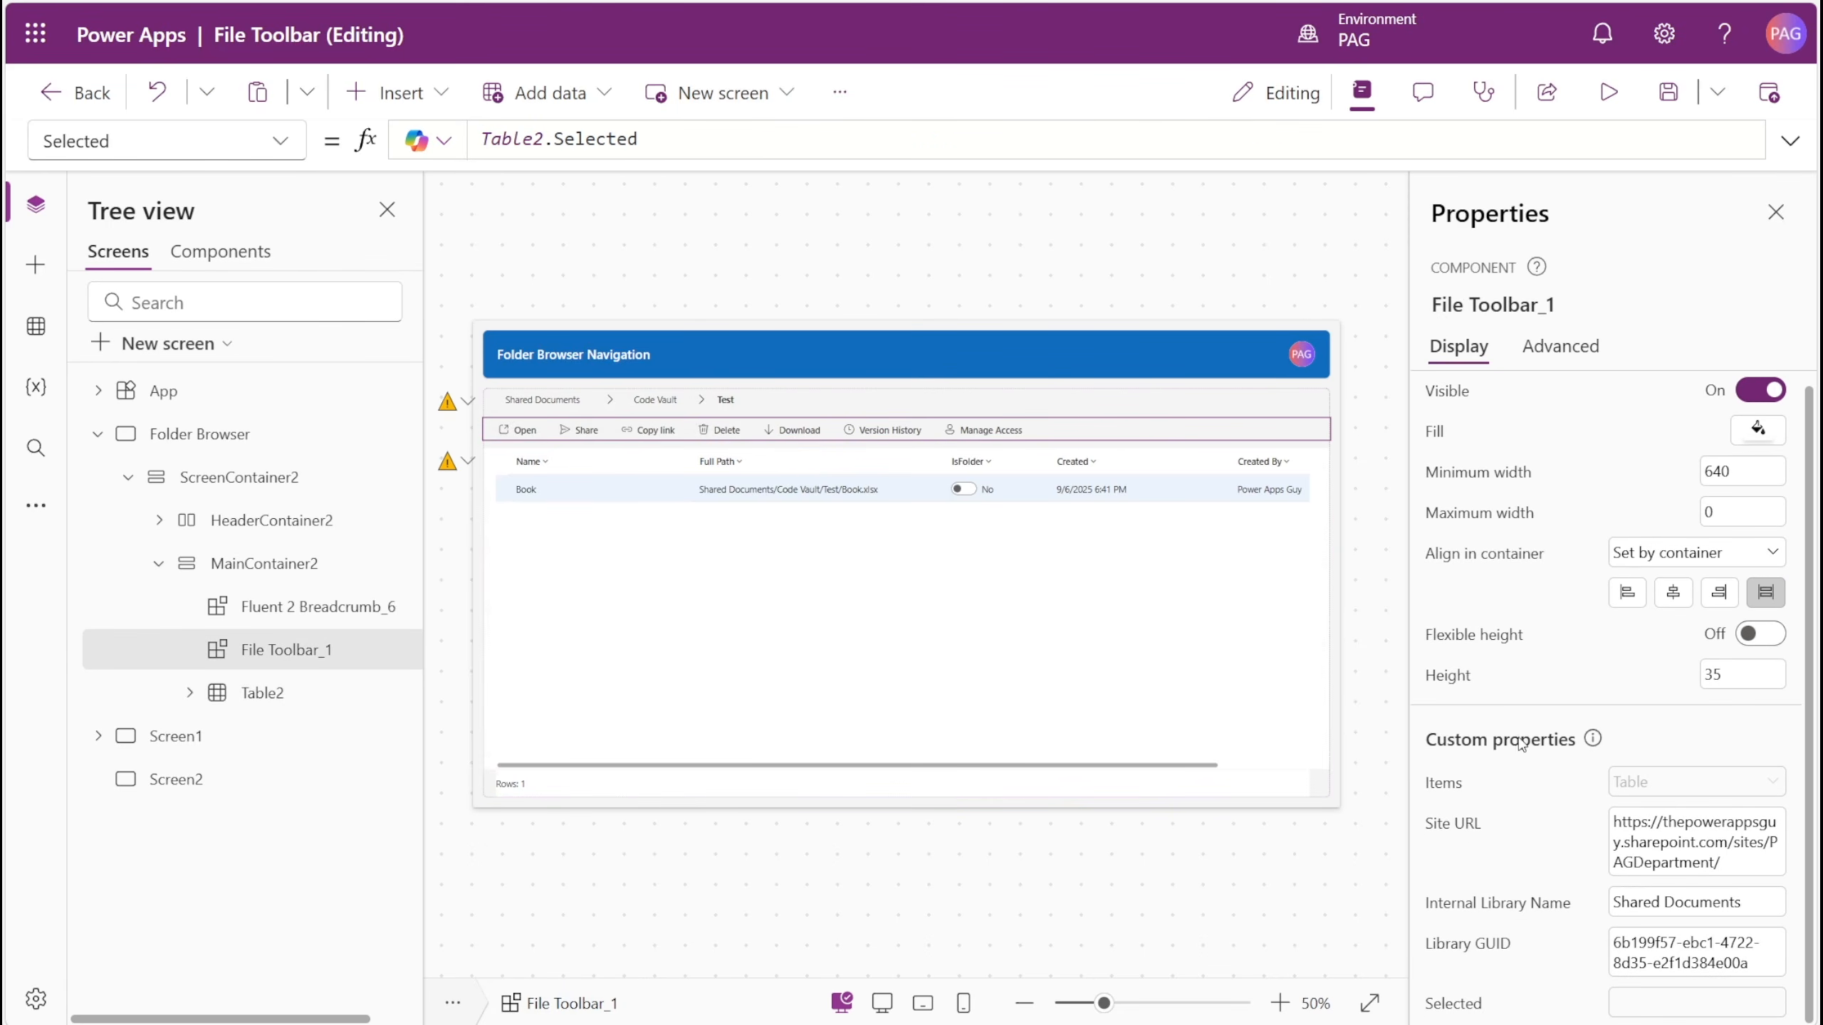
pyautogui.click(1561, 346)
pyautogui.click(1471, 506)
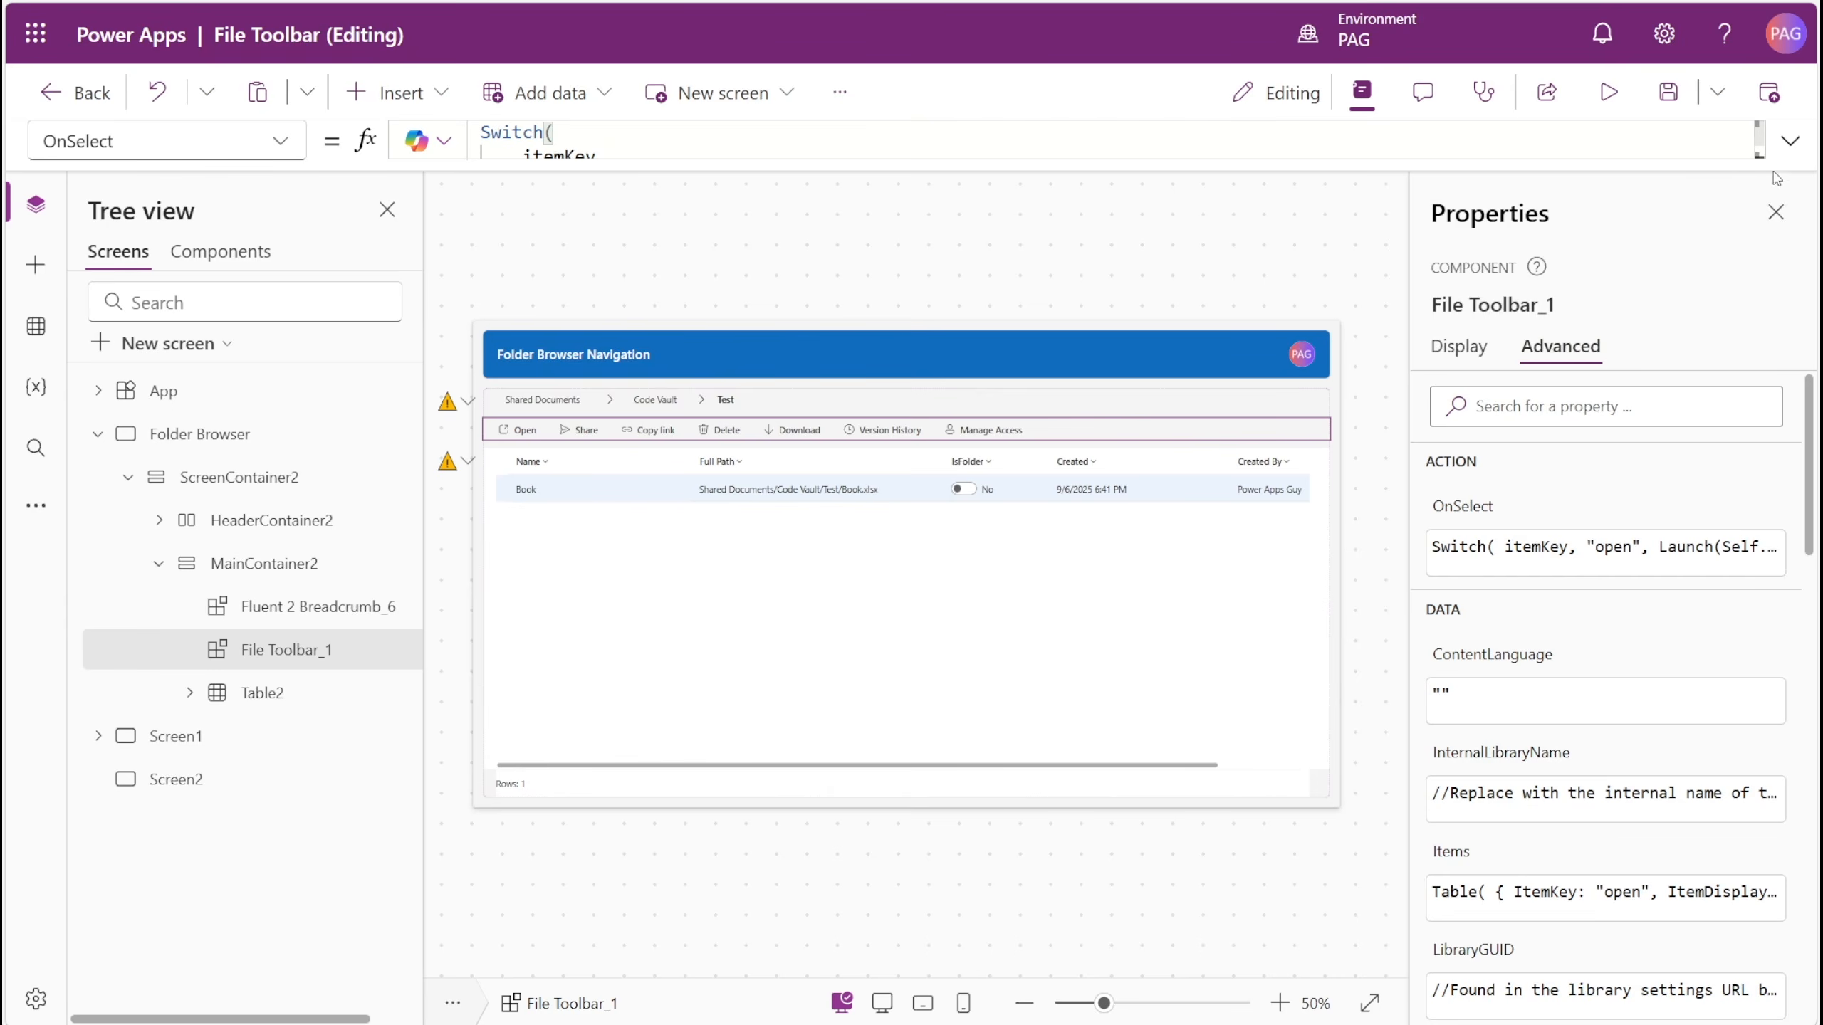
pyautogui.click(1791, 141)
pyautogui.moveTo(981, 360); pyautogui.dragTo(982, 671)
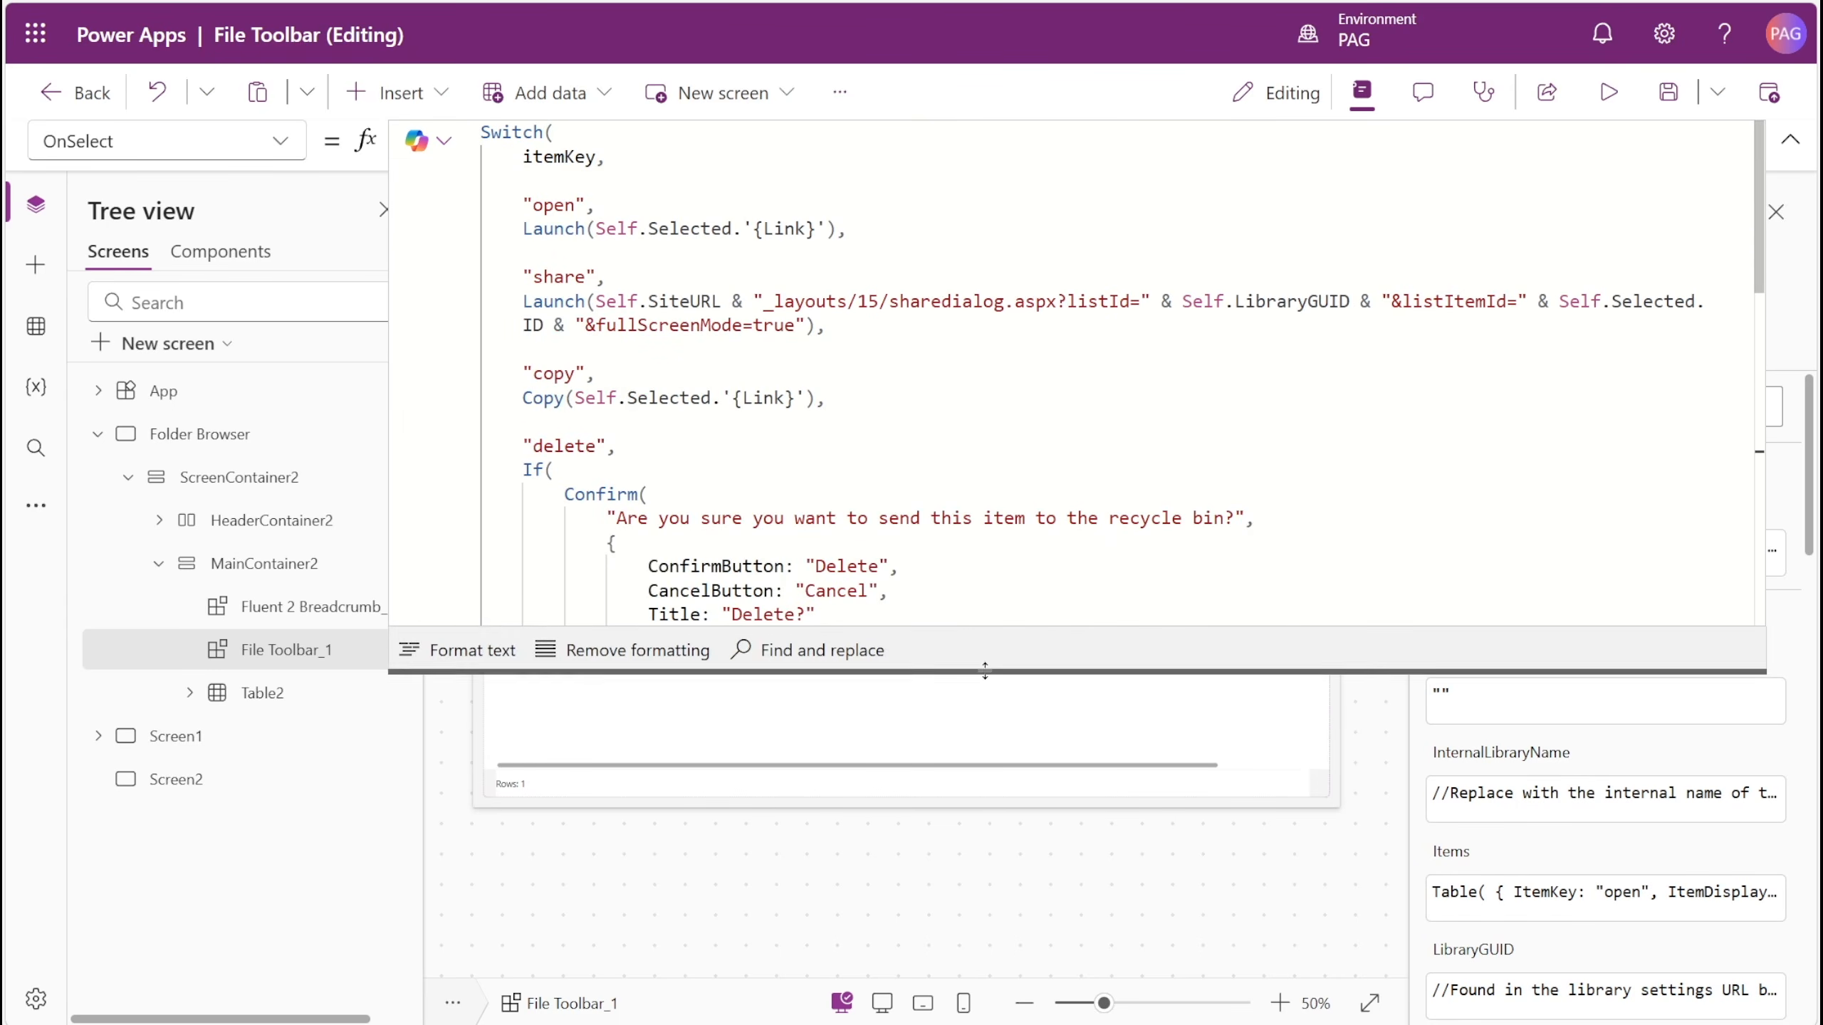
pyautogui.scroll(-2, 931, 502)
pyautogui.scroll(-3, 930, 502)
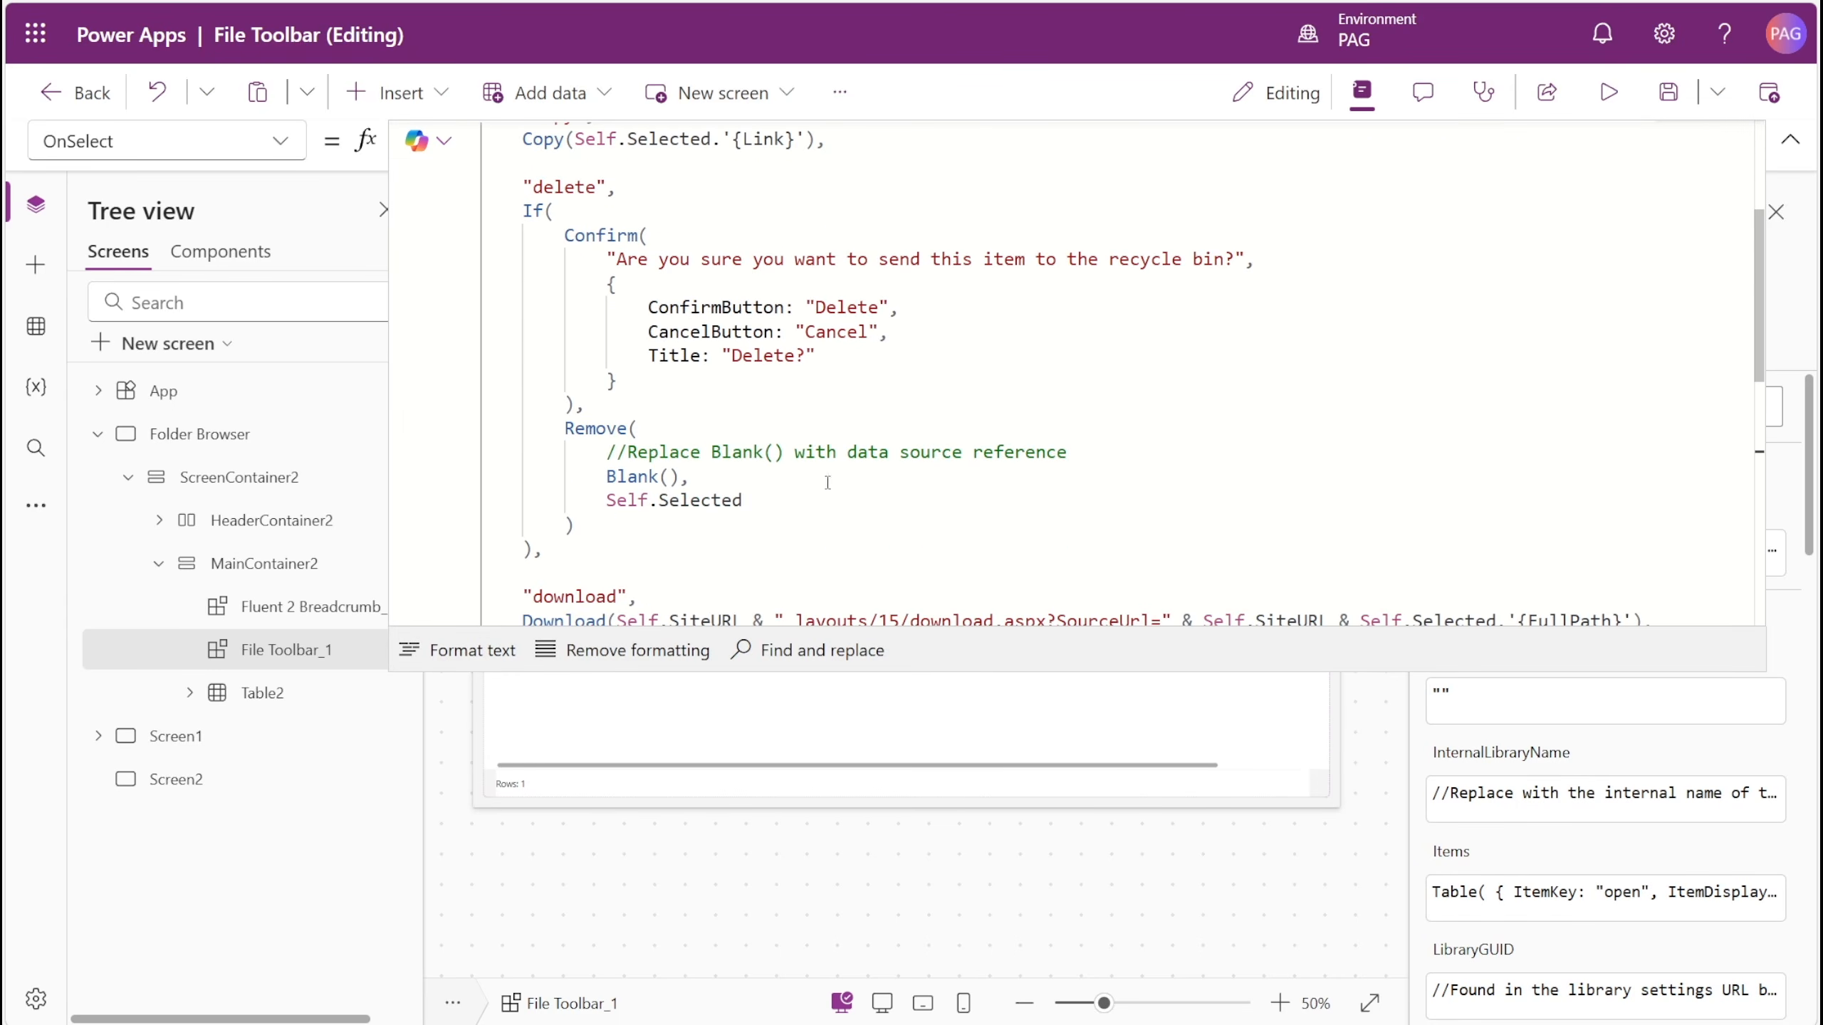
pyautogui.moveTo(680, 477); pyautogui.dragTo(607, 477)
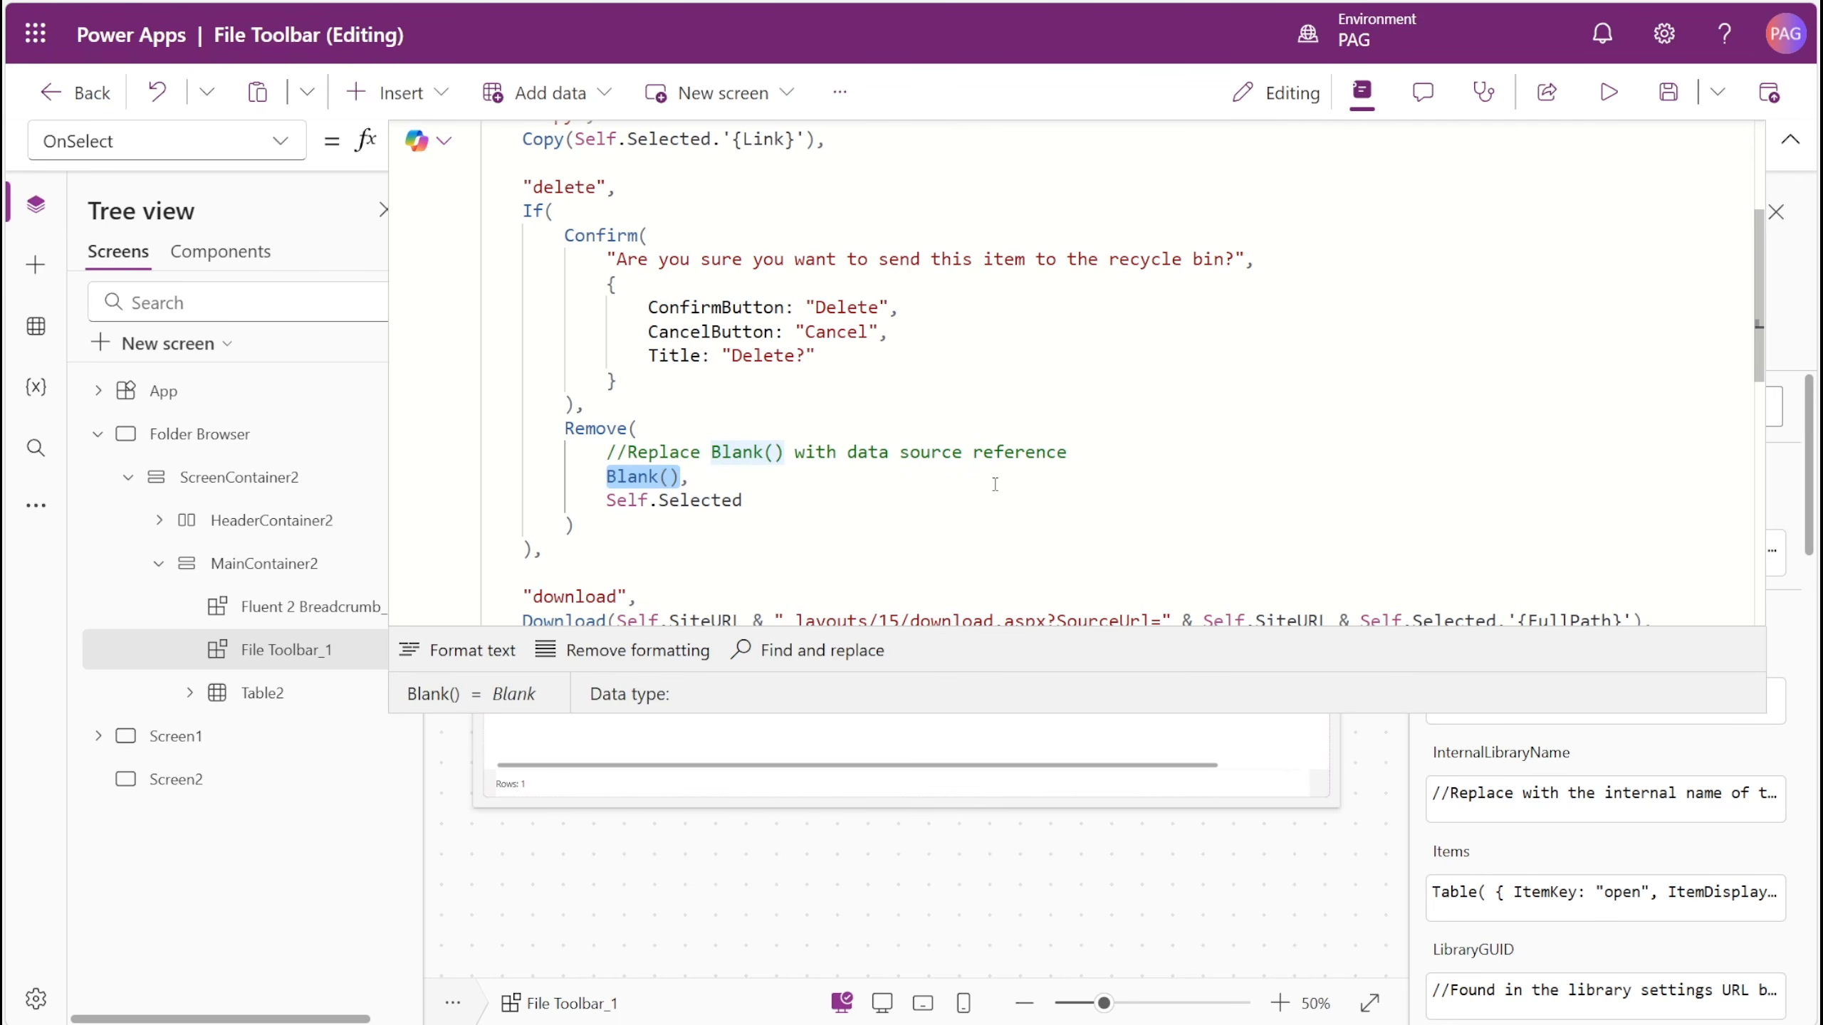
pyautogui.write('Documents,')
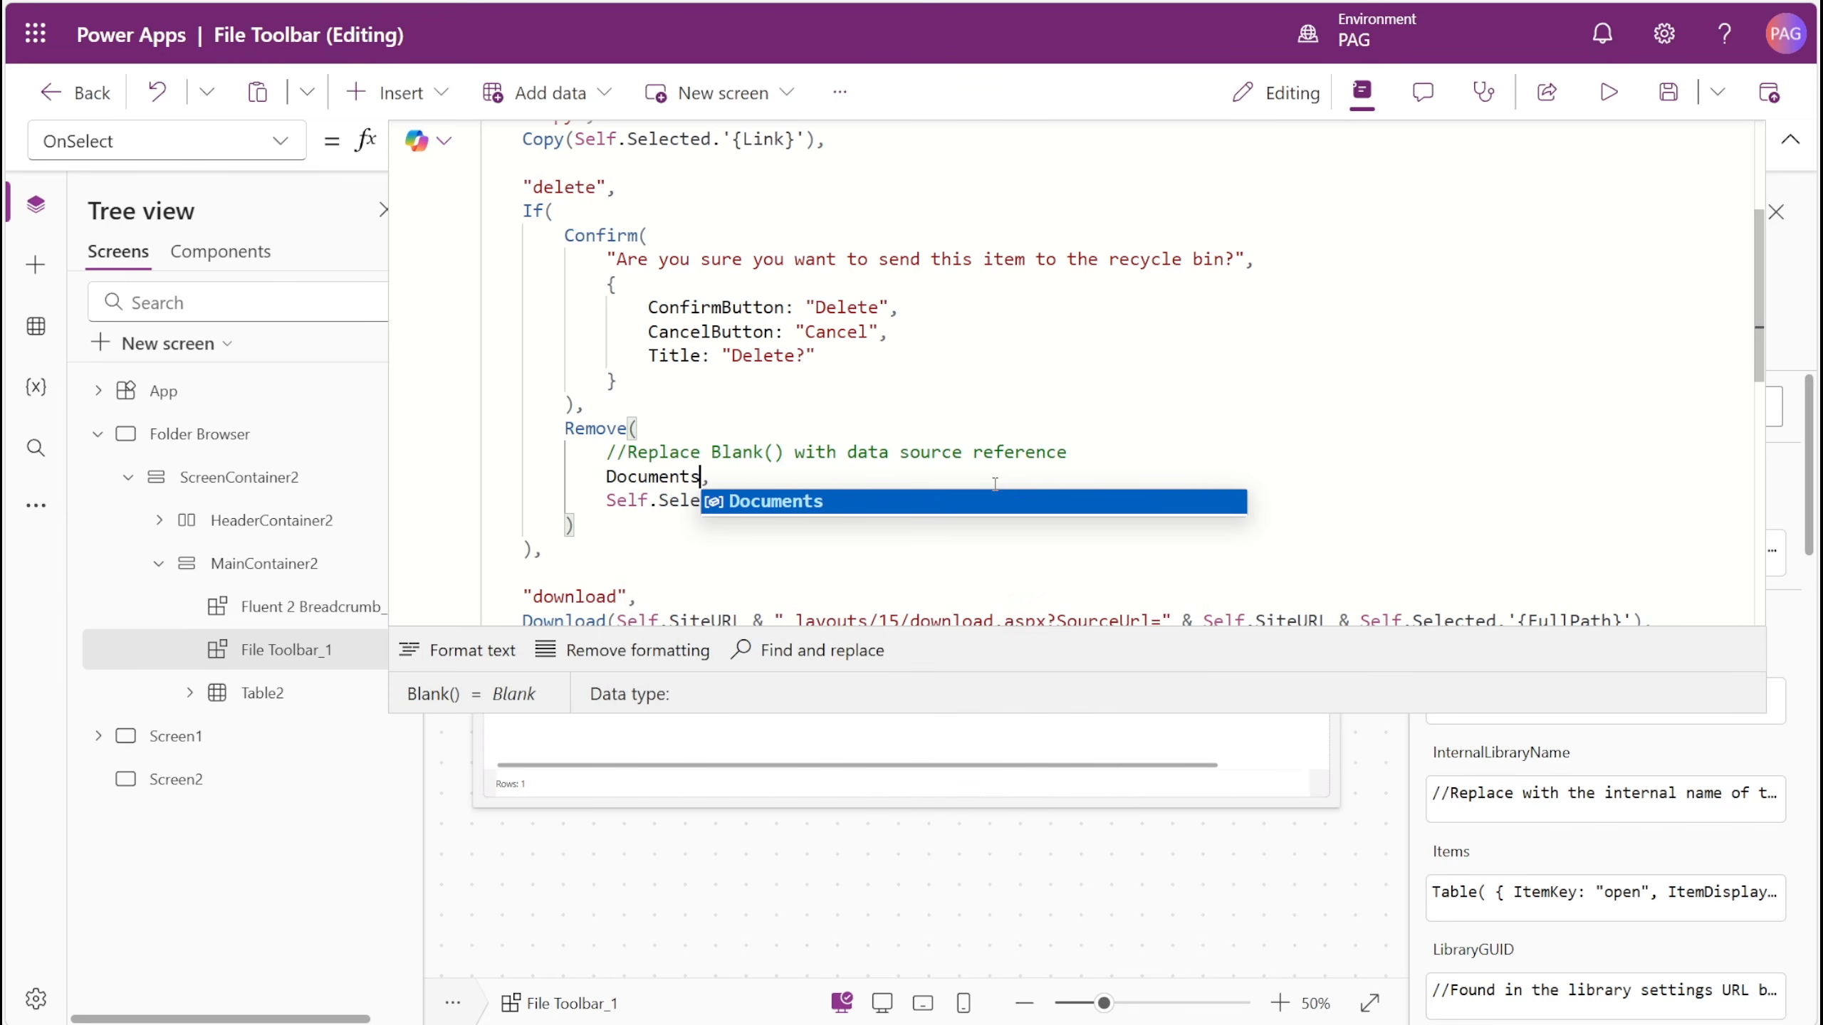
pyautogui.click(1789, 141)
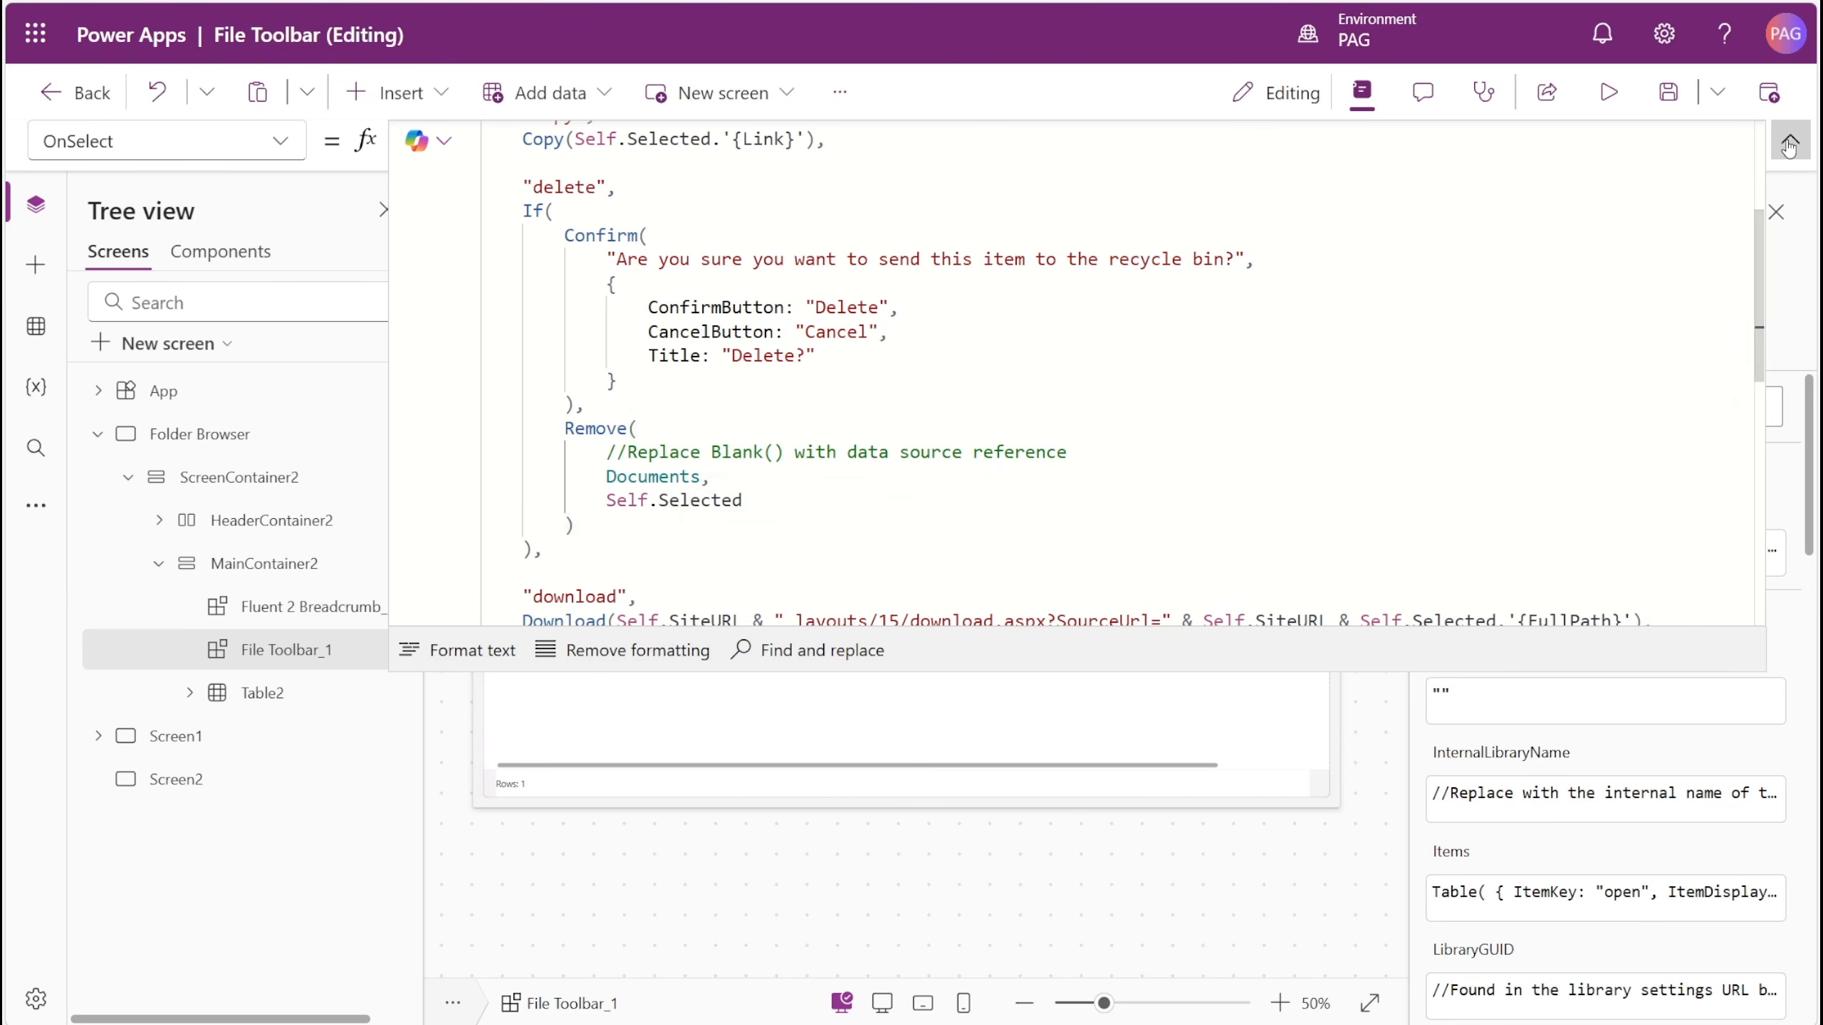
# - Preview the app, delete the Book file with the toolbar's Delete command, and return to the editor
pyautogui.click(1609, 91)
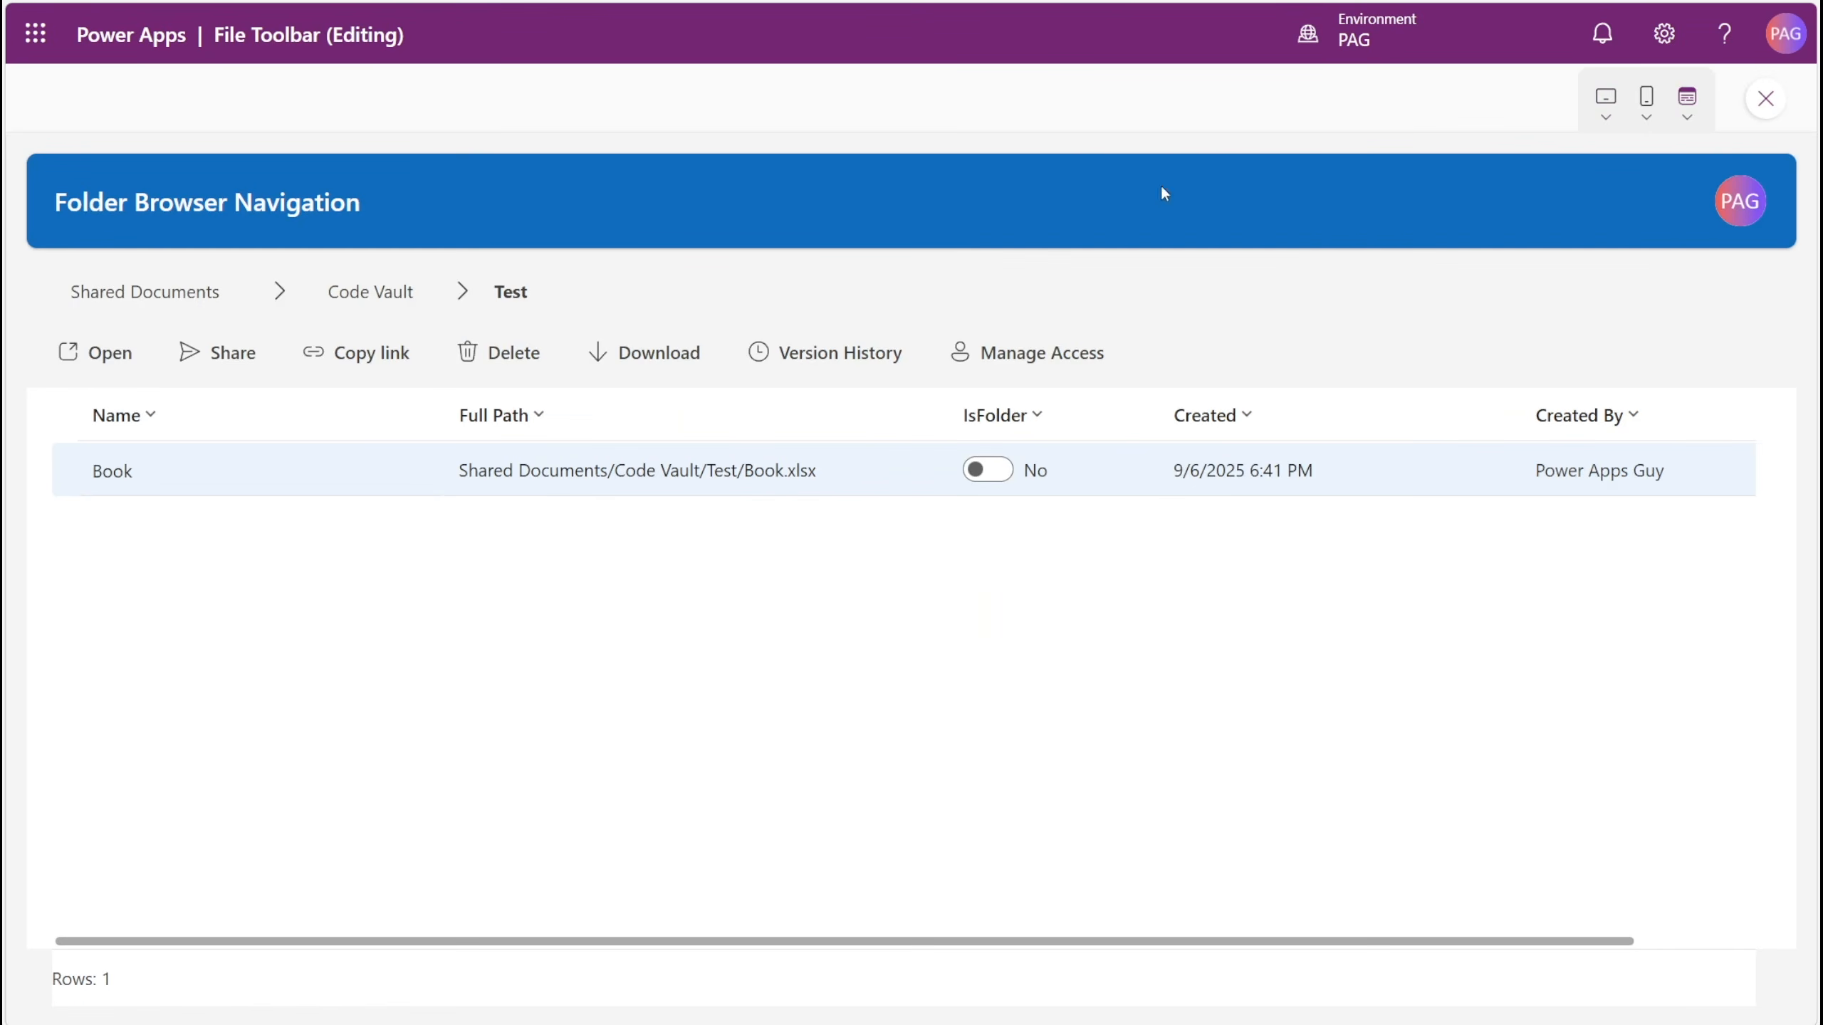
pyautogui.click(511, 356)
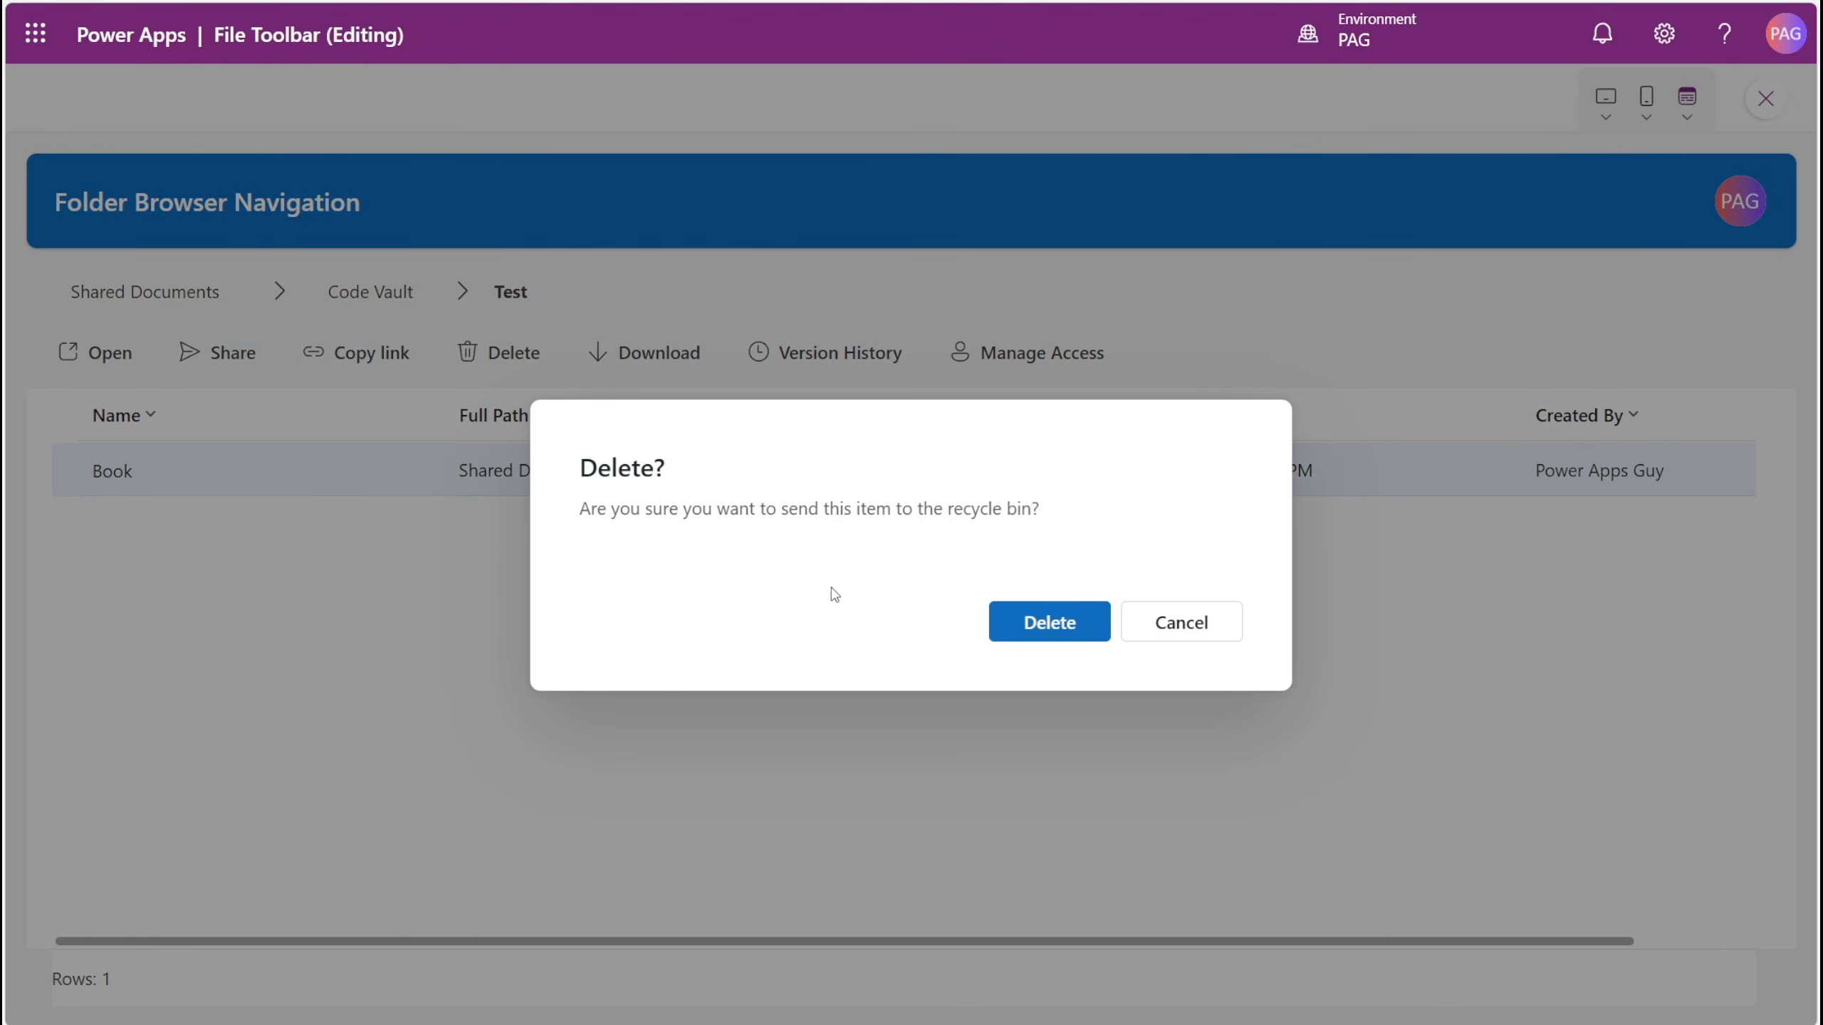
pyautogui.click(1050, 622)
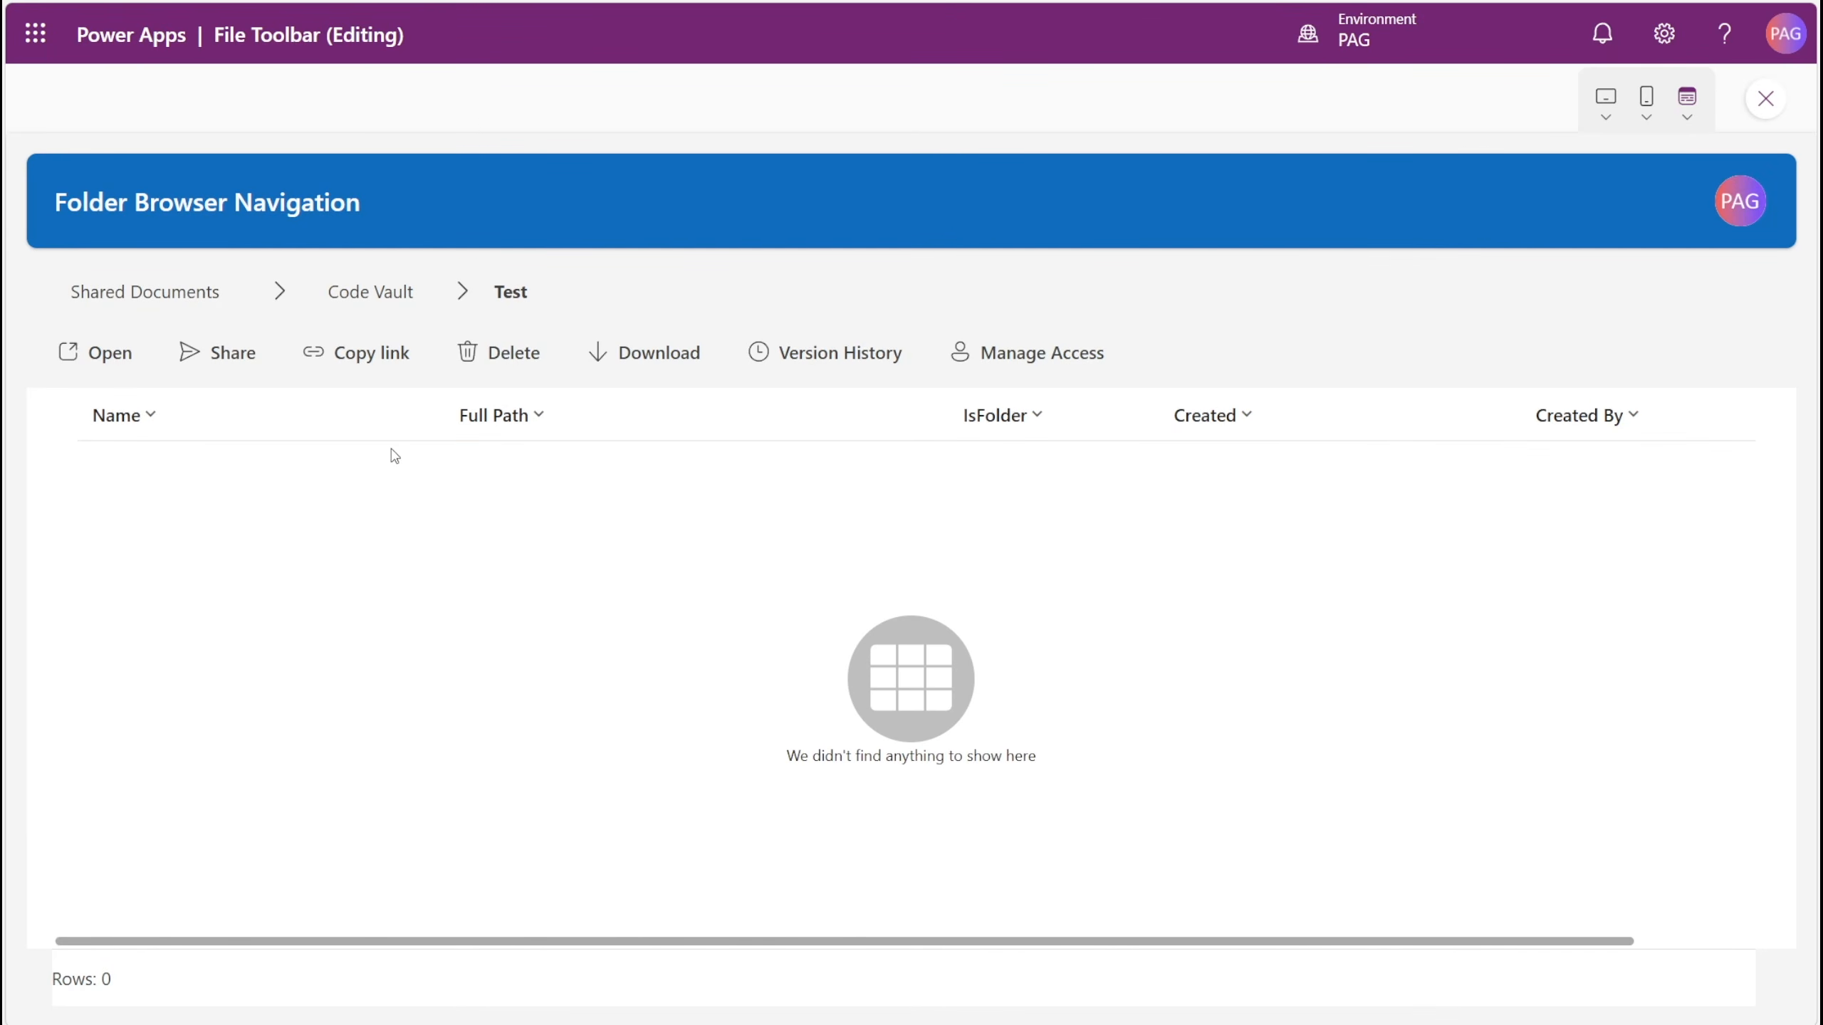
pyautogui.press('Escape')
# - Add Notify("Link copied", NotificationType.Success) after the Copy call in the "copy" case of the File Toolbar component's OnSelect formula
pyautogui.click(215, 260)
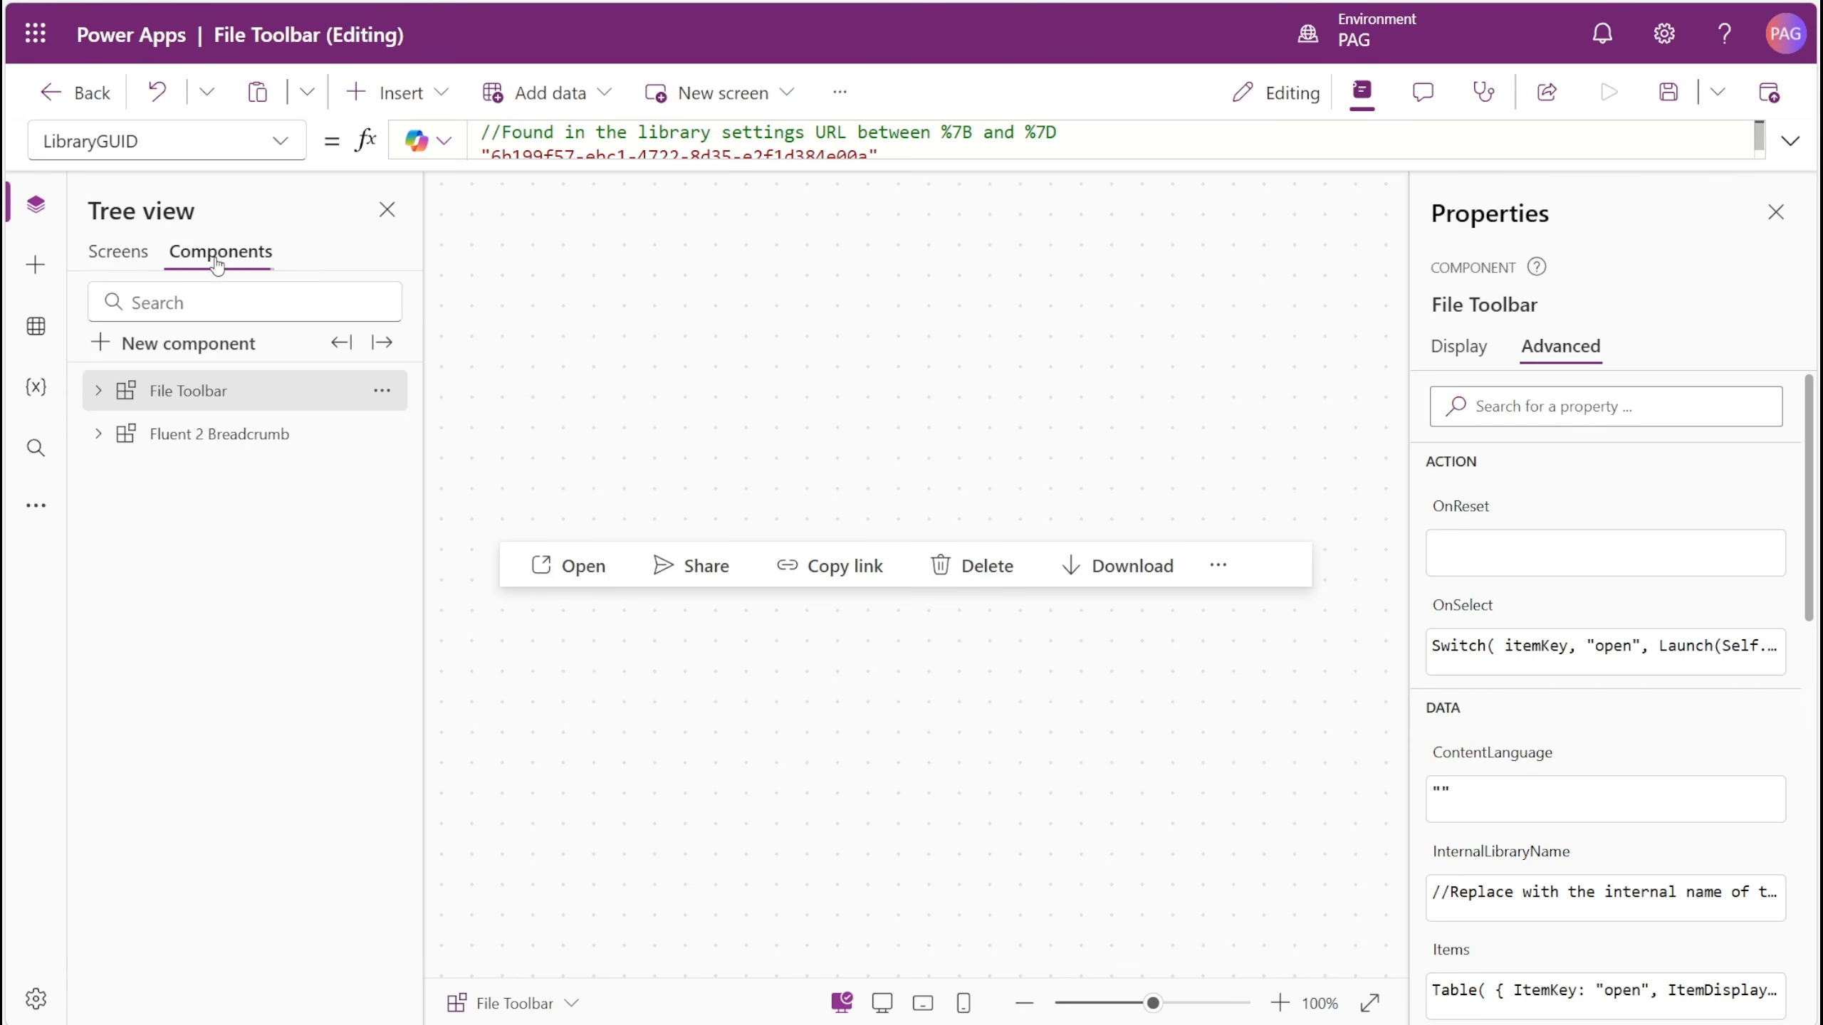
pyautogui.click(1458, 346)
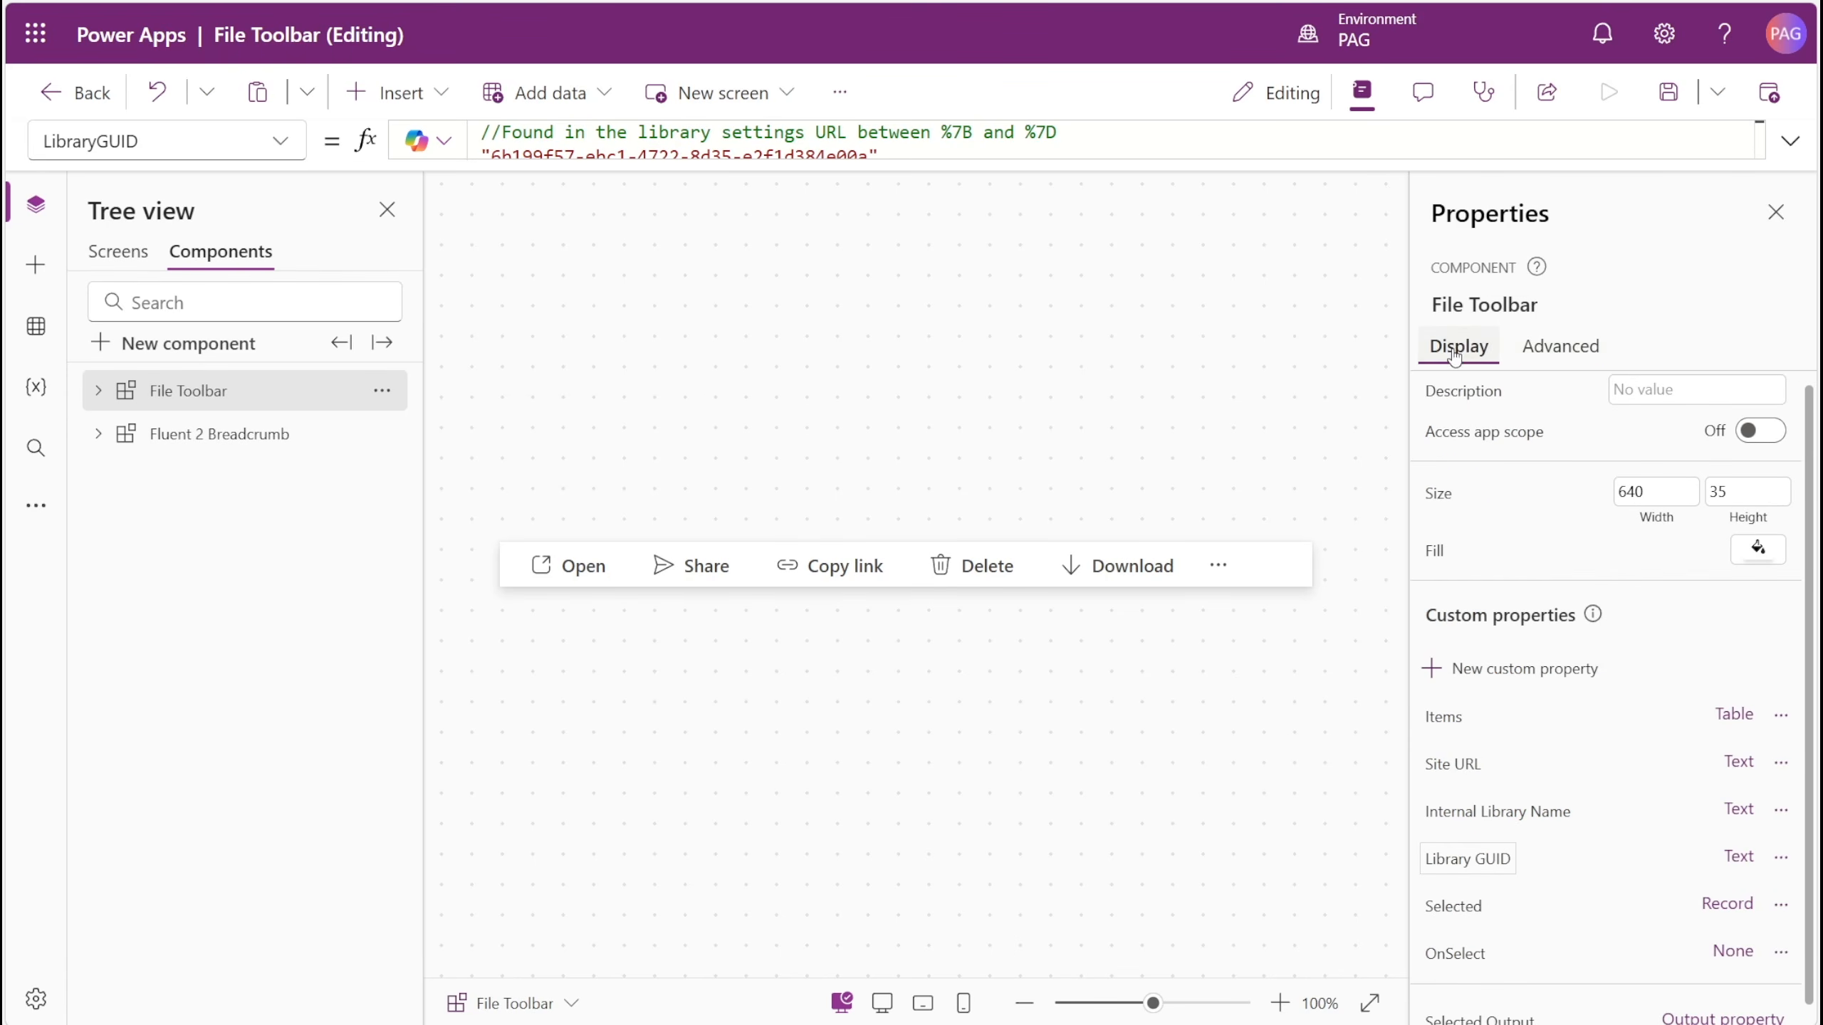
pyautogui.scroll(-1, 1564, 678)
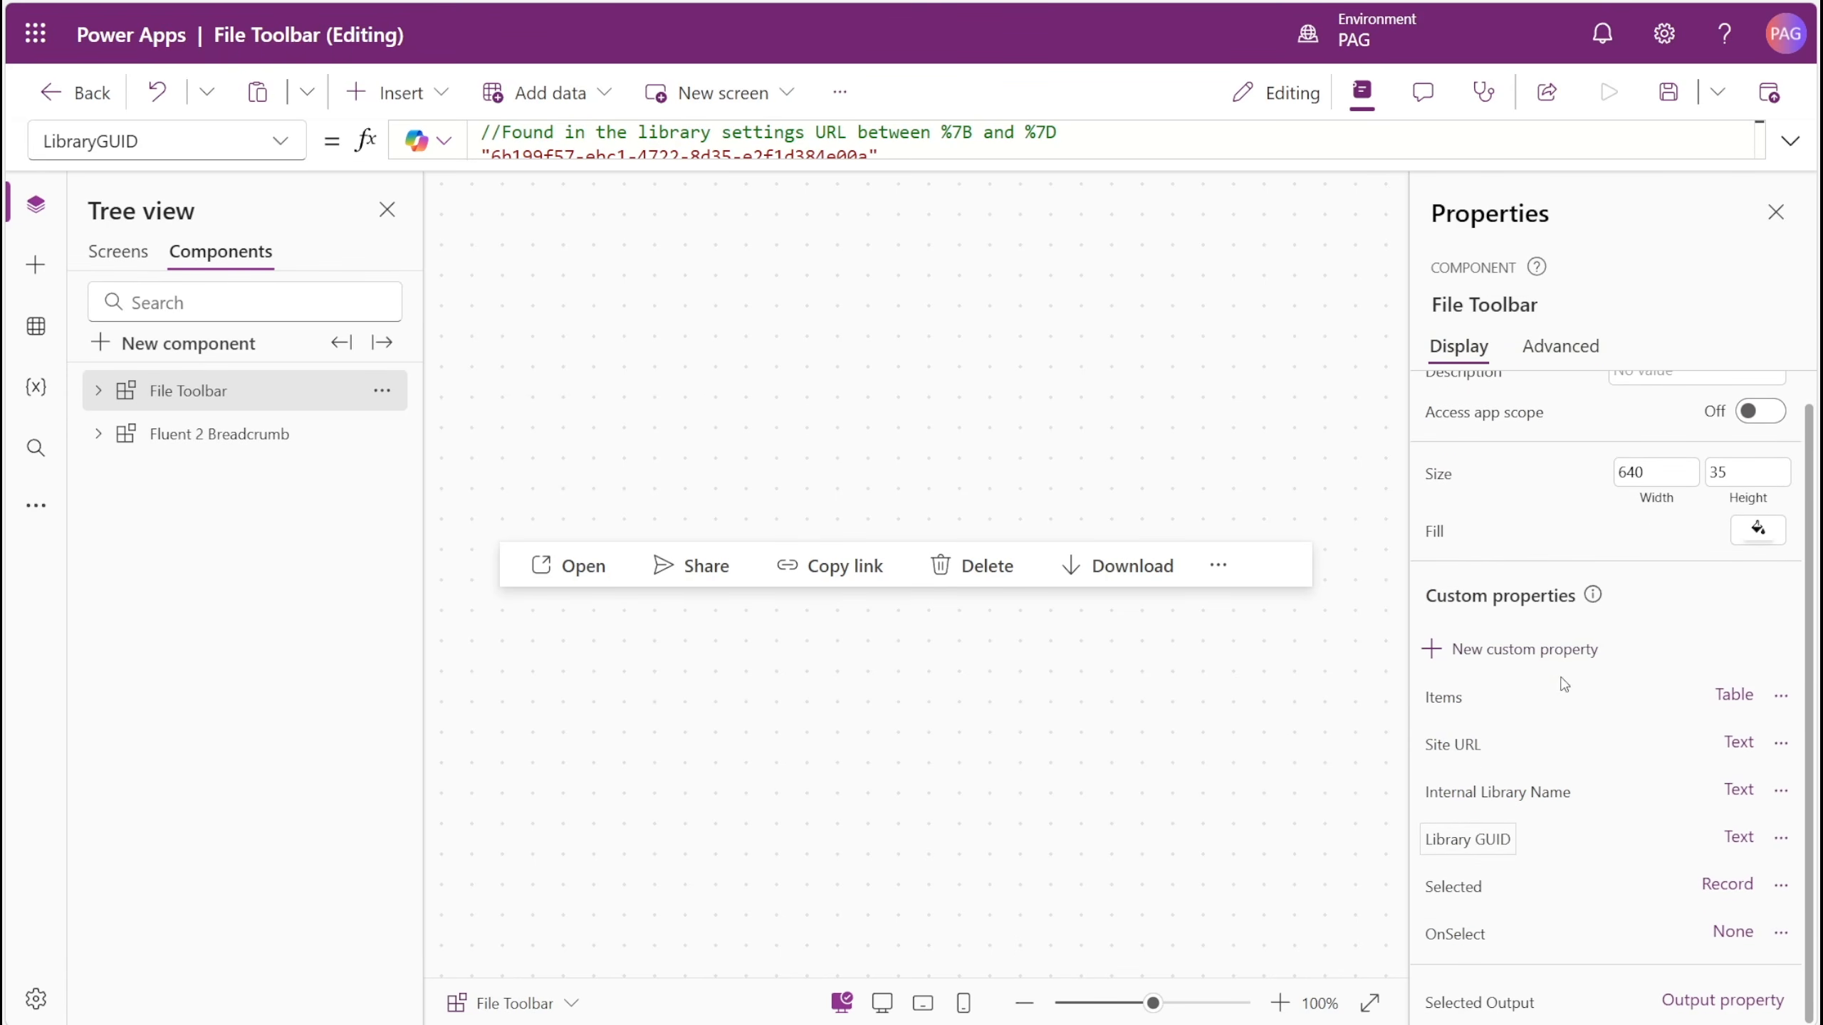
pyautogui.click(1451, 935)
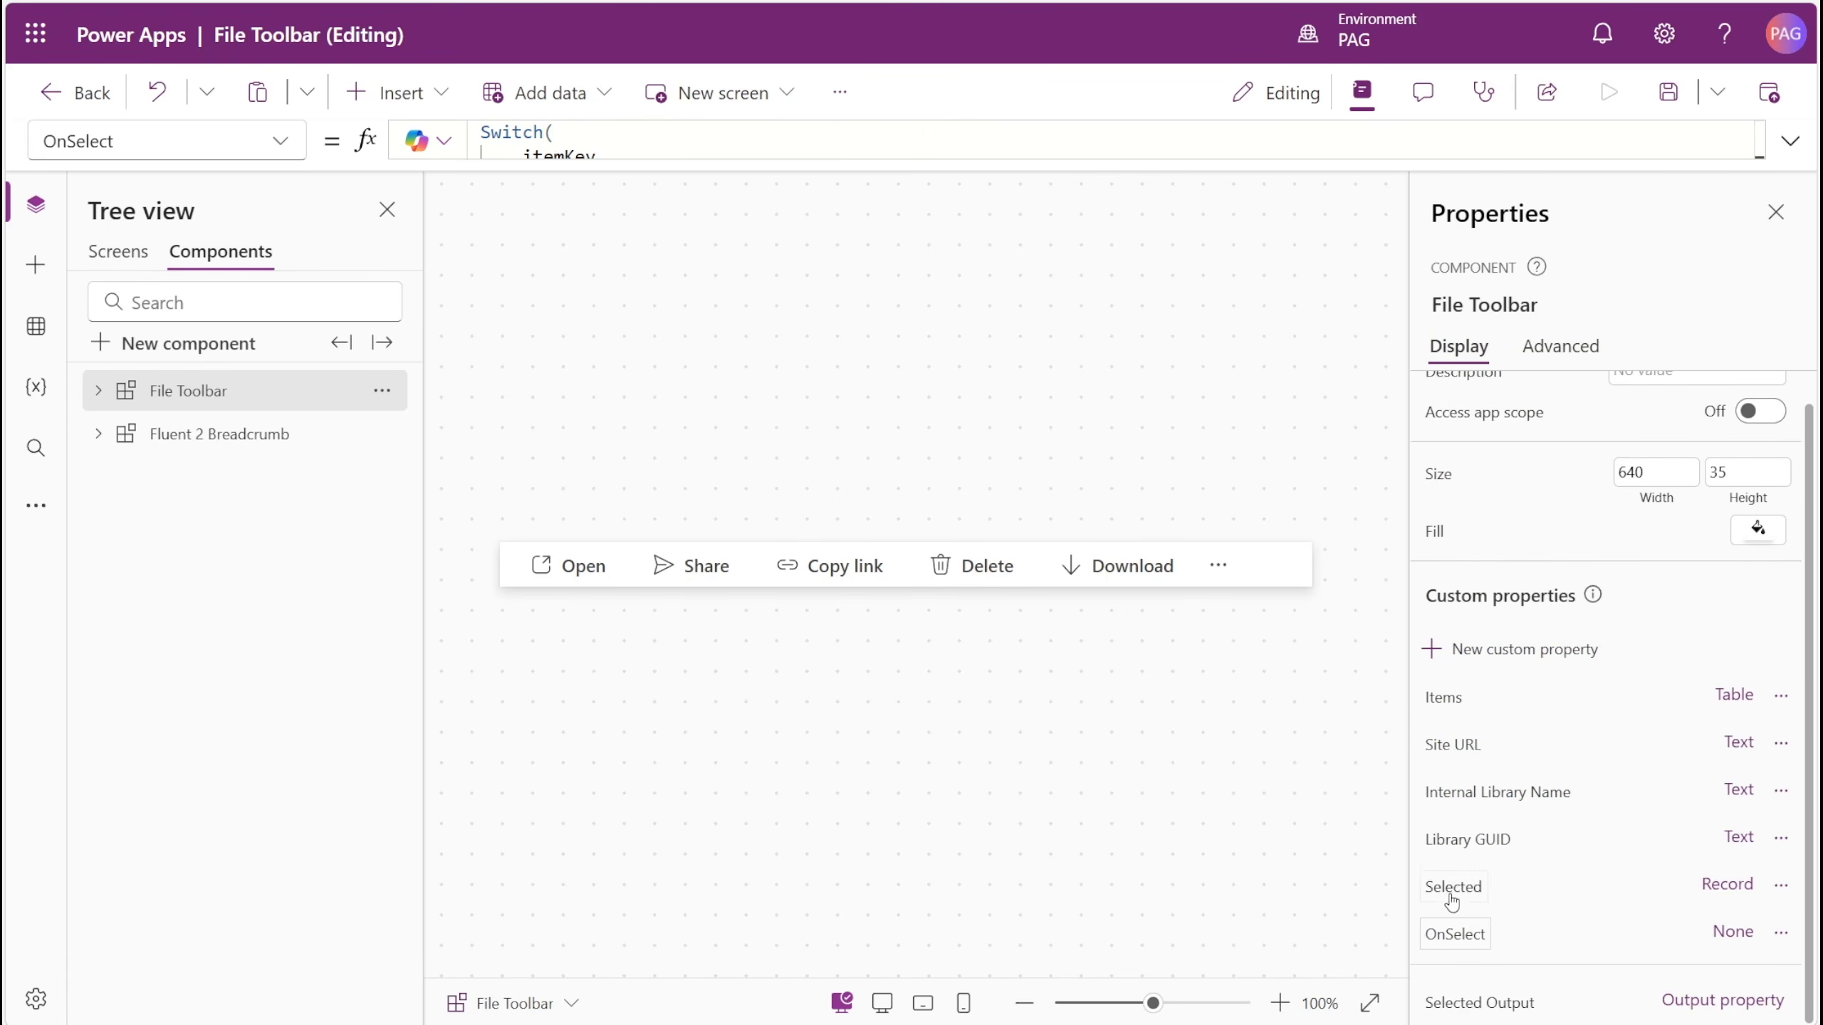
pyautogui.click(1790, 141)
pyautogui.scroll(-1, 782, 277)
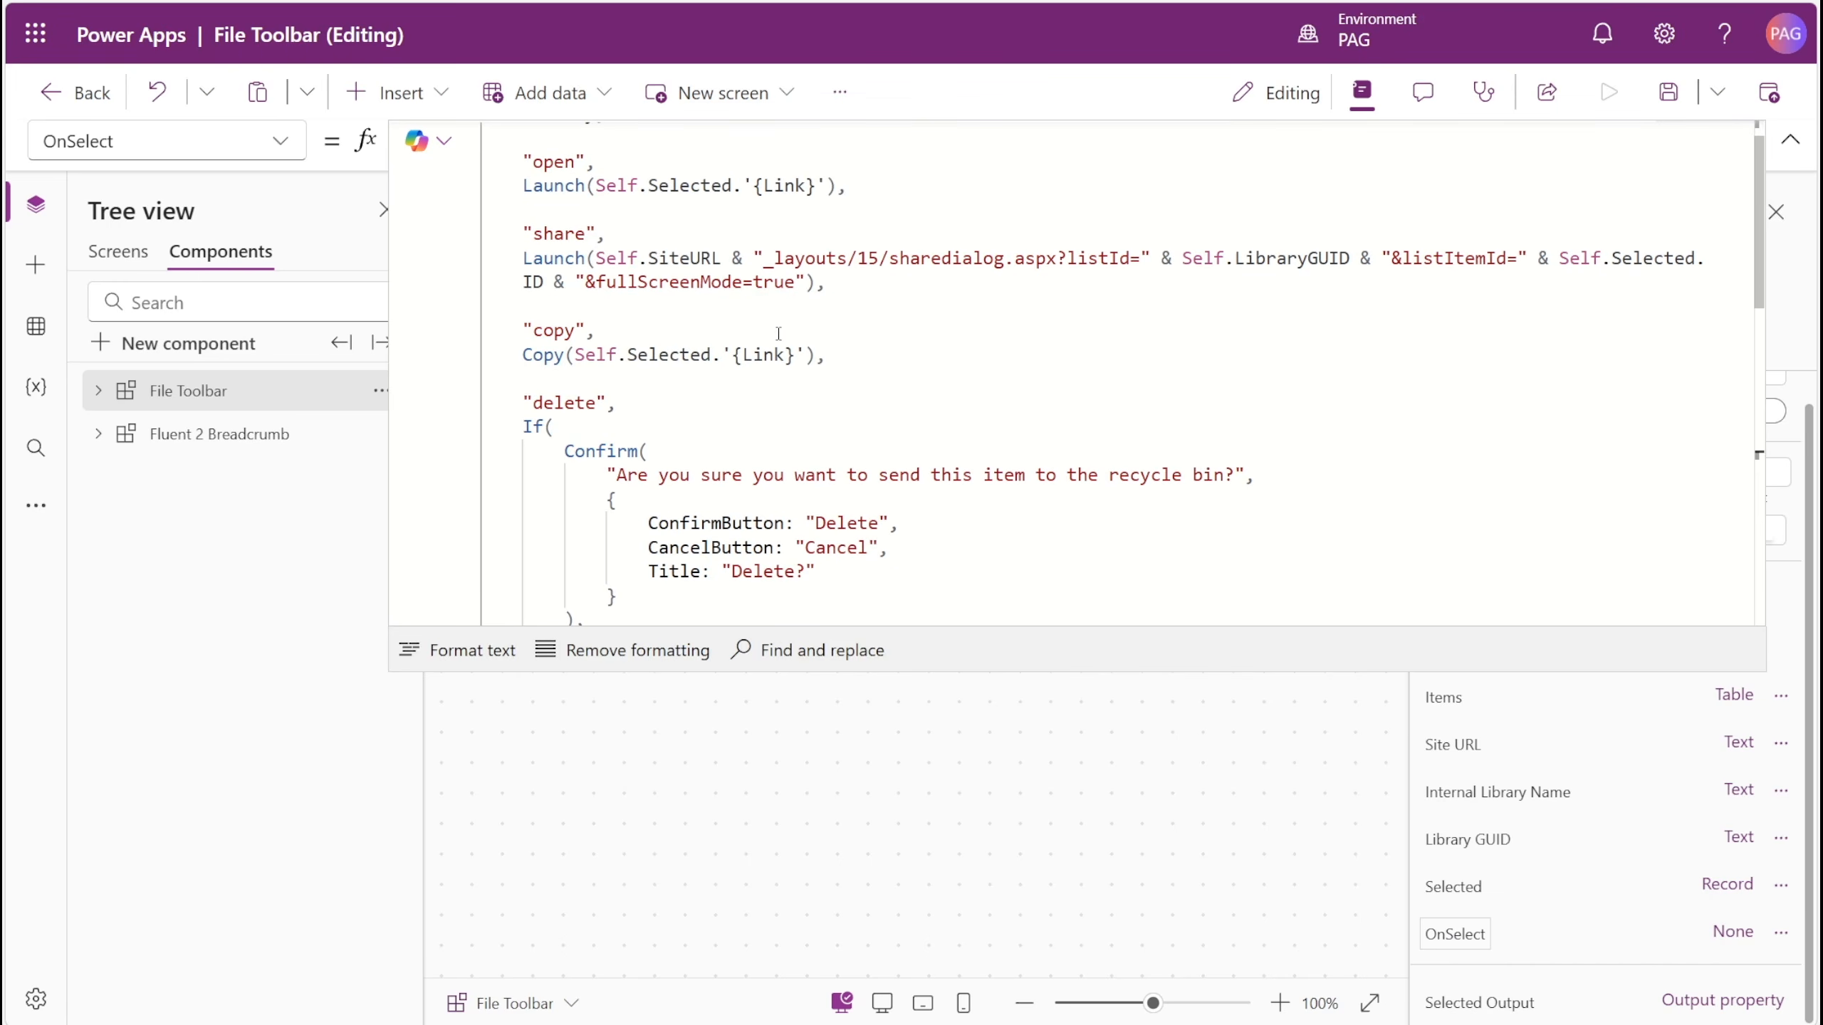
pyautogui.click(817, 355)
pyautogui.write('; Notify()')
pyautogui.press('Left')
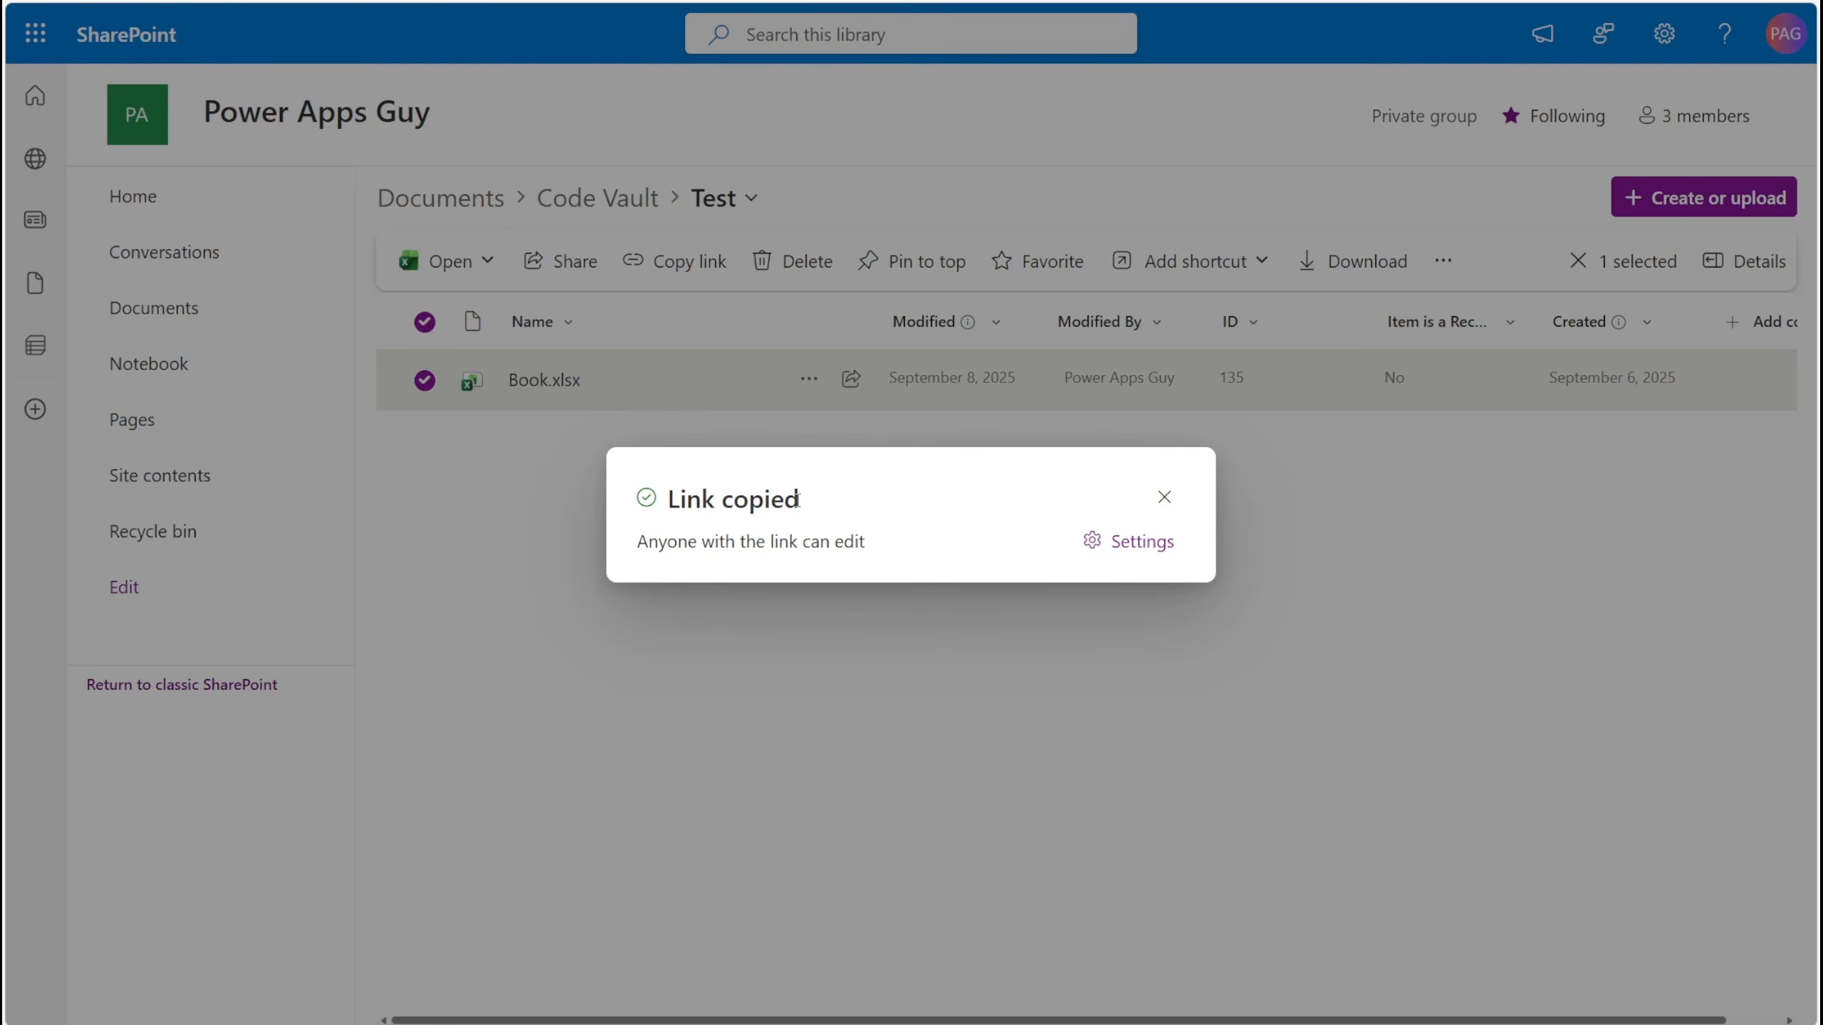
pyautogui.moveTo(797, 500); pyautogui.dragTo(673, 501)
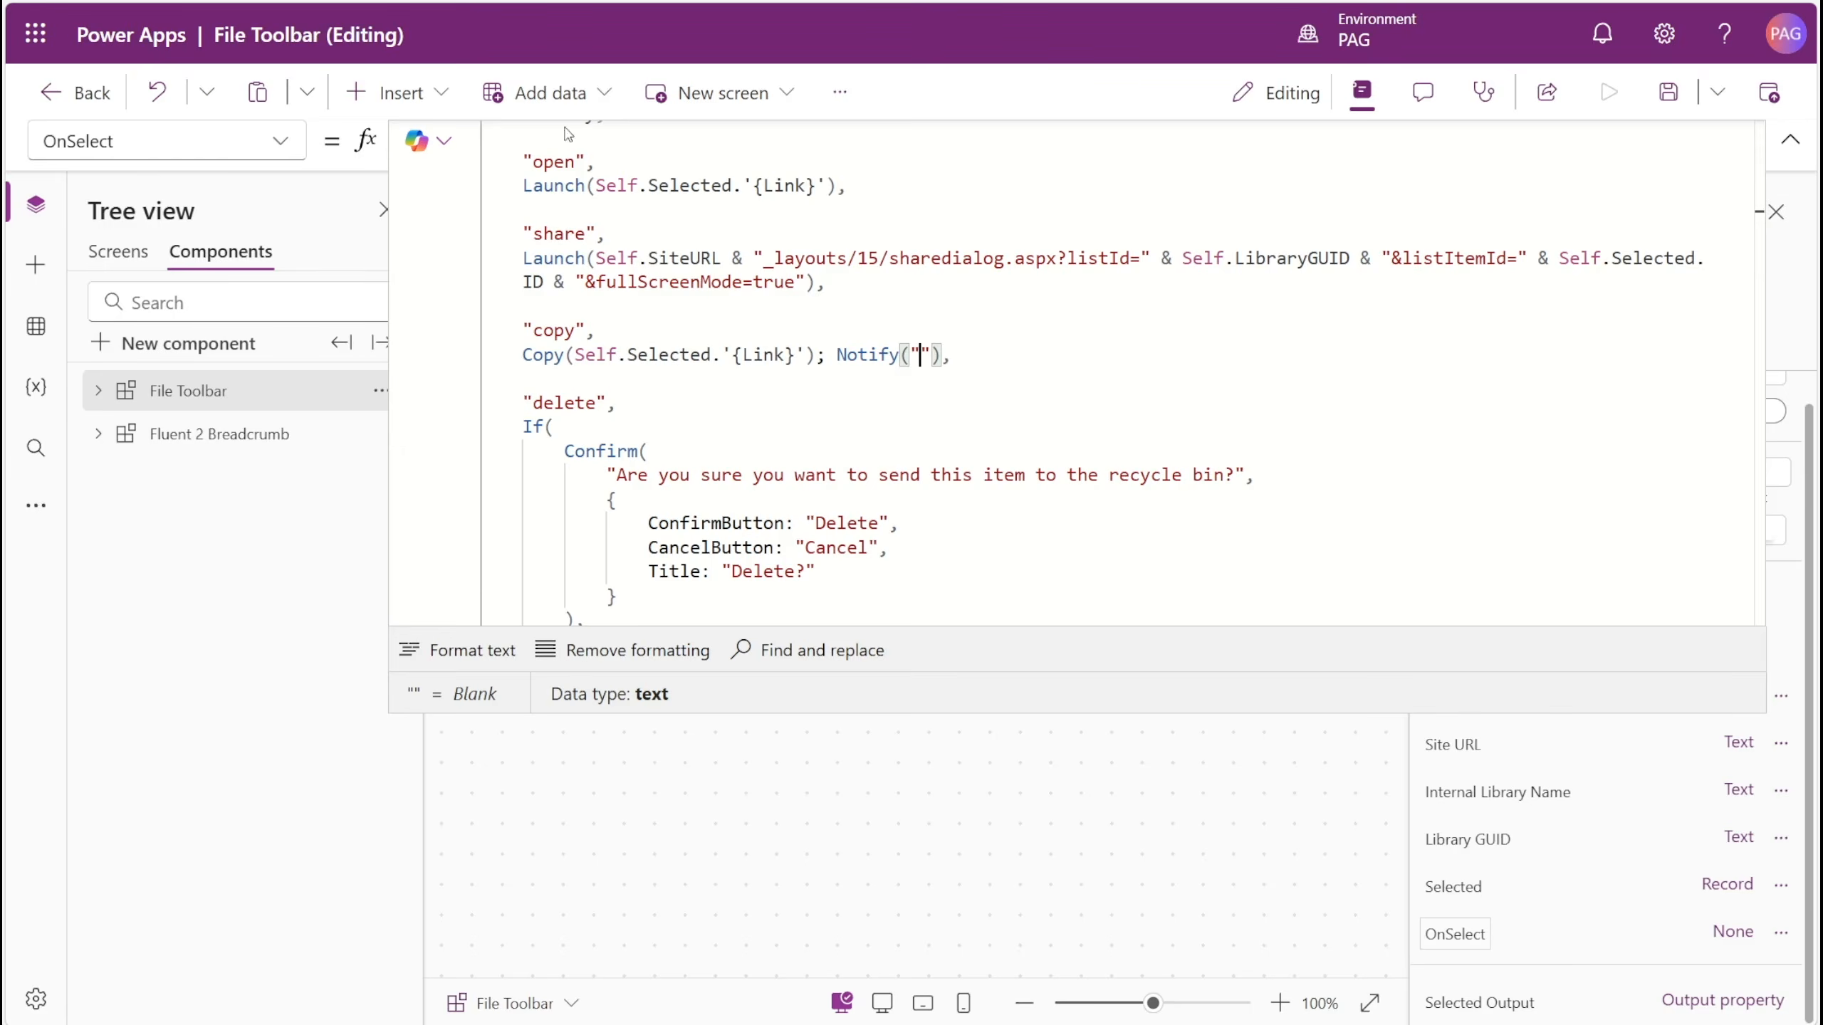
pyautogui.write('Link copied')
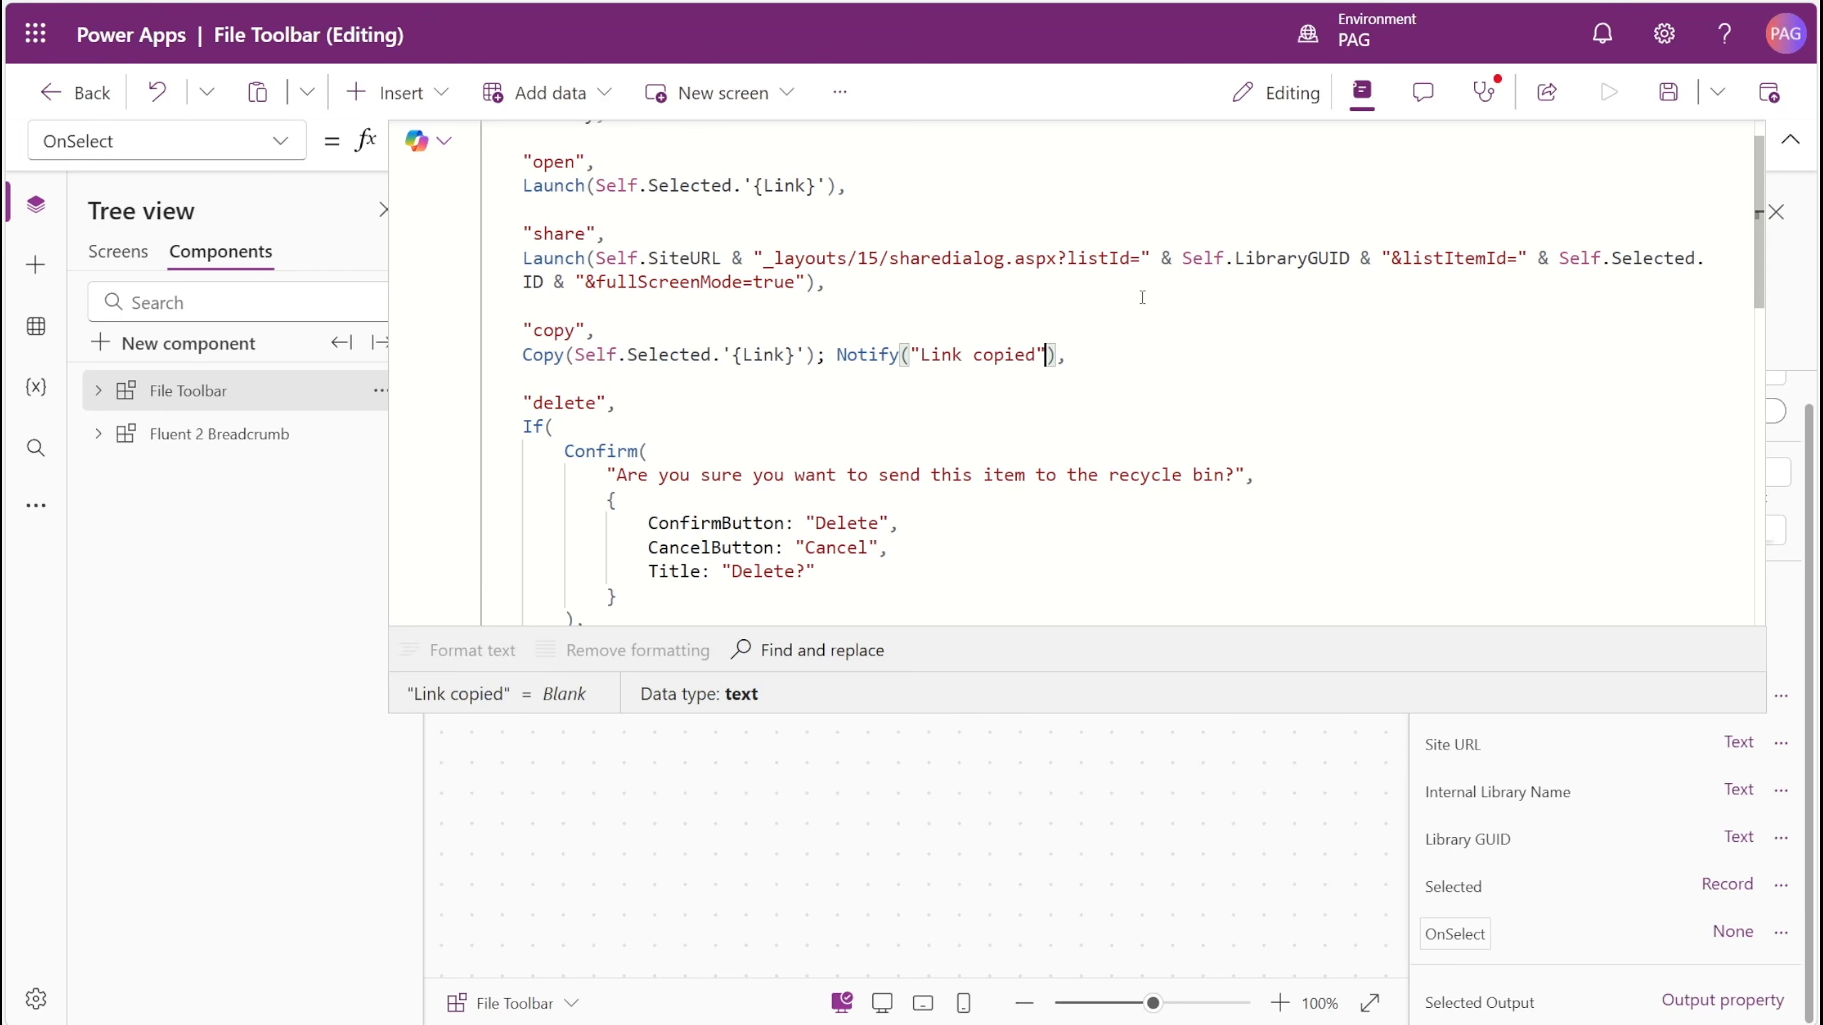
pyautogui.write(', NotificationType.Success')
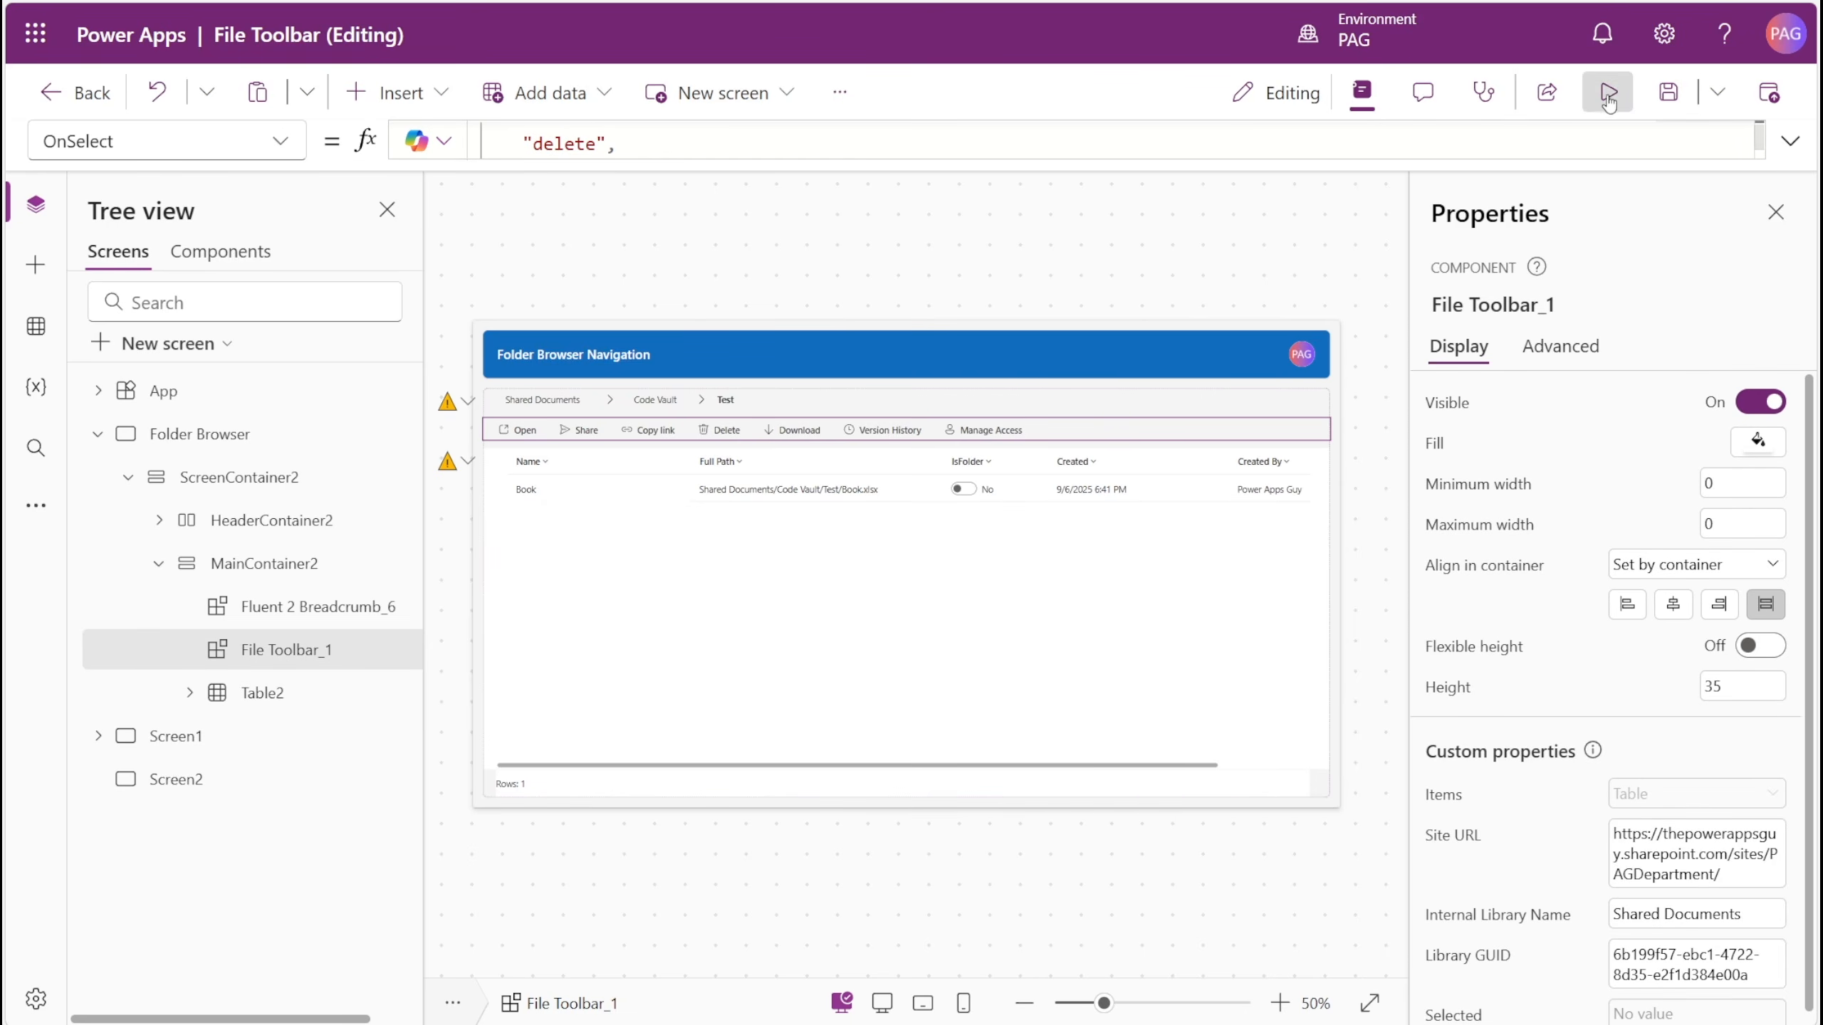
# - Preview the app at the iPhone 12, 13, 14 size, check the toolbar's overflow commands, and return to the editor
pyautogui.click(1608, 100)
pyautogui.click(1646, 97)
pyautogui.click(1557, 380)
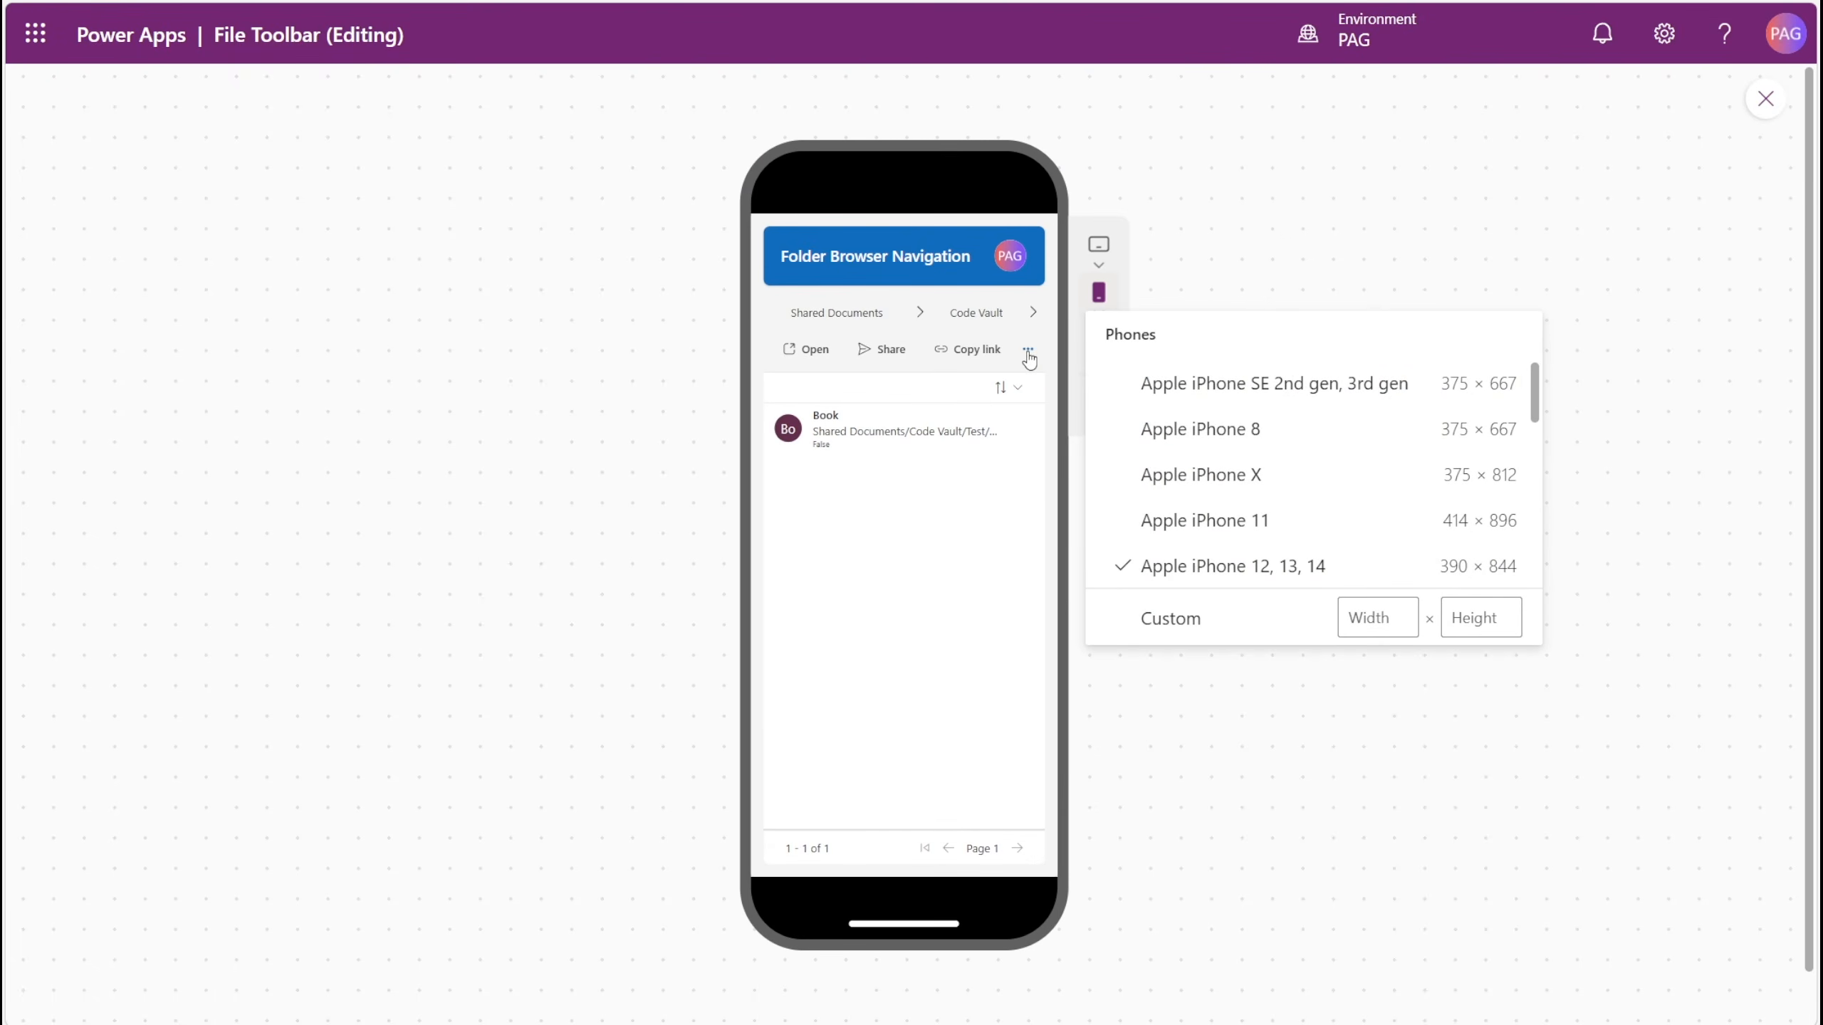
pyautogui.click(938, 517)
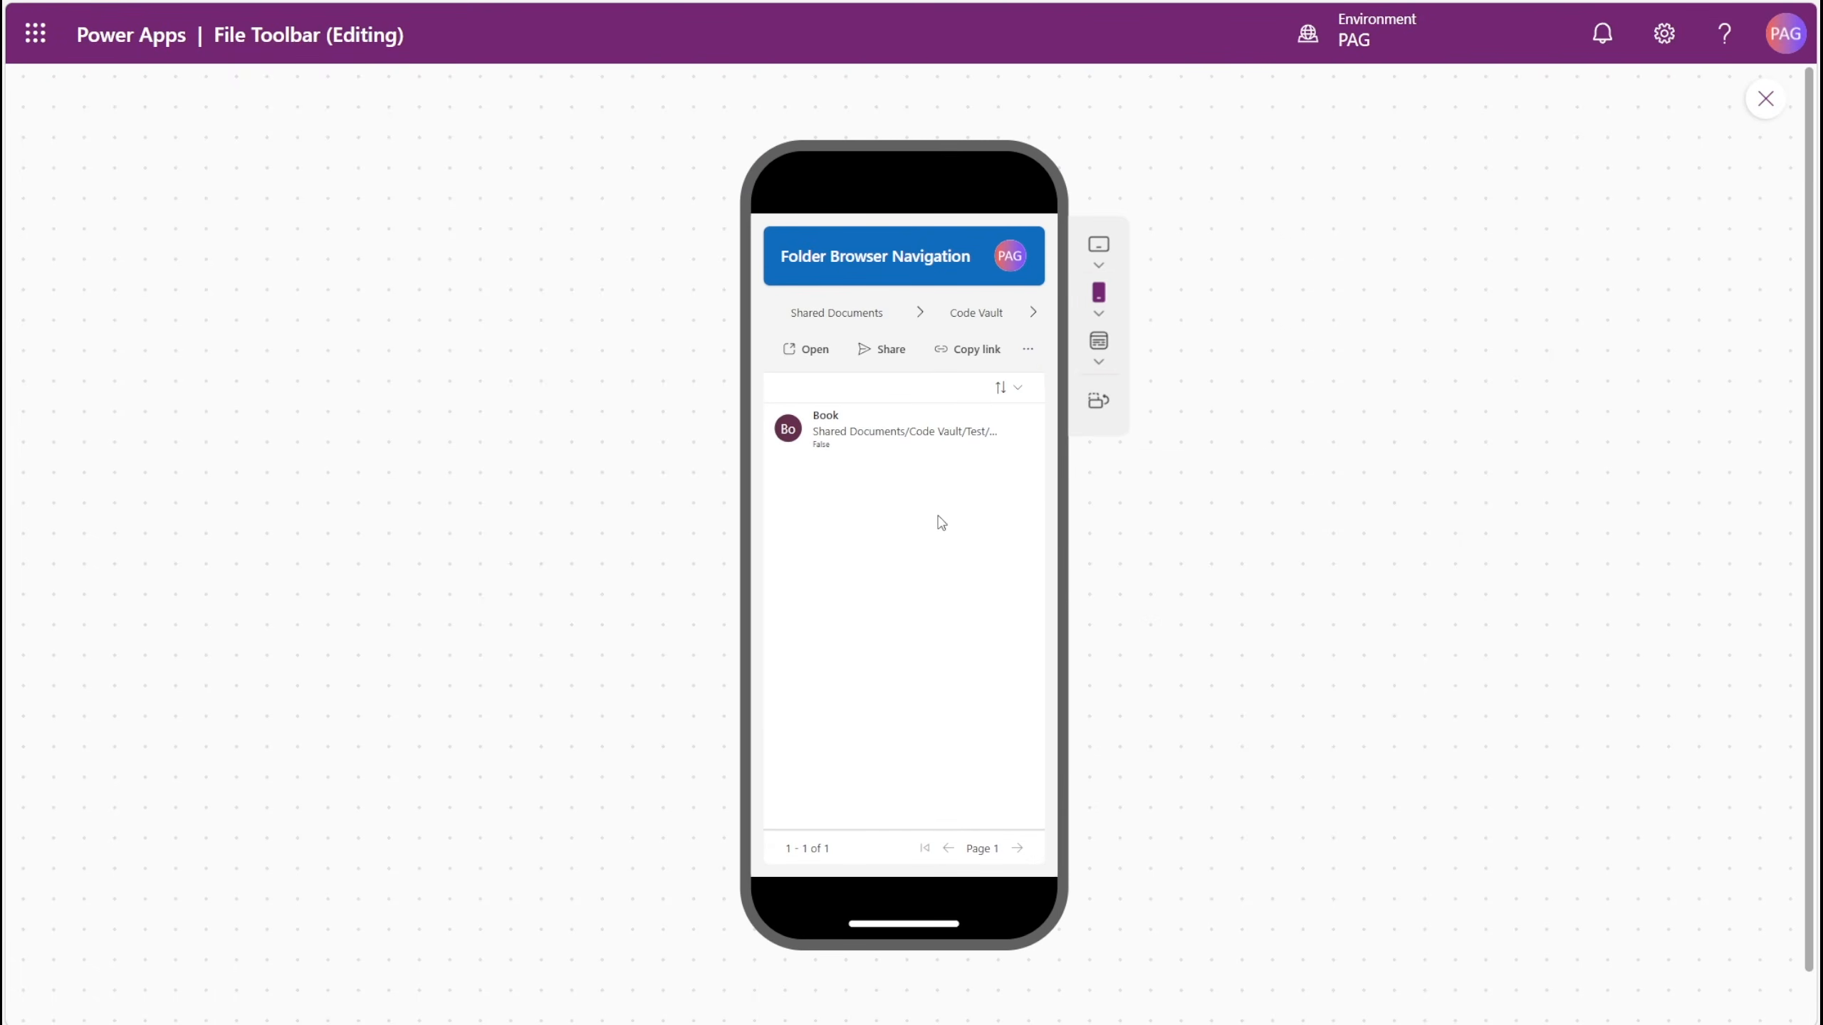
pyautogui.click(1029, 353)
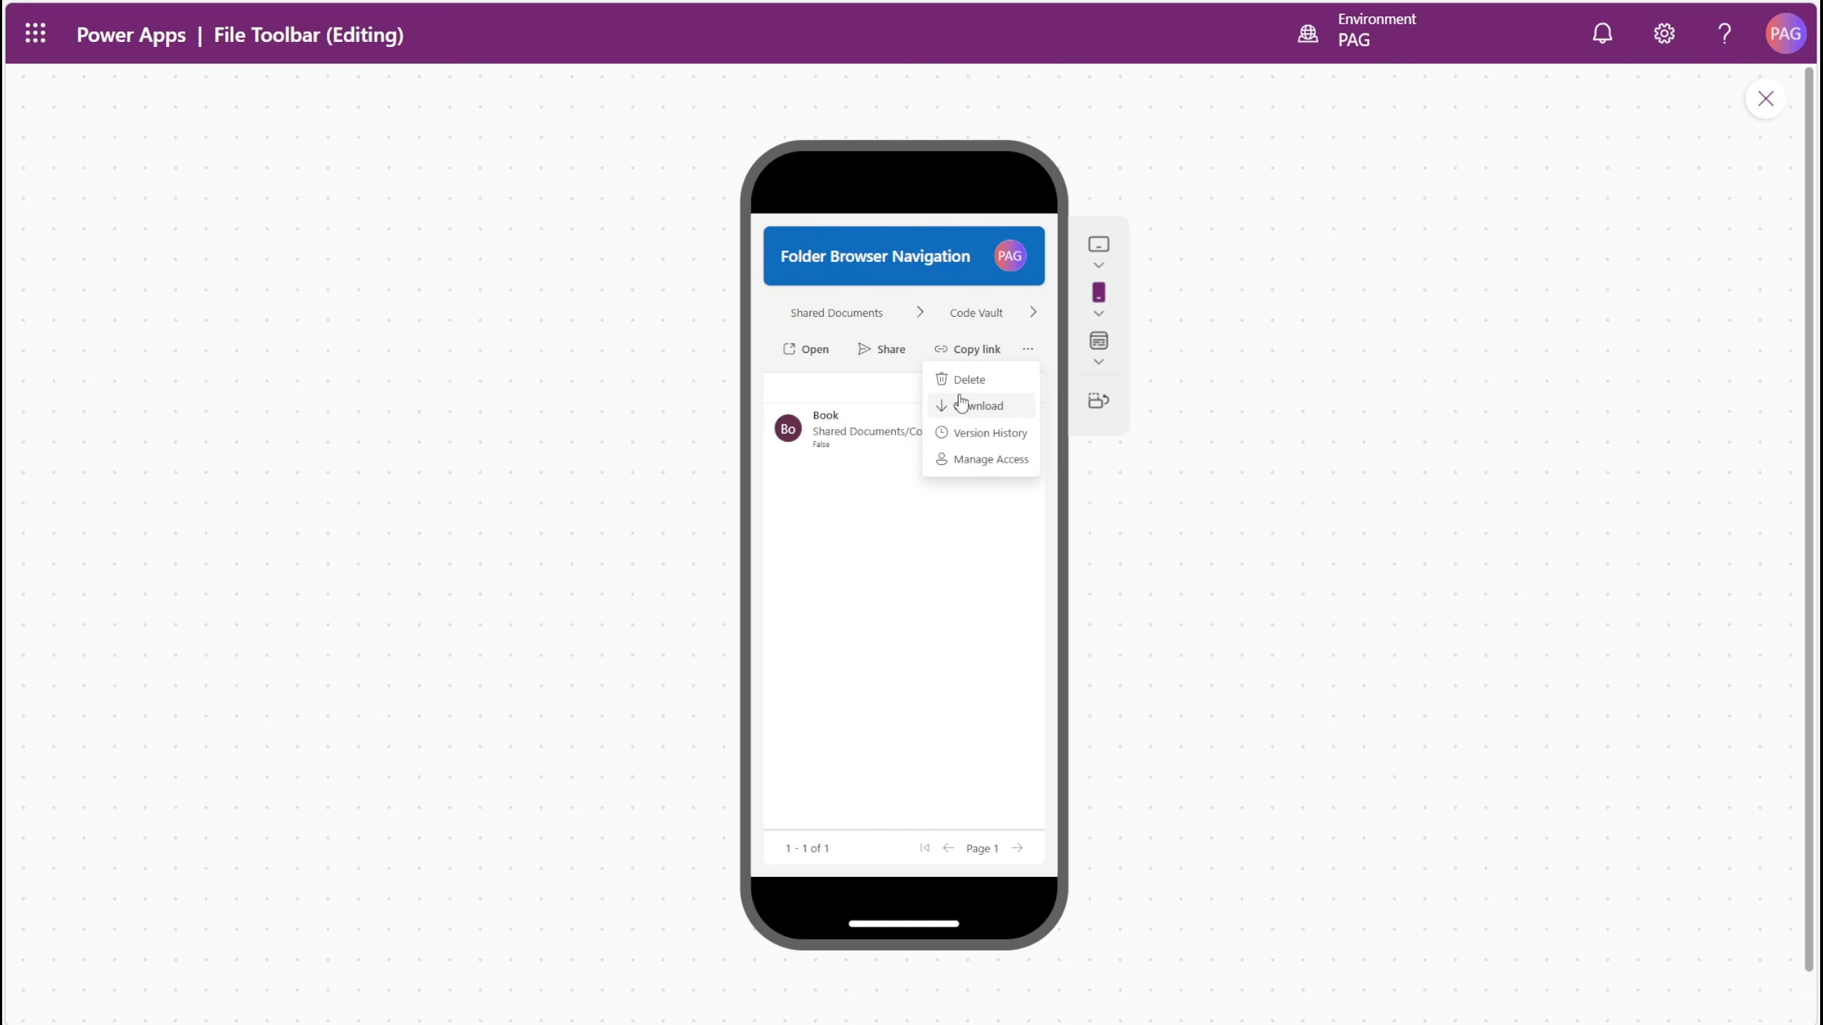
pyautogui.click(875, 391)
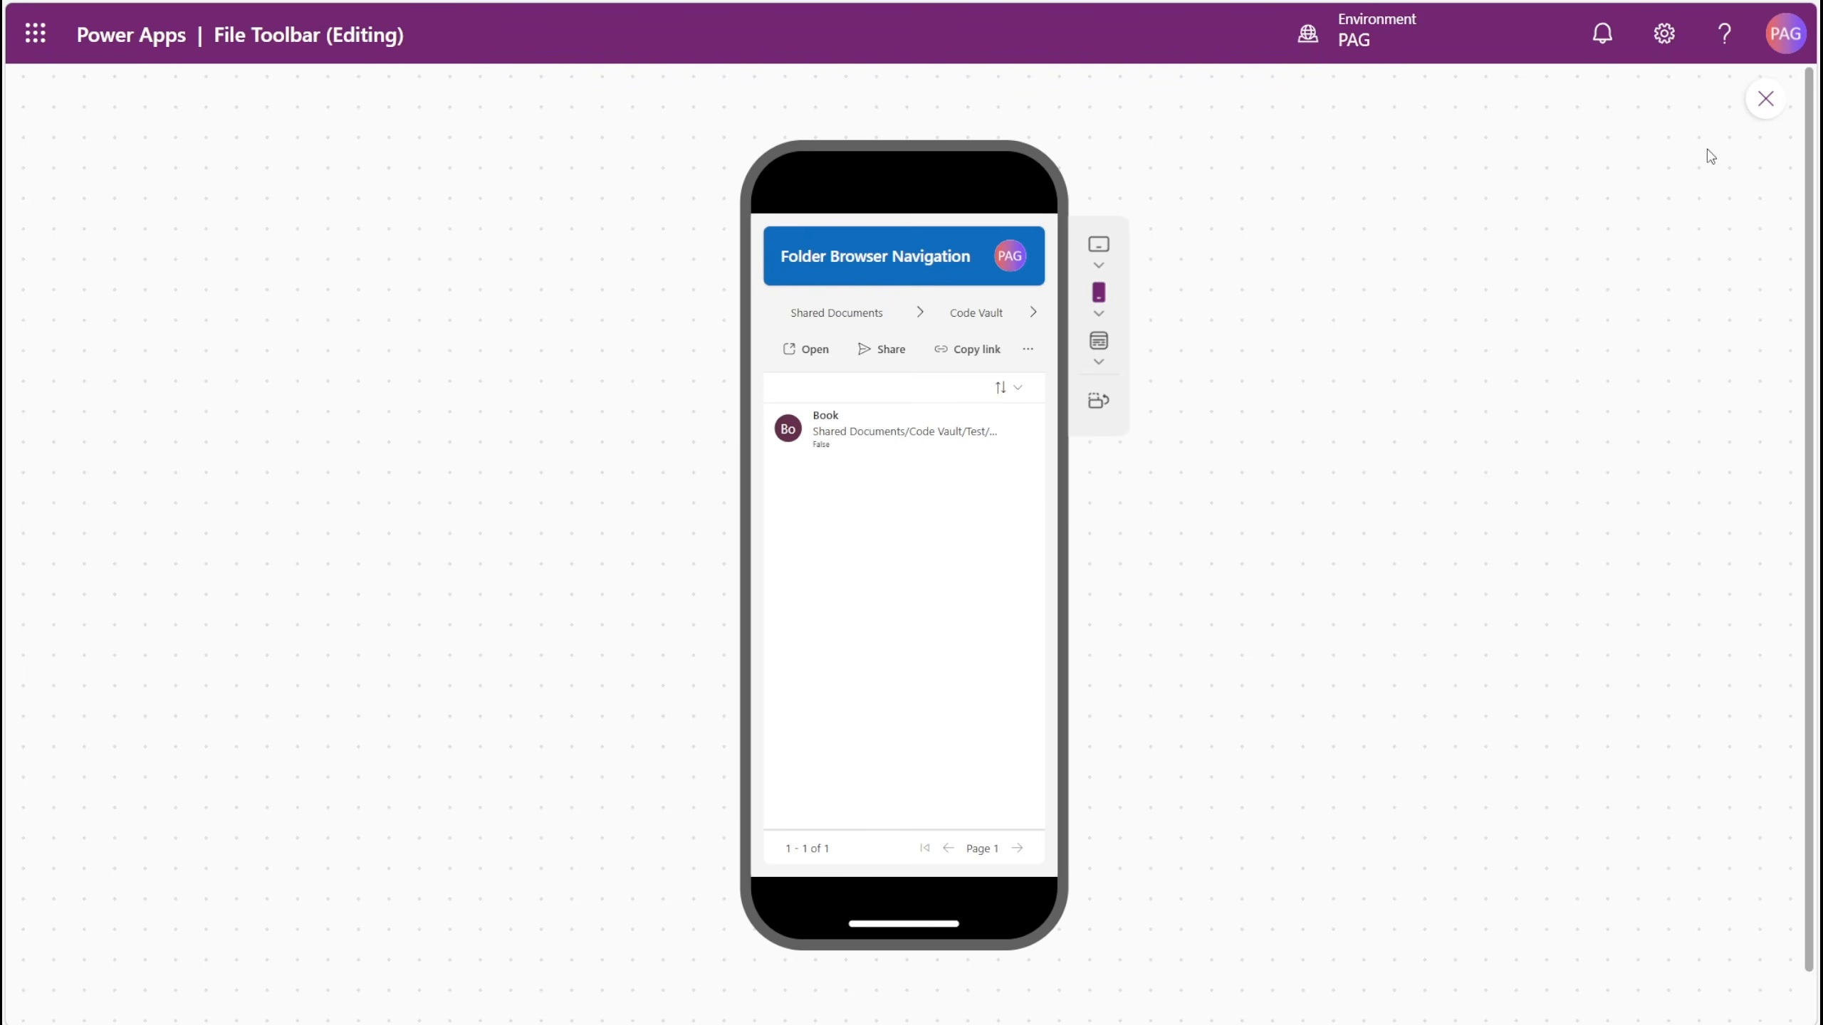
pyautogui.click(1763, 106)
# - Add ItemDisabled: IsBlank('File Toolbar'.Selected.ID) to every item of the File Toolbar component's Items table
pyautogui.click(220, 251)
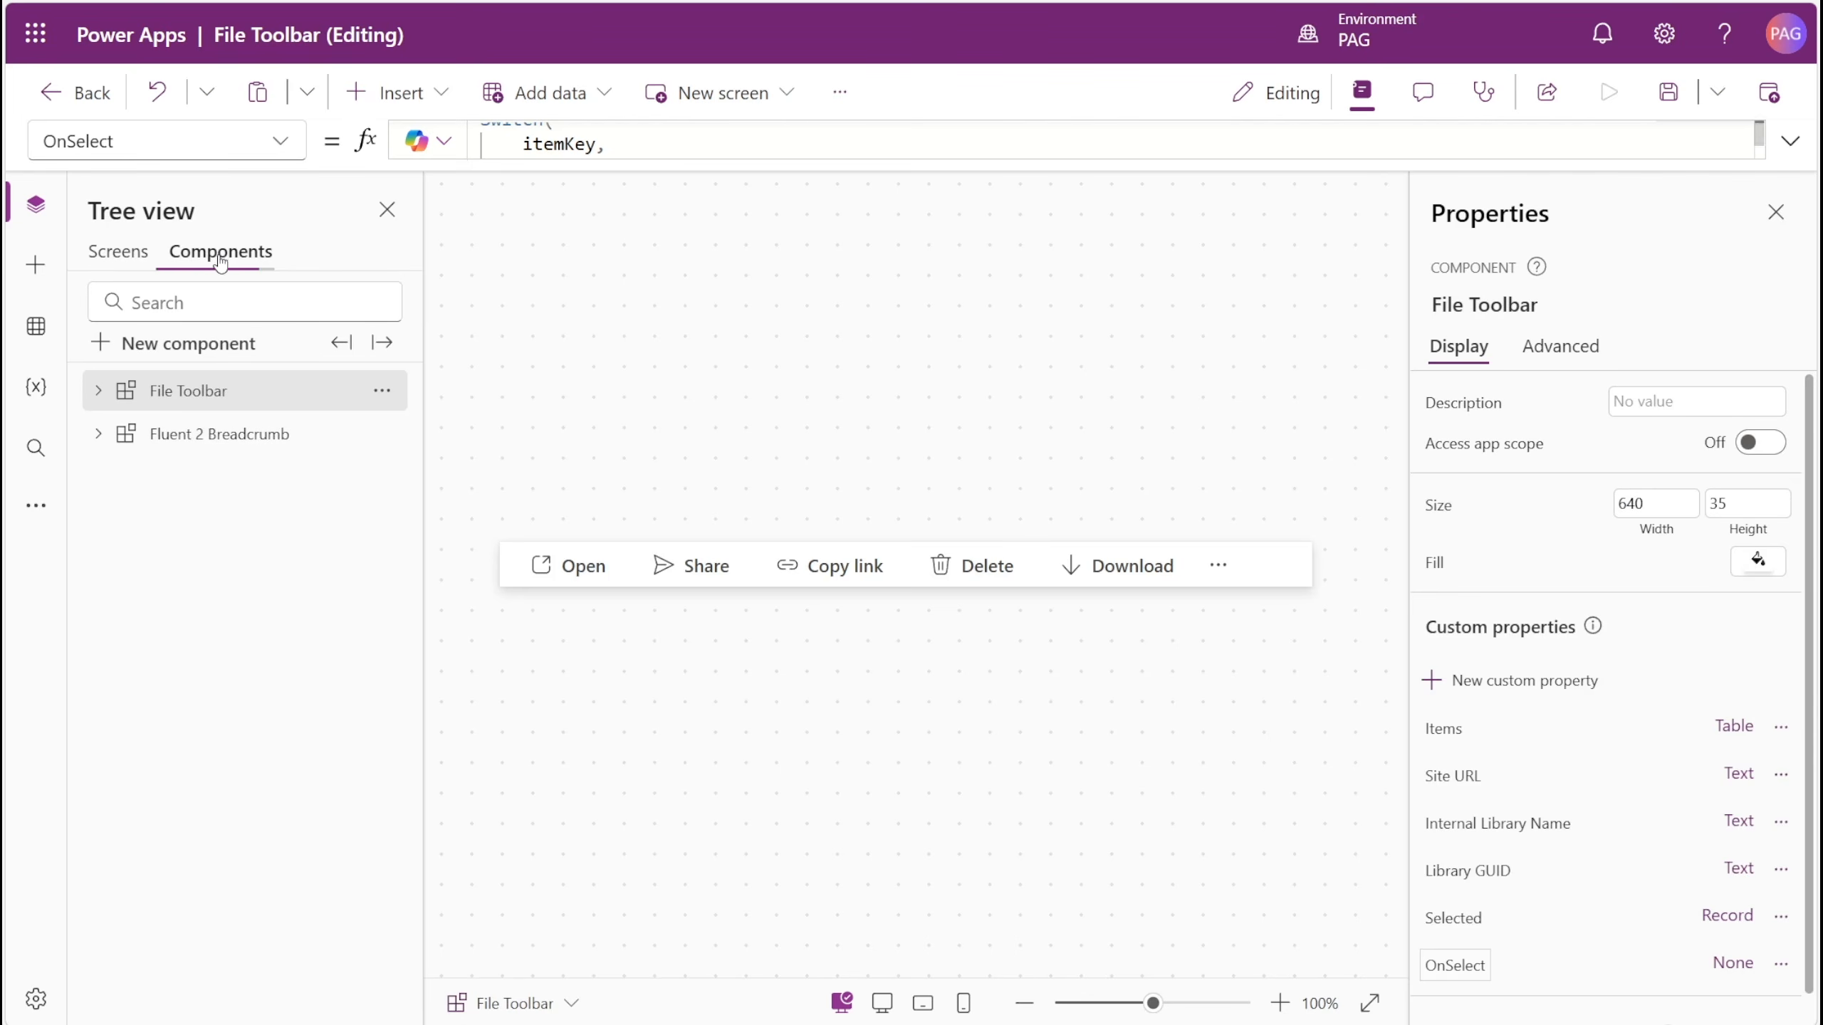
pyautogui.click(571, 560)
pyautogui.click(787, 284)
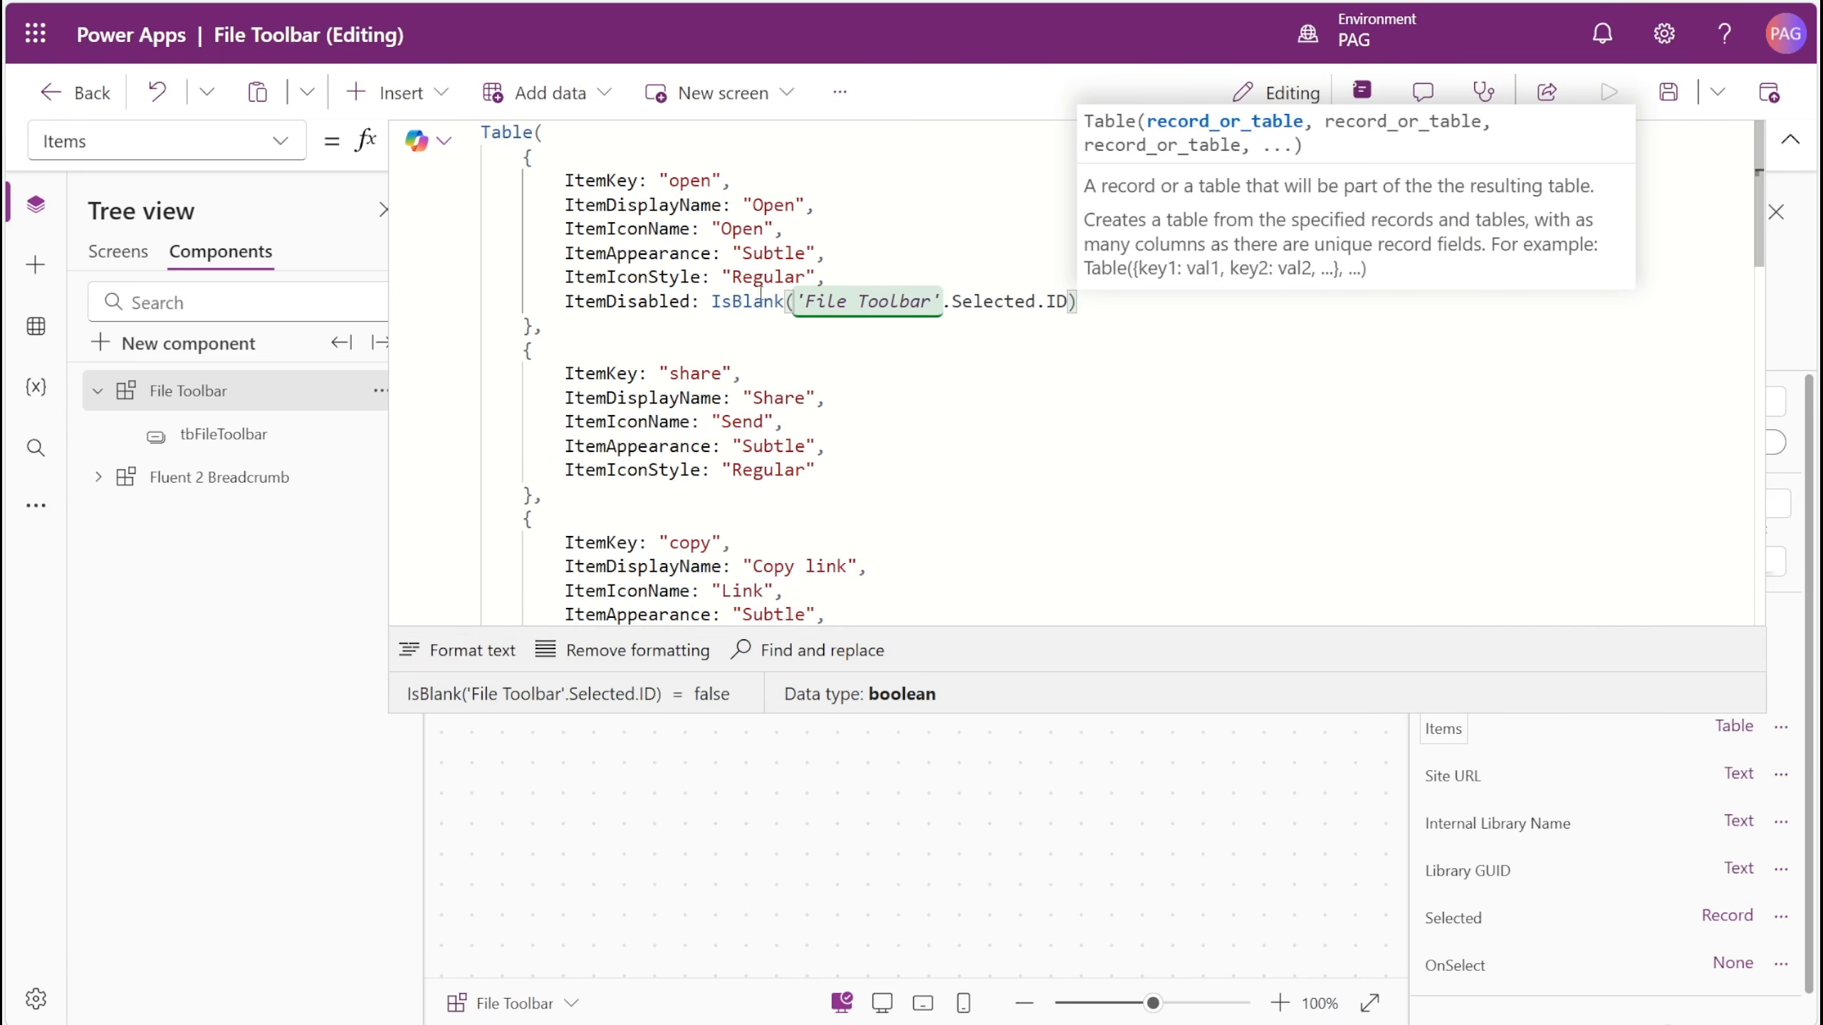
pyautogui.scroll(-10, 856, 518)
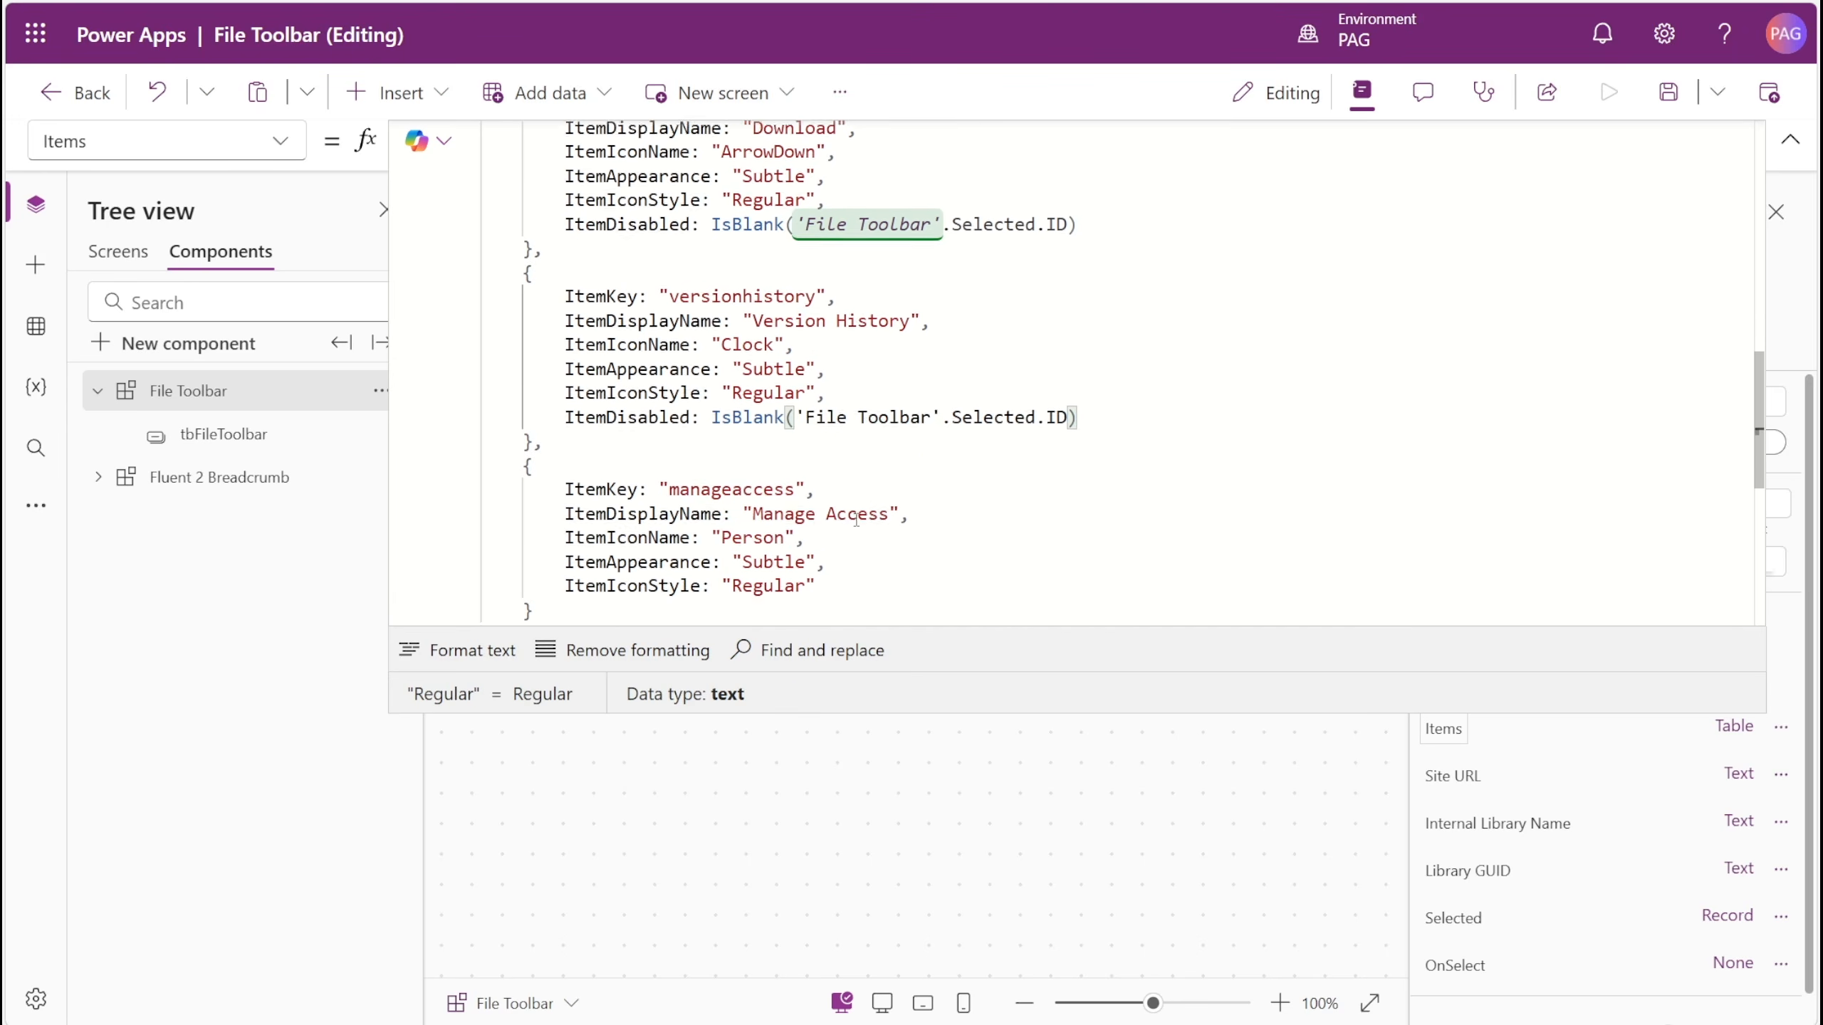
pyautogui.write(", ItemDisabled: IsBlank('File Toolbar'.Selected.ID)")
pyautogui.scroll(-3, 917, 461)
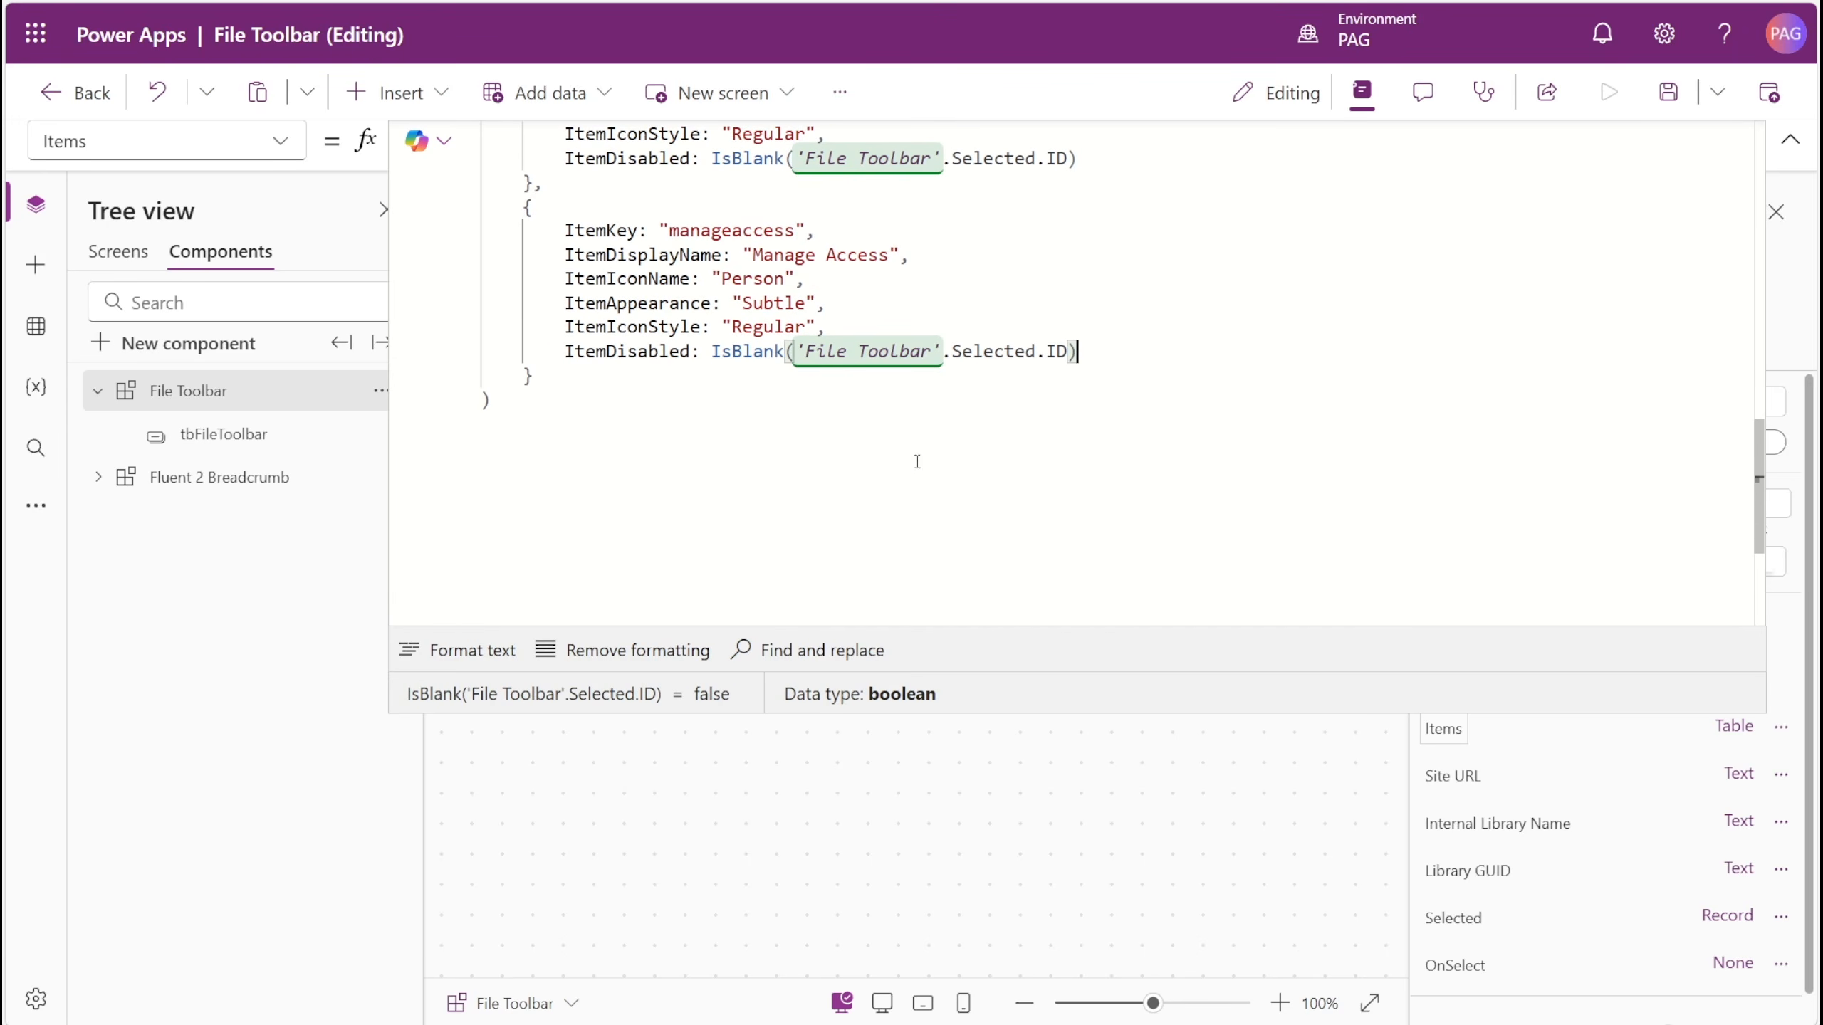
# - Preview the app at window size, browse into Code Vault and Test, and select the Book file to check the toolbar's command states
pyautogui.press('F5')
pyautogui.click(1098, 361)
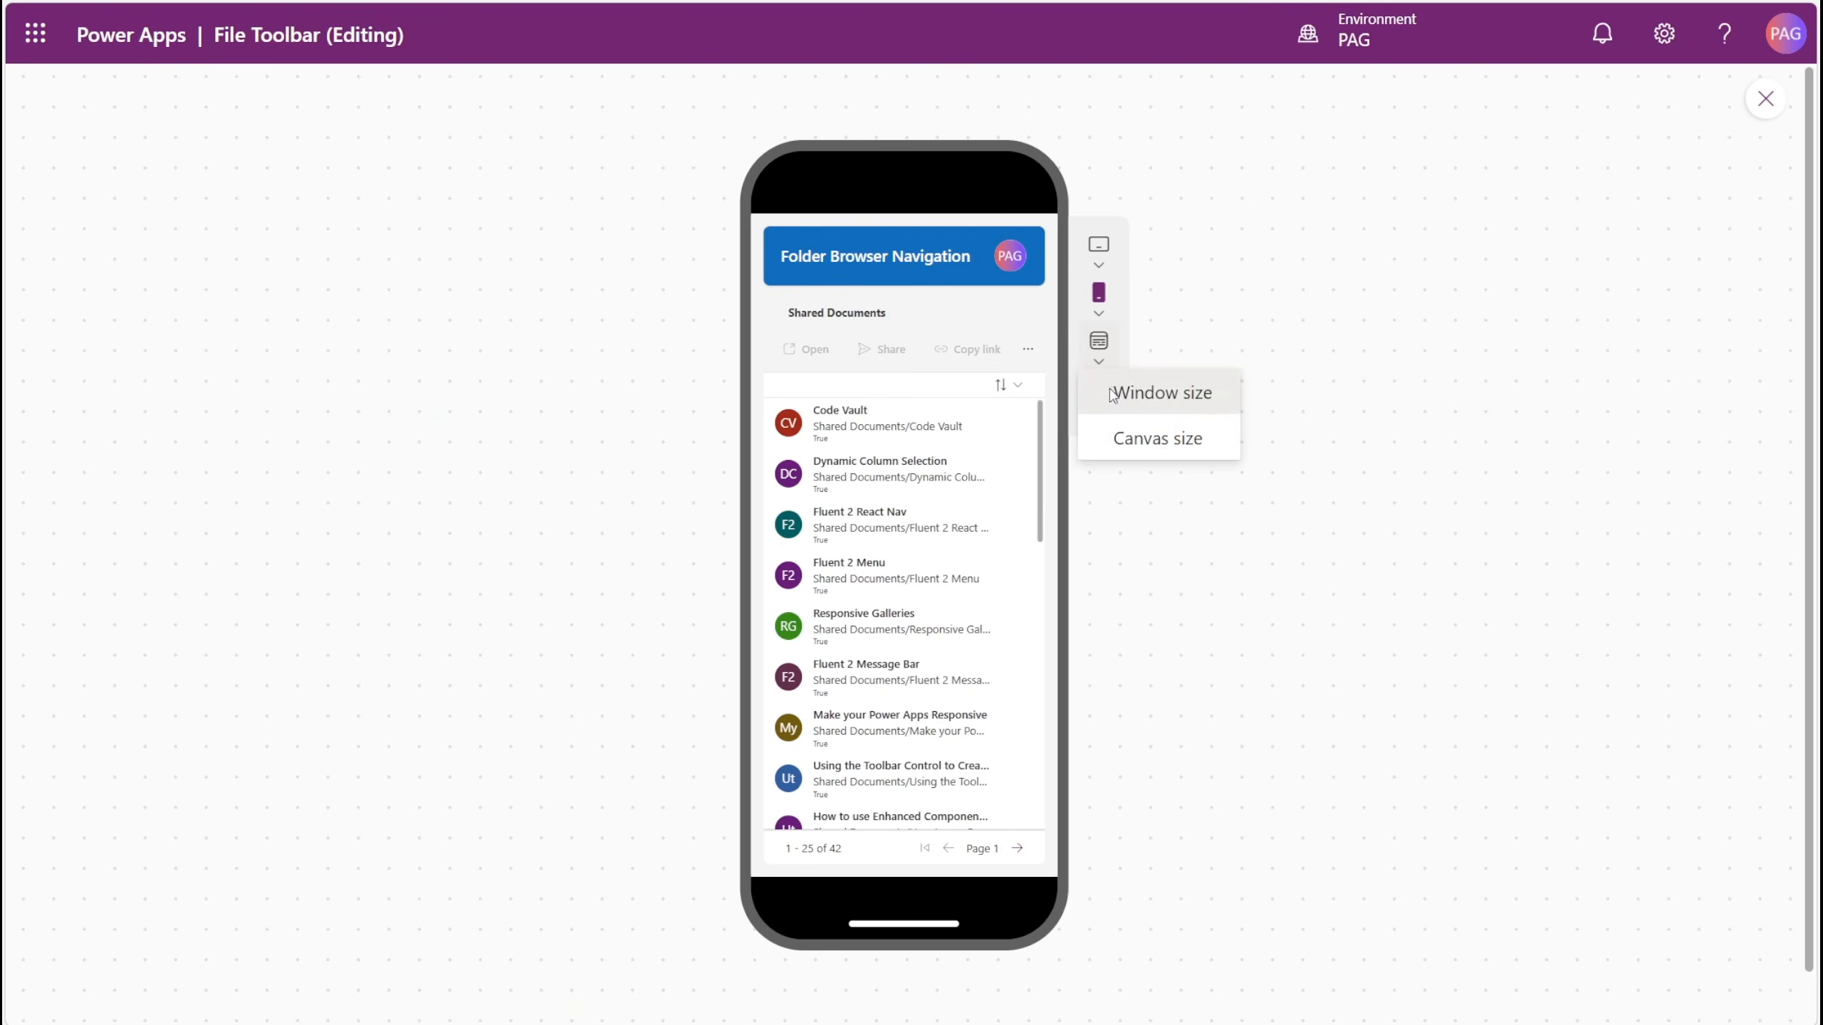
pyautogui.click(1112, 396)
pyautogui.click(227, 466)
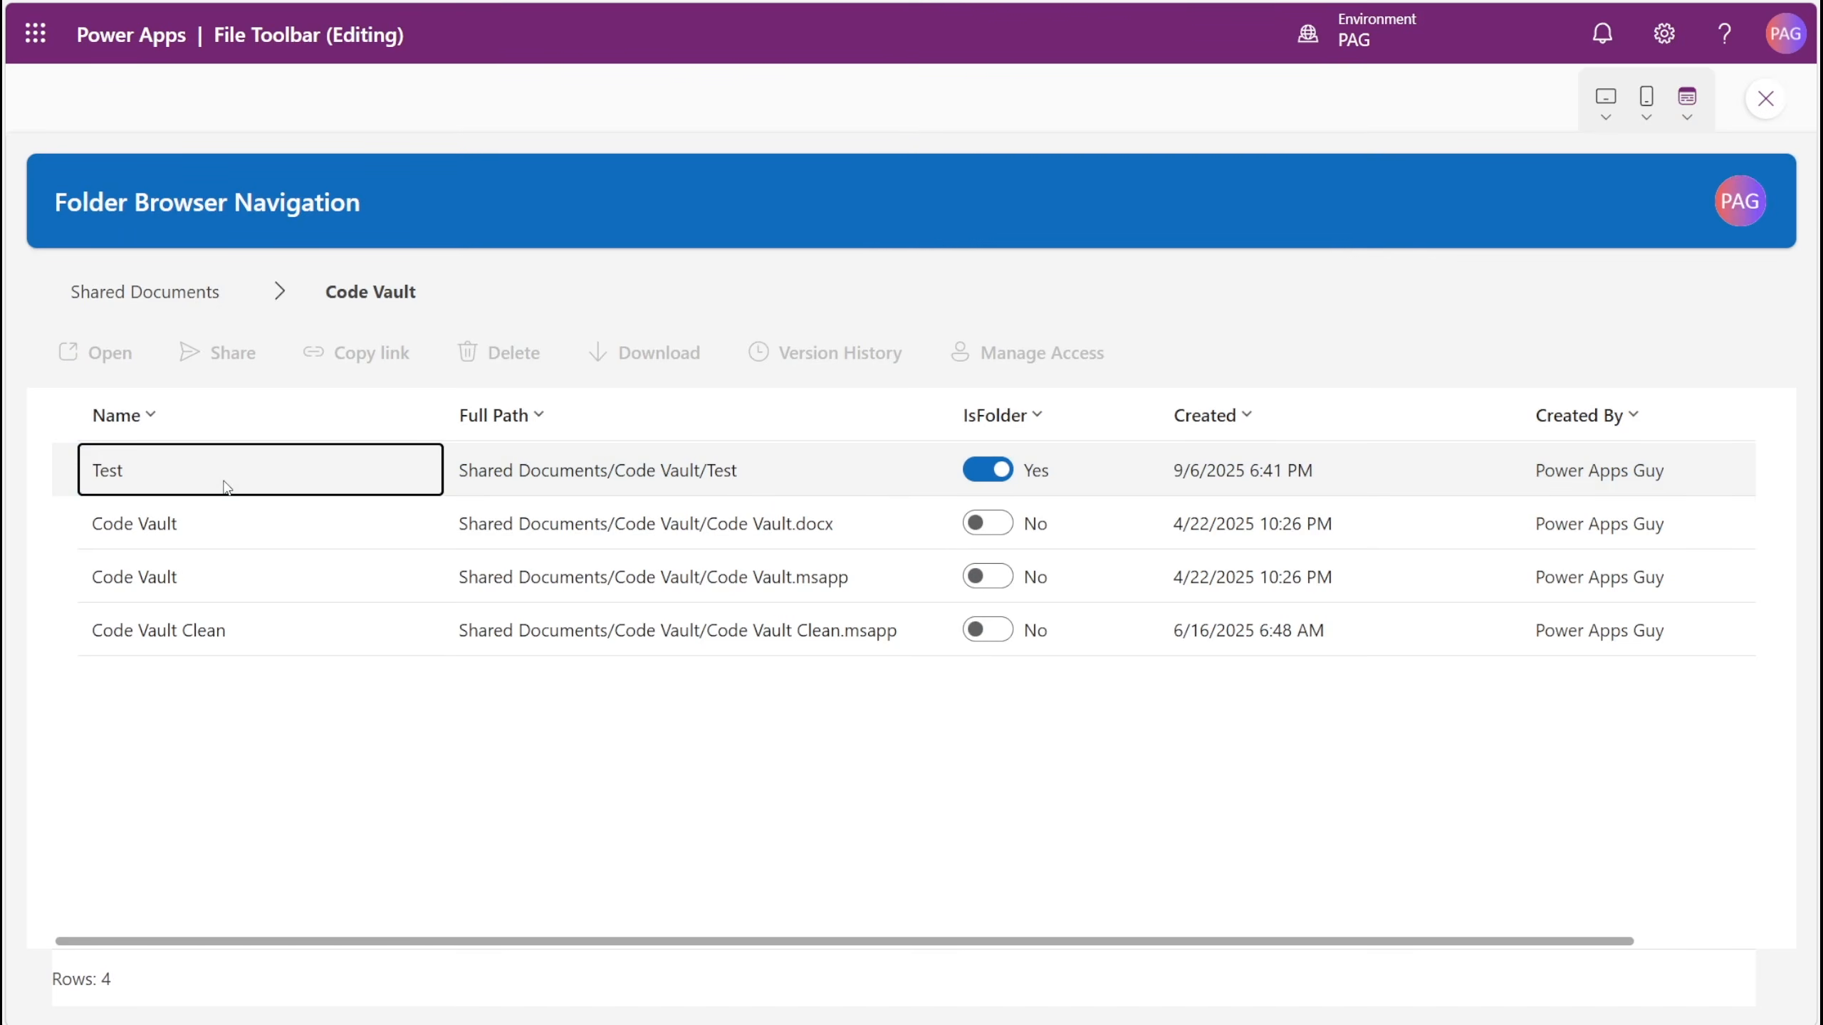
pyautogui.click(155, 476)
pyautogui.click(109, 473)
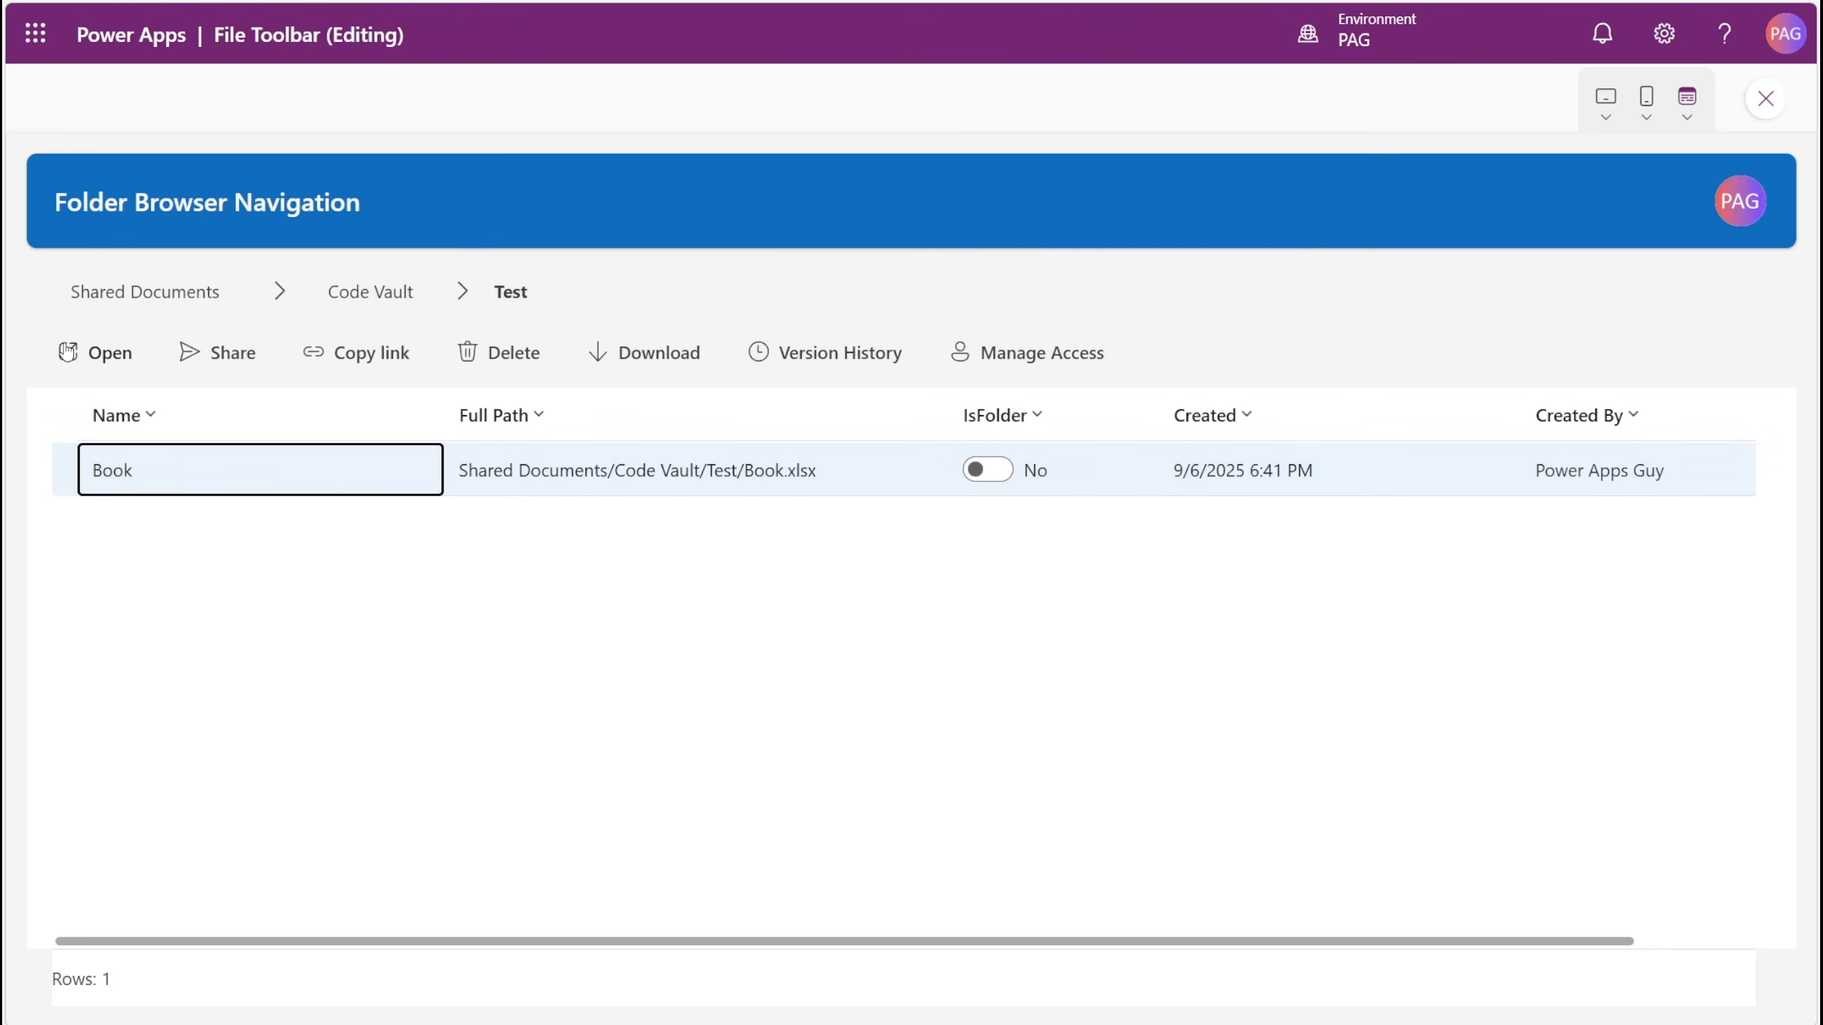
# - Return to the Code Vault folder, select Code Vault.docx, recheck the commands in the Test folder, and leave the preview
pyautogui.click(371, 292)
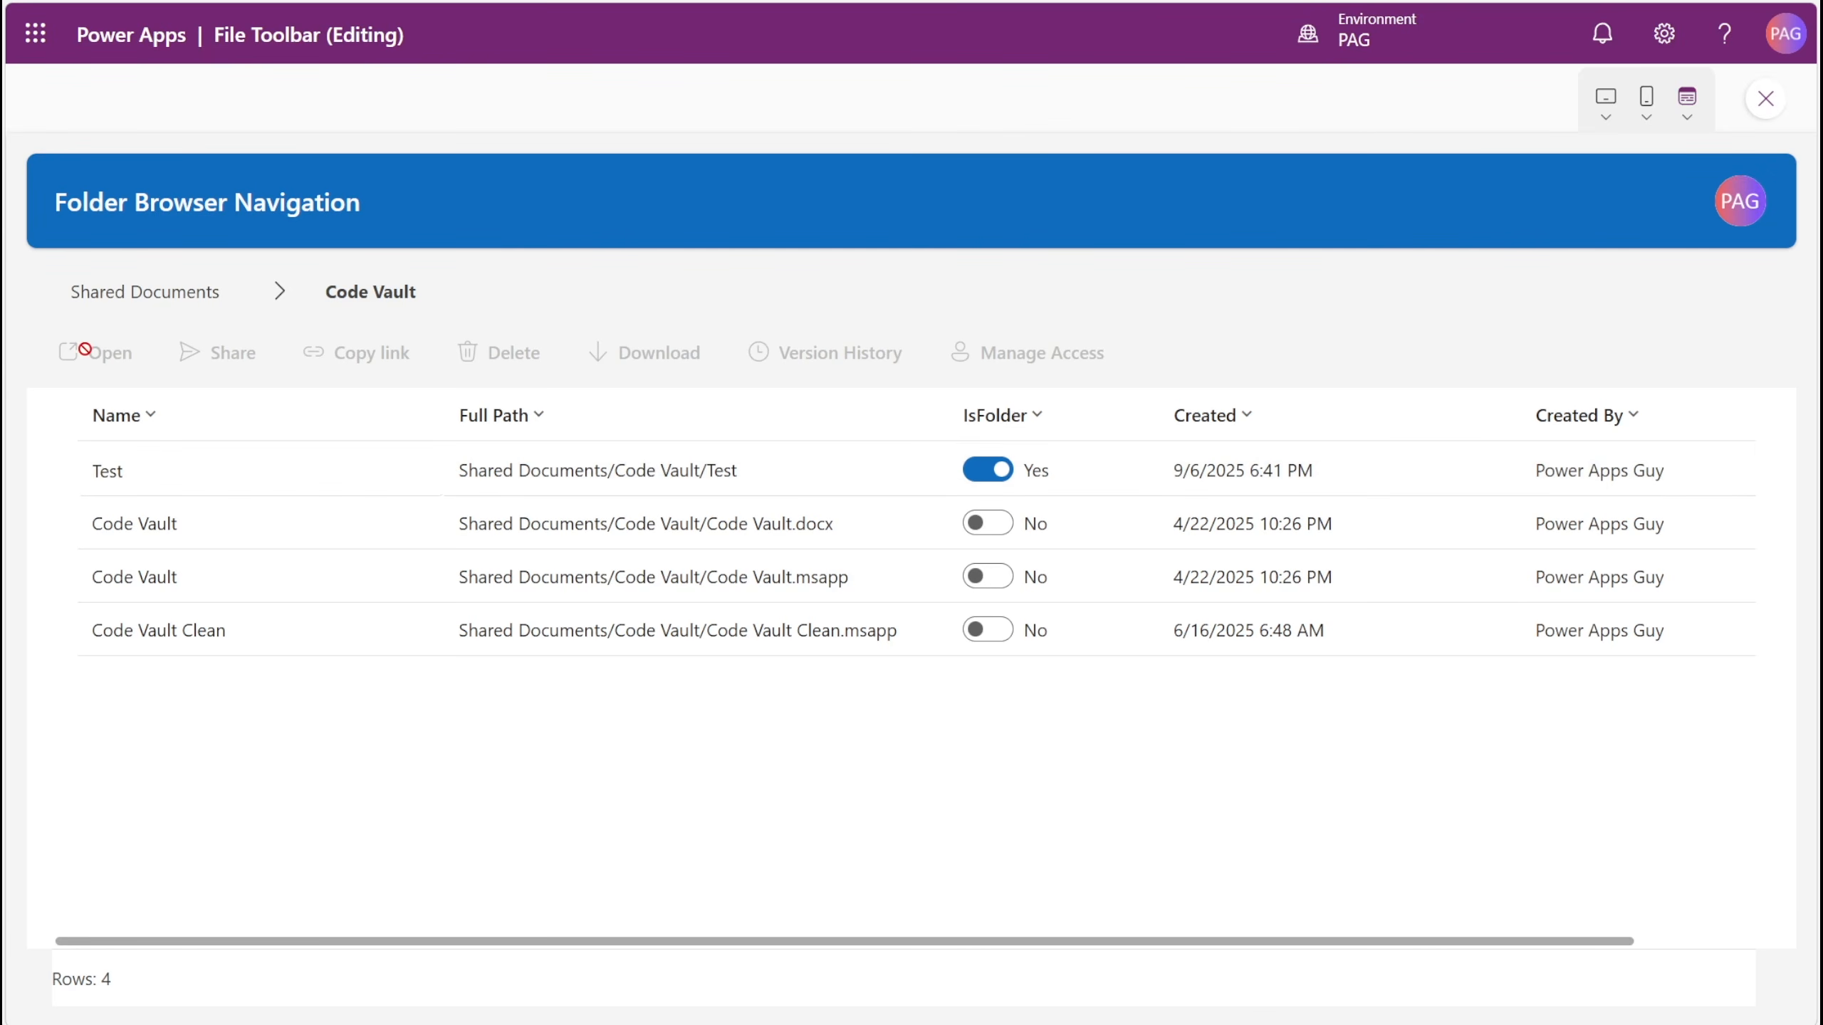
pyautogui.click(178, 523)
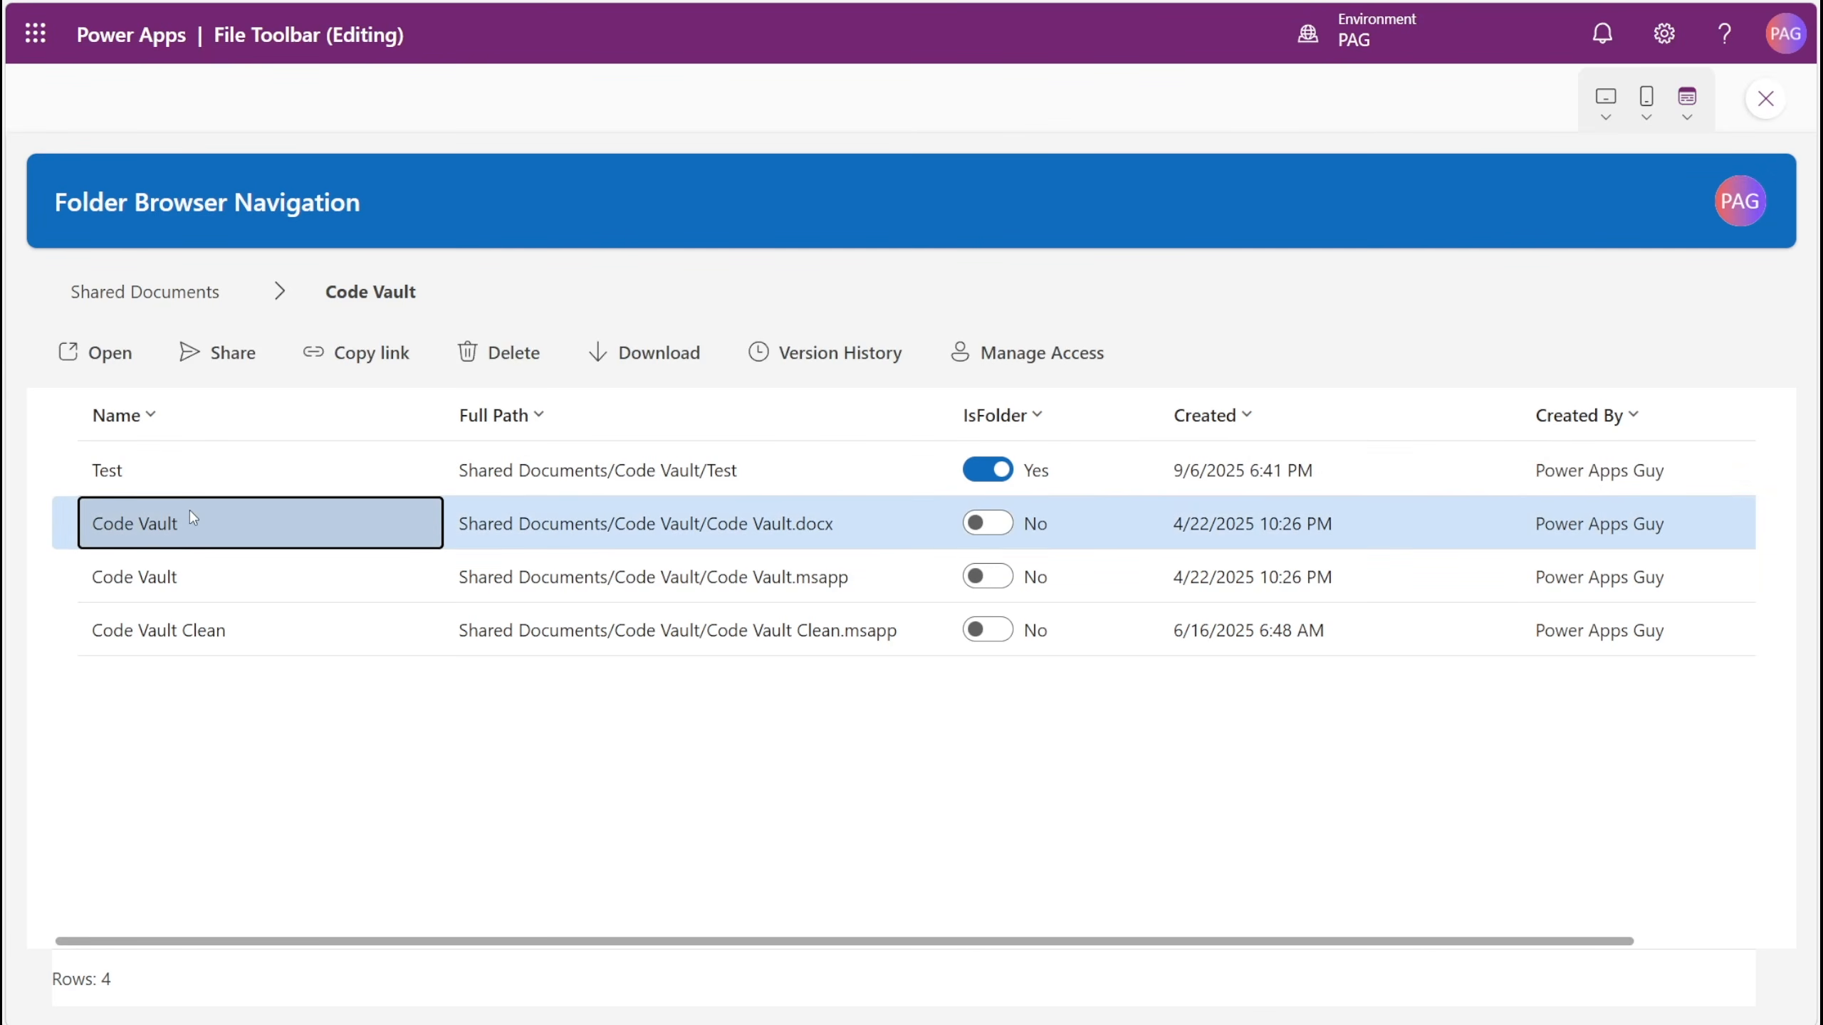
pyautogui.click(289, 463)
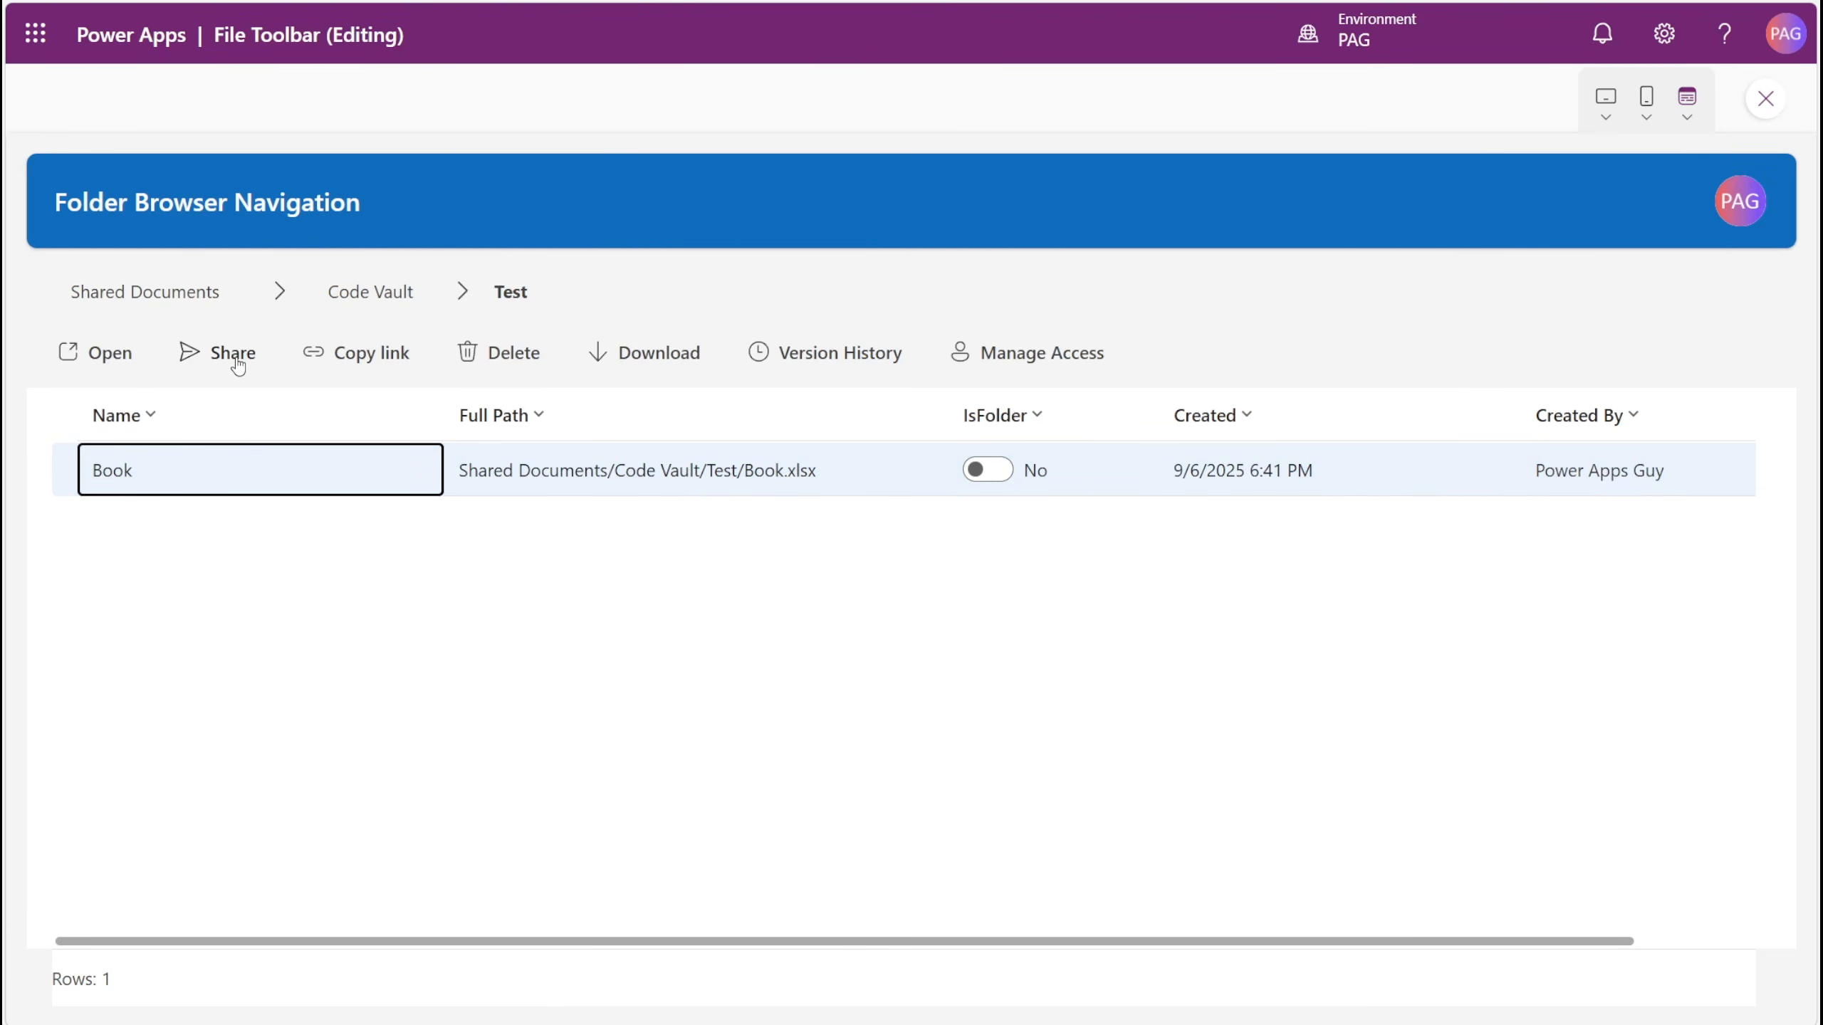
pyautogui.press('Escape')
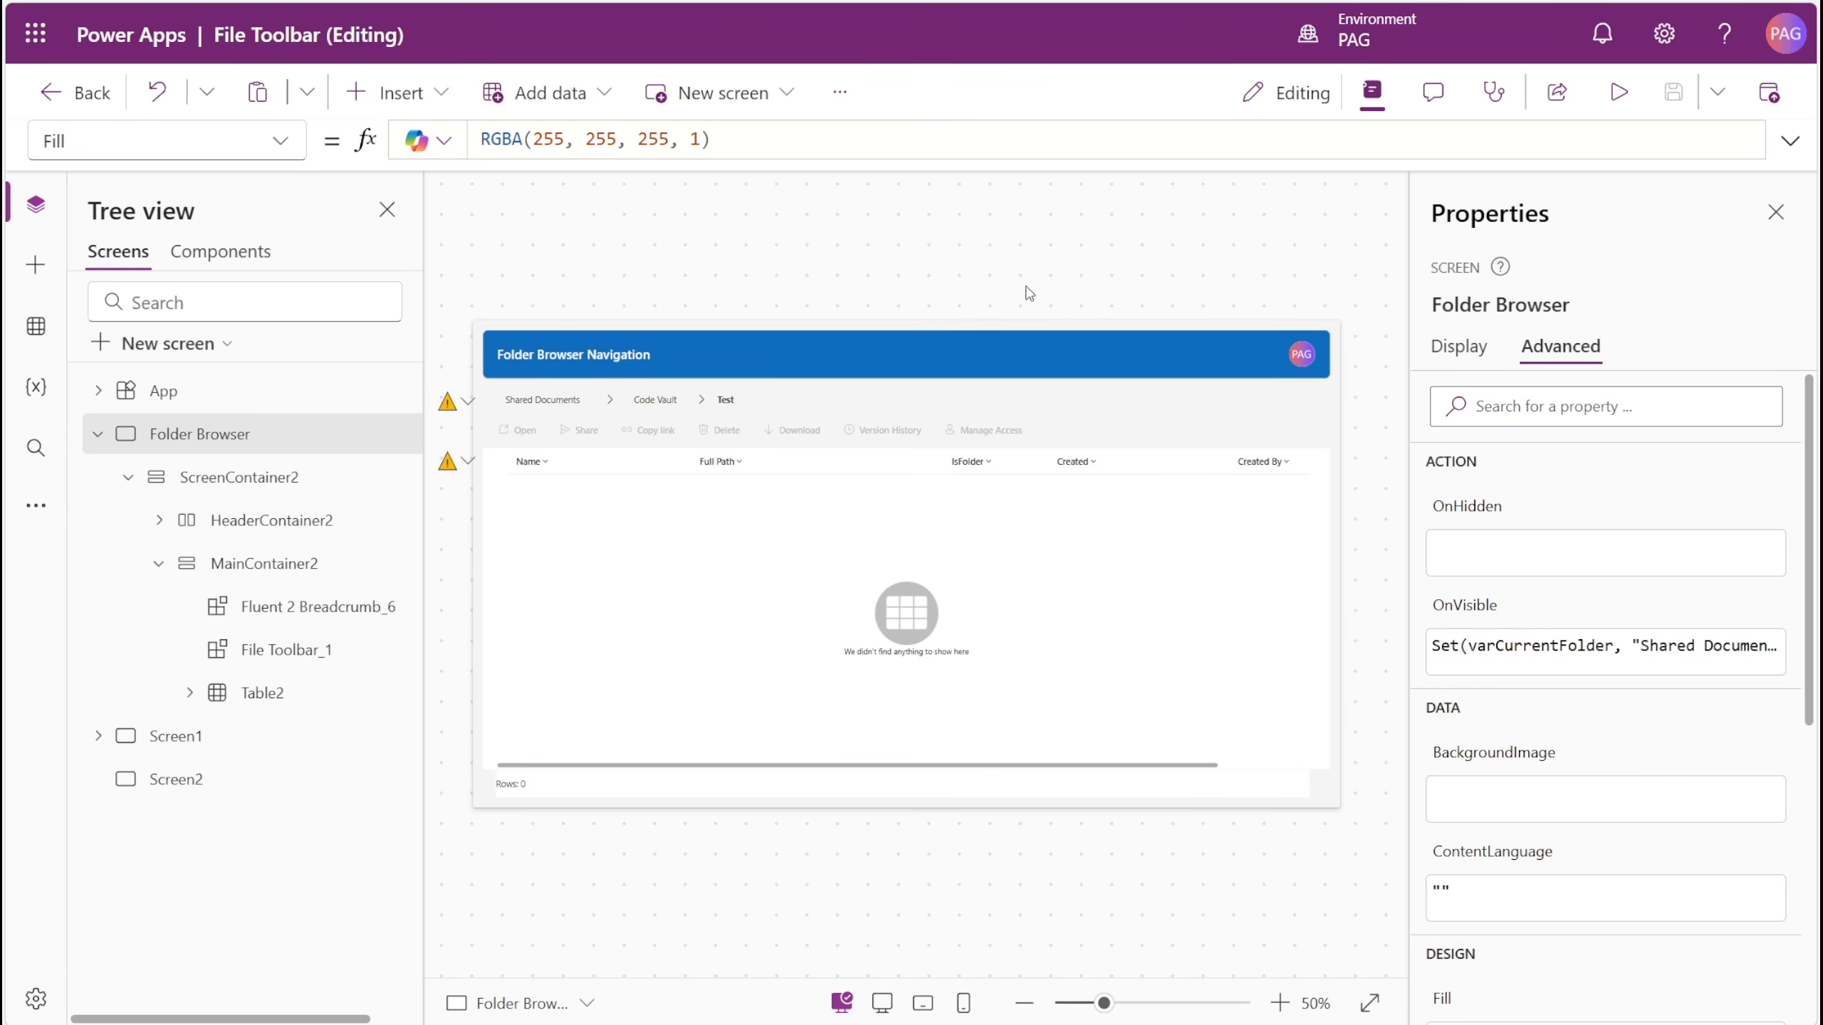
# - Open the display properties of File Toolbar_1 on the Folder Browser screen
pyautogui.click(1263, 429)
pyautogui.click(1459, 347)
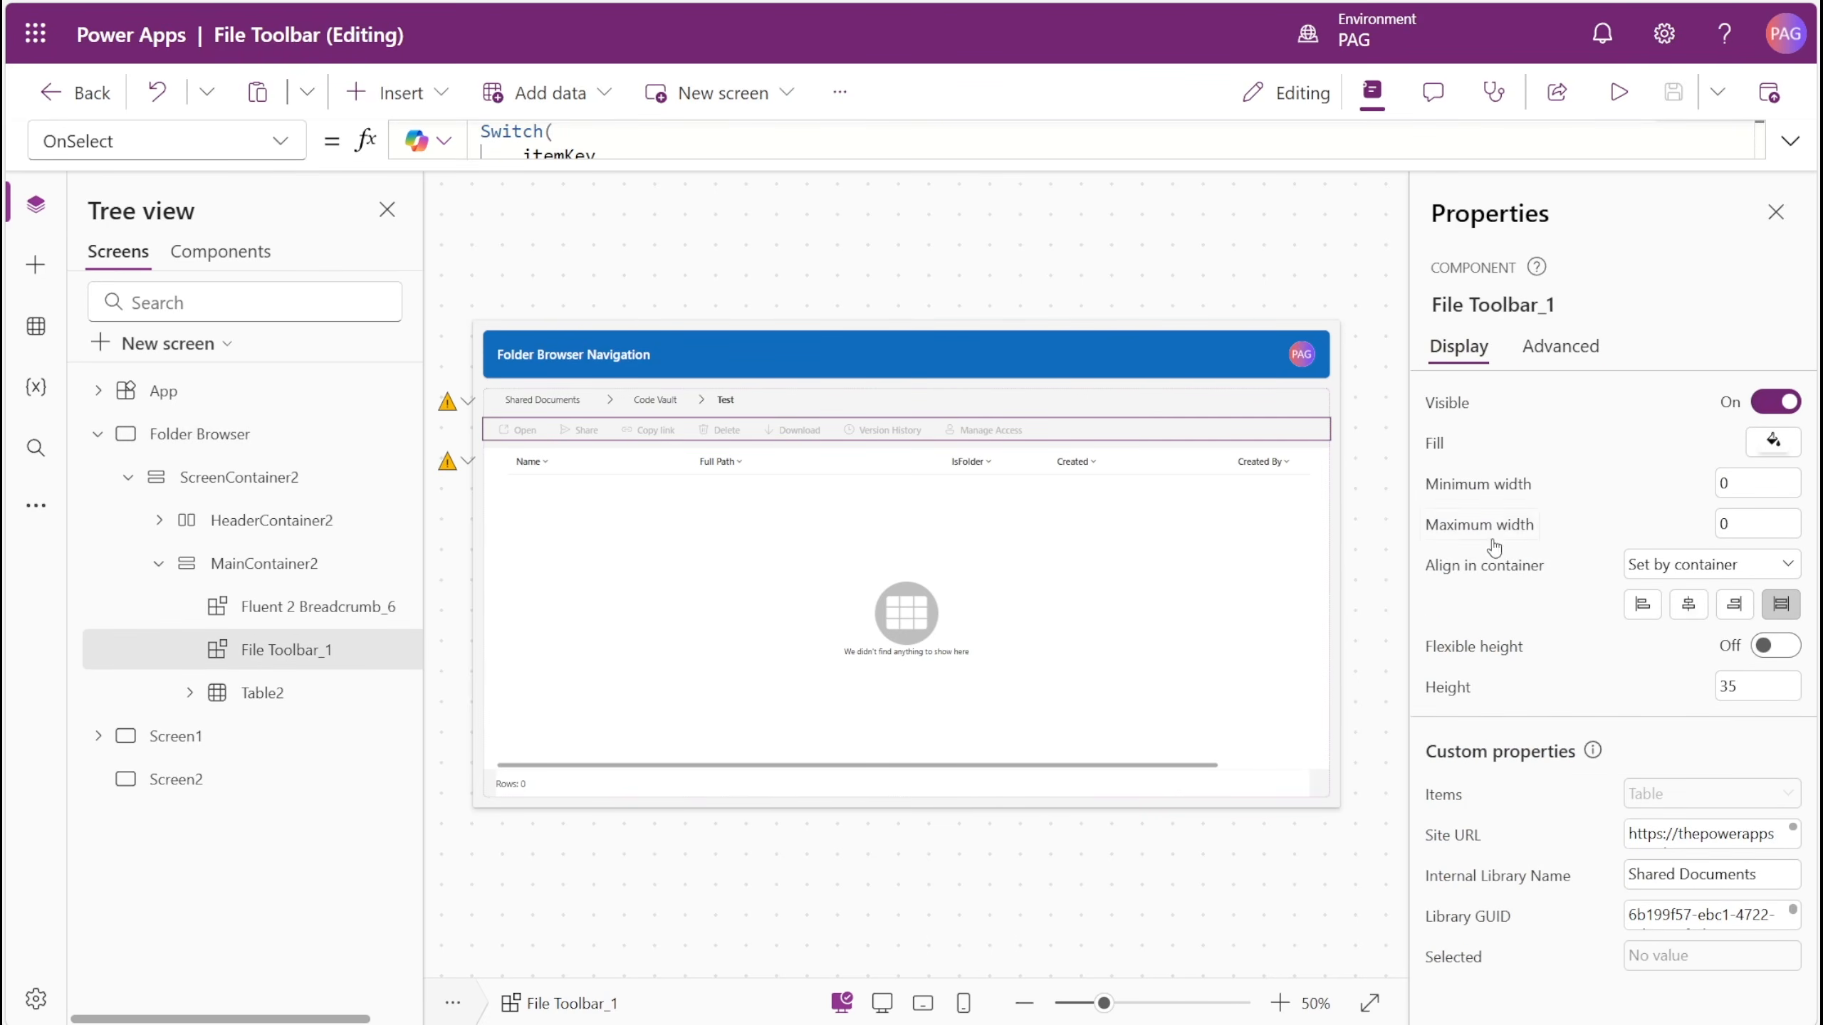